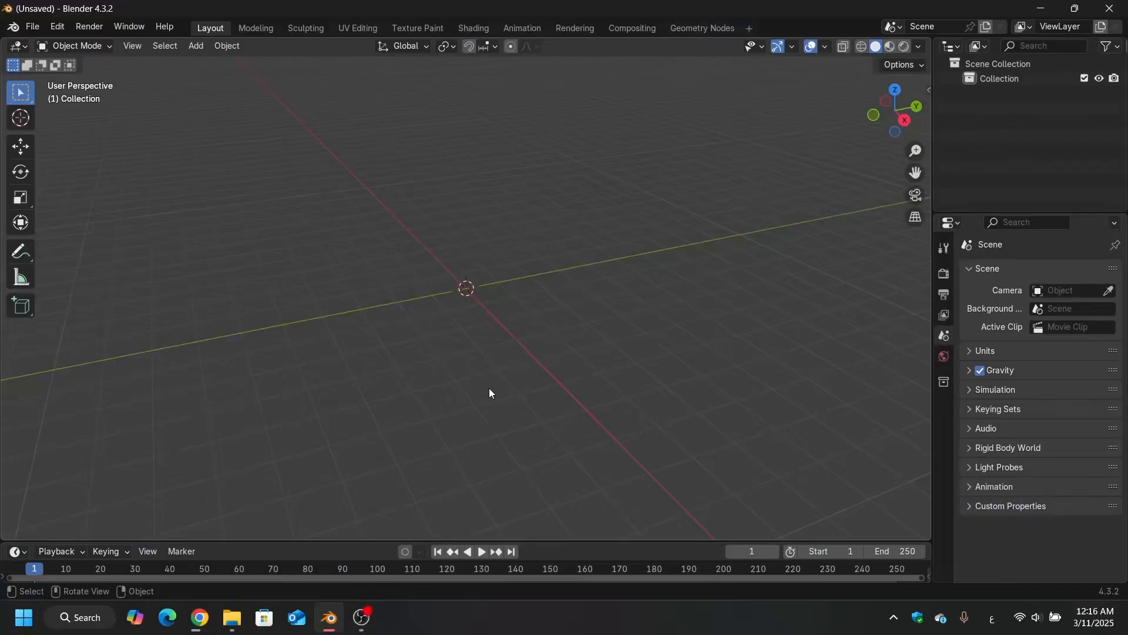
Step: Split the 3D viewport into two side-by-side areas and switch the new area to an Image Editor
middle_drag(489, 388, 499, 372)
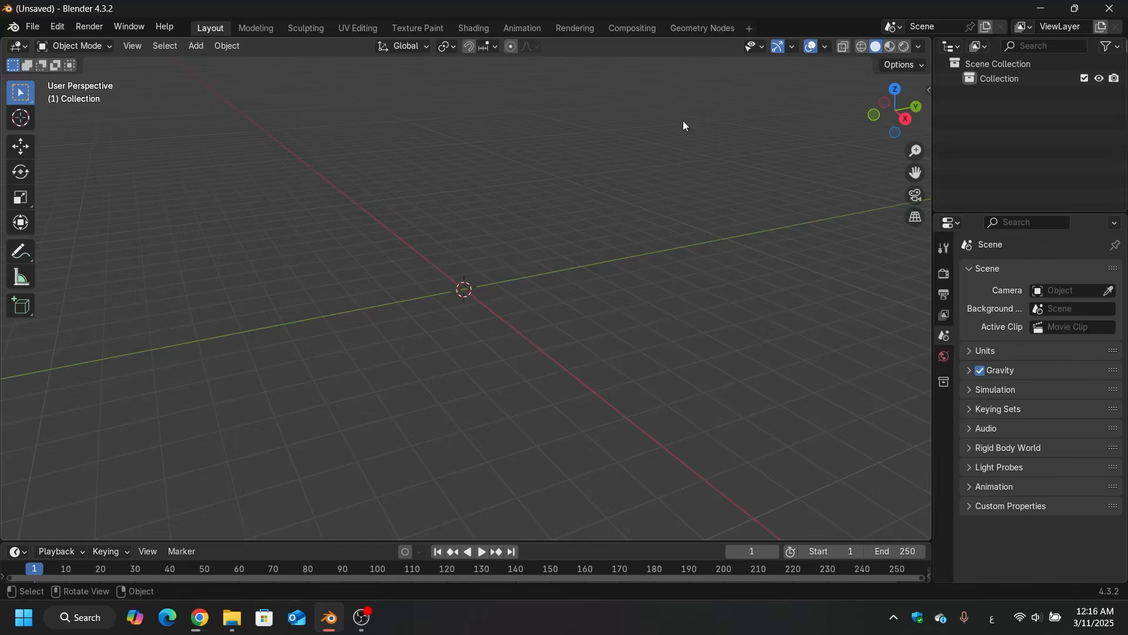
drag(928, 37, 640, 86)
click(657, 46)
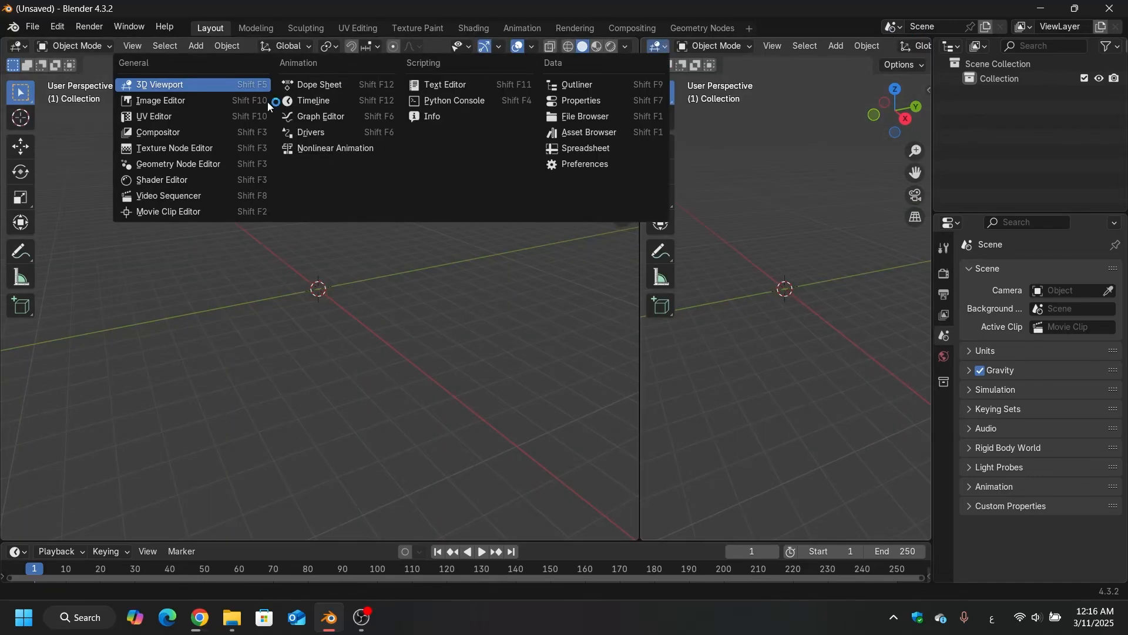
click(186, 102)
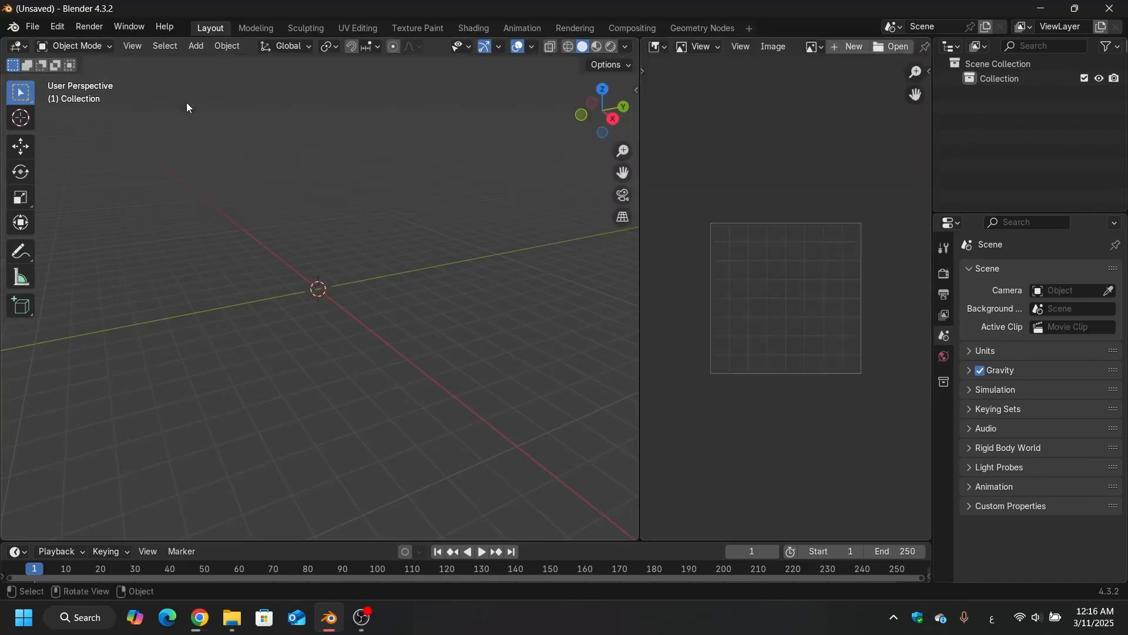
Step: Load the reference image Arch ways - 02.jpg from the file explorer into the Image Editor
click(232, 617)
drag(231, 146, 790, 271)
scroll(784, 285, down, 2)
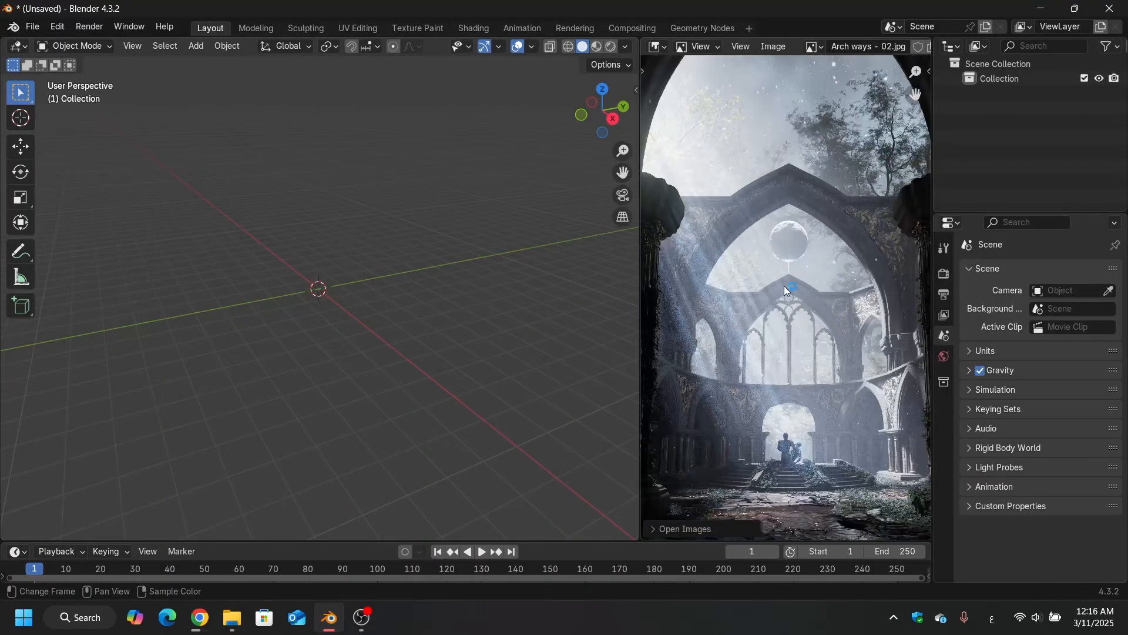
scroll(781, 355, up, 2)
scroll(823, 325, up, 1)
scroll(824, 326, down, 3)
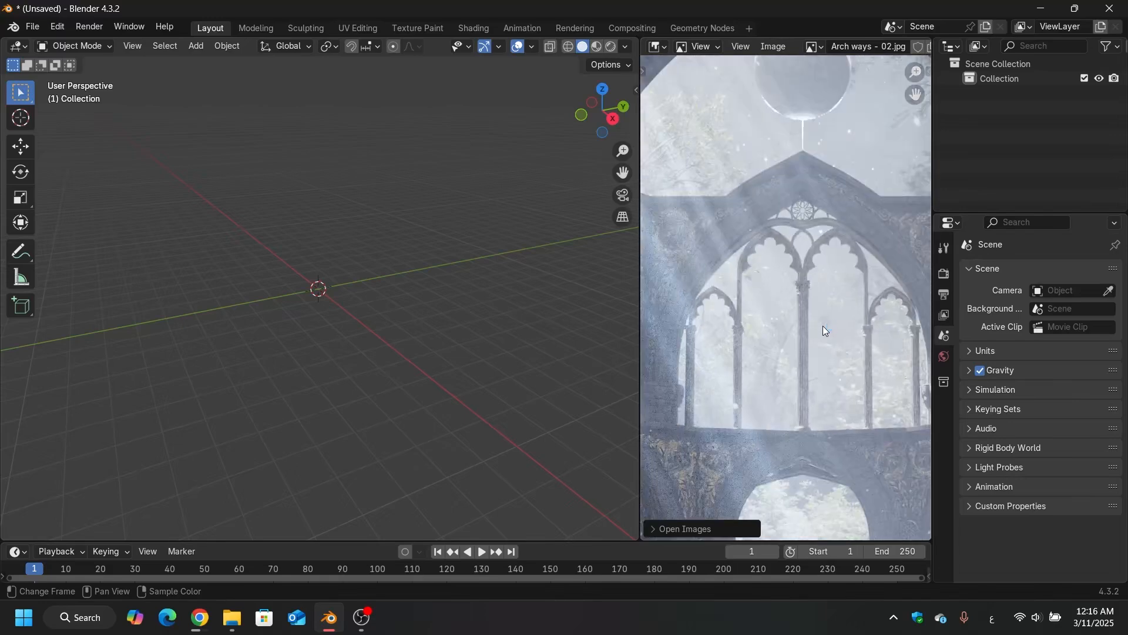
middle_drag(818, 324, 811, 322)
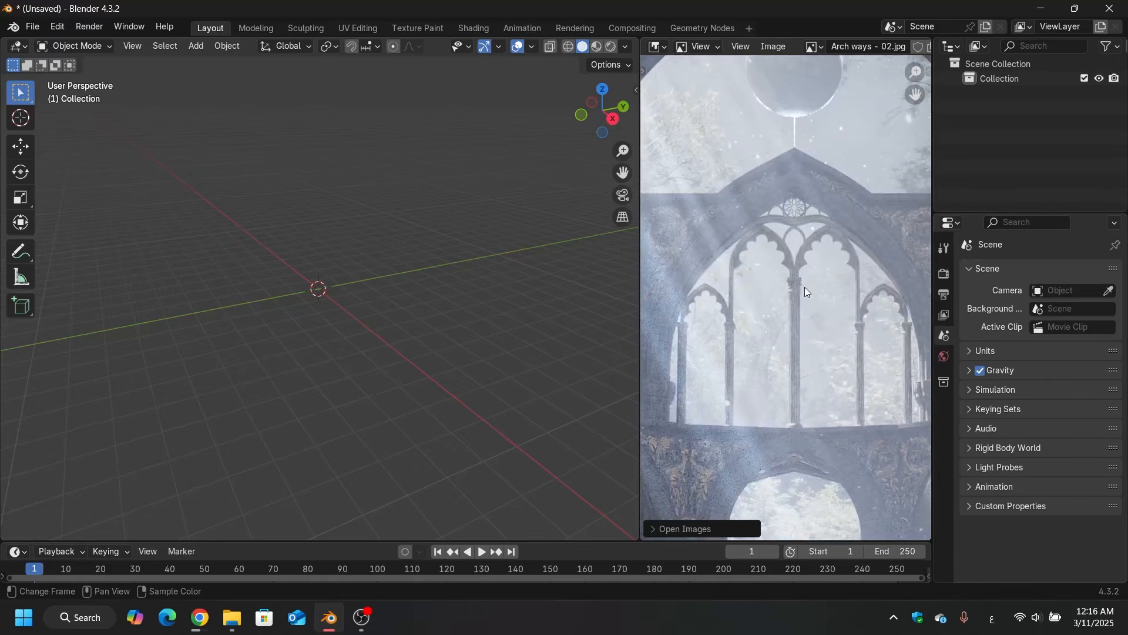
middle_drag(371, 284, 354, 288)
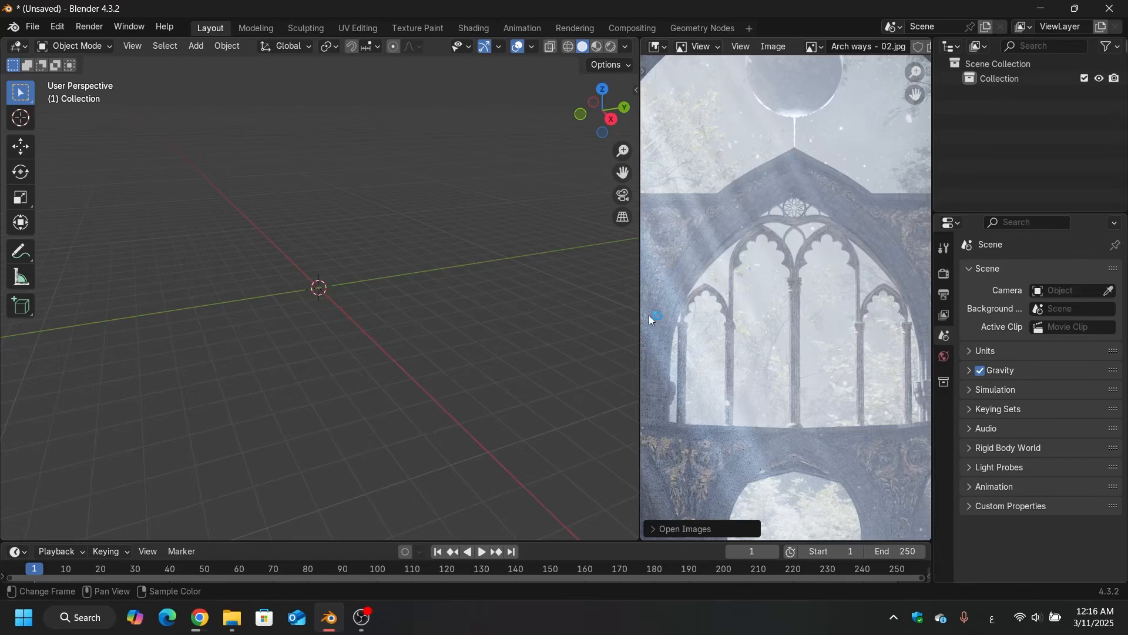
scroll(648, 315, down, 4)
scroll(706, 304, up, 5)
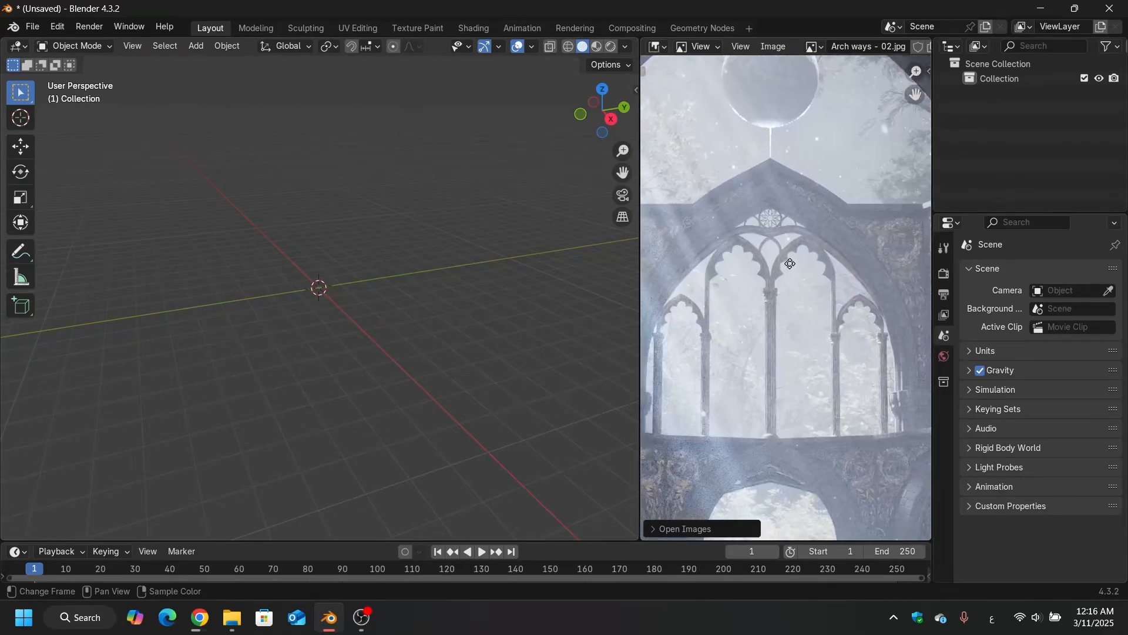
middle_drag(790, 264, 808, 247)
Step: Add a mesh circle at the world origin and rotate it 90° about the Y axis so it stands upright
middle_drag(389, 280, 390, 270)
shift+middle_drag(377, 278, 350, 346)
mouse_move(420, 298)
middle_down()
mouse_move(414, 306)
mouse_move(418, 280)
middle_up()
key(shift+a)
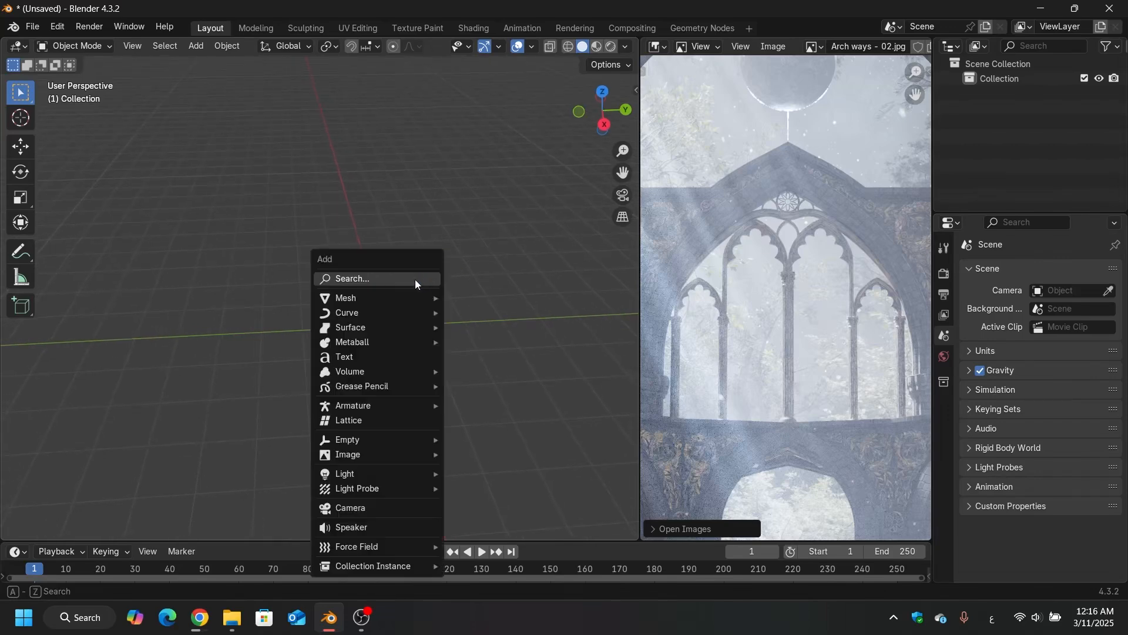
mouse_move(351, 297)
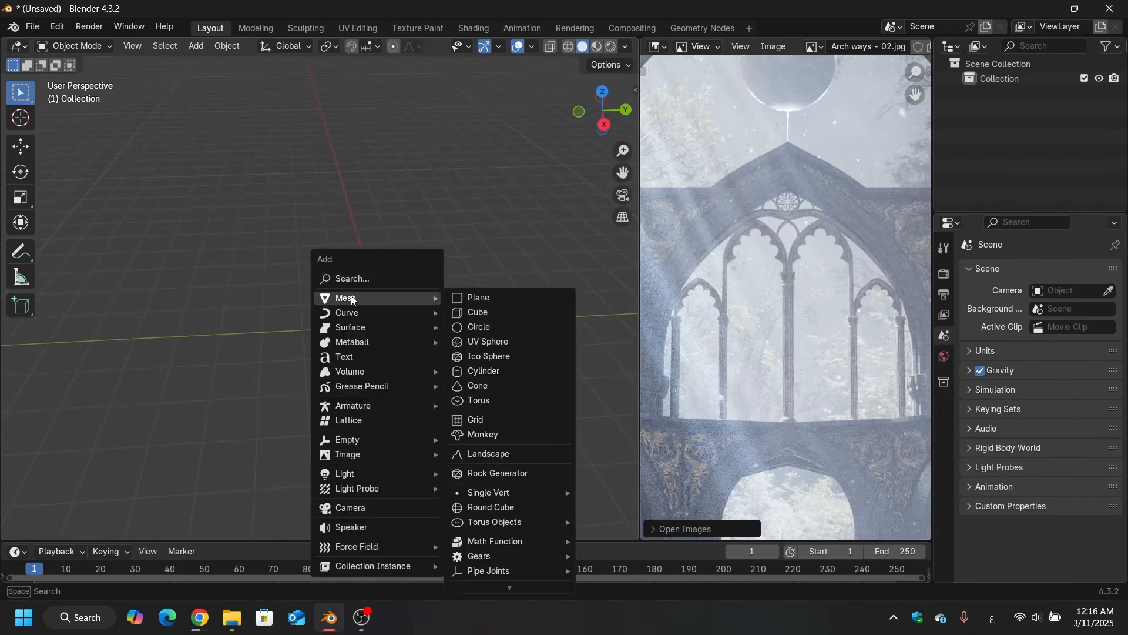
click(517, 326)
middle_drag(510, 319, 417, 319)
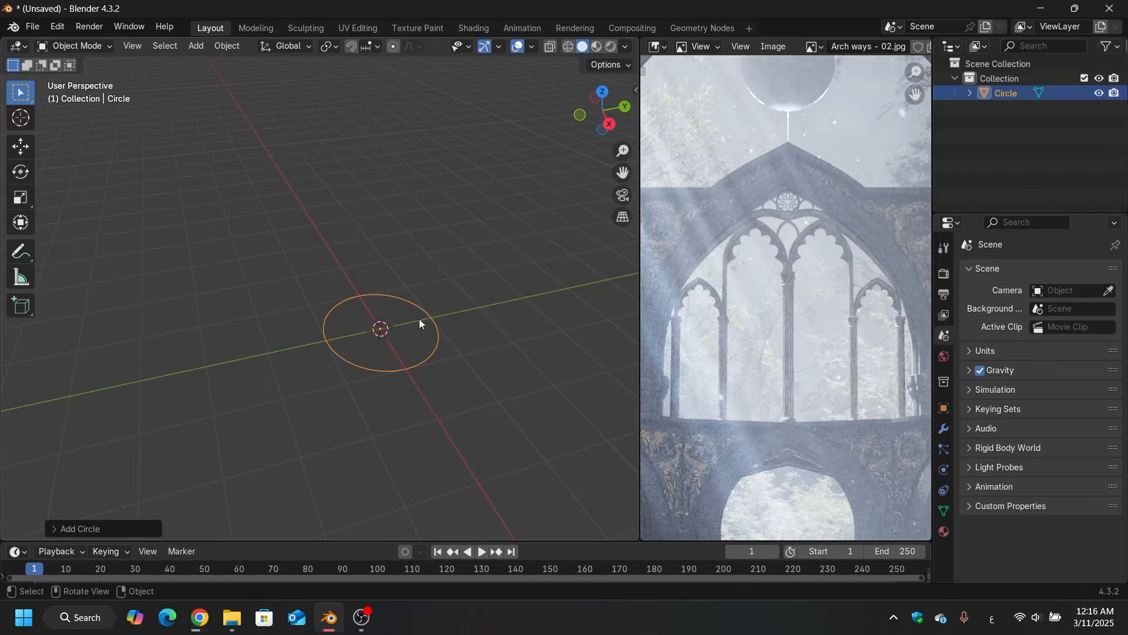
text(ry)
text(90)
key(Return)
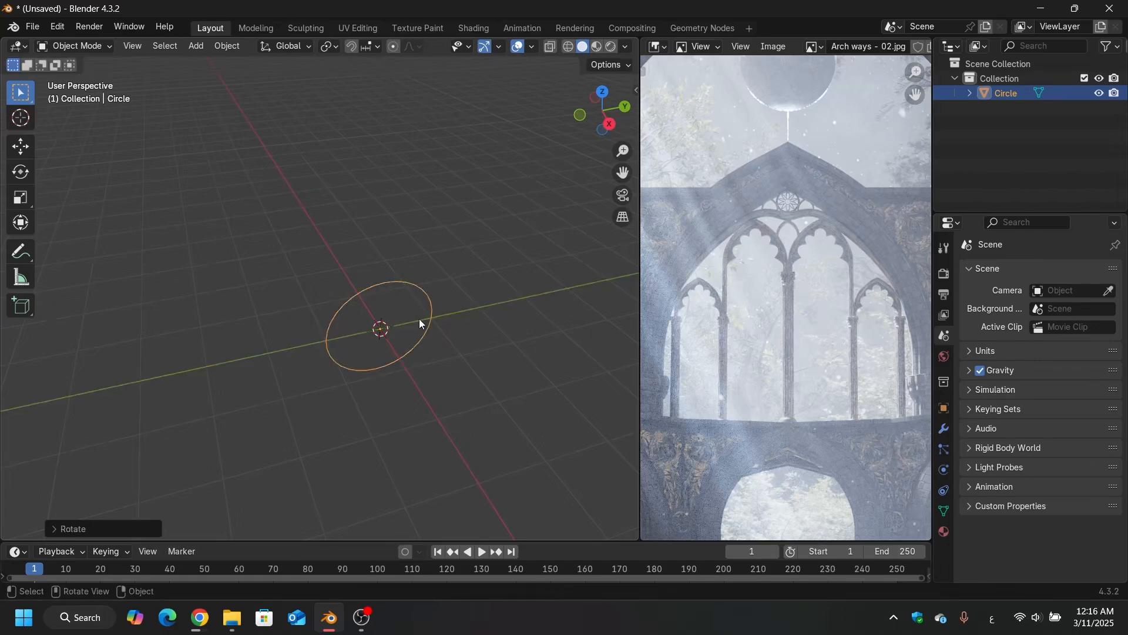
Step: Delete the vertices of the circle's lower half in the right orthographic view, leaving a semicircular arch
middle_drag(419, 319, 335, 328)
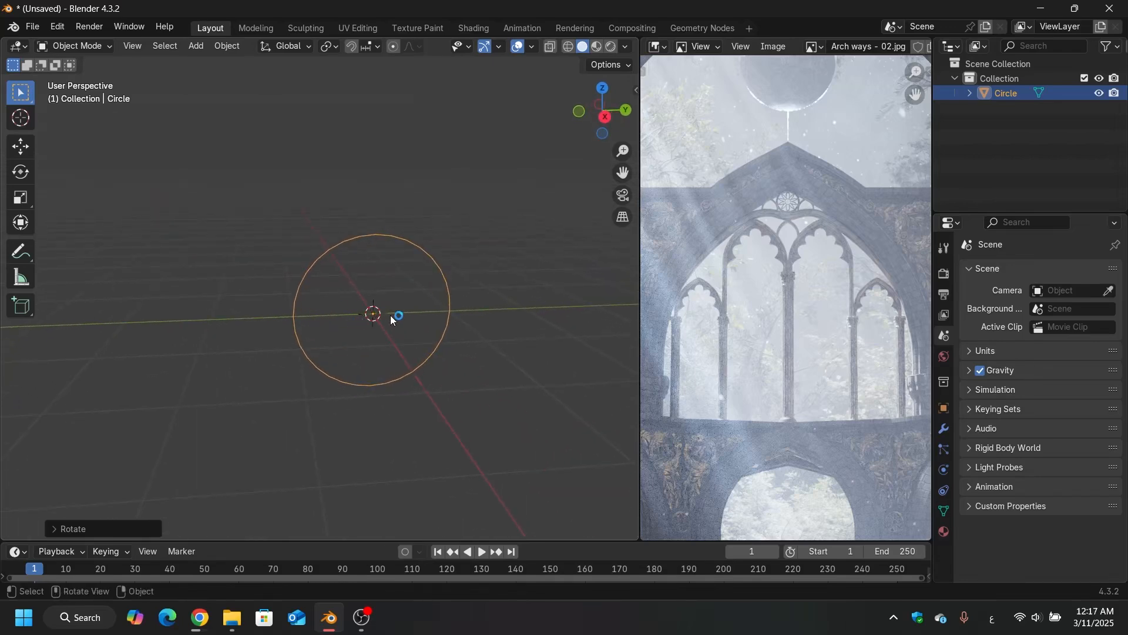
middle_drag(425, 312, 404, 286)
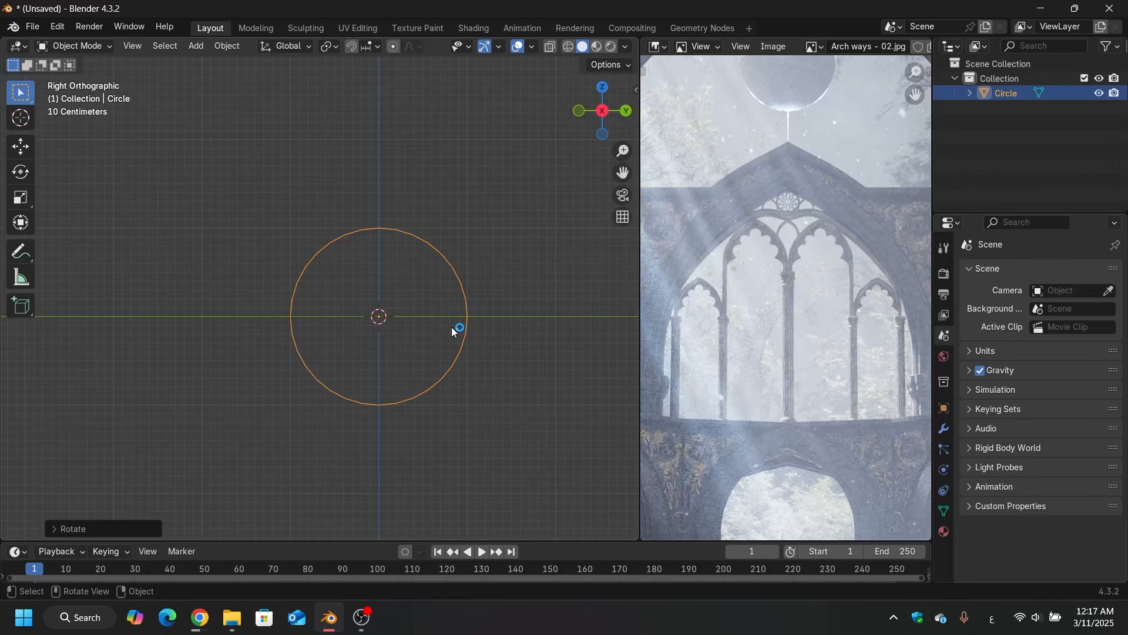
key(Tab)
drag(493, 322, 217, 479)
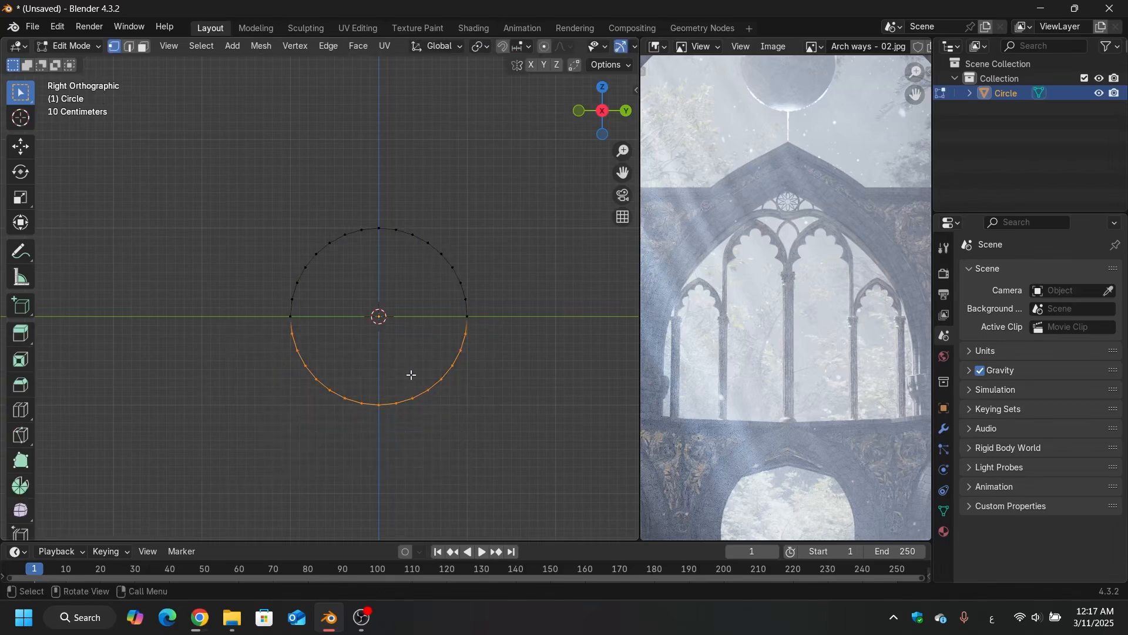
key(x)
click(364, 347)
Step: Enable the Screencast Keys display in the 3D viewport
key(n)
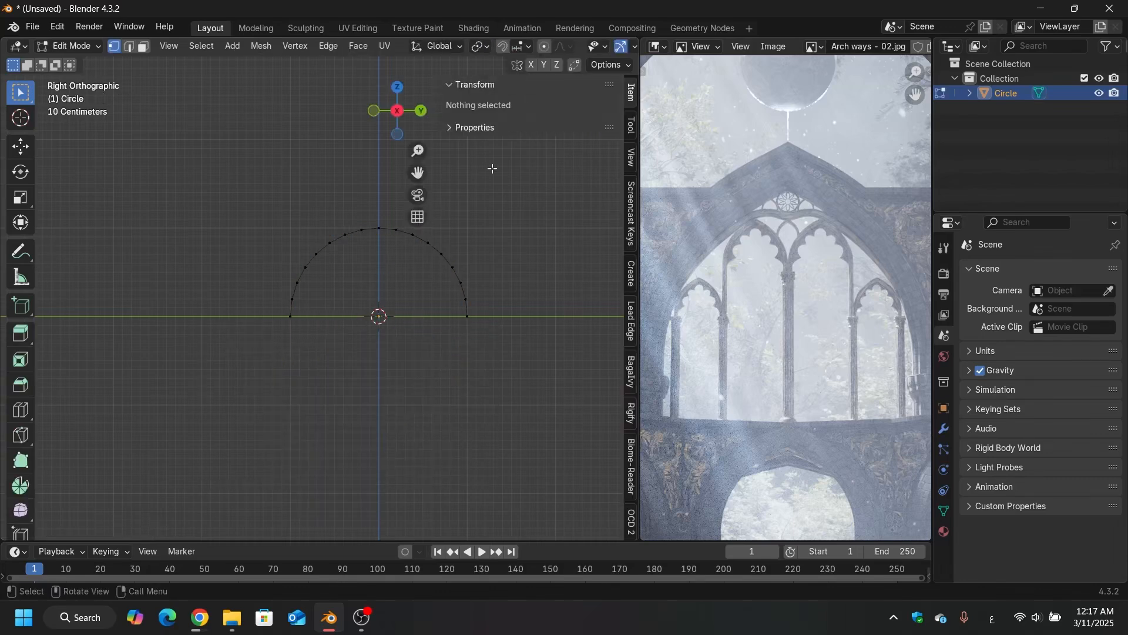
click(624, 195)
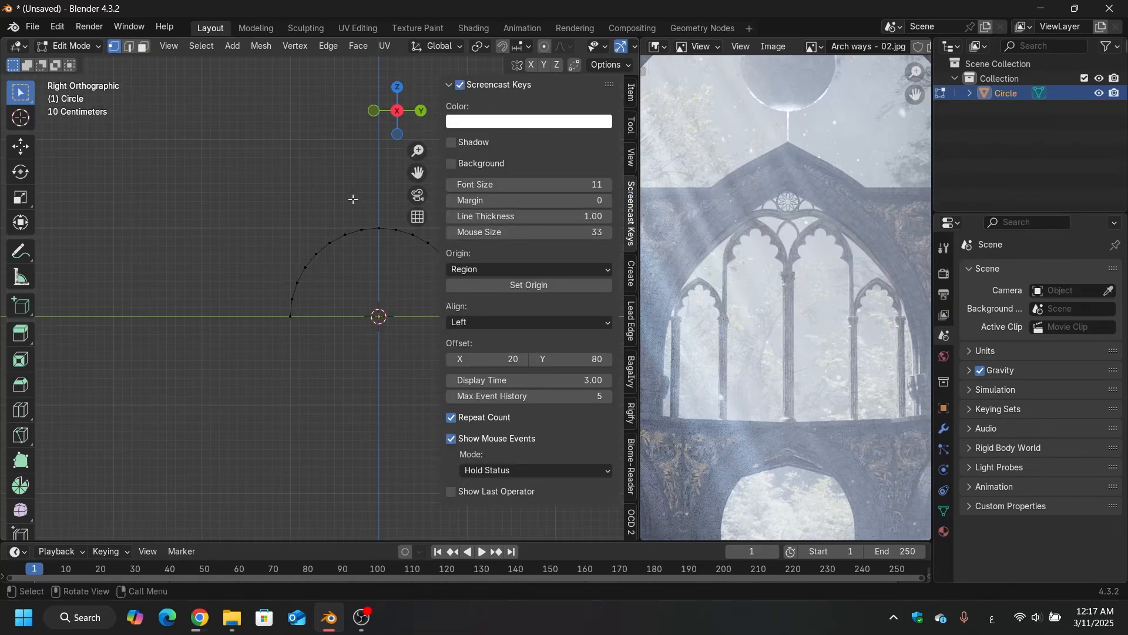
key(n)
Step: Enable proportional editing with the Sharp falloff
scroll(373, 260, up, 2)
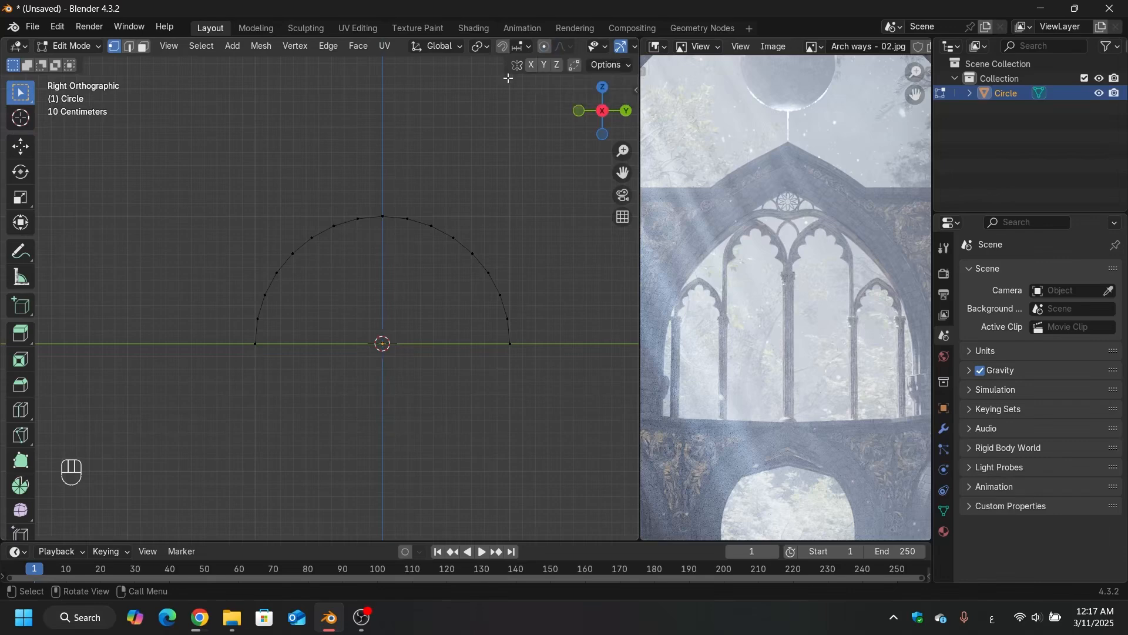
key(o)
click(570, 46)
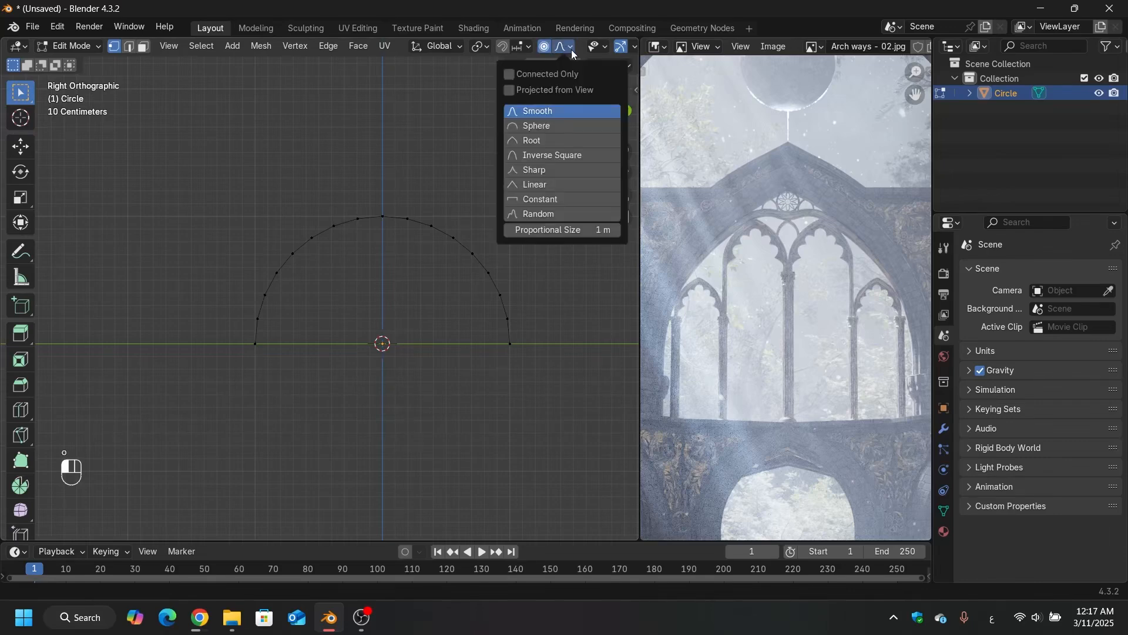
click(540, 169)
Step: Raise the semicircle's top vertex about 0.40 m along Z with a proportional size of about 1.33 m, forming a pointed arch
click(381, 219)
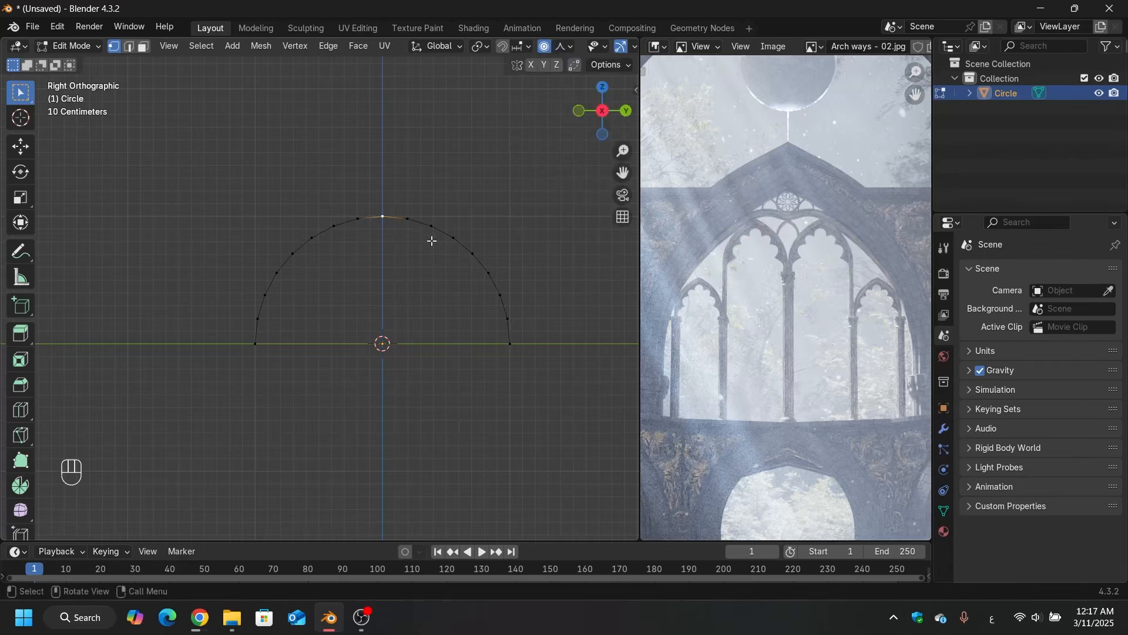
key(g)
key(z)
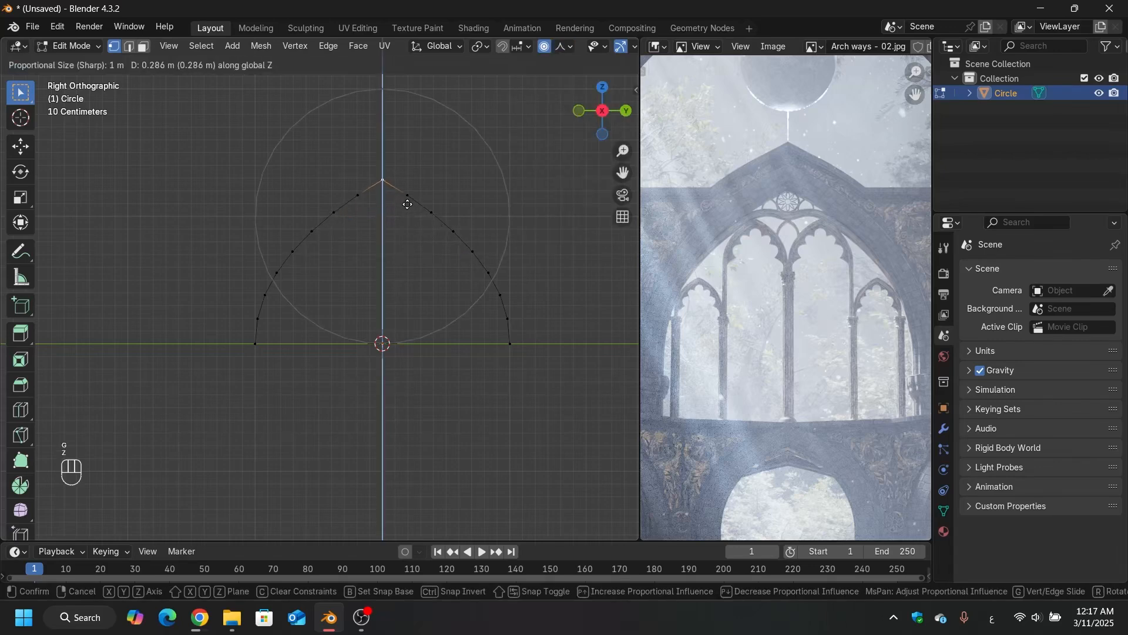
scroll(407, 202, down, 4)
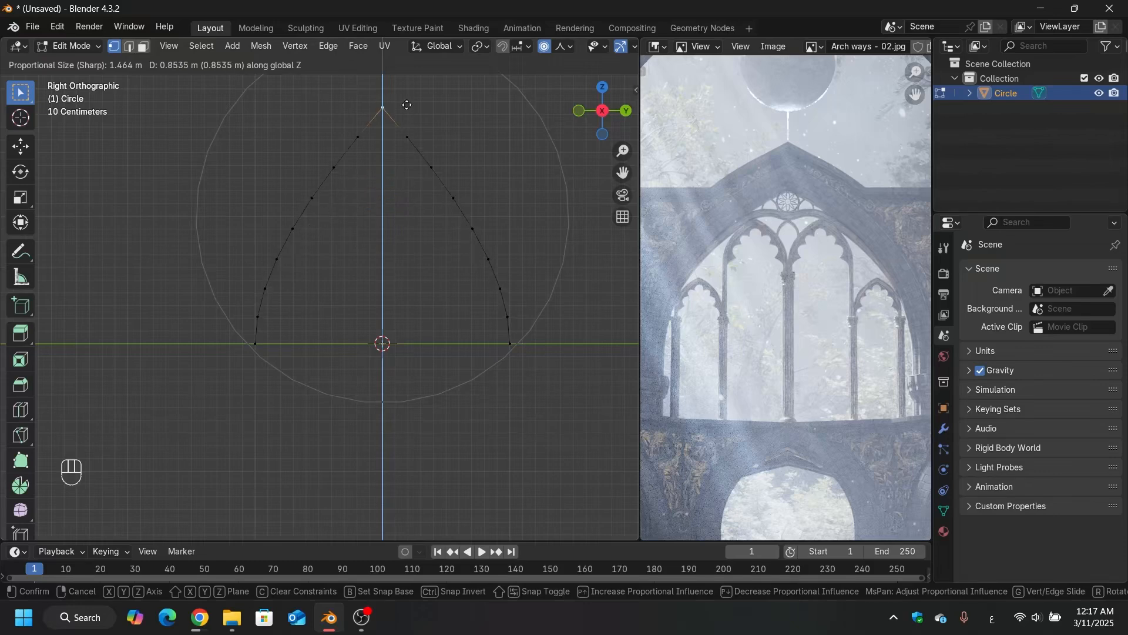
scroll(409, 256, down, 4)
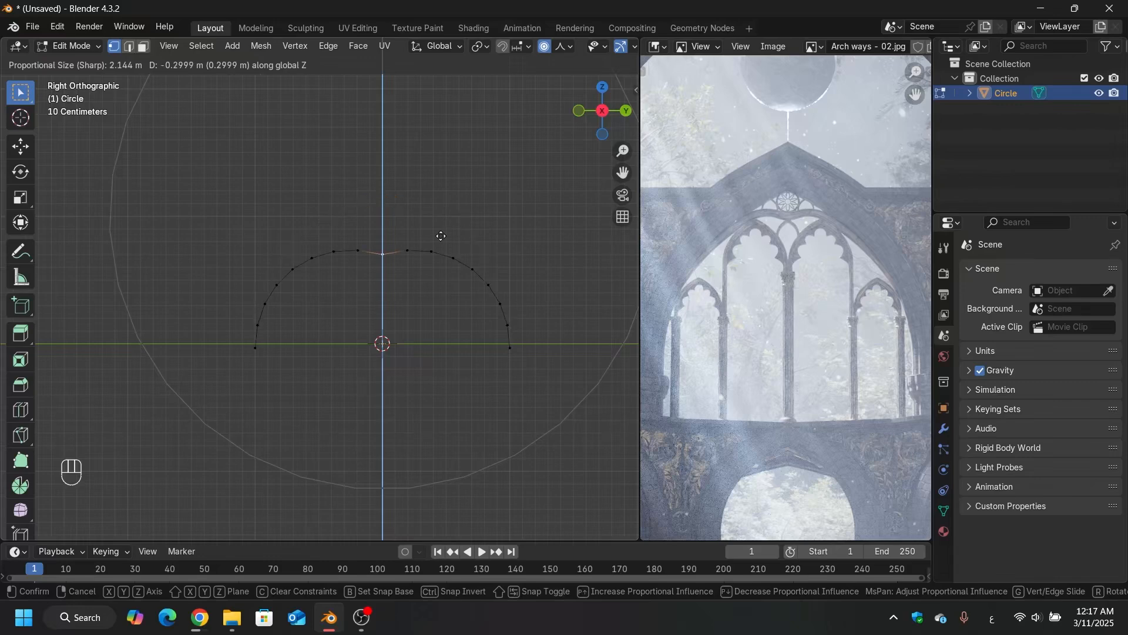
scroll(464, 219, up, 5)
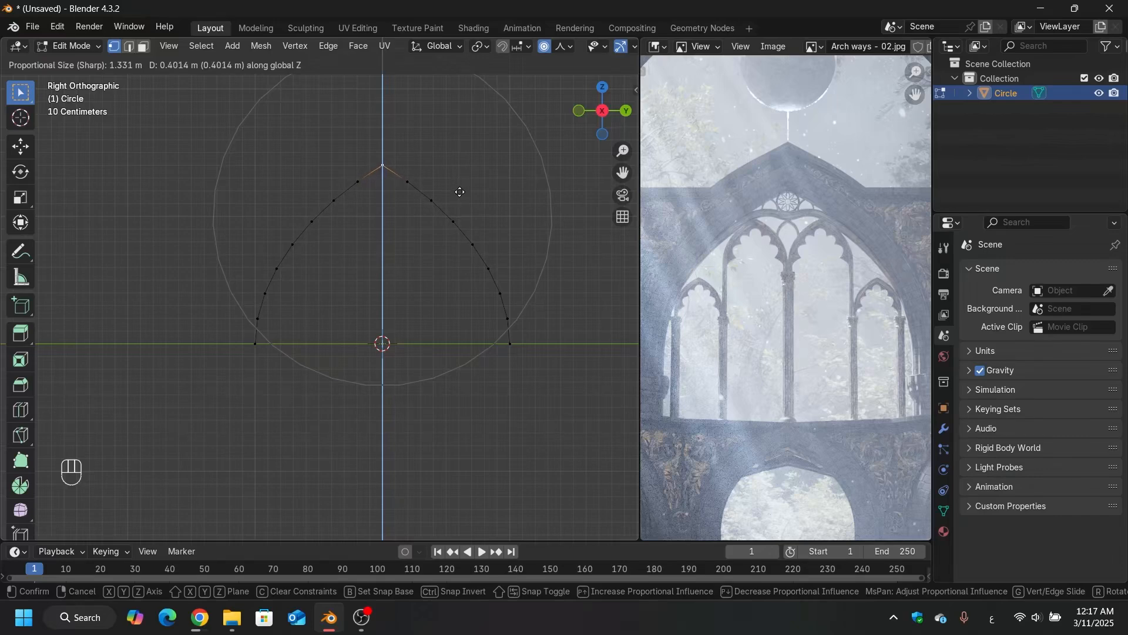
click(460, 191)
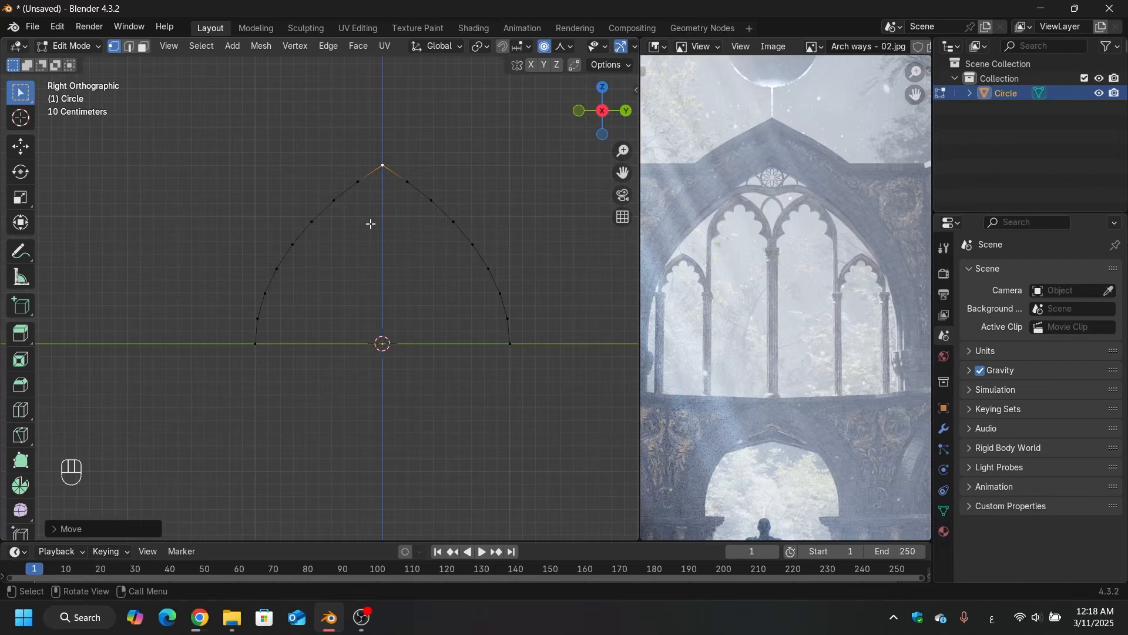
Step: Return to Object Mode and delete the pointed arch object
key(Tab)
middle_drag(414, 235, 434, 328)
key(Delete)
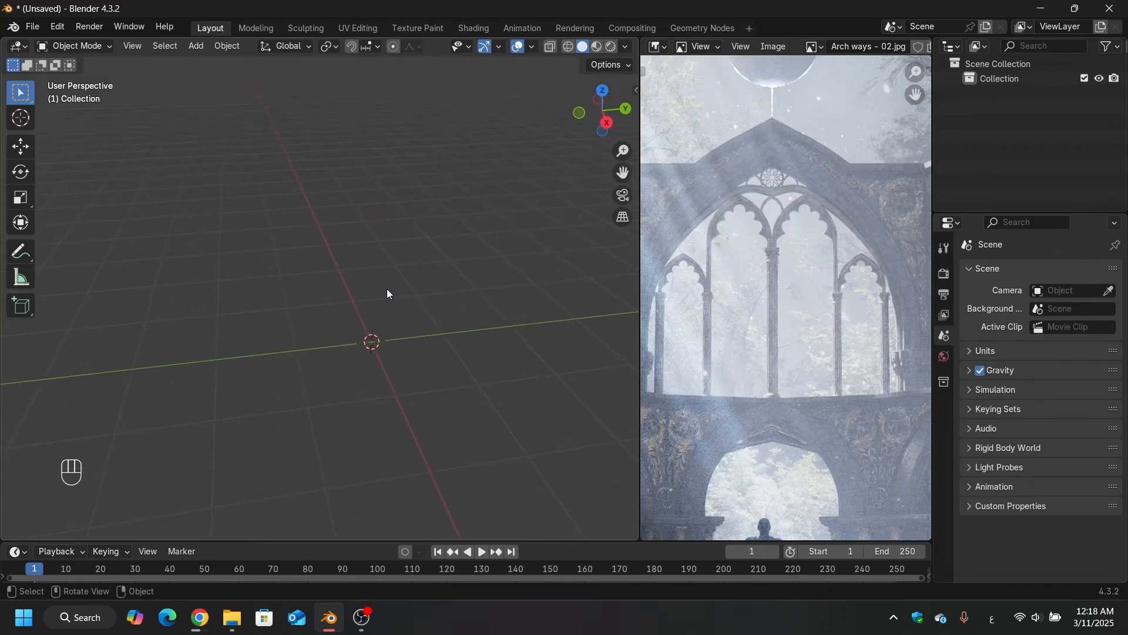
Step: Add a new mesh circle at the world origin with 128 vertices
key(shift)
key(shift+a)
mouse_move(293, 258)
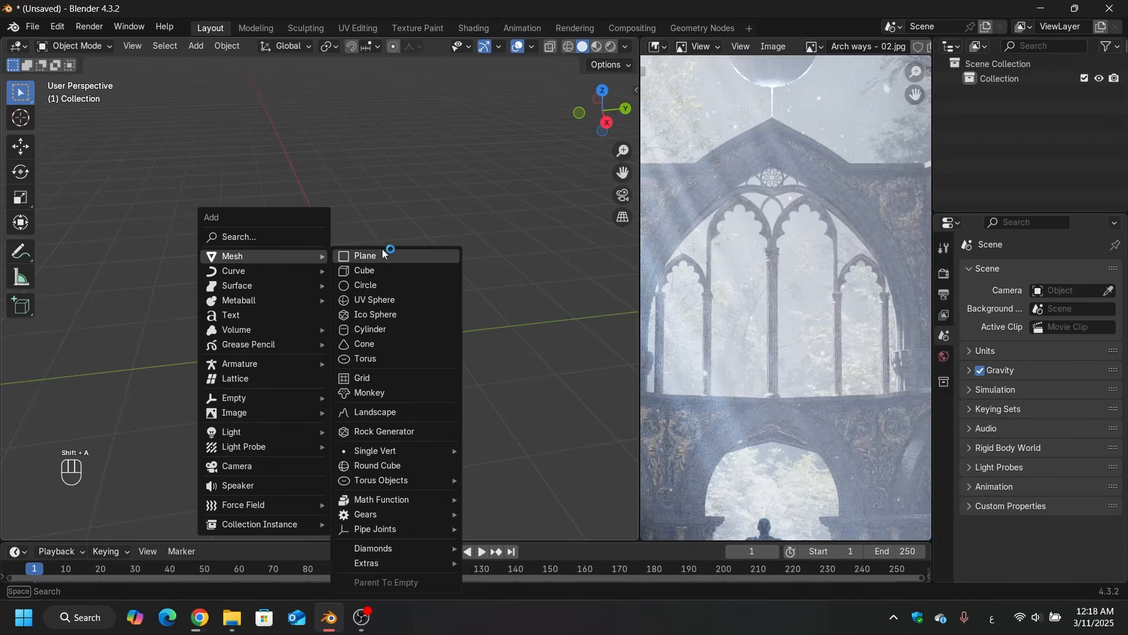
click(367, 286)
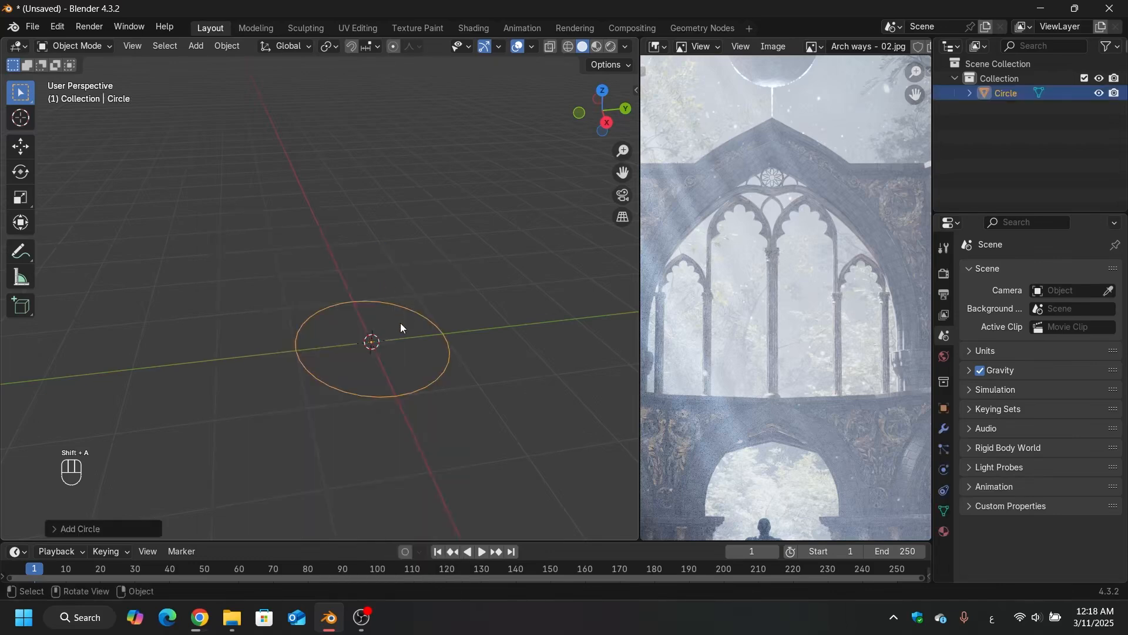
click(70, 528)
click(187, 369)
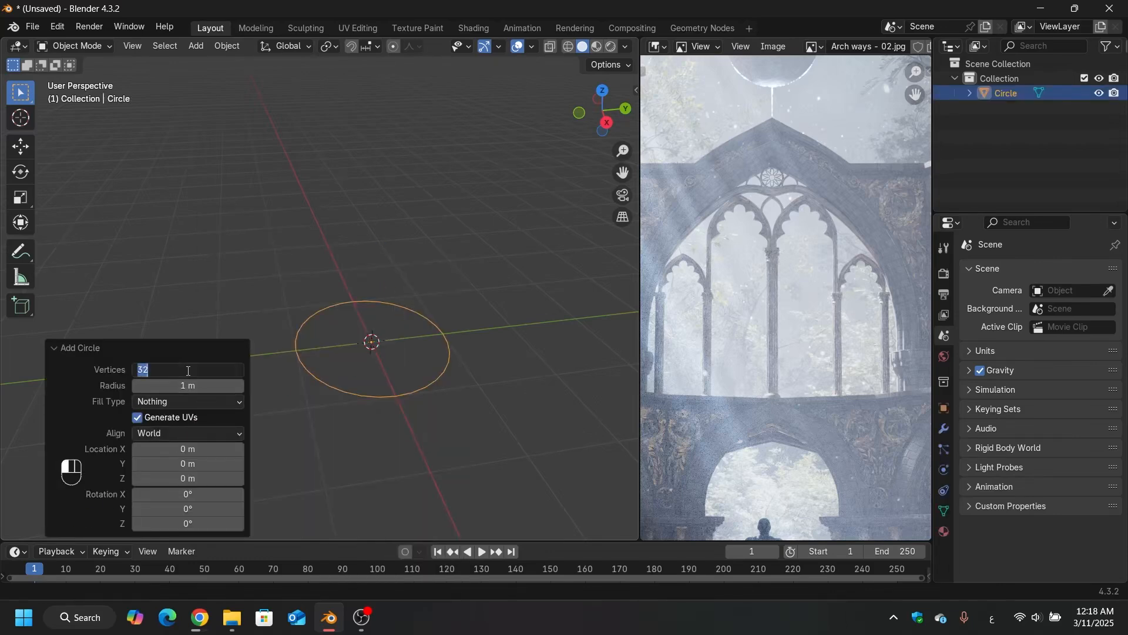
text(128)
key(Return)
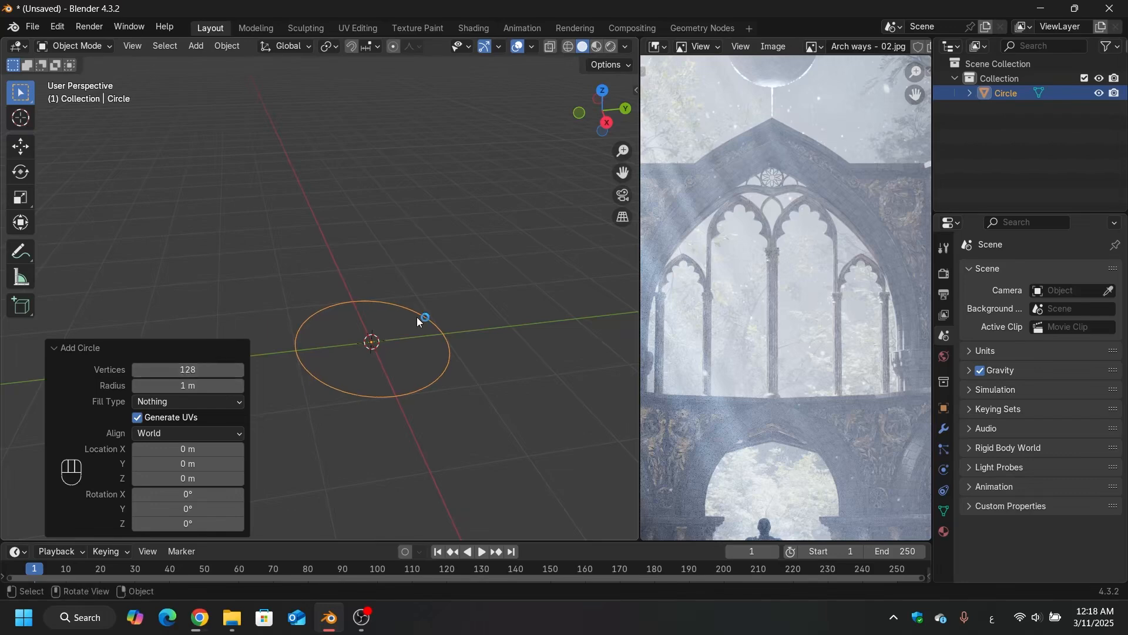
Step: Rotate the 128-vertex circle 90° about the global Y axis so it stands upright
middle_drag(437, 298, 436, 338)
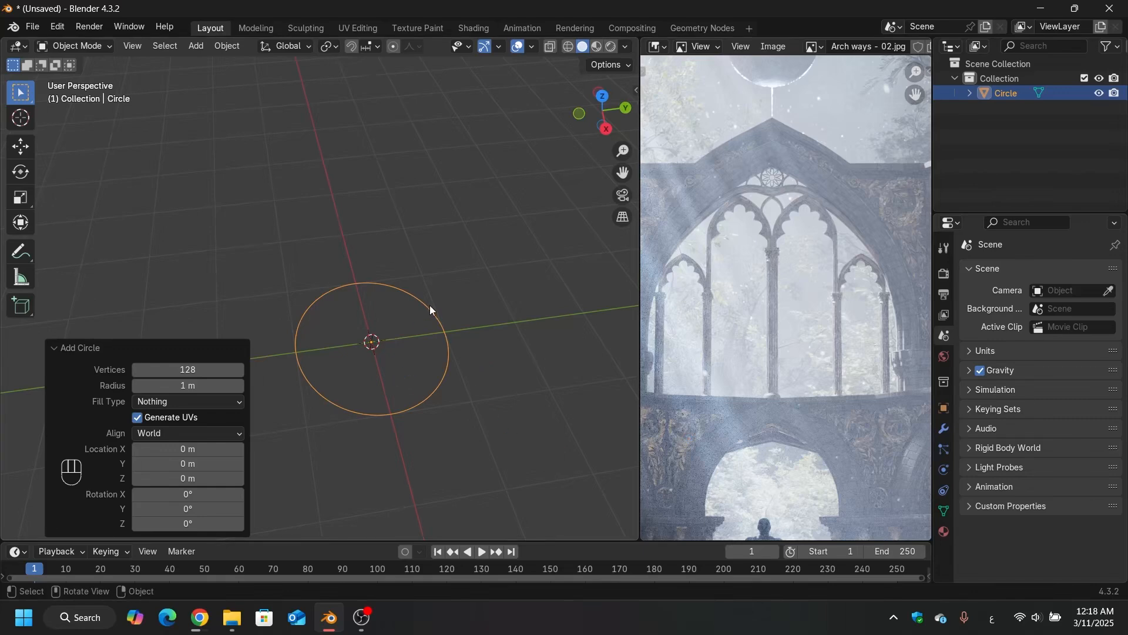
middle_drag(429, 305, 432, 336)
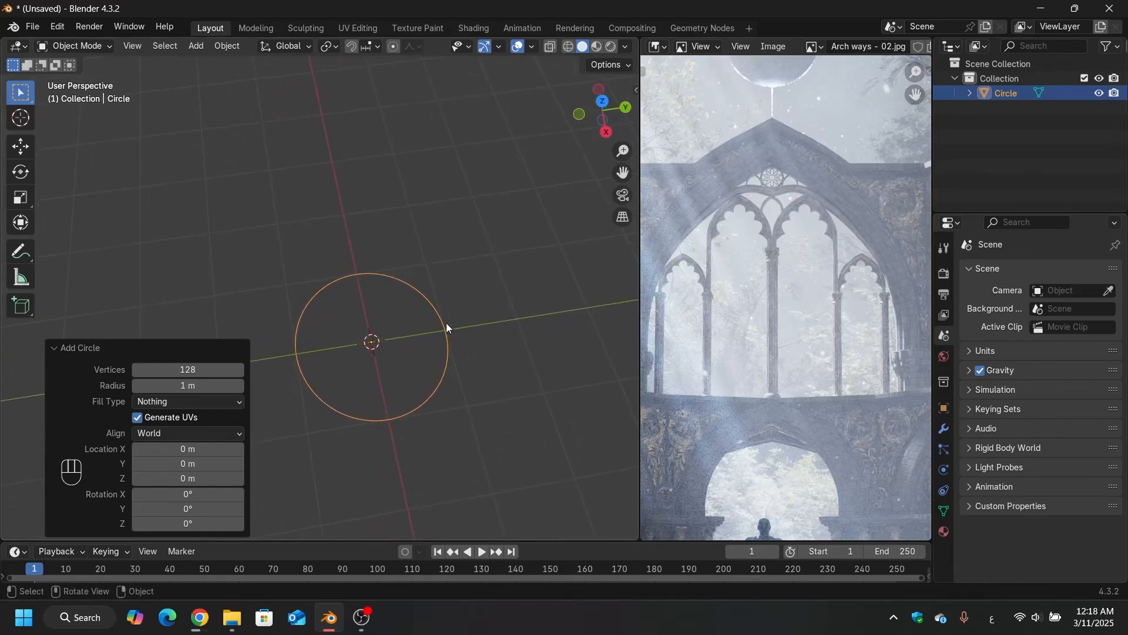
text(ry)
text(90)
key(Return)
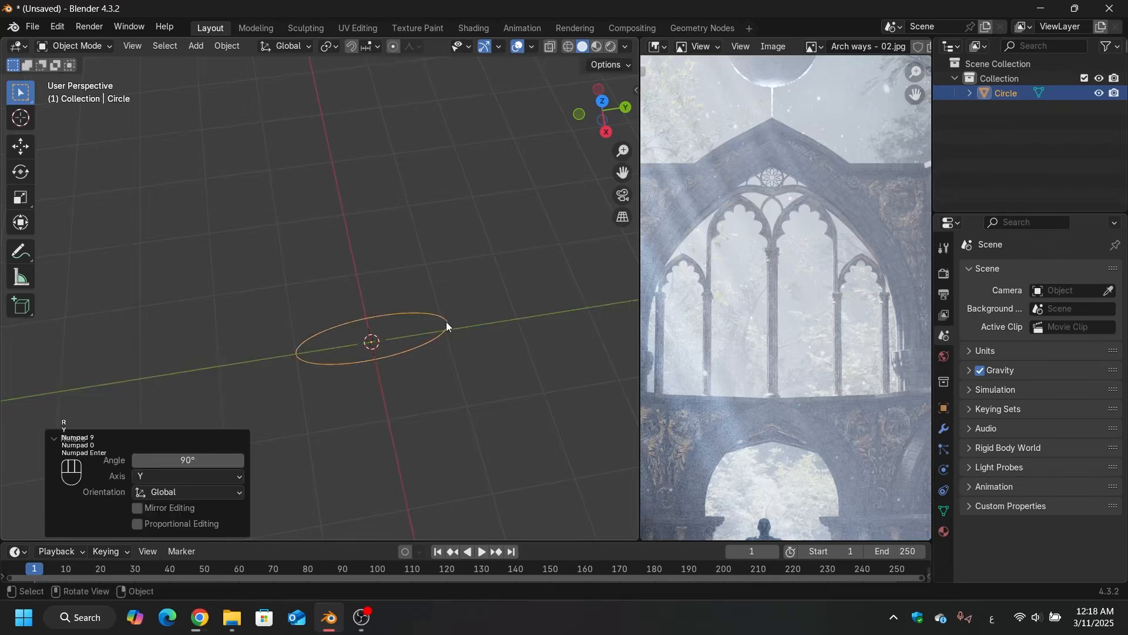
middle_drag(417, 305, 343, 360)
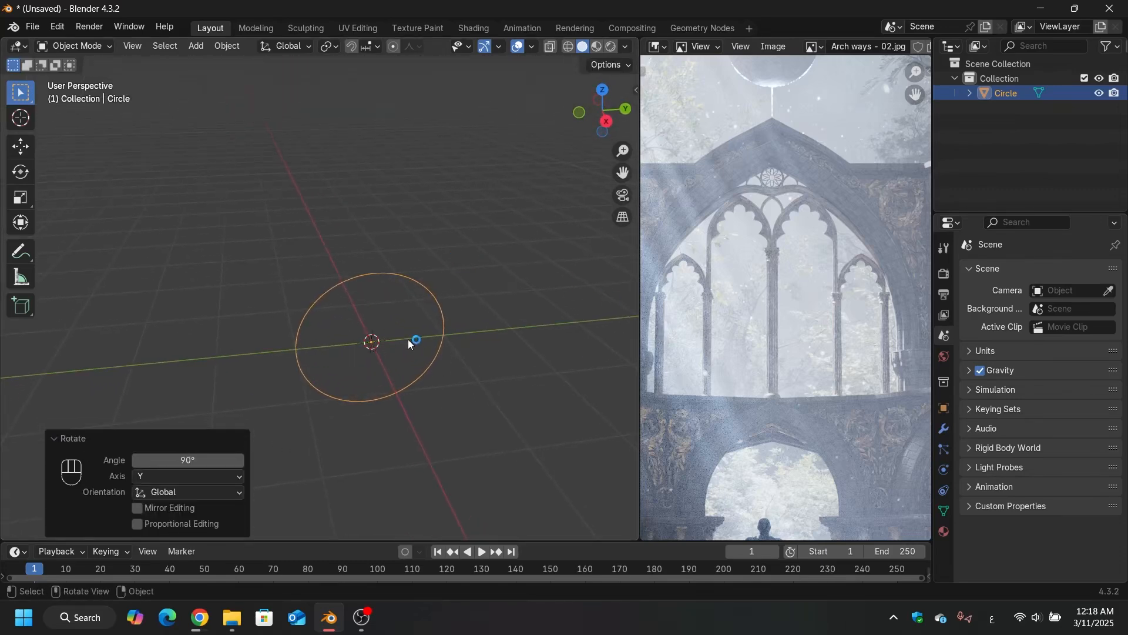
middle_drag(410, 344, 446, 357)
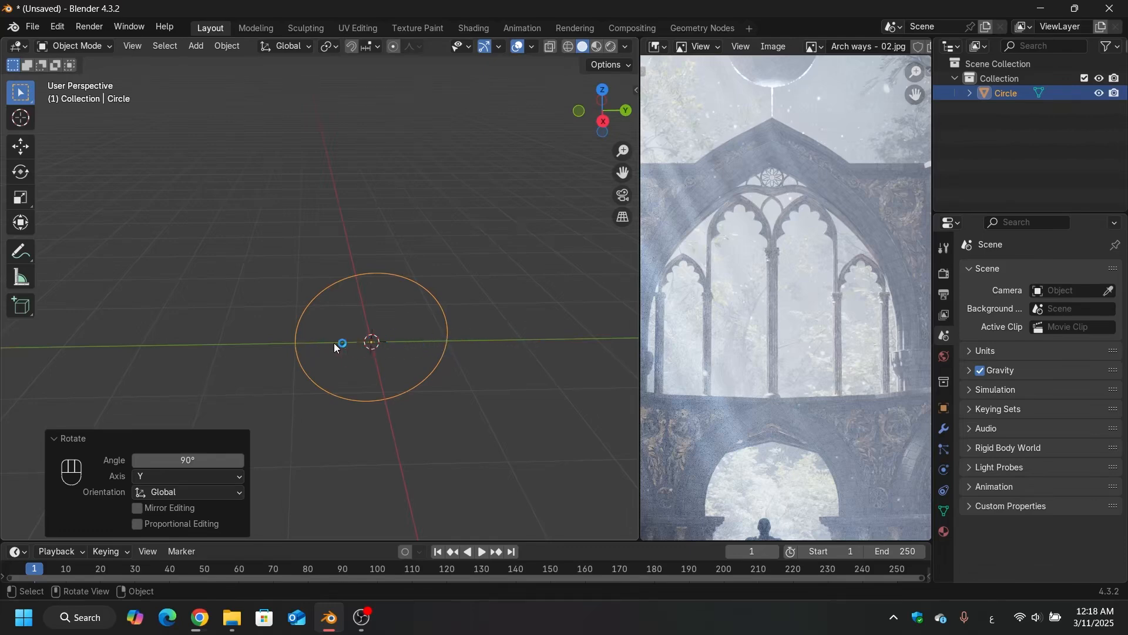
Step: Add an Array modifier to the upright circle
click(944, 429)
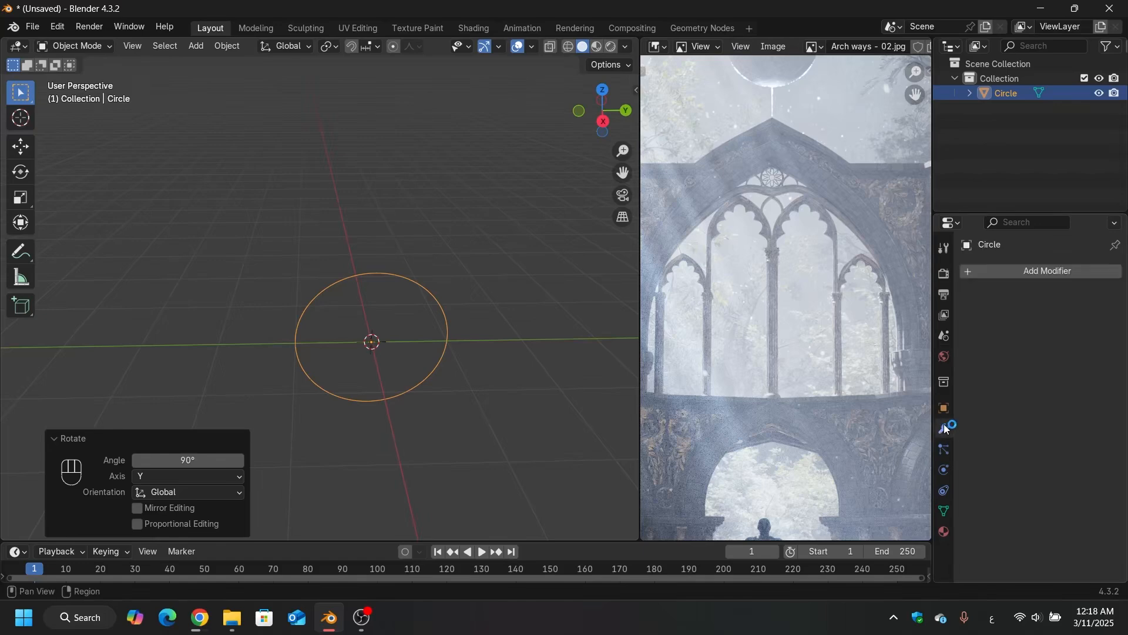
click(1014, 272)
click(981, 276)
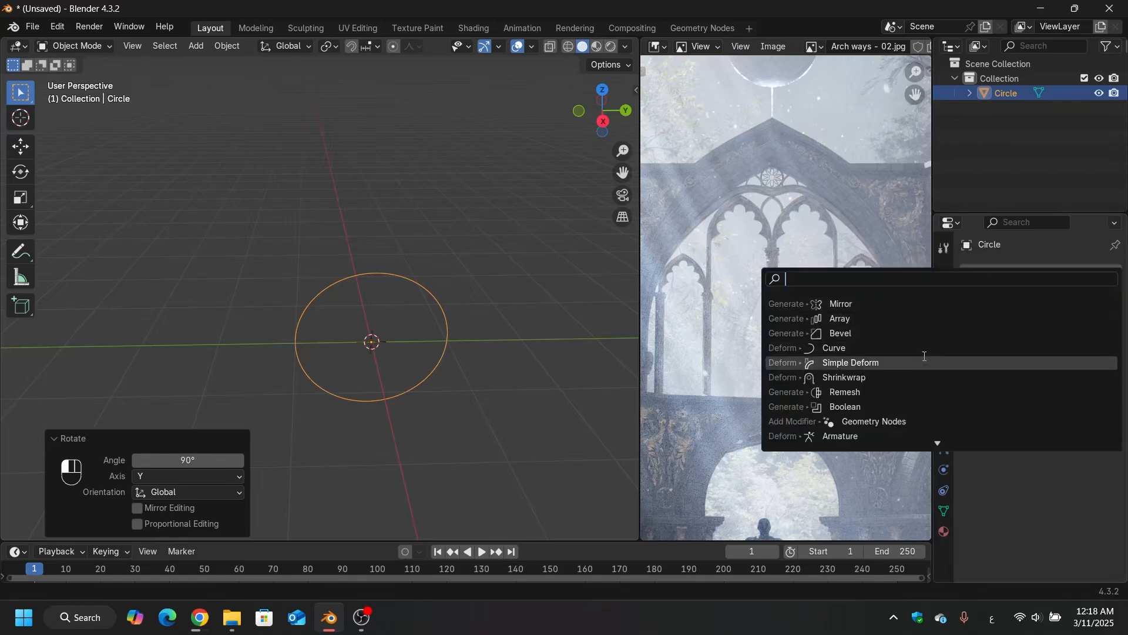
click(873, 322)
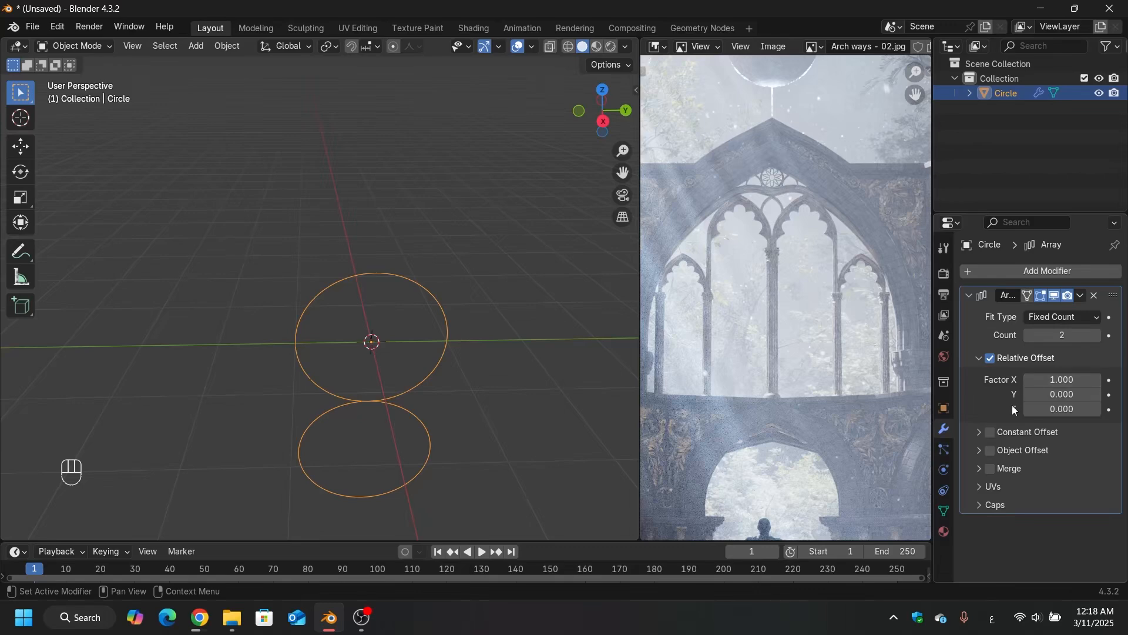
Step: Switch the Array modifier from relative offset to constant offset
click(991, 434)
click(981, 433)
click(991, 358)
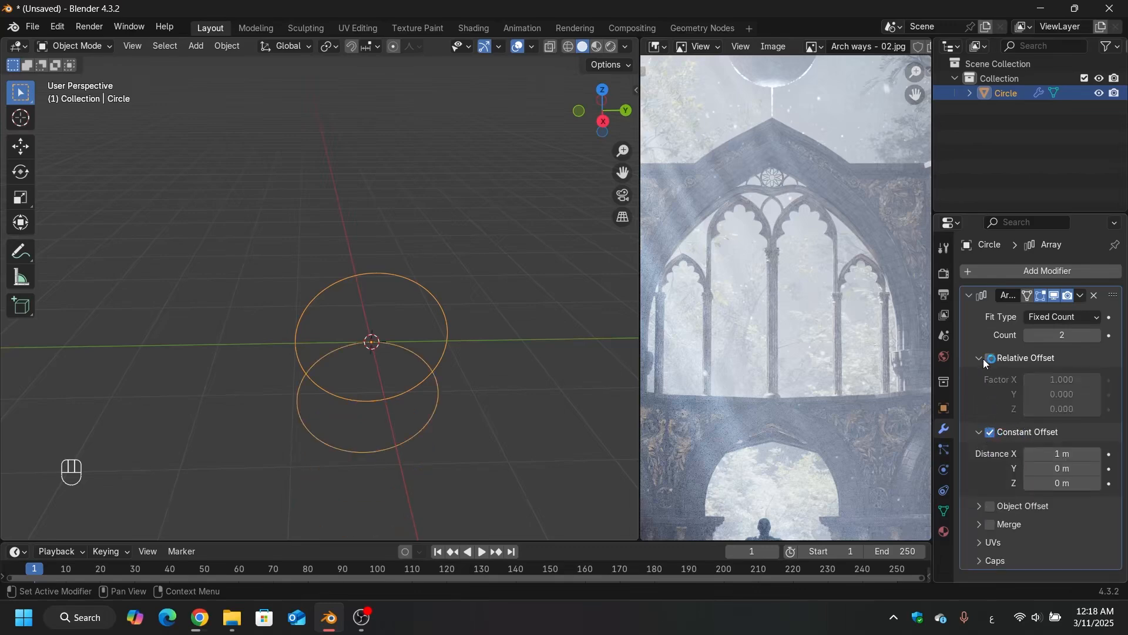
click(979, 358)
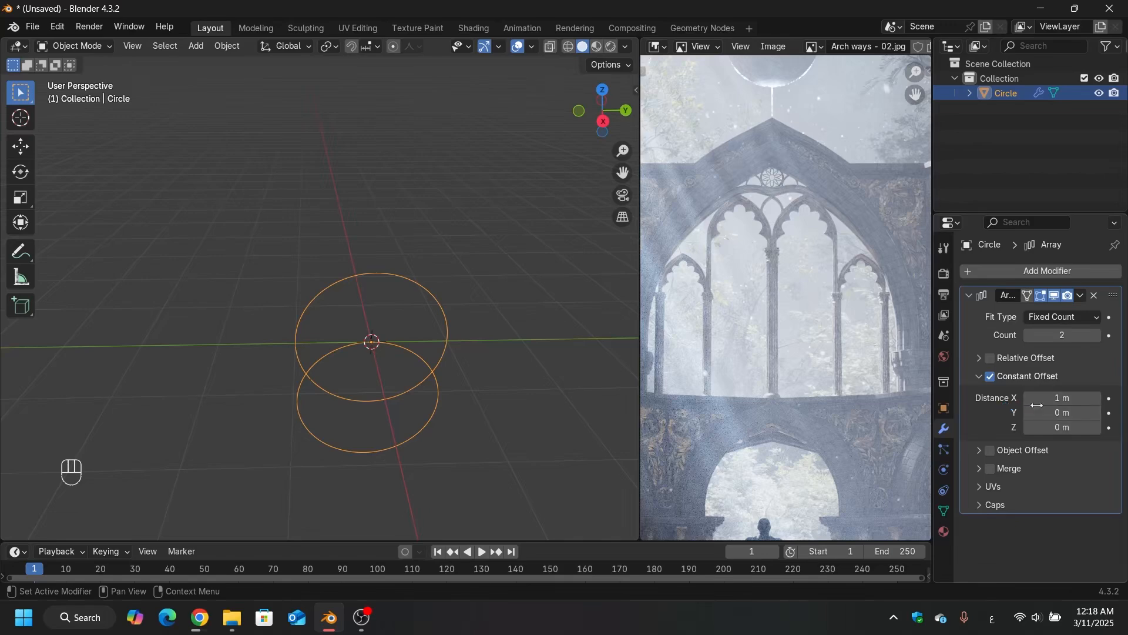
Step: Set the array's constant offset to 1 m along Y and 0 m along X
click(1056, 410)
text(1)
key(Return)
click(1056, 399)
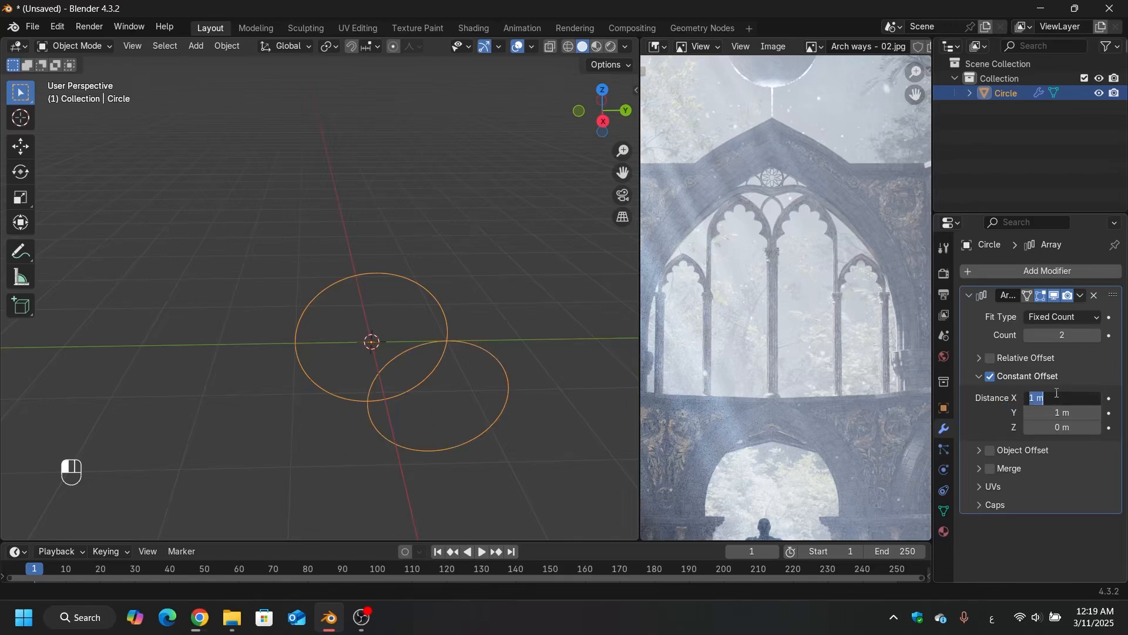
text(0)
key(Return)
middle_drag(429, 351, 419, 281)
scroll(408, 295, up, 2)
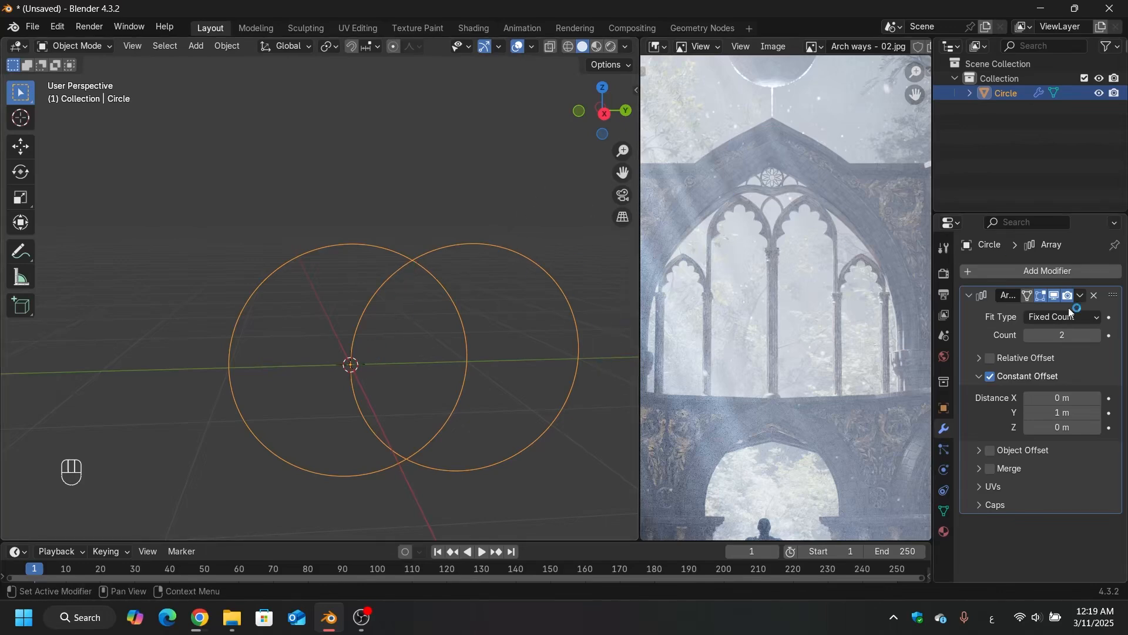
middle_drag(449, 270, 447, 290)
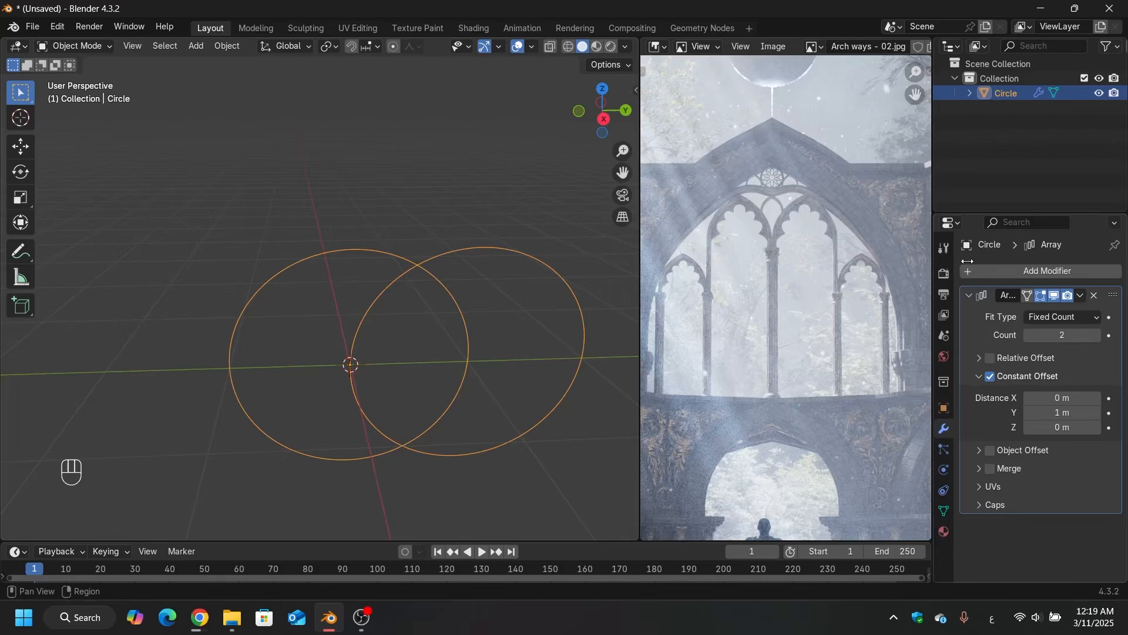
Step: Try replacing the Array modifier with a duplicate circle moved 1 m along global Y, and undo both changes
click(1094, 295)
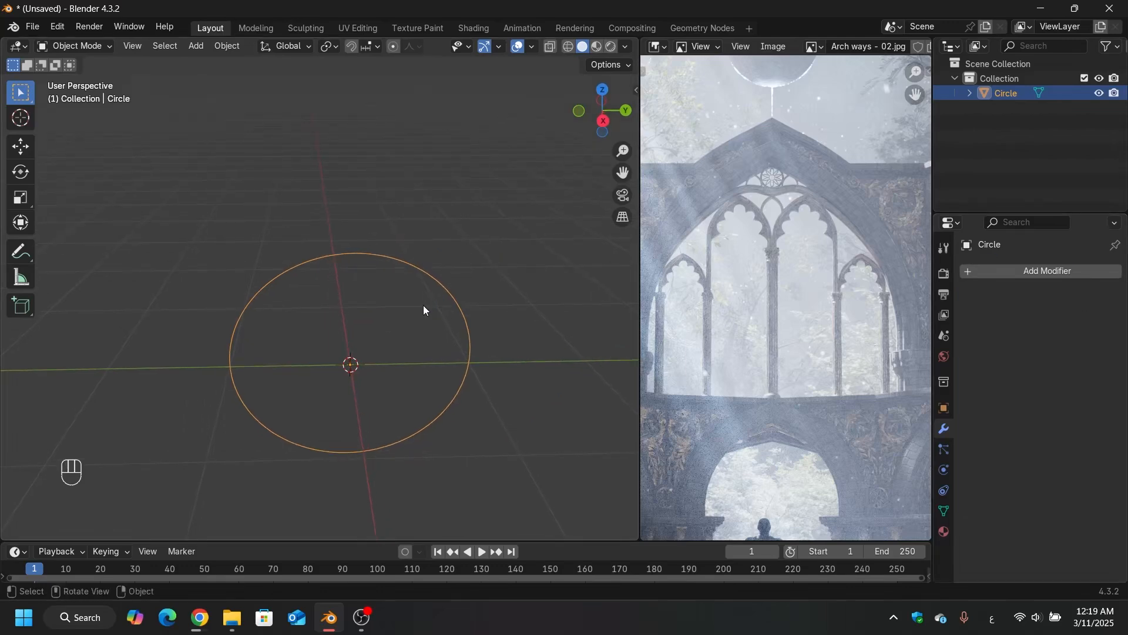
key(shift+d)
key(x)
key(y)
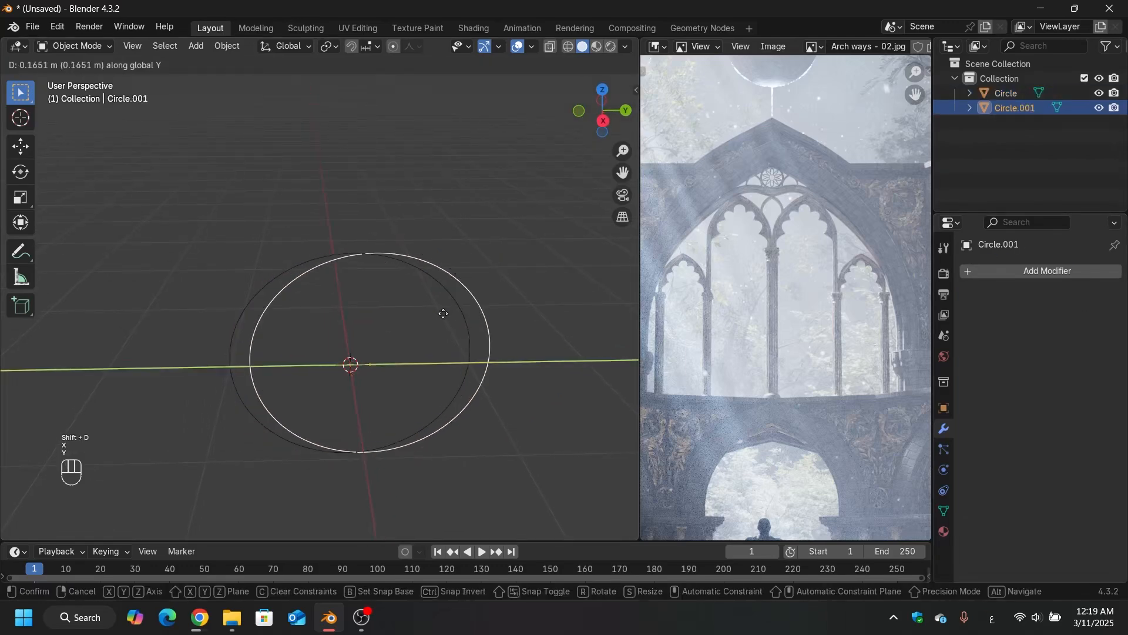
key(KP_1)
key(KP_Enter)
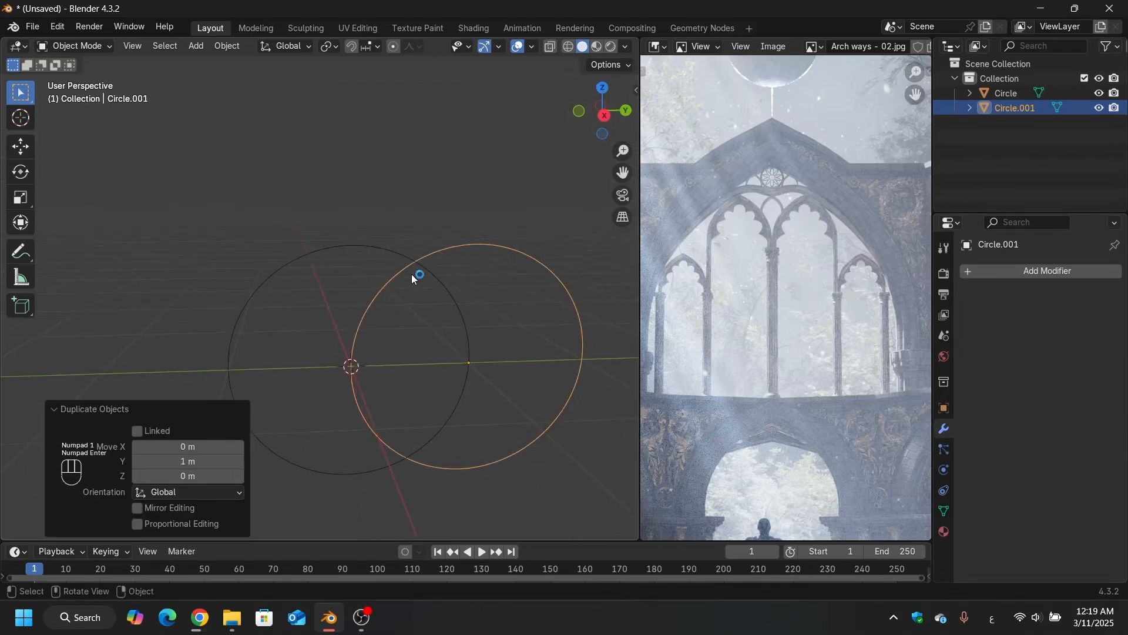
middle_drag(383, 358, 421, 323)
key(ctrl+z)
key(ctrl+z)
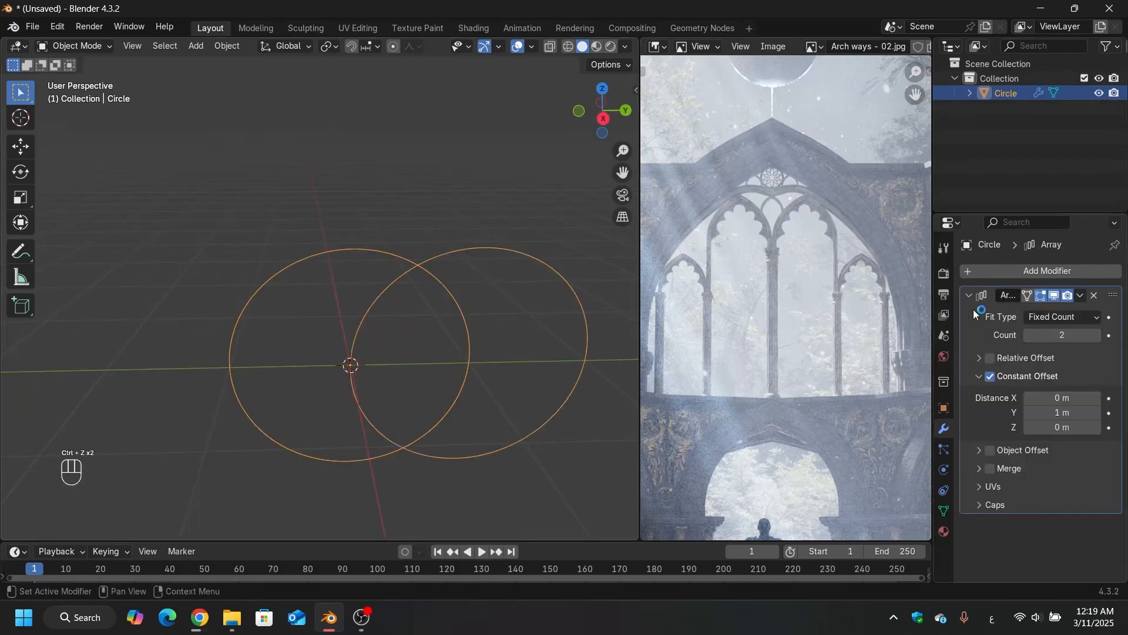
Step: Apply the Array modifier so both overlapping circles become real geometry
click(1081, 297)
click(1026, 307)
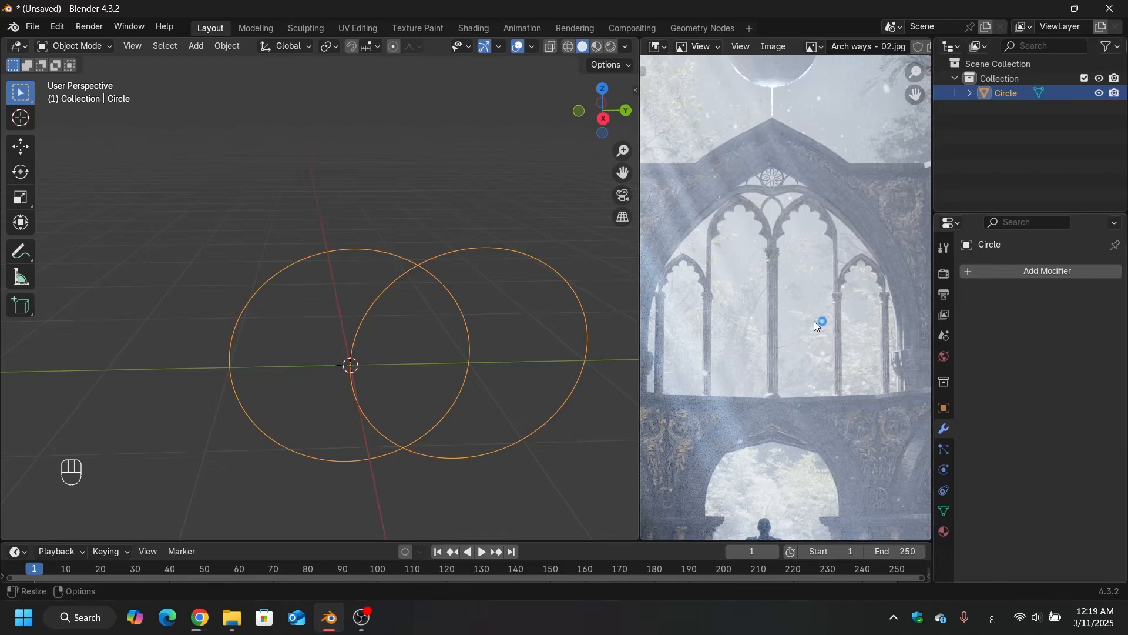
middle_drag(453, 318, 536, 292)
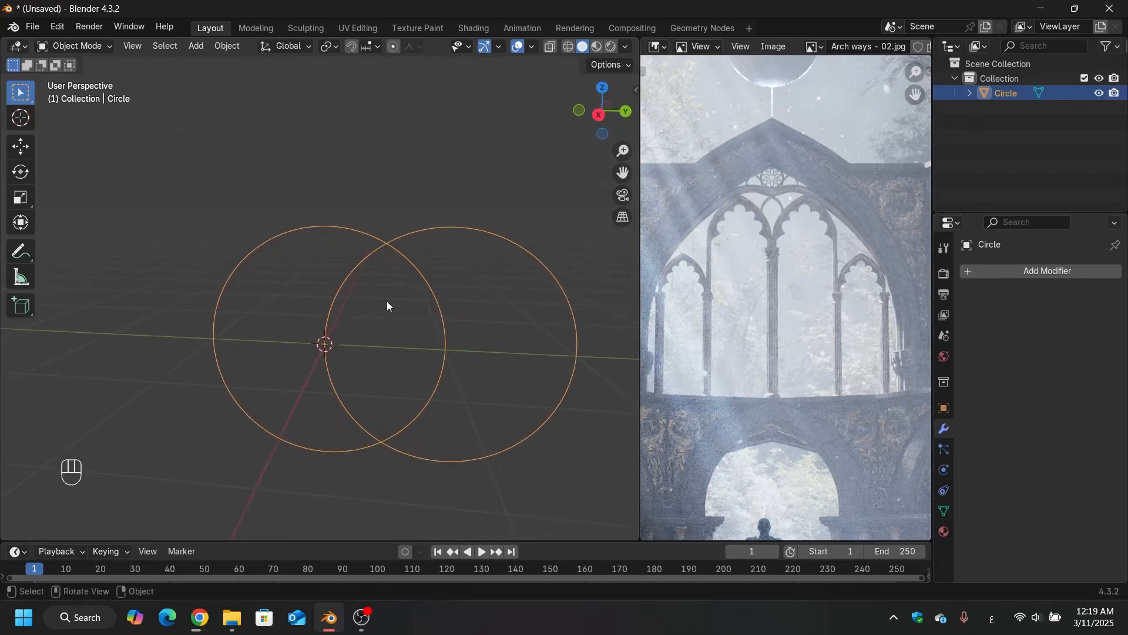
Step: In Edit Mode from the right orthographic view, delete the vertices of both circles' lower halves below the Y axis
middle_drag(386, 301, 390, 276)
scroll(470, 320, down, 4)
shift+middle_drag(515, 320, 470, 302)
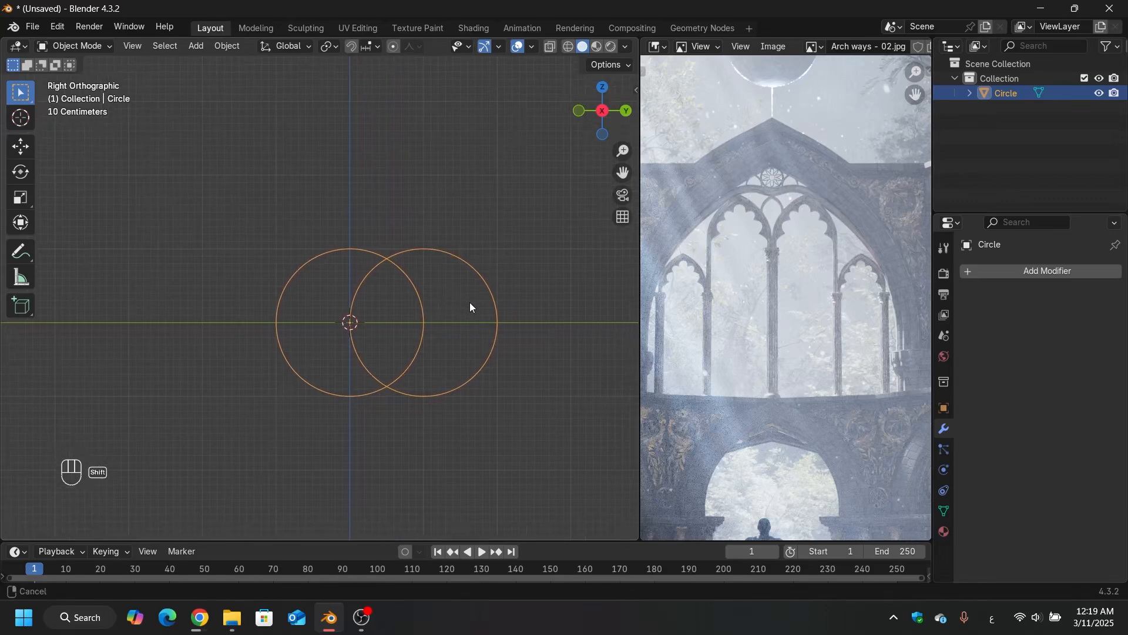
key(Tab)
drag(514, 322, 7, 496)
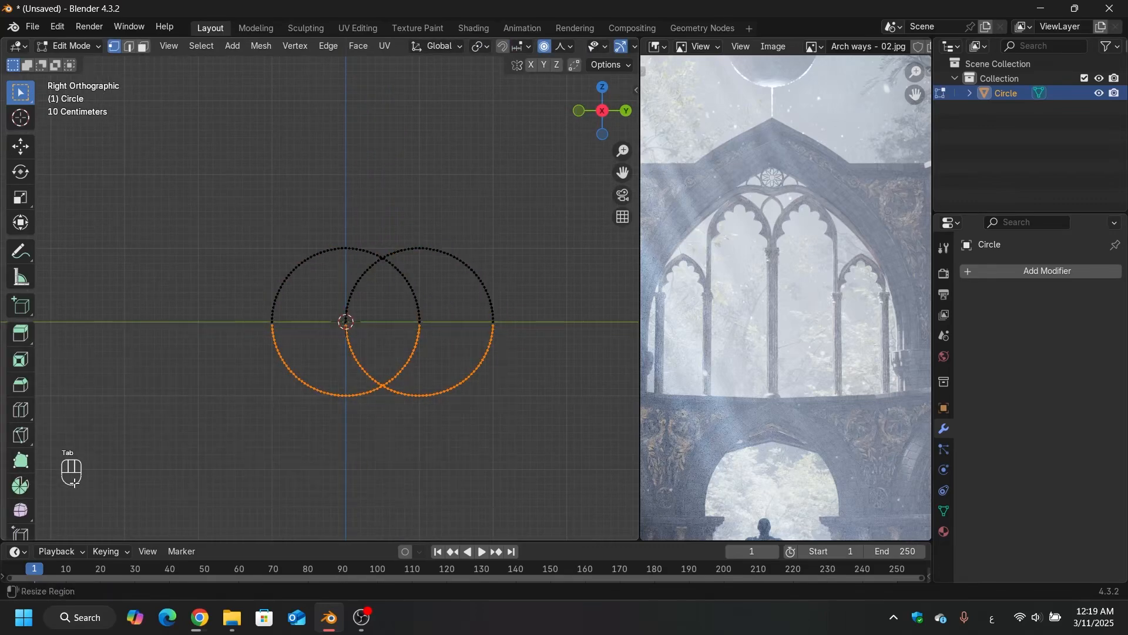
scroll(348, 360, up, 5)
shift+middle_drag(393, 337, 286, 335)
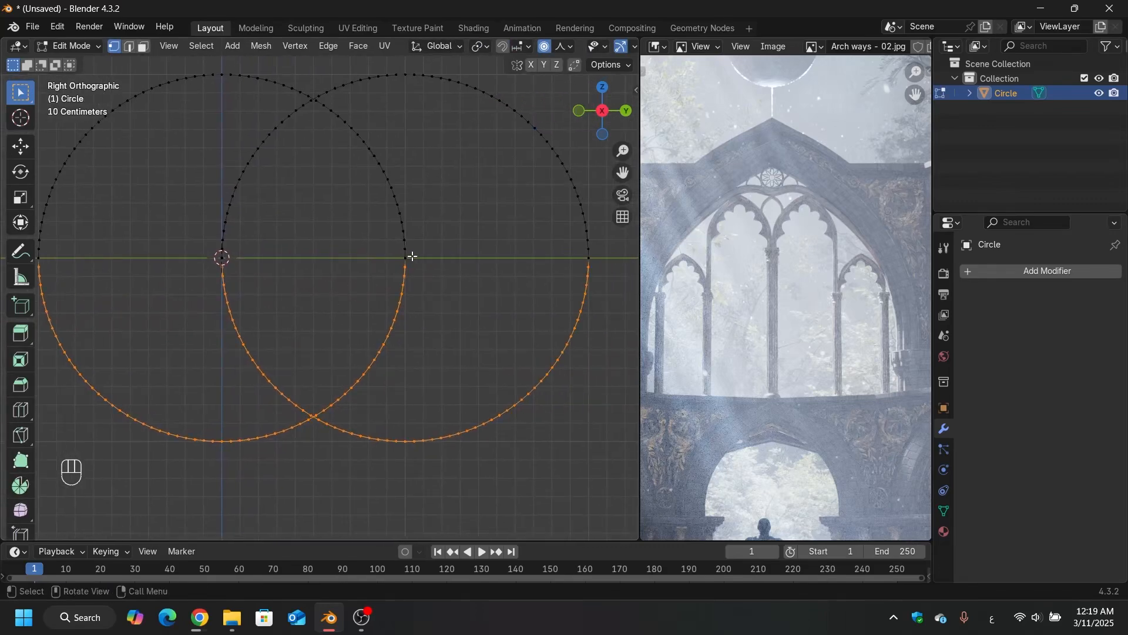
key(x)
click(431, 250)
scroll(424, 252, down, 3)
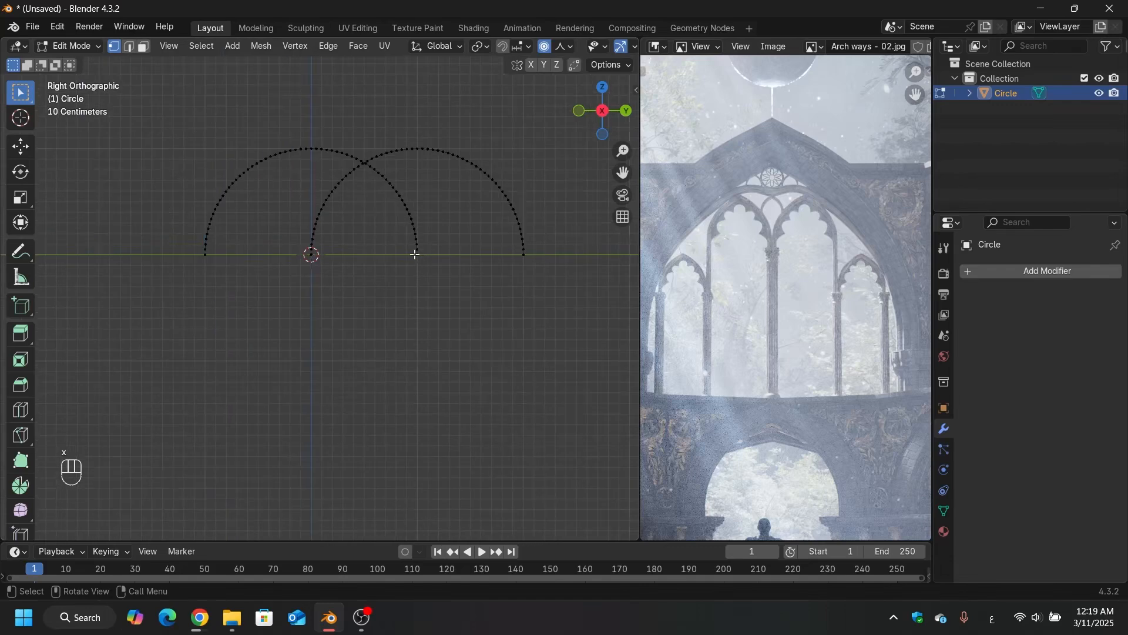
Step: Circle-select the outer parts of both semicircles up to their crossing and delete those vertices, leaving the inner pointed arch
scroll(327, 252, up, 2)
mouse_move(328, 252)
middle_down()
mouse_move(340, 252)
mouse_move(344, 272)
mouse_move(395, 277)
mouse_move(476, 239)
middle_up()
key(c)
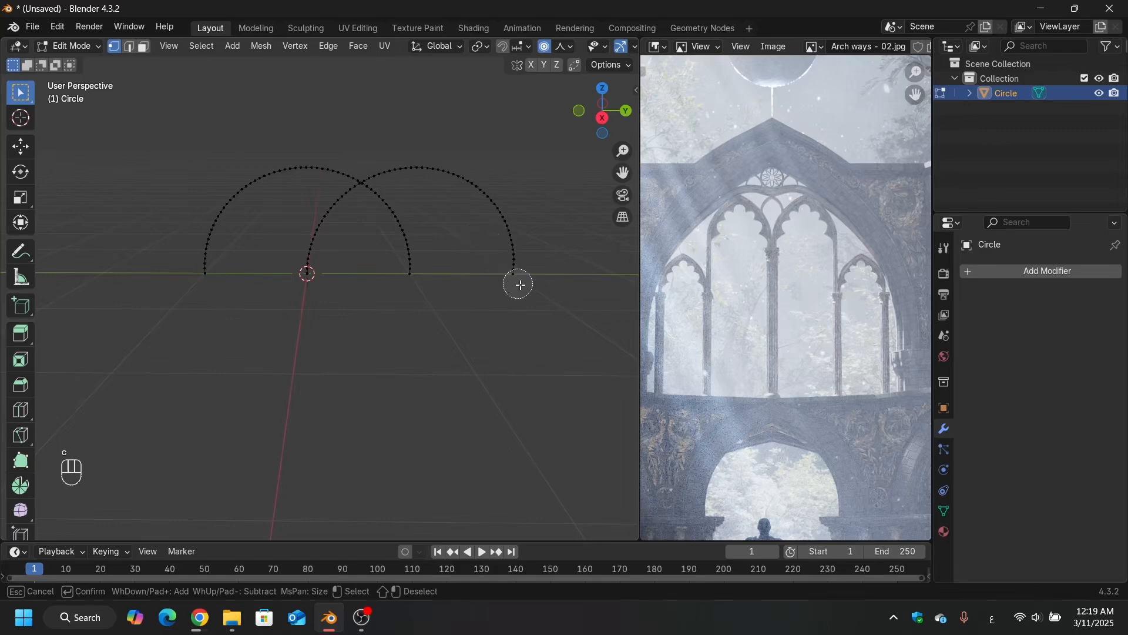
mouse_move(519, 282)
mouse_down()
mouse_move(477, 187)
mouse_move(372, 161)
mouse_up()
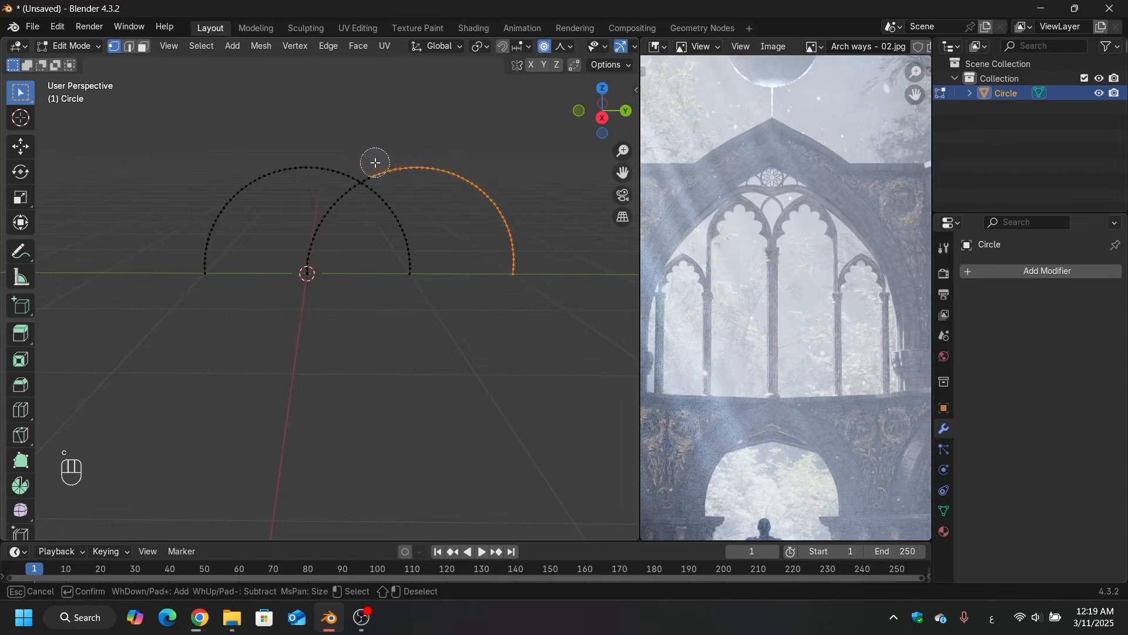
mouse_move(203, 212)
mouse_down()
mouse_move(199, 250)
mouse_move(233, 193)
mouse_move(327, 157)
mouse_move(366, 158)
mouse_up()
scroll(366, 158, down, 3)
scroll(366, 157, up, 8)
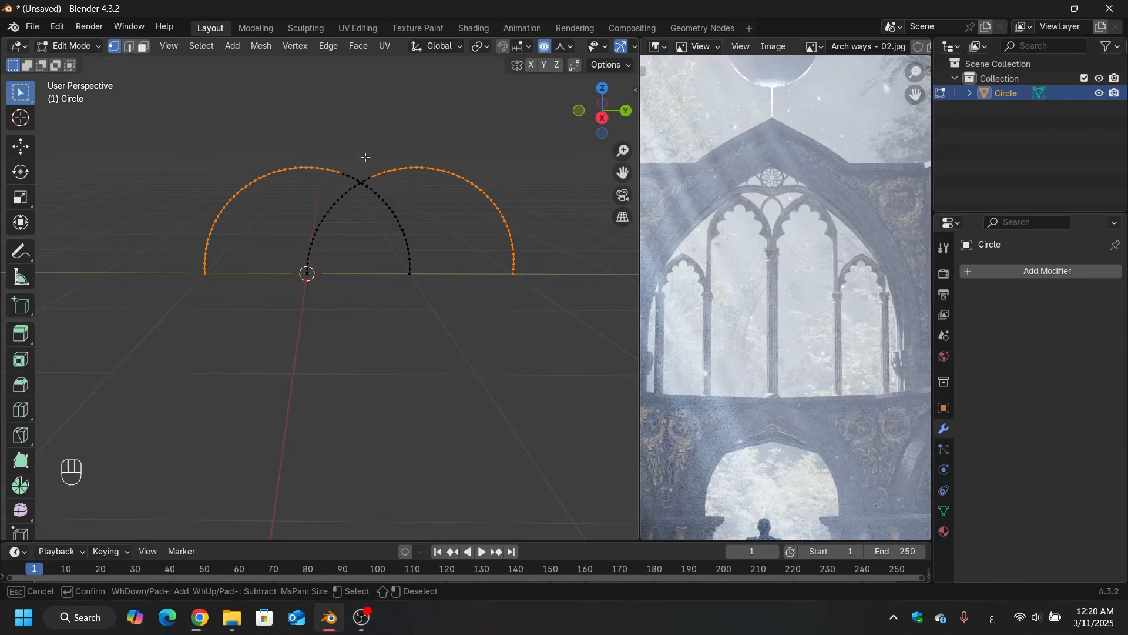
drag(323, 161, 345, 168)
key(Escape)
scroll(371, 189, up, 2)
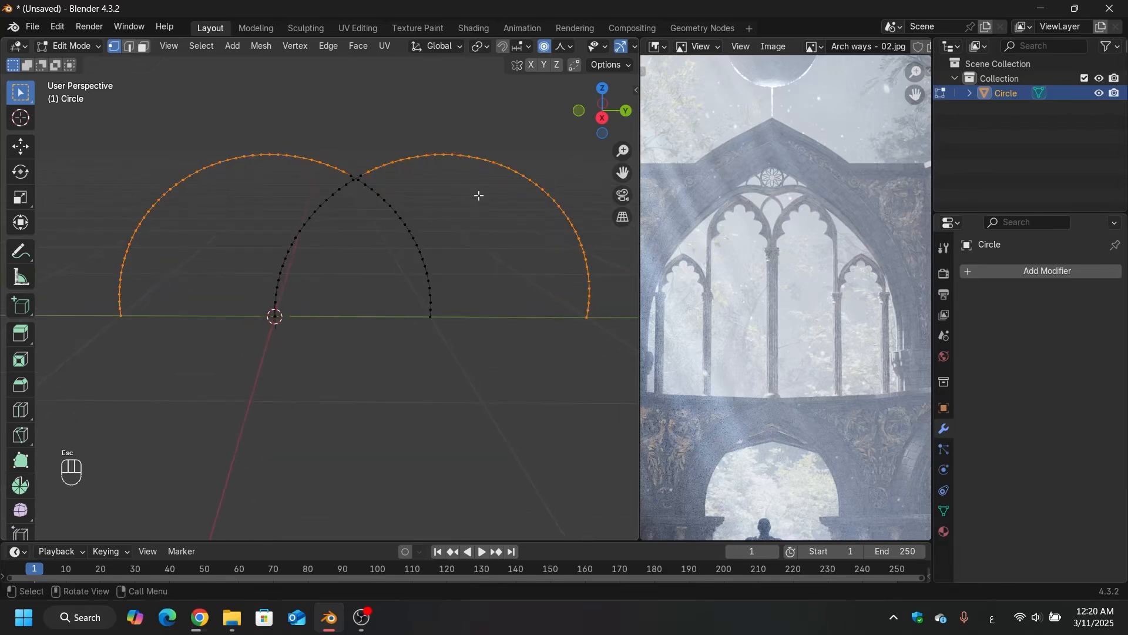
shift+middle_drag(479, 195, 479, 259)
key(x)
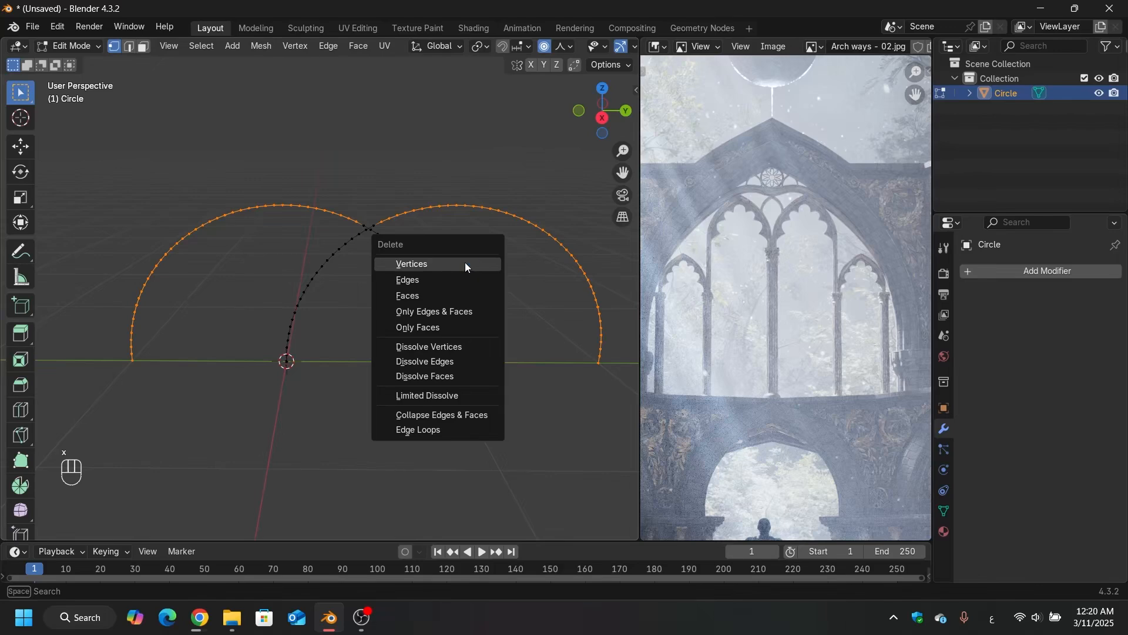
click(465, 264)
Step: Select the left arc's top end vertex at the arch's apex and enable snapping with Edge as the target
scroll(369, 219, up, 4)
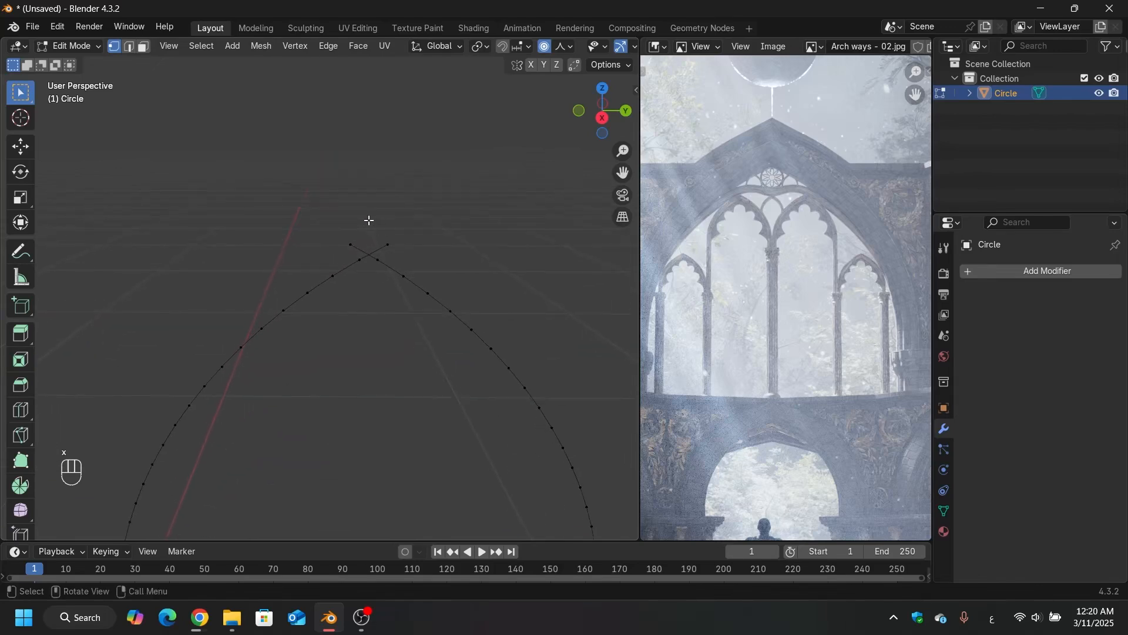
mouse_move(369, 220)
middle_down()
mouse_move(396, 232)
mouse_move(383, 237)
middle_up()
scroll(393, 230, down, 3)
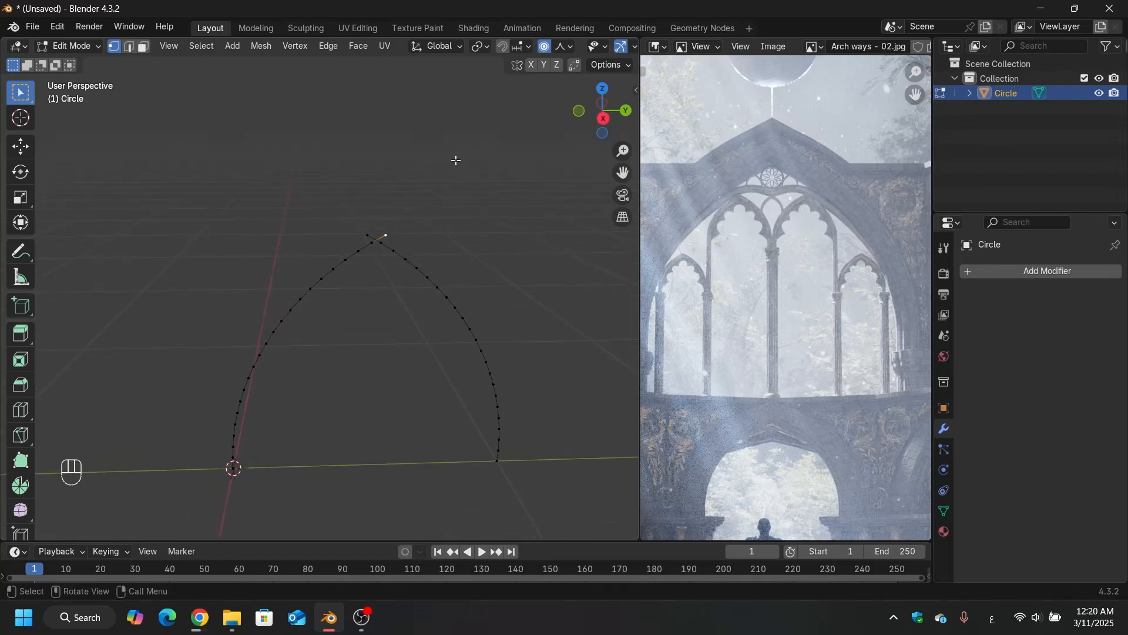
scroll(386, 226, up, 4)
middle_drag(395, 220, 464, 148)
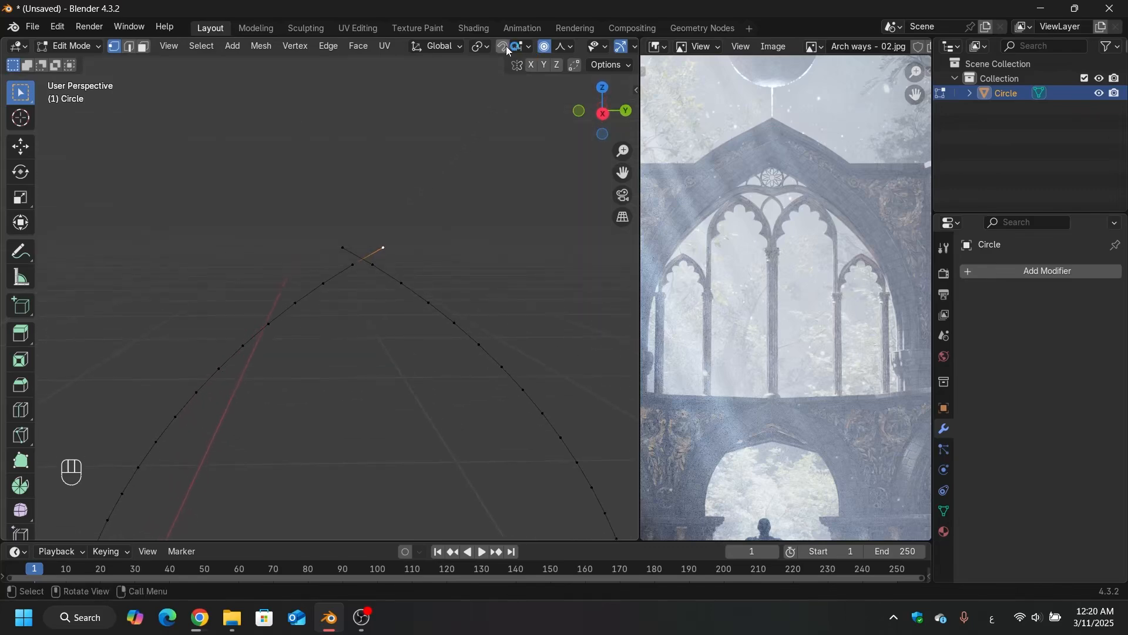
click(506, 46)
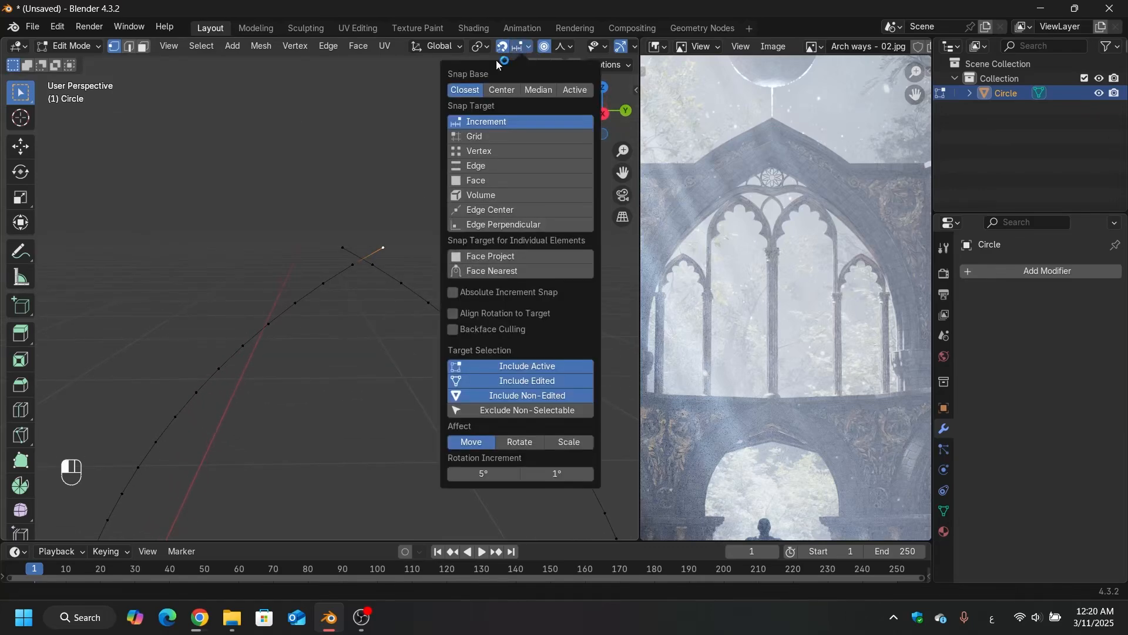
click(498, 165)
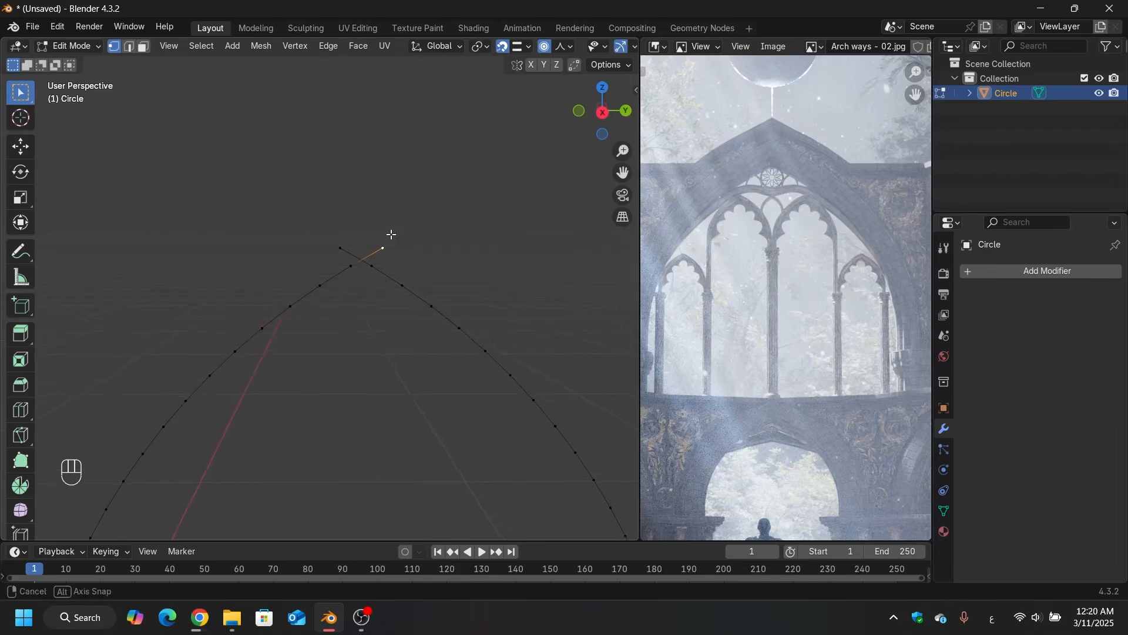
Step: View the apex in right orthographic and turn off proportional editing so the end vertex can move alone
alt+middle_drag(390, 237, 390, 232)
scroll(390, 232, down, 5)
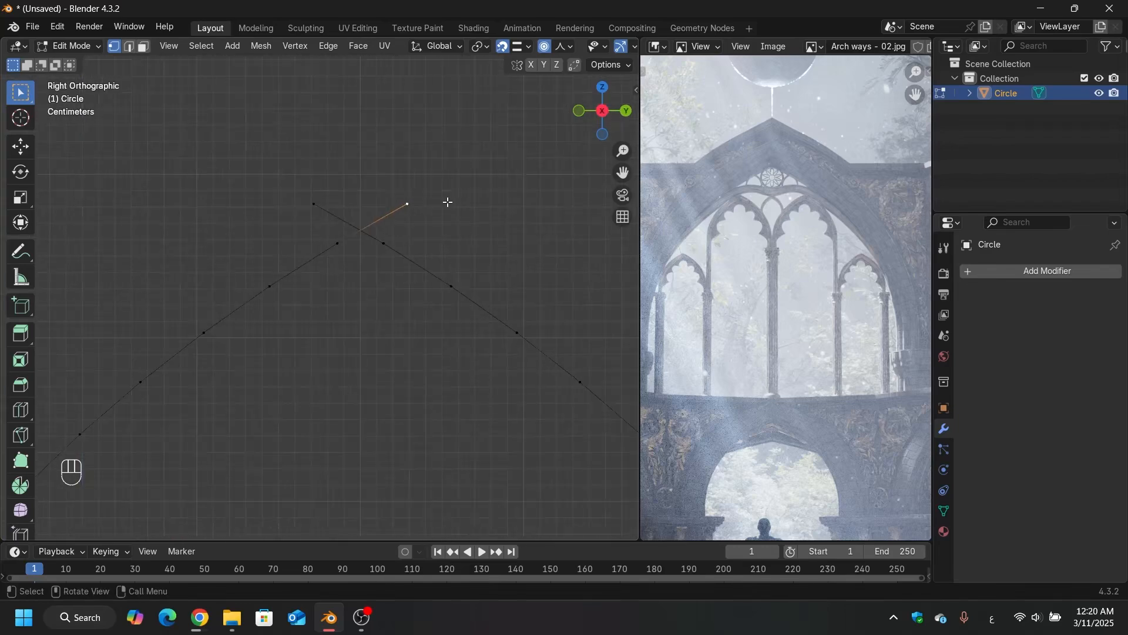
scroll(399, 219, down, 3)
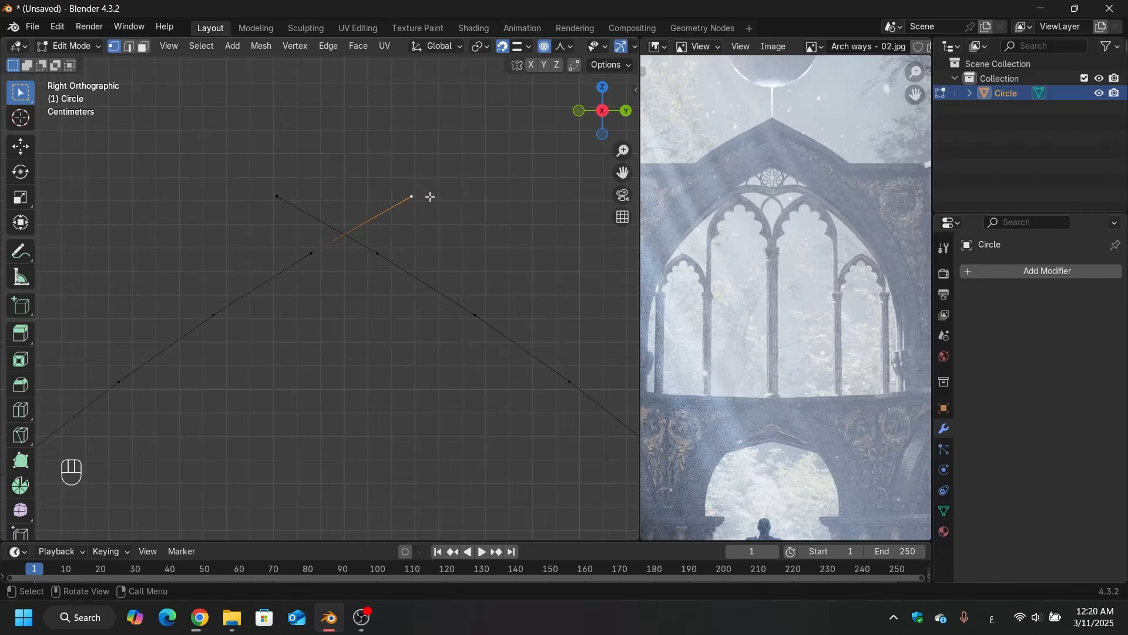
key(g)
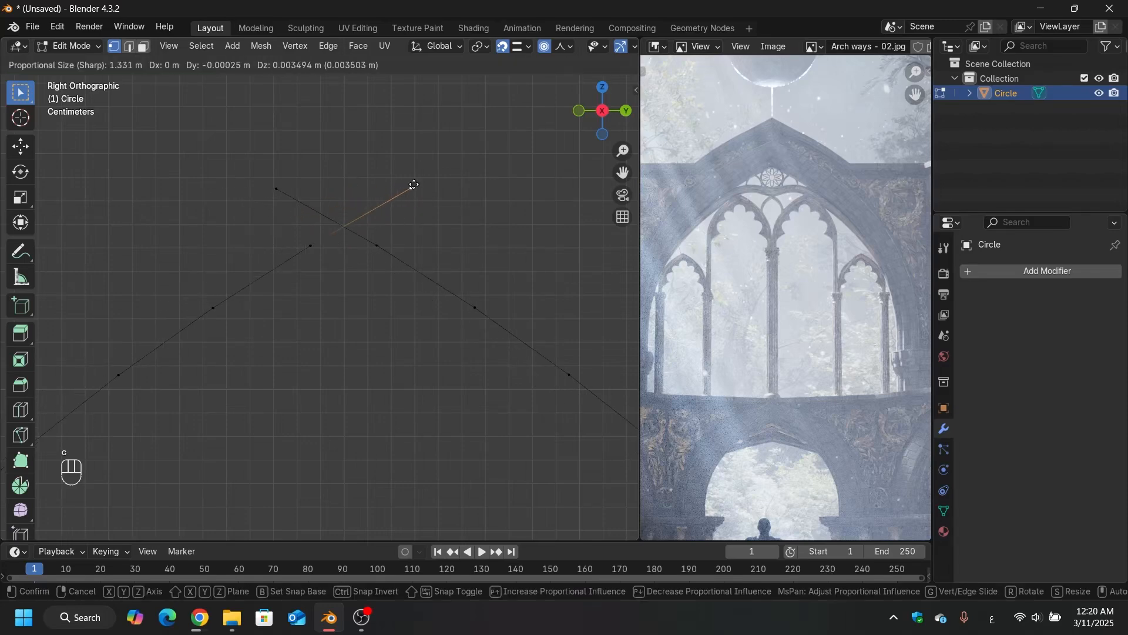
key(Escape)
key(o)
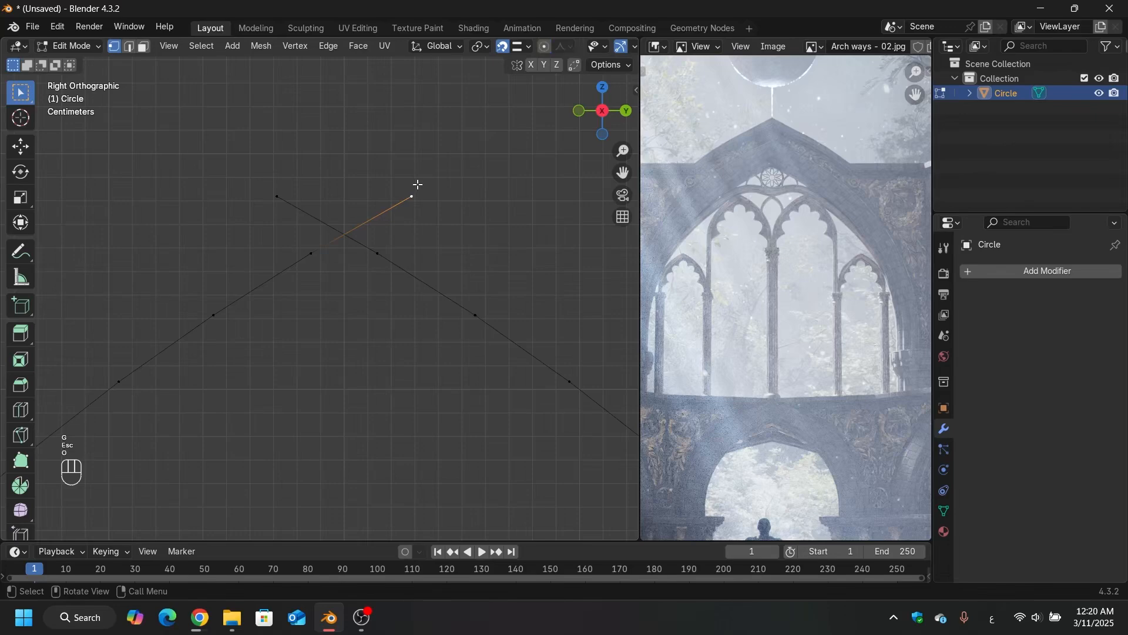
key(g)
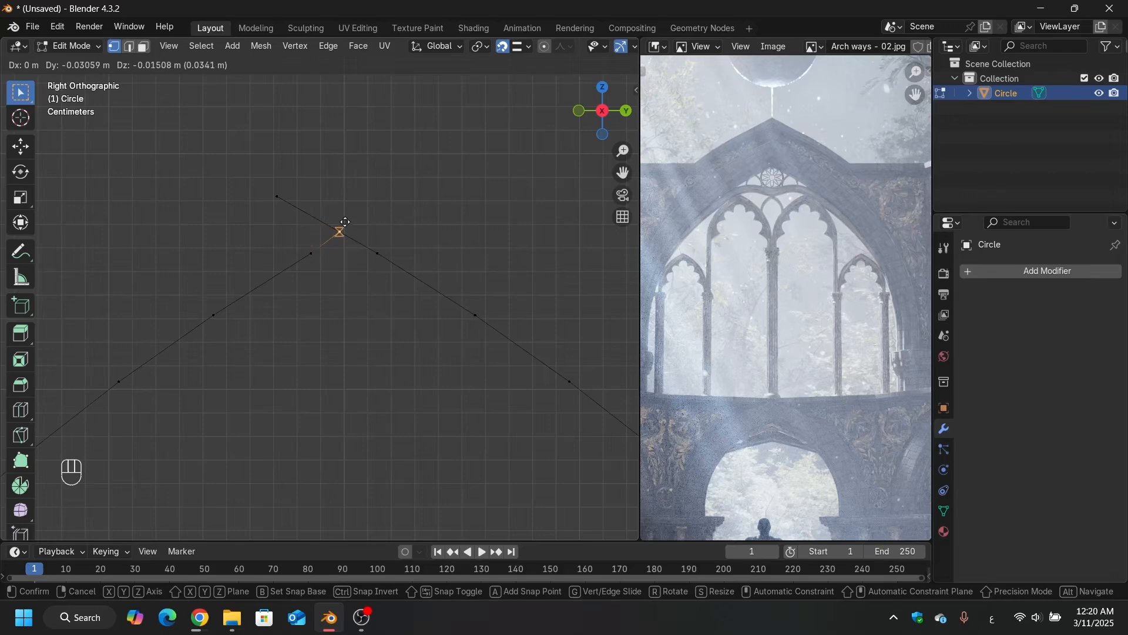
key(Escape)
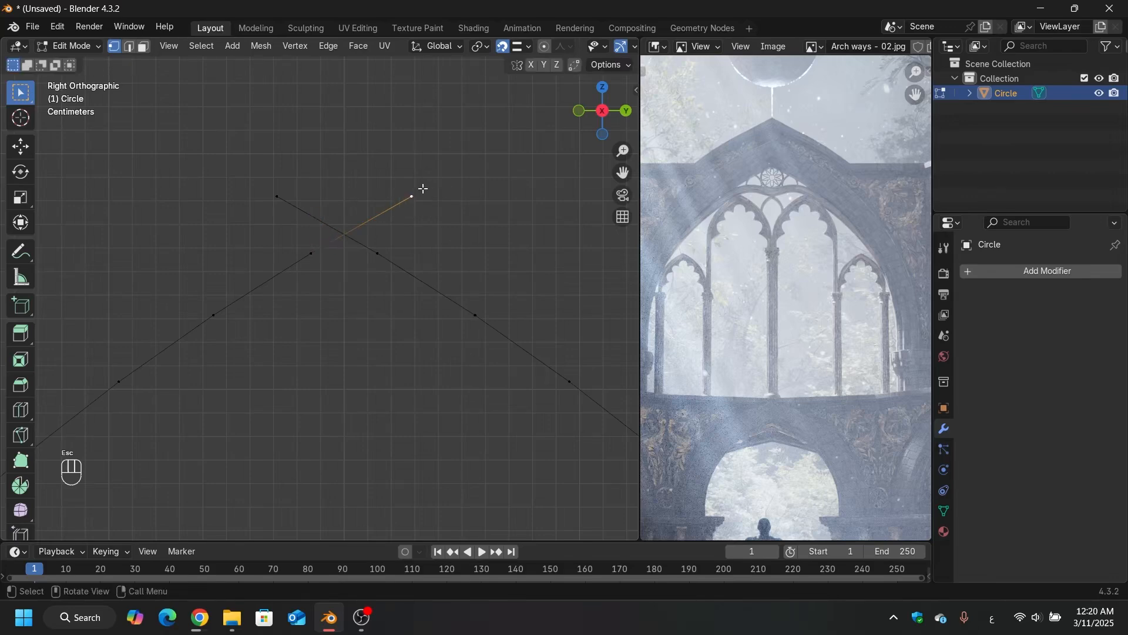
key(g)
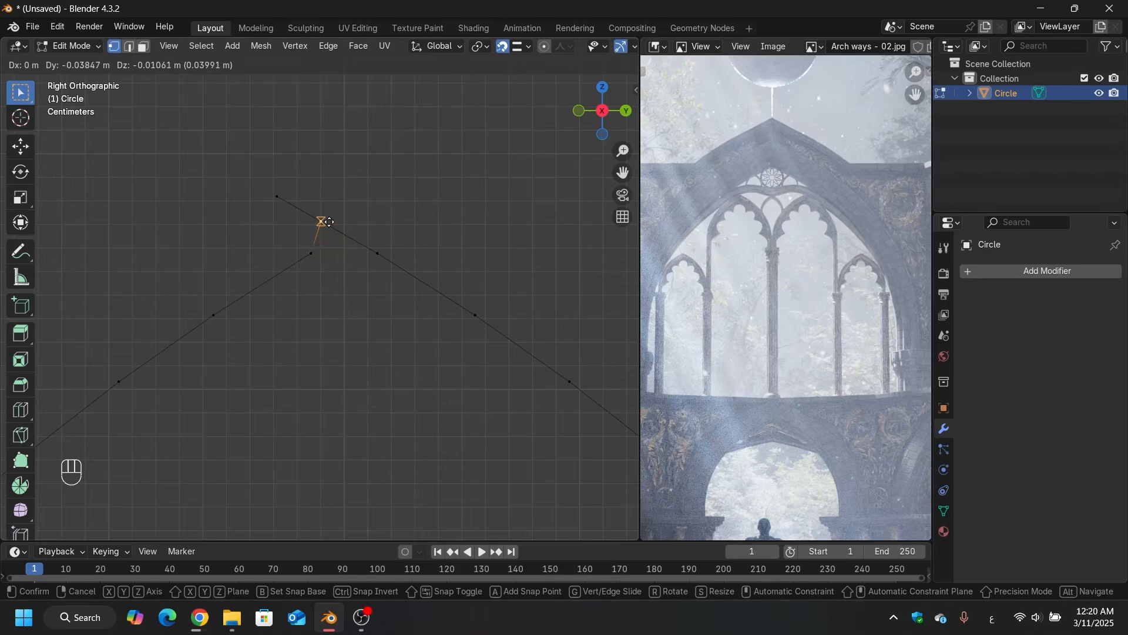
key(Escape)
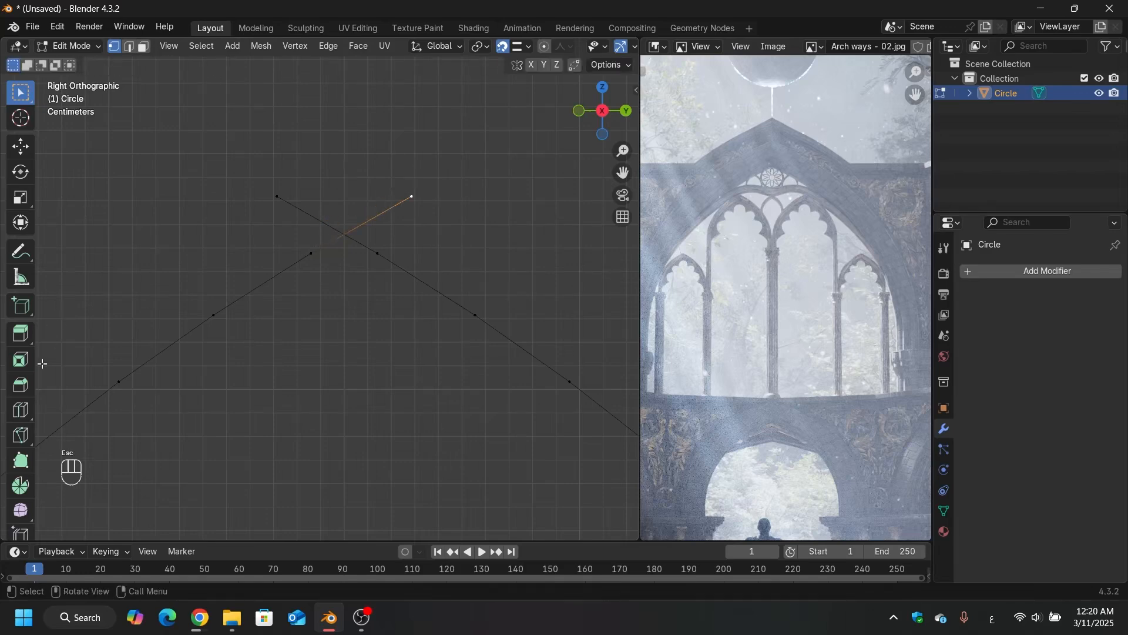
Step: Try the Vertex Slide tool on the left arc's top end vertex, undo the slide and return to the selection tool
click(20, 436)
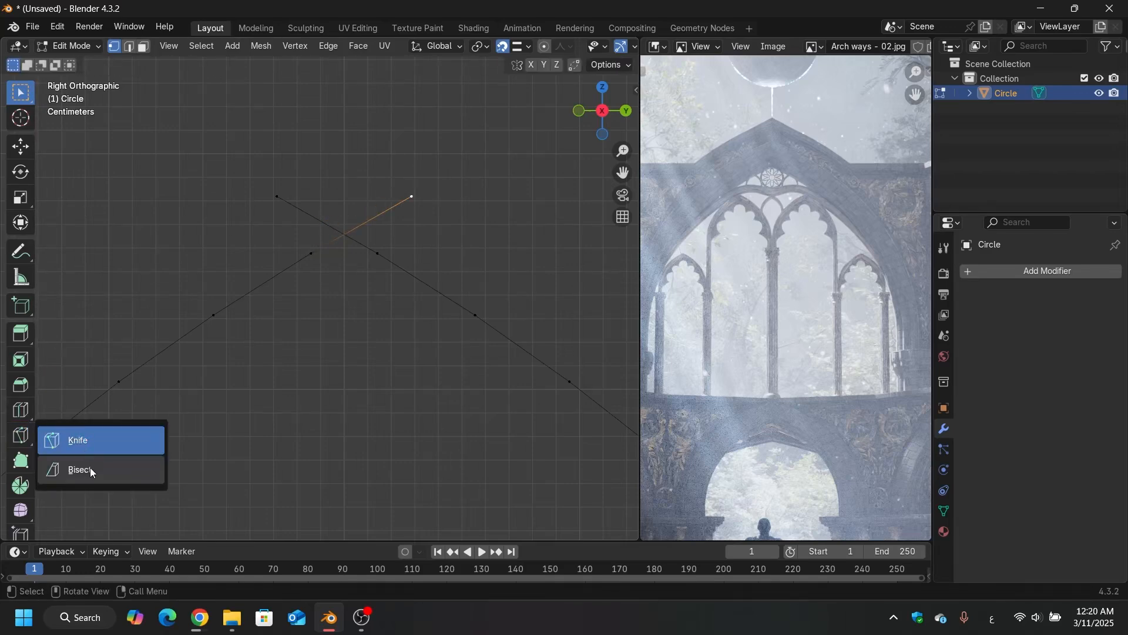
click(79, 449)
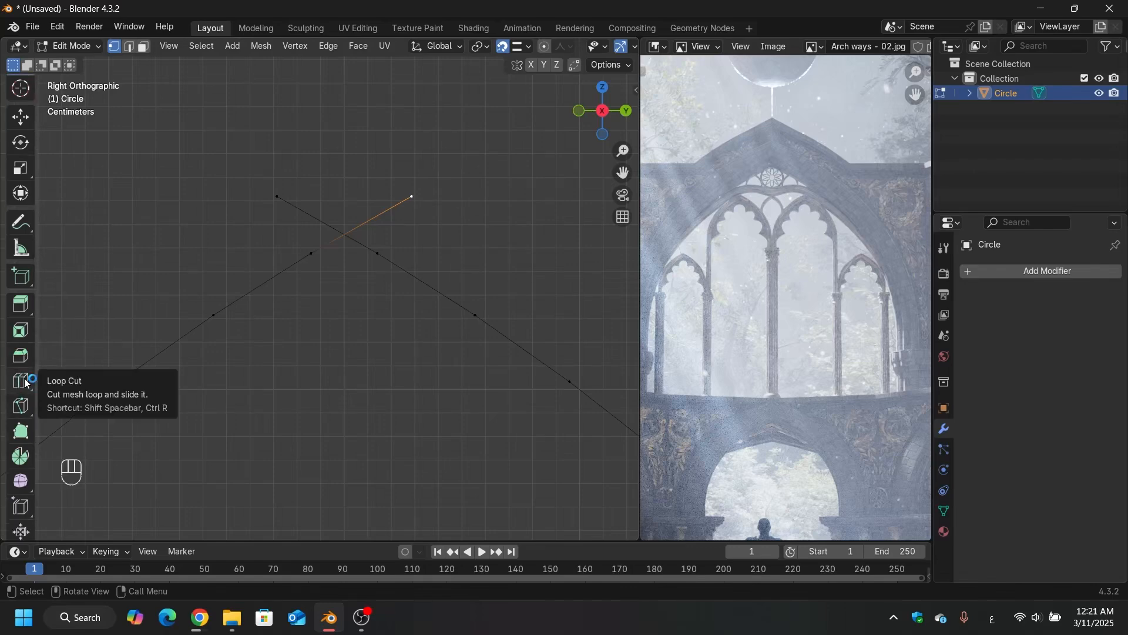
scroll(23, 405, down, 3)
click(20, 456)
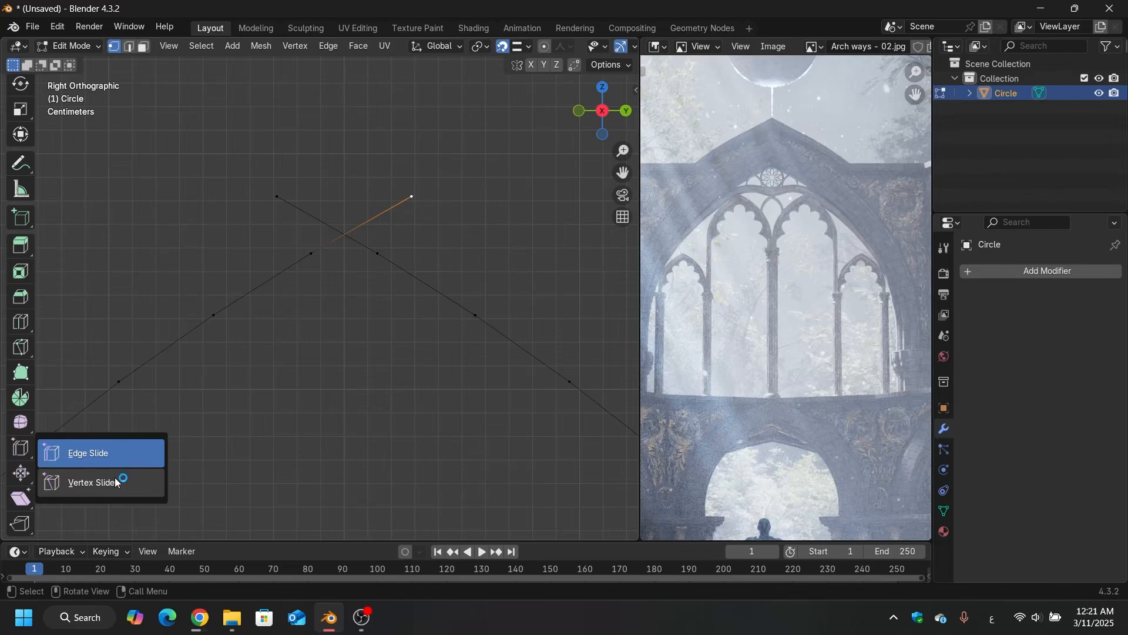
click(94, 483)
drag(411, 196, 310, 215)
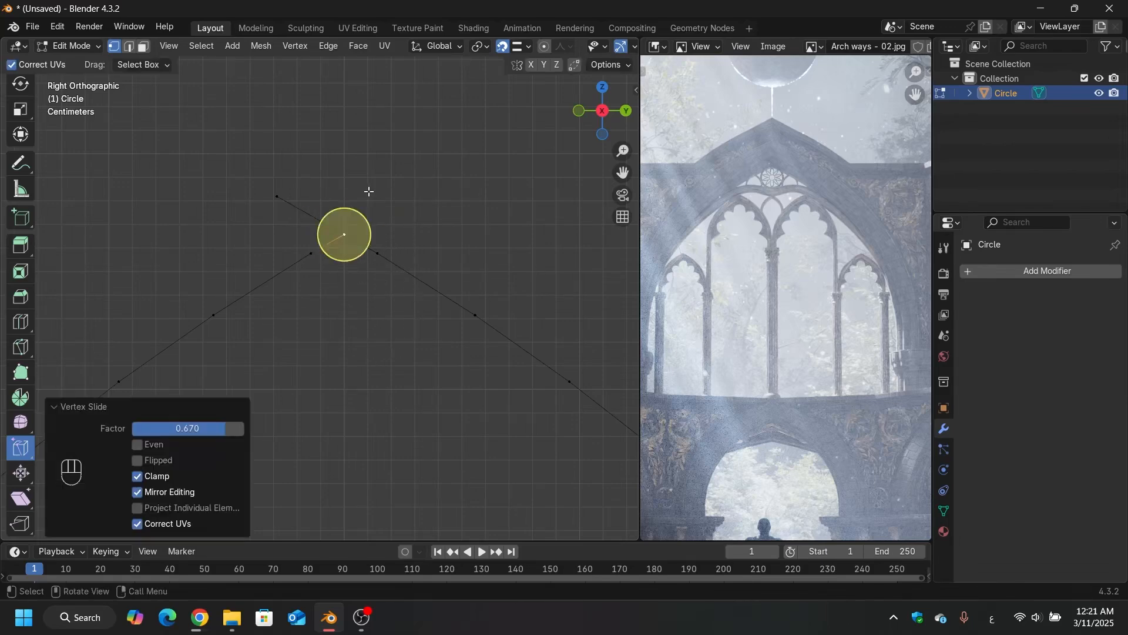
key(ctrl+z)
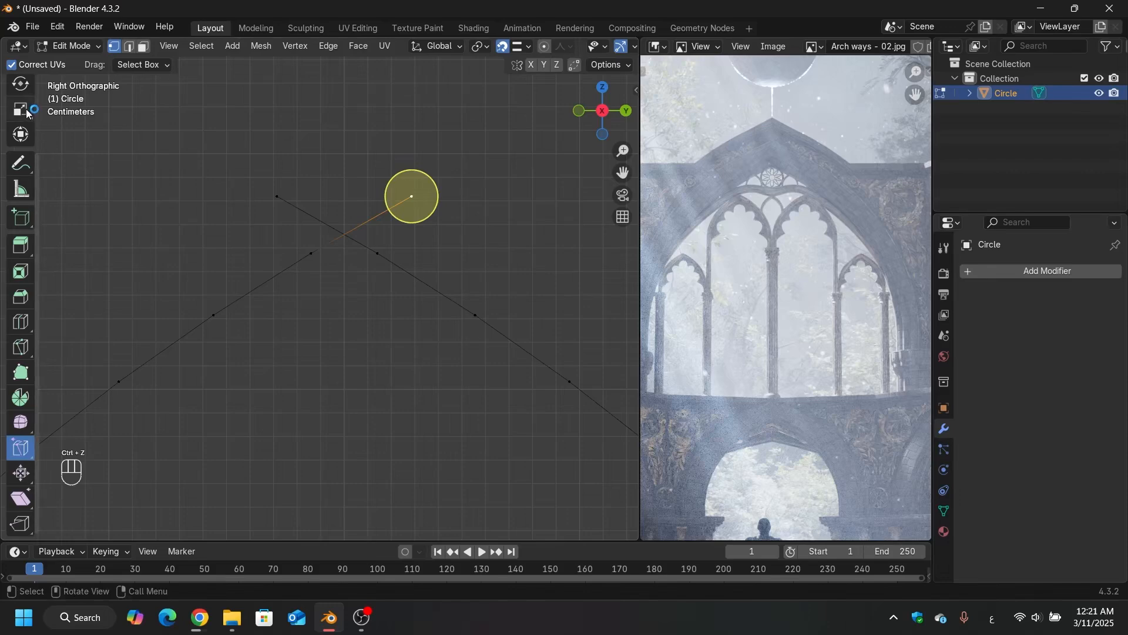
scroll(27, 115, up, 3)
click(20, 92)
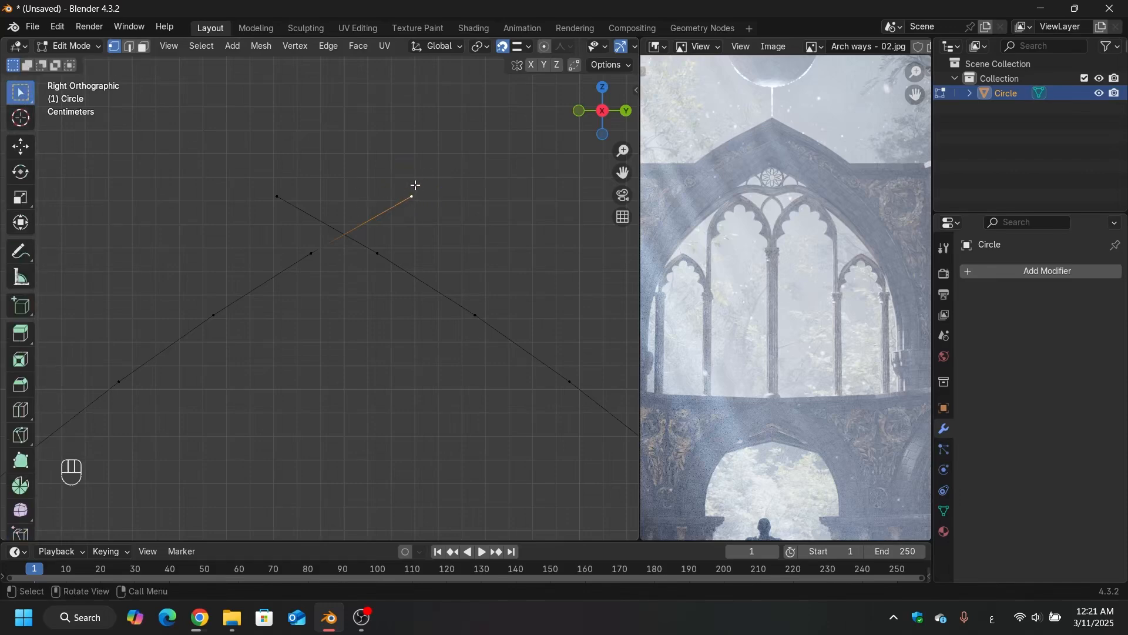
Step: Vertex-slide the left arc's top end vertex back along its edge to the point where both arcs cross, factor about 0.670
key(g)
key(g)
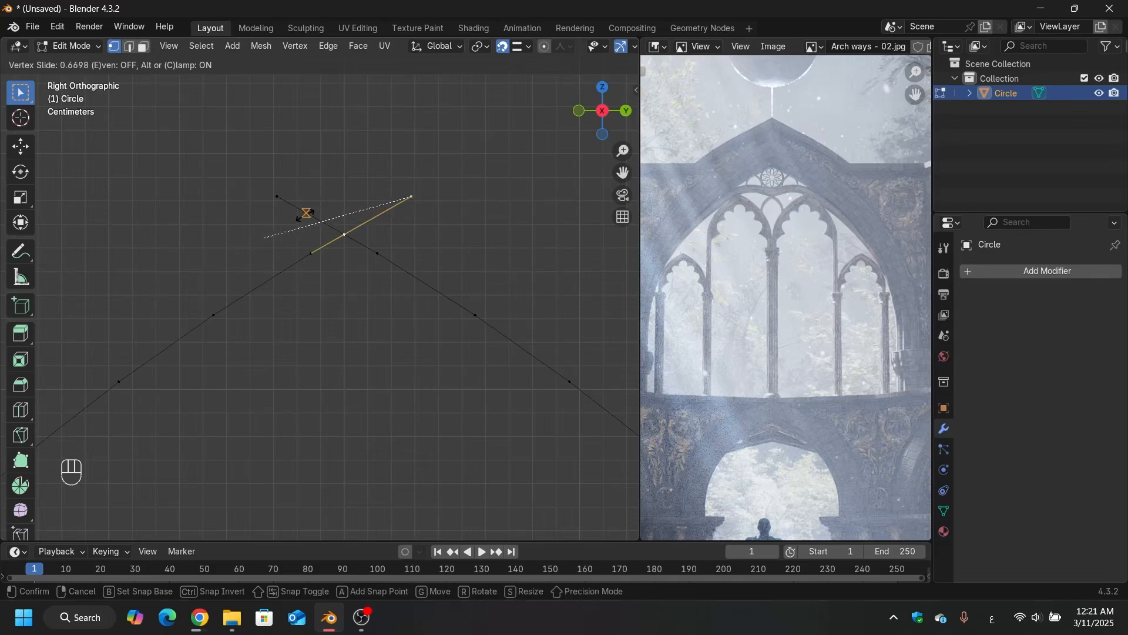
click(322, 221)
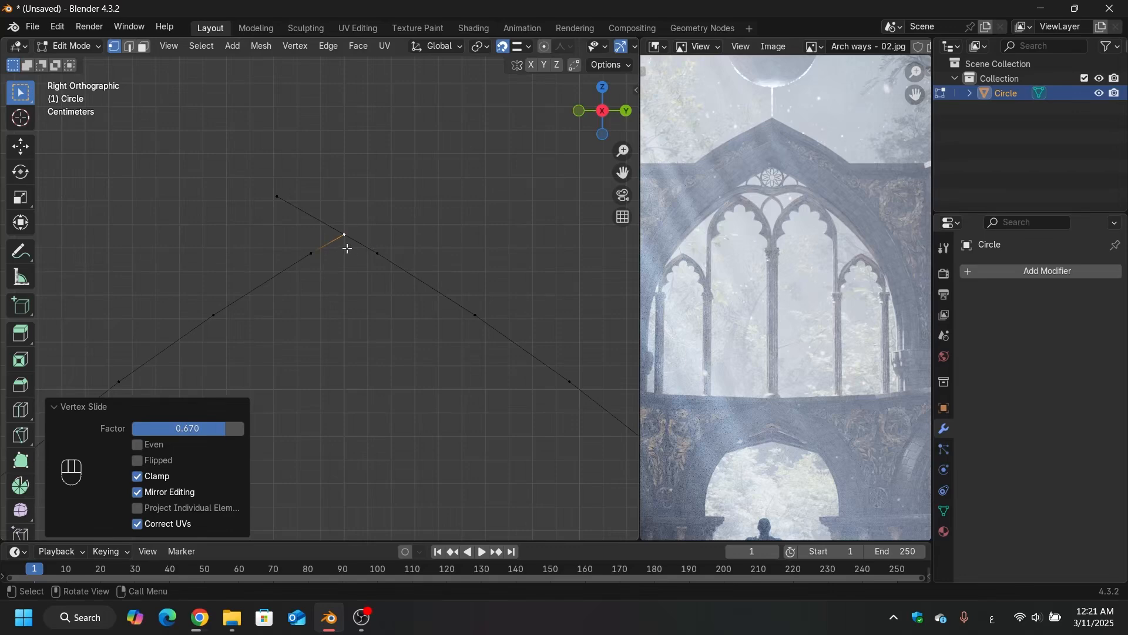
Step: Merge the right arc's top end vertex into the slid vertex at the crossing using At Last, and test-move the joined apex without keeping the move
shift+click(279, 196)
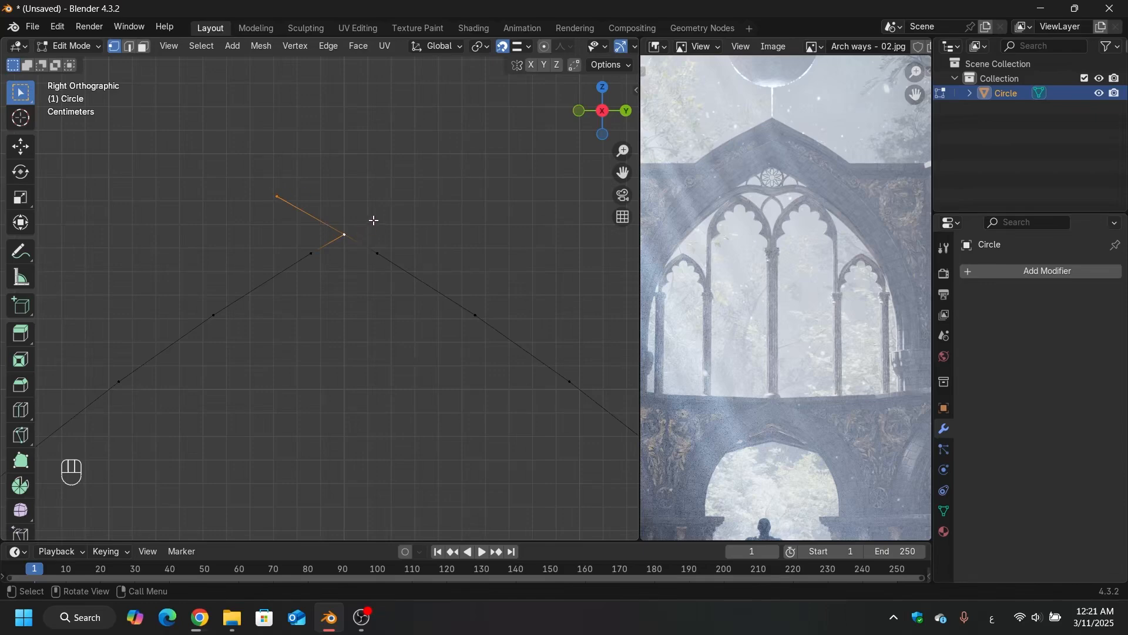
key(m)
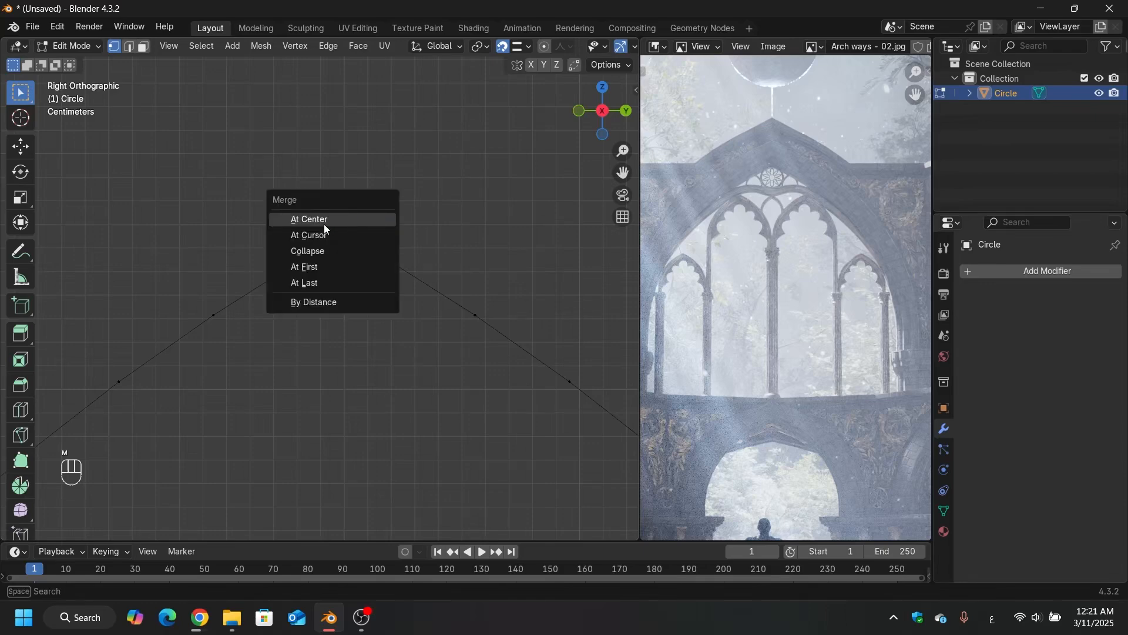
click(322, 283)
middle_drag(365, 201, 342, 245)
key(g)
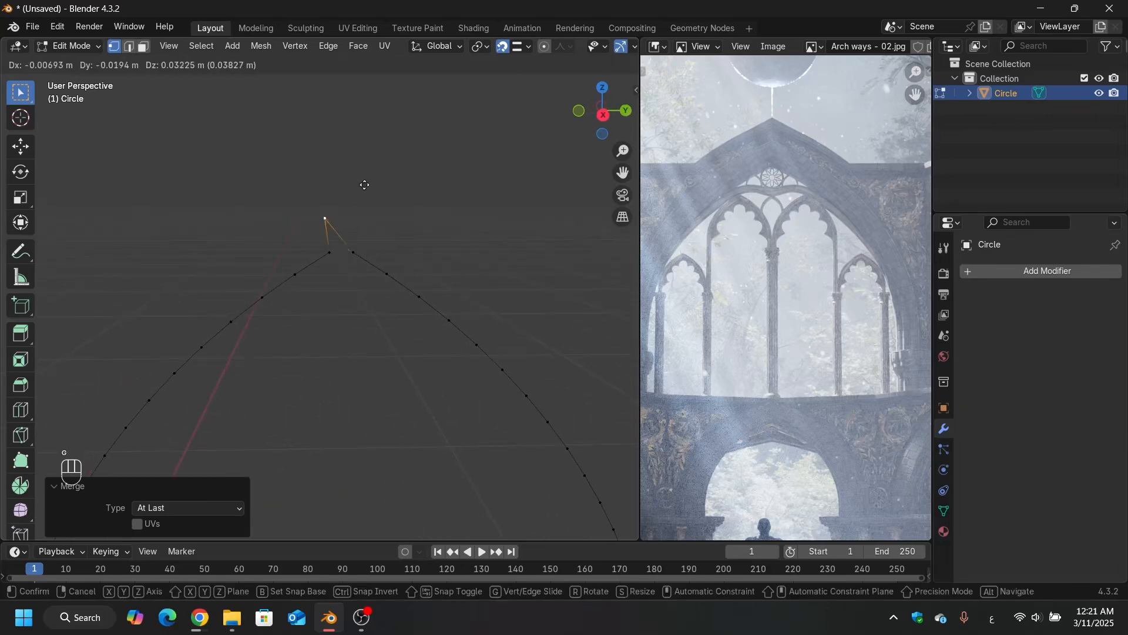
key(Escape)
Step: Select the shortest path of vertices from beside the apex down to the right arc's base
mouse_move(394, 191)
middle_down()
mouse_move(377, 239)
mouse_move(361, 228)
mouse_move(370, 191)
mouse_move(380, 194)
middle_up()
scroll(388, 201, down, 3)
scroll(366, 196, up, 7)
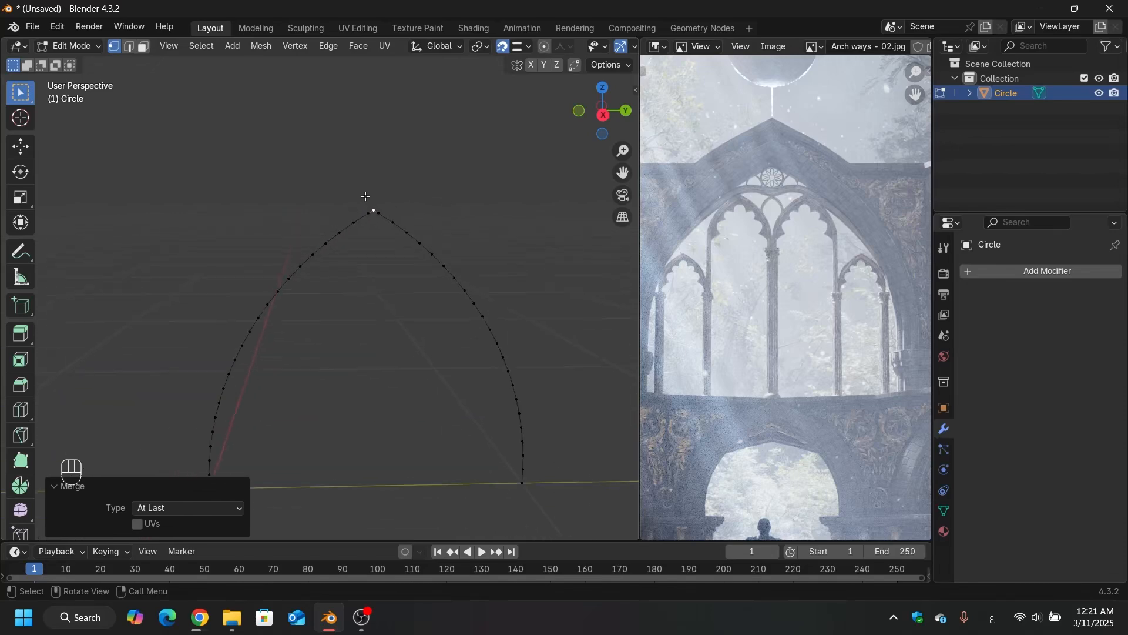
key(KP_Decimal)
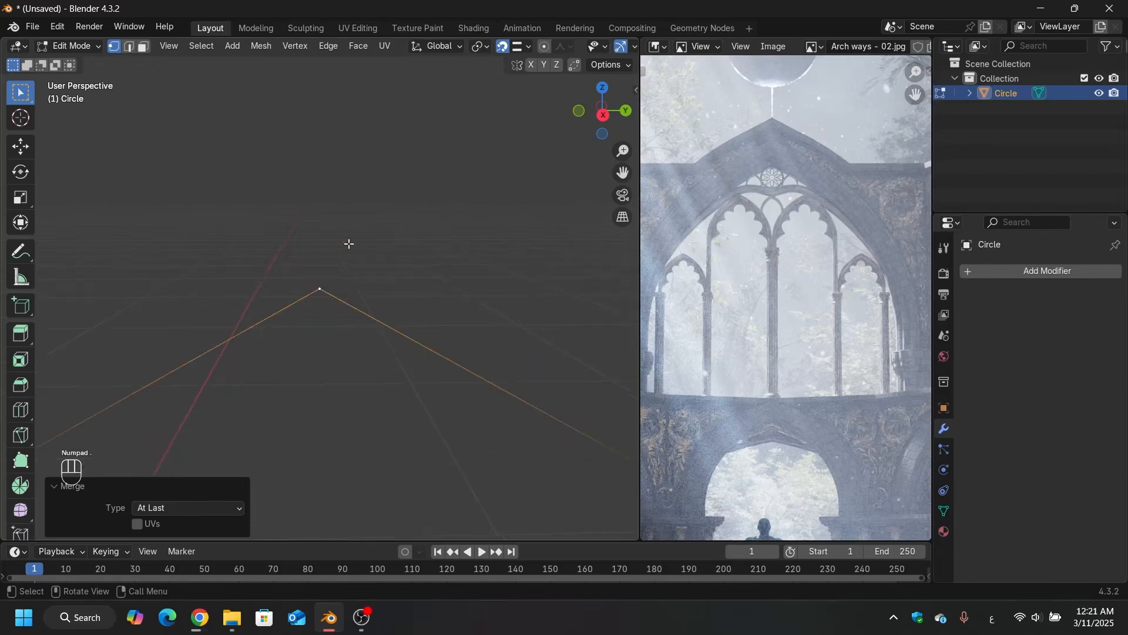
scroll(340, 255, down, 3)
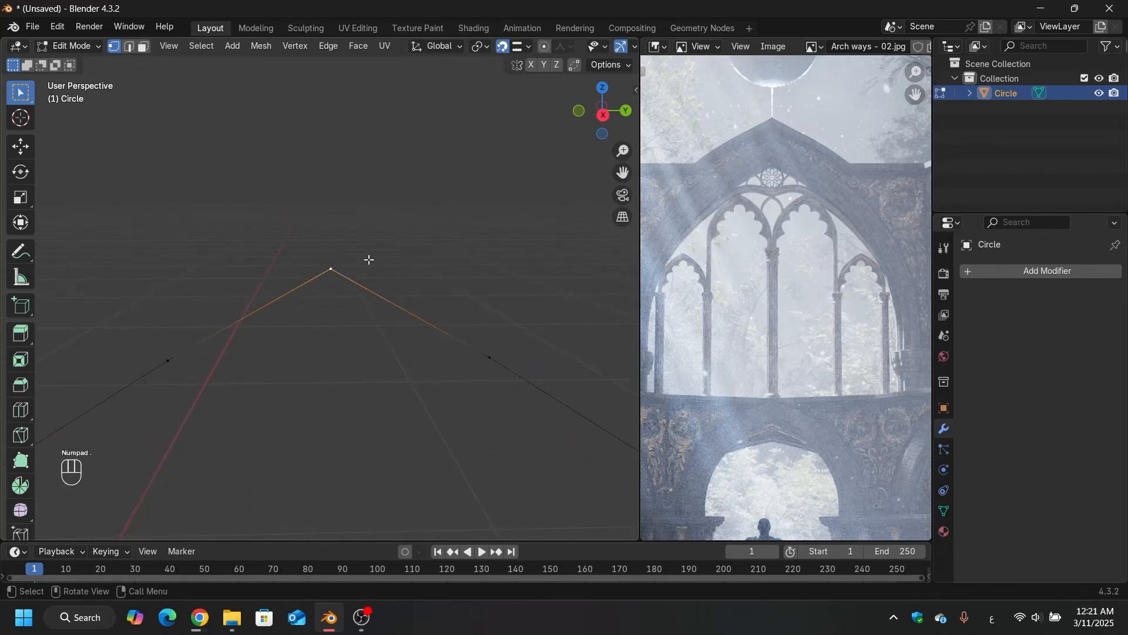
scroll(307, 219, down, 3)
shift+click(395, 284)
scroll(317, 238, down, 6)
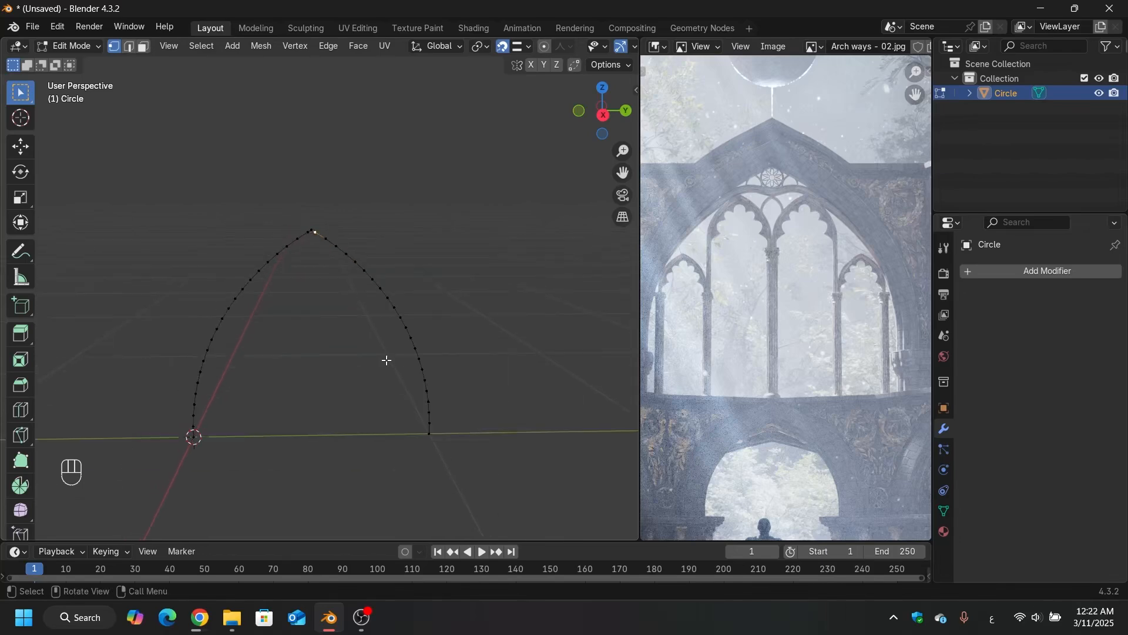
ctrl+click(429, 433)
scroll(310, 249, up, 5)
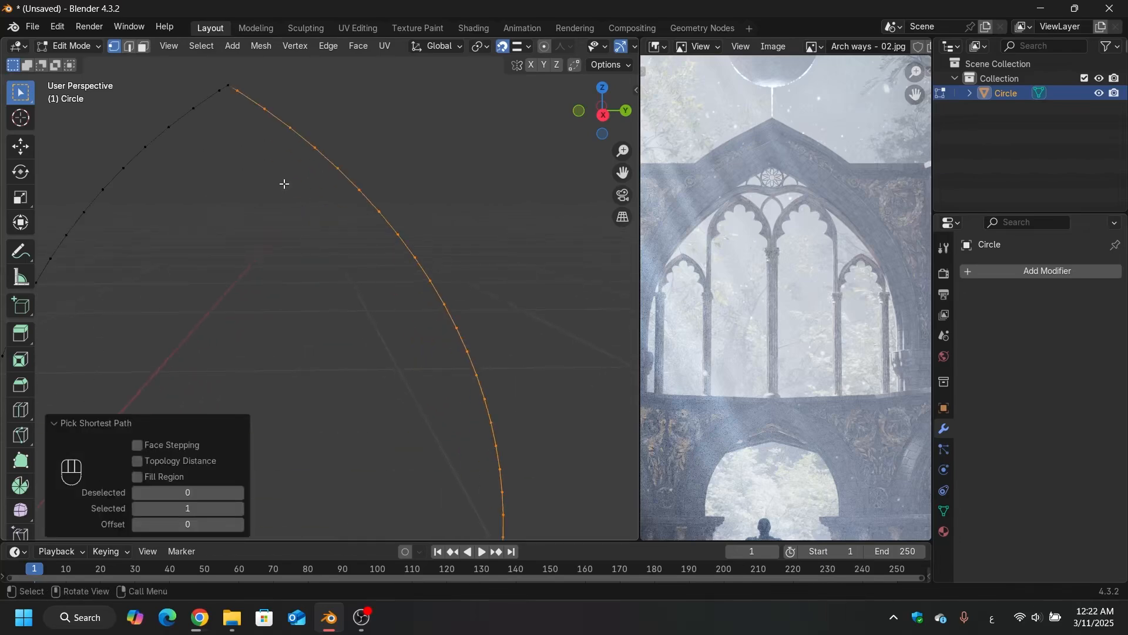
Step: Reduce the selection to the apex vertex and its neighbour on the right arc
drag(270, 189, 307, 254)
scroll(346, 219, up, 3)
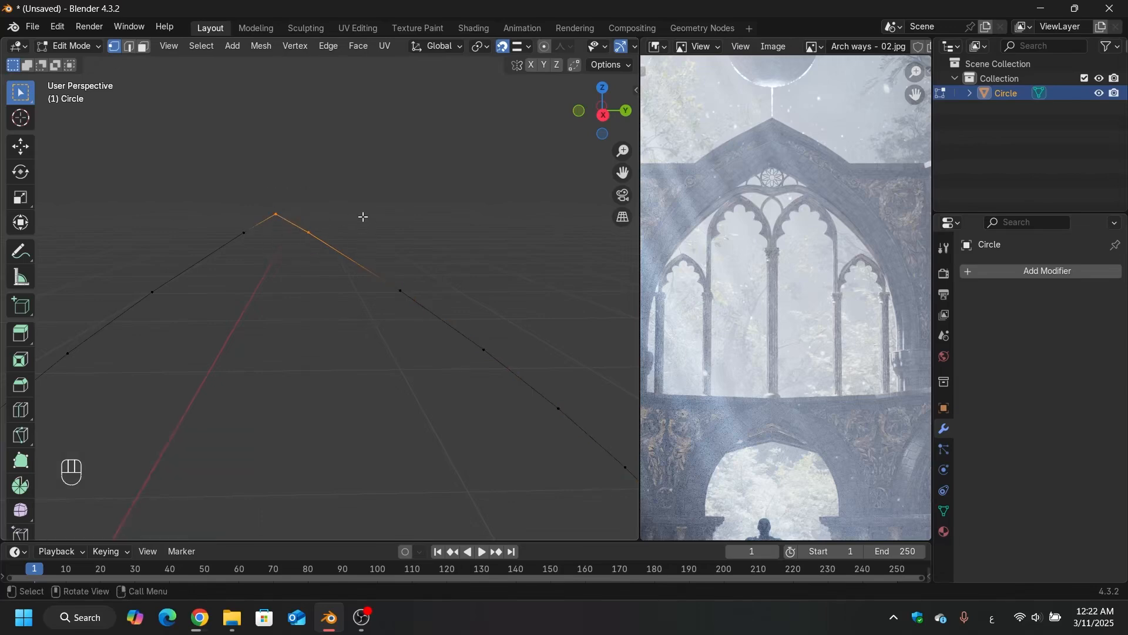
scroll(452, 222, down, 3)
Step: Open the add-ons section of Blender's preferences and search for the LoopTools add-on with "loo"
click(57, 27)
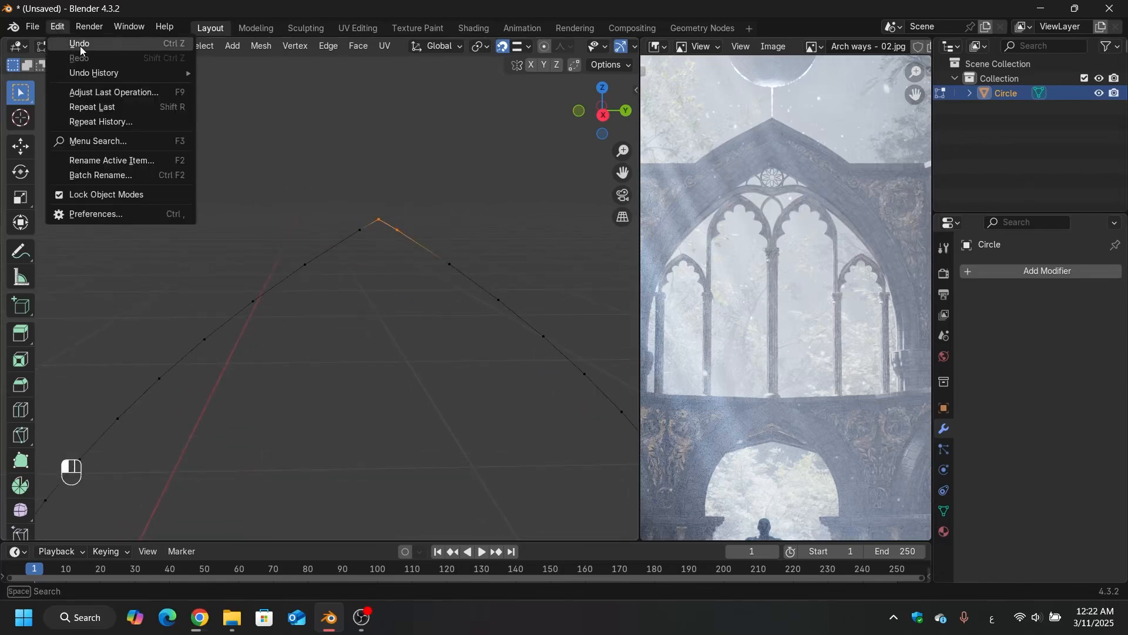
click(93, 215)
drag(153, 17, 212, 136)
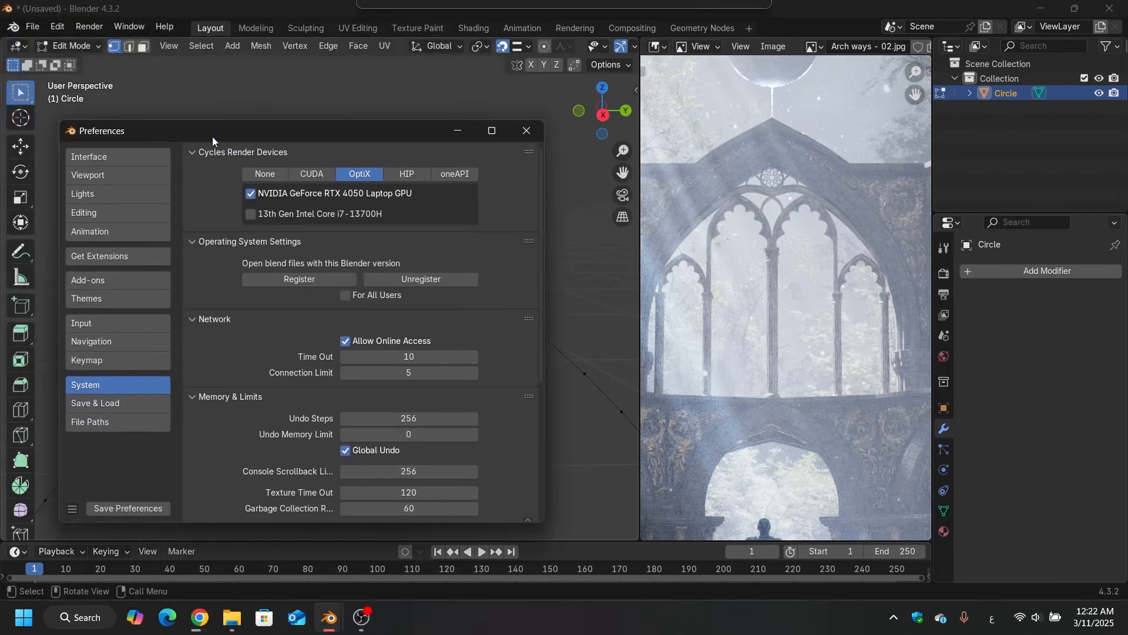
click(114, 281)
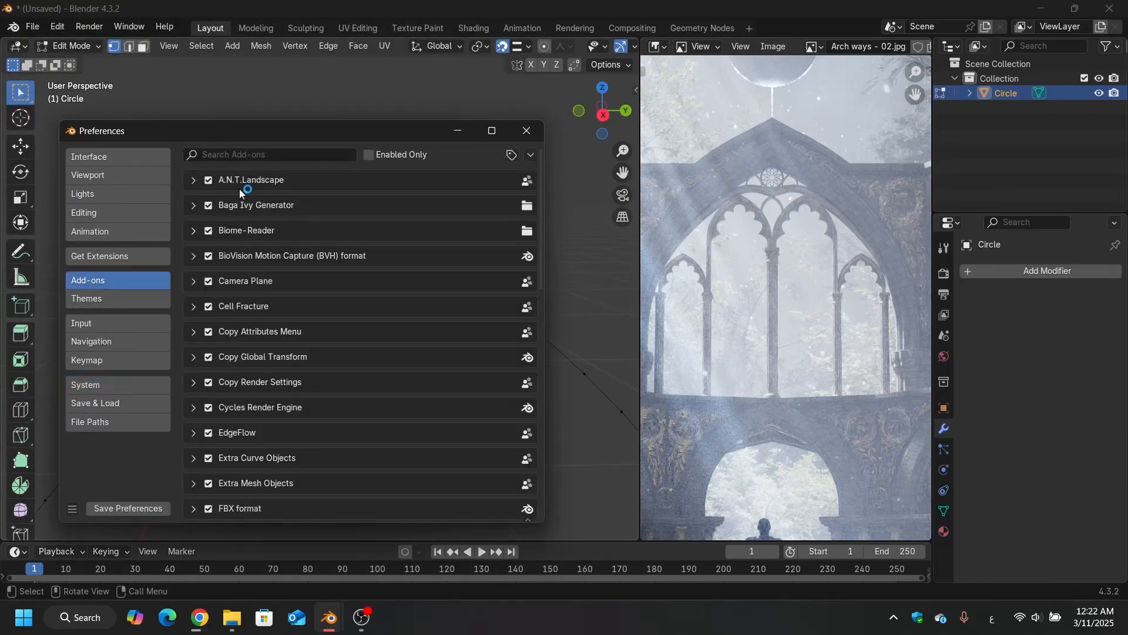
click(277, 157)
text(م)
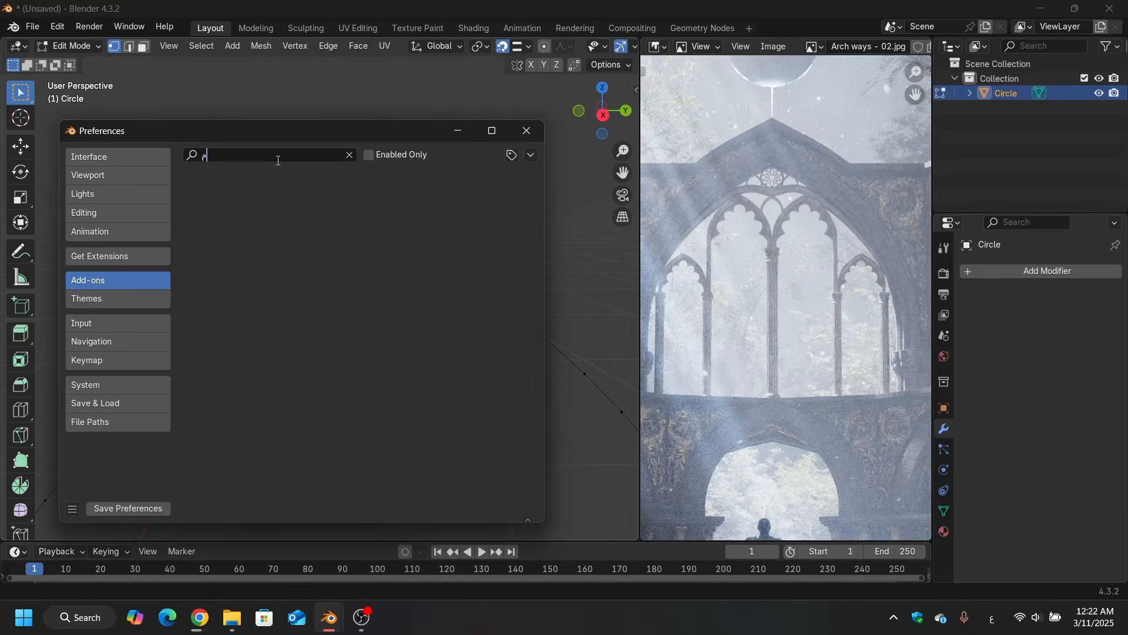
key(BackSpace)
text(loo)
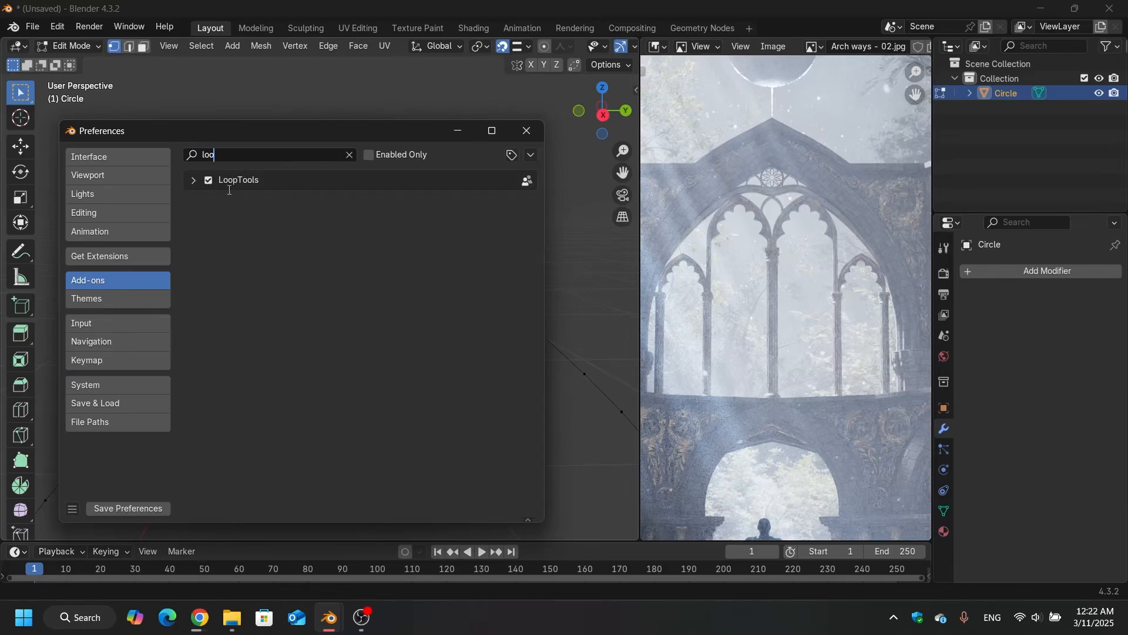
Step: Turn off Allow Online Access in the System preferences and allow it again from the extensions page
click(99, 257)
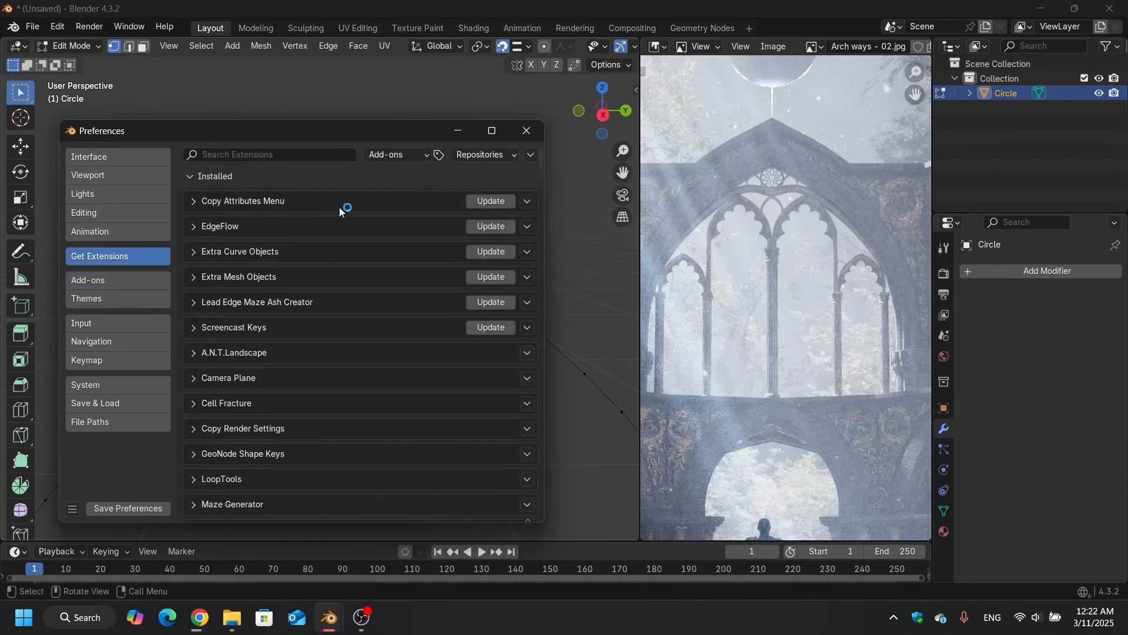
click(112, 385)
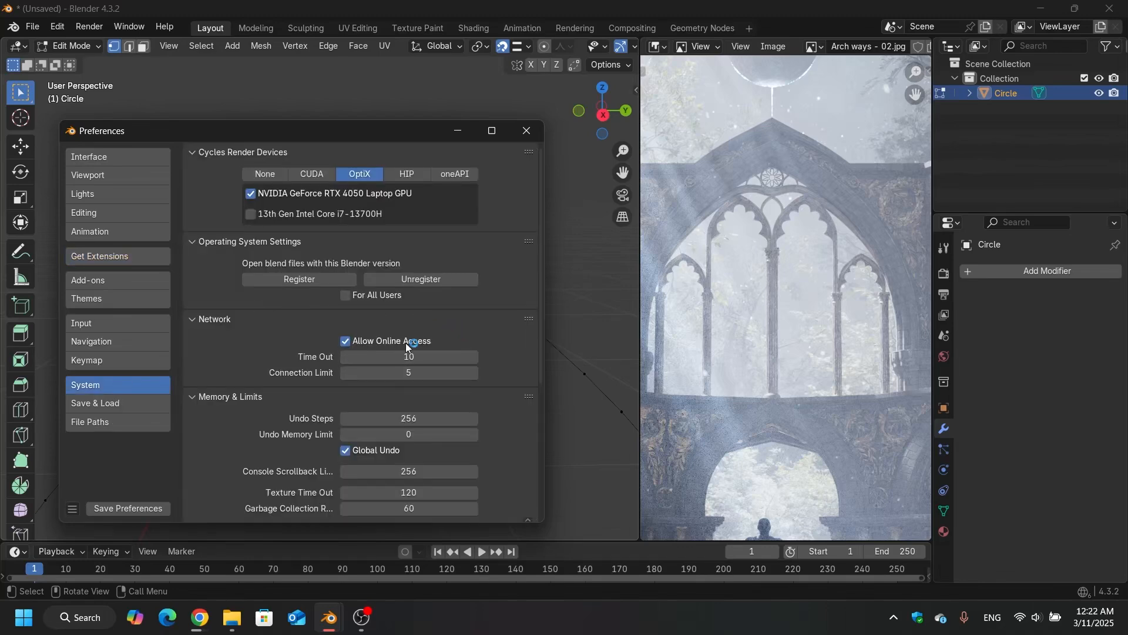
click(370, 341)
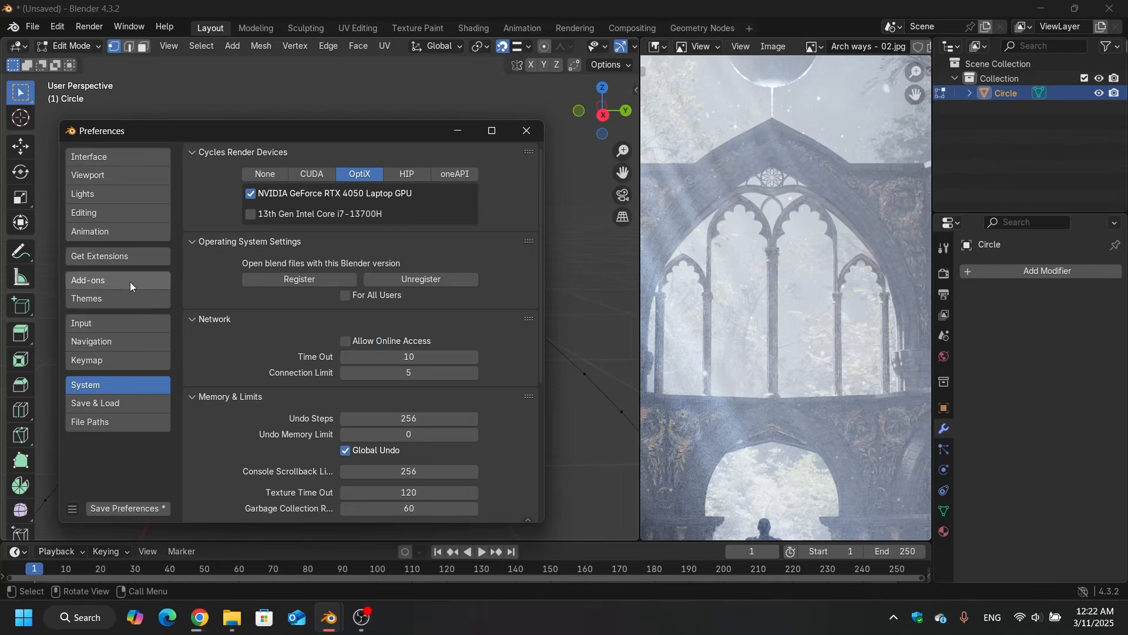
click(99, 258)
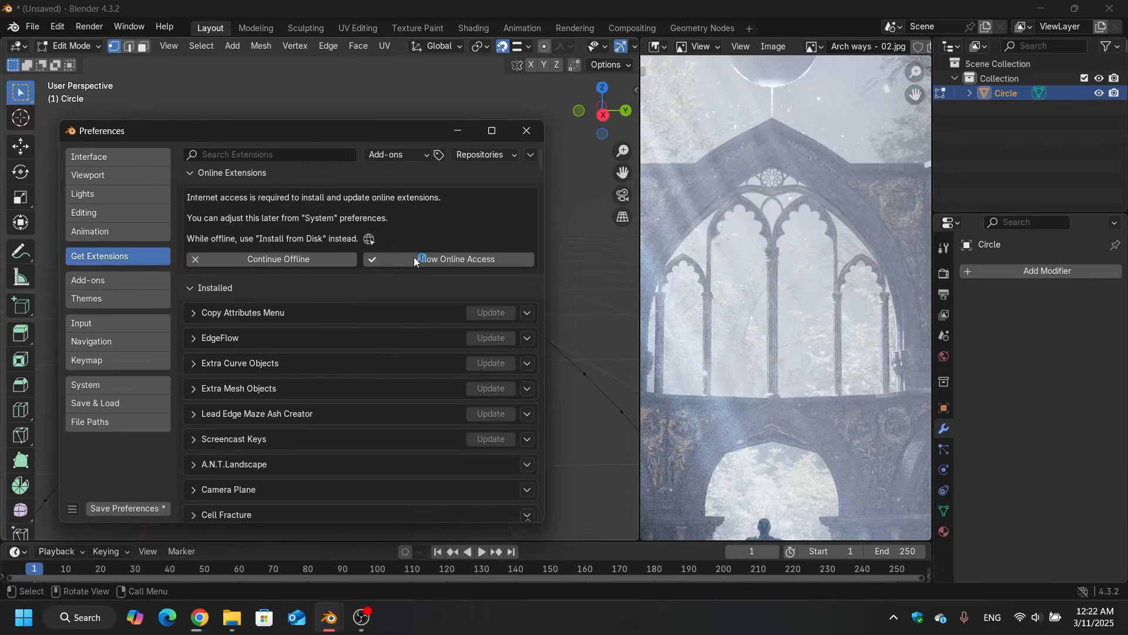
click(118, 385)
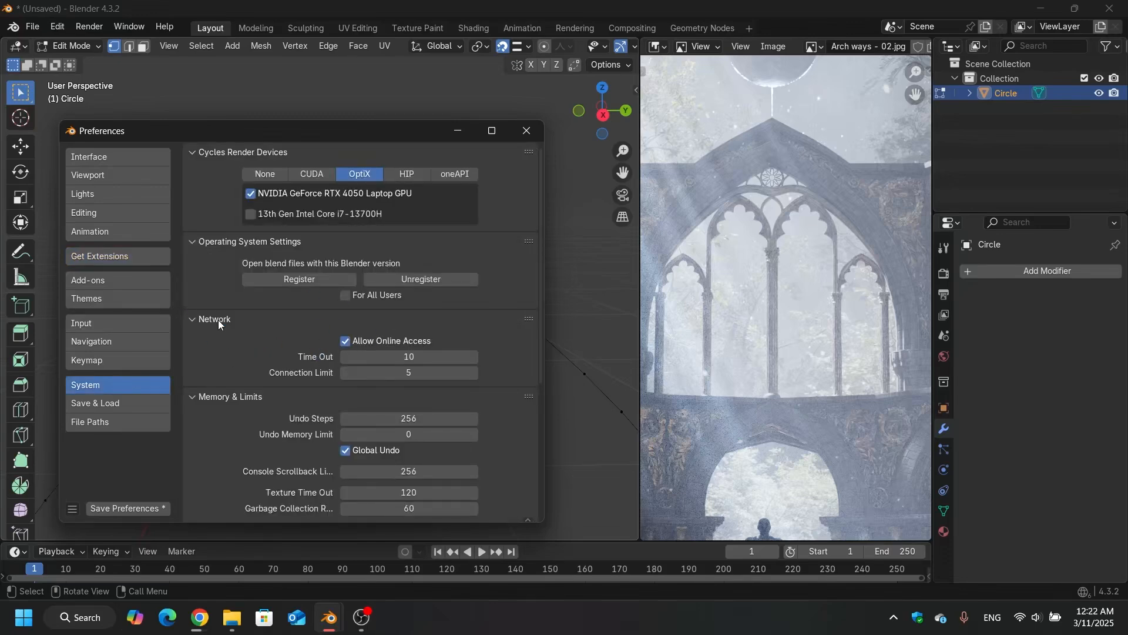
Step: Return to the LoopTools add-on entry, save the preferences and close their window
click(121, 280)
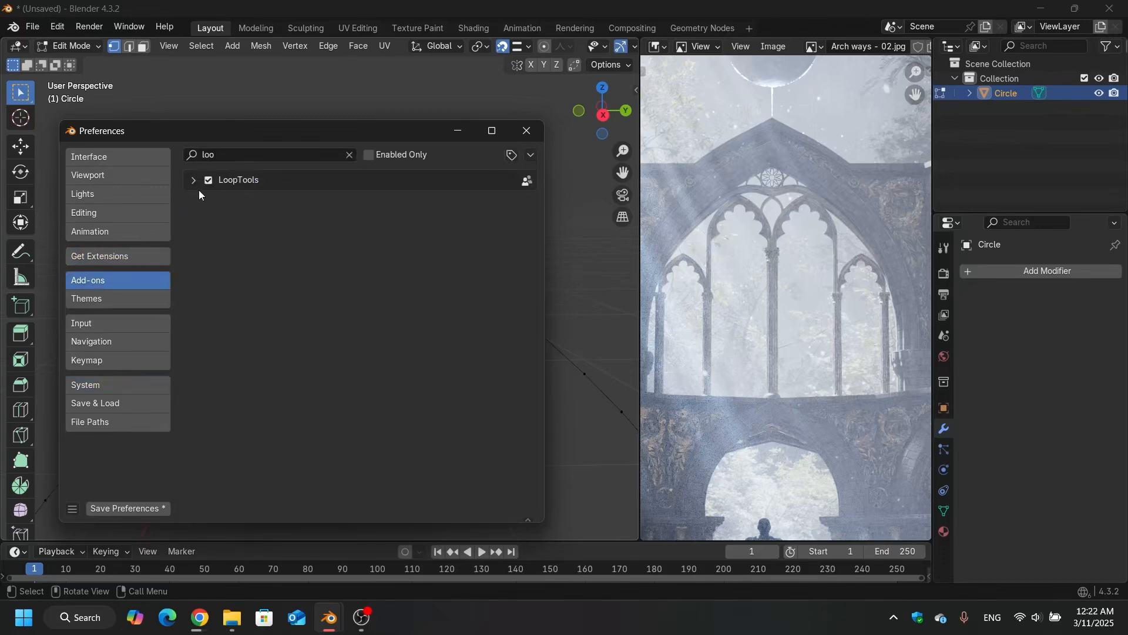
click(118, 504)
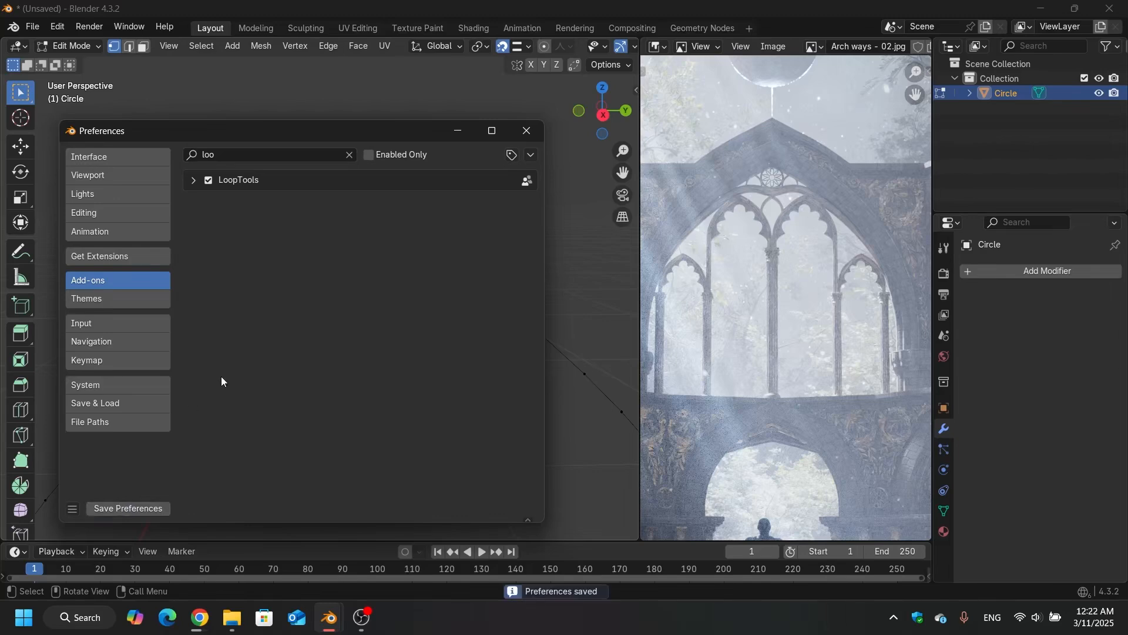
click(526, 131)
Step: Select only the merged vertex at the arch's apex
scroll(406, 129, down, 4)
scroll(390, 159, up, 9)
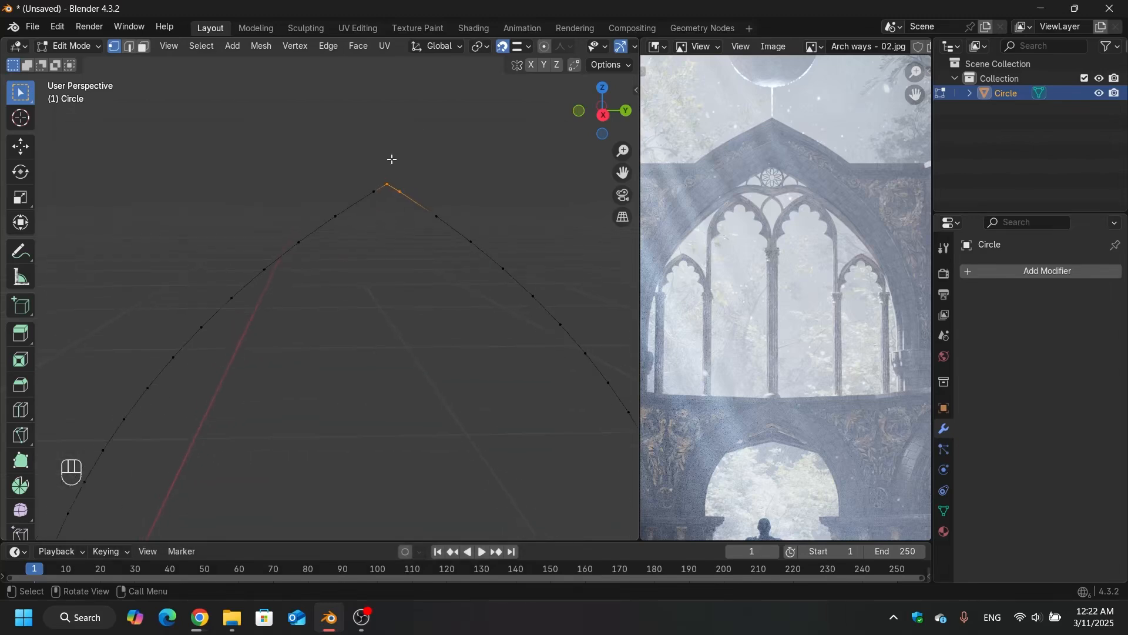
click(371, 257)
scroll(329, 217, down, 6)
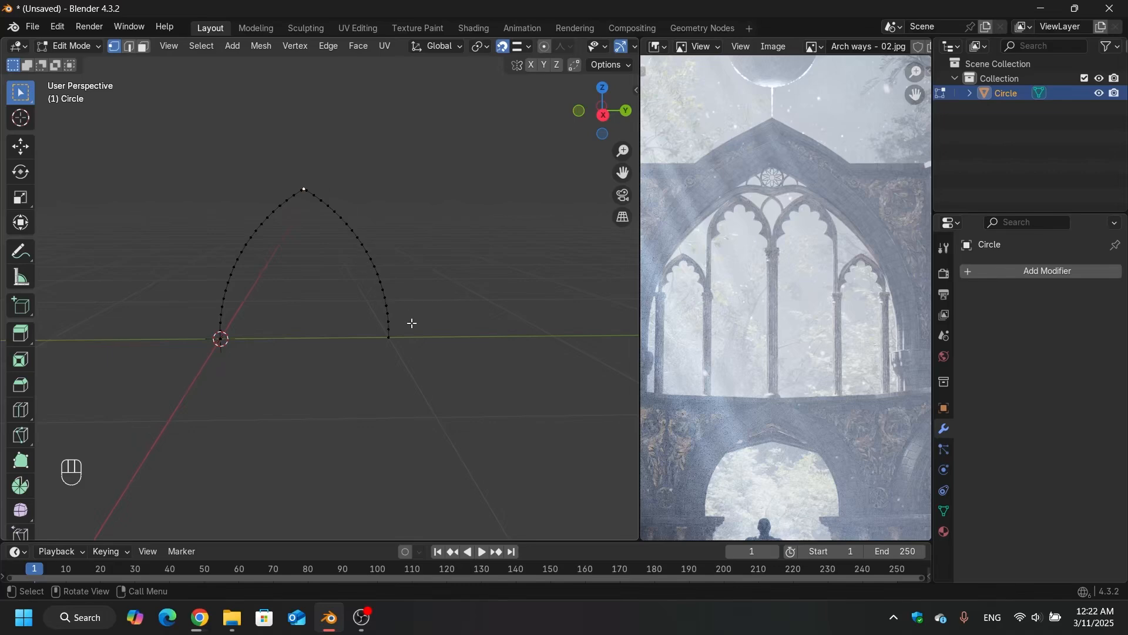
Step: Select the vertex path from the apex to the arch's right base end and space its vertices evenly with LoopTools Space
scroll(405, 329, up, 5)
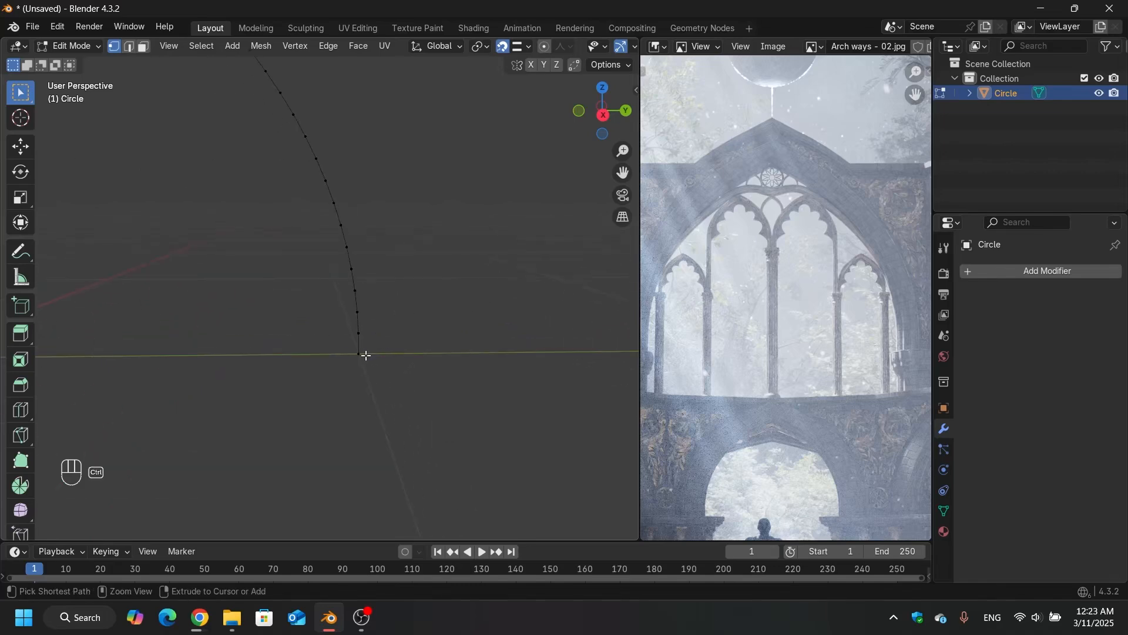
ctrl+click(366, 355)
scroll(312, 232, down, 4)
shift+middle_drag(279, 223, 355, 333)
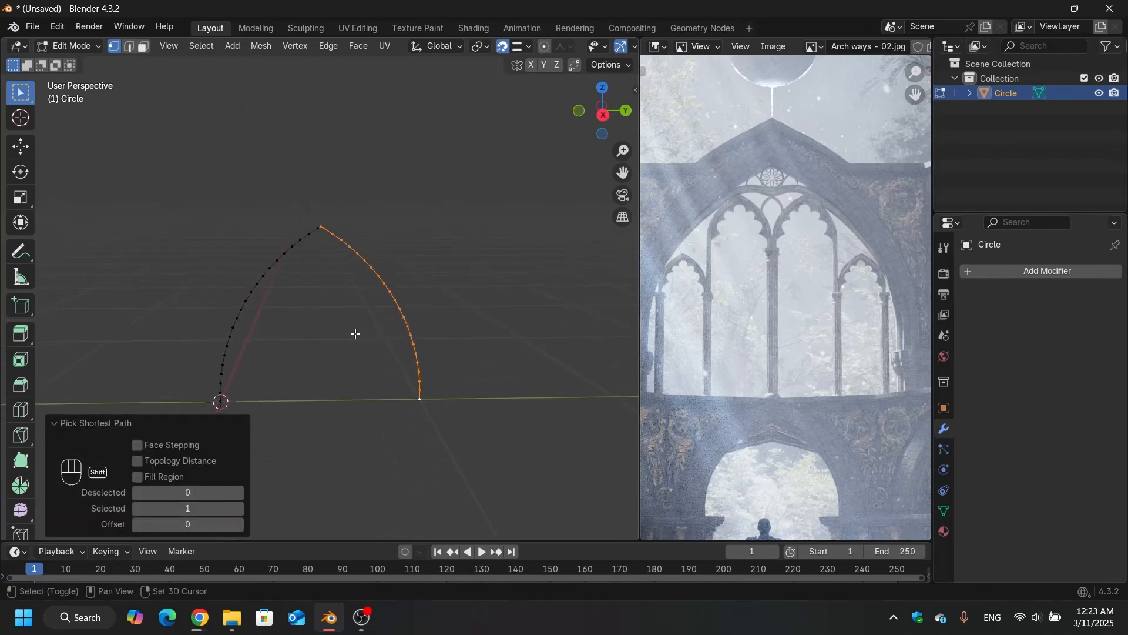
scroll(355, 334, up, 2)
right_click(288, 206)
mouse_move(281, 212)
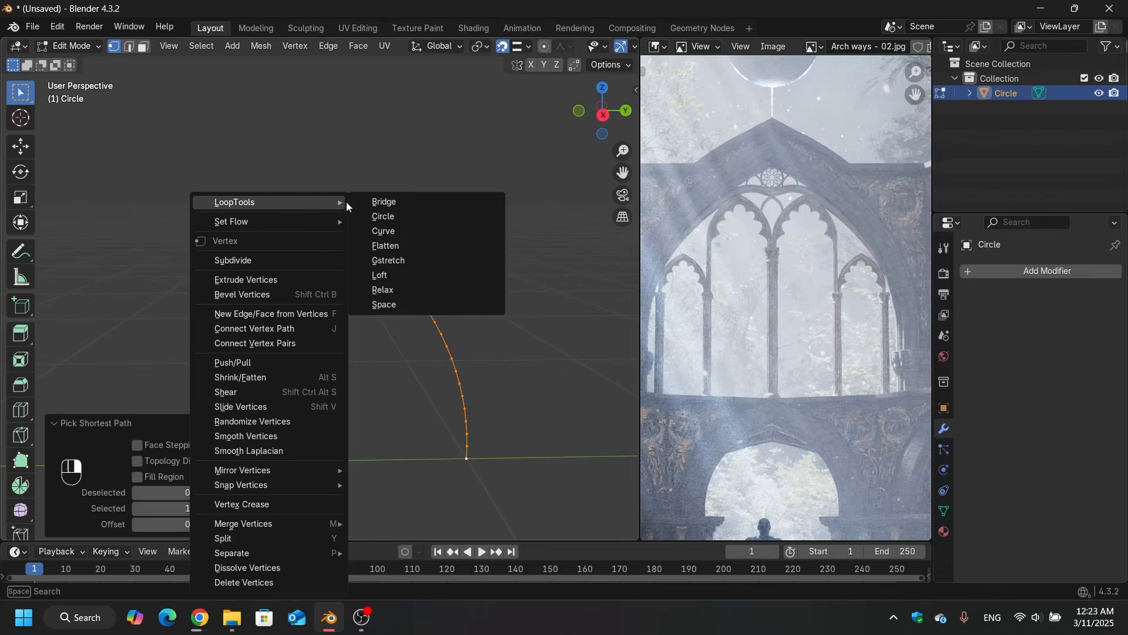
click(398, 305)
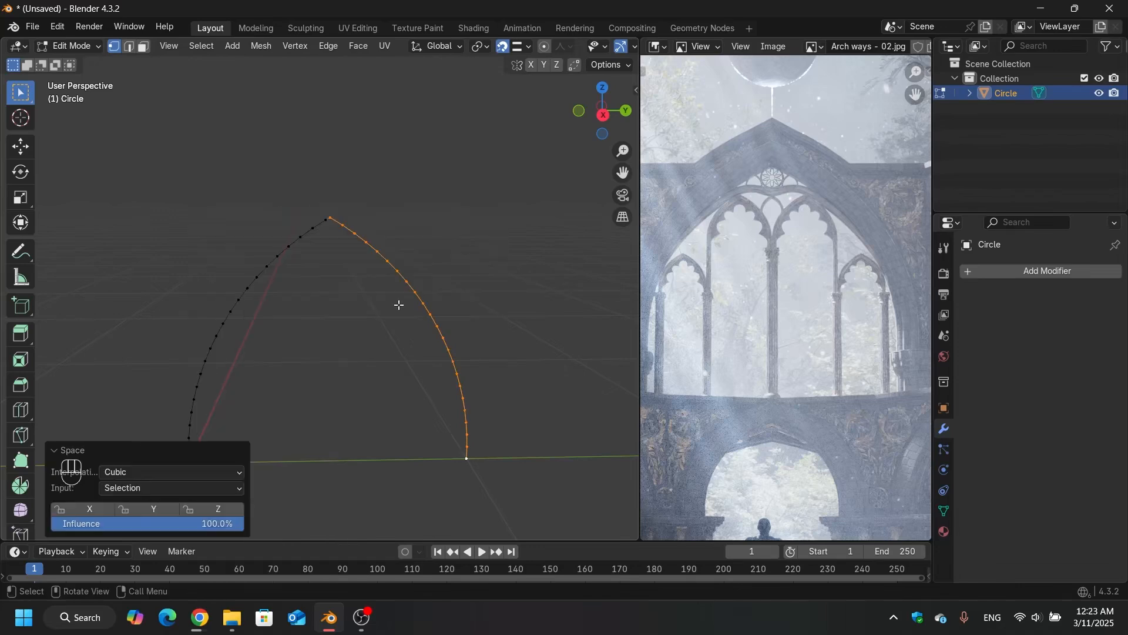
Step: Select the vertex path from the apex to the arch's left base end and space its vertices evenly with LoopTools Space
click(329, 214)
scroll(330, 213, up, 9)
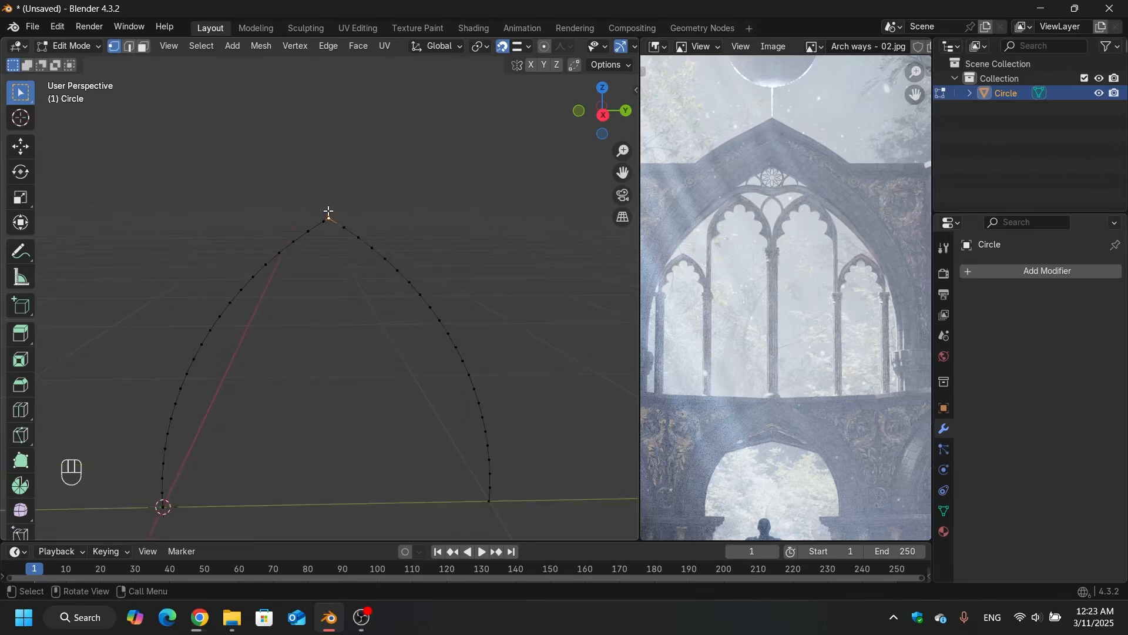
scroll(329, 209, down, 10)
scroll(215, 427, up, 6)
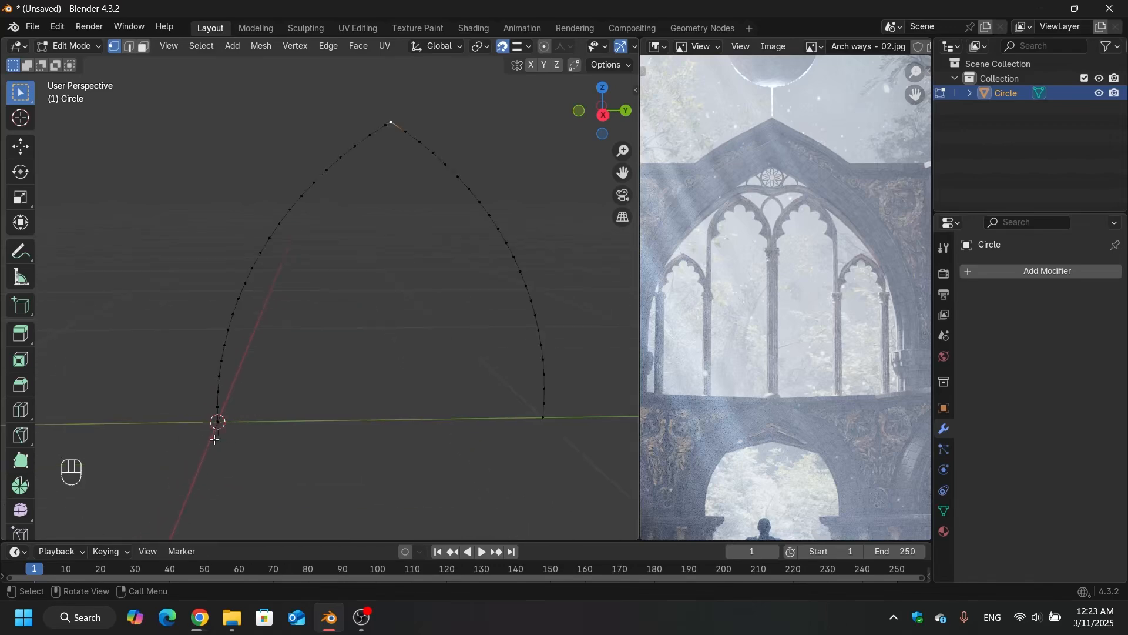
ctrl+click(232, 406)
scroll(247, 396, down, 6)
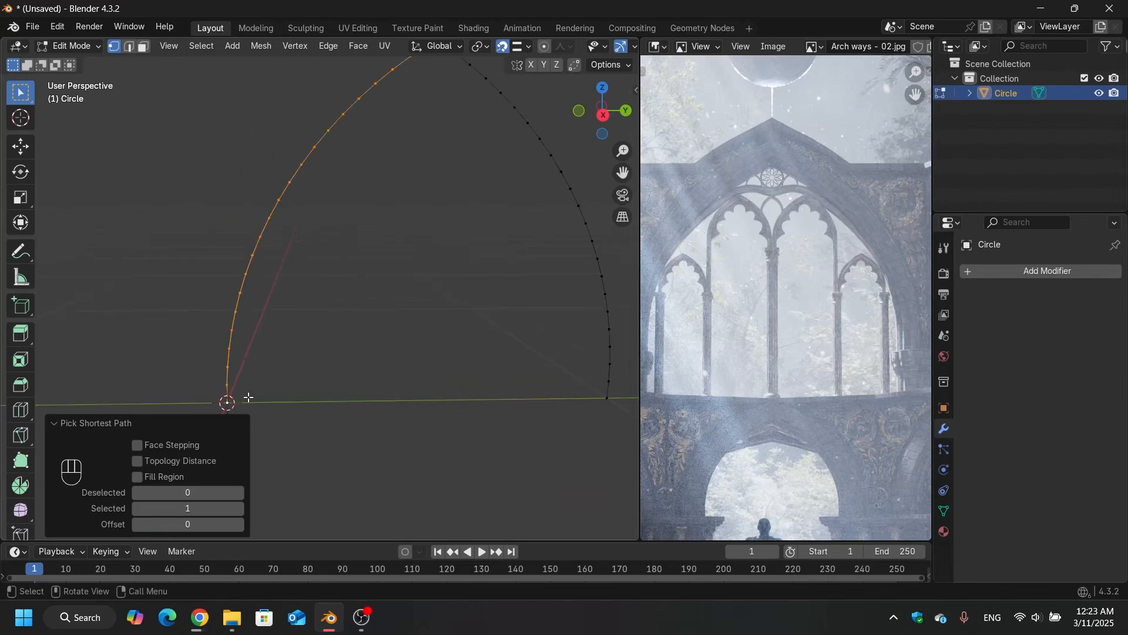
right_click(320, 258)
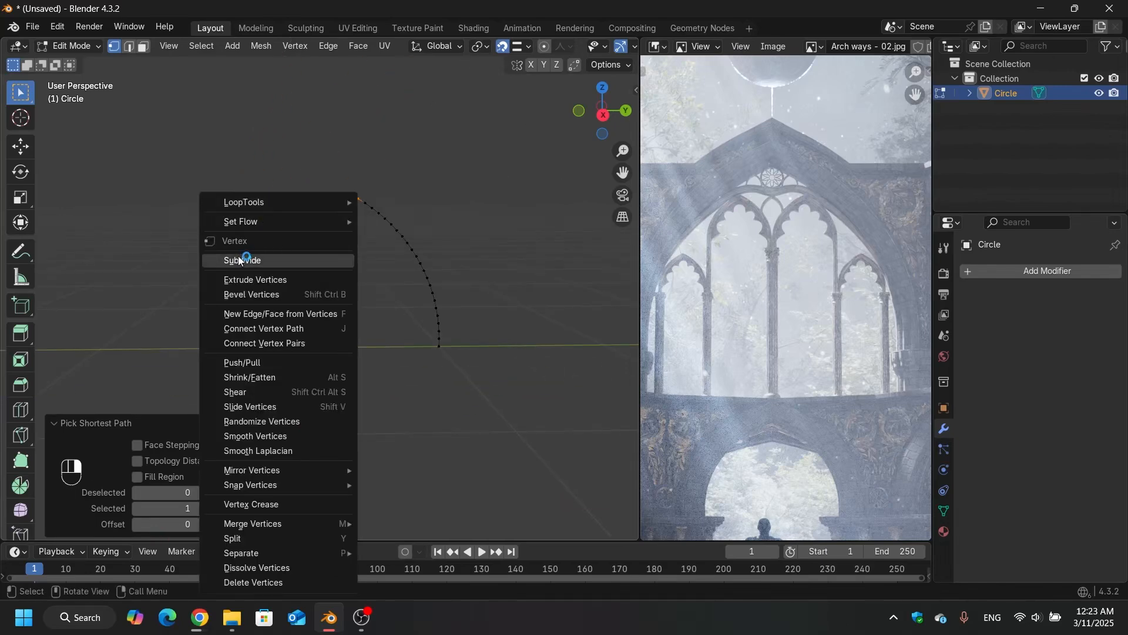
mouse_move(259, 201)
click(400, 302)
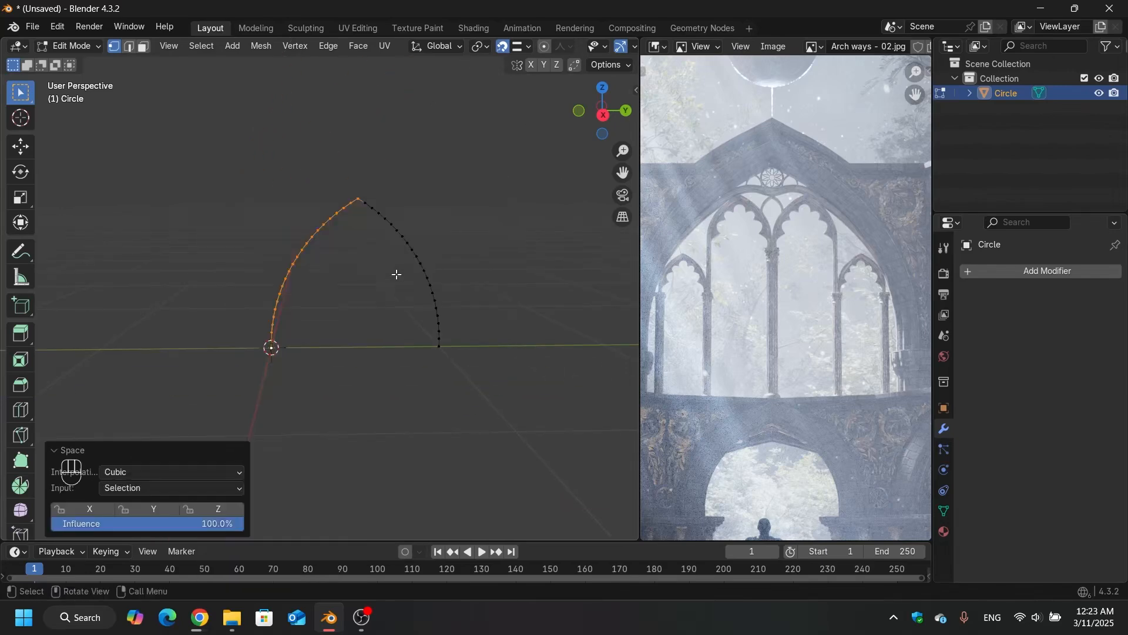
Step: Extrude the entire arch outline about 0.2 m in the negative direction along the X axis
scroll(368, 204, up, 5)
scroll(356, 158, down, 8)
middle_drag(355, 160, 369, 238)
scroll(393, 200, up, 4)
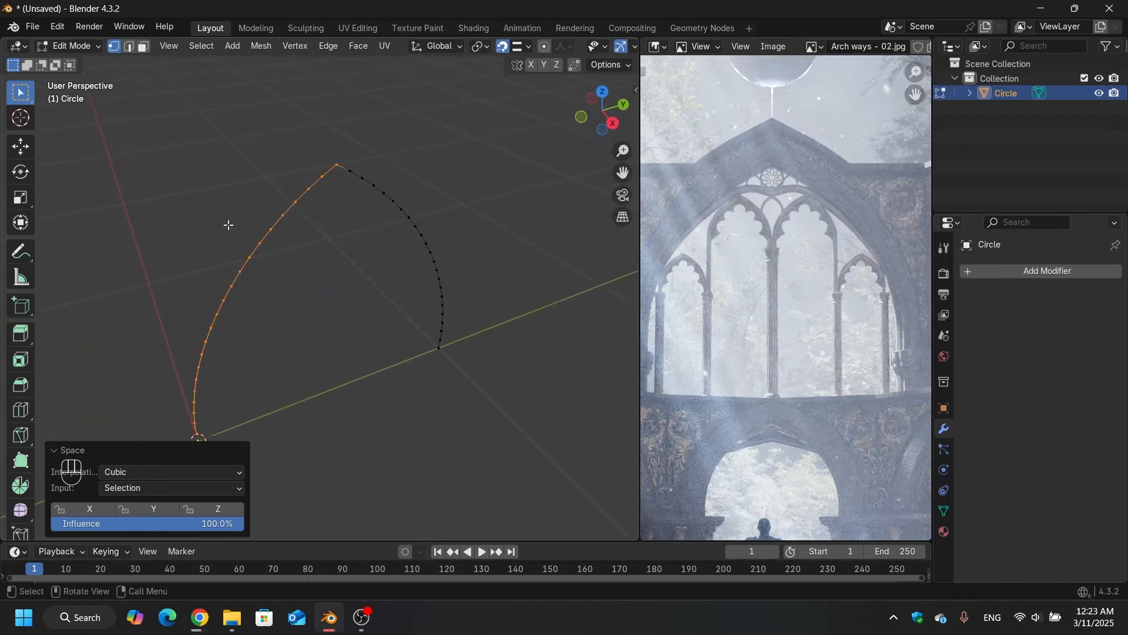
scroll(316, 278, down, 3)
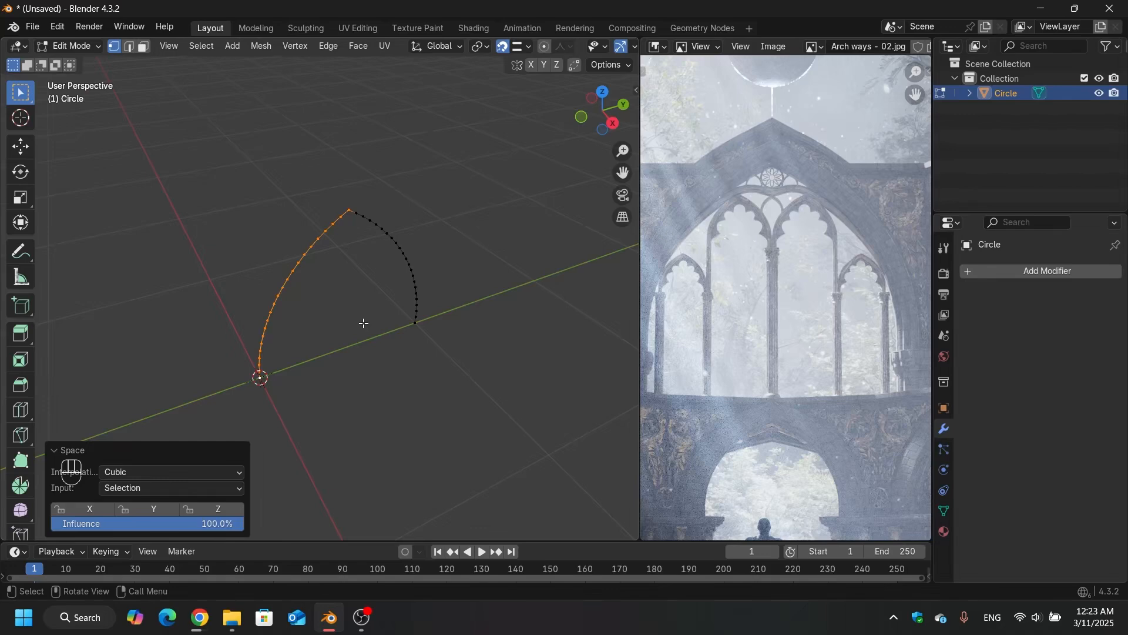
key(a)
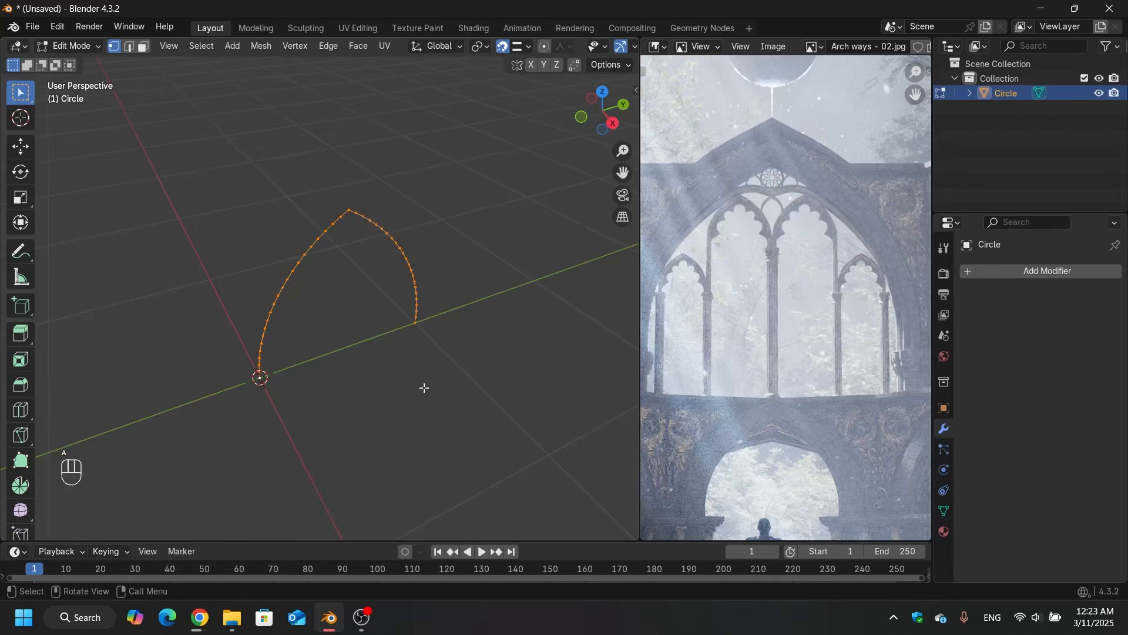
key(e)
key(x)
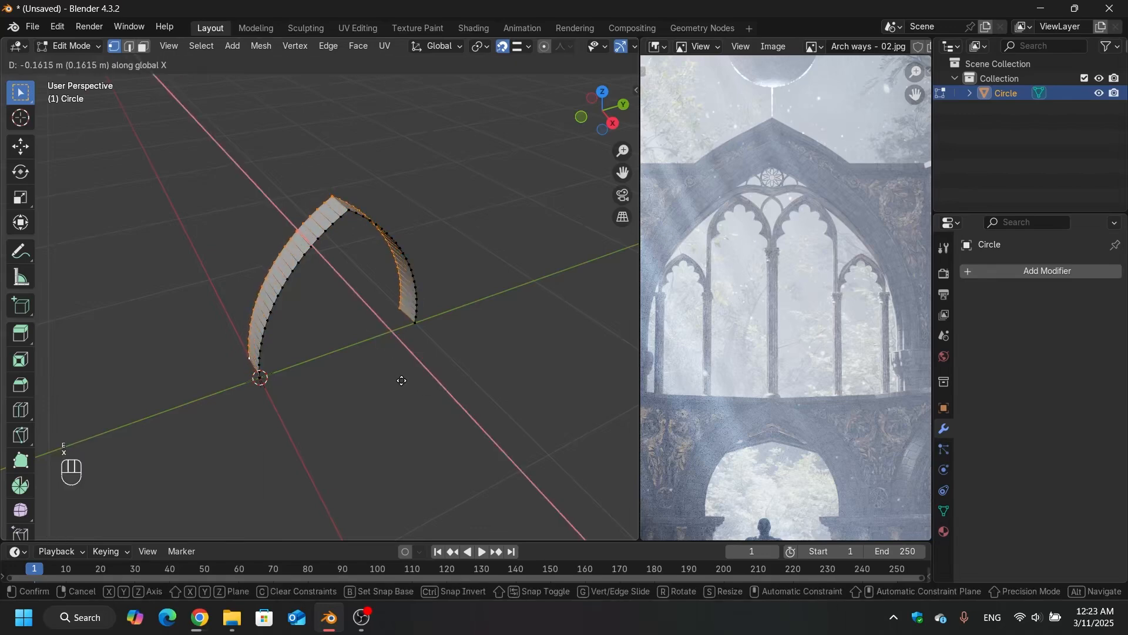
click(391, 378)
Step: Extrude all of the arch's faces outward along their normals by about 0.08 m
middle_drag(391, 378, 379, 315)
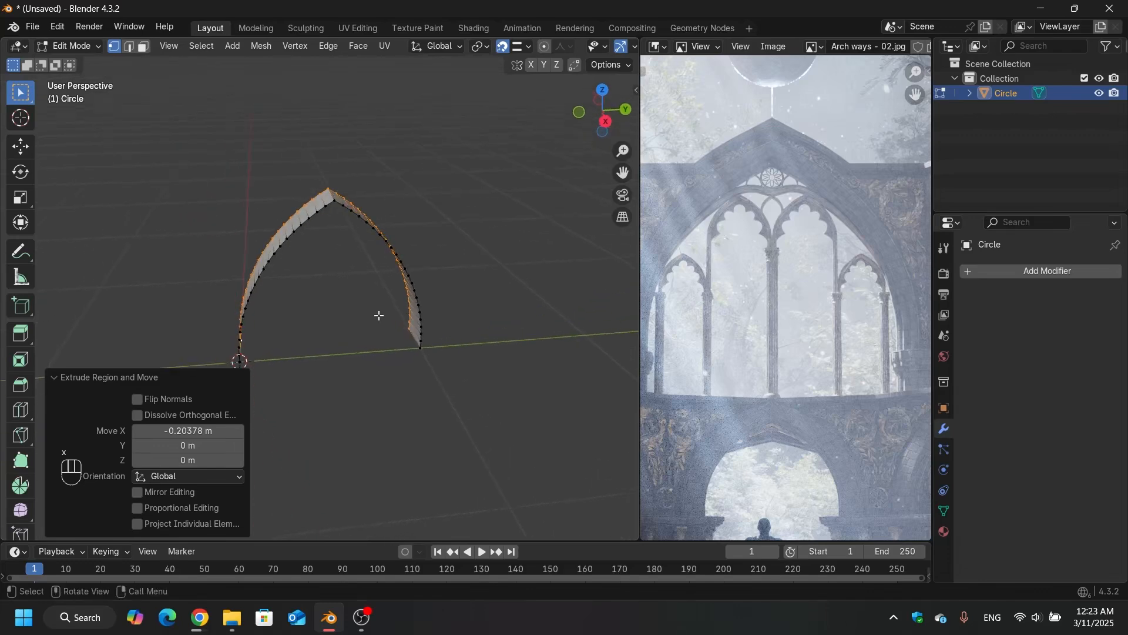
middle_drag(461, 240, 418, 223)
key(a)
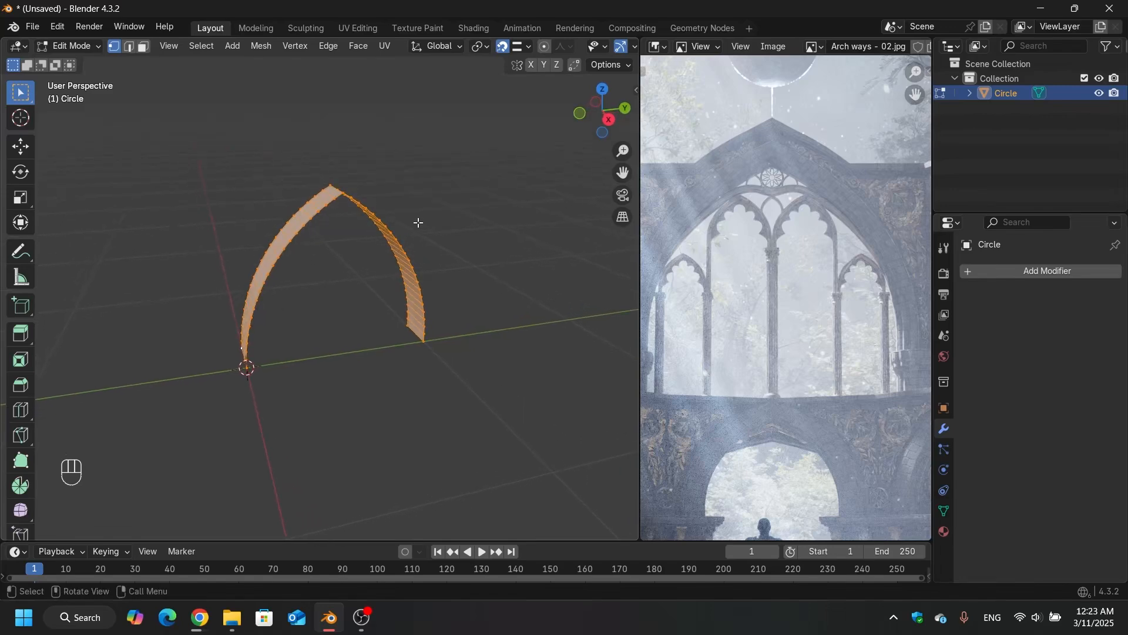
key(alt+e)
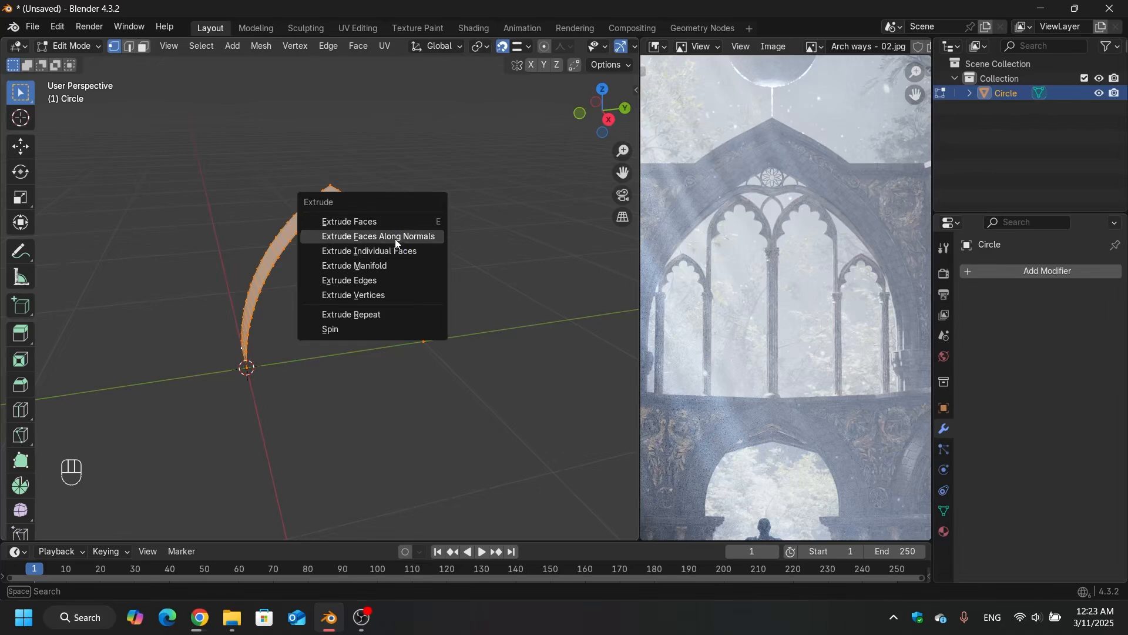
click(395, 239)
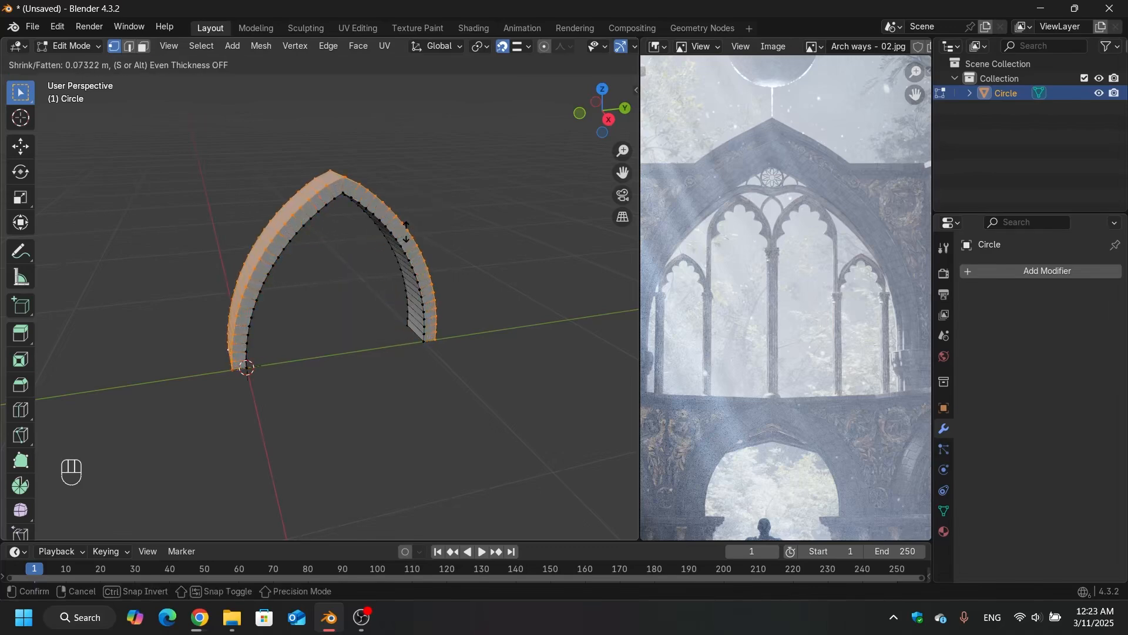
click(406, 232)
Step: Turn on Offset Even for the extrusion along normals and set its offset to 0.1 m
scroll(318, 165, up, 5)
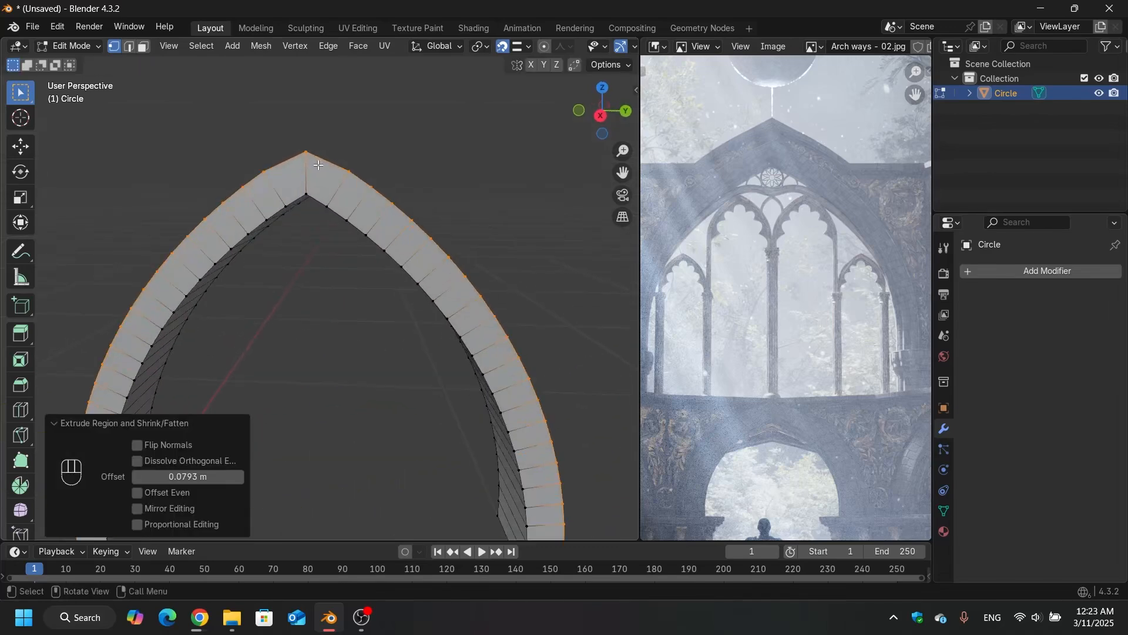
scroll(318, 165, up, 2)
middle_drag(279, 137, 324, 154)
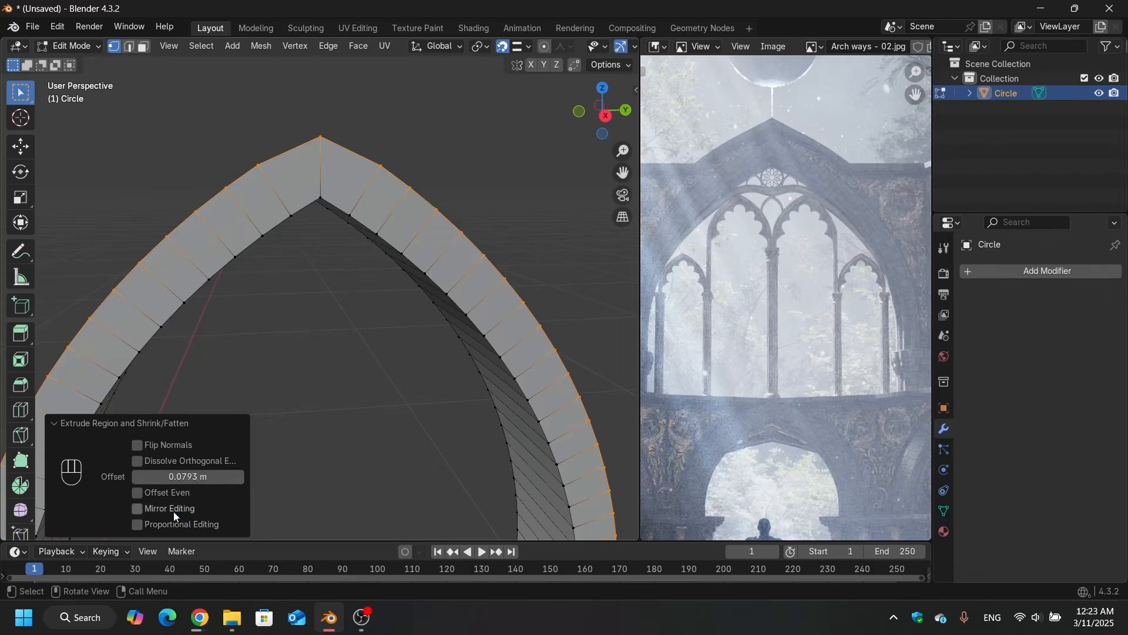
click(143, 492)
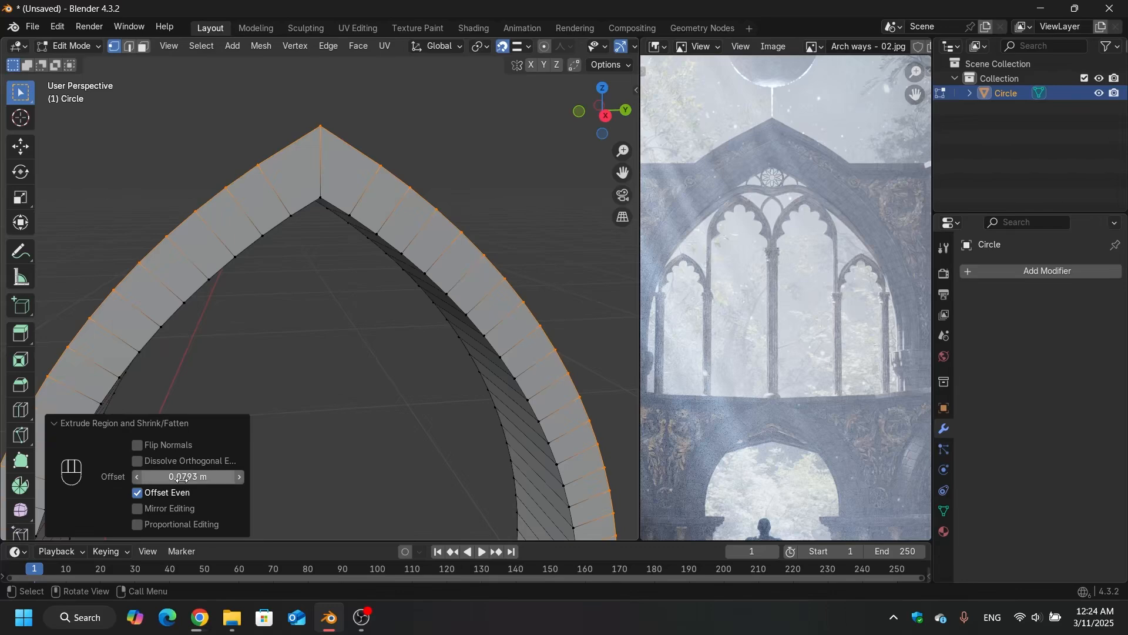
drag(182, 477, 195, 477)
Step: Examine the thickened arch's shape and apex from several angles
scroll(303, 291, down, 2)
scroll(303, 292, down, 5)
middle_drag(304, 291, 394, 284)
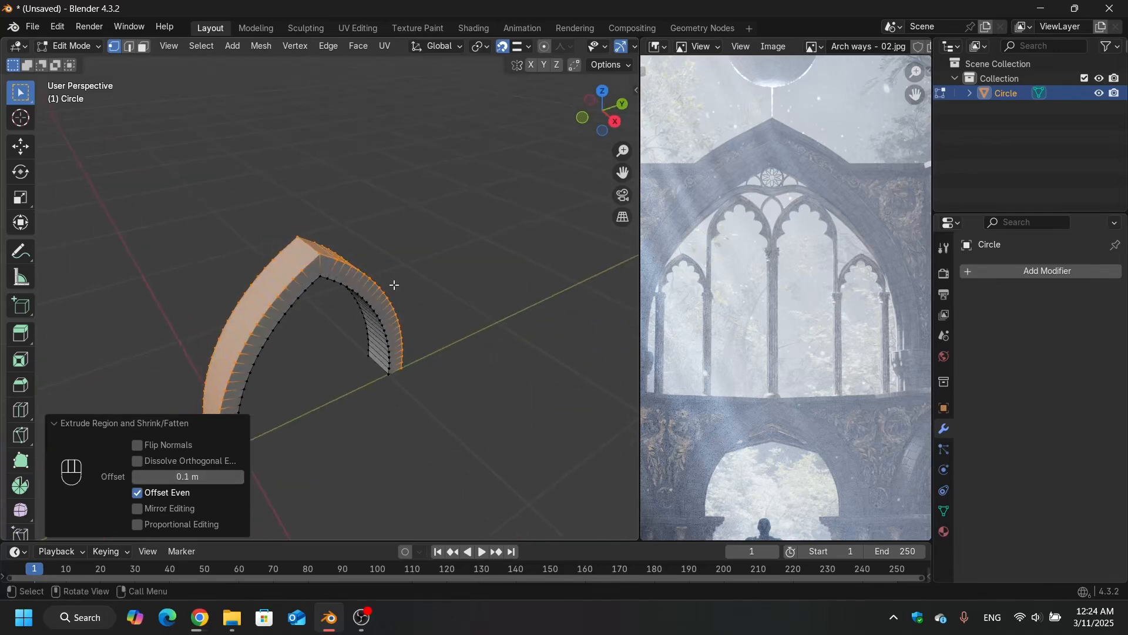
scroll(401, 271, down, 5)
scroll(376, 311, up, 5)
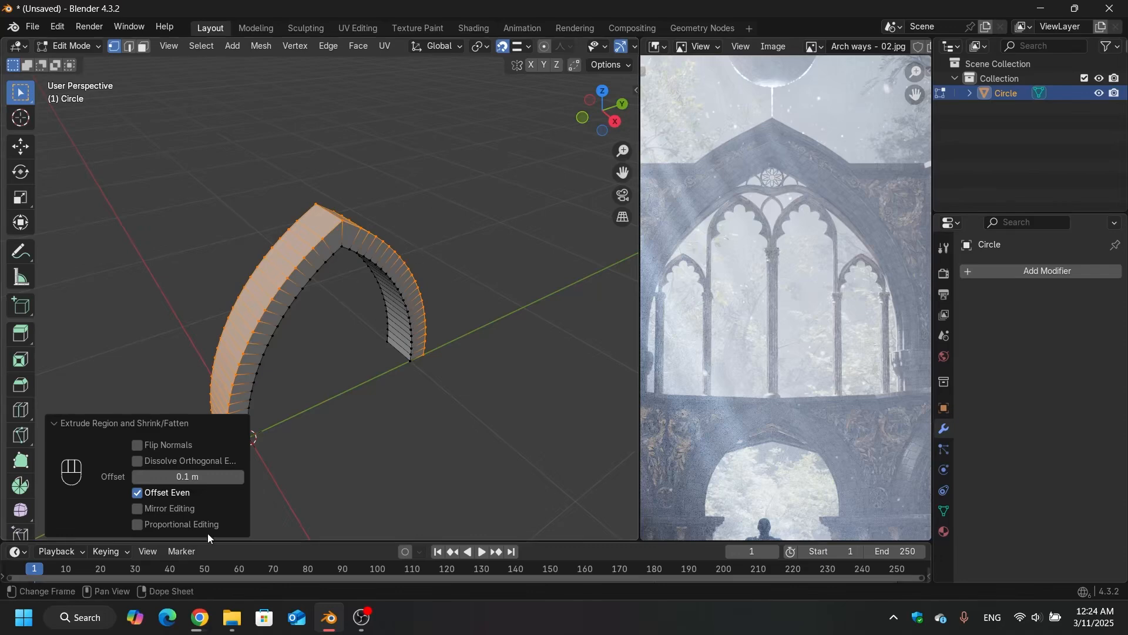
middle_drag(302, 335, 367, 276)
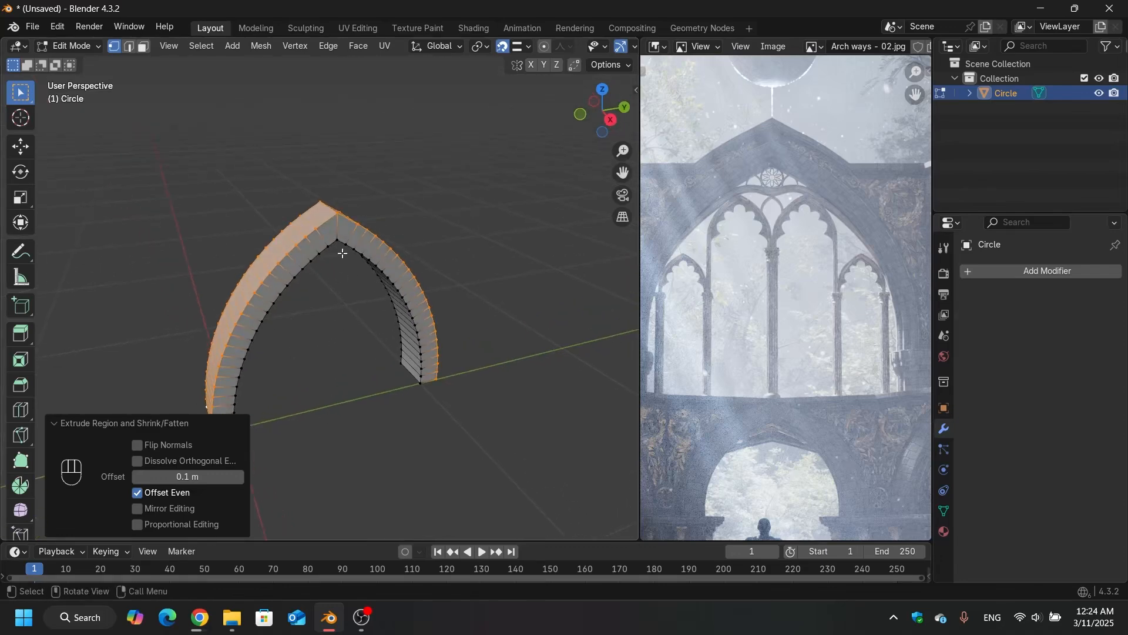
mouse_move(431, 191)
middle_down()
mouse_move(443, 244)
mouse_move(287, 303)
mouse_move(369, 205)
mouse_move(414, 198)
middle_up()
scroll(373, 201, down, 2)
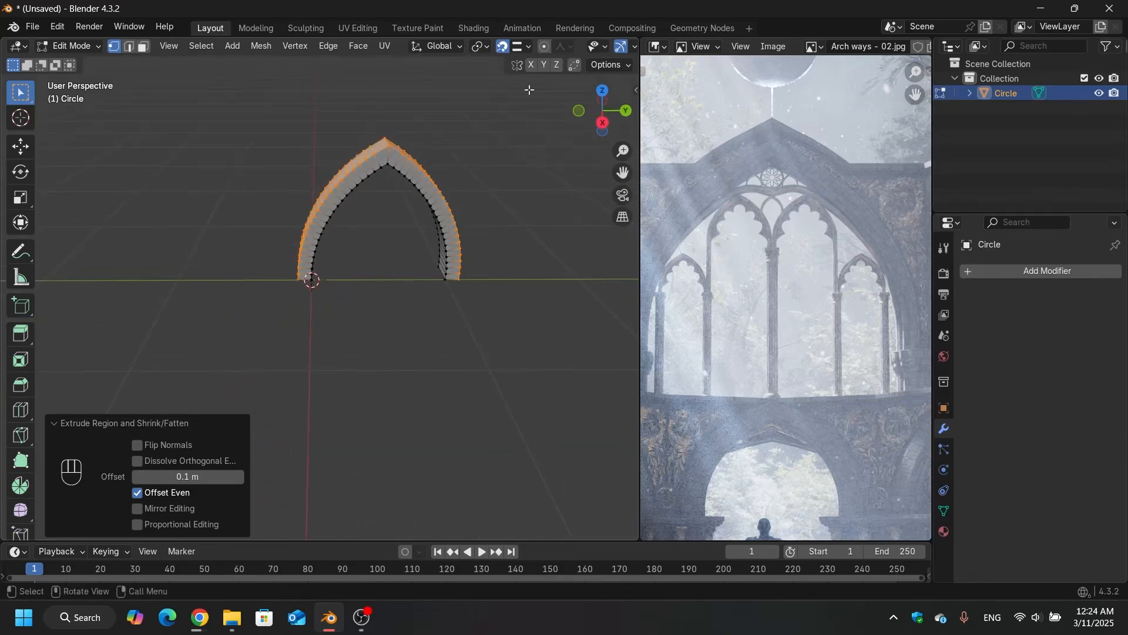
Step: Turn on the Face Orientation overlay and view the arch's face directions
scroll(531, 49, down, 5)
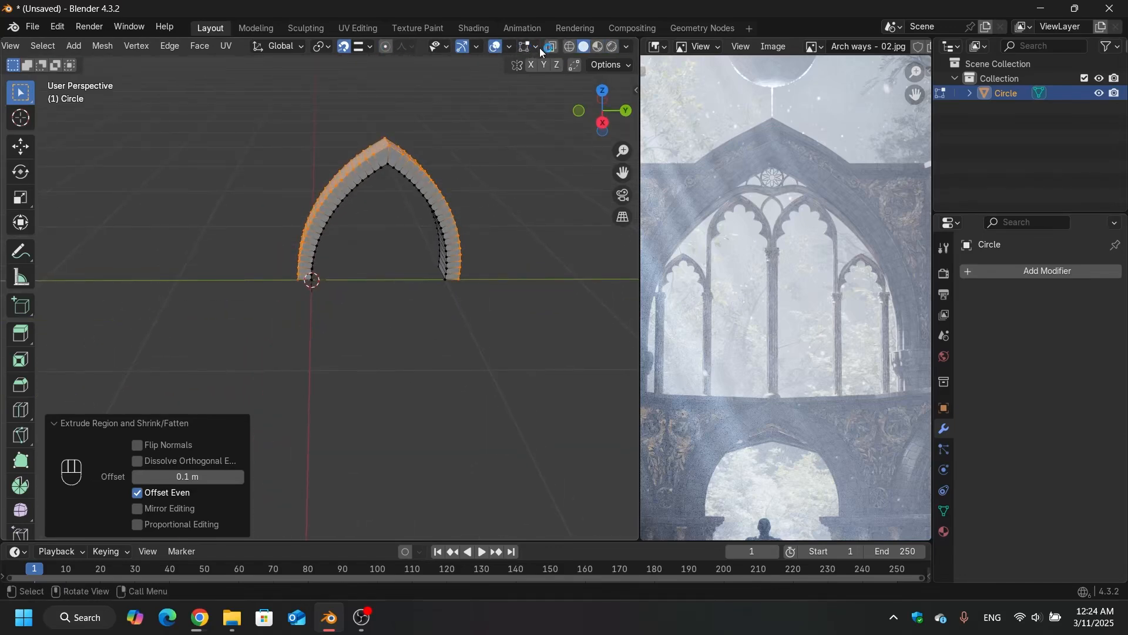
click(509, 47)
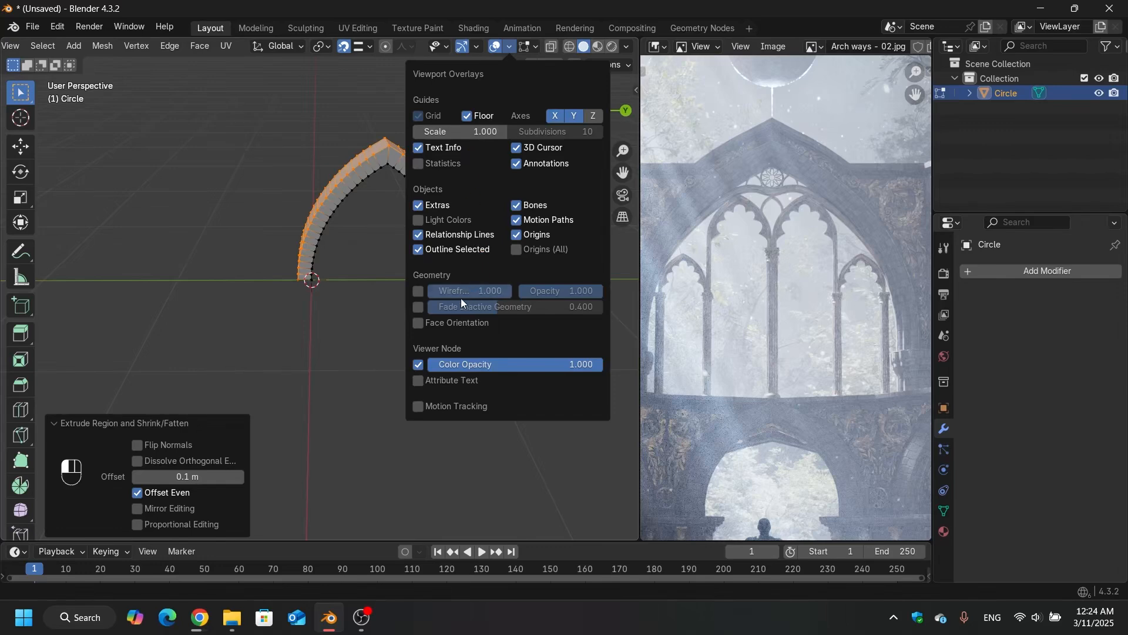
click(447, 323)
scroll(382, 159, up, 4)
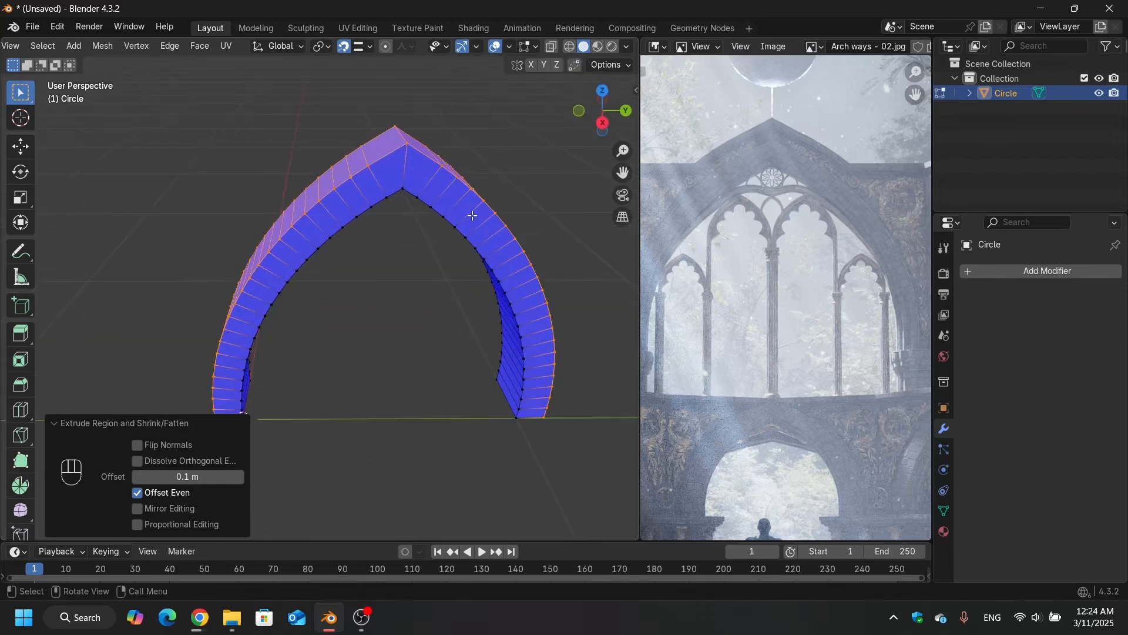
middle_drag(473, 215, 494, 225)
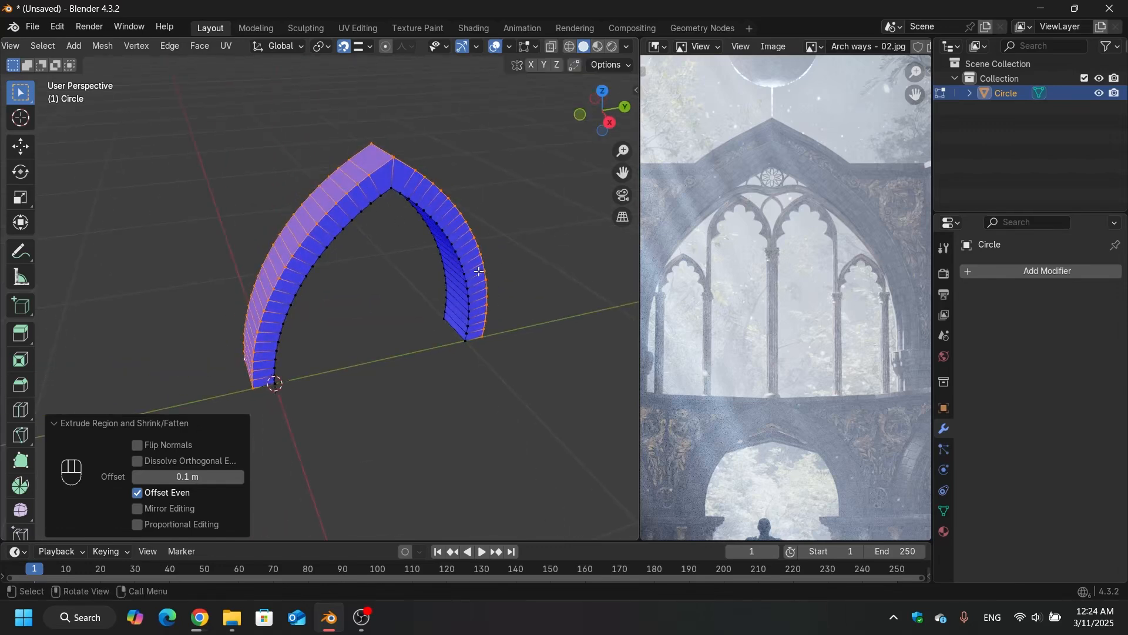
click(418, 326)
scroll(350, 102, up, 2)
scroll(378, 194, down, 2)
scroll(393, 219, up, 1)
key(ctrl+z)
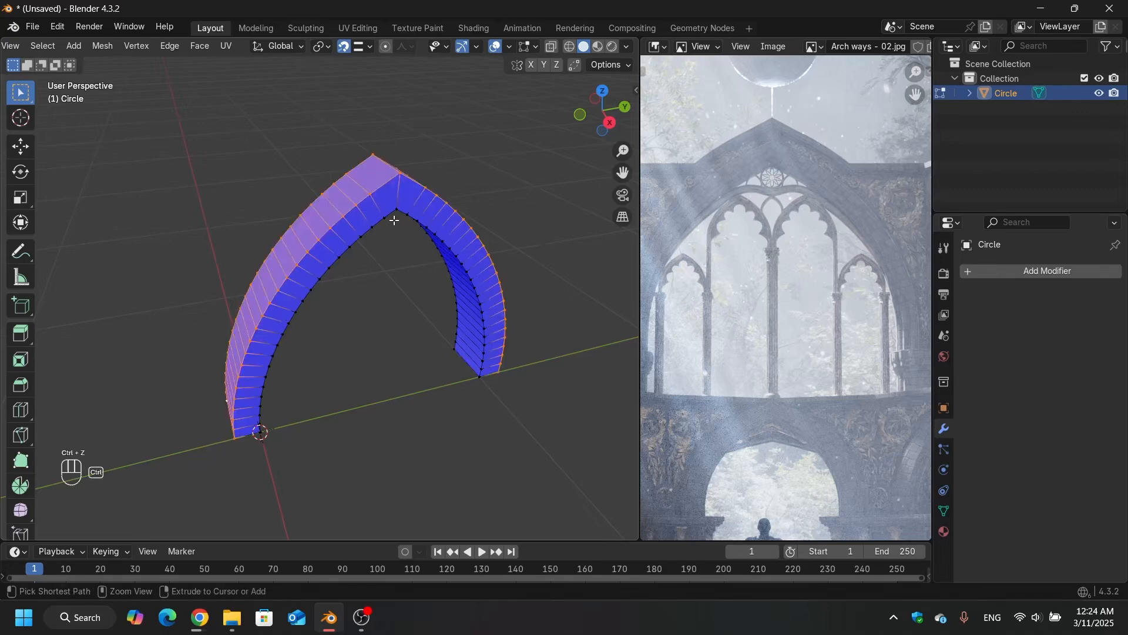
mouse_move(394, 220)
middle_down()
mouse_move(428, 351)
mouse_move(411, 361)
mouse_move(327, 309)
mouse_move(416, 302)
mouse_move(479, 217)
middle_up()
key(g)
key(x)
key(Escape)
Step: Using wireframe shading in top view, deselect the arch's front faces to keep only the rear faces selected, and return to solid shading
key(shift+z)
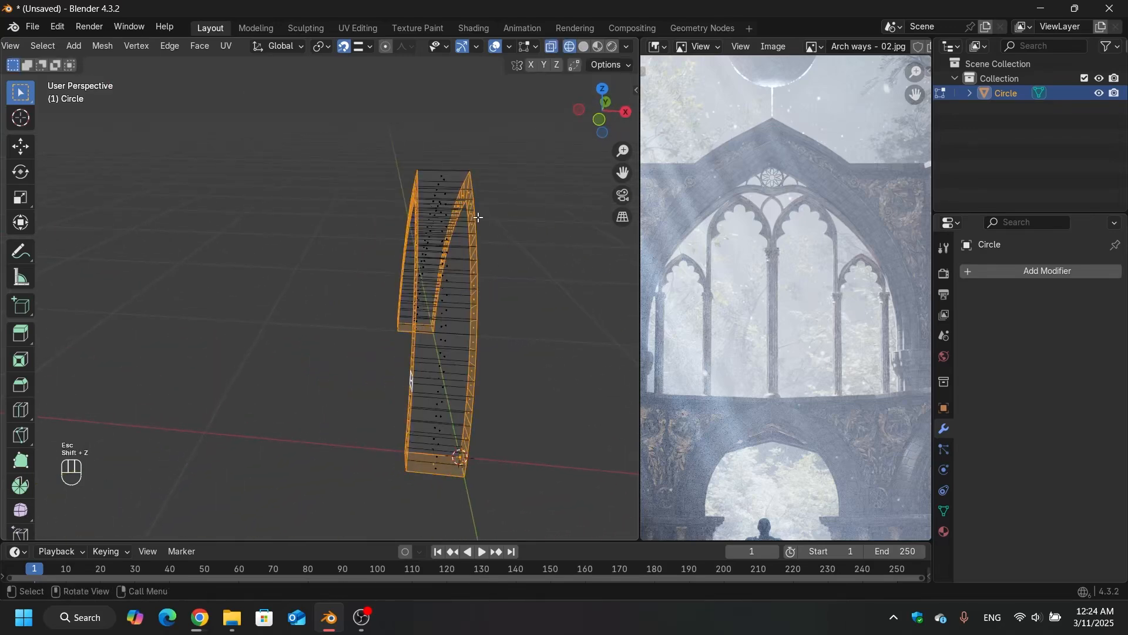
middle_drag(516, 272, 280, 363)
scroll(259, 341, down, 3)
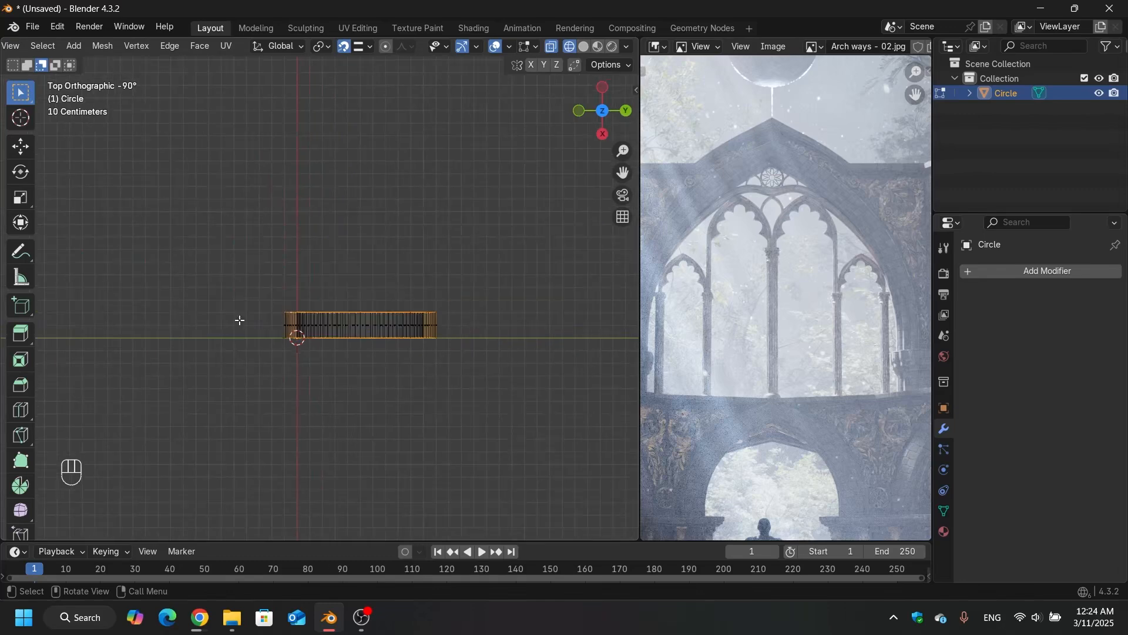
drag(244, 322, 469, 374)
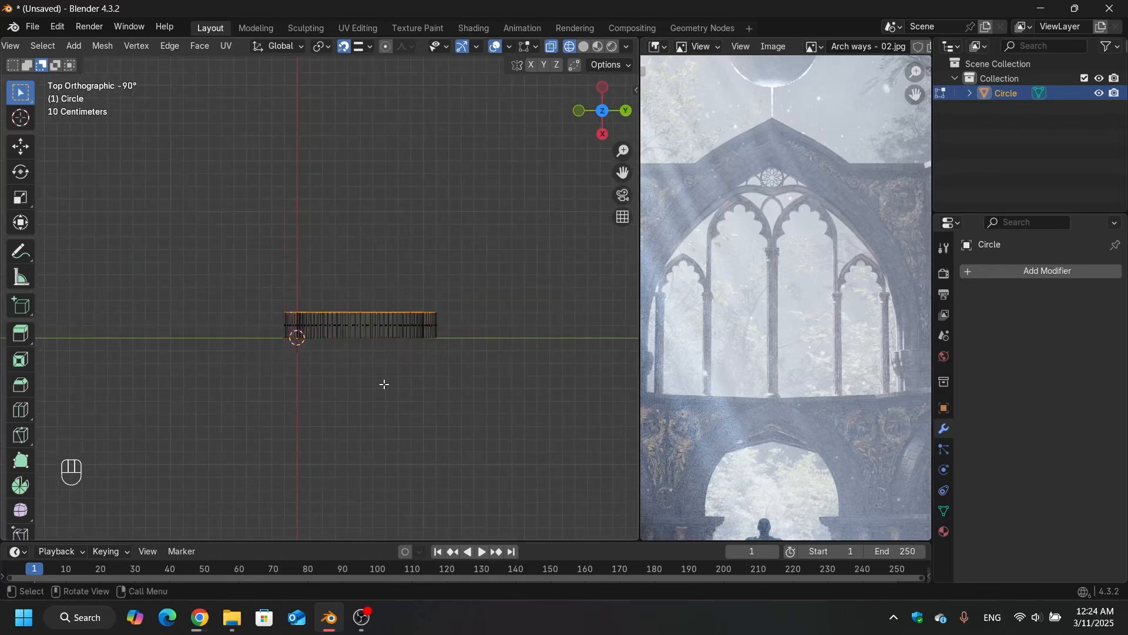
middle_drag(383, 385, 424, 269)
key(shift+z)
Step: Try to delete the edge loops of the selected rear faces and undo the deletion
key(x)
click(427, 251)
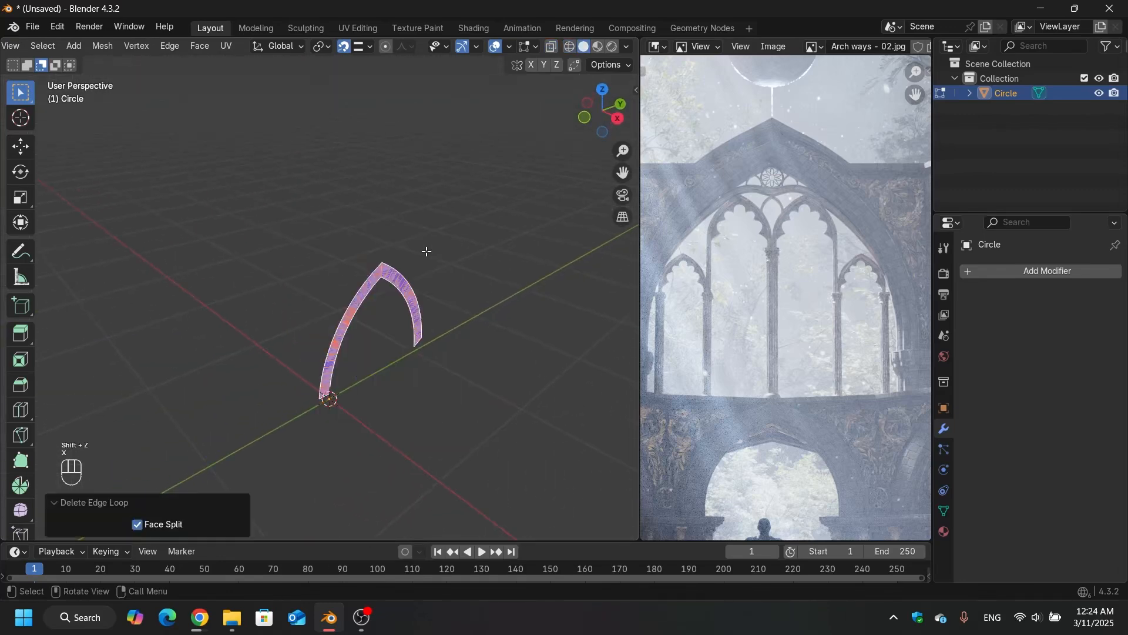
key(ctrl+z)
Step: Move the selected rear faces of the arch about 0.47 m along the X axis, past the front faces
key(g)
key(x)
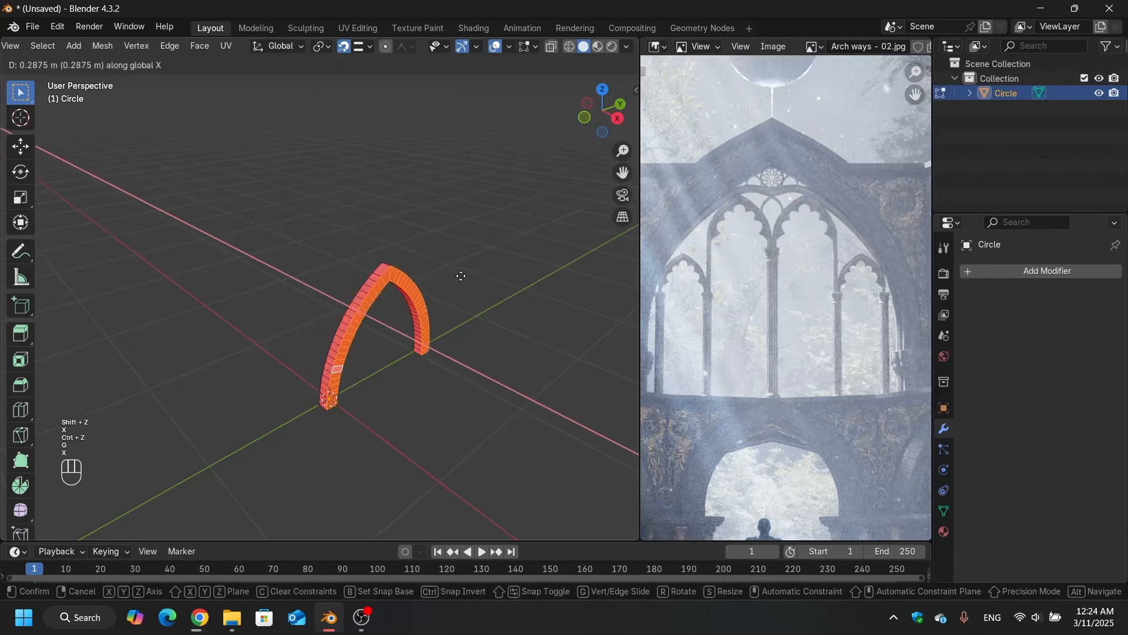
click(420, 251)
scroll(420, 250, up, 3)
scroll(420, 251, down, 3)
scroll(419, 251, up, 2)
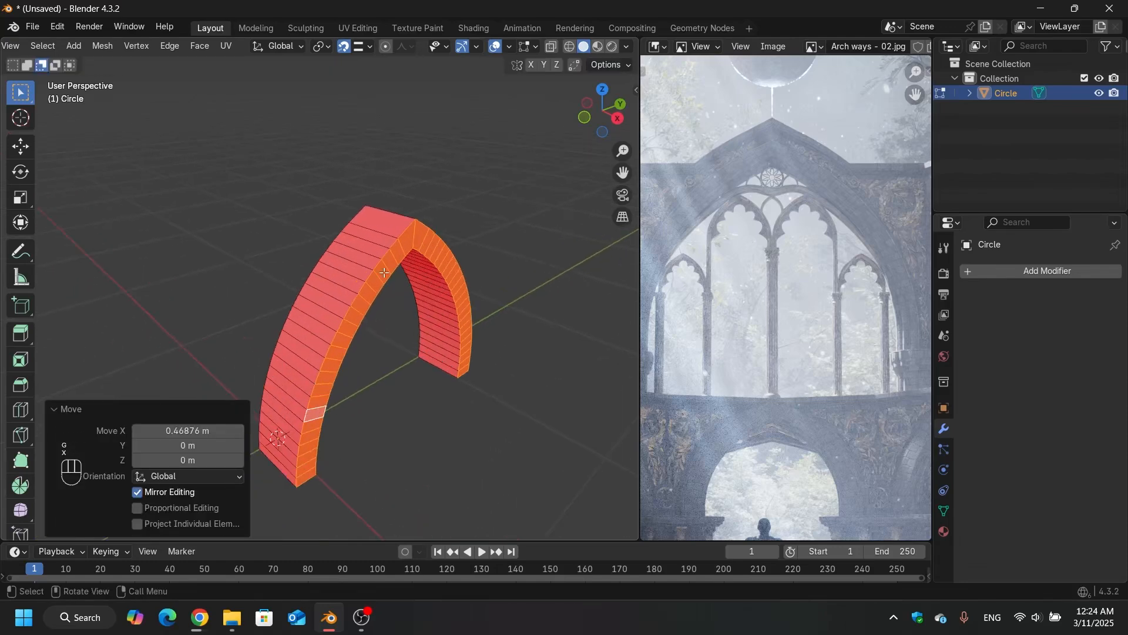
Step: Select the whole arch mesh and recalculate its normals
scroll(420, 251, down, 2)
scroll(423, 270, up, 2)
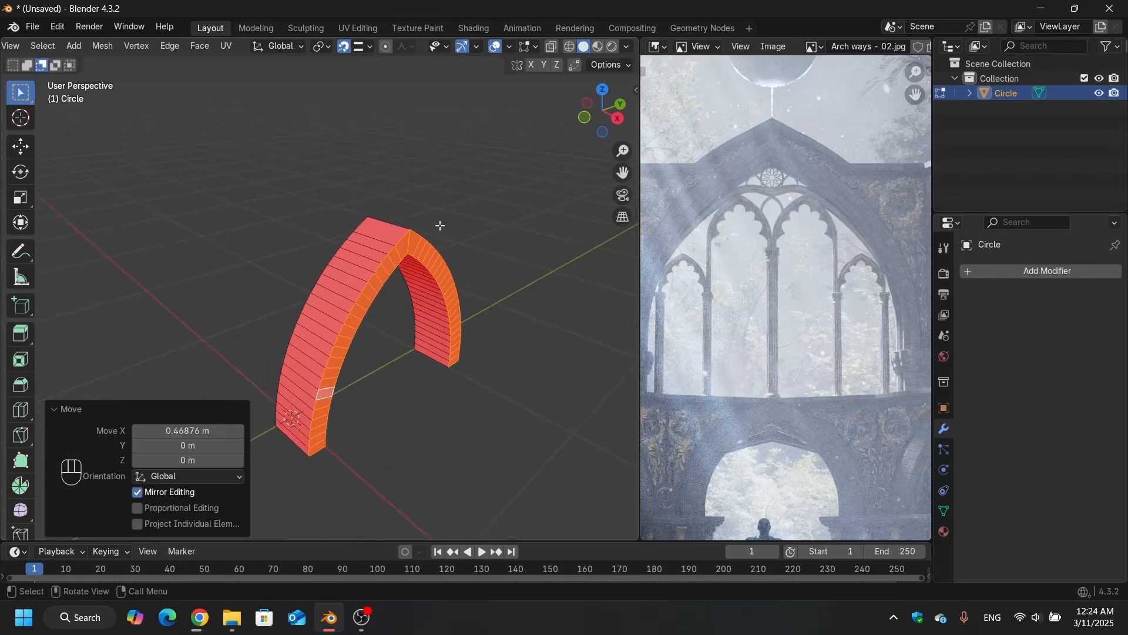
key(a)
key(shift+n)
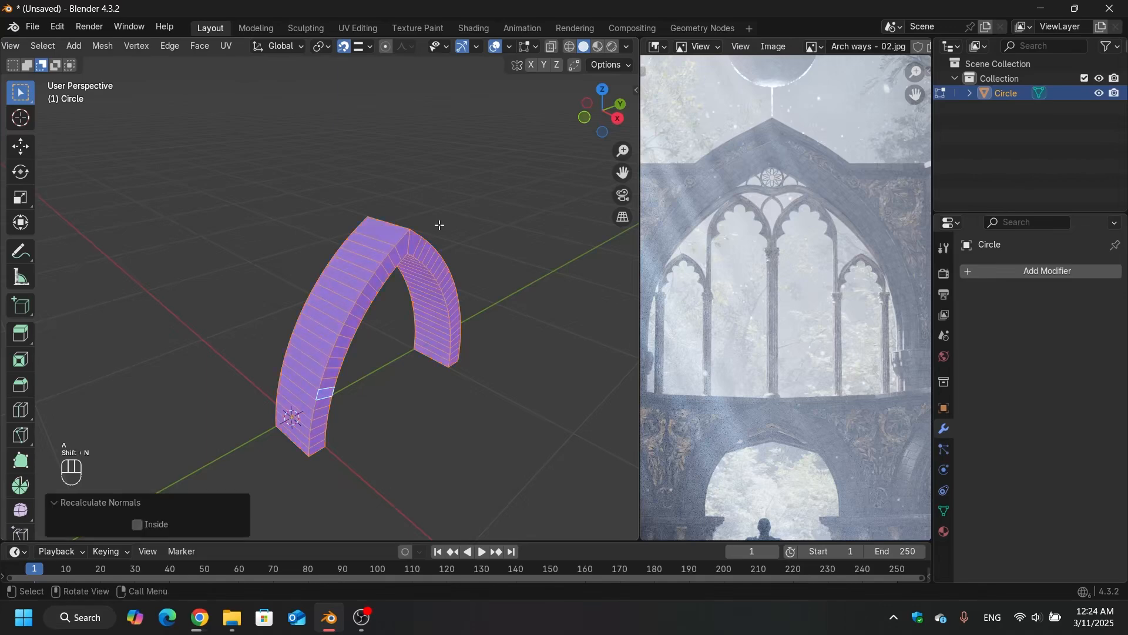
Step: Undo the normals recalculation, the full selection and the rear faces' move along the X axis
key(ctrl+z)
key(ctrl+z)
key(ctrl+z)
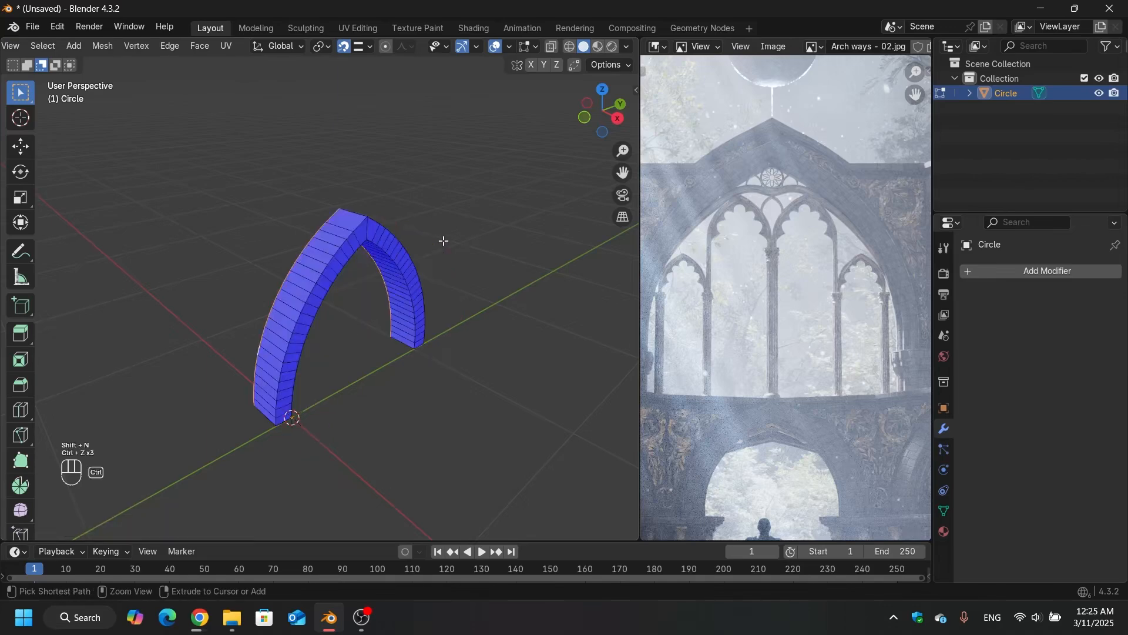
Step: Switch to Object Mode and limit transforms to affect only origins
middle_drag(617, 250, 247, 384)
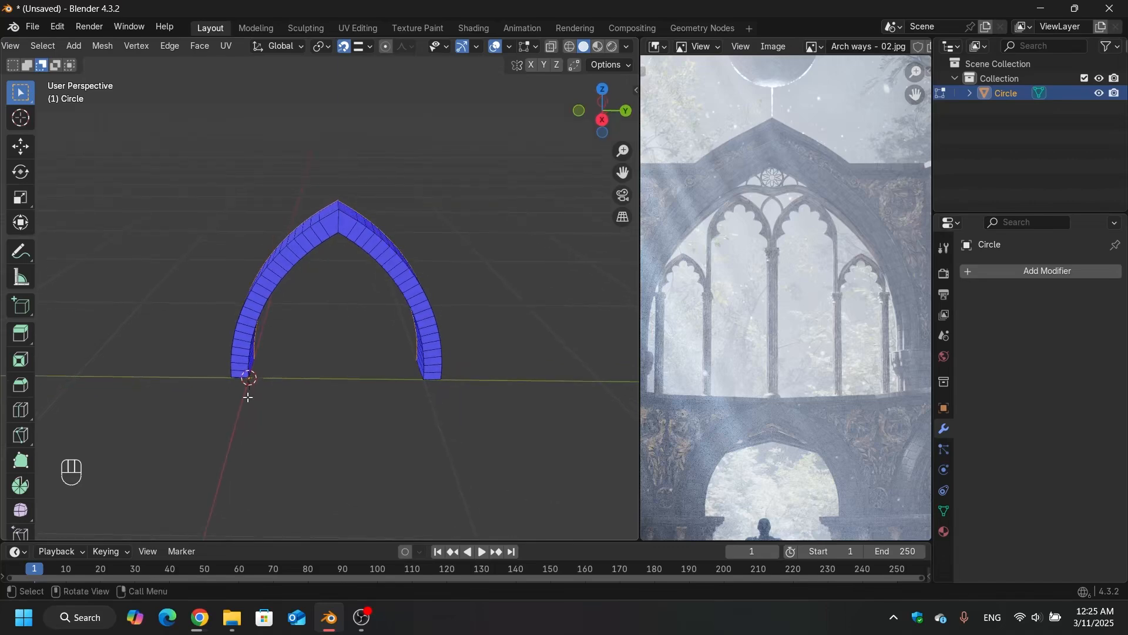
scroll(249, 381, up, 2)
scroll(248, 380, up, 2)
scroll(247, 373, down, 4)
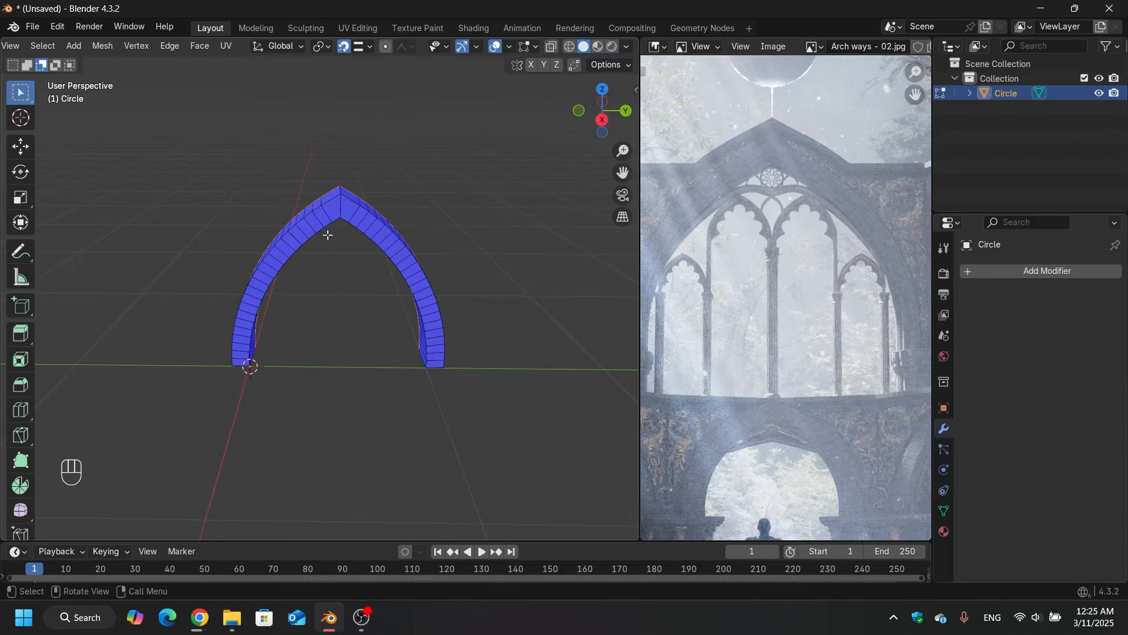
scroll(254, 380, up, 1)
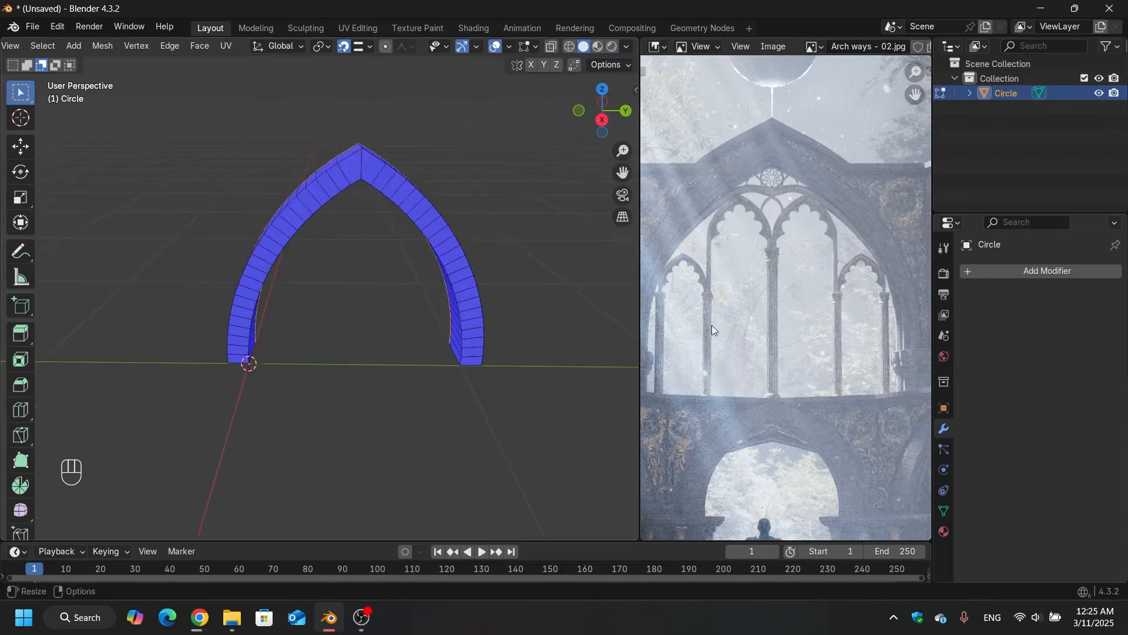
key(Tab)
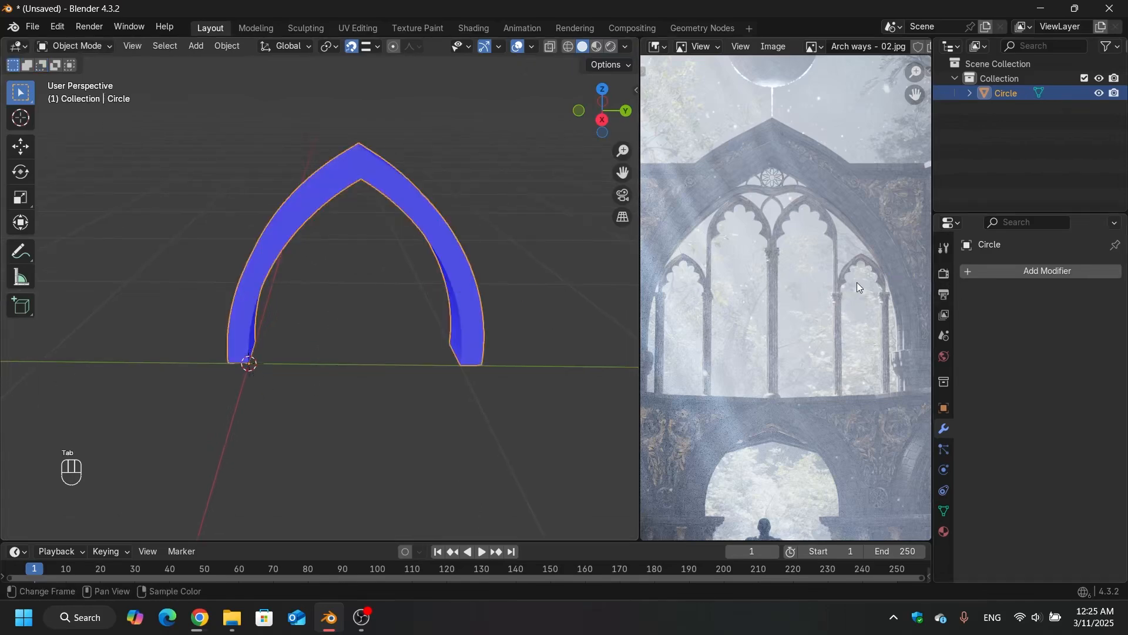
click(945, 247)
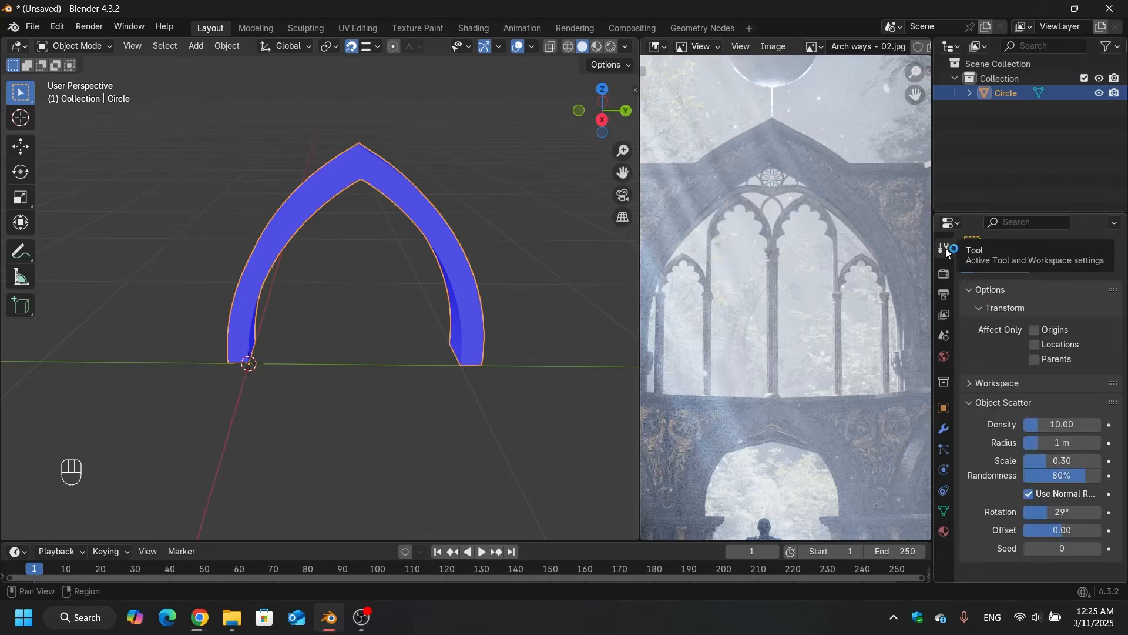
click(1036, 330)
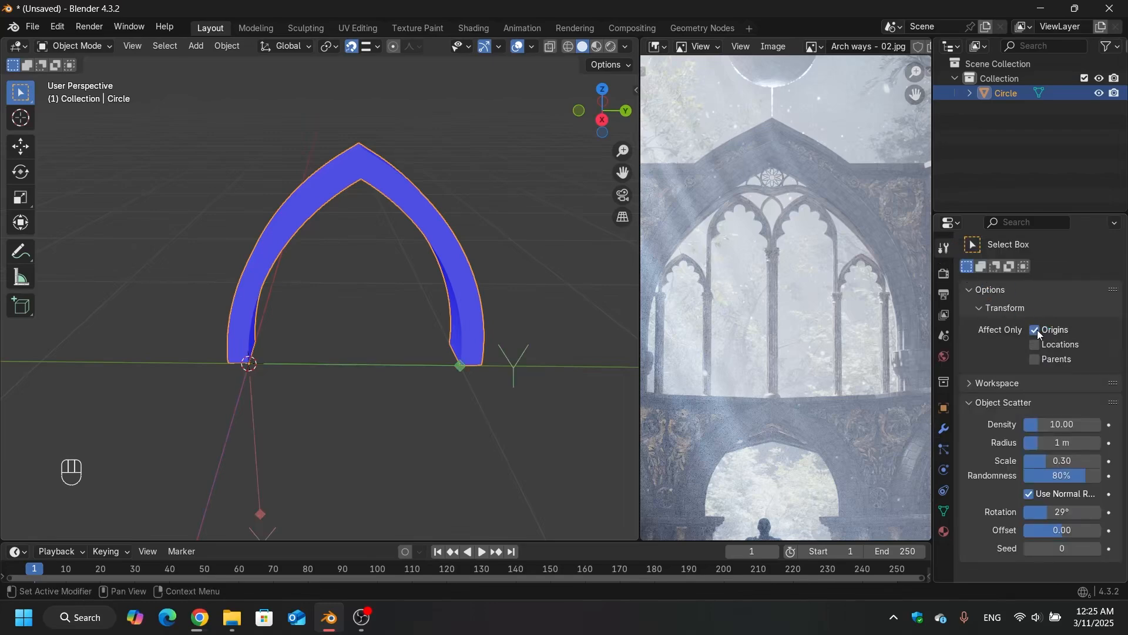
Step: Move the arch's origin along Y to align with the apex using Vertex snapping, and turn off origins-only transforms
click(20, 147)
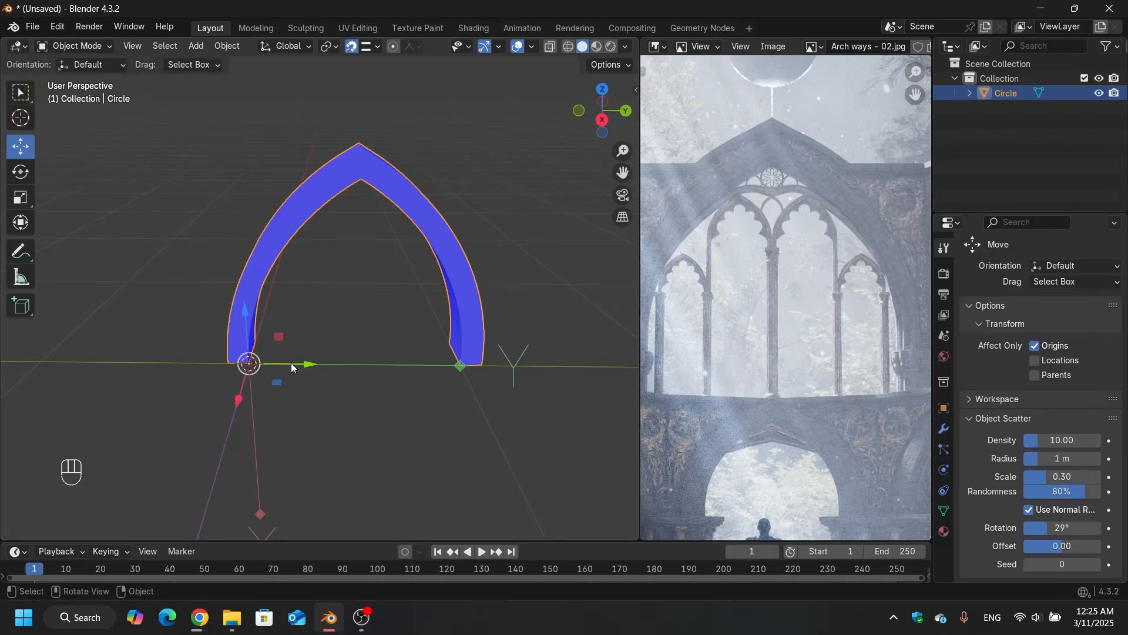
drag(292, 368, 351, 187)
click(378, 46)
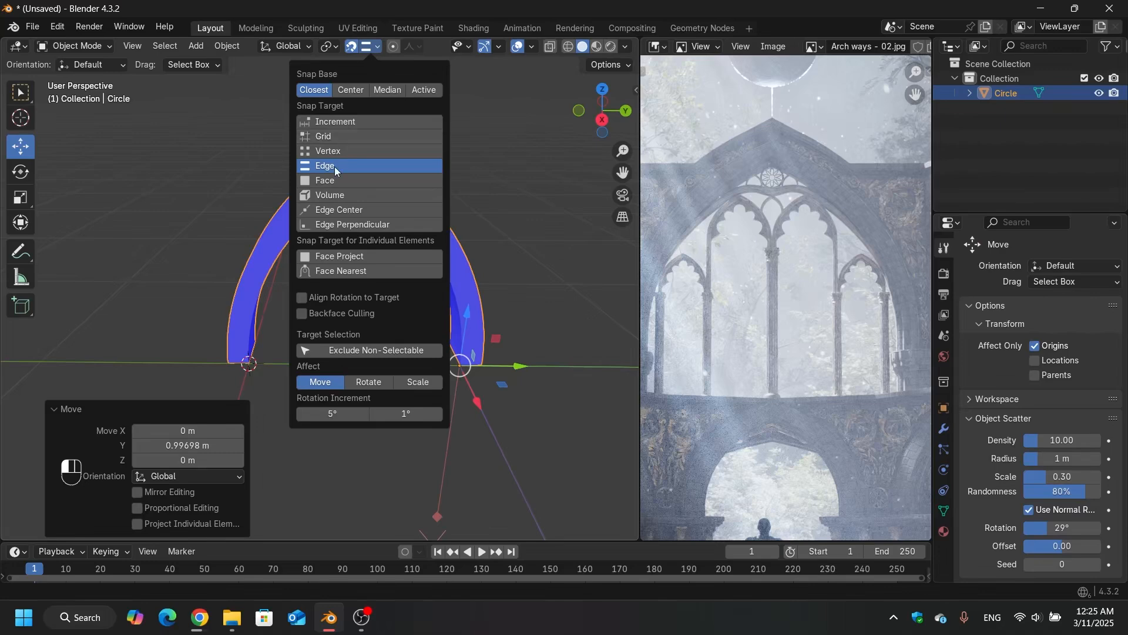
click(343, 151)
drag(503, 358, 358, 180)
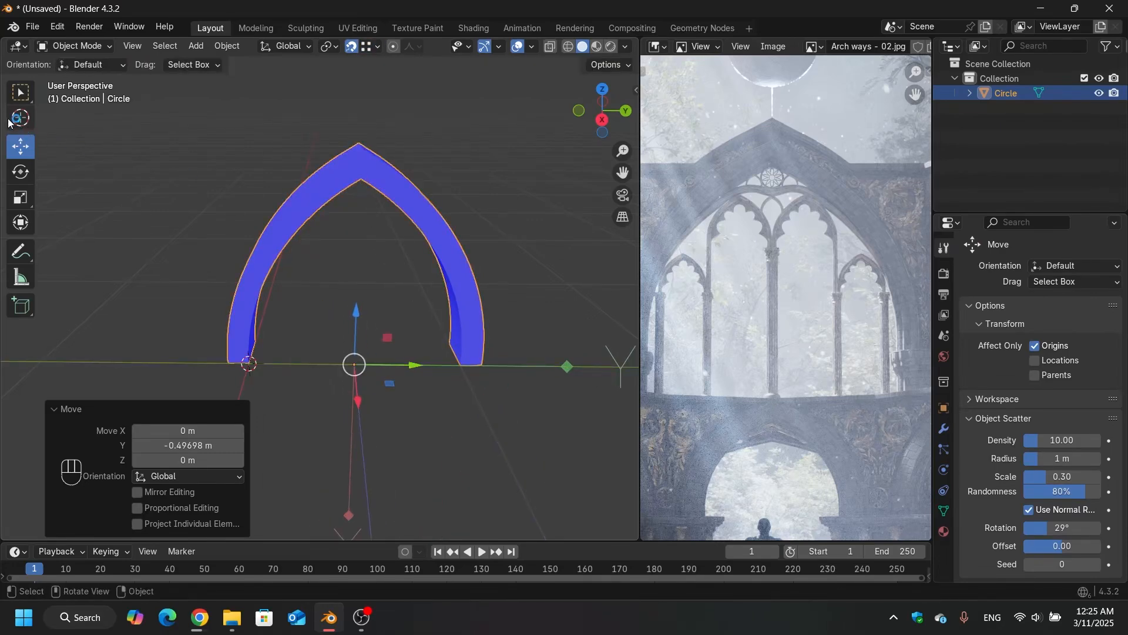
click(20, 92)
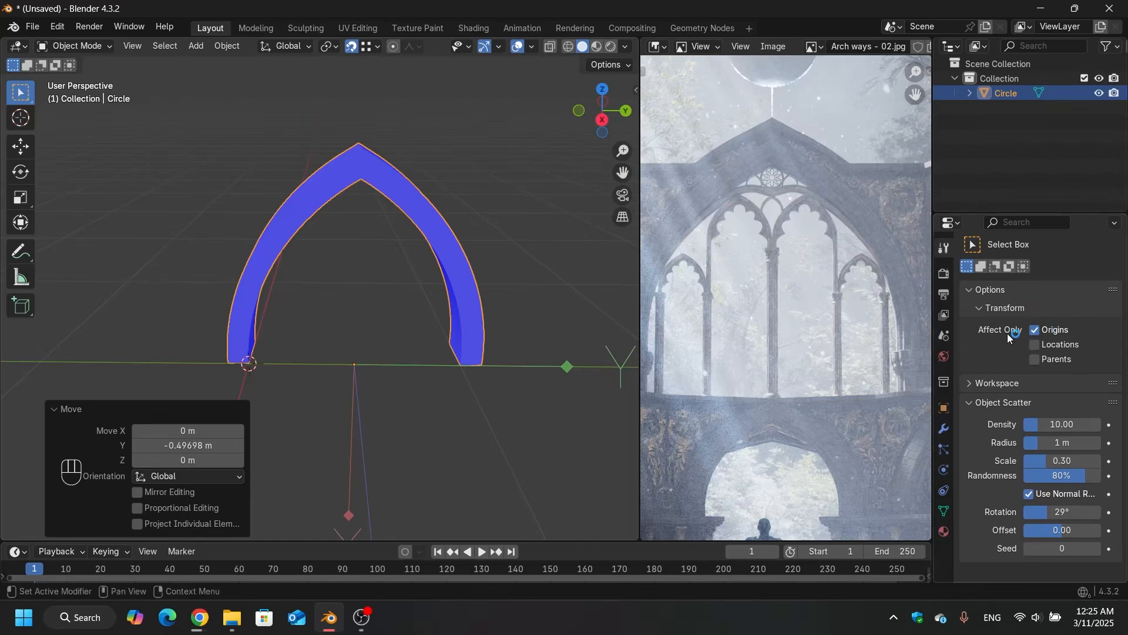
click(1036, 330)
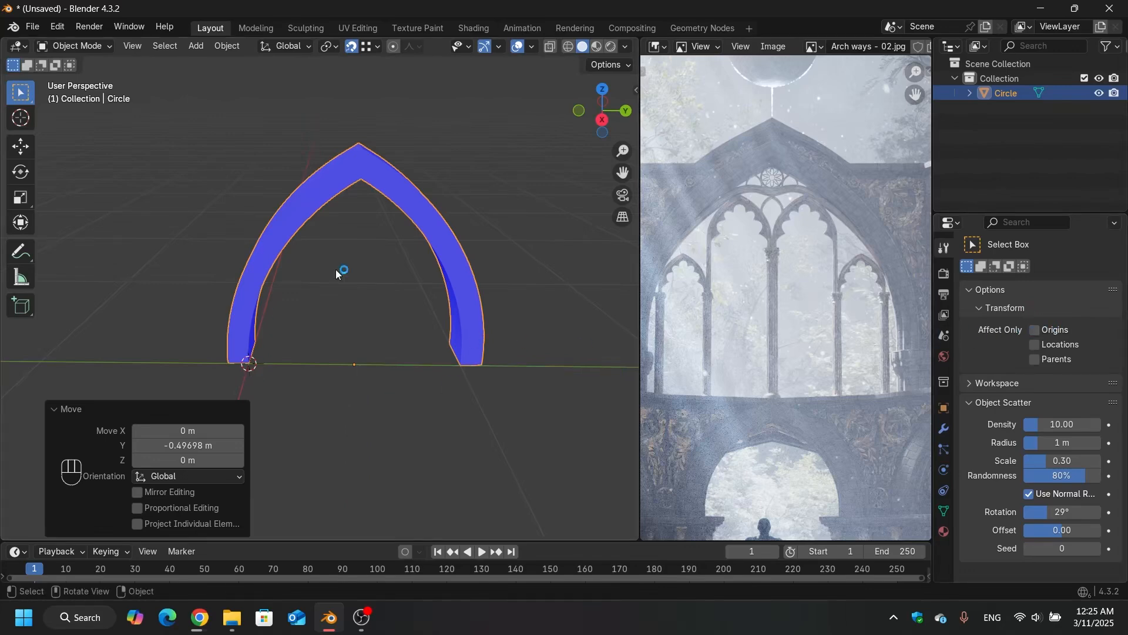
Step: Set the arch's Y location to 0 m so its origin sits at the world centre
scroll(336, 269, down, 2)
mouse_move(359, 268)
middle_down()
mouse_move(362, 295)
mouse_move(373, 262)
middle_up()
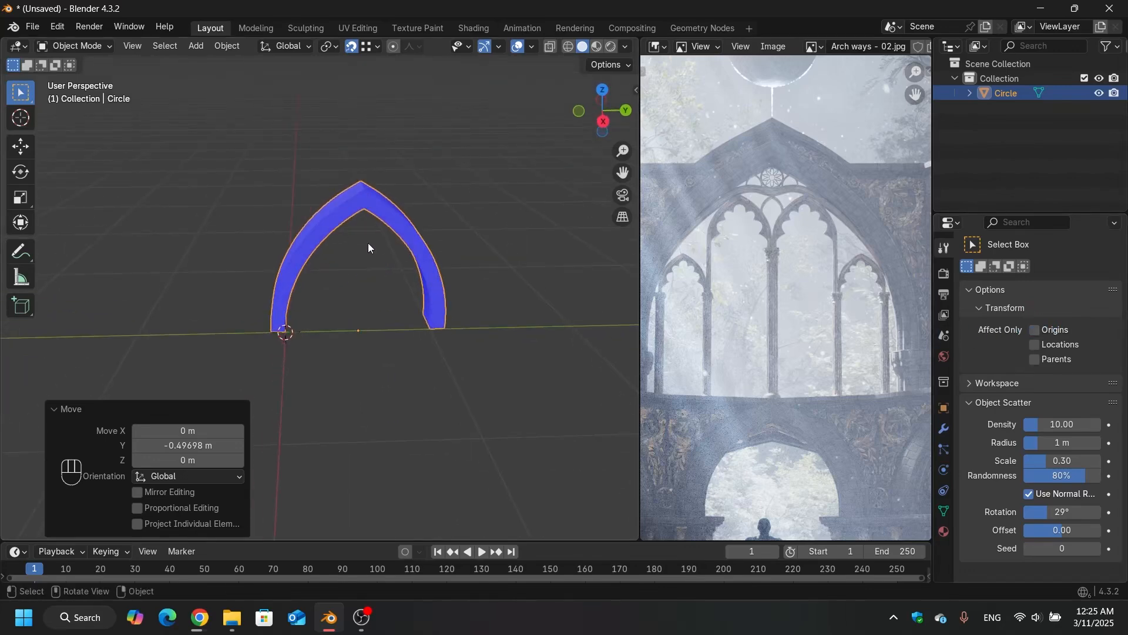
key(n)
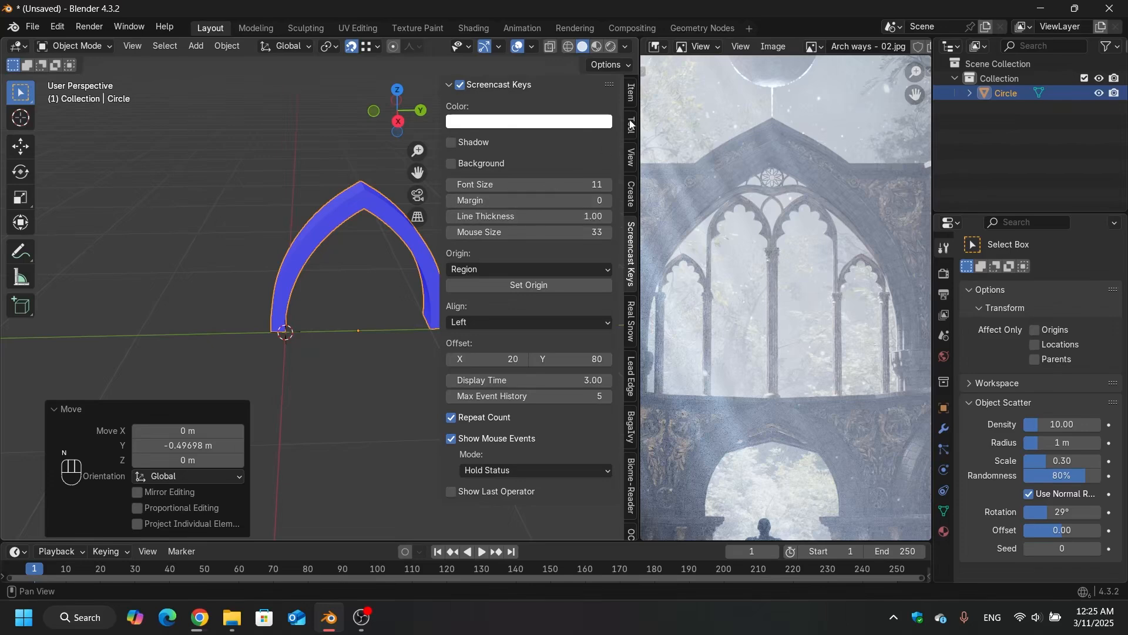
click(631, 92)
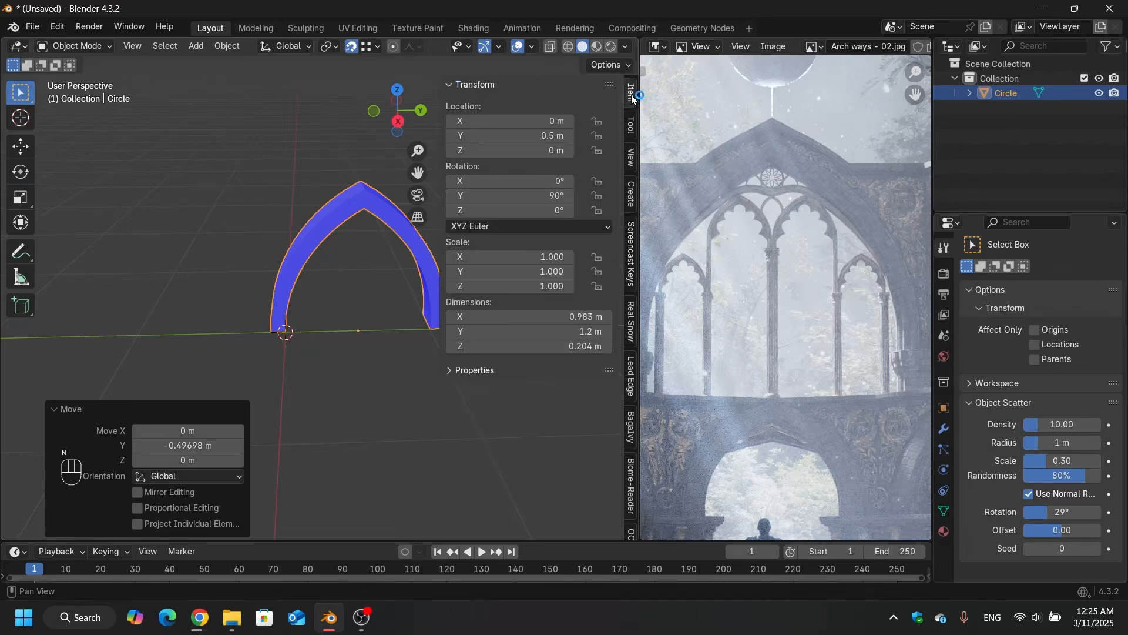
click(497, 136)
text(0)
key(Return)
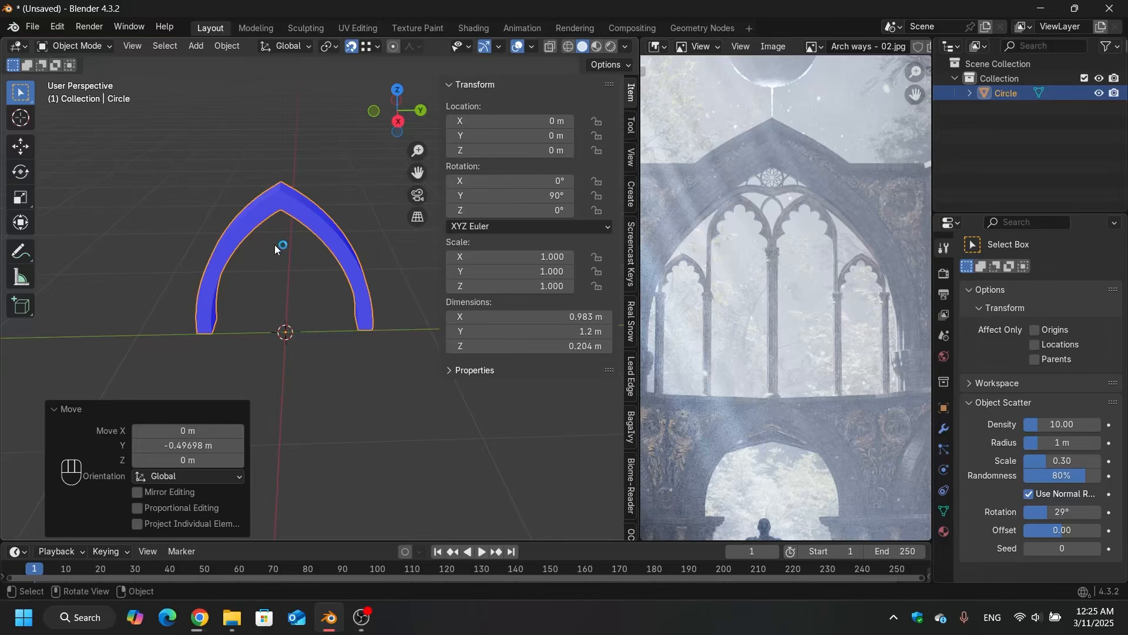
key(n)
Step: Try to scale the arch up uniformly about its origin
middle_drag(274, 245, 400, 320)
scroll(379, 266, up, 4)
scroll(379, 263, down, 4)
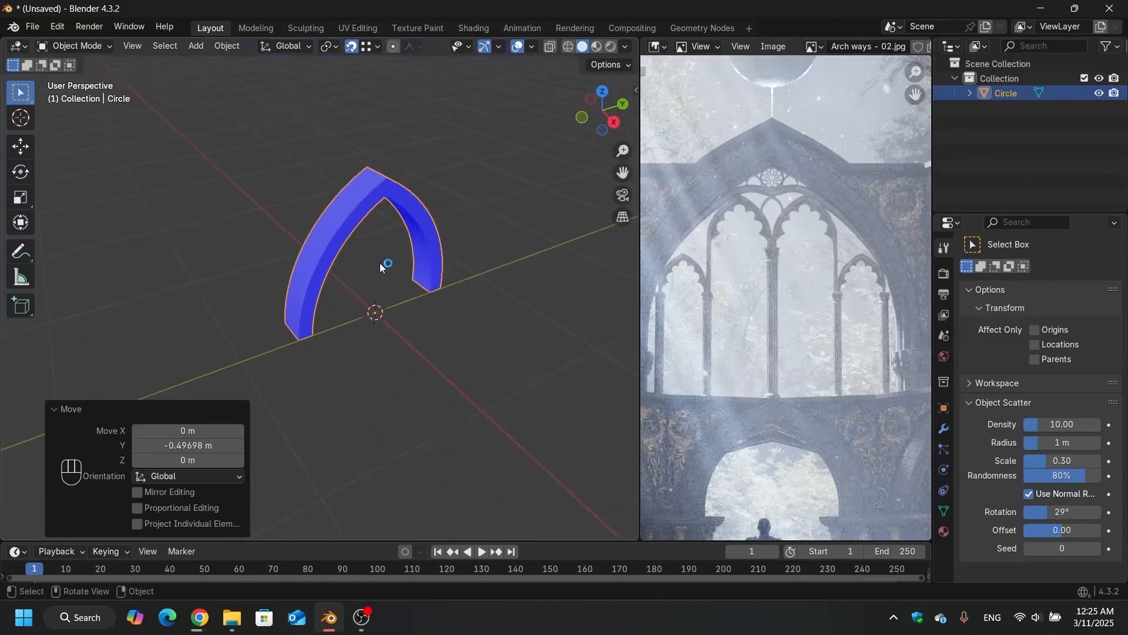
scroll(333, 269, up, 3)
scroll(404, 287, down, 4)
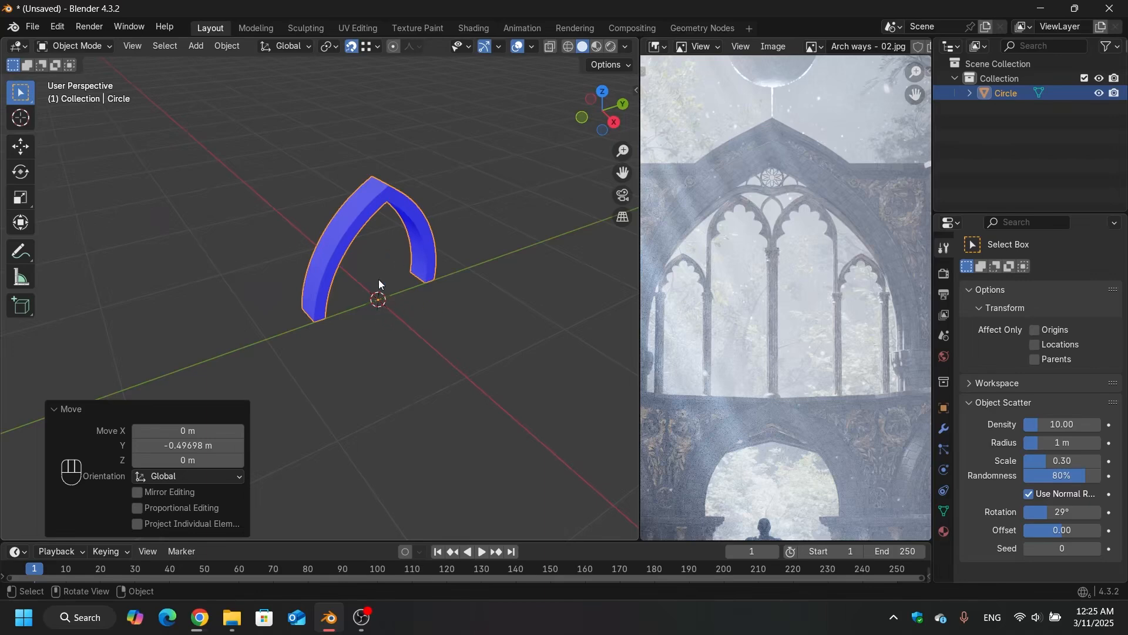
middle_drag(340, 277, 320, 196)
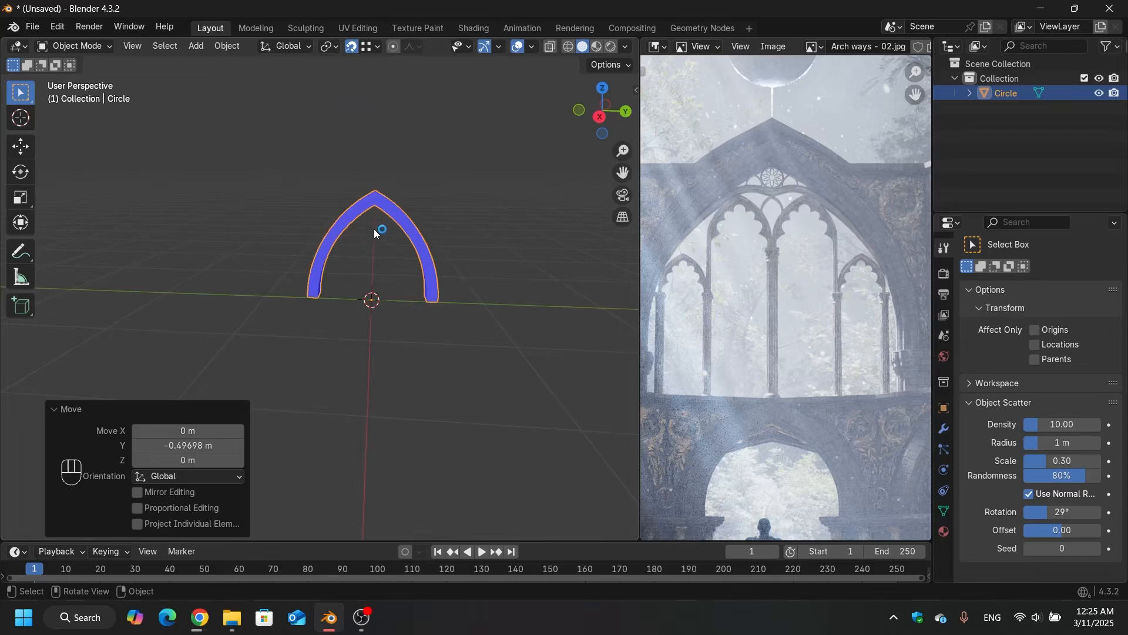
key(s)
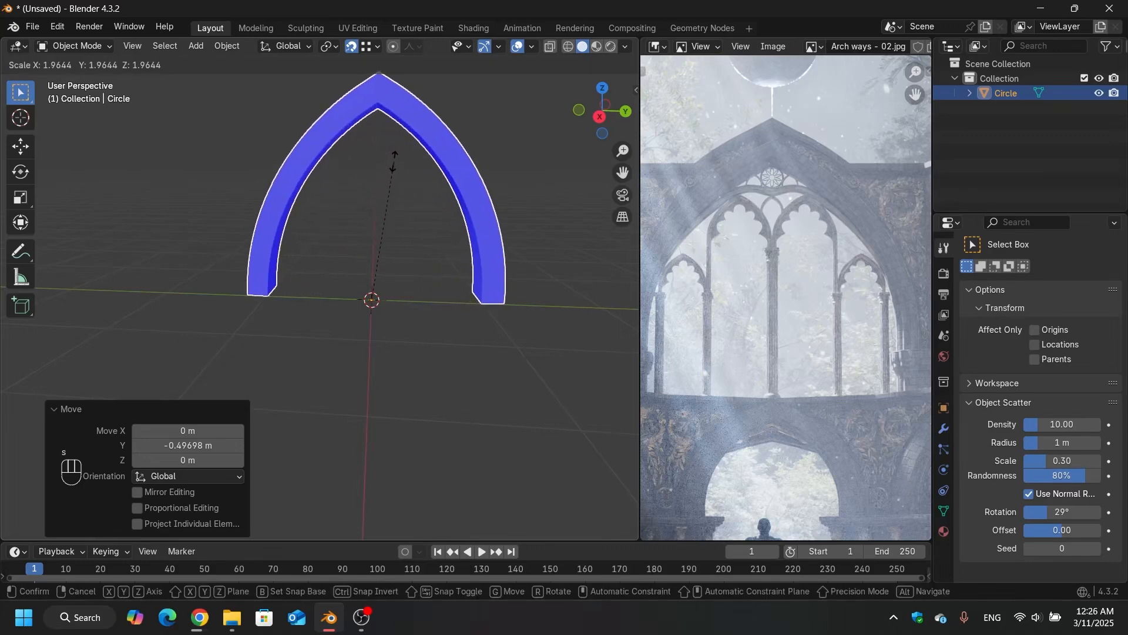
key(Escape)
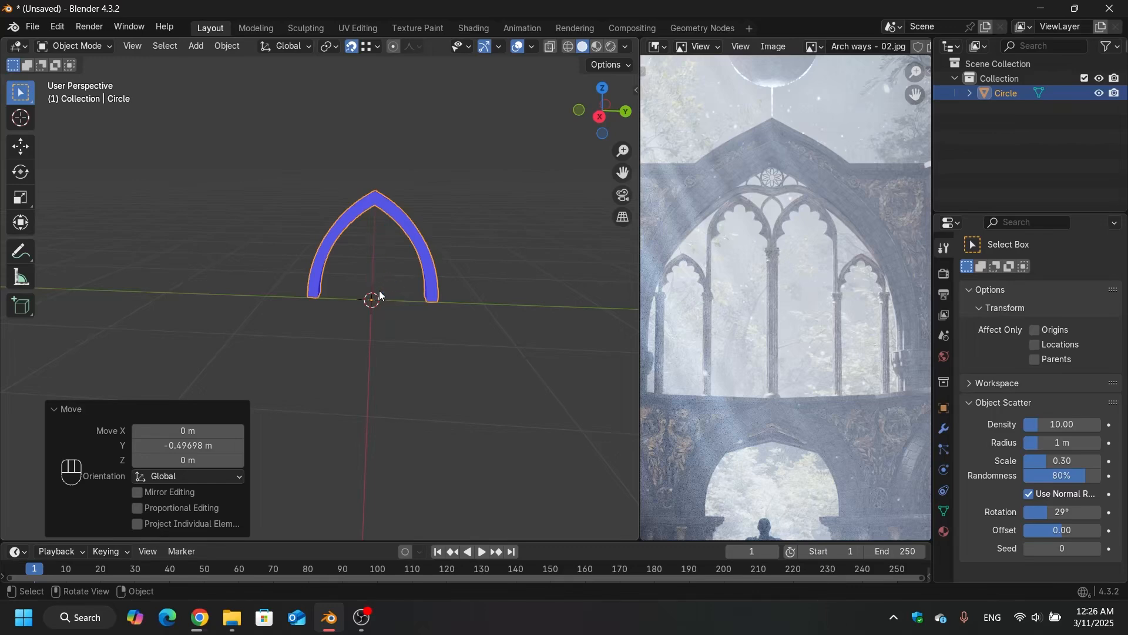
Step: In right orthographic view, enter Edit Mode and select the entire arch mesh
scroll(368, 269, up, 4)
scroll(369, 269, down, 2)
middle_drag(369, 269, 383, 256)
key(Tab)
key(a)
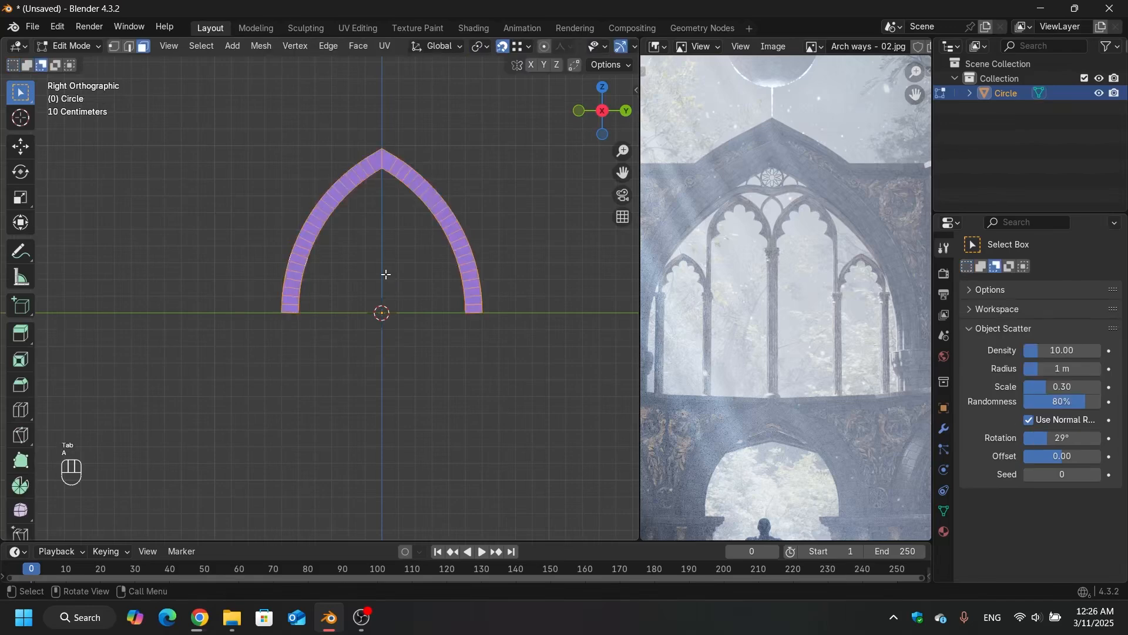
Step: Move the selected arch mesh freely up along the Z axis, away from its origin, and return to Object Mode
middle_drag(451, 440, 449, 434)
alt+middle_drag(443, 364, 408, 404)
key(g)
key(z)
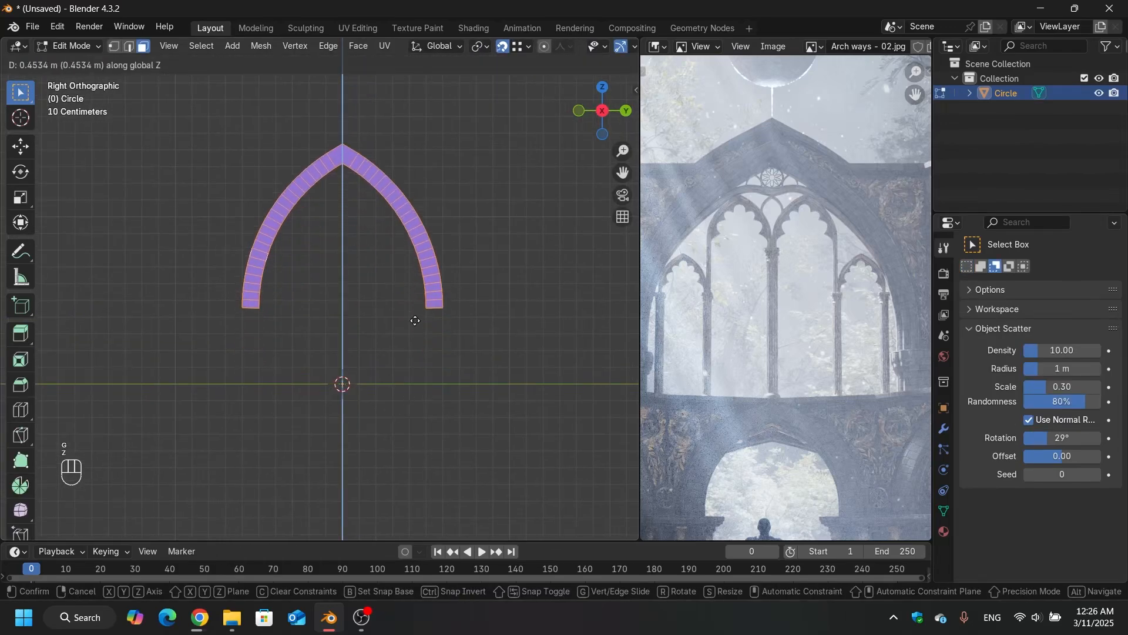
click(415, 223)
middle_drag(379, 361, 260, 220)
key(Tab)
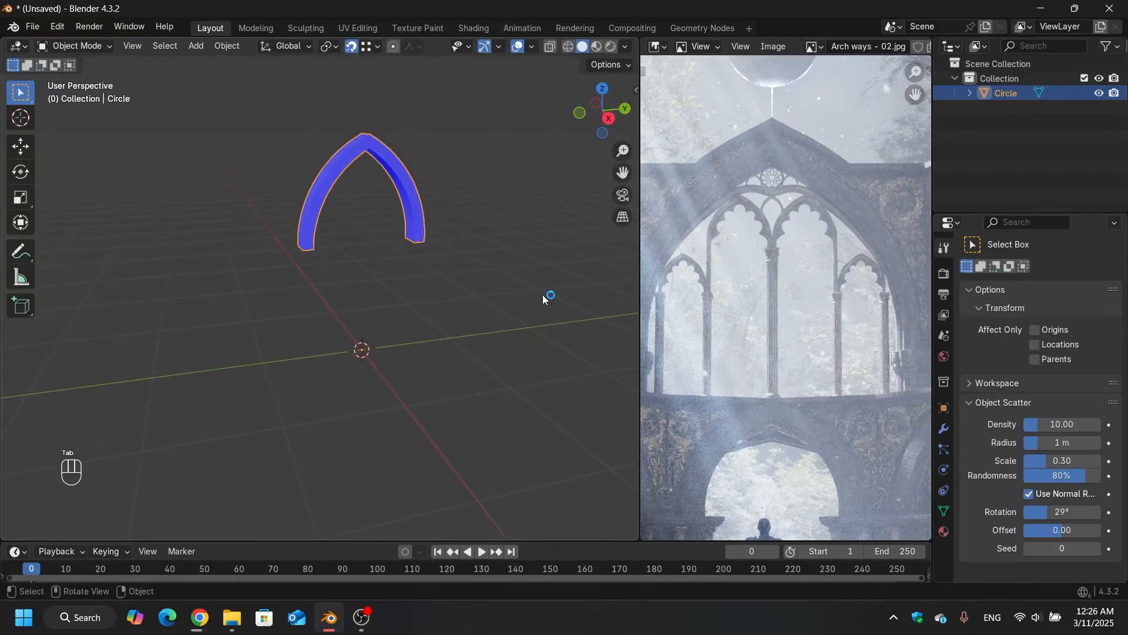
Step: Try raising the arch object about 0.92 m along the Z axis in Object Mode, and undo the move
key(g)
key(z)
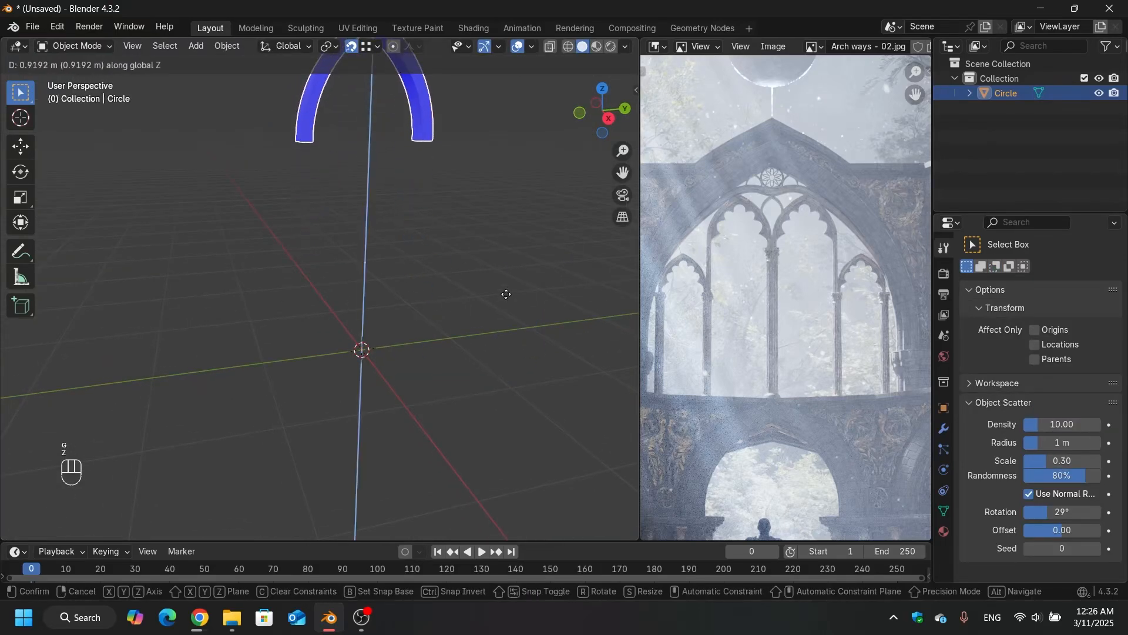
click(364, 294)
middle_drag(387, 252, 432, 262)
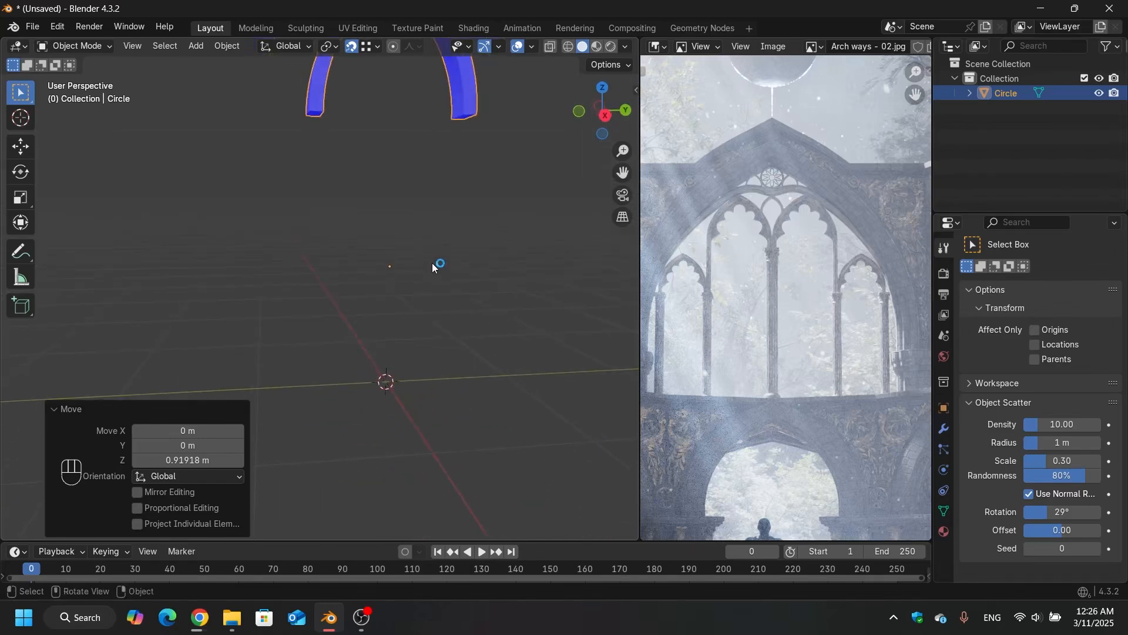
key(ctrl+z)
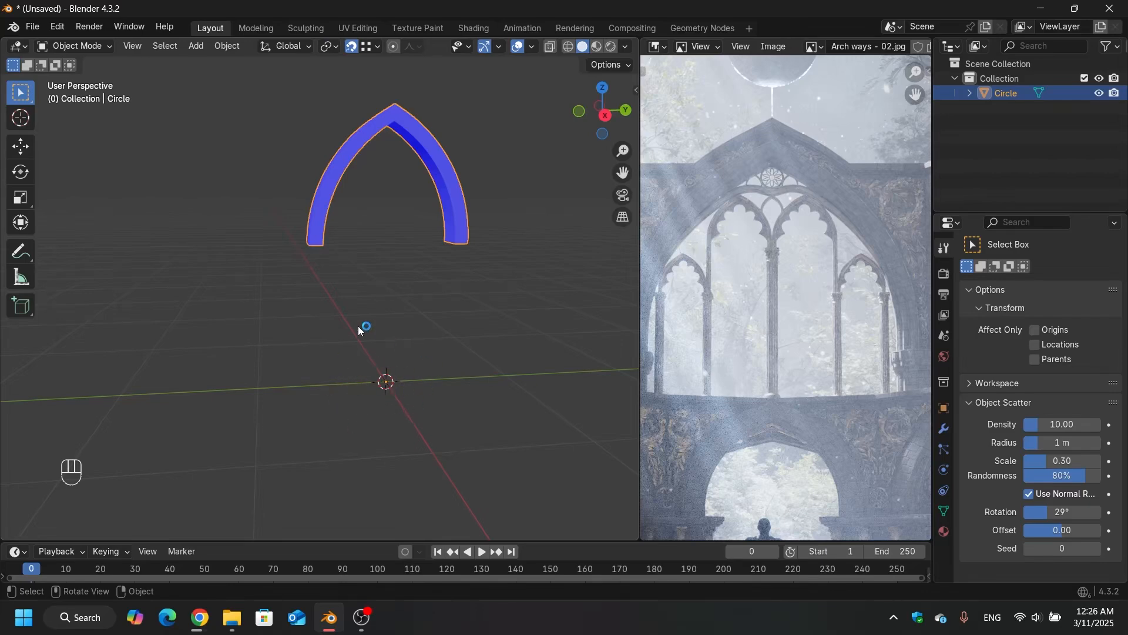
Step: Undo the return to Object Mode and the arch mesh's freehand upward move
middle_drag(360, 330, 339, 388)
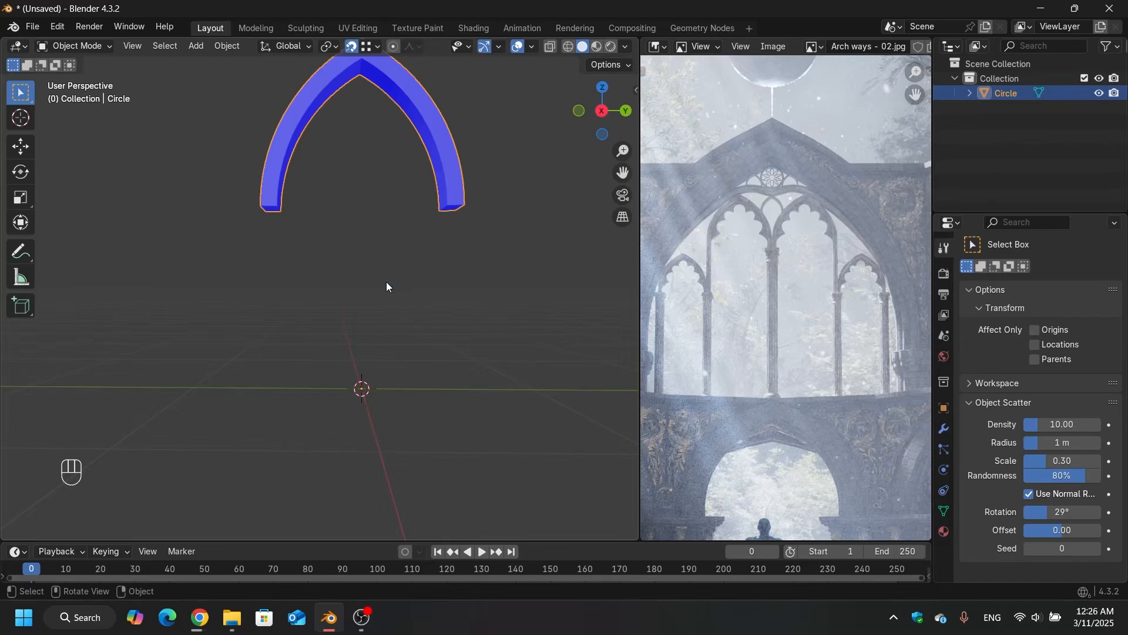
key(ctrl+z)
key(ctrl+z)
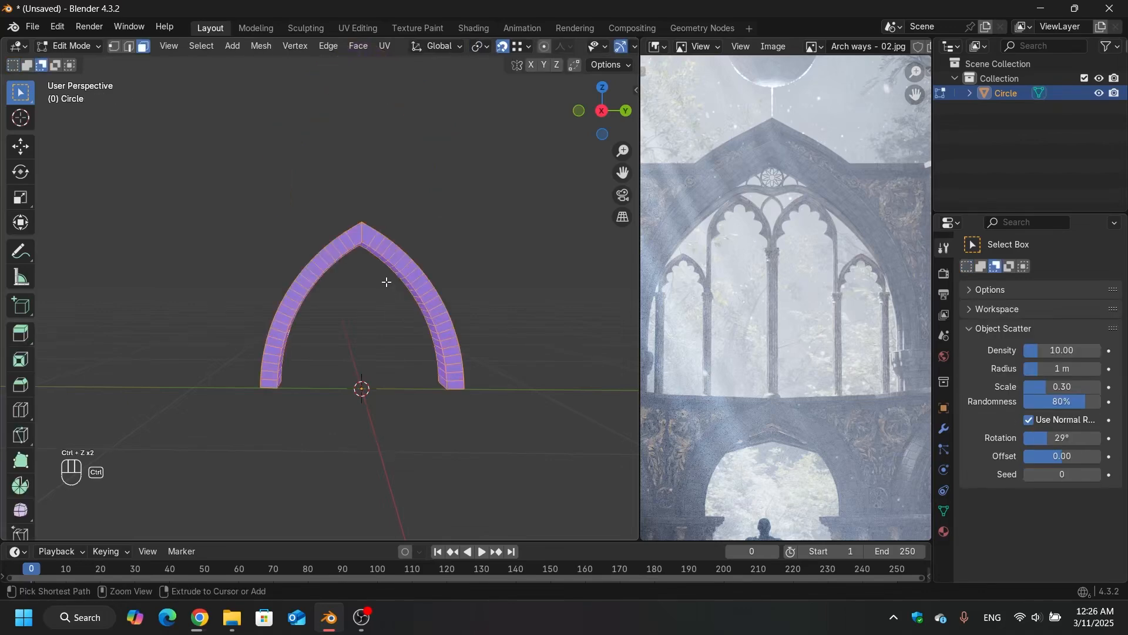
Step: Move the selected arch mesh exactly 1 m up along the Z axis and view its feet in right orthographic view
key(g)
key(z)
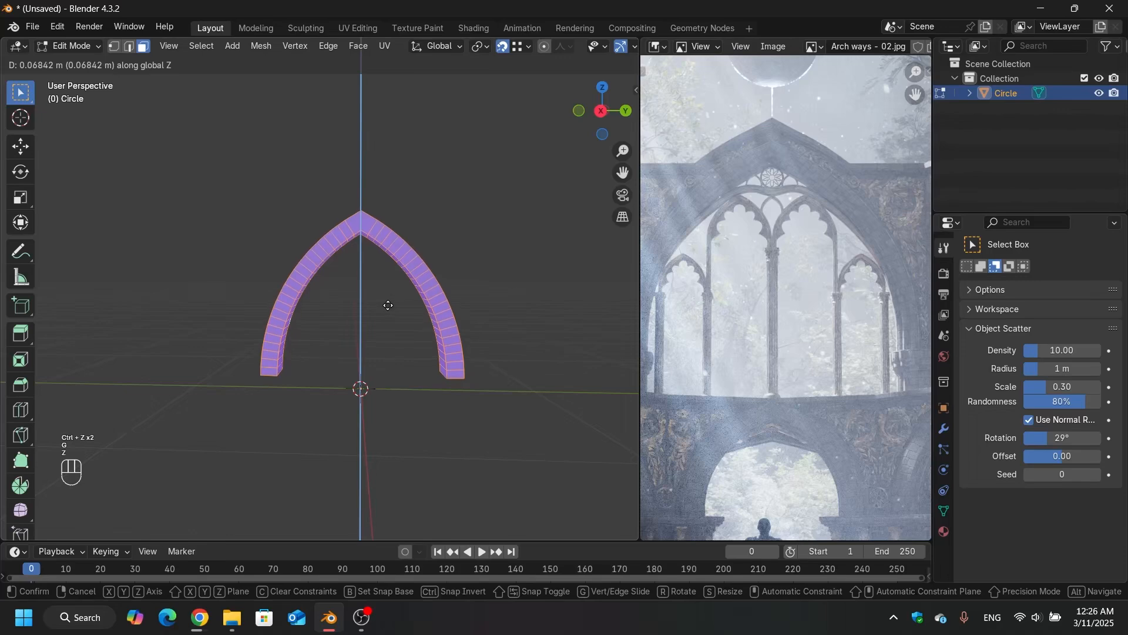
key(KP_1)
key(KP_Enter)
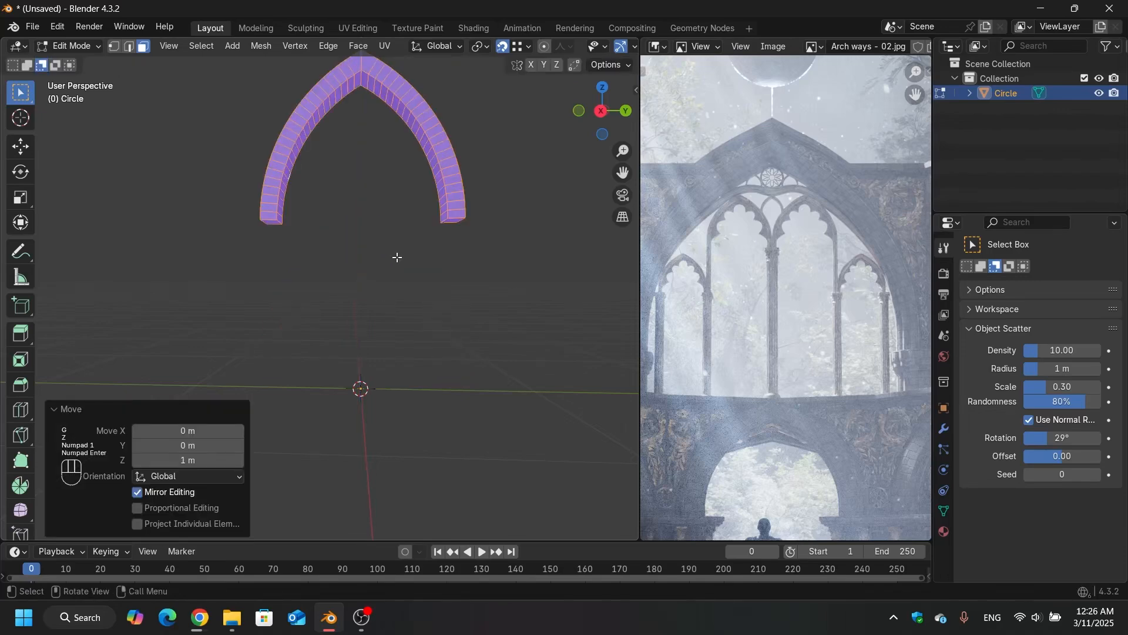
middle_drag(397, 257, 403, 262)
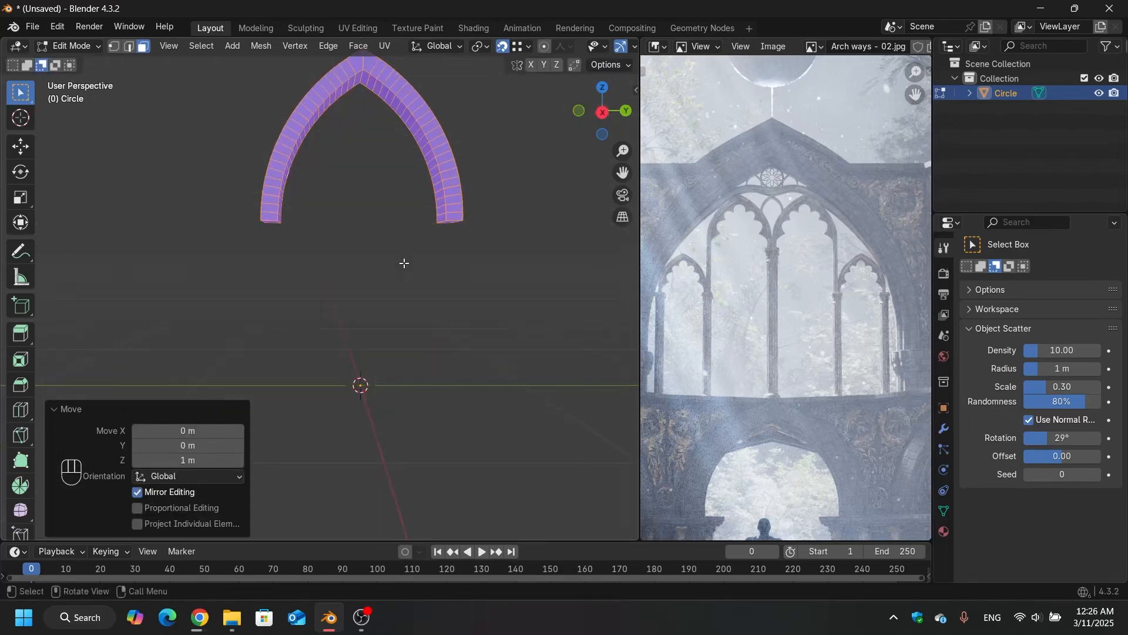
key(KP_3)
scroll(281, 219, up, 3)
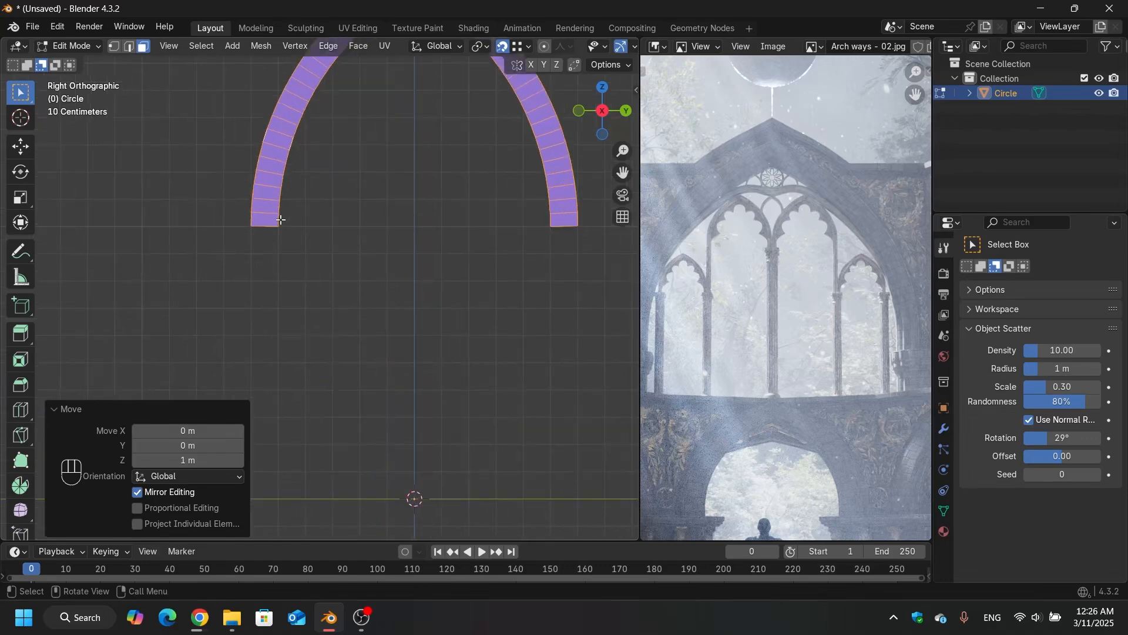
Step: Select the bottom faces of both arch feet with X-ray on and extrude them about 0.047 m downward
scroll(320, 239, down, 4)
key(shift+z)
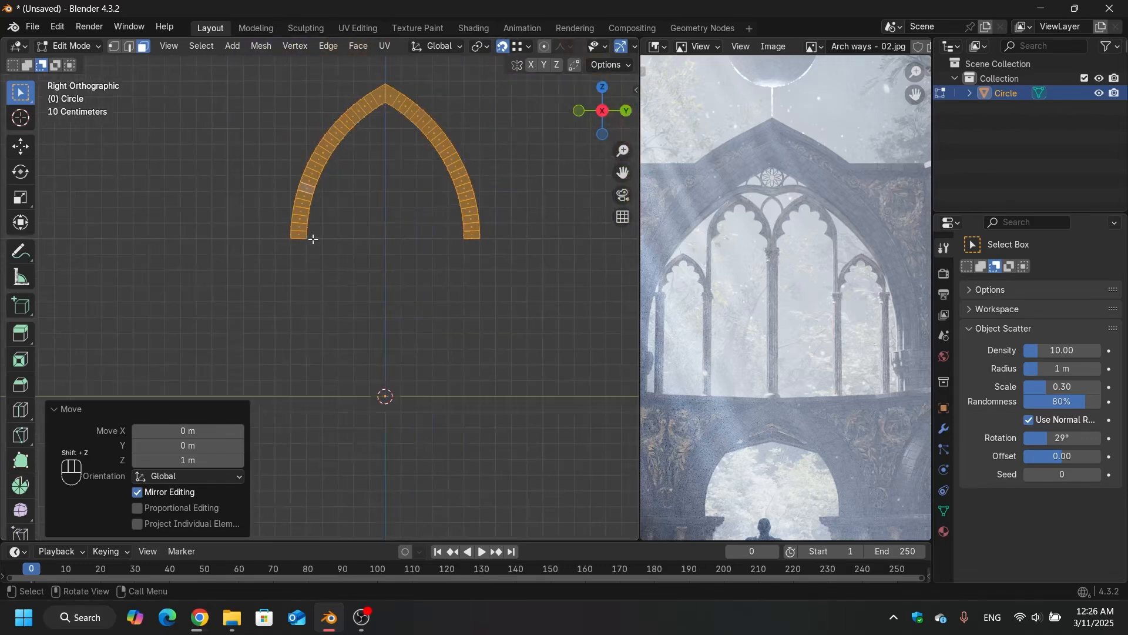
drag(500, 238, 247, 303)
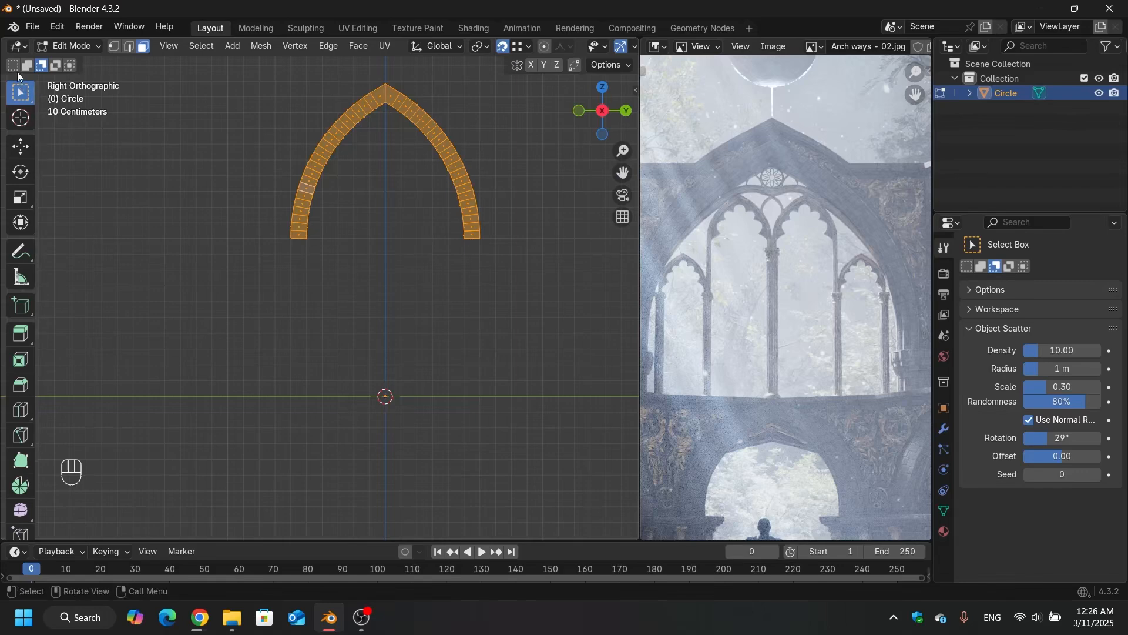
drag(276, 246, 547, 237)
scroll(412, 232, up, 3)
scroll(387, 232, down, 1)
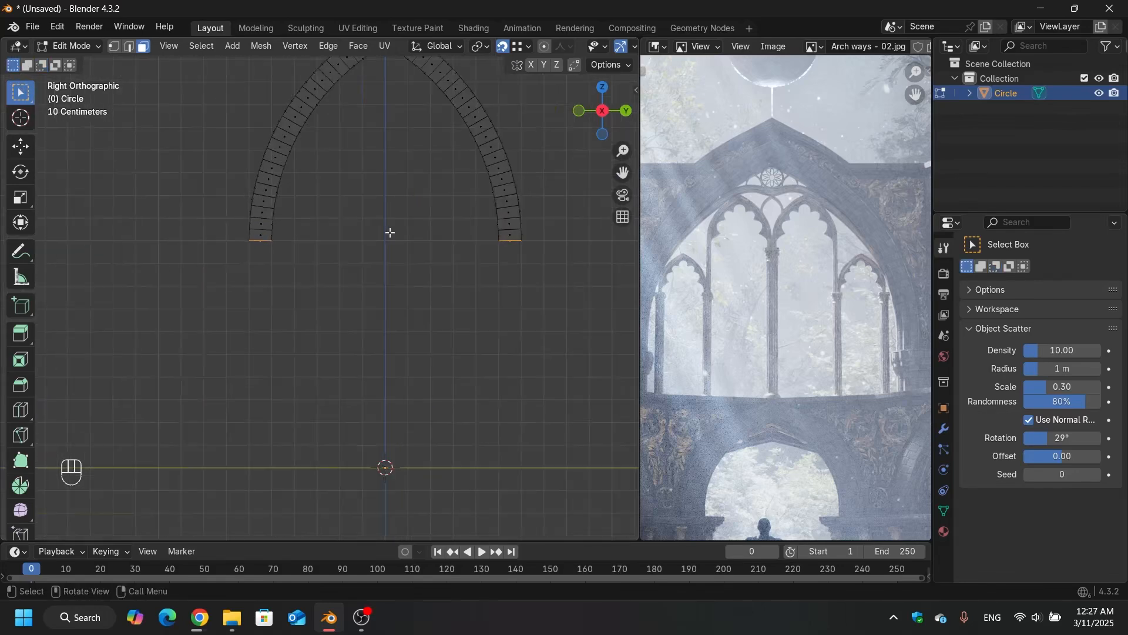
scroll(311, 215, up, 2)
key(e)
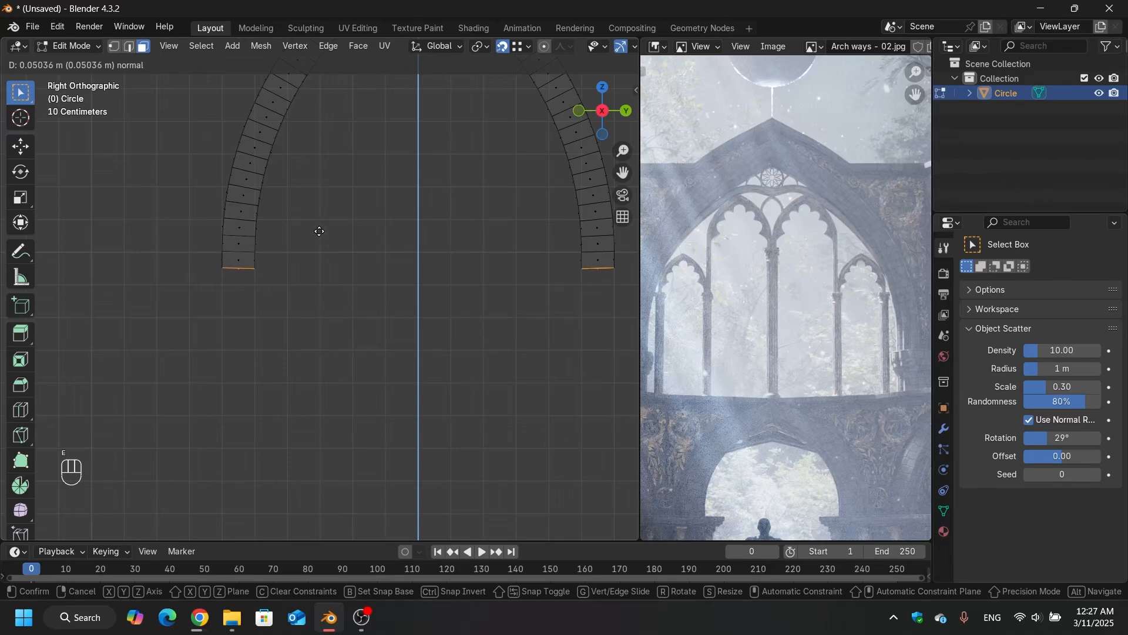
click(322, 230)
scroll(323, 231, down, 2)
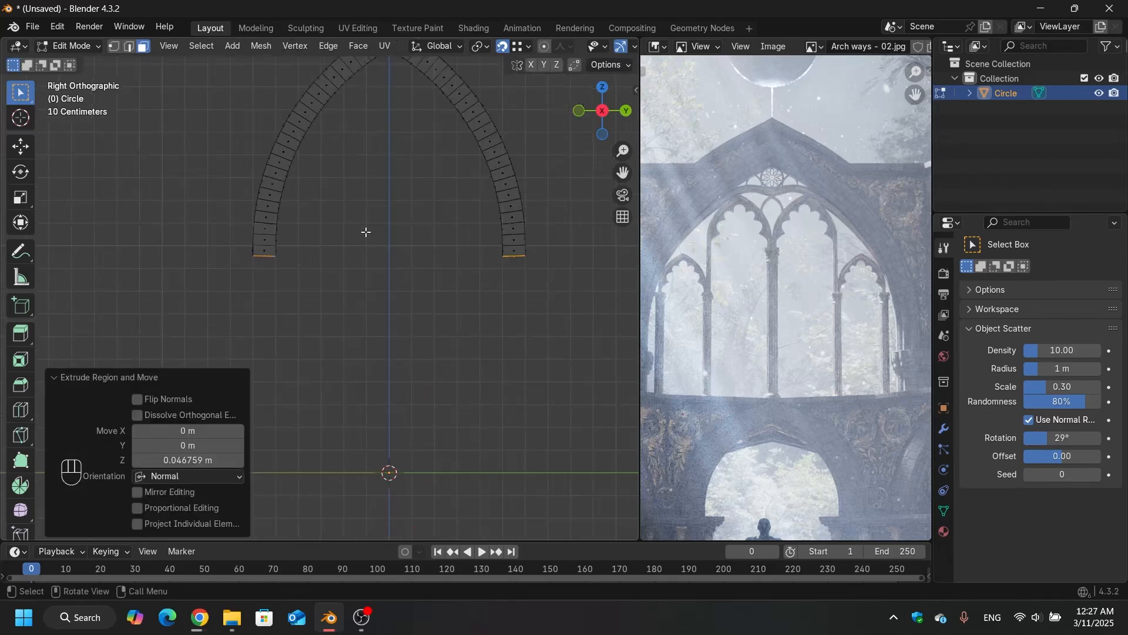
Step: Flatten the selected bottom faces of both feet by scaling them to 0 along the Z axis
scroll(284, 251, up, 1)
scroll(284, 251, up, 3)
scroll(227, 259, up, 8)
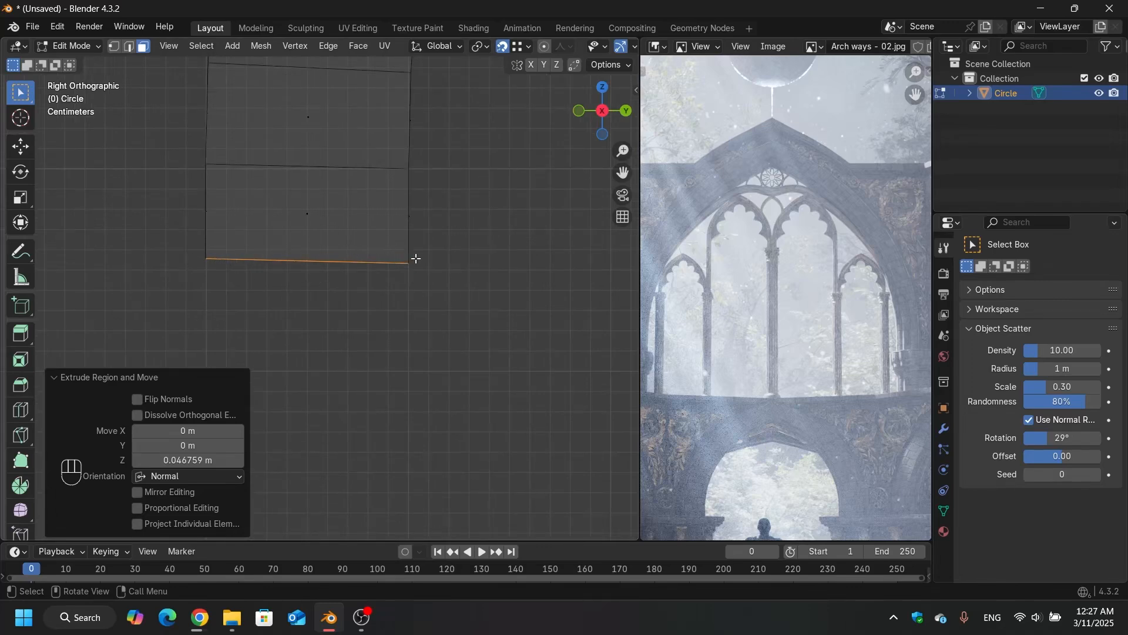
key(s)
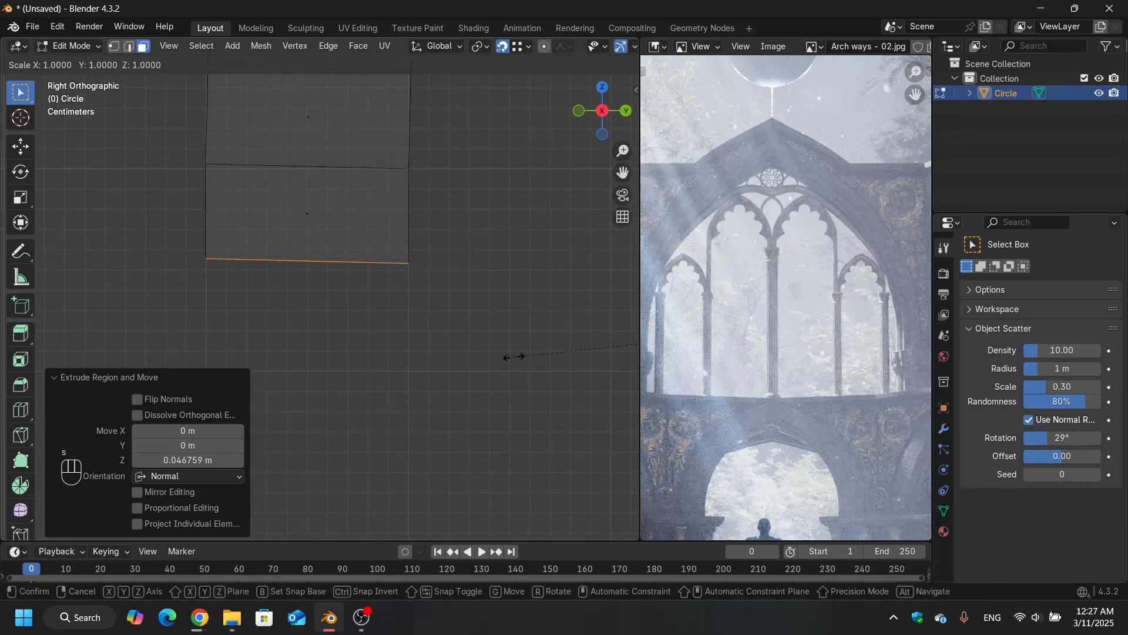
key(z)
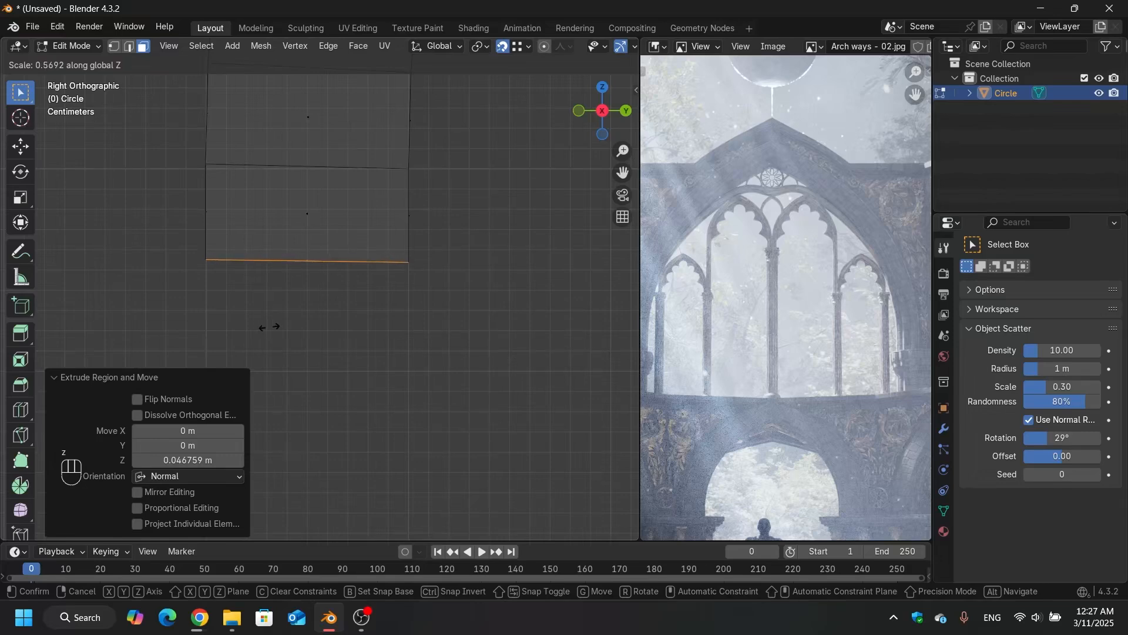
key(KP_0)
key(KP_Enter)
scroll(301, 260, down, 4)
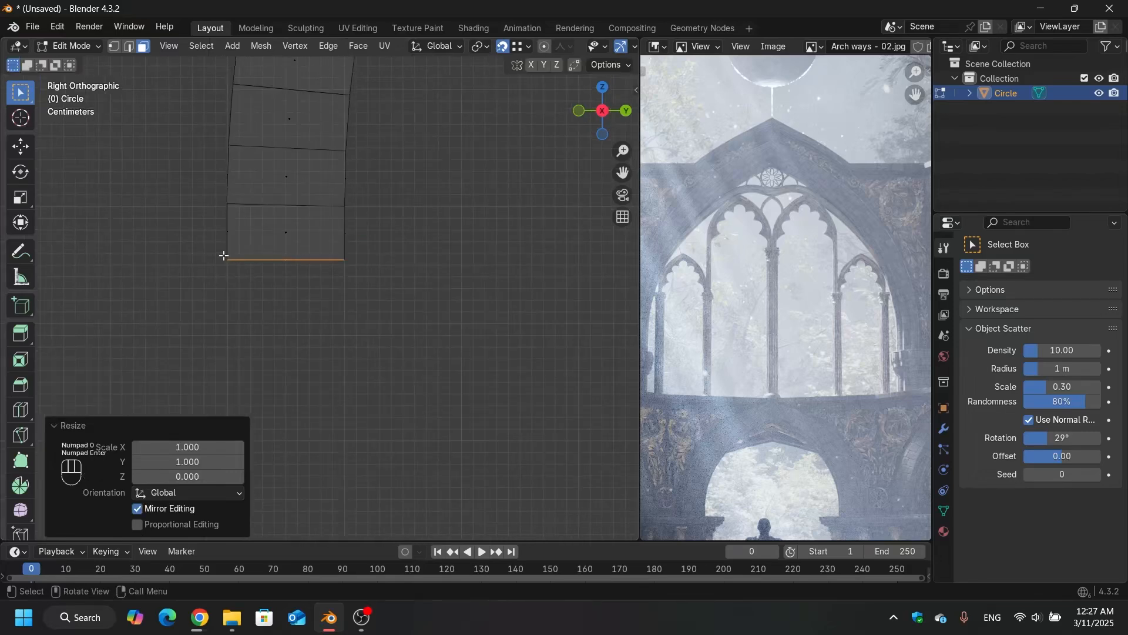
scroll(200, 259, down, 7)
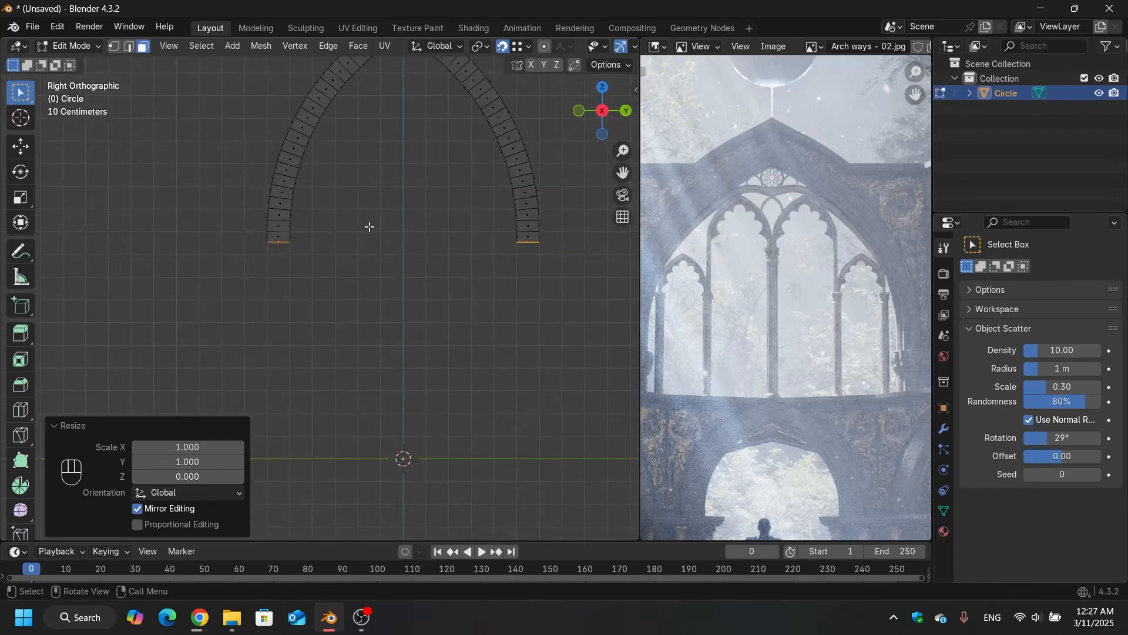
Step: Extrude the flattened feet about 0.95 m down to the ground line to form straight legs
key(e)
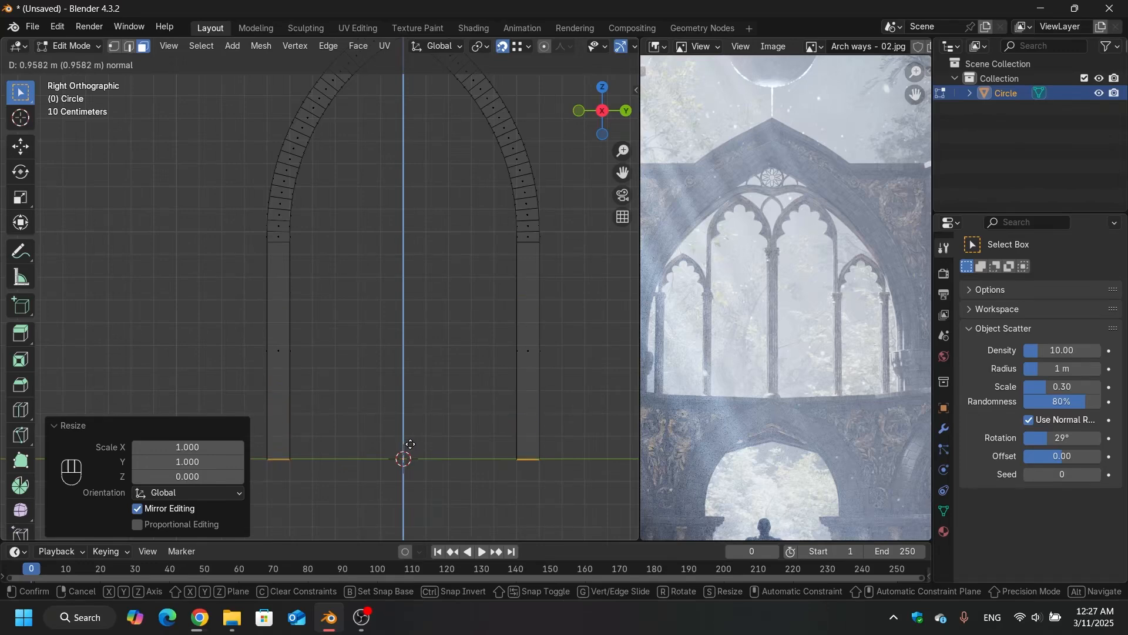
click(414, 443)
scroll(397, 365, down, 2)
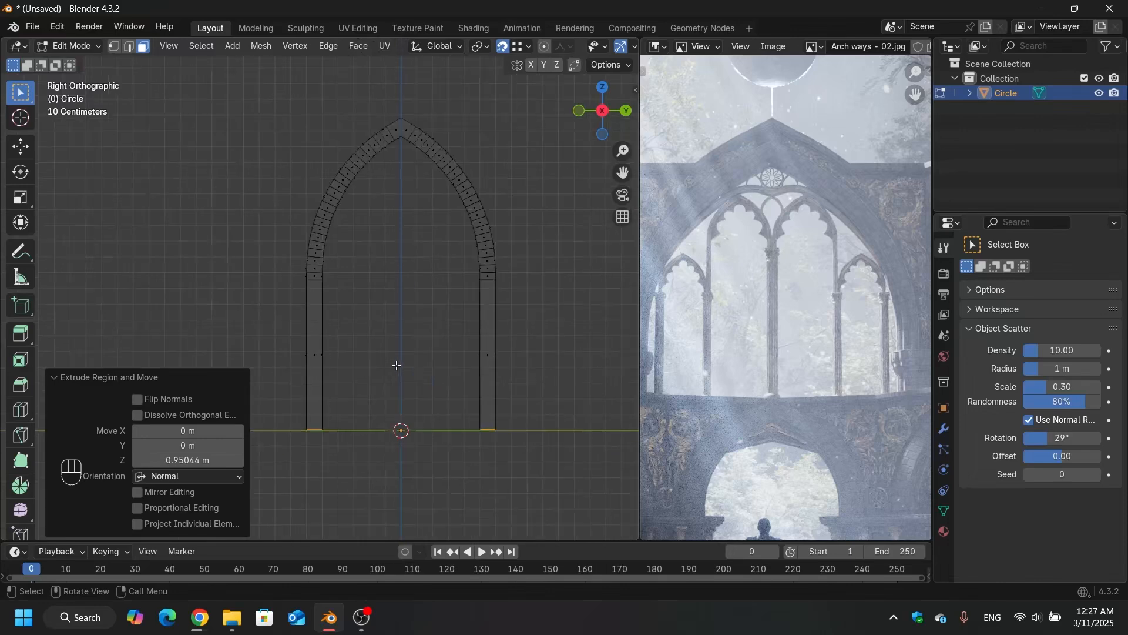
scroll(396, 365, down, 1)
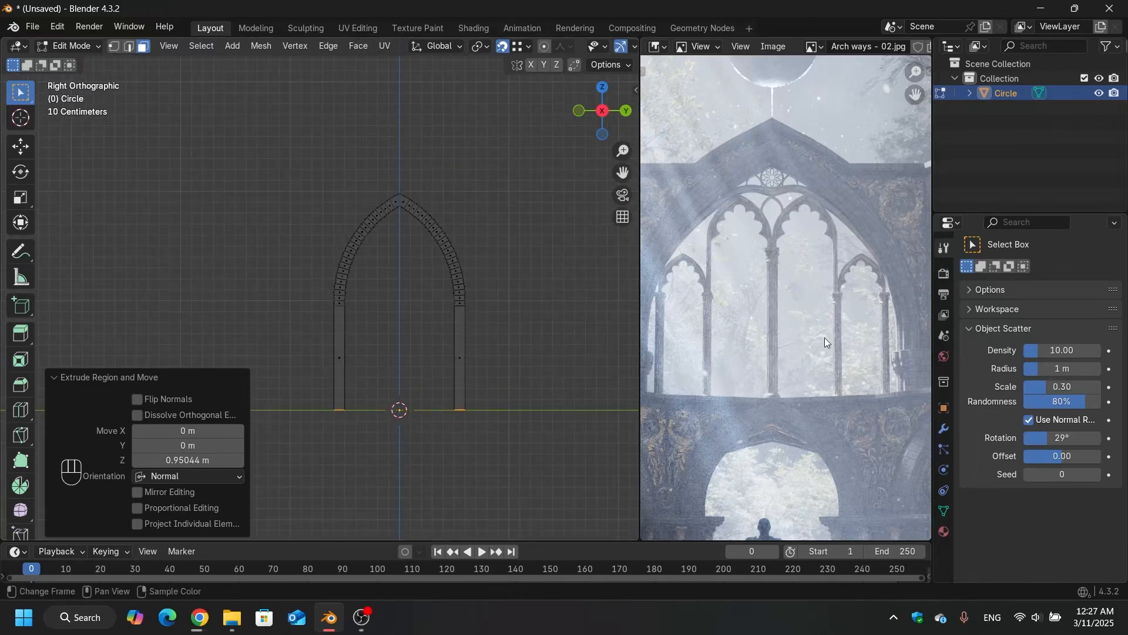
Step: Examine the proportions of the tall window and the lower arched opening in the reference image
scroll(853, 344, down, 3)
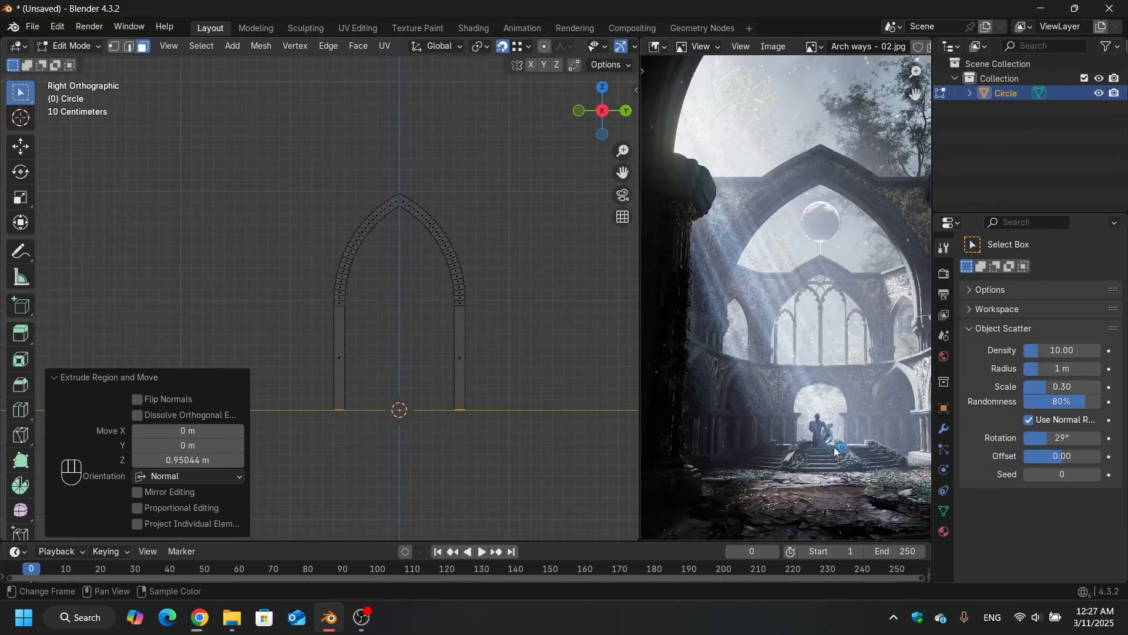
scroll(835, 449, up, 3)
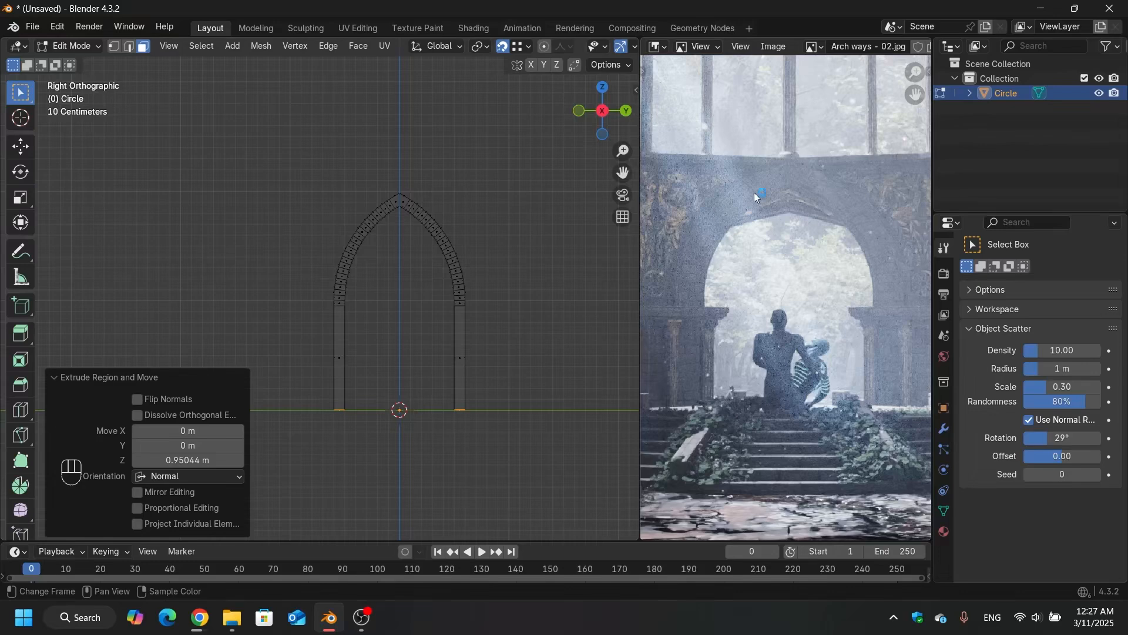
scroll(862, 219, down, 3)
scroll(828, 158, up, 3)
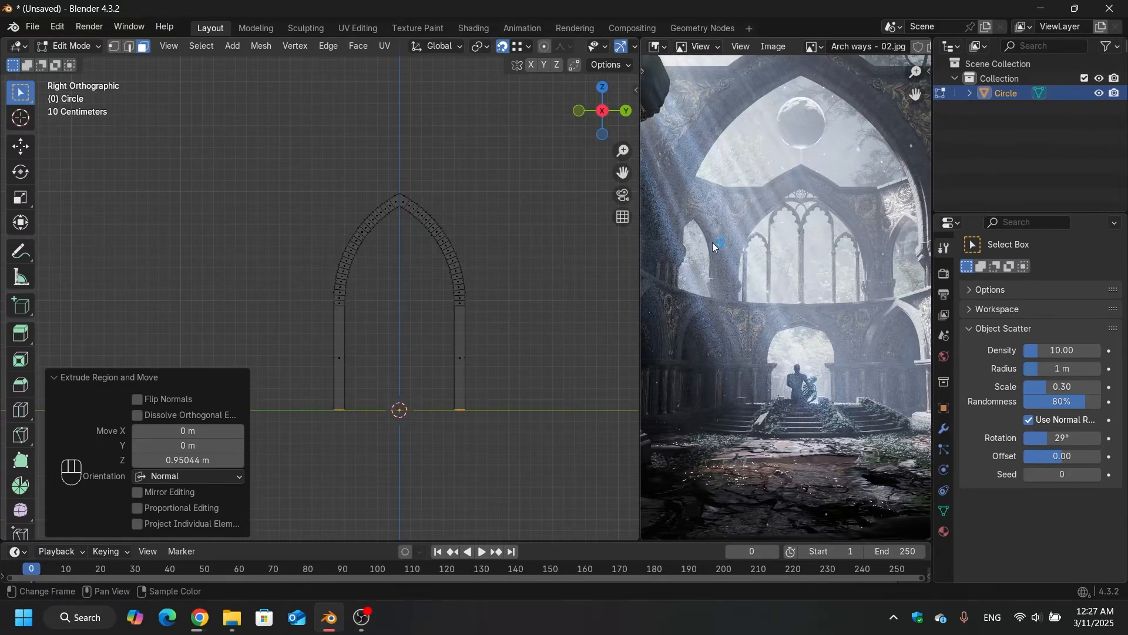
scroll(862, 271, up, 2)
scroll(464, 351, up, 3)
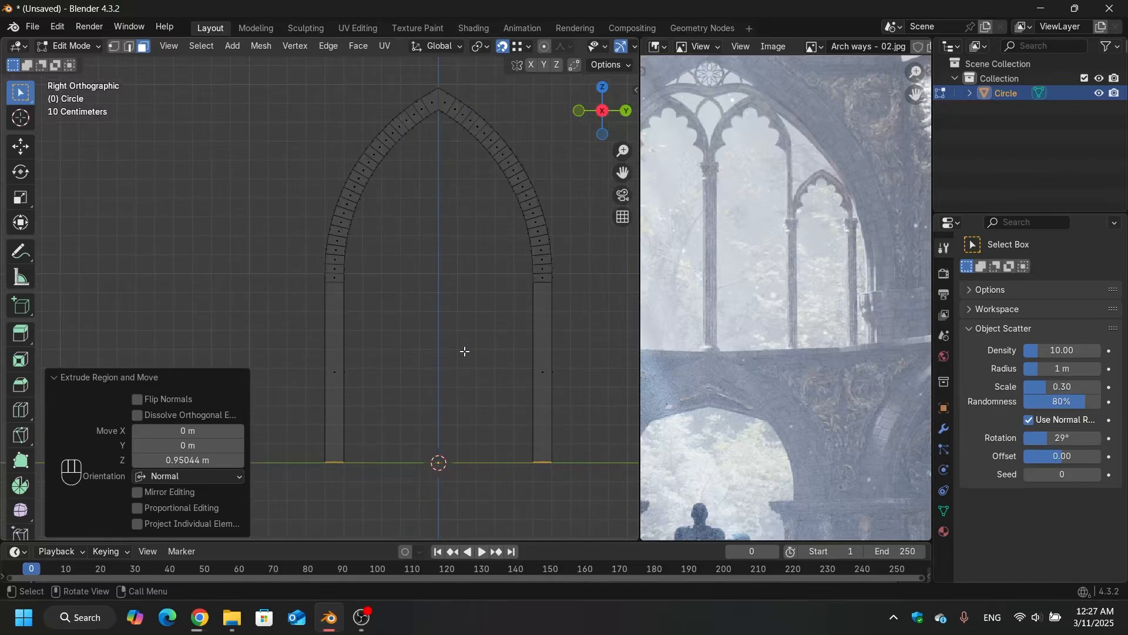
scroll(872, 346, down, 3)
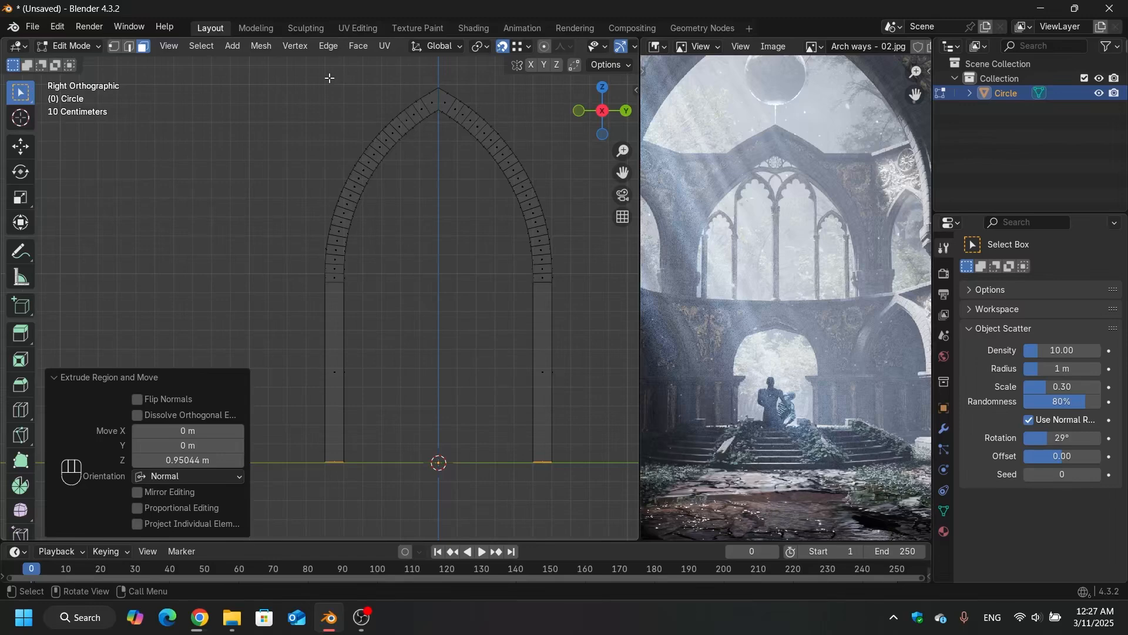
Step: Select the curved upper part of the arch and move it about 0.74 m down along the Z axis, shortening the legs
drag(268, 86, 573, 324)
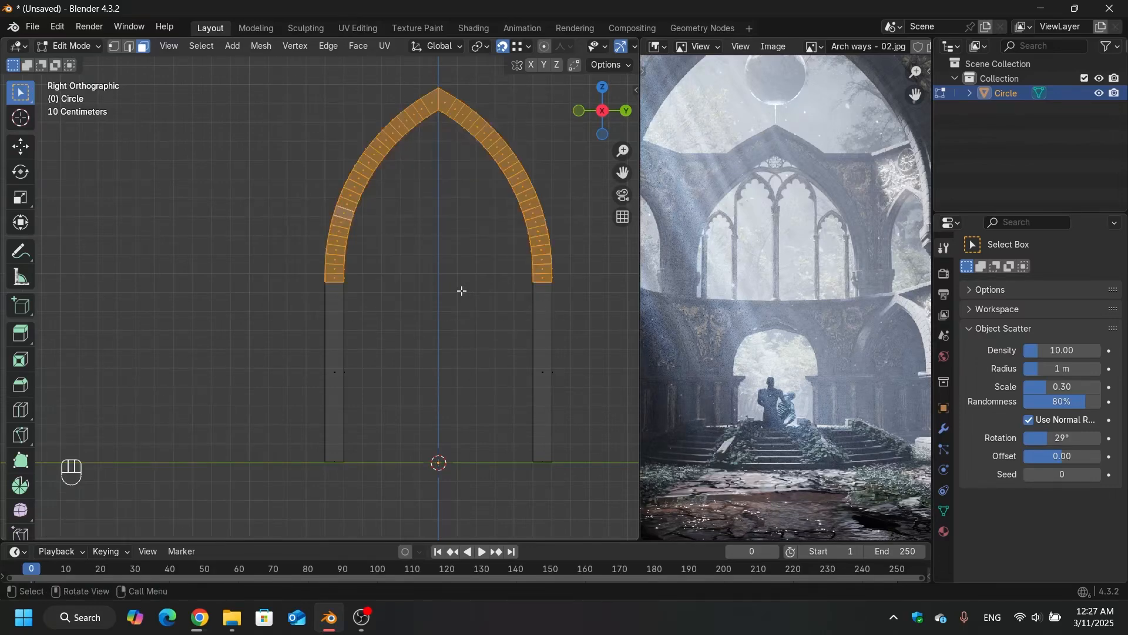
key(g)
key(z)
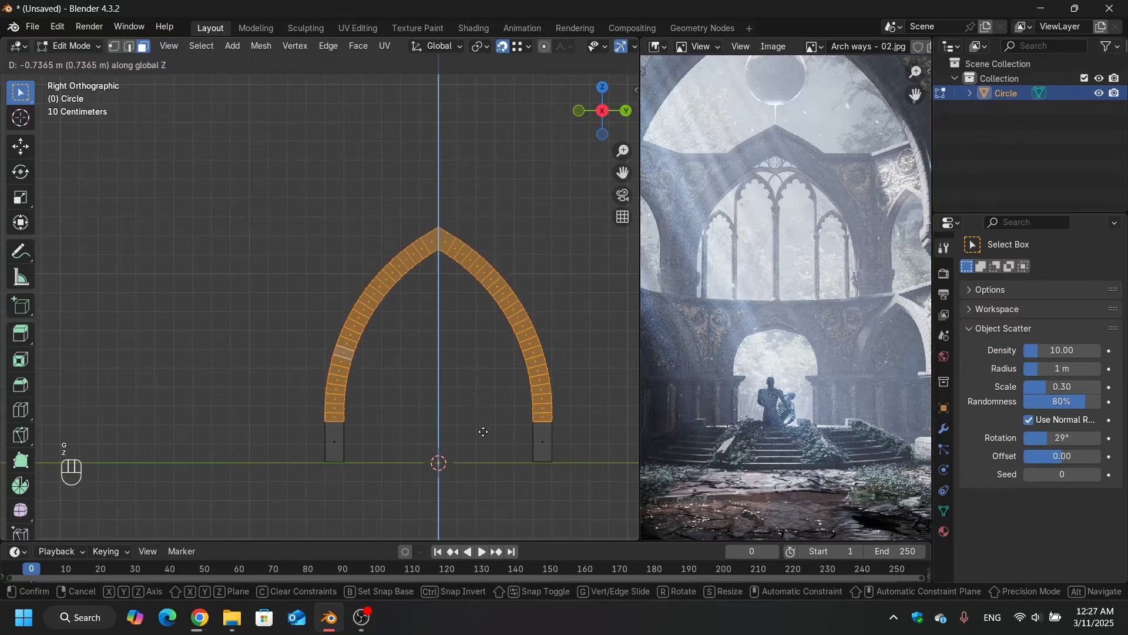
click(483, 430)
Step: Add one centred horizontal loop cut to each of the two straight legs
shift+middle_drag(470, 382, 321, 253)
scroll(307, 252, up, 2)
key(ctrl+r)
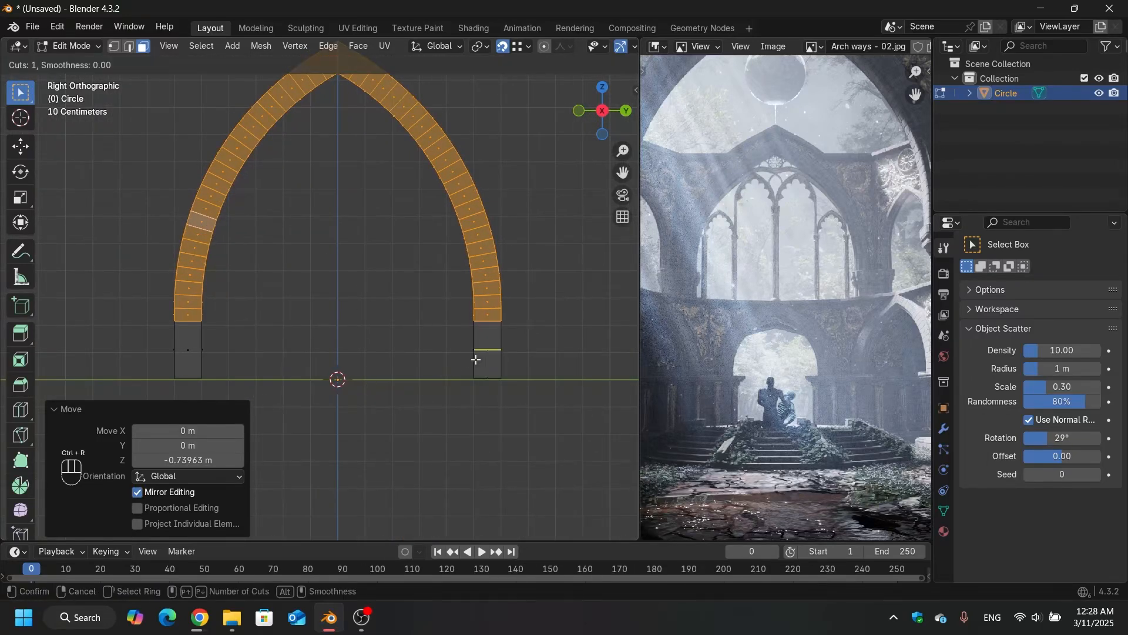
click(479, 356)
right_click(424, 358)
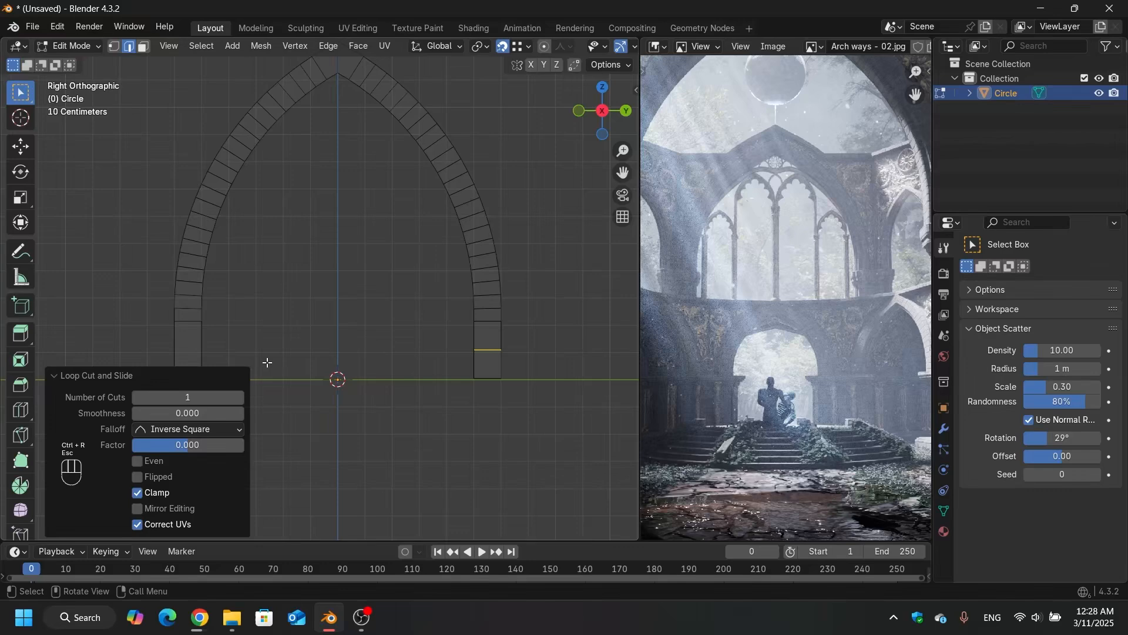
key(ctrl+r)
click(211, 360)
right_click(223, 357)
Step: Delete the faces of the arch half on the negative Y side and turn X-ray off
middle_drag(255, 339, 277, 134)
middle_drag(396, 258, 255, 174)
drag(220, 169, 355, 434)
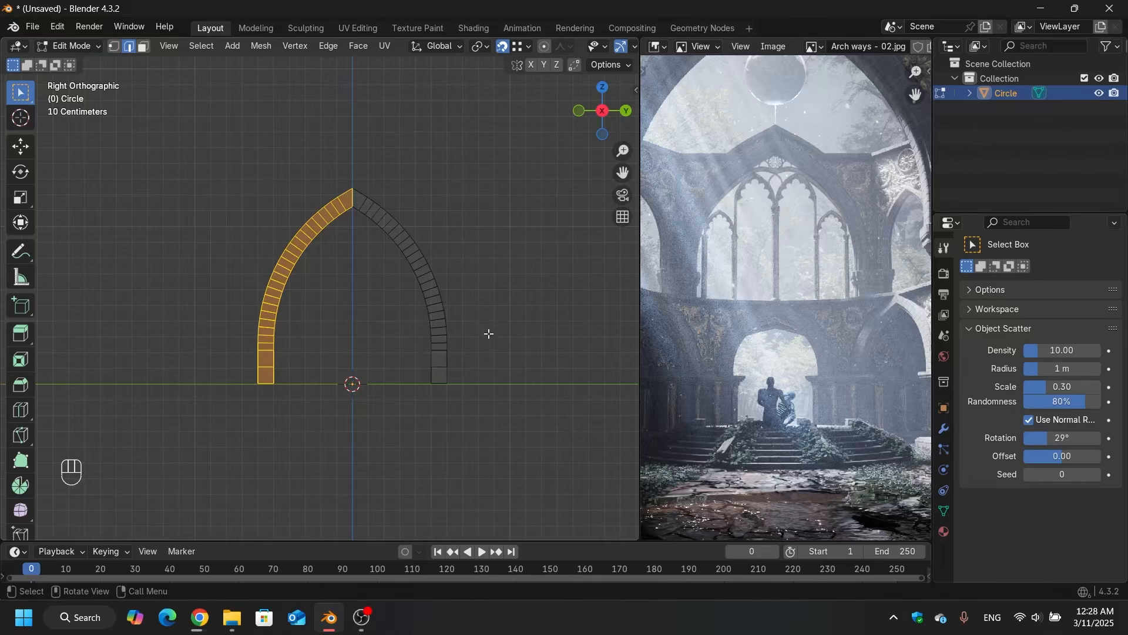
key(x)
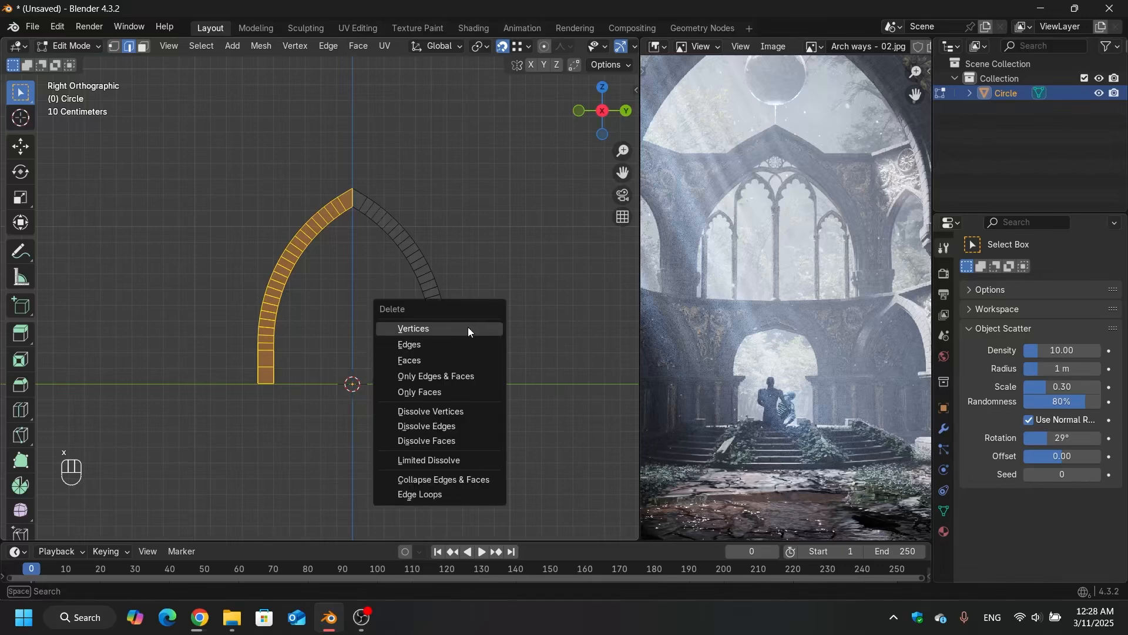
click(418, 360)
middle_drag(376, 242, 383, 194)
key(shift+z)
scroll(382, 217, up, 3)
scroll(385, 218, down, 3)
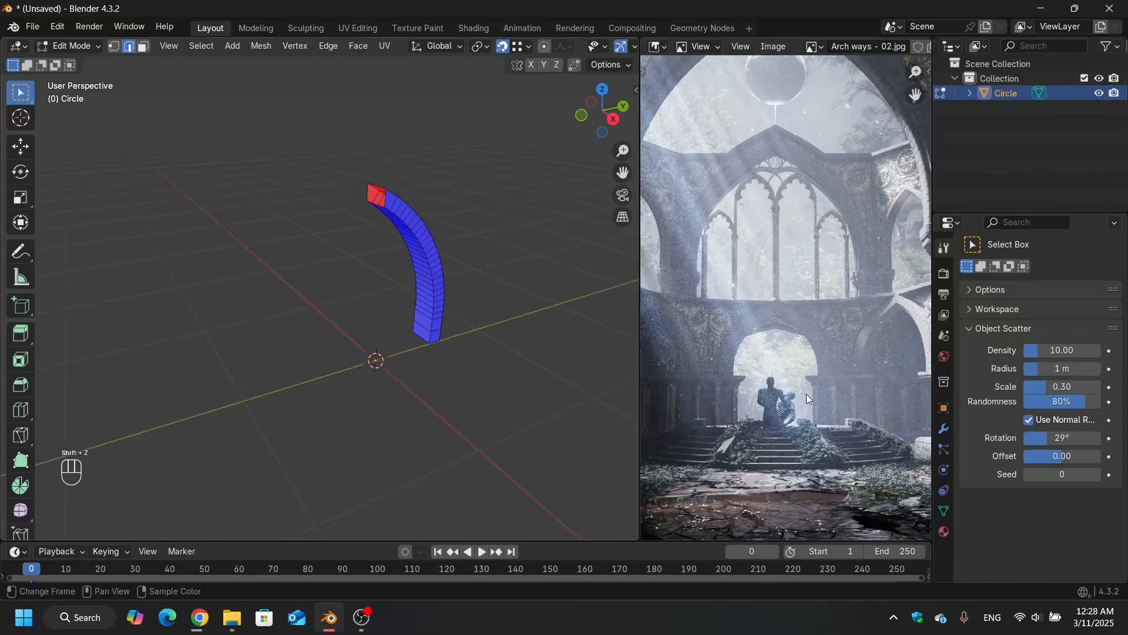
Step: Add a Mirror modifier to the half arch, enable its Y axis, disable X, and return to Object Mode
click(944, 428)
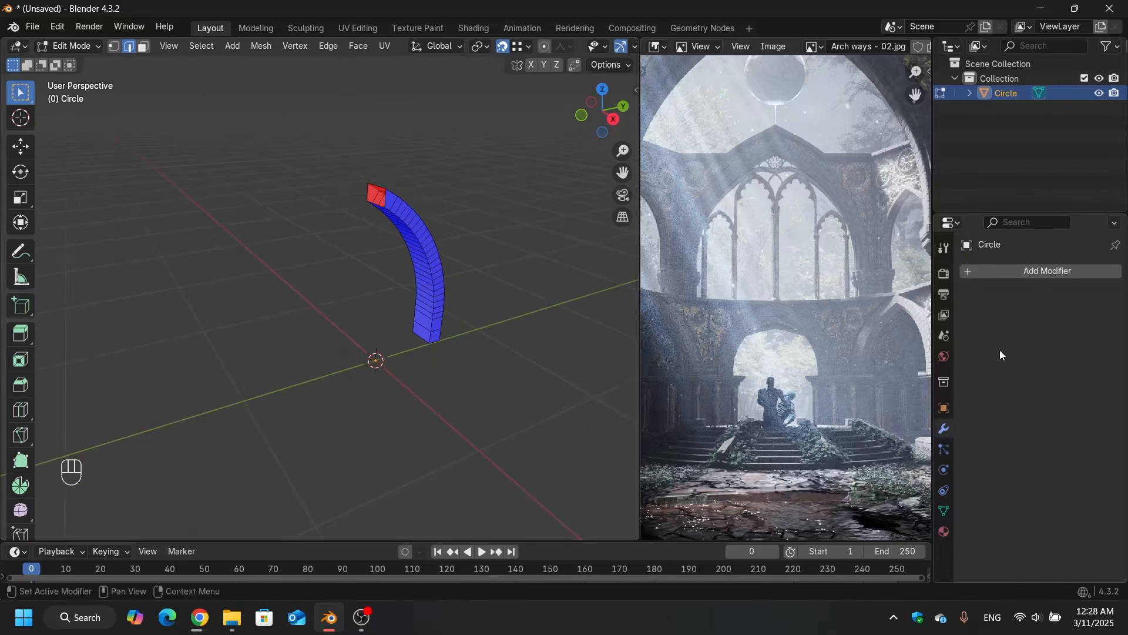
click(1023, 273)
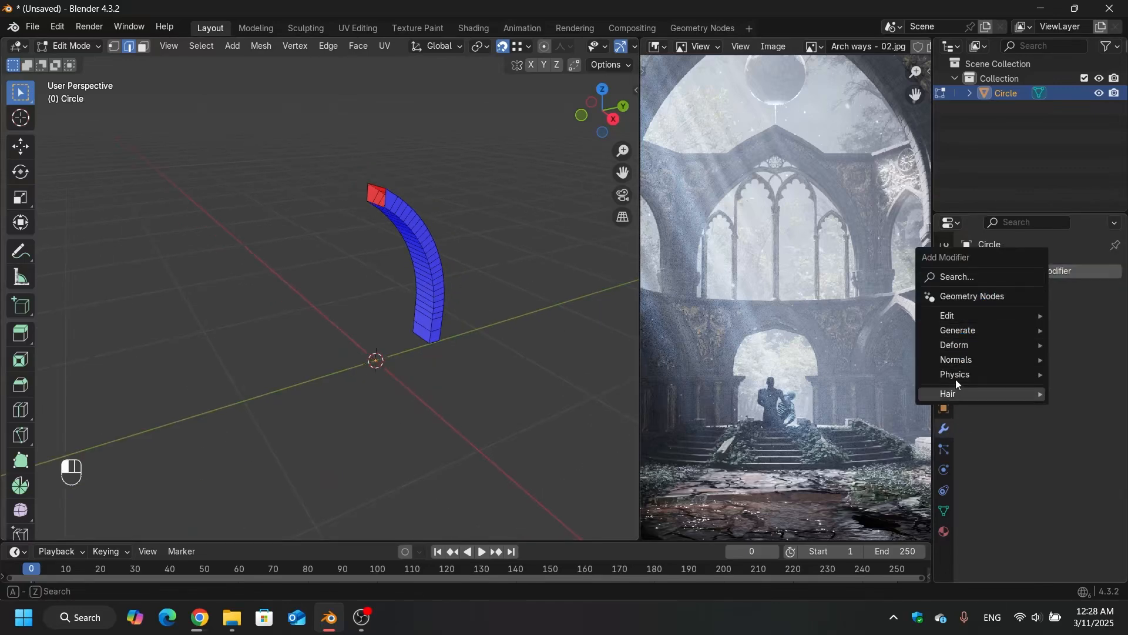
click(967, 277)
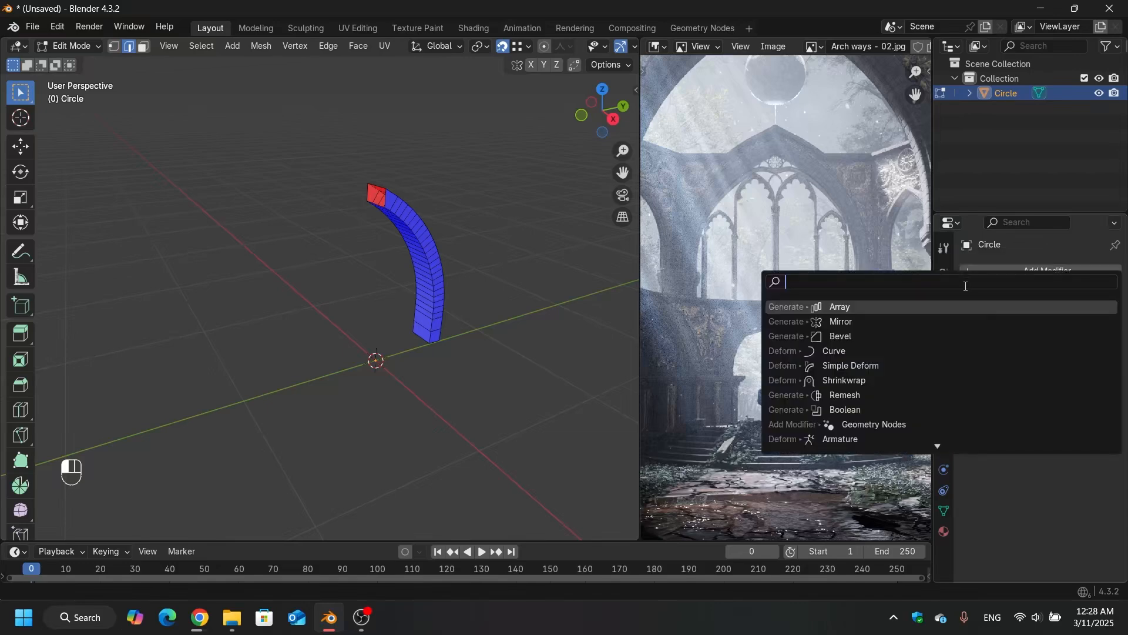
click(932, 321)
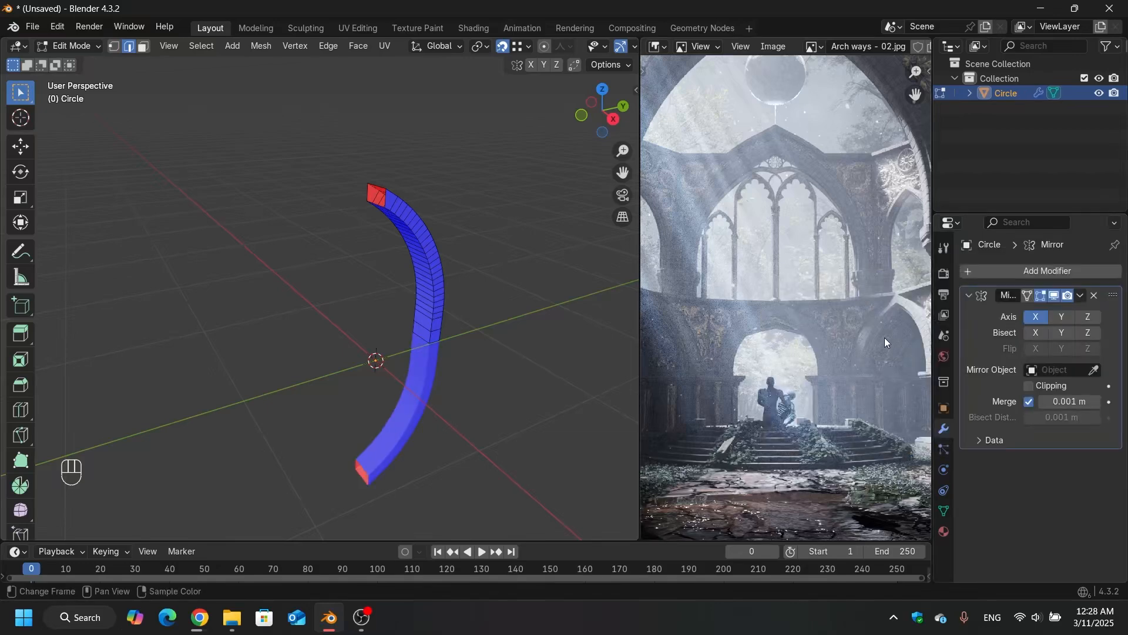
click(1061, 317)
click(1035, 319)
middle_drag(491, 319, 436, 254)
key(Tab)
scroll(436, 254, down, 2)
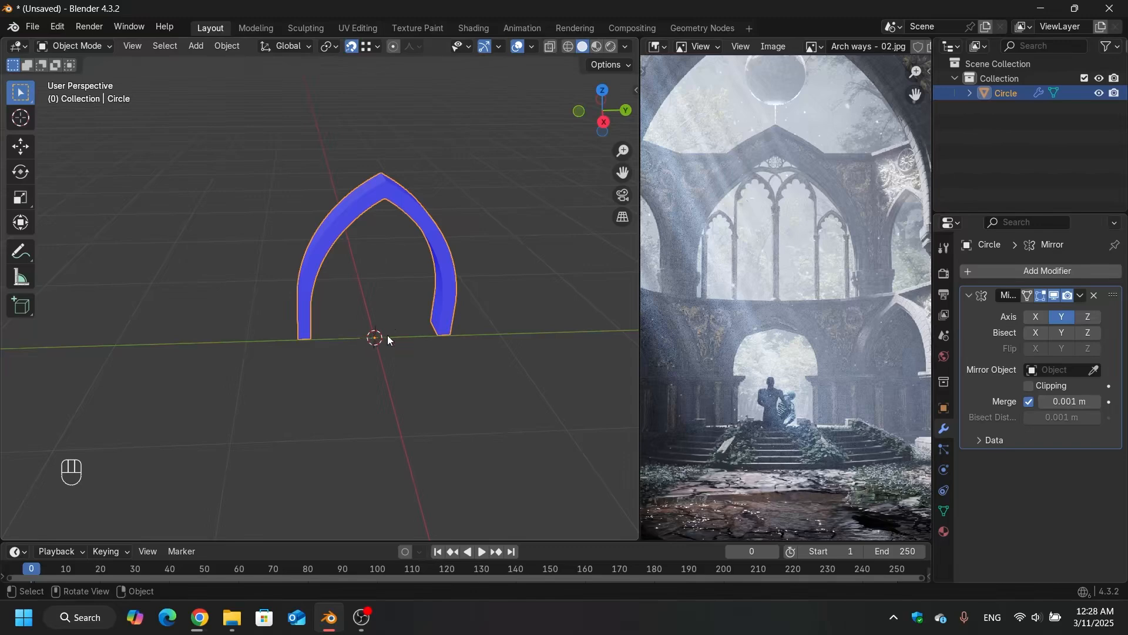
scroll(386, 335, up, 2)
scroll(365, 330, down, 2)
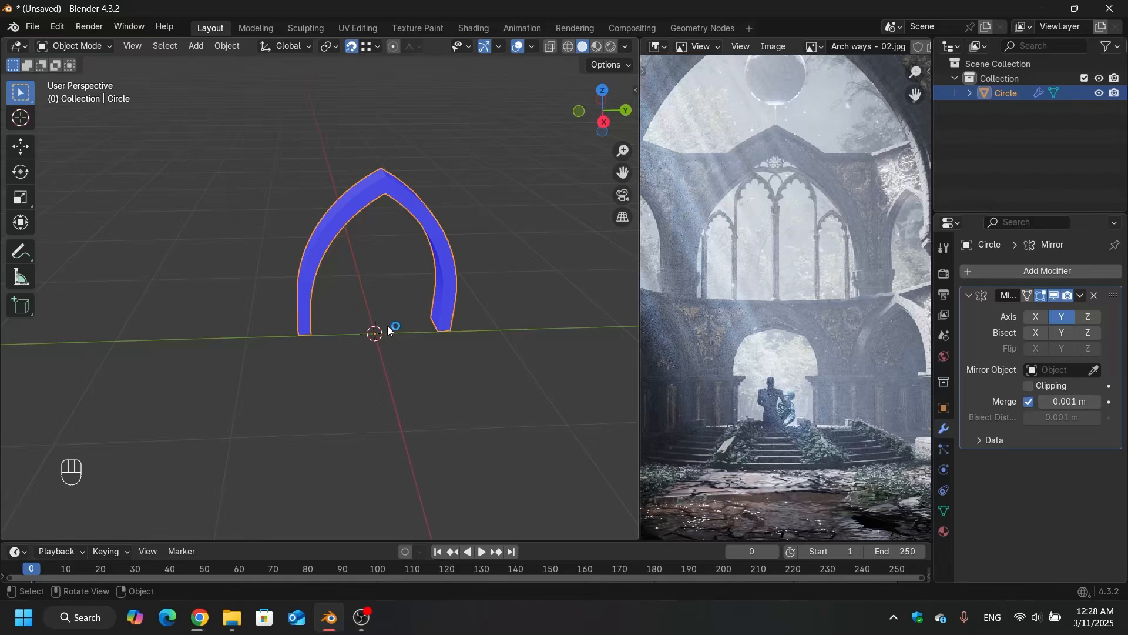
middle_drag(387, 326, 396, 290)
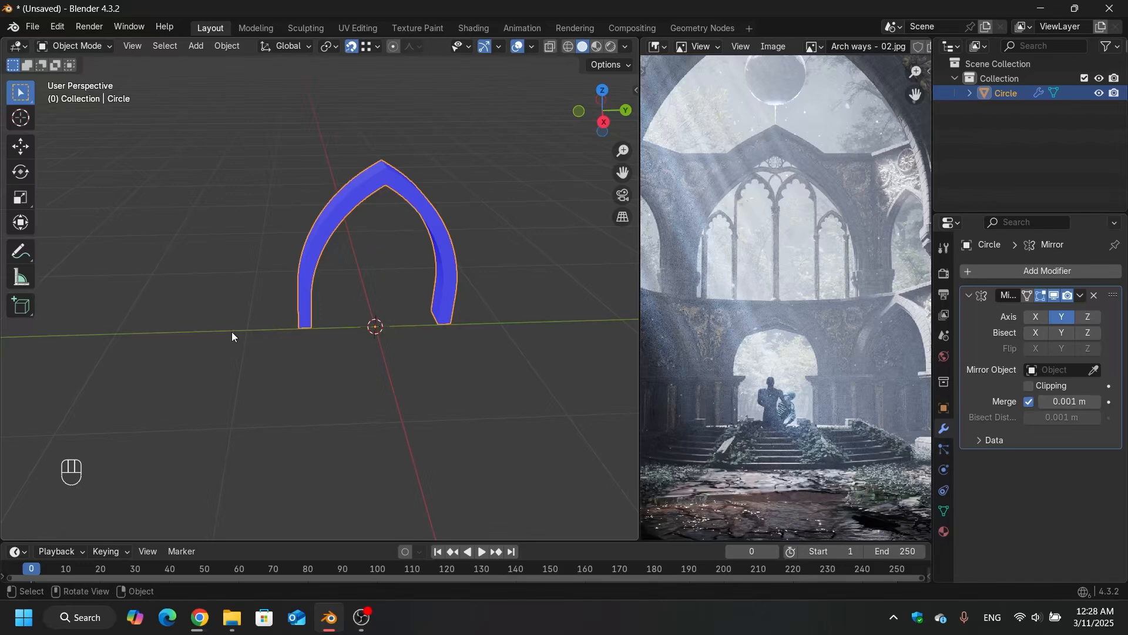
Step: Add a Plain Axes empty and move it about 1.18 m in the negative Y direction, away from the arch
key(shift+a)
mouse_move(273, 312)
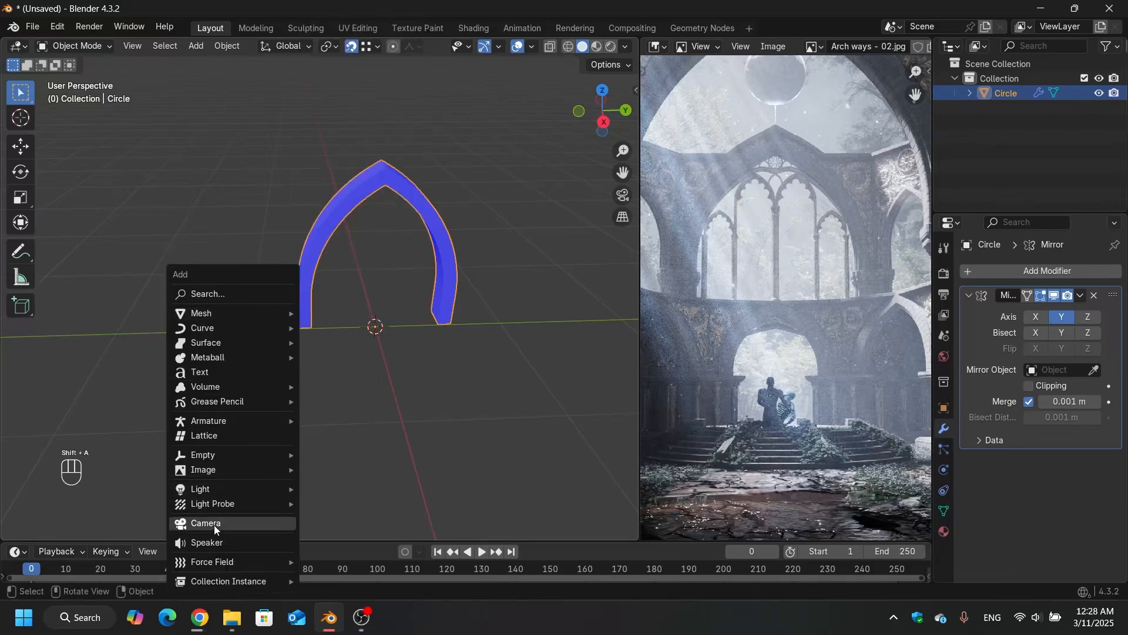
click(196, 182)
key(shift+a)
mouse_move(151, 347)
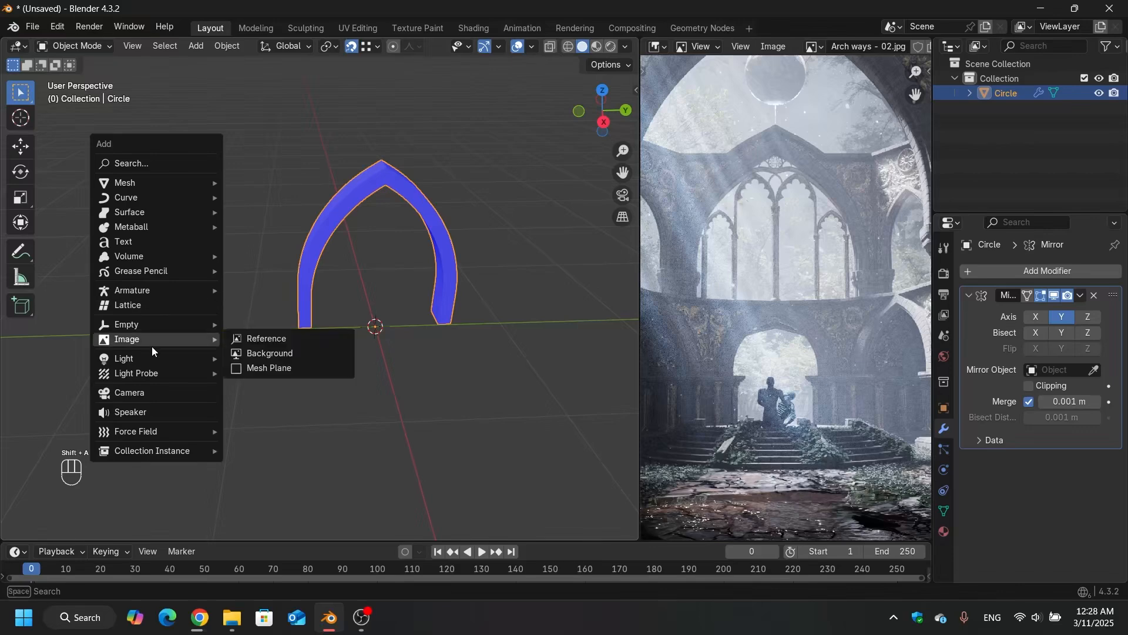
mouse_move(152, 324)
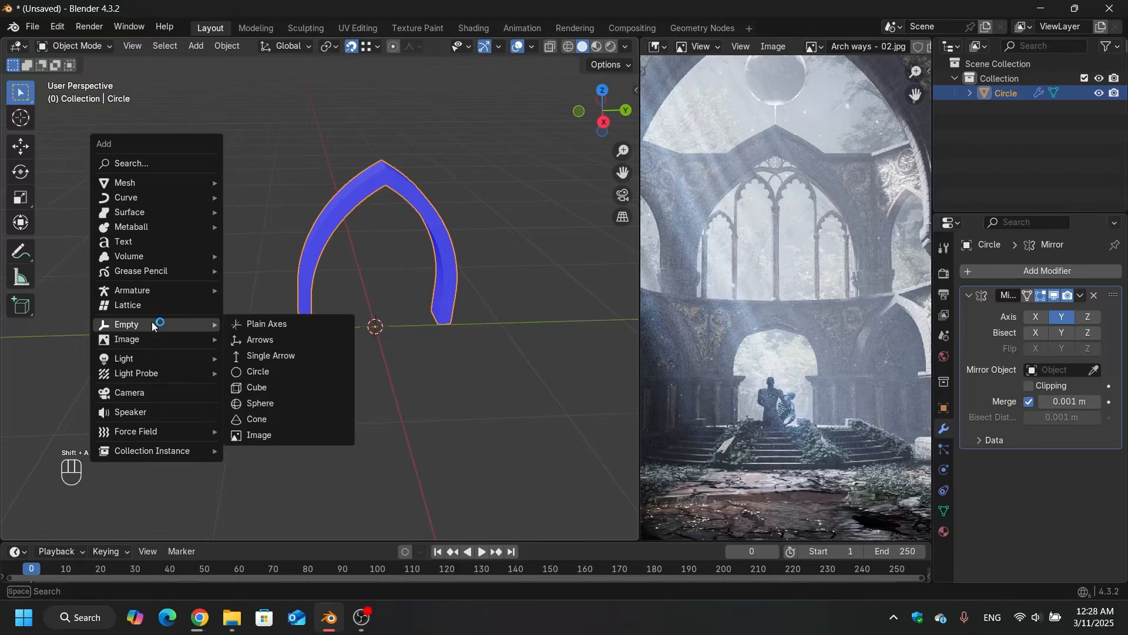
click(298, 325)
key(g)
key(y)
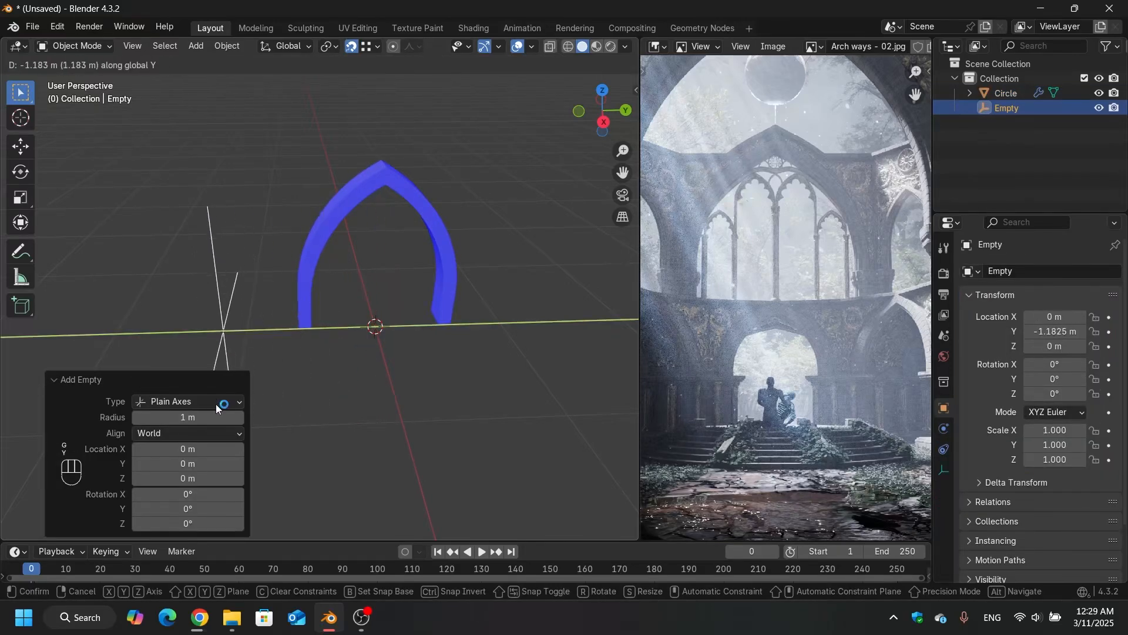
click(281, 283)
Step: Set the empty as the mirror object of the arch's Mirror modifier
shift+middle_drag(261, 284, 466, 241)
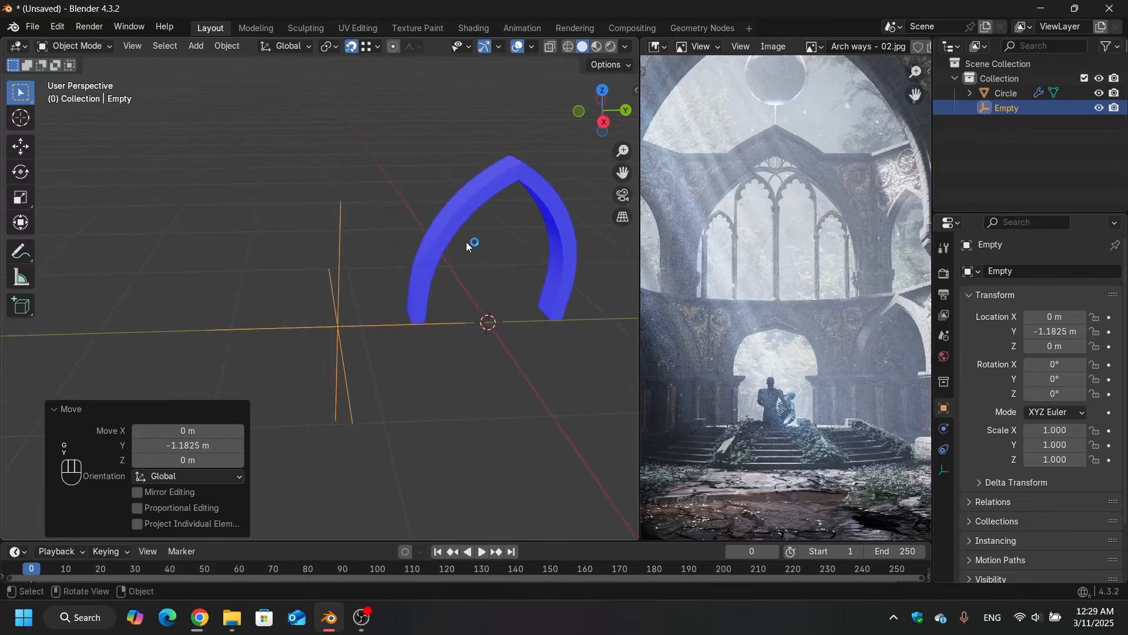
click(545, 213)
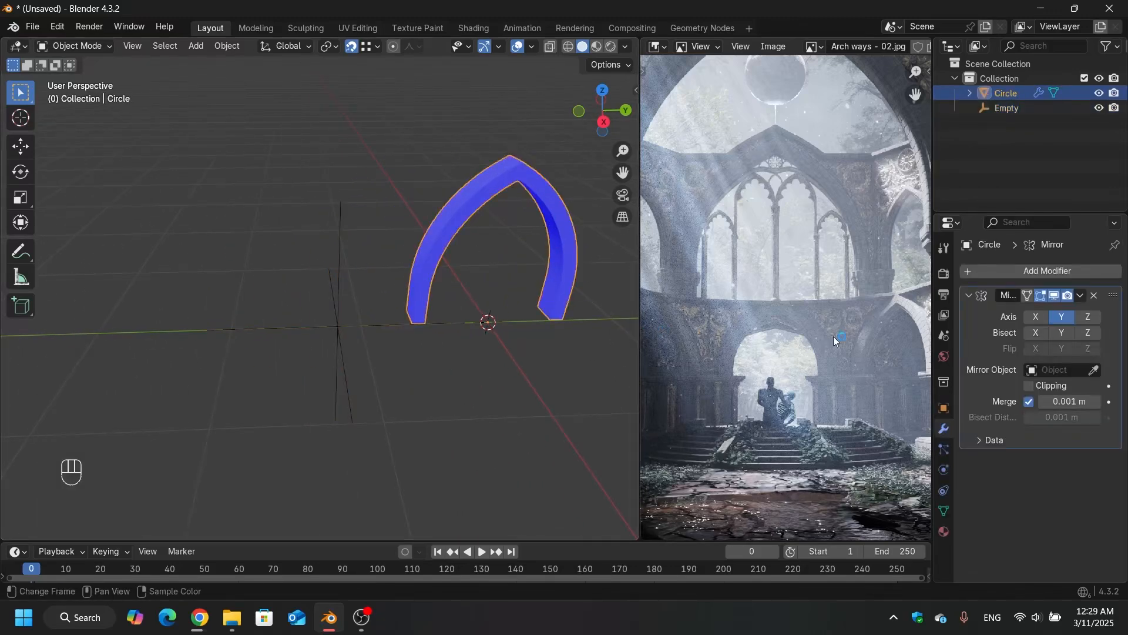
click(1094, 369)
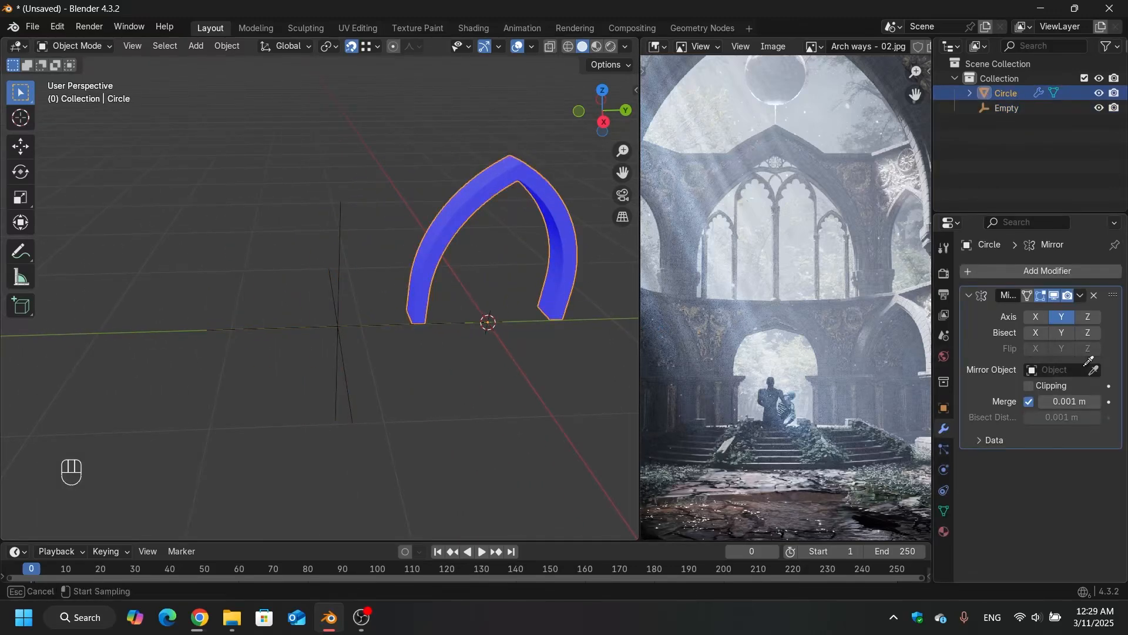
click(344, 261)
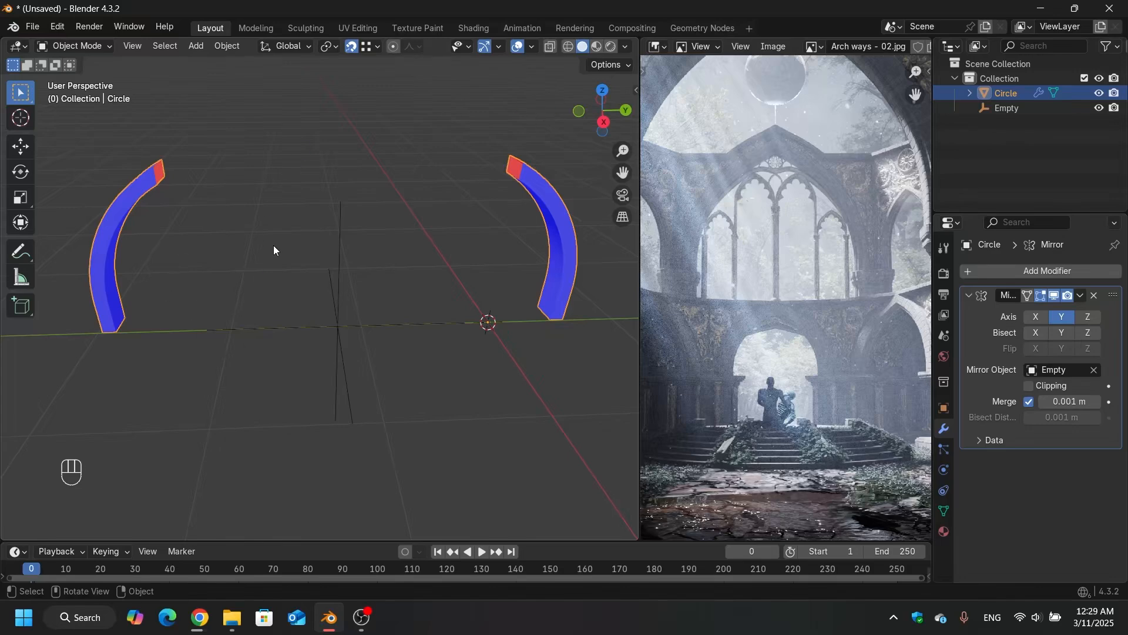
Step: Undo the mirror object assignment, the empty's move and the empty itself
key(ctrl+z)
key(ctrl+z)
key(ctrl+z)
key(ctrl+z)
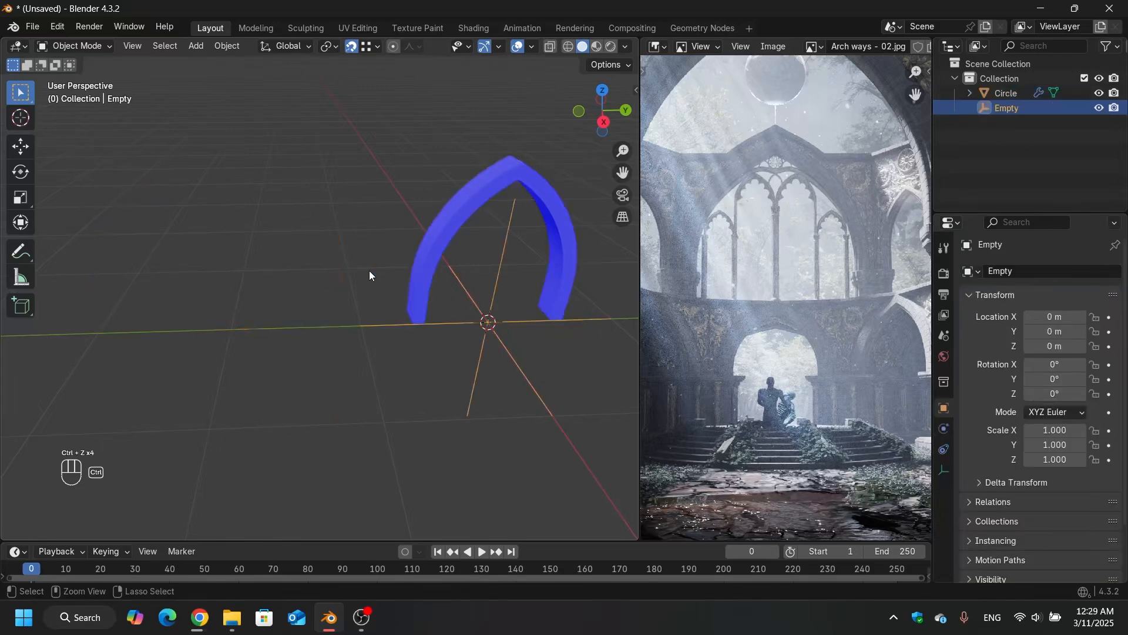
key(ctrl+z)
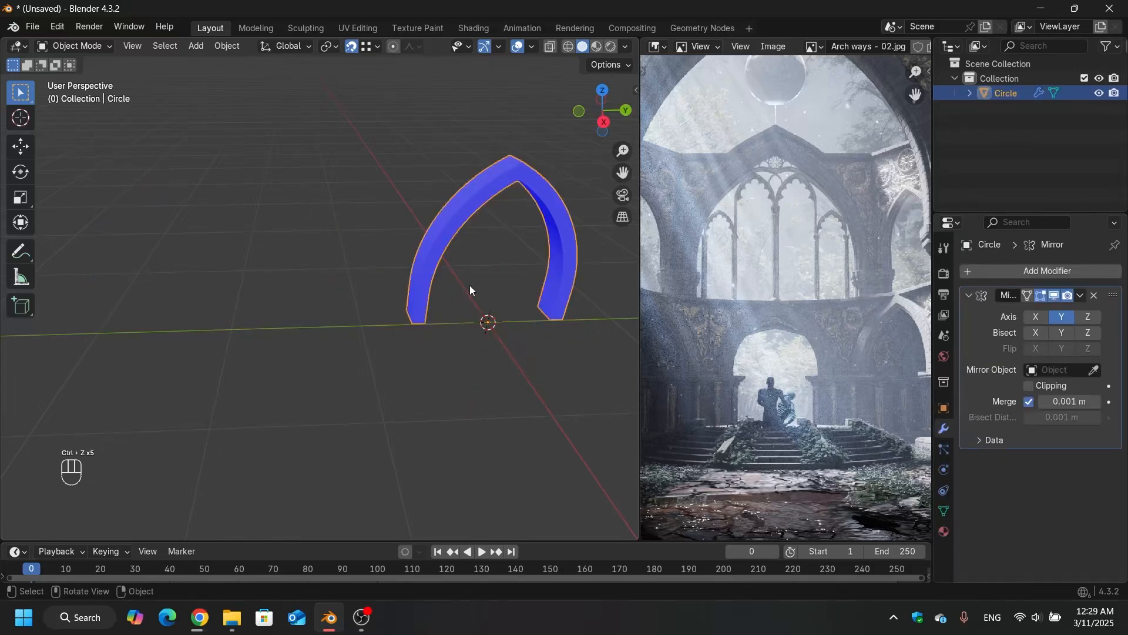
Step: In Edit Mode, move the horizontal edge loop on the straight leg about 0.049 m up along Z
shift+middle_drag(509, 218, 386, 266)
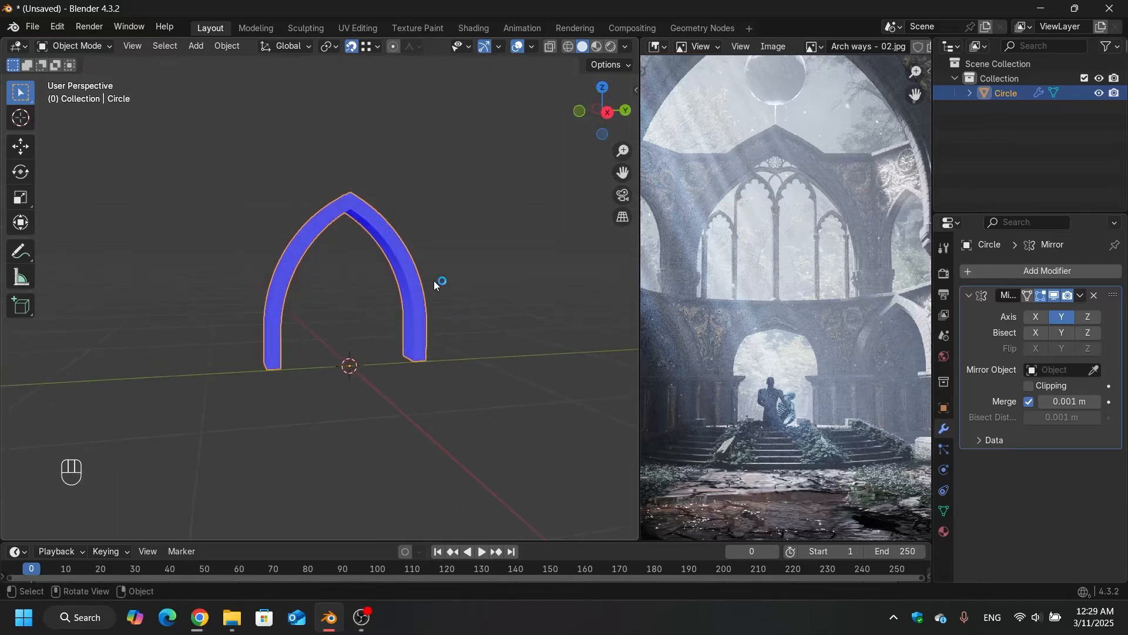
middle_drag(415, 291, 395, 309)
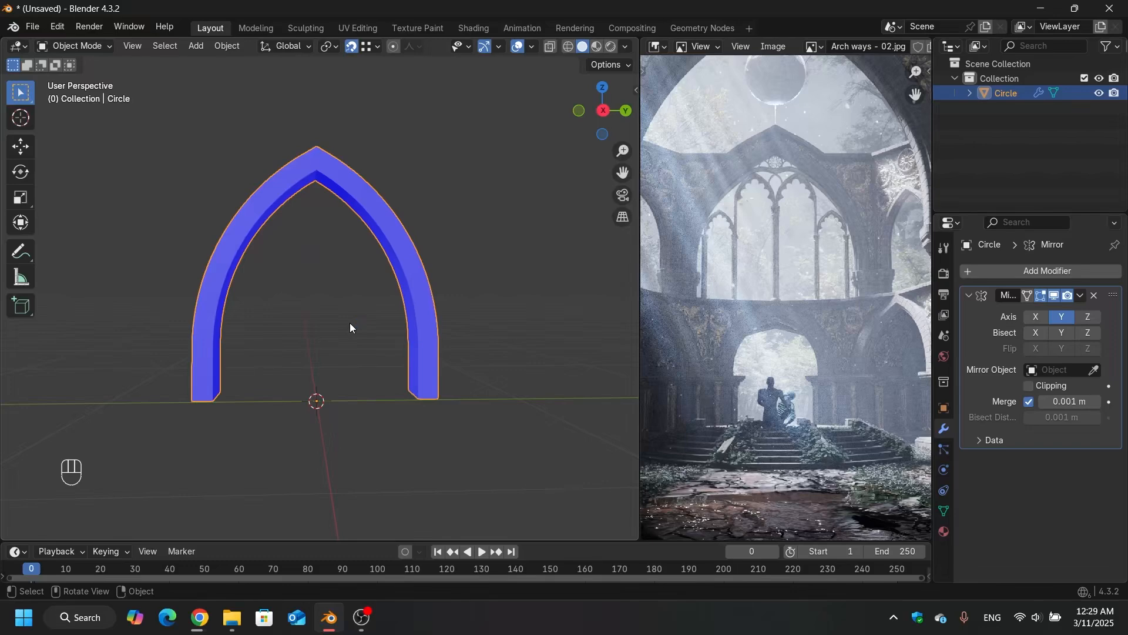
mouse_move(351, 377)
middle_down()
mouse_move(380, 371)
mouse_move(348, 360)
mouse_move(352, 369)
middle_up()
scroll(376, 372, up, 2)
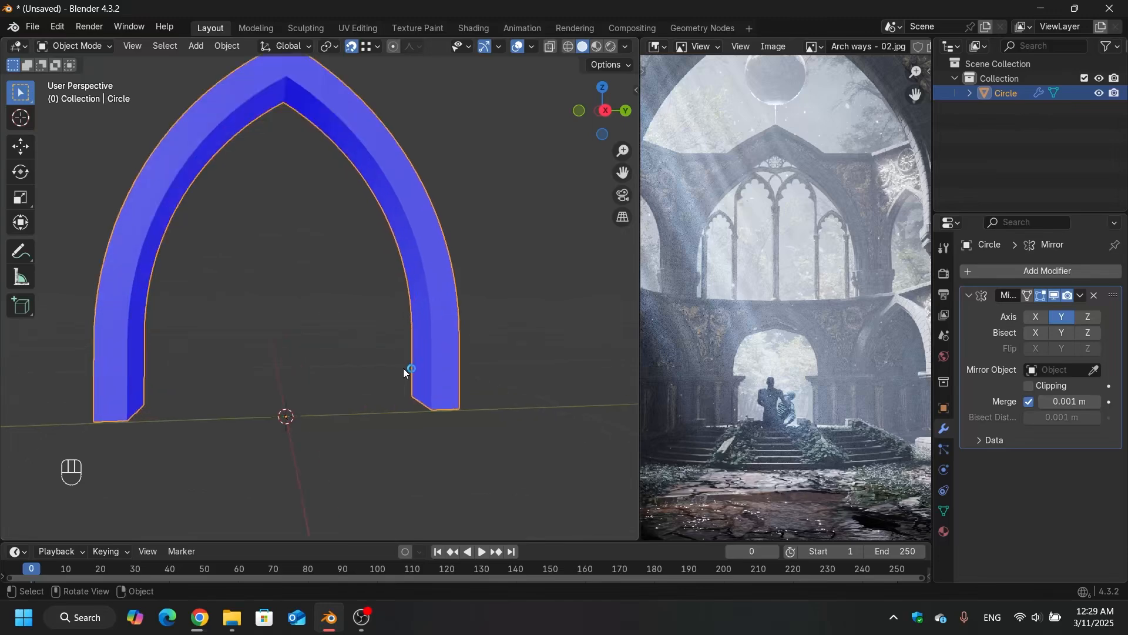
key(Tab)
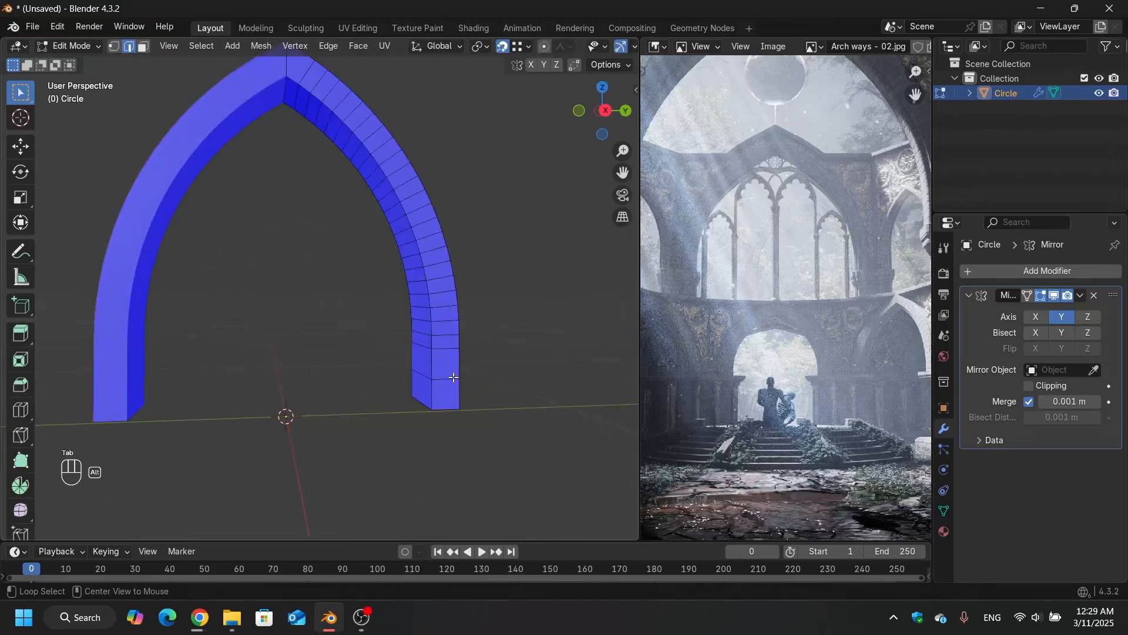
alt+click(456, 379)
key(g)
key(z)
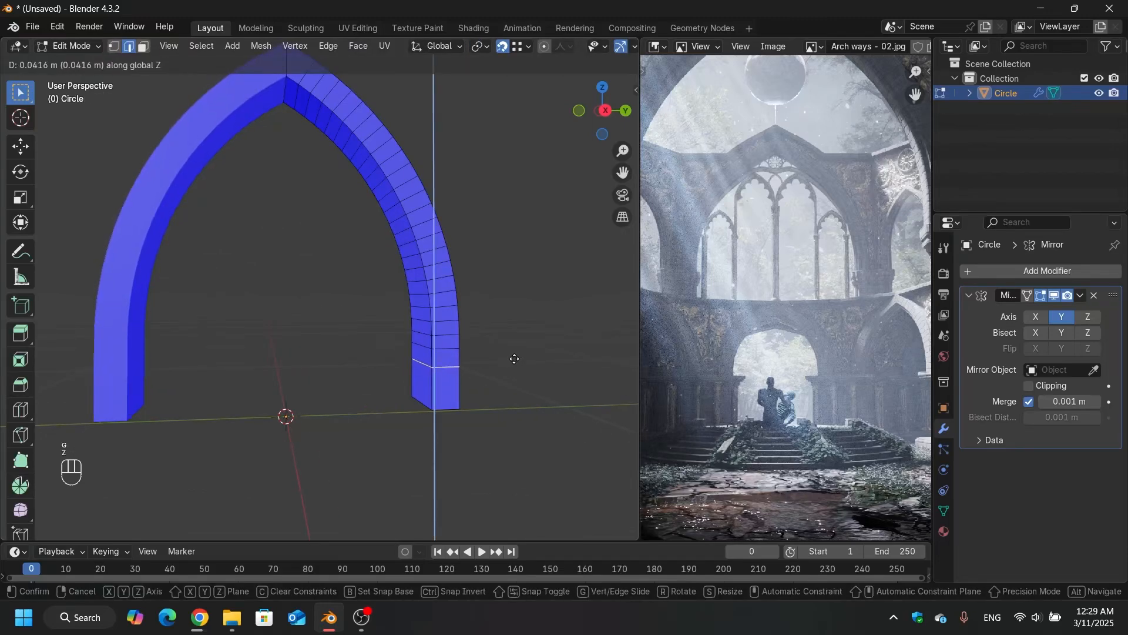
click(518, 357)
Step: Add one centred loop cut to the lowest leg segment and move it about 0.012 m up along Z
key(ctrl+r)
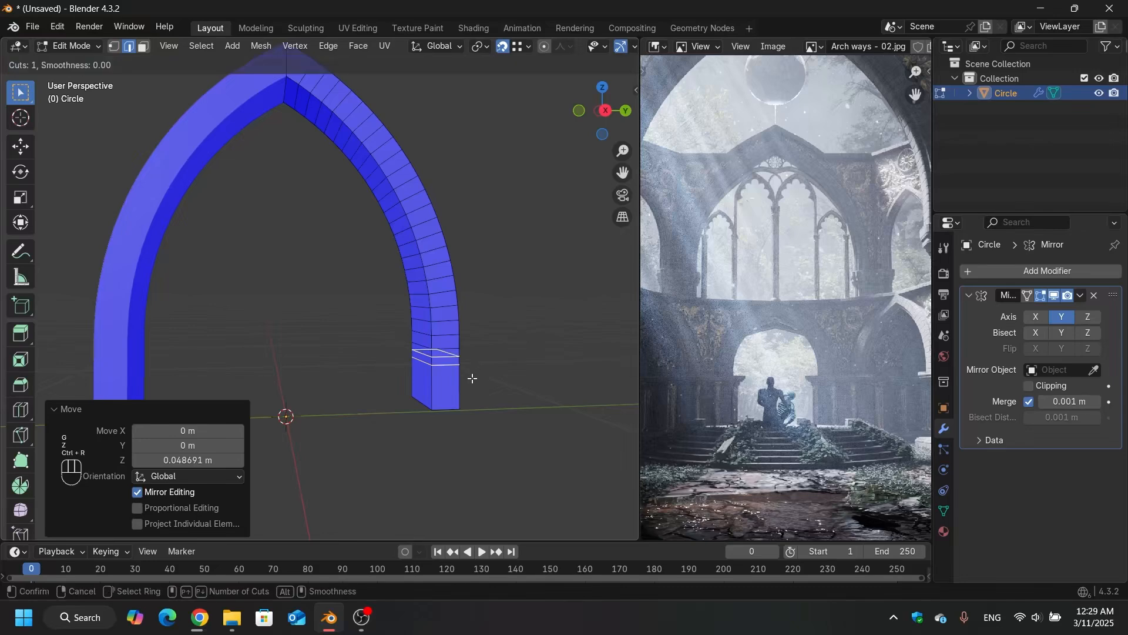
click(470, 379)
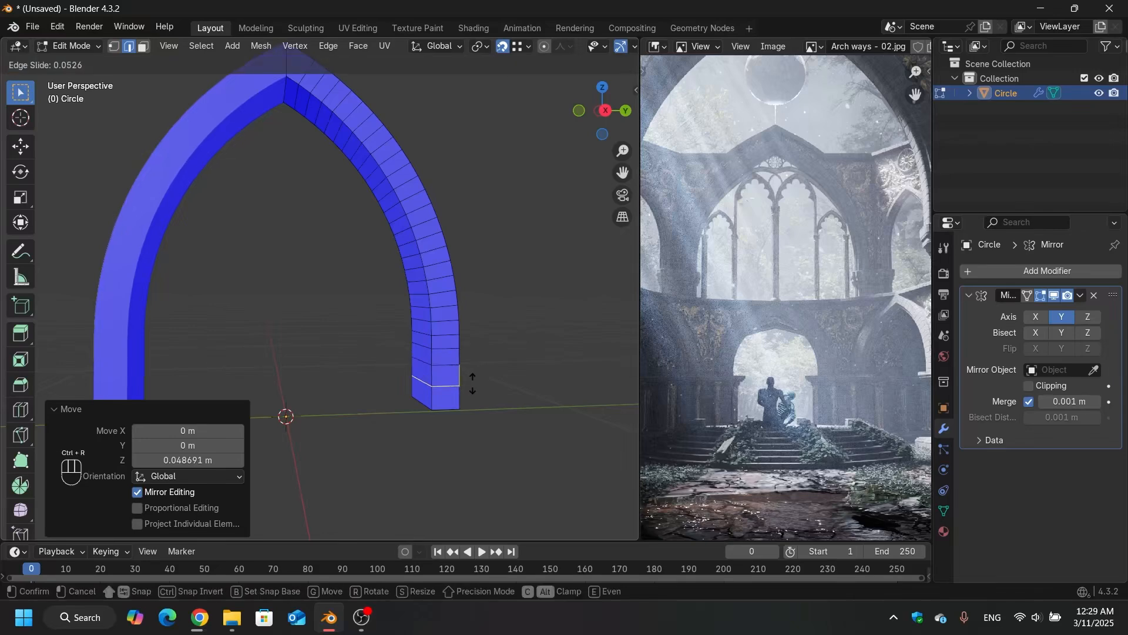
key(Escape)
scroll(470, 381, up, 3)
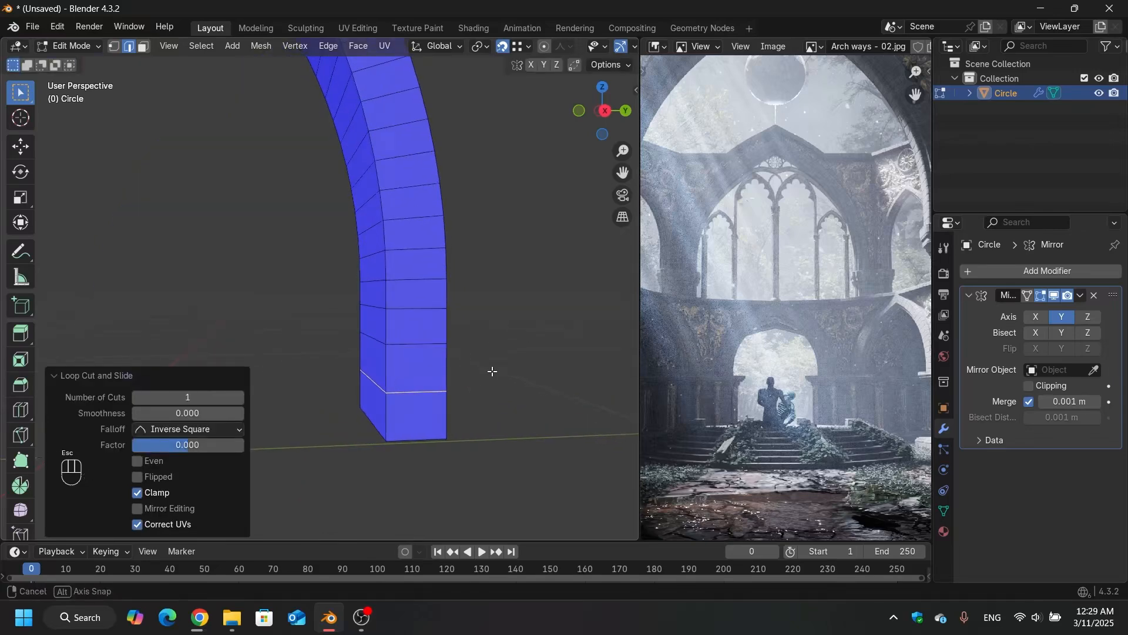
key(g)
key(z)
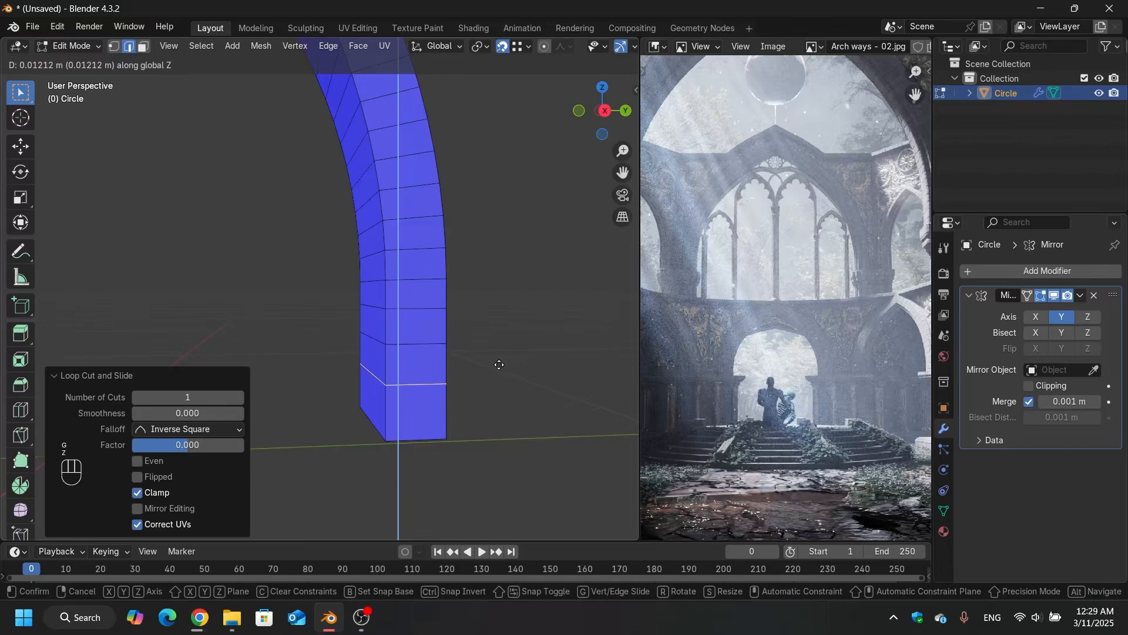
click(497, 365)
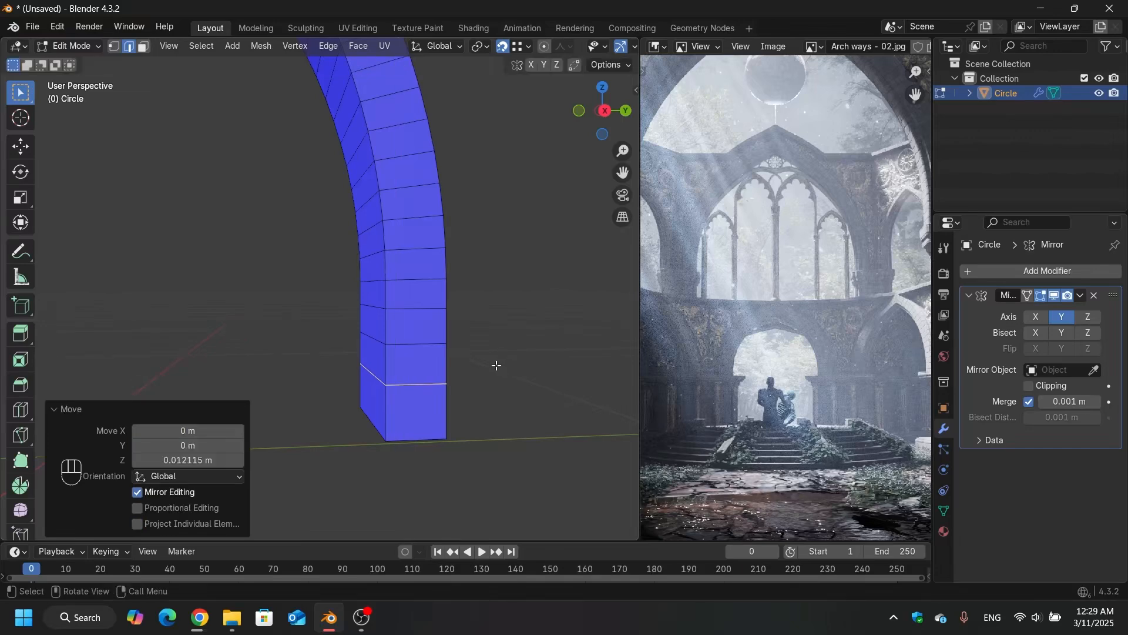
Step: Turn off the Face Orientation viewport overlay
middle_drag(485, 360, 498, 362)
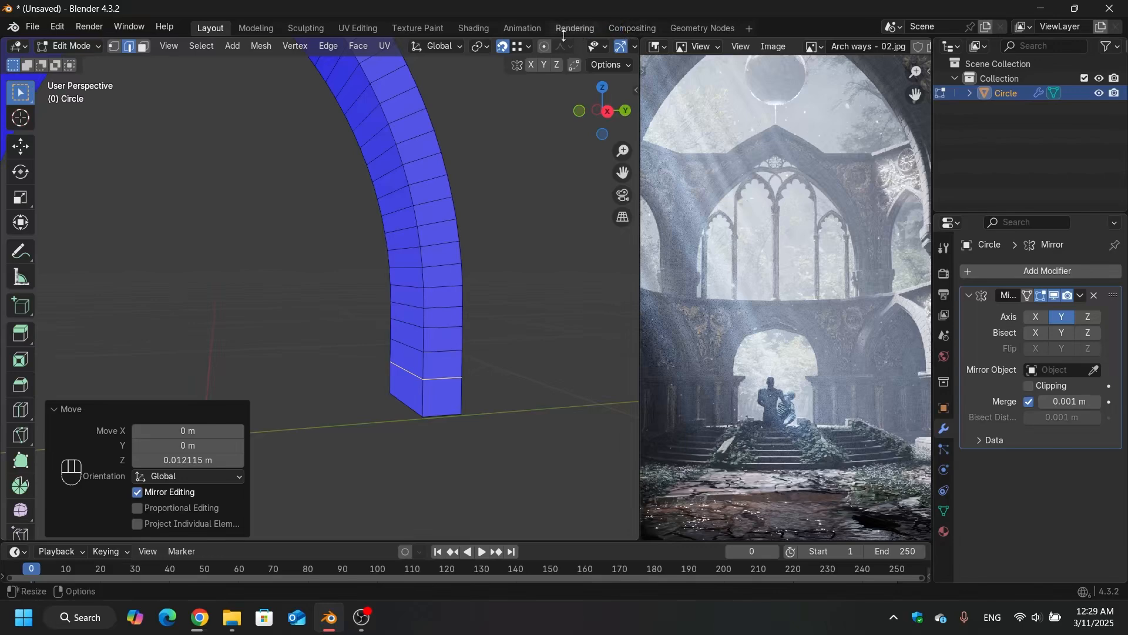
scroll(538, 45, down, 5)
click(510, 47)
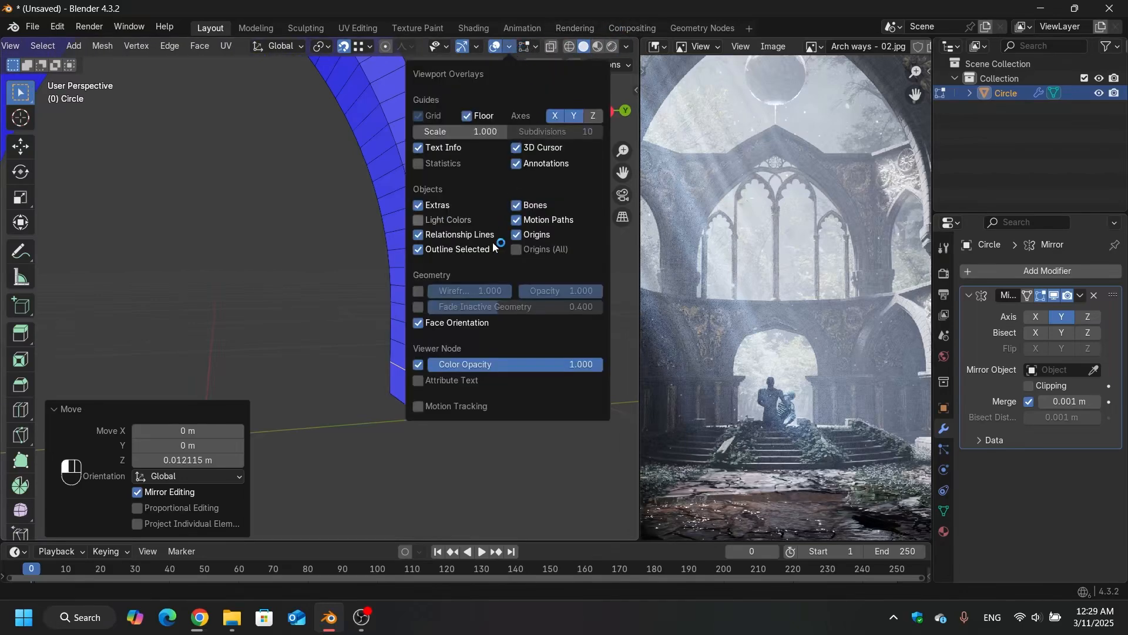
click(417, 391)
Step: Try to select the inner edge loops running along the length of the arch half
middle_drag(320, 295, 374, 300)
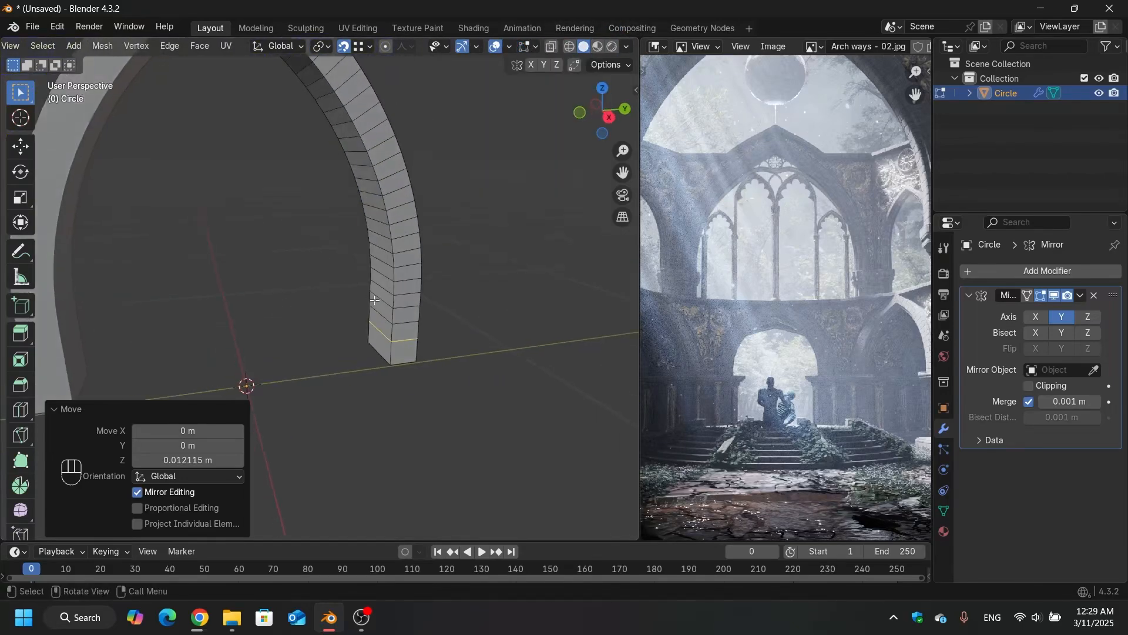
alt+click(395, 285)
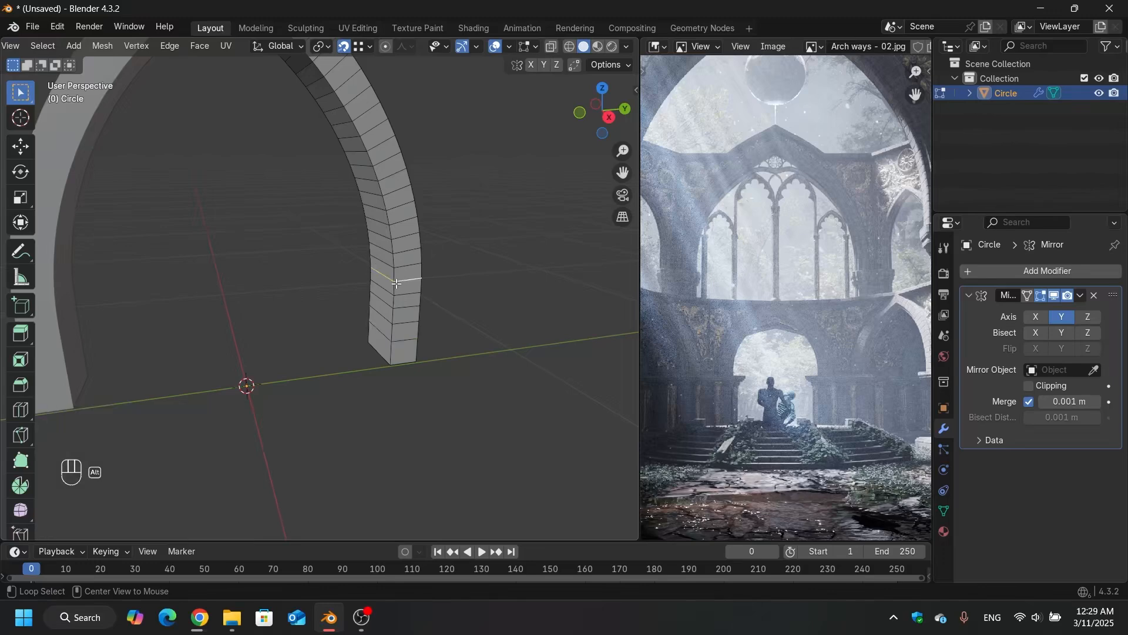
alt+click(395, 287)
scroll(395, 287, down, 1)
middle_drag(395, 286, 575, 287)
key(alt+shift)
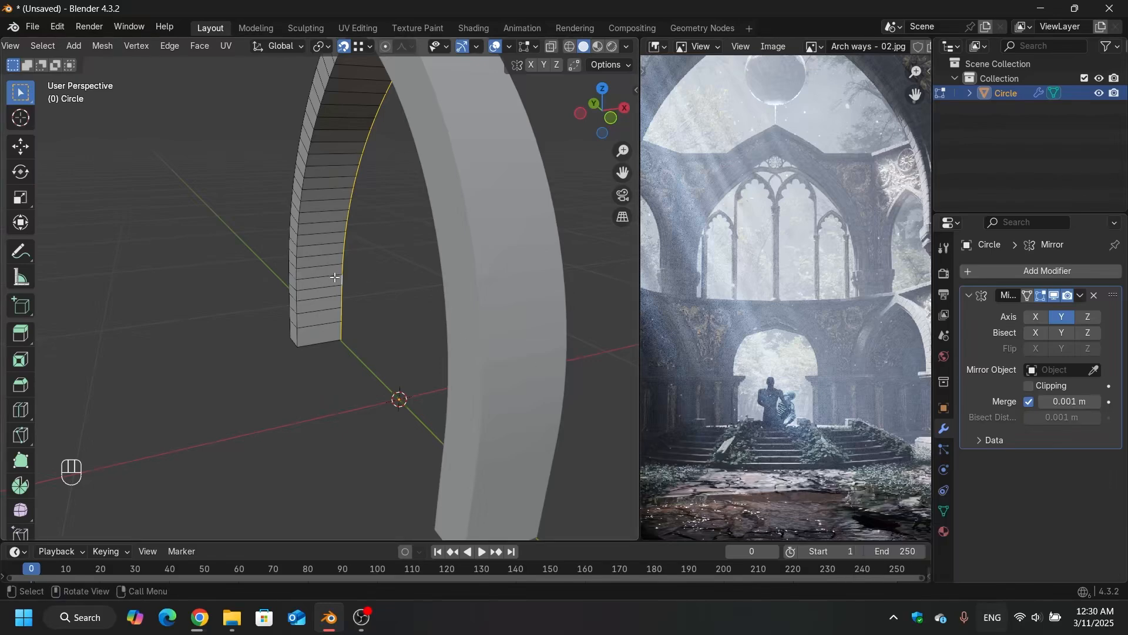
middle_drag(319, 286, 264, 181)
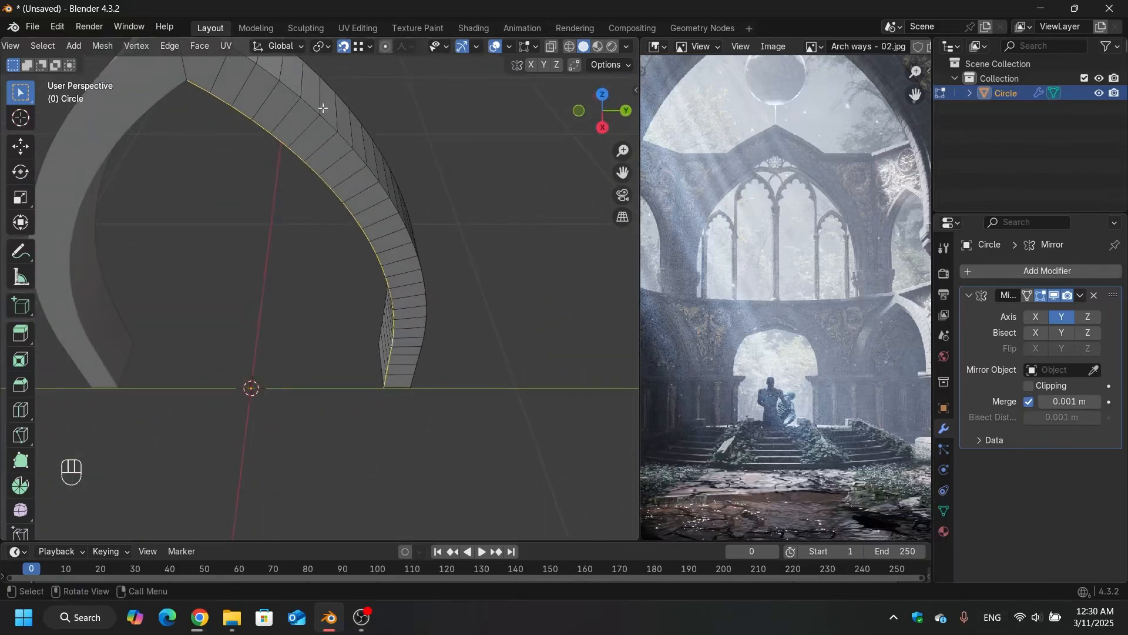
alt+click(320, 145)
middle_drag(321, 144, 308, 87)
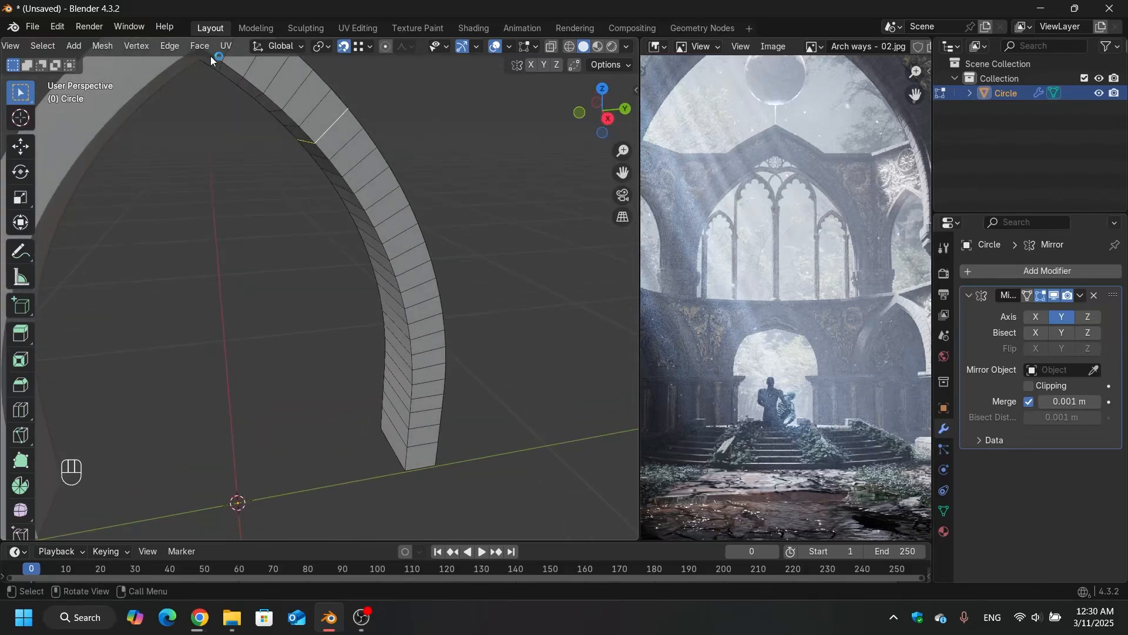
Step: Select the inner and outer edge loops bordering the front face of the arch half
alt+click(379, 237)
middle_drag(412, 219, 376, 205)
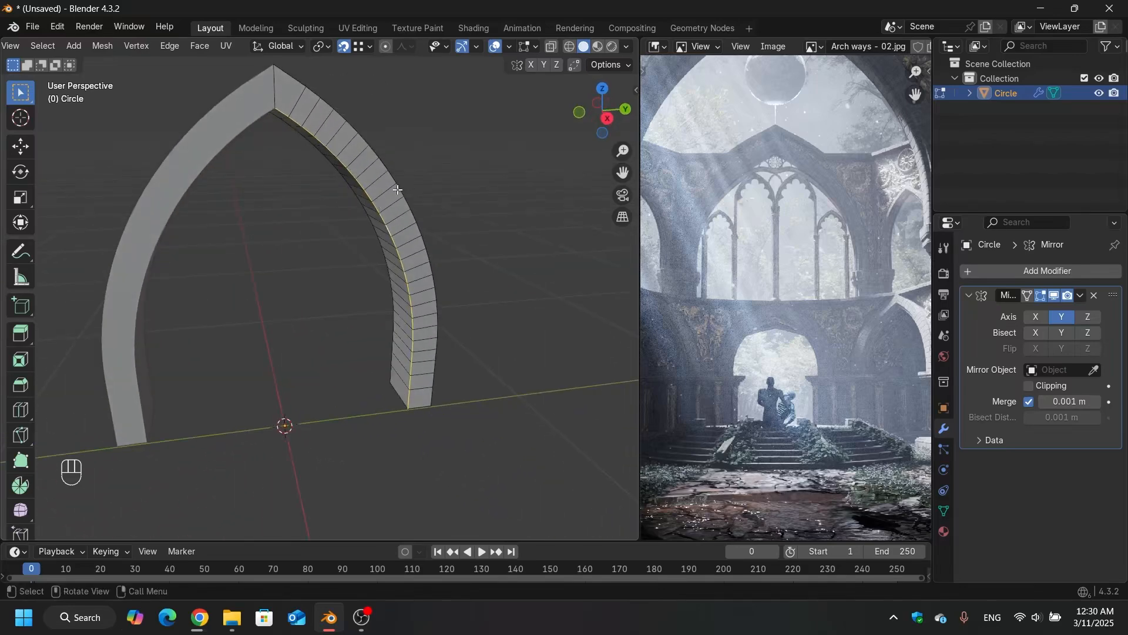
scroll(397, 189, up, 3)
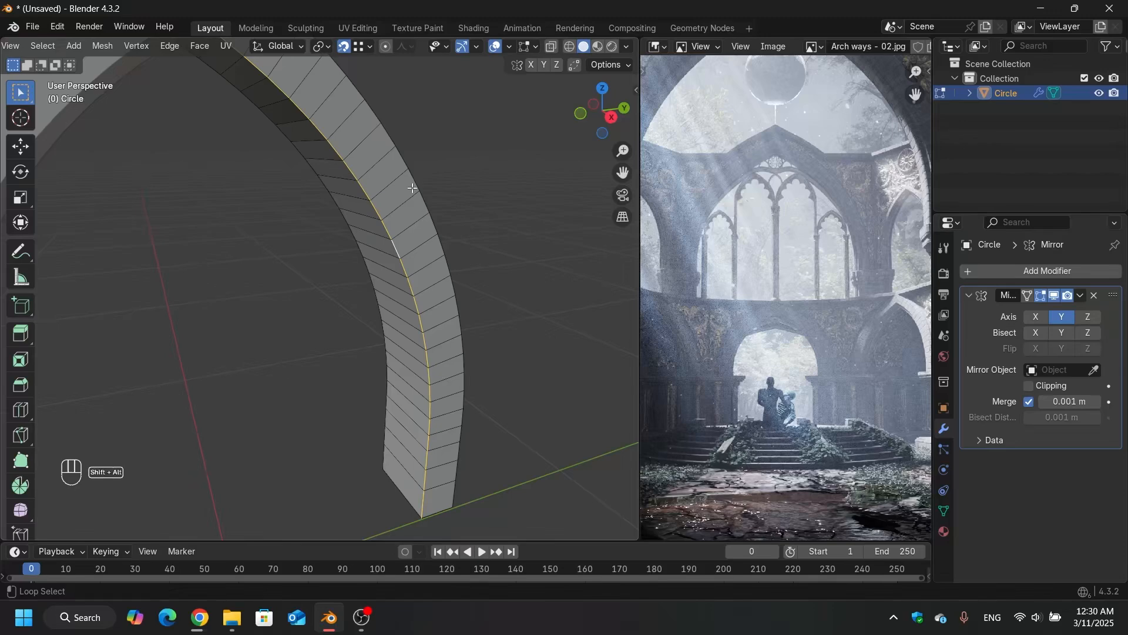
alt+click(414, 188)
middle_drag(411, 189, 410, 253)
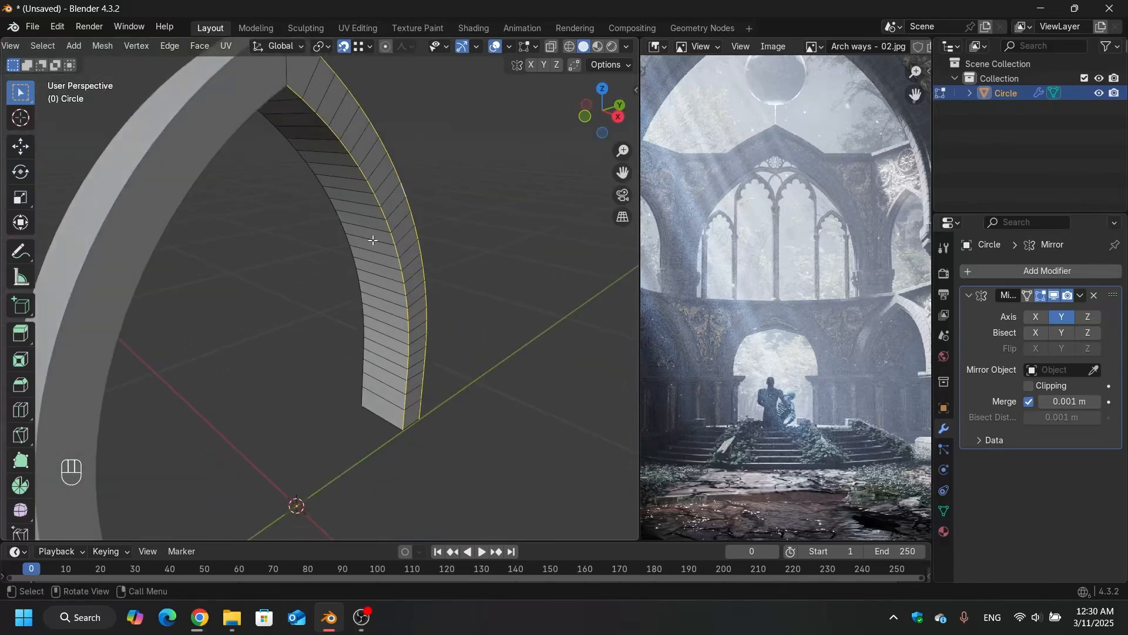
scroll(392, 209, up, 2)
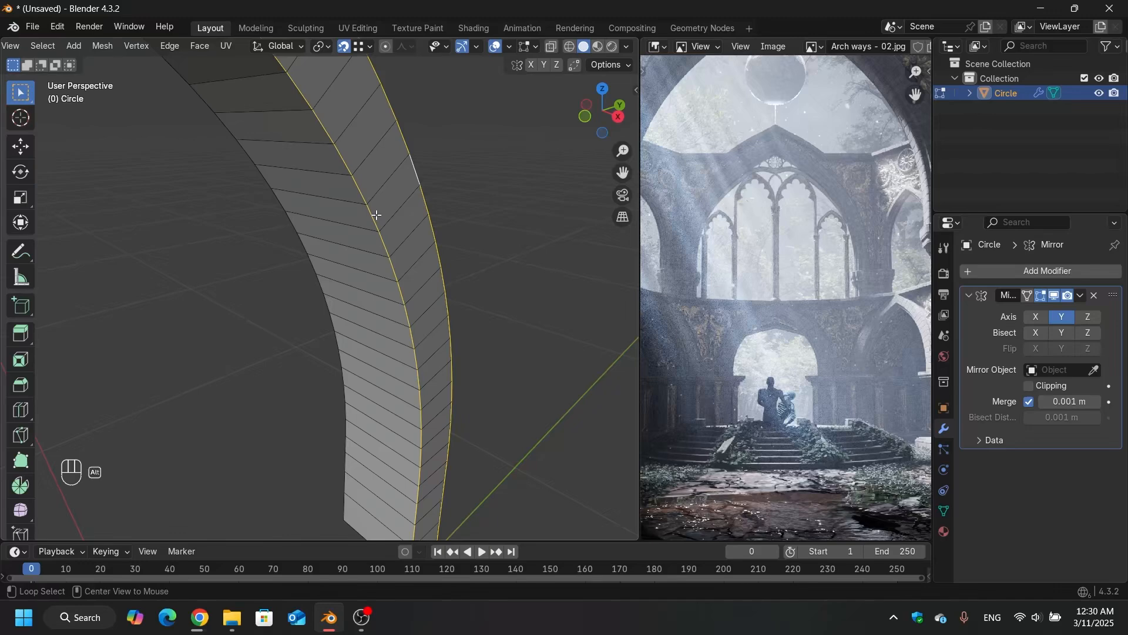
Step: Replace the selection with the front and back inner edge loops running along the length of the arch half
alt+click(376, 213)
scroll(376, 213, down, 3)
middle_drag(378, 212, 404, 212)
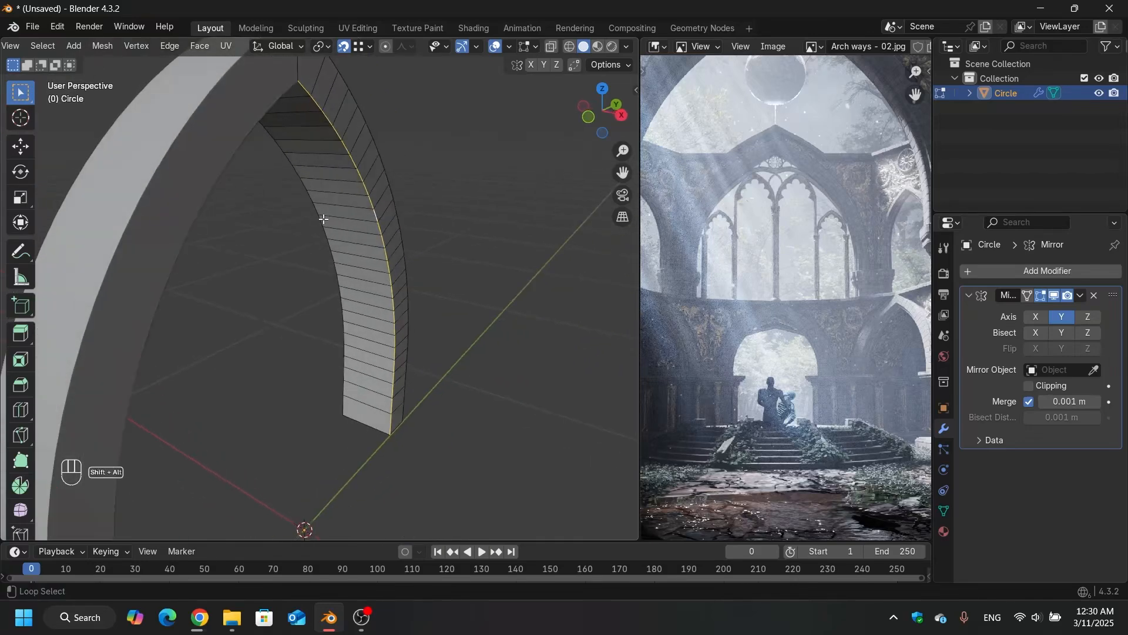
alt+shift+click(320, 221)
scroll(325, 222, down, 4)
middle_drag(326, 222, 291, 224)
scroll(324, 218, up, 3)
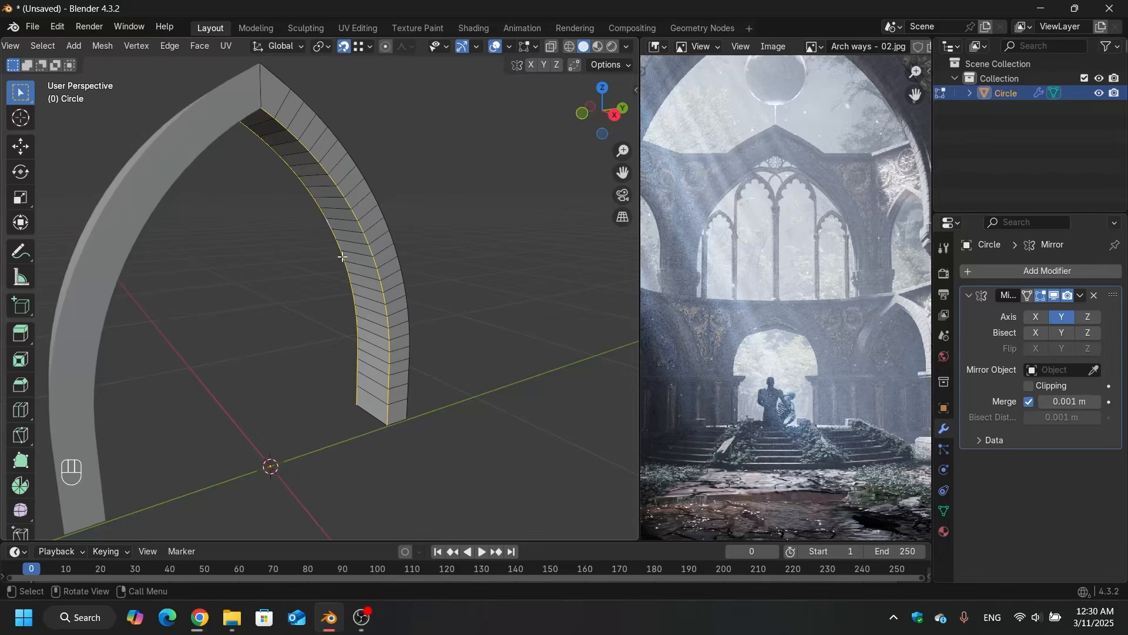
middle_drag(388, 370, 381, 328)
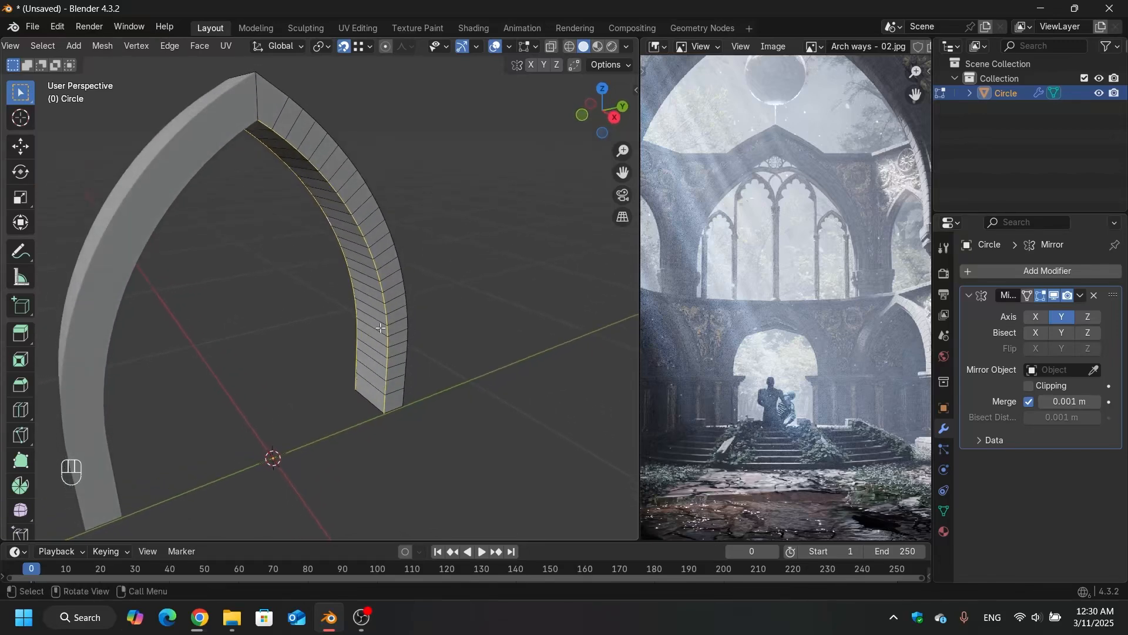
Step: Bevel the two selected inner edge loops about 0.043 m wide with 18 segments
key(ctrl+b)
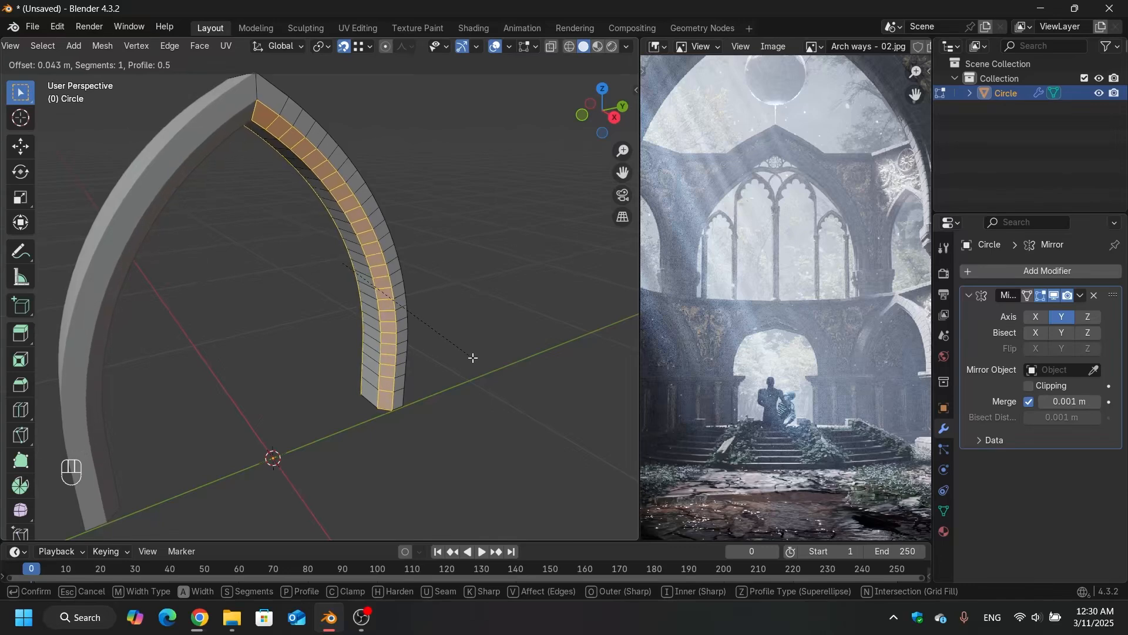
click(473, 358)
scroll(398, 367, up, 1)
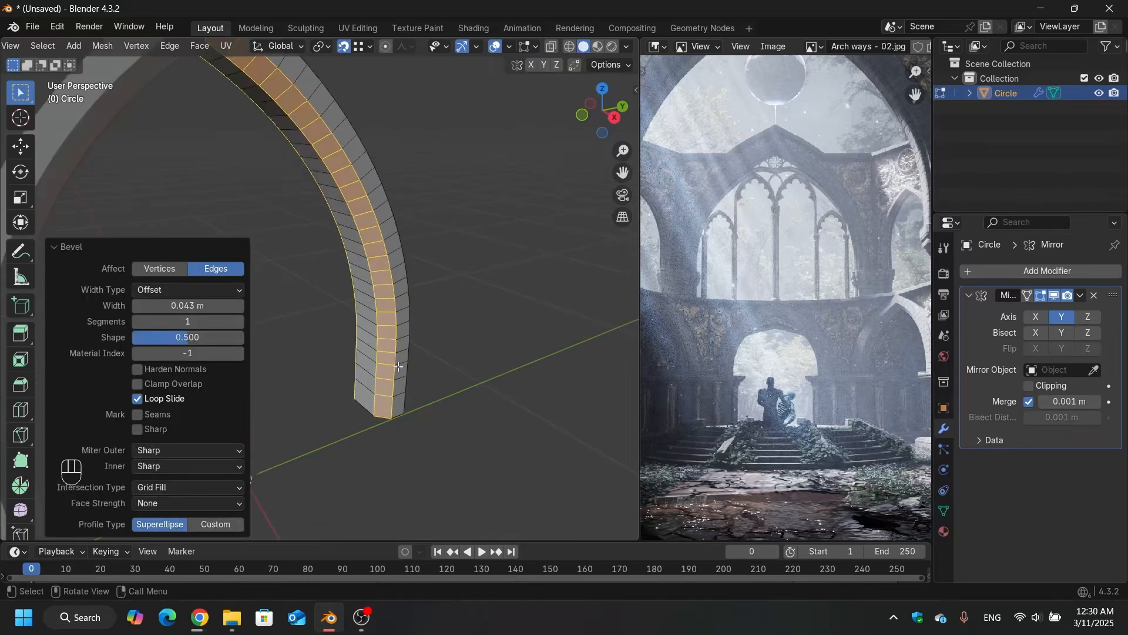
middle_drag(402, 360, 250, 392)
click(183, 322)
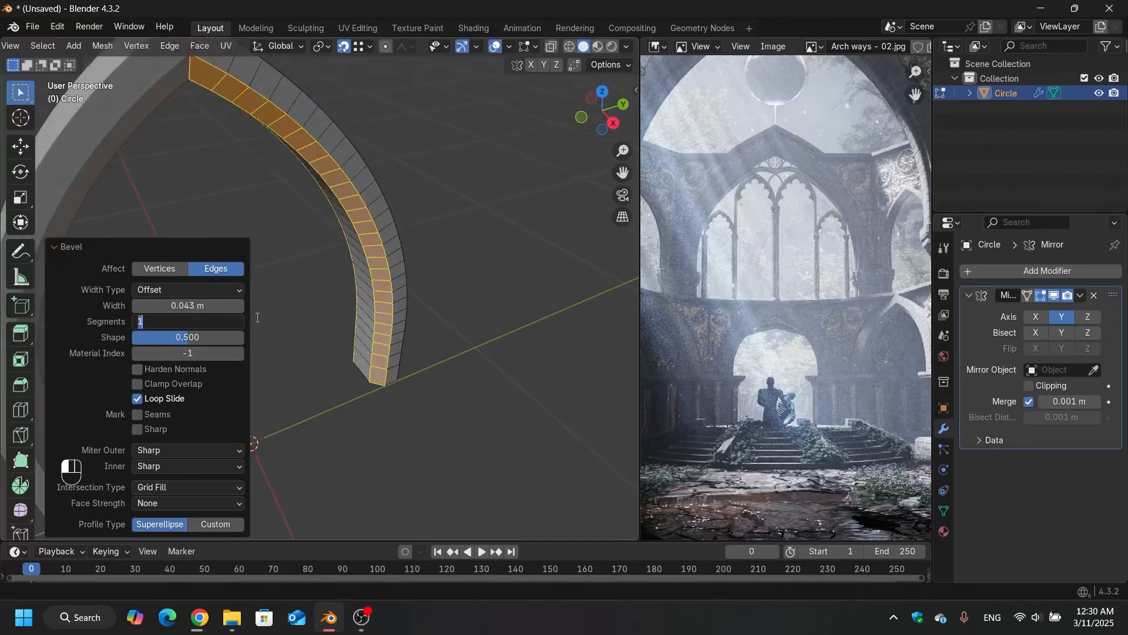
key(Return)
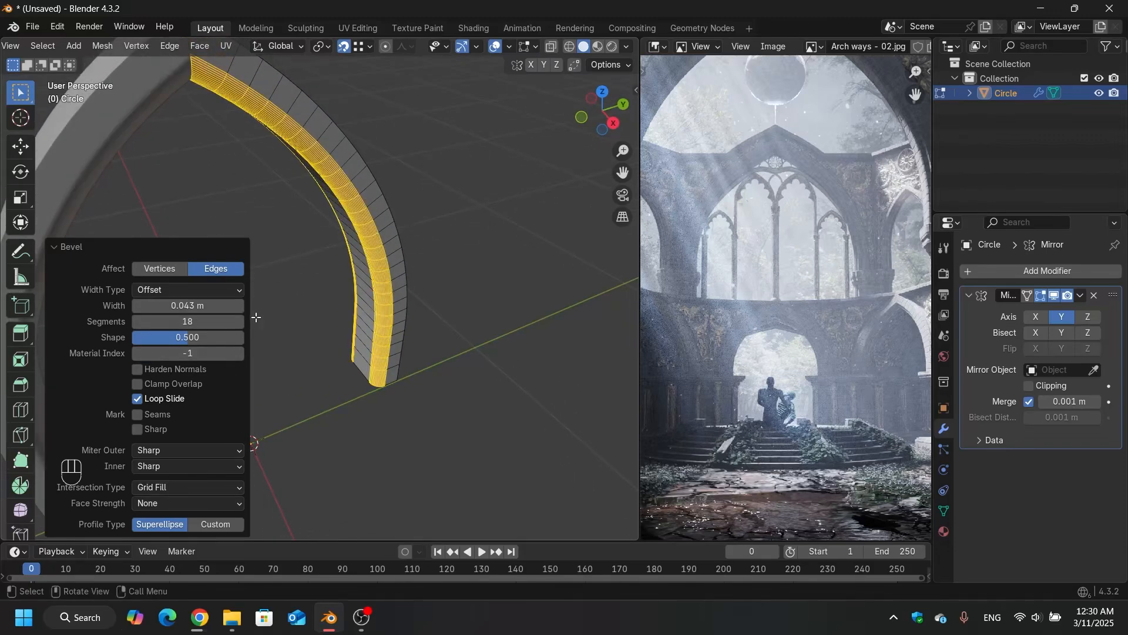
Step: Switch the bevel to a custom profile and bulge it outward with one curve point at about 0.729, 0.815, checking in wireframe
click(222, 521)
scroll(295, 300, down, 7)
middle_drag(317, 295, 434, 389)
key(shift+z)
scroll(433, 297, up, 10)
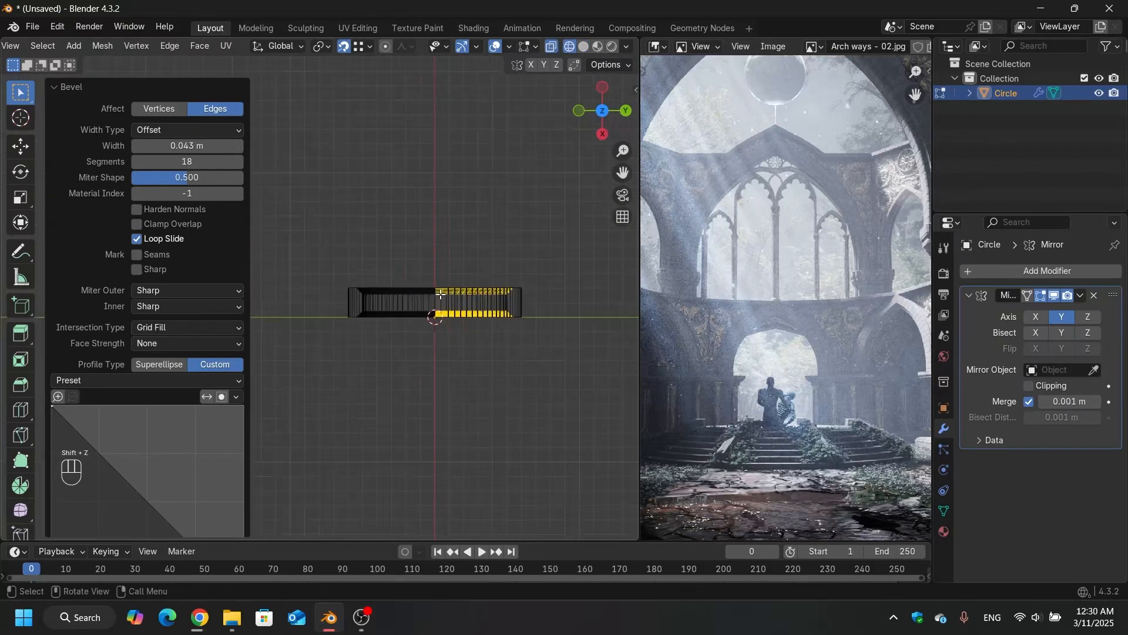
shift+middle_drag(394, 299, 528, 308)
scroll(306, 288, up, 10)
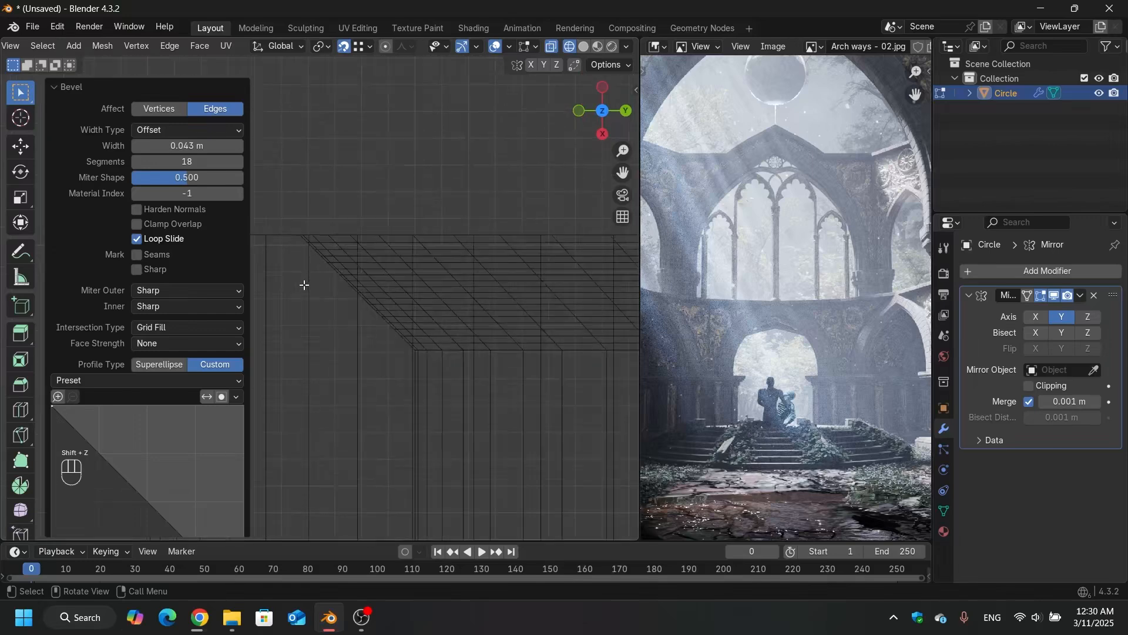
scroll(301, 292, down, 2)
scroll(71, 427, down, 4)
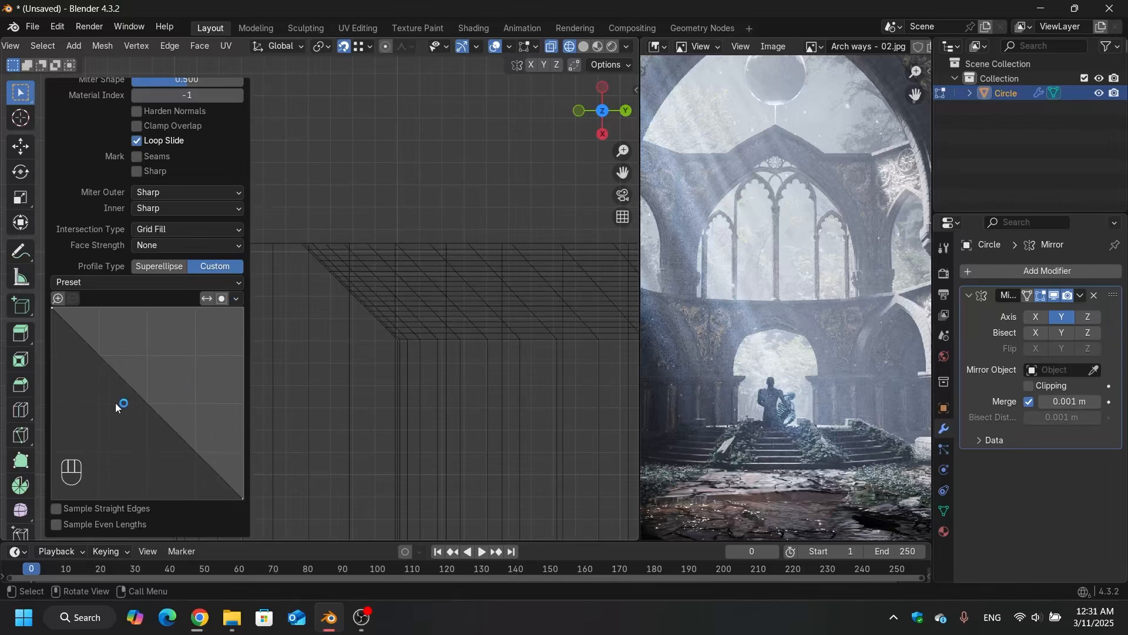
drag(142, 399, 192, 342)
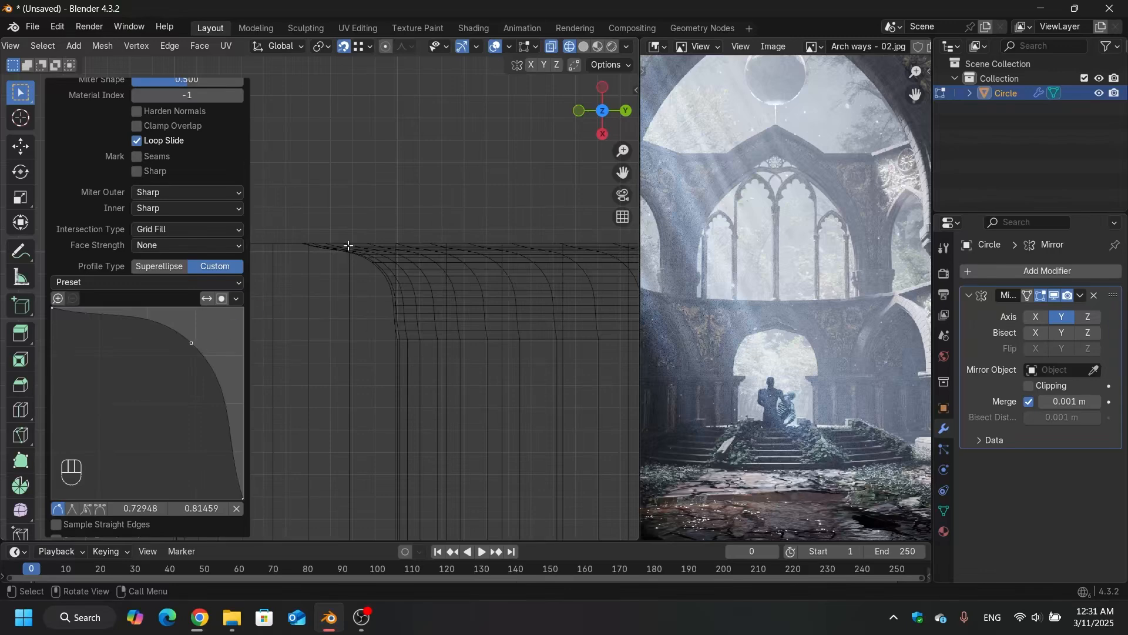
Step: Add two more points to the bevel profile curve at about 0.198, 0.672 and 0.638, 0.298 to make it wavy
scroll(356, 285, down, 5)
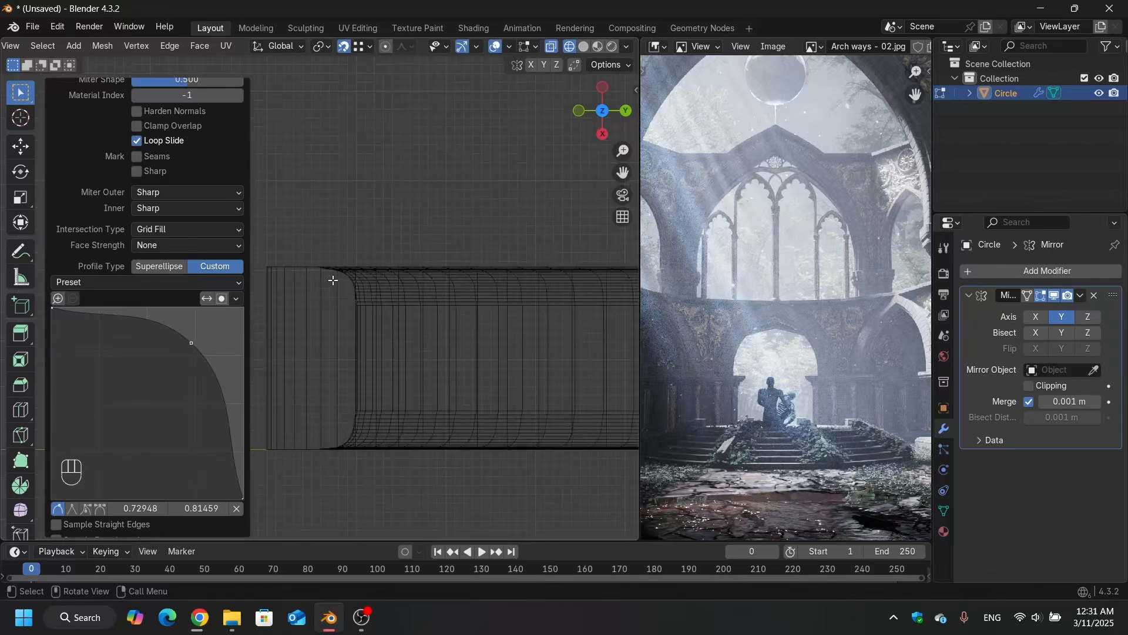
middle_drag(357, 284, 370, 305)
scroll(458, 279, up, 6)
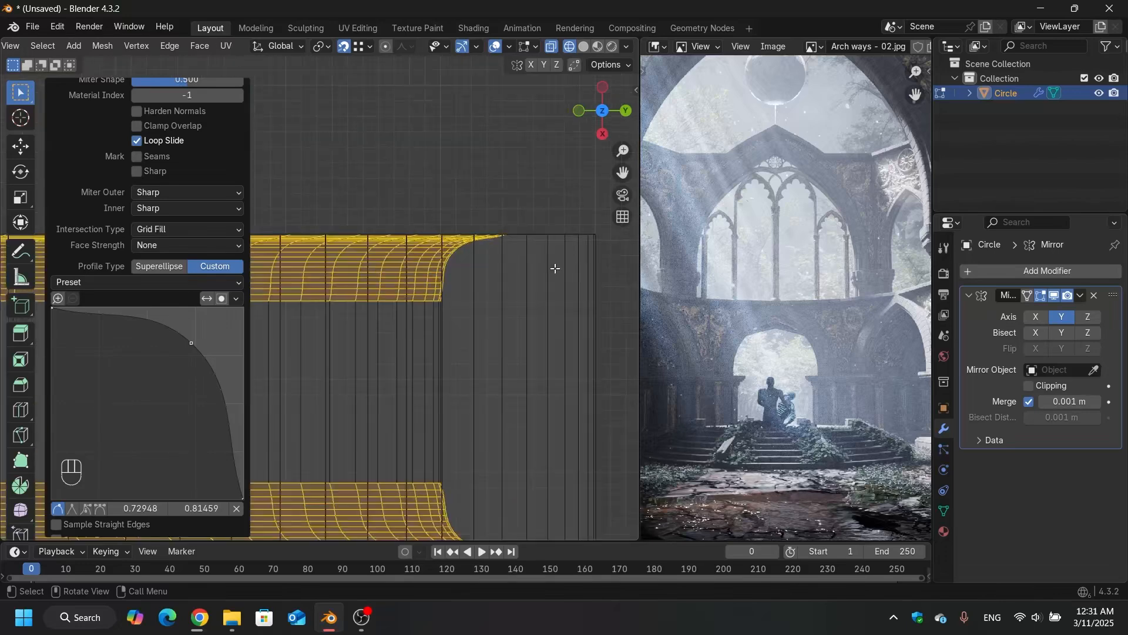
scroll(431, 372, down, 8)
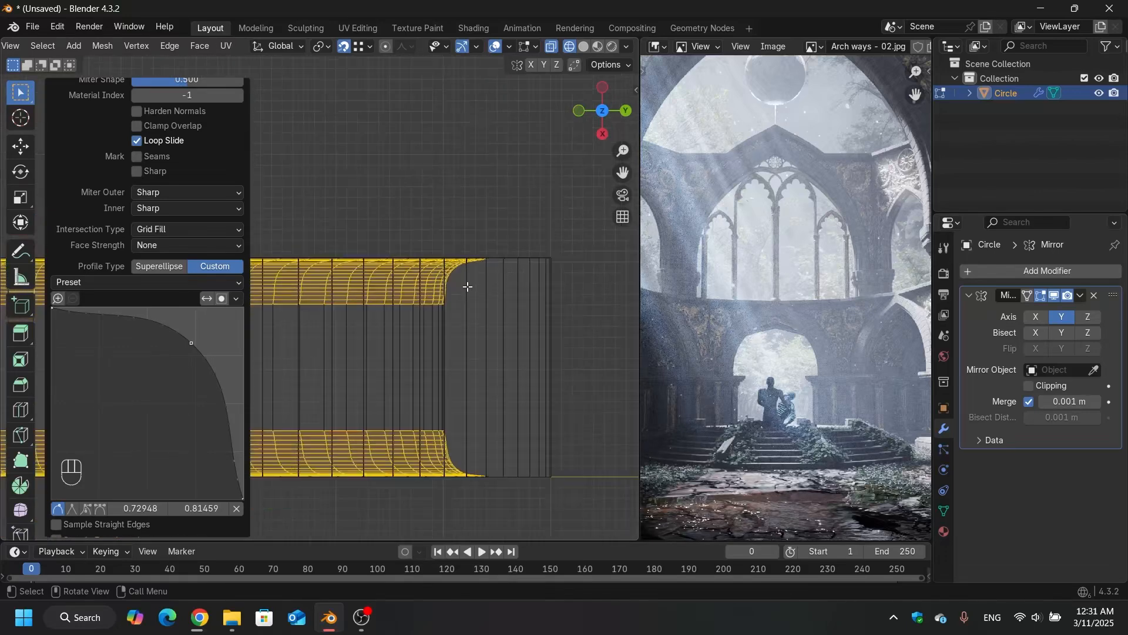
shift+middle_drag(294, 299, 520, 272)
scroll(355, 250, up, 7)
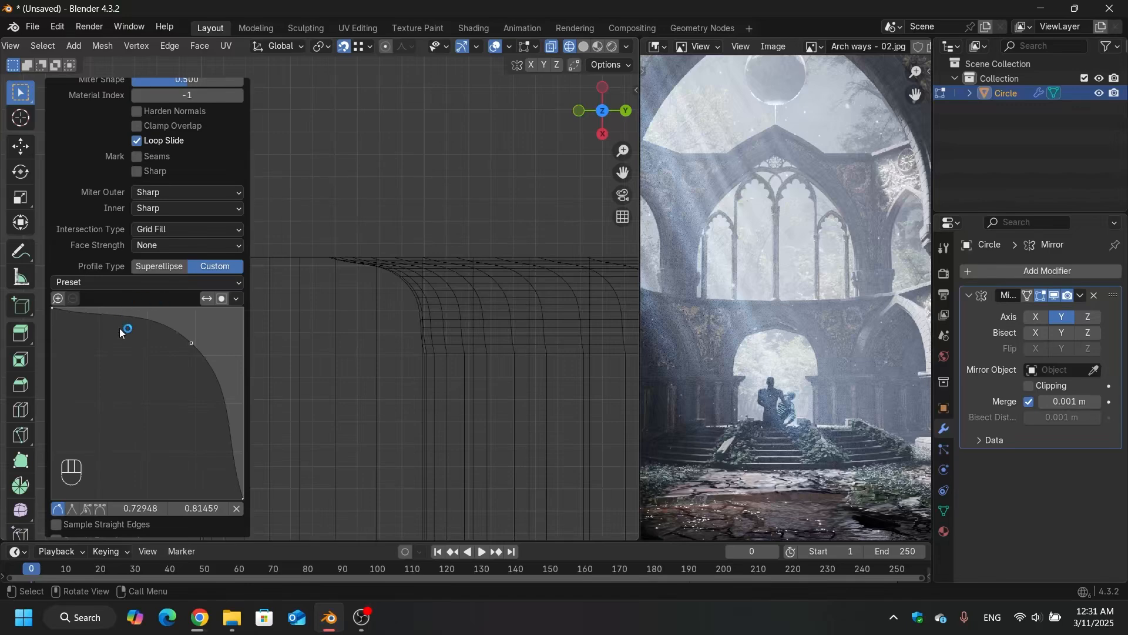
drag(119, 328, 89, 370)
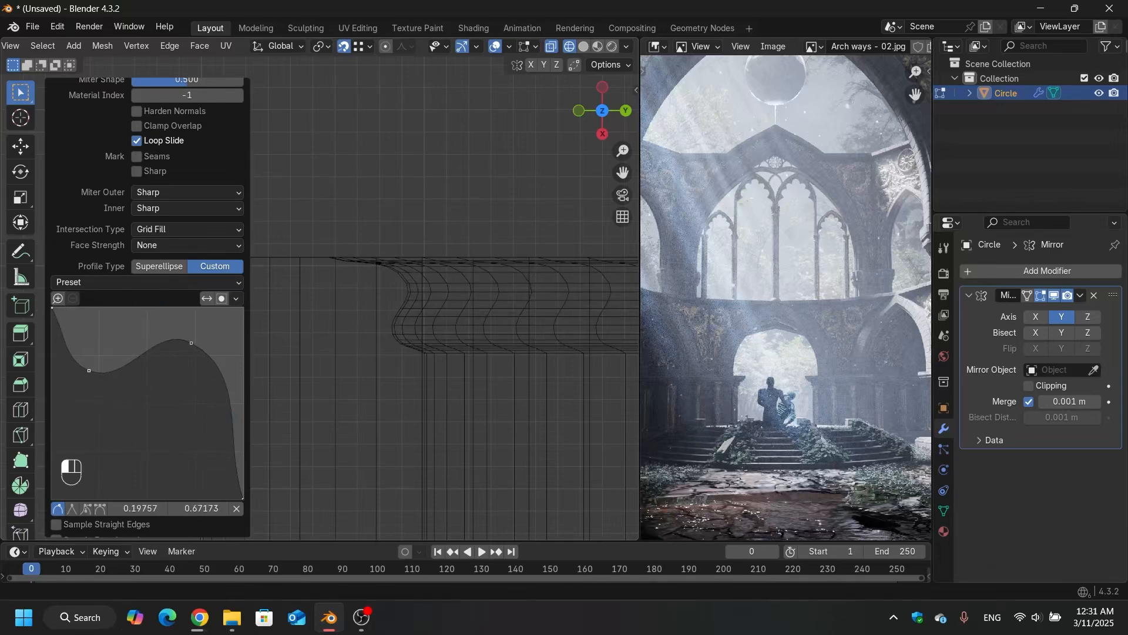
drag(231, 418, 174, 442)
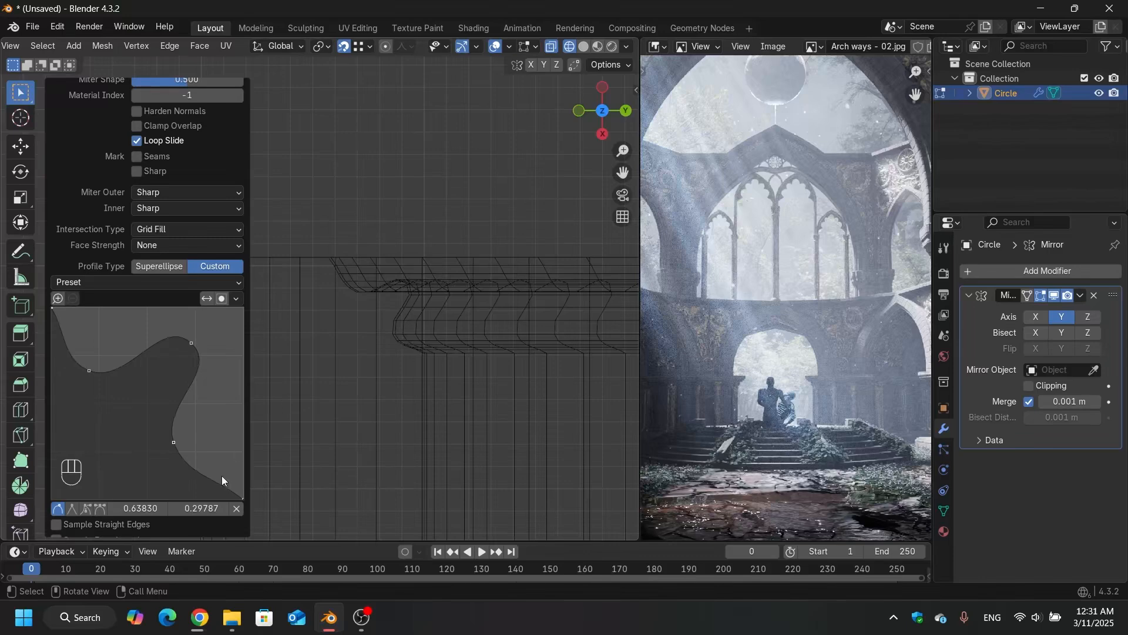
Step: Return to solid shading and move the three profile points into a gentler wave, with the lowest at about 0.754, 0.198
middle_drag(388, 204, 473, 341)
scroll(459, 343, up, 6)
key(shift+z)
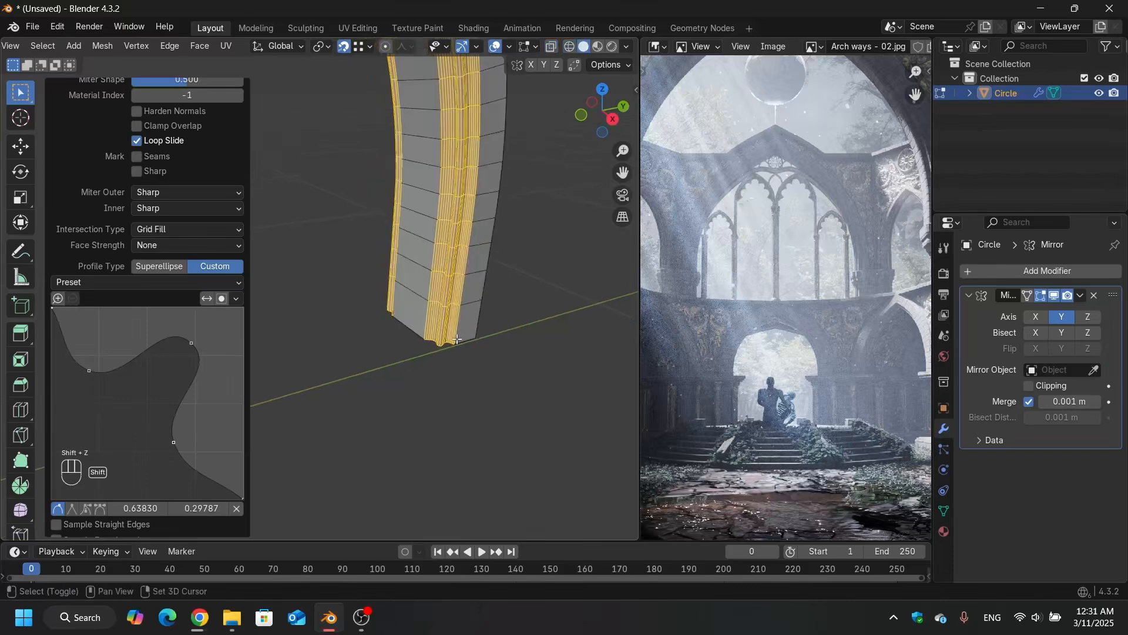
drag(190, 344, 171, 379)
drag(80, 375, 71, 357)
drag(175, 442, 195, 462)
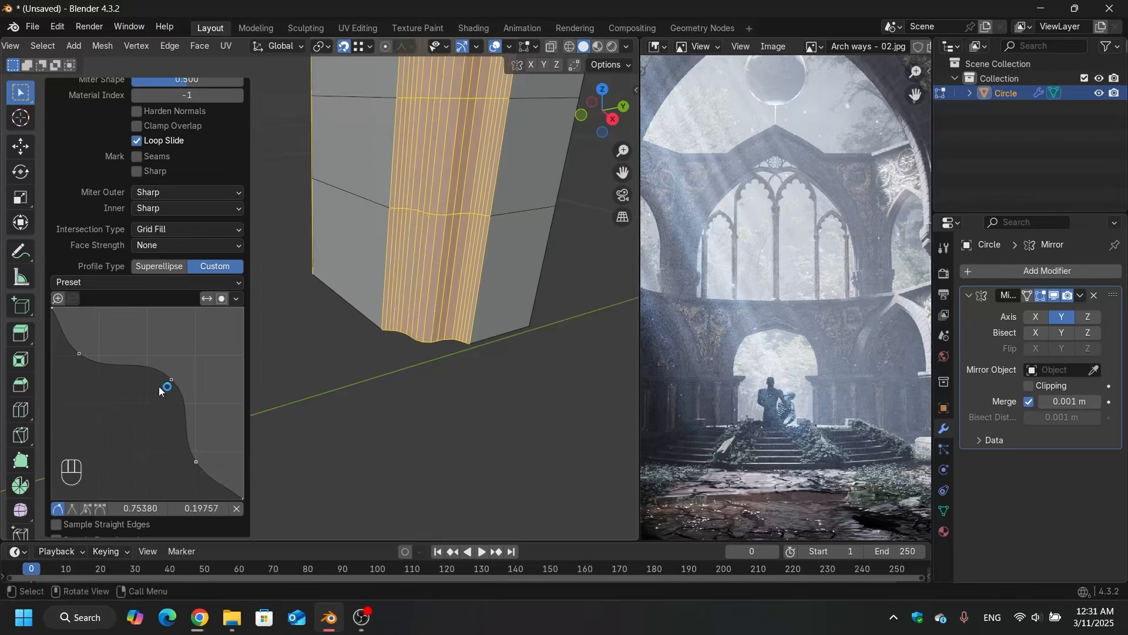
Step: Add two points around the middle of the profile curve and shape a central step, moving its upper corner to about 0.447, 0.711
click(188, 408)
click(127, 363)
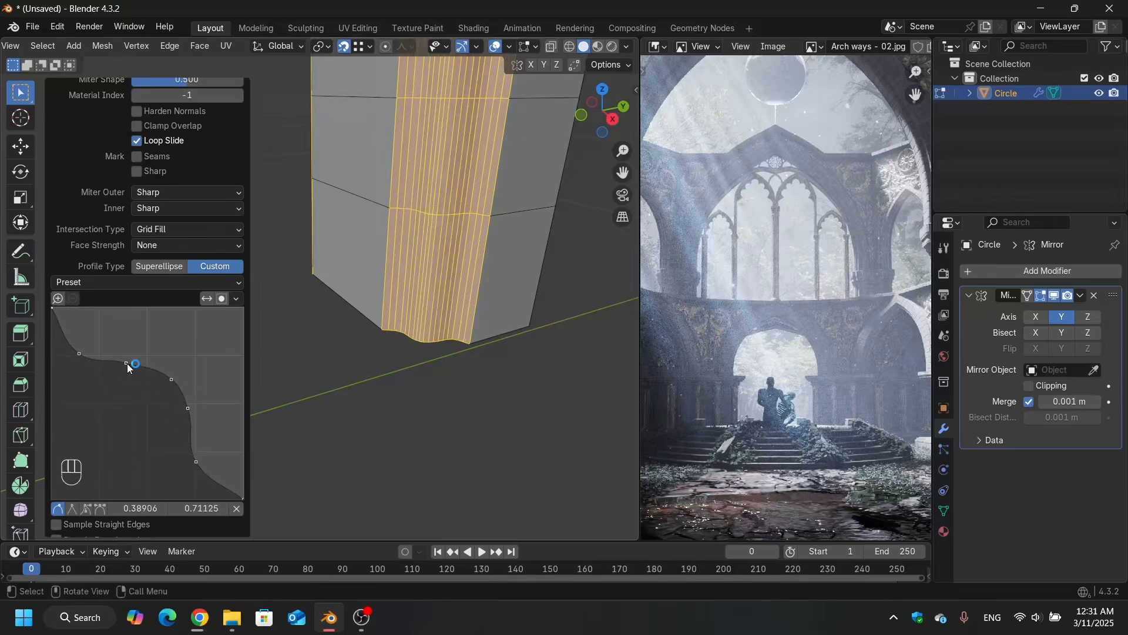
drag(171, 379, 138, 363)
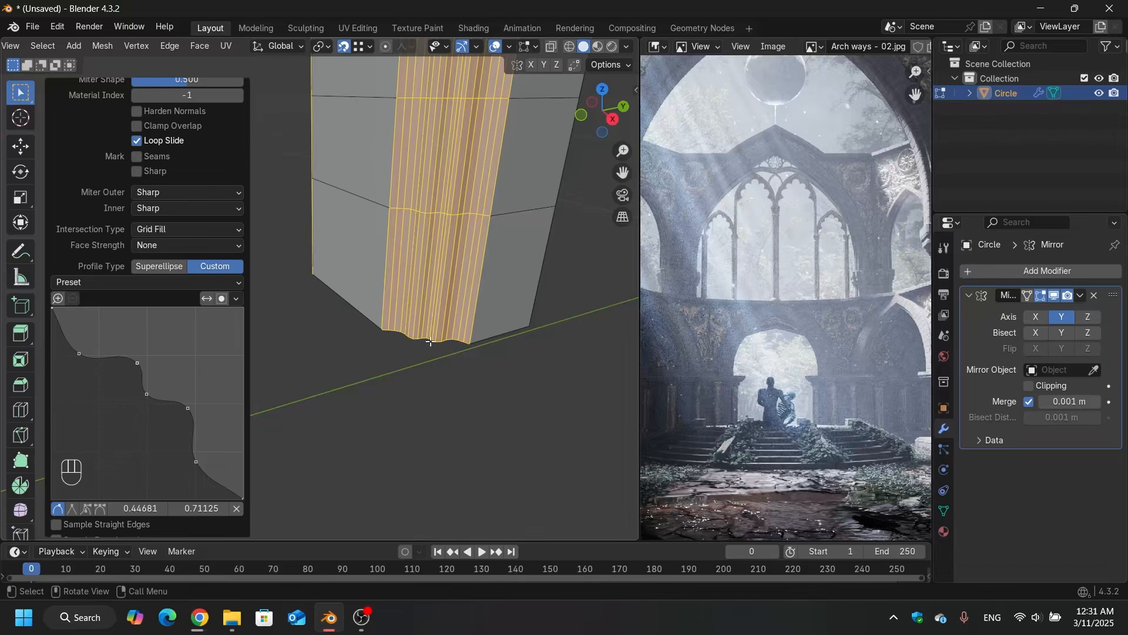
Step: Fine-tune the five profile points into even steps, including corners at about 0.185, 0.748, 0.462, 0.723, 0.742, 0.453 and 0.763, 0.210
middle_drag(430, 342, 365, 373)
drag(196, 462, 200, 462)
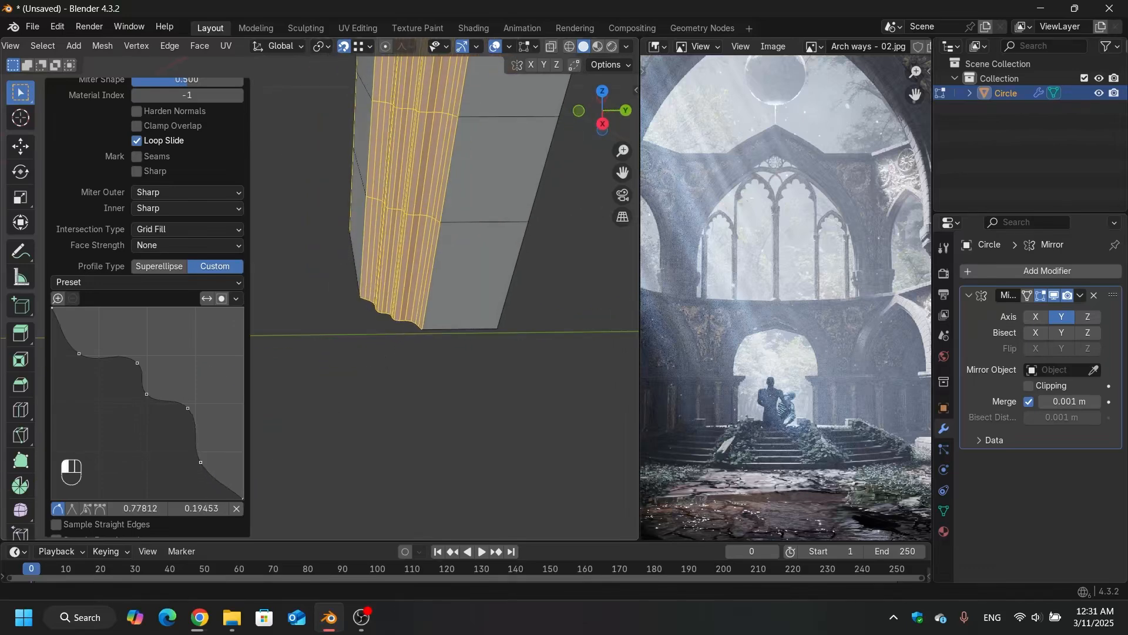
drag(79, 353, 82, 350)
scroll(435, 298, up, 4)
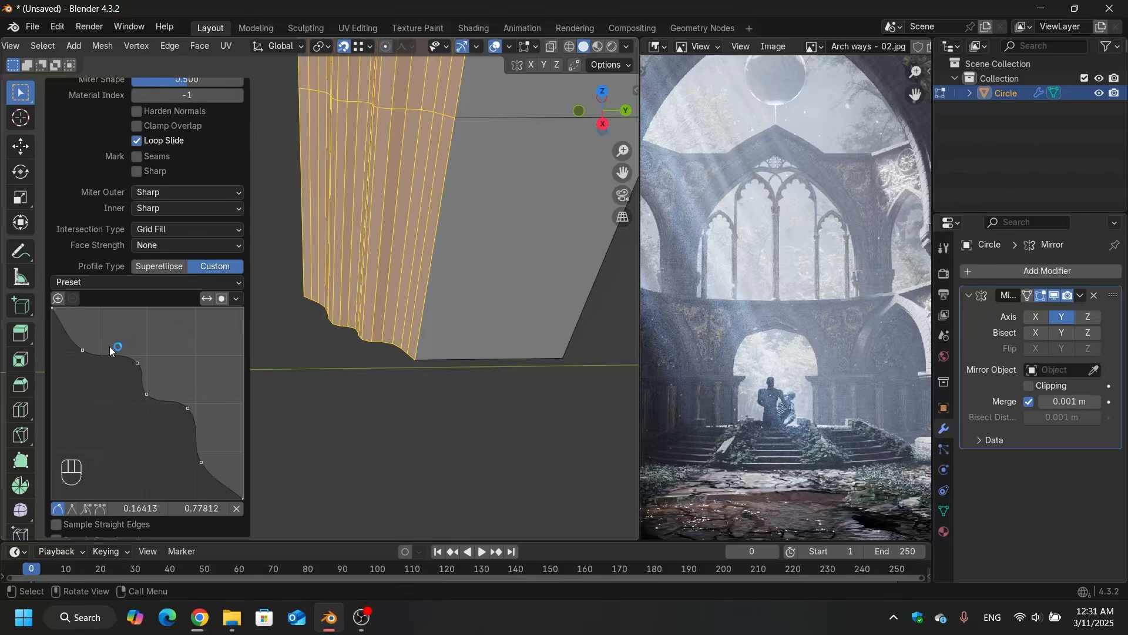
drag(84, 353, 80, 356)
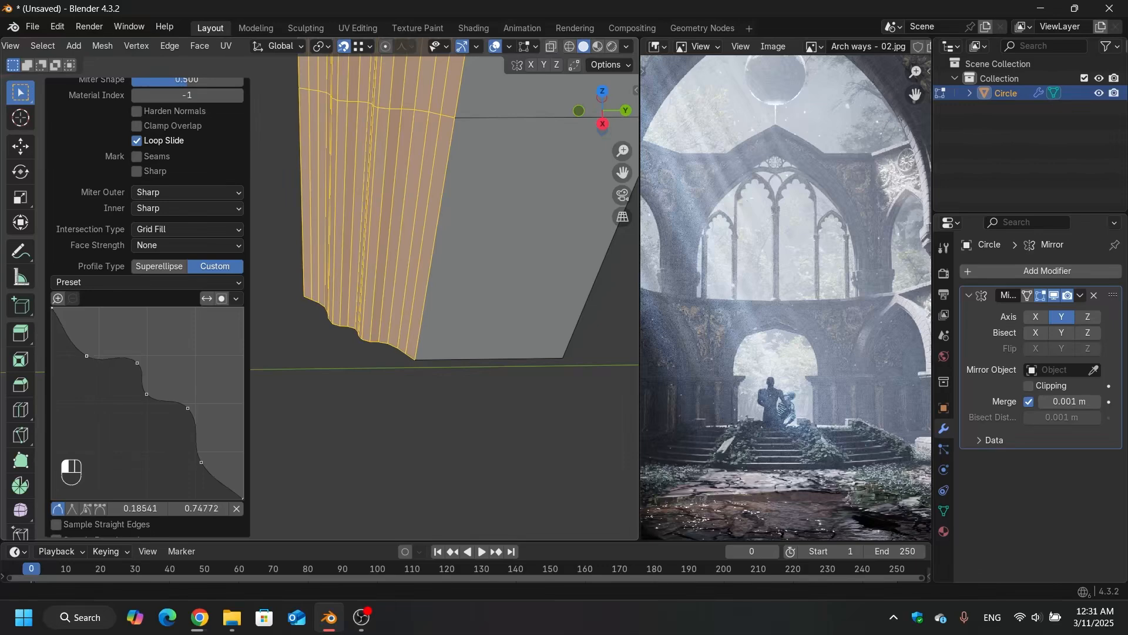
drag(147, 394, 194, 412)
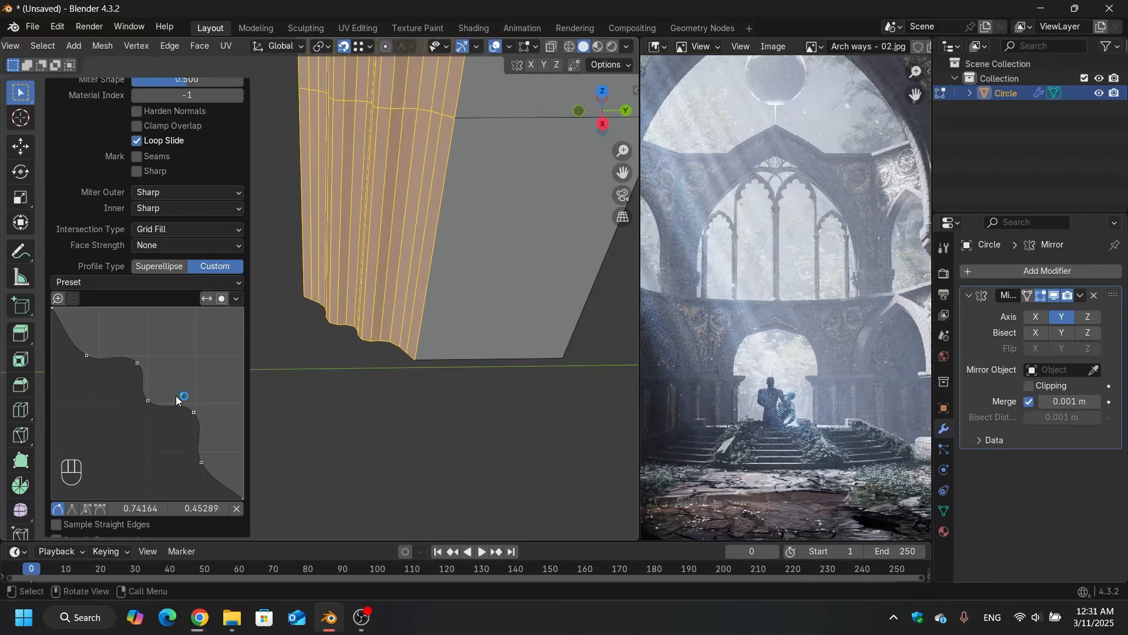
click(134, 362)
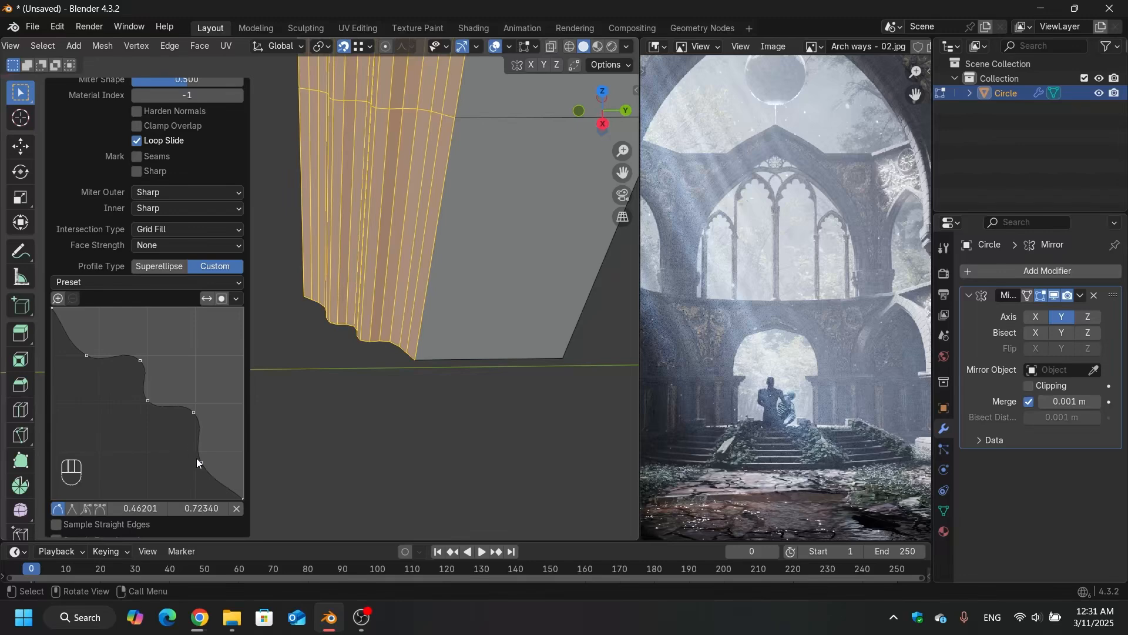
drag(202, 463, 197, 459)
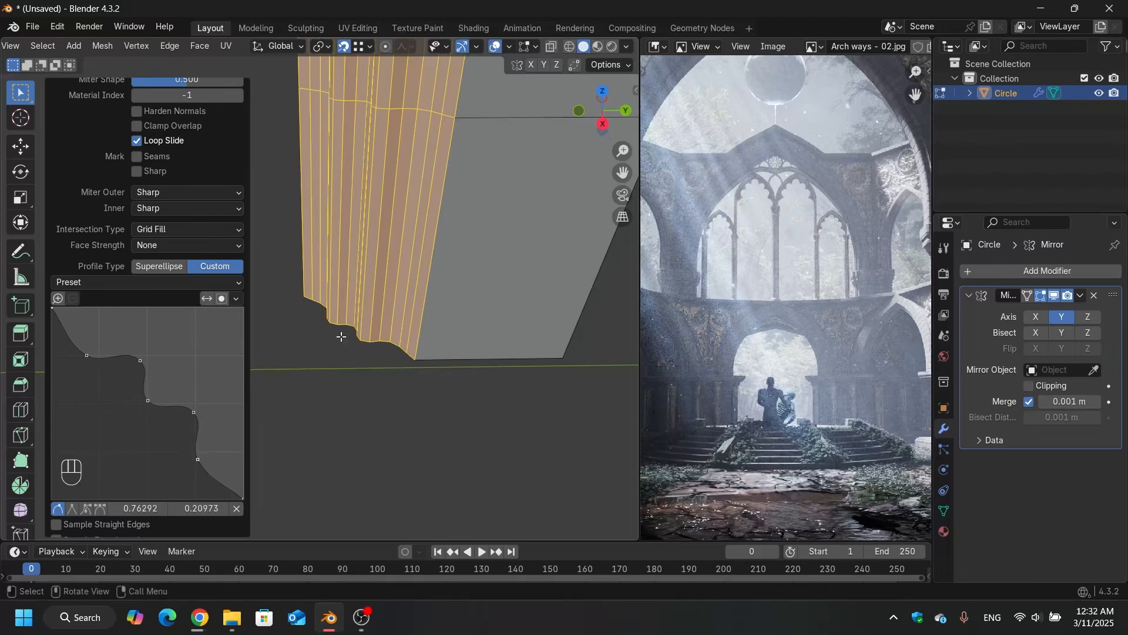
Step: Rearrange the five profile points so the steps start with an outward bulge, with the last two at about 0.578, 0.340 and 0.784, 0.289
middle_drag(341, 336, 468, 382)
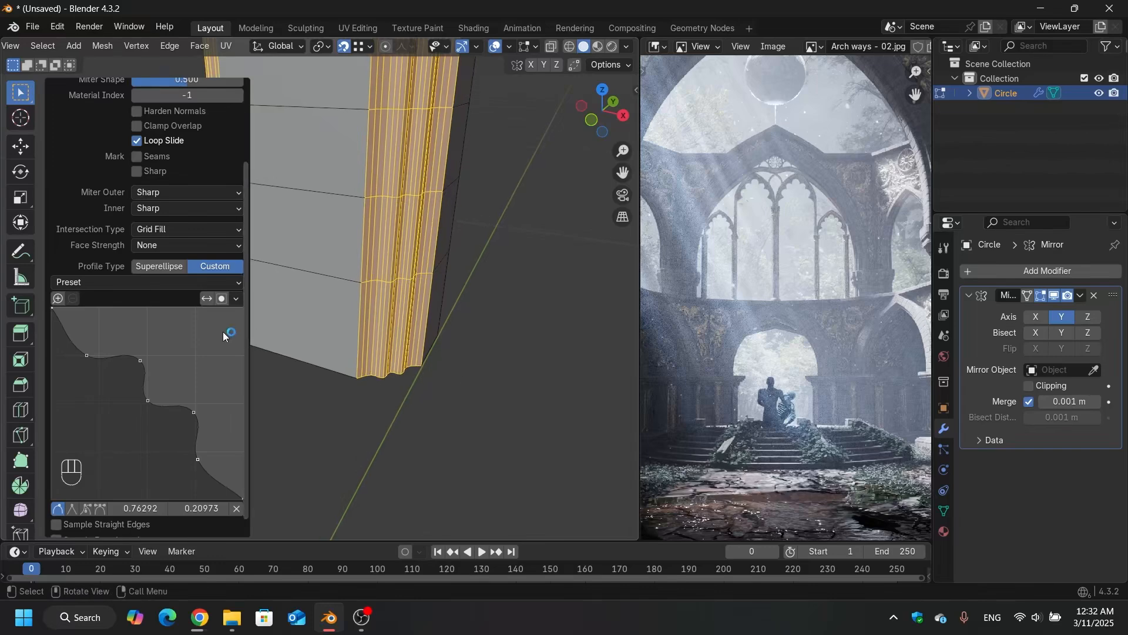
scroll(81, 354, up, 2)
drag(86, 414, 150, 453)
drag(196, 481, 151, 448)
scroll(195, 459, down, 5)
drag(163, 410, 157, 413)
drag(194, 446, 201, 429)
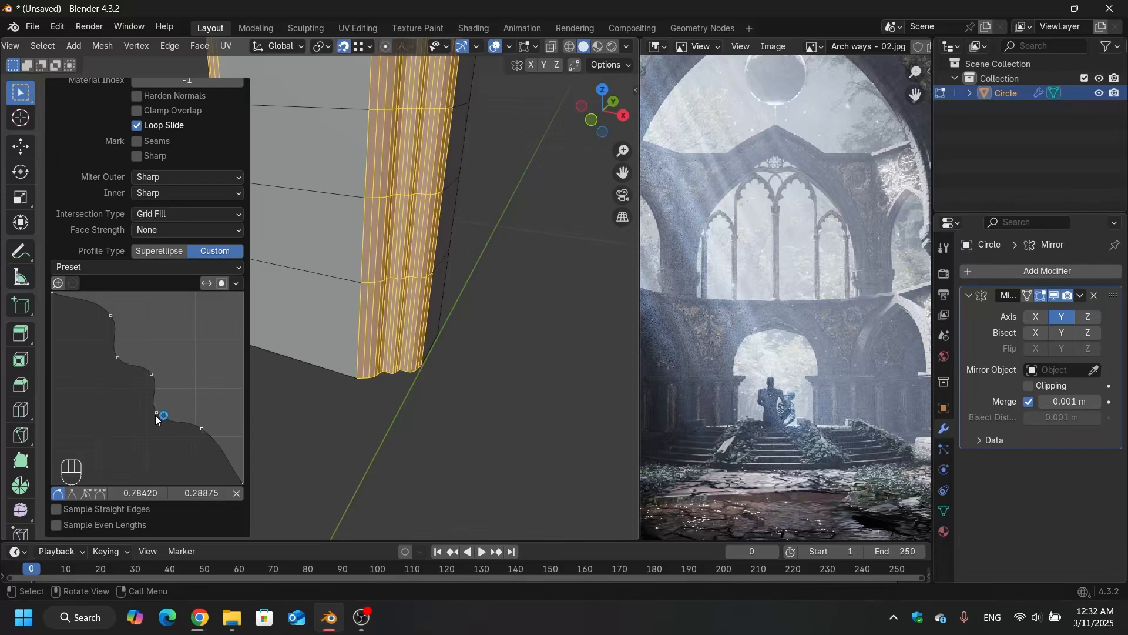
drag(155, 414, 162, 418)
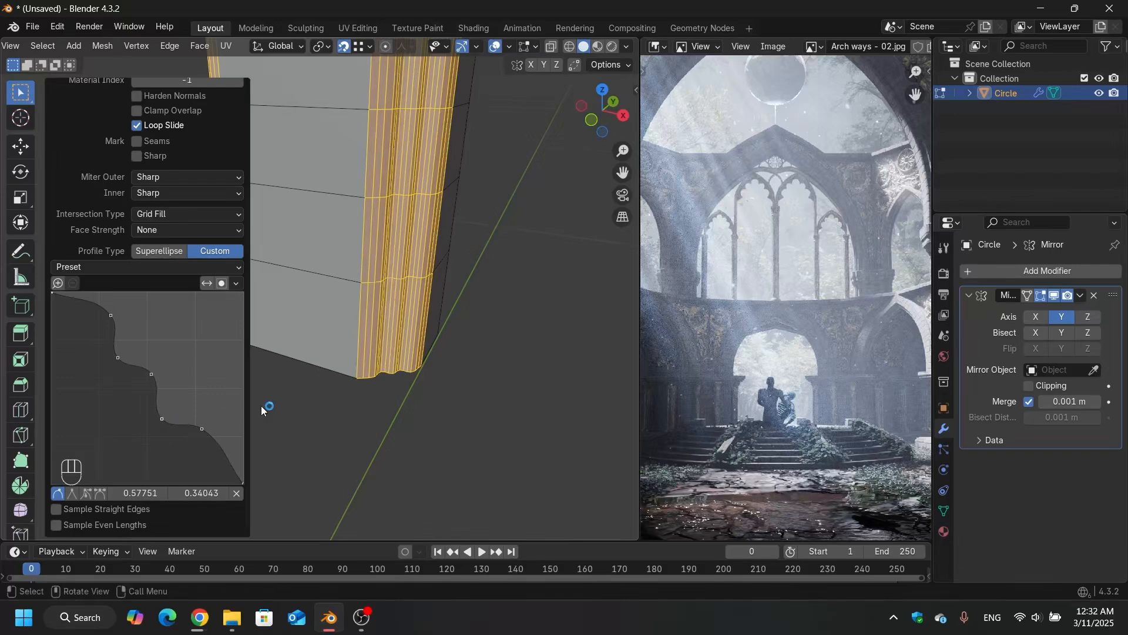
Step: Sharpen the upper profile steps by adjusting the first three points, placing the second at about 0.316, 0.638
middle_drag(352, 378, 253, 382)
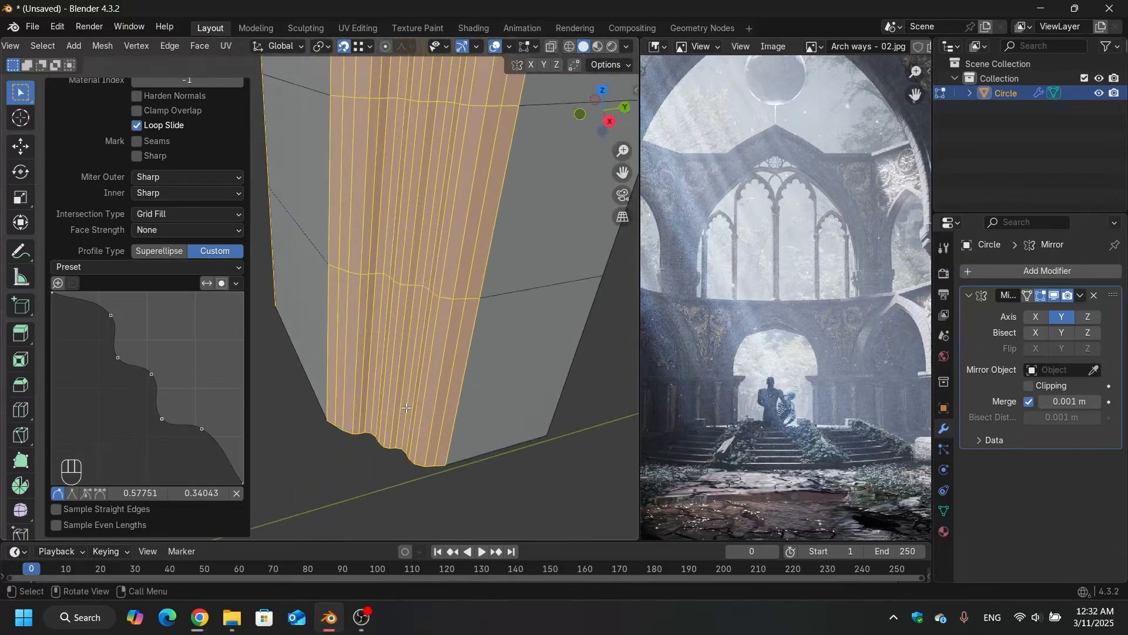
drag(150, 372, 112, 361)
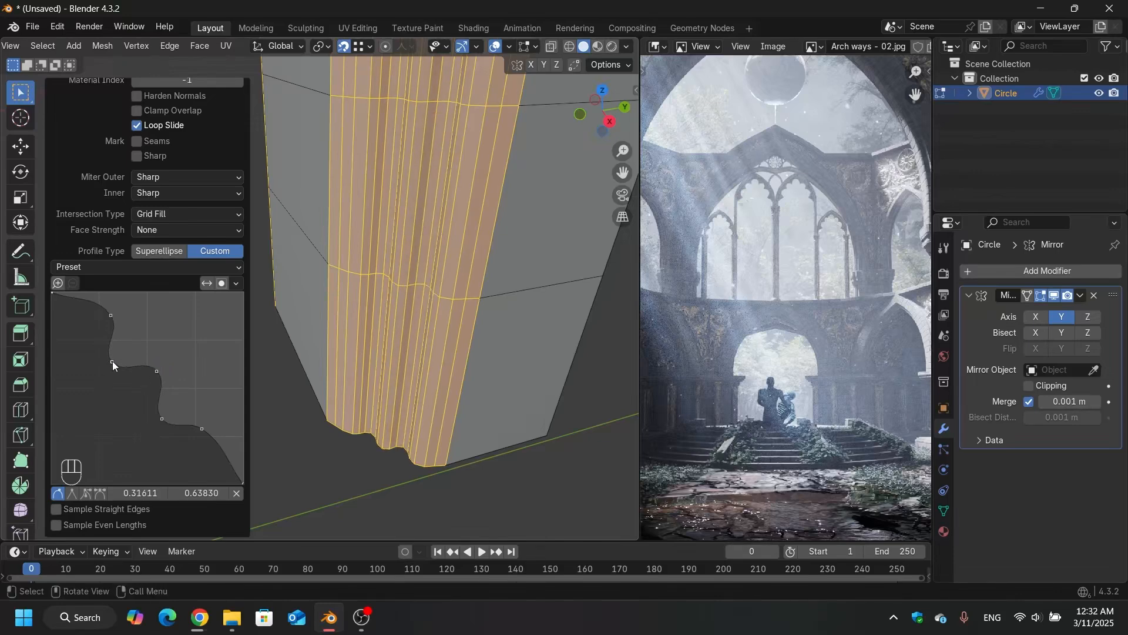
drag(107, 312, 105, 325)
Step: Select the face loop just above the foot of the arch leg and extrude it outward along its normals by about 0.0405 m
middle_drag(366, 335, 402, 347)
key(3)
alt+click(445, 292)
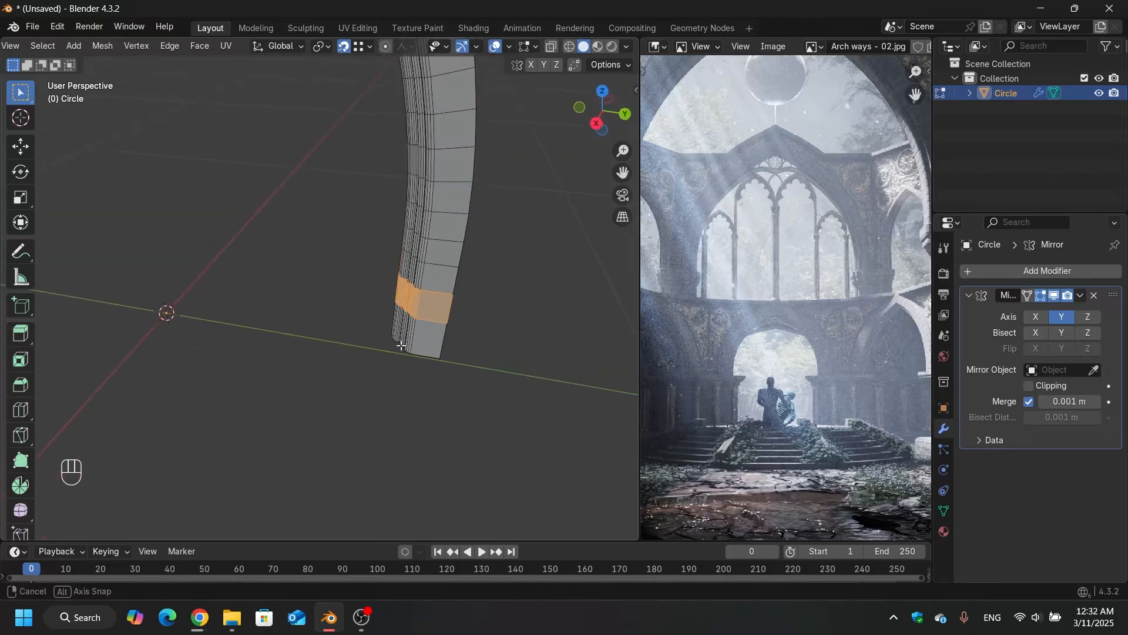
key(alt+e)
click(380, 346)
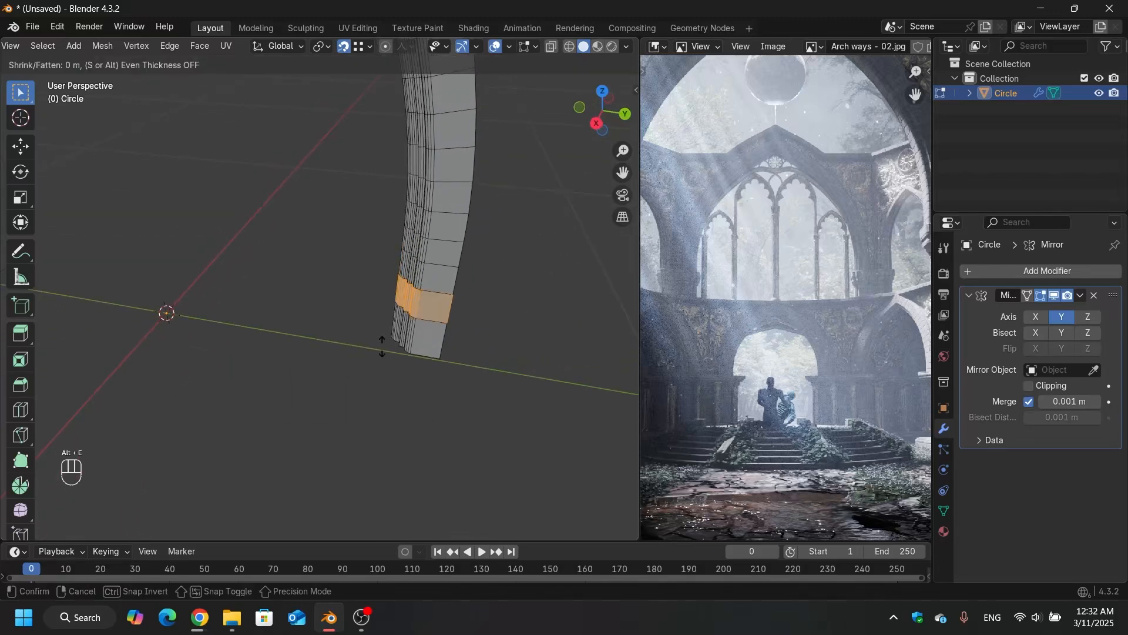
click(416, 335)
scroll(392, 290, up, 4)
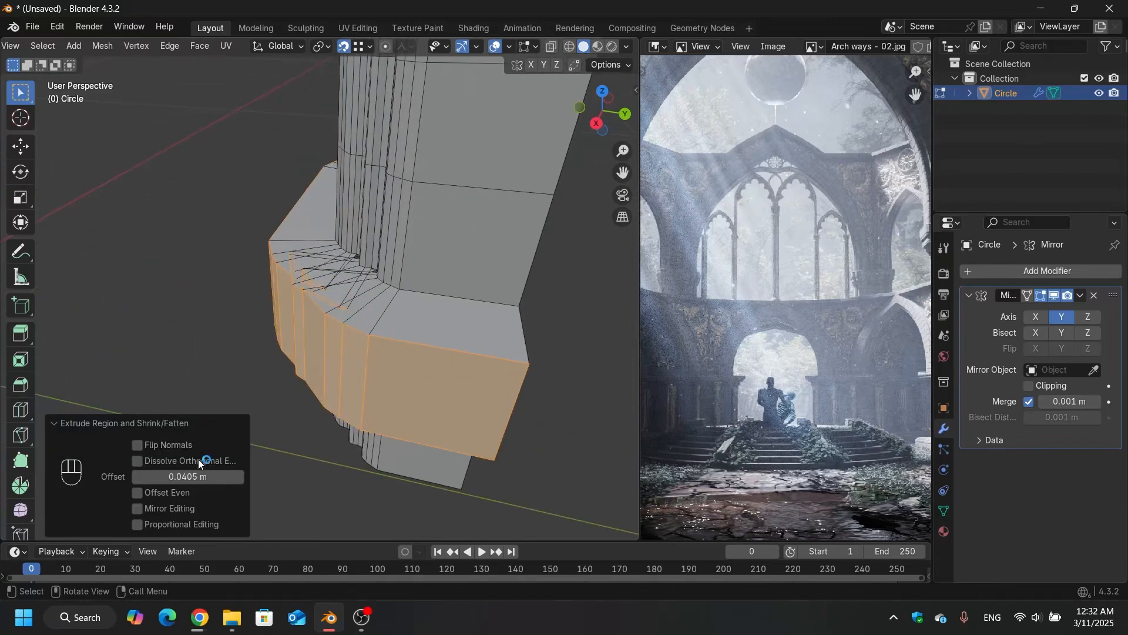
Step: Reduce the extrusion offset of the band above the arch leg's foot to about 0.0025 m
shift+drag(194, 476, 154, 476)
middle_drag(412, 259, 450, 261)
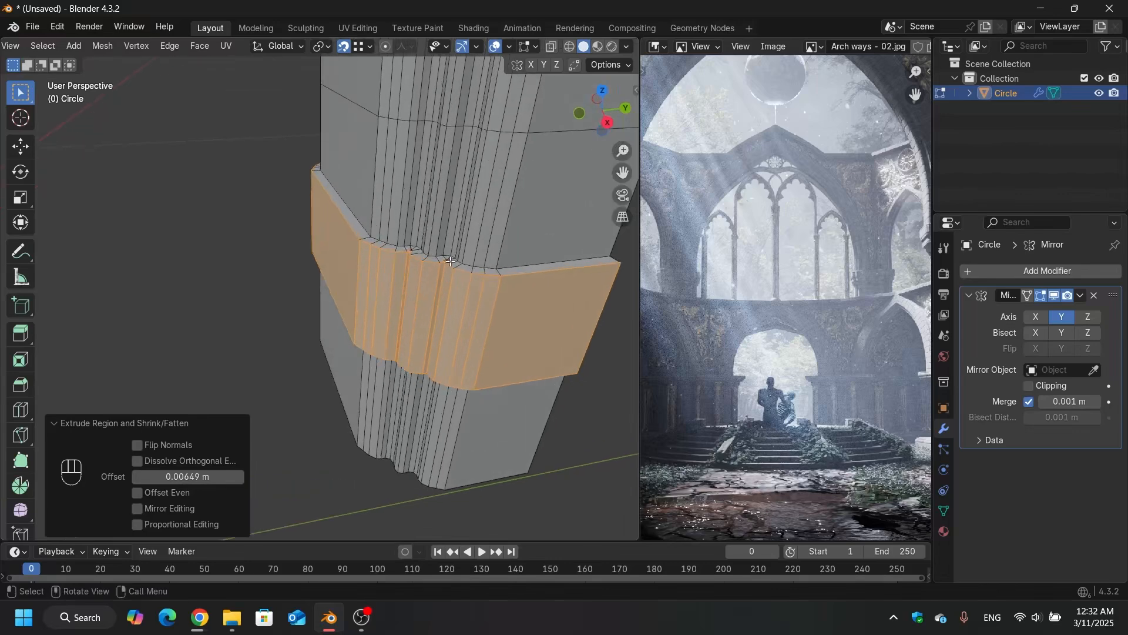
scroll(450, 261, up, 5)
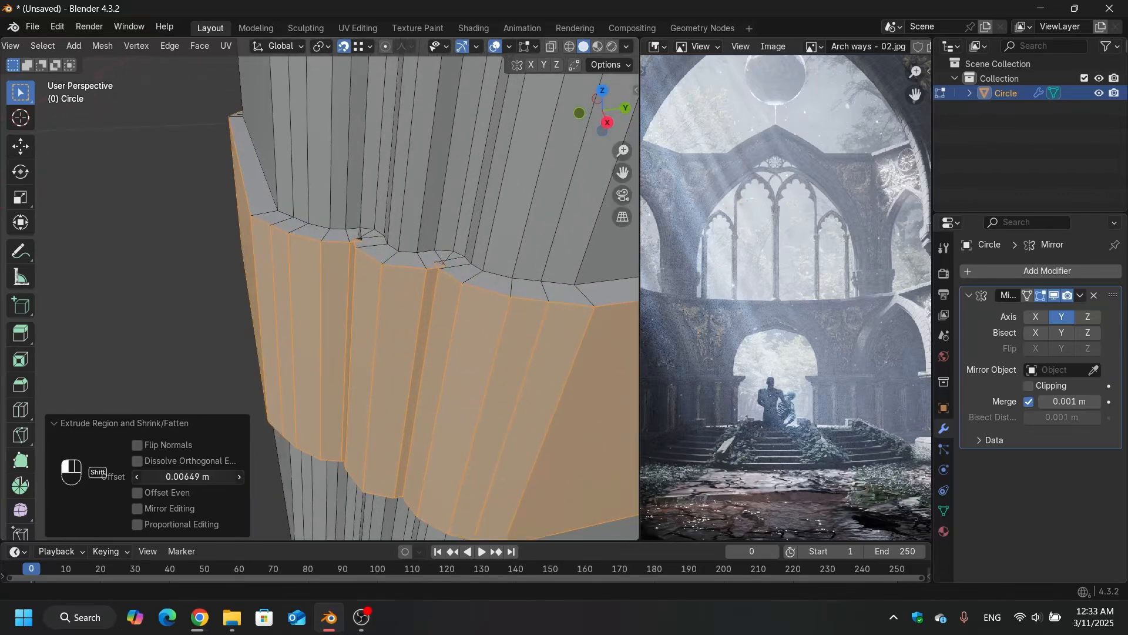
shift+drag(176, 476, 165, 476)
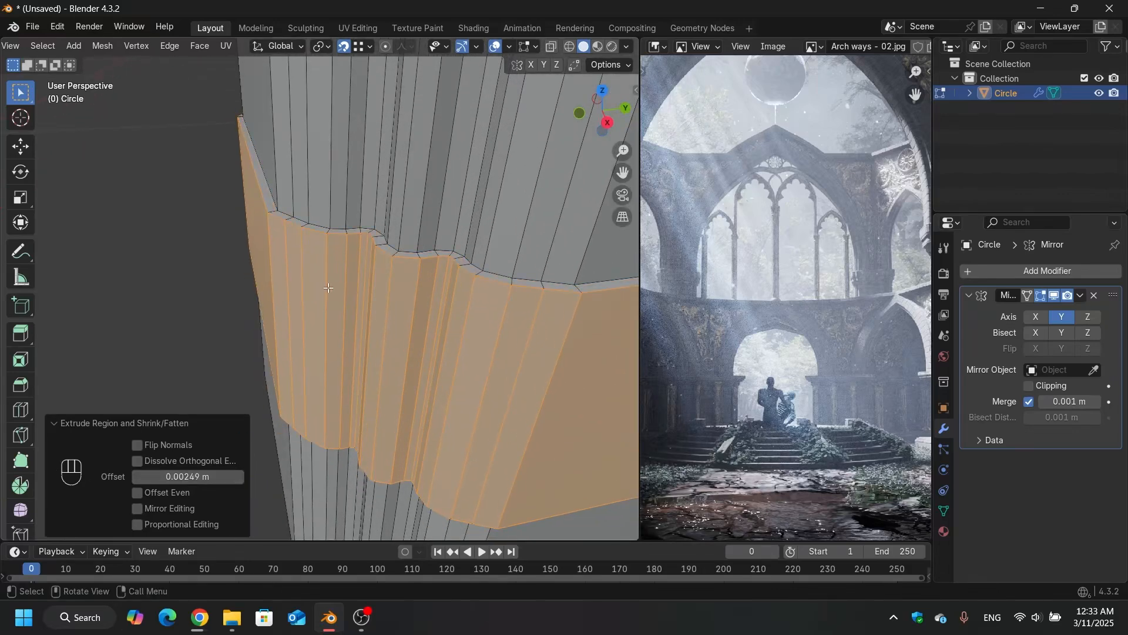
scroll(329, 286, down, 6)
scroll(369, 318, down, 4)
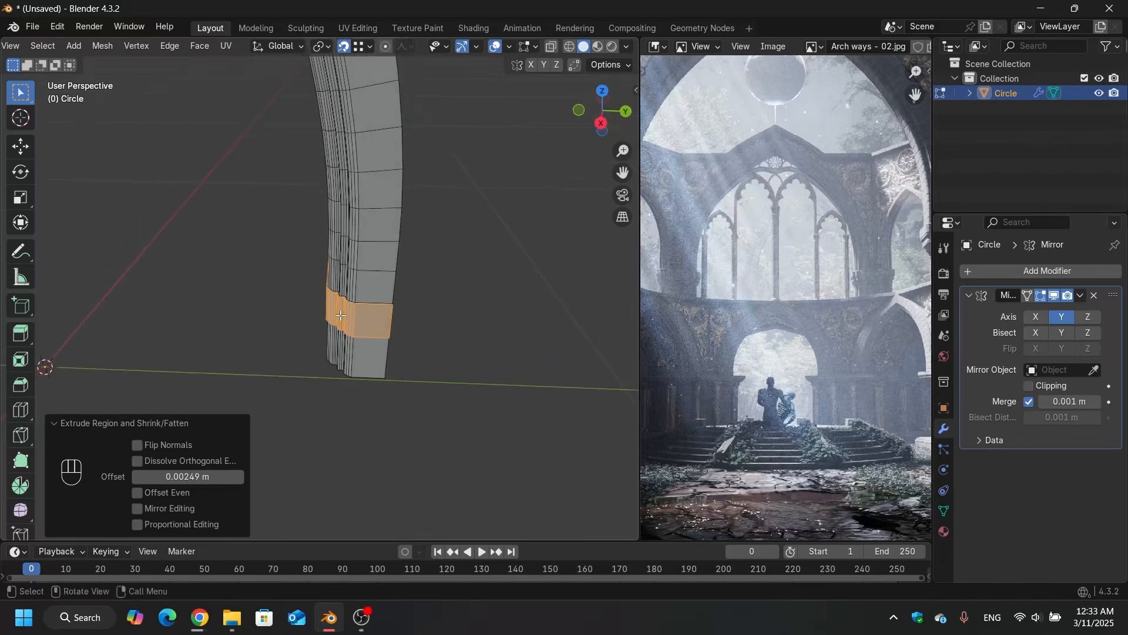
shift+middle_drag(342, 282, 393, 312)
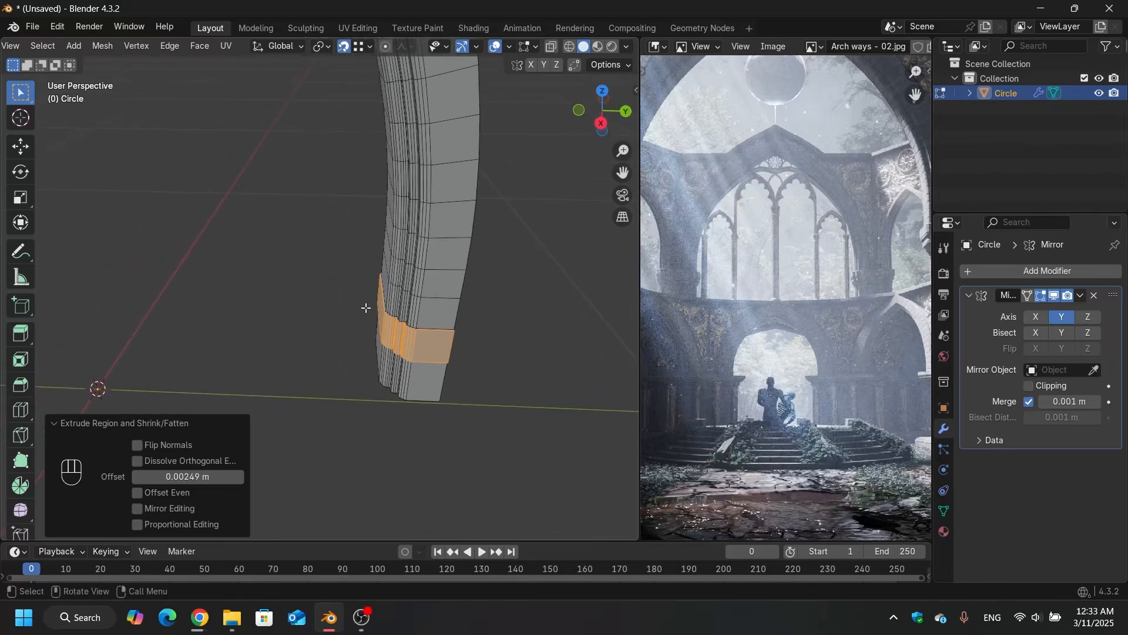
Step: Try to enlarge the extruded band uniformly on all axes
key(s)
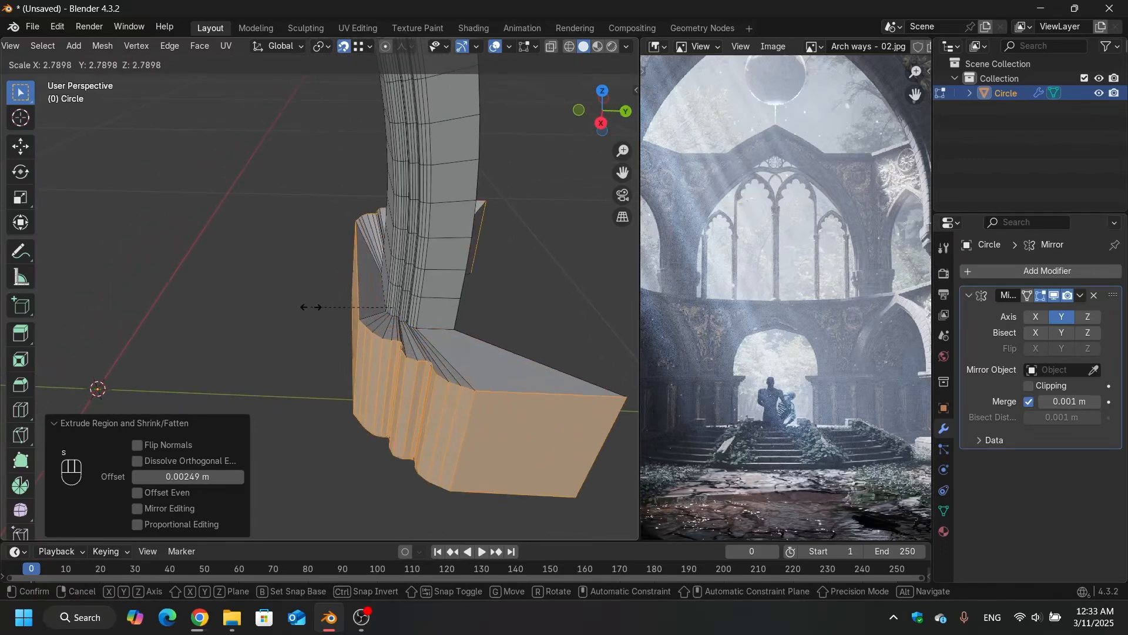
click(312, 306)
middle_drag(311, 279, 272, 227)
key(ctrl+z)
Step: Scale the extruded band by about 1.35 in X and Y only, excluding the Z axis
middle_drag(388, 283, 404, 306)
key(s)
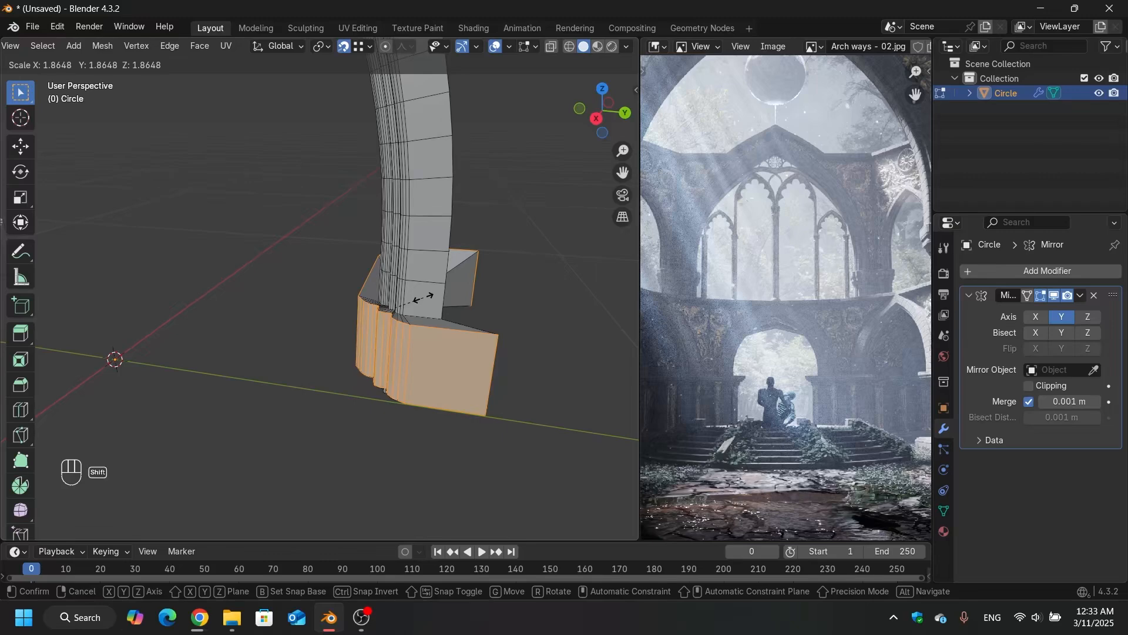
key(shift+z)
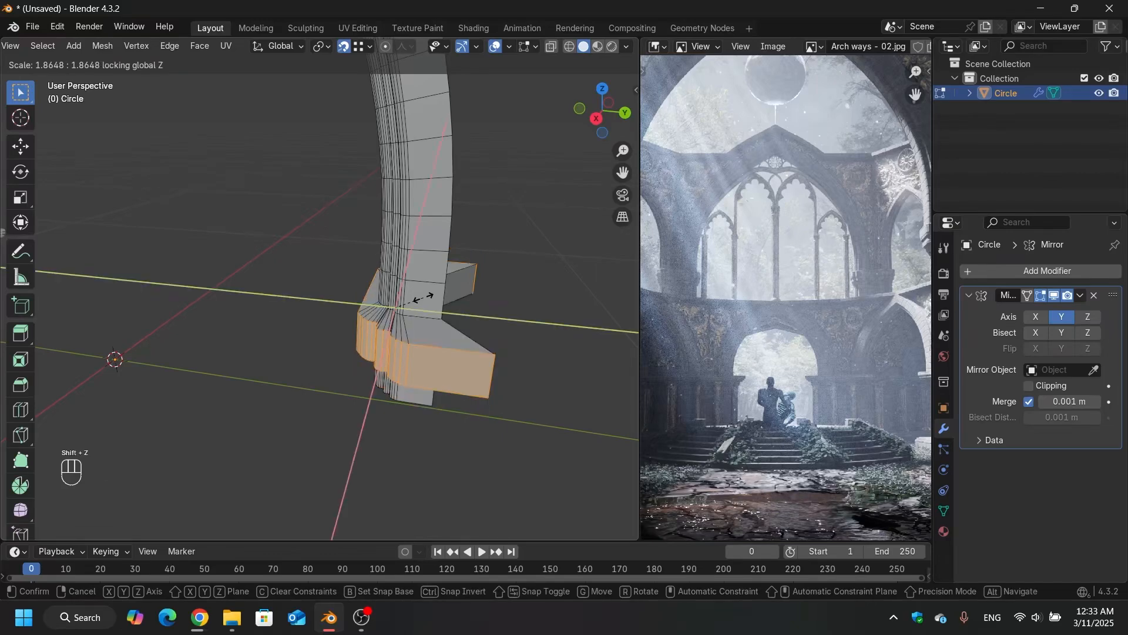
click(421, 297)
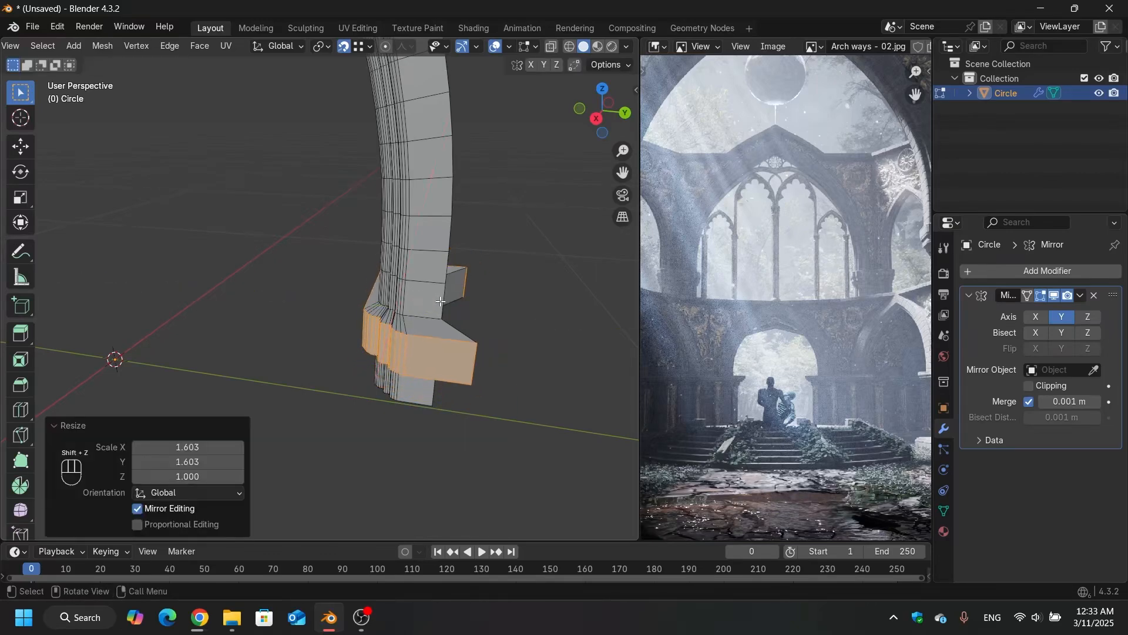
middle_drag(421, 297, 345, 395)
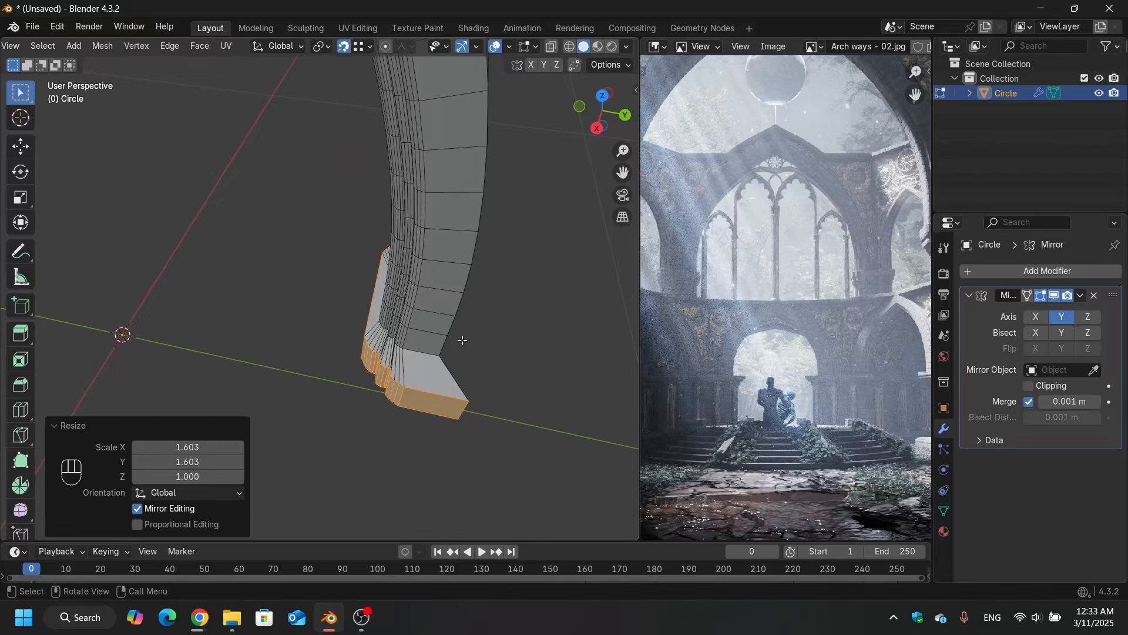
mouse_move(191, 446)
shift+mouse_down()
mouse_move(182, 462)
mouse_move(191, 446)
shift+mouse_up()
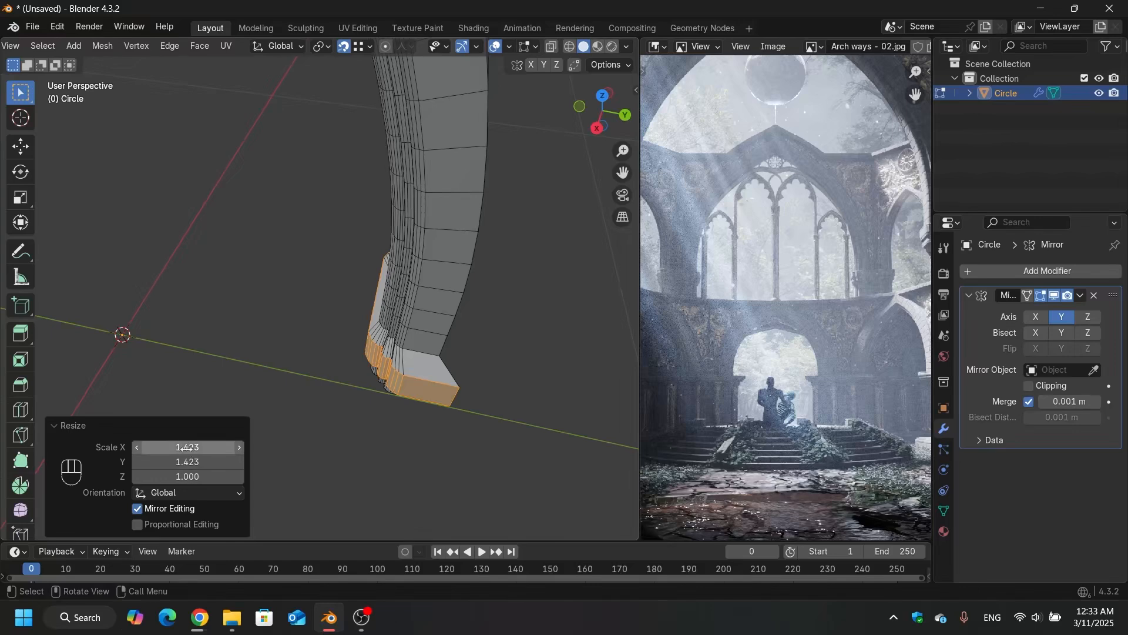
drag(188, 447, 322, 462)
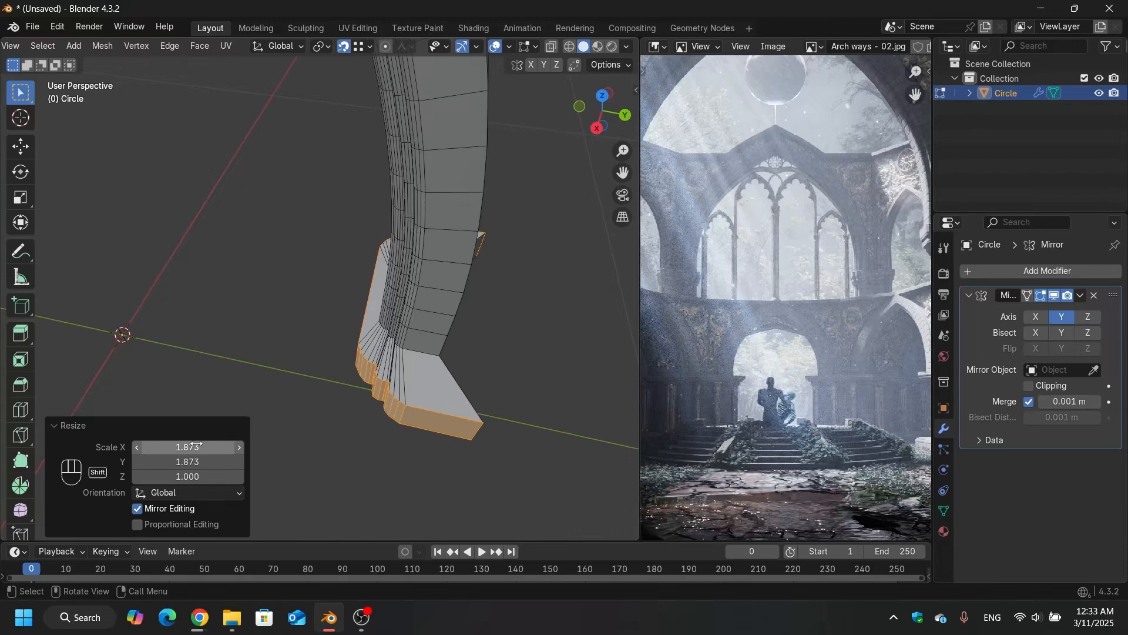
drag(185, 447, 116, 462)
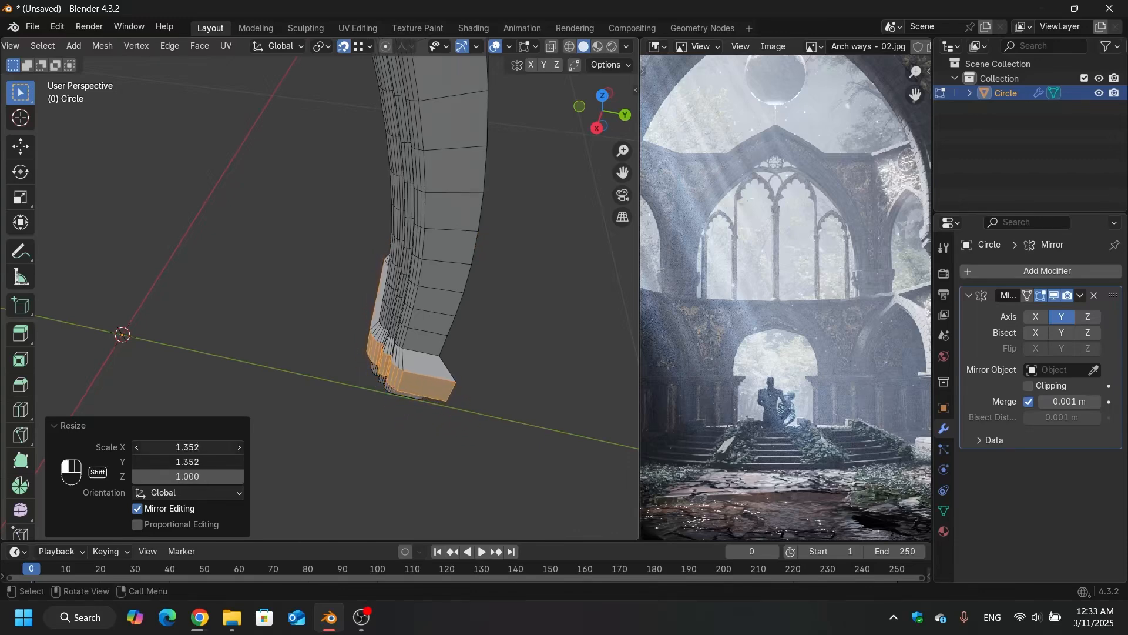
Step: Move the extruded band about 0.027 m inward along Y, flush with the outer side of the arch leg
middle_drag(496, 335, 466, 310)
key(g)
key(y)
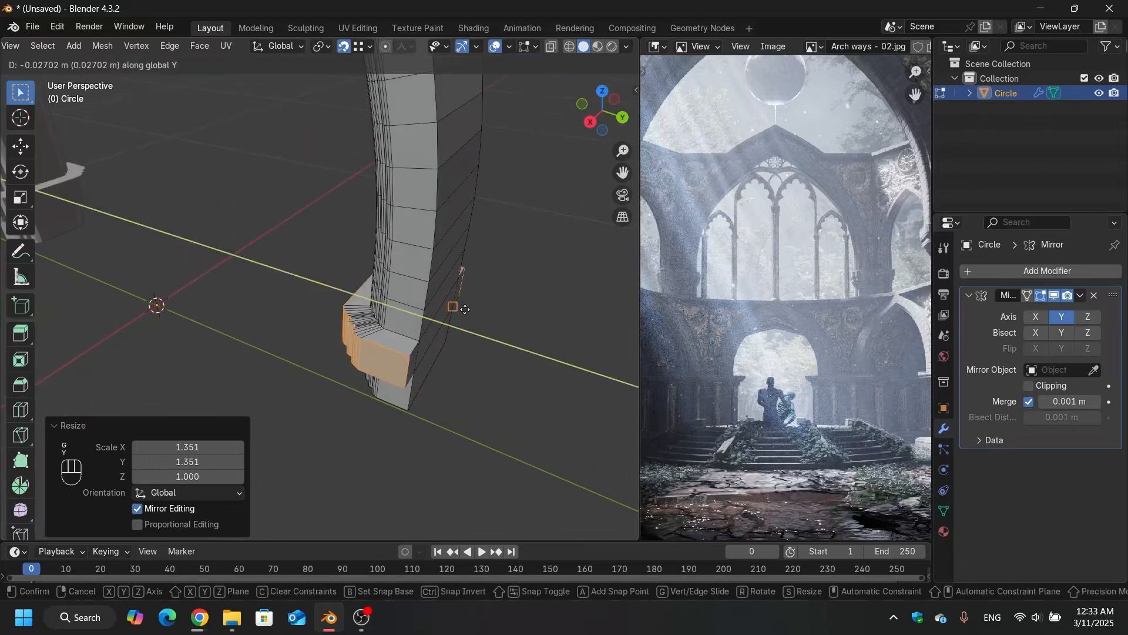
click(459, 307)
middle_drag(476, 305, 351, 214)
scroll(377, 252, down, 3)
scroll(422, 410, up, 7)
Step: Bevel the upper and lower outer edge loops of the band with 18 segments in the custom moulded profile
middle_drag(423, 411, 470, 377)
scroll(386, 353, up, 4)
middle_drag(387, 353, 397, 355)
alt+click(398, 355)
alt+click(397, 355)
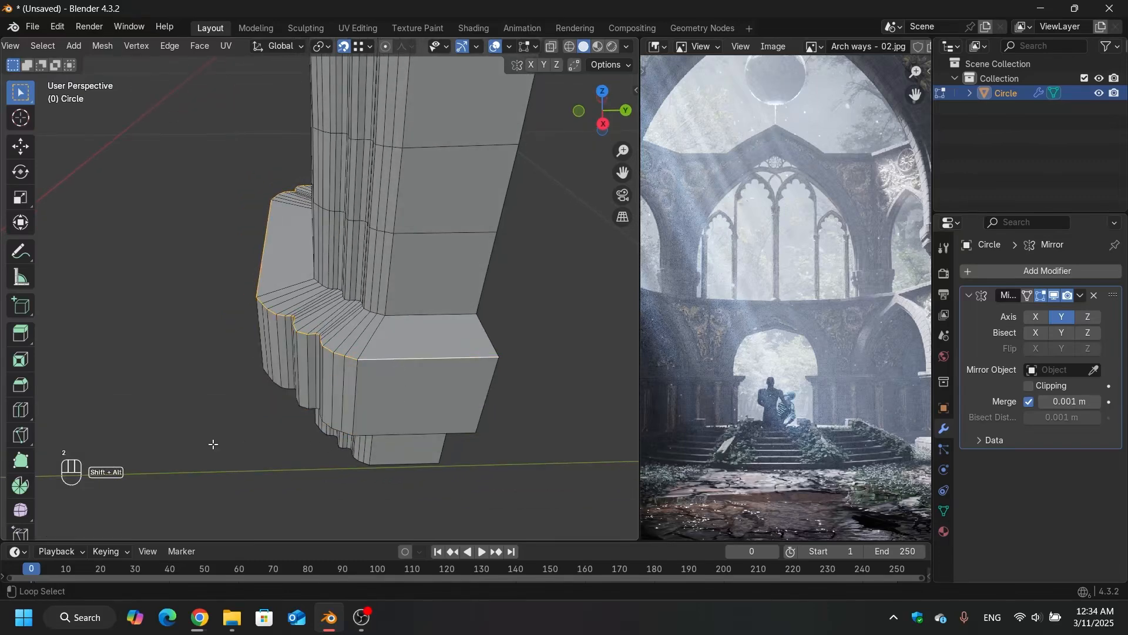
key(alt+shift)
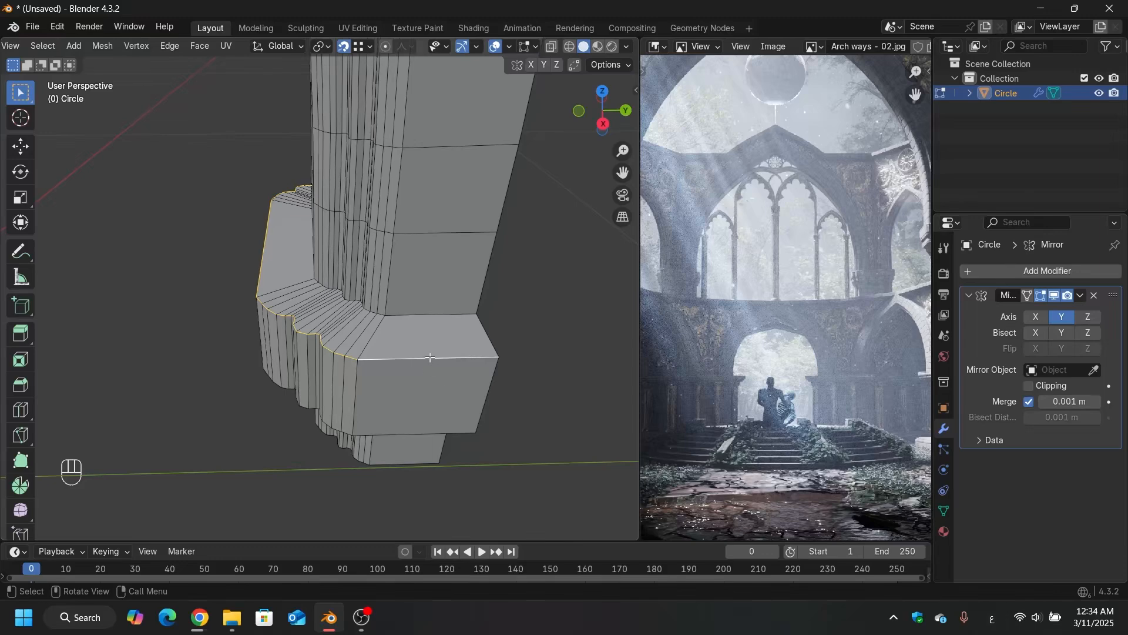
middle_drag(430, 357, 434, 355)
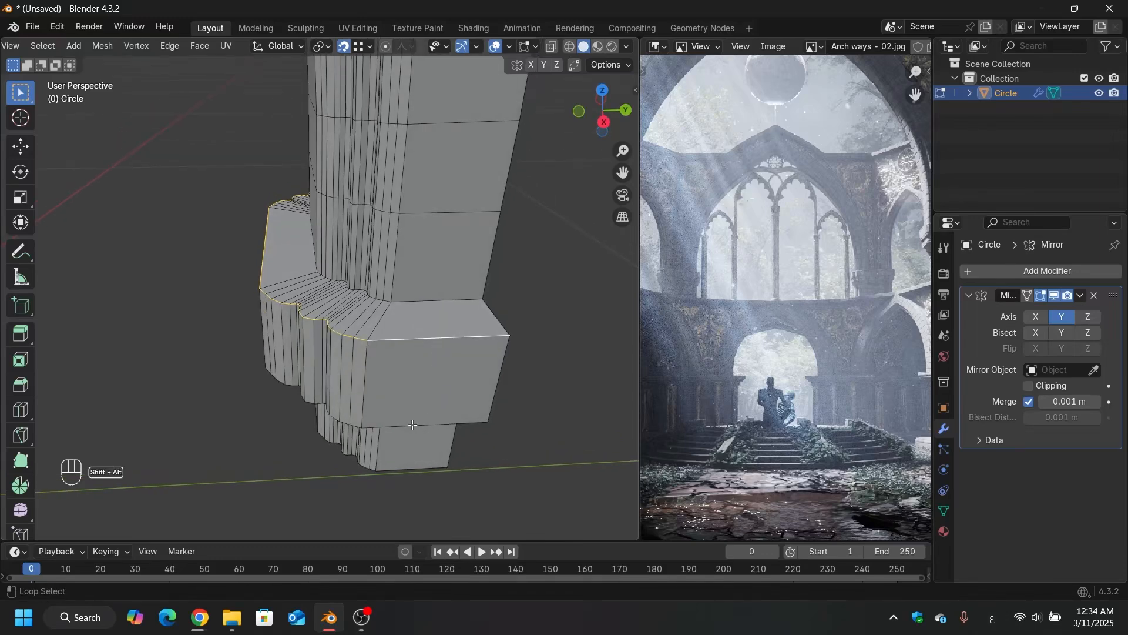
middle_drag(430, 393, 448, 382)
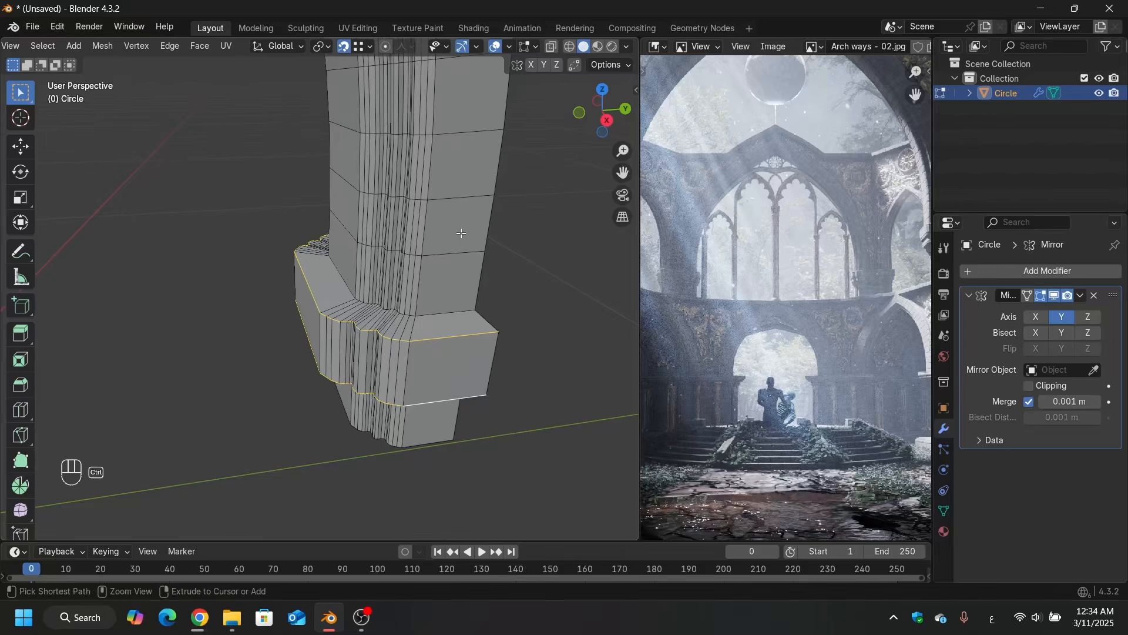
key(ctrl+b)
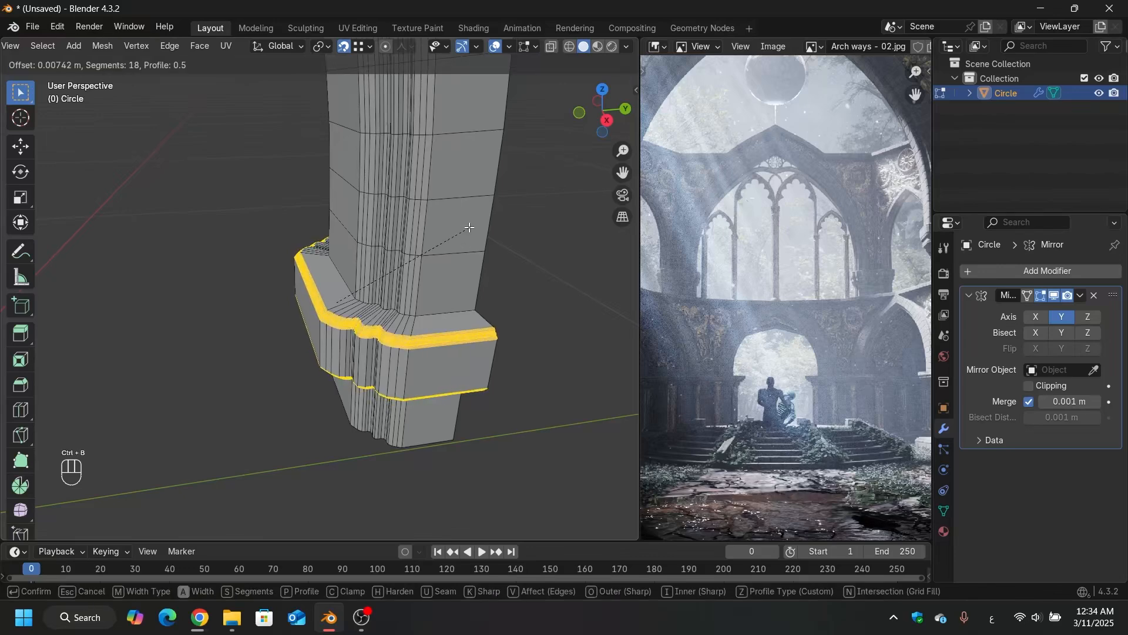
click(479, 222)
mouse_move(479, 222)
middle_down()
mouse_move(438, 216)
mouse_move(515, 277)
mouse_move(487, 308)
mouse_move(412, 270)
mouse_move(353, 210)
mouse_move(441, 256)
middle_up()
Step: Select the band's lower bevelled moulding through the mesh in side view and move it down along Z by about 0.02 m
click(515, 277)
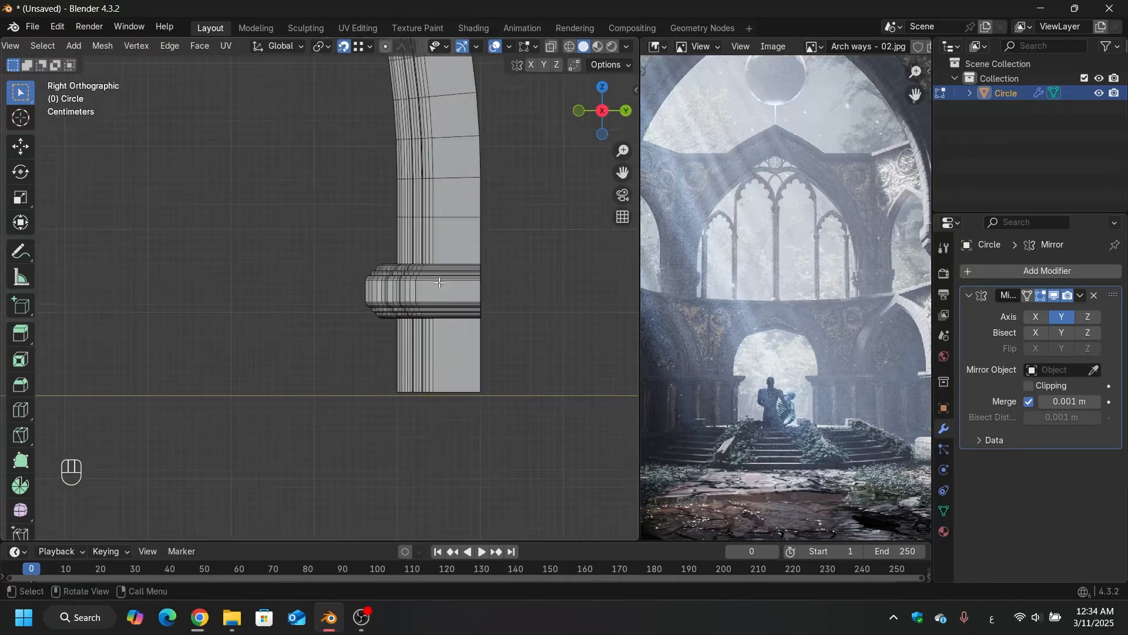
key(shift+z)
drag(554, 304, 258, 386)
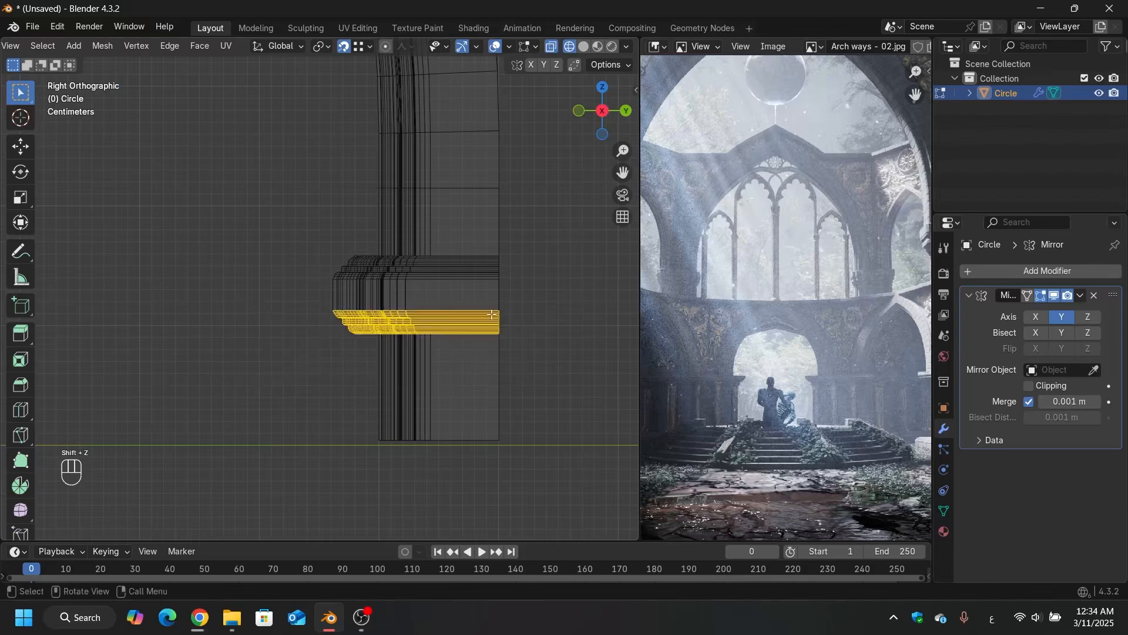
key(g)
key(z)
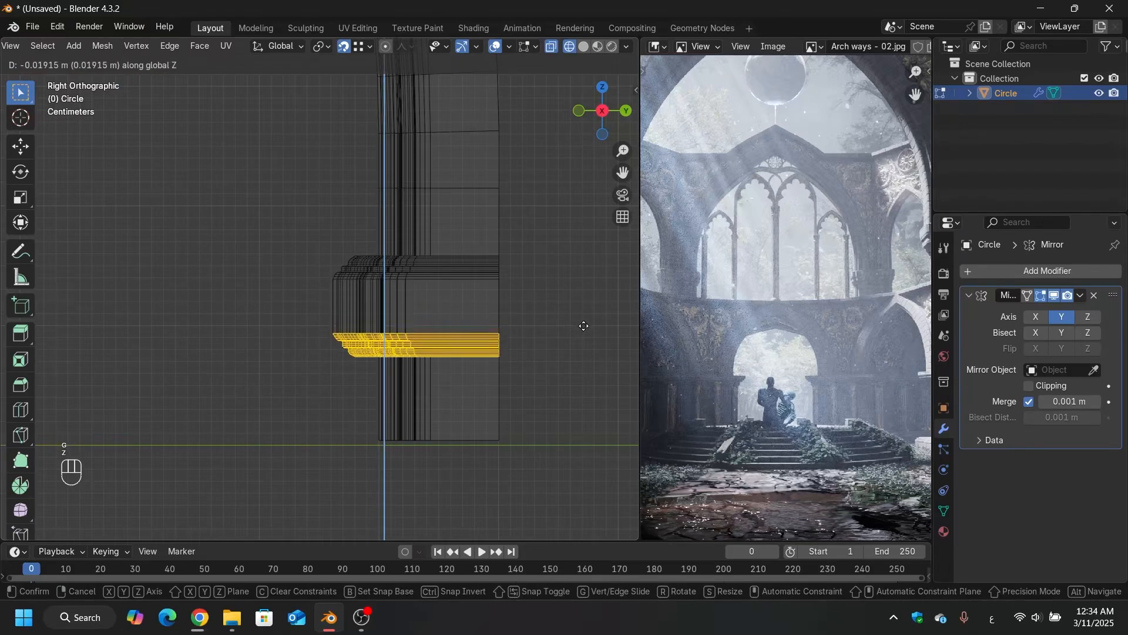
click(575, 327)
scroll(576, 326, down, 3)
middle_drag(575, 327, 500, 346)
key(Tab)
key(Tab)
key(shift+z)
scroll(499, 346, up, 6)
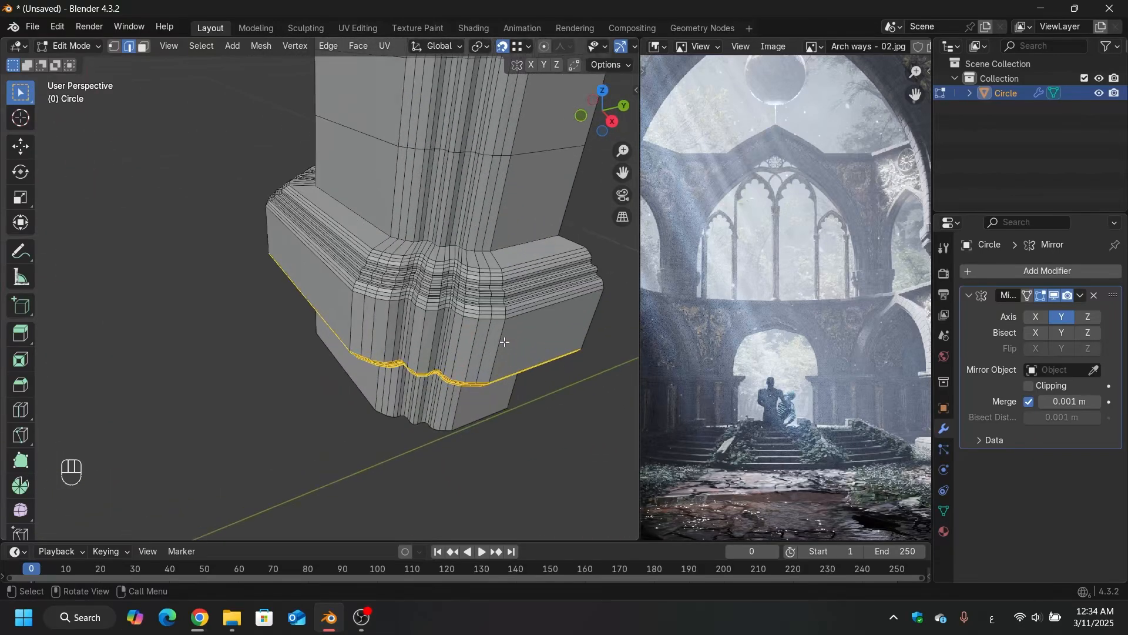
Step: Leave mesh editing and duplicate the whole arch in place, with the full arch seen from the side
scroll(501, 311, down, 8)
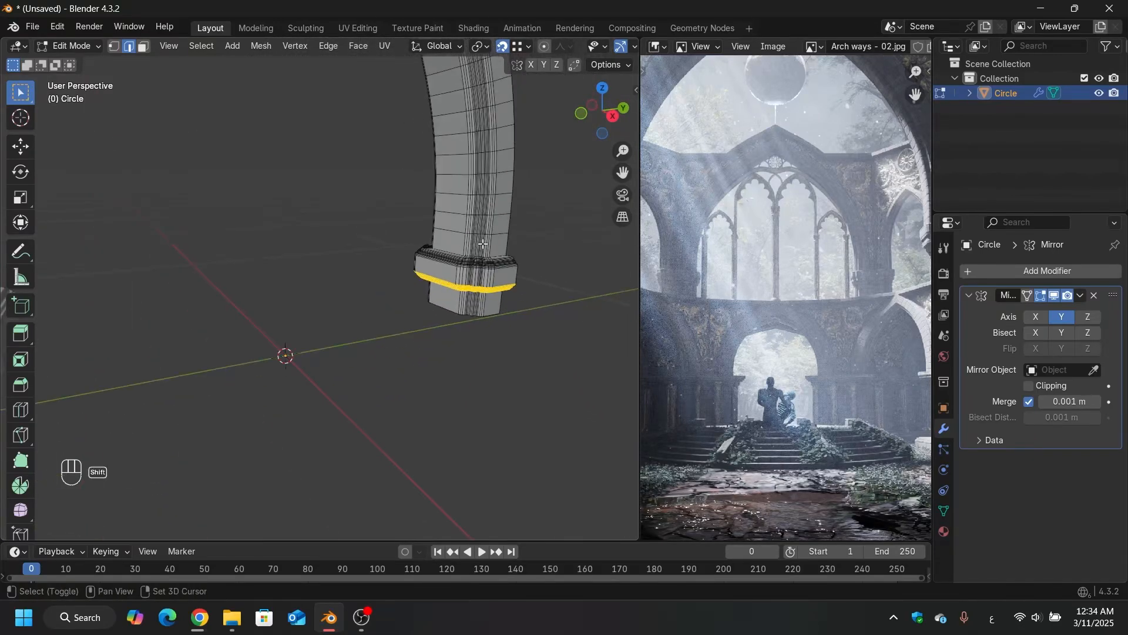
shift+middle_drag(482, 244, 490, 297)
scroll(490, 298, down, 2)
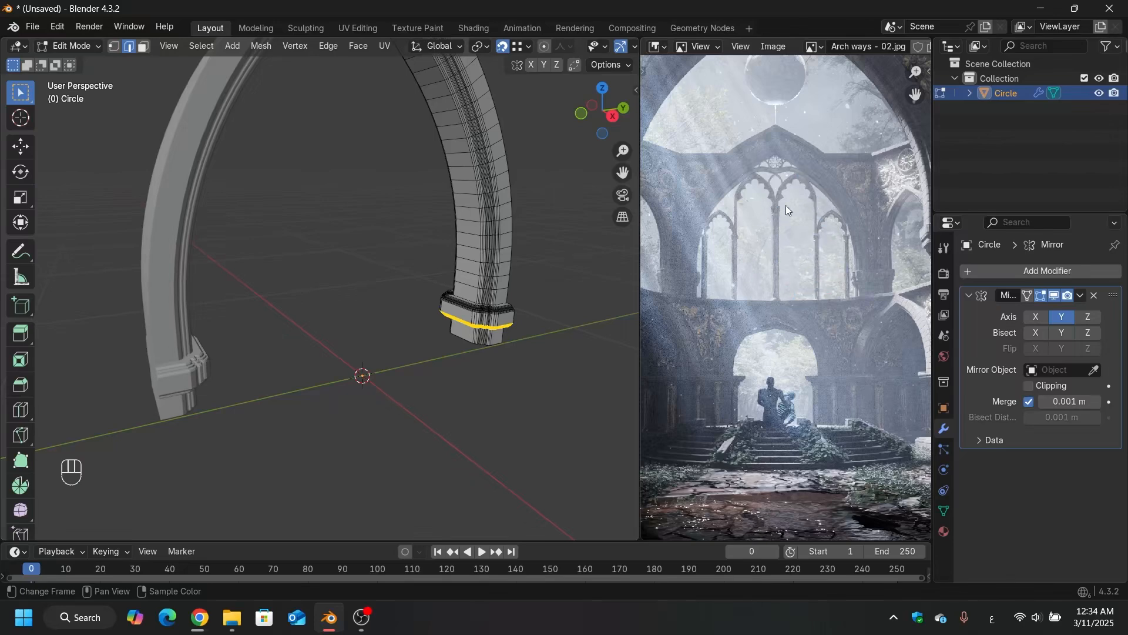
middle_drag(506, 271, 462, 175)
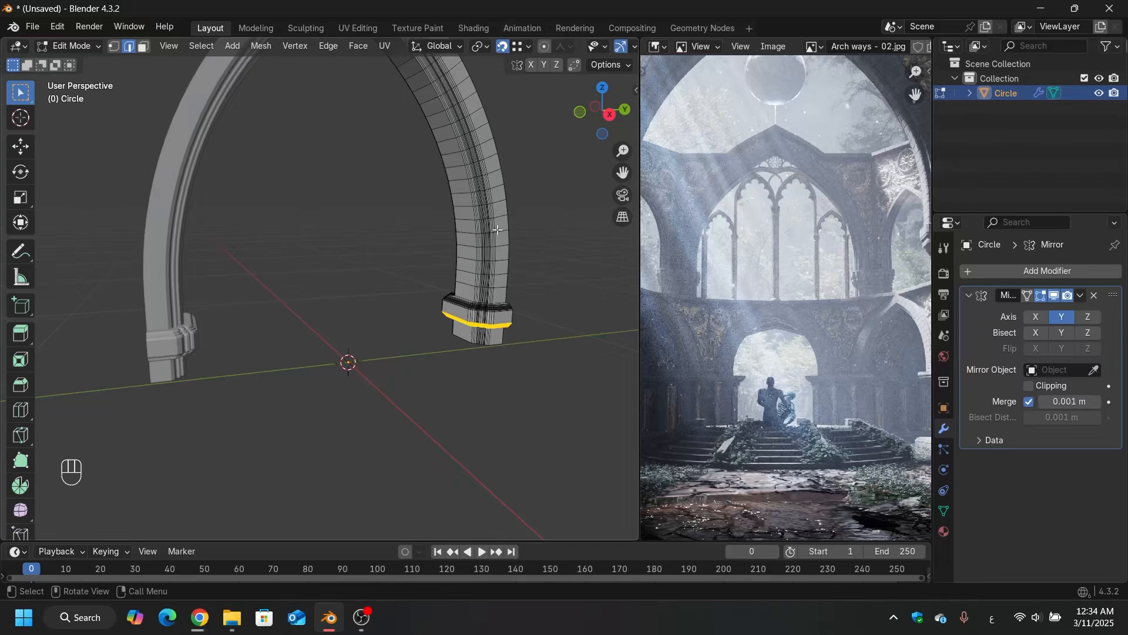
middle_drag(480, 248, 432, 320)
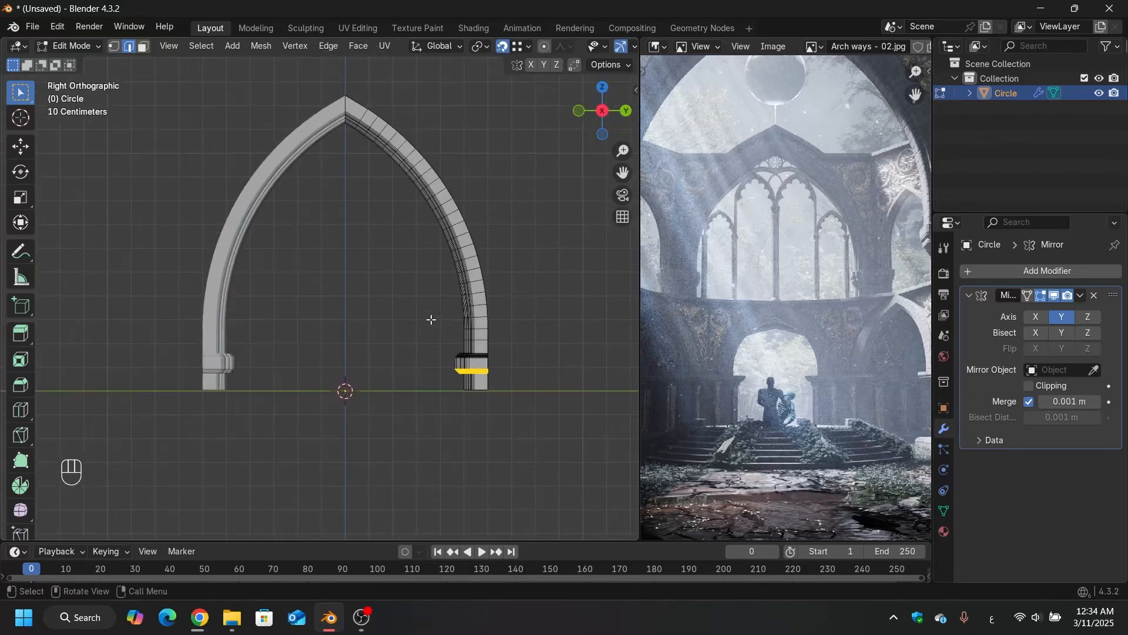
key(Tab)
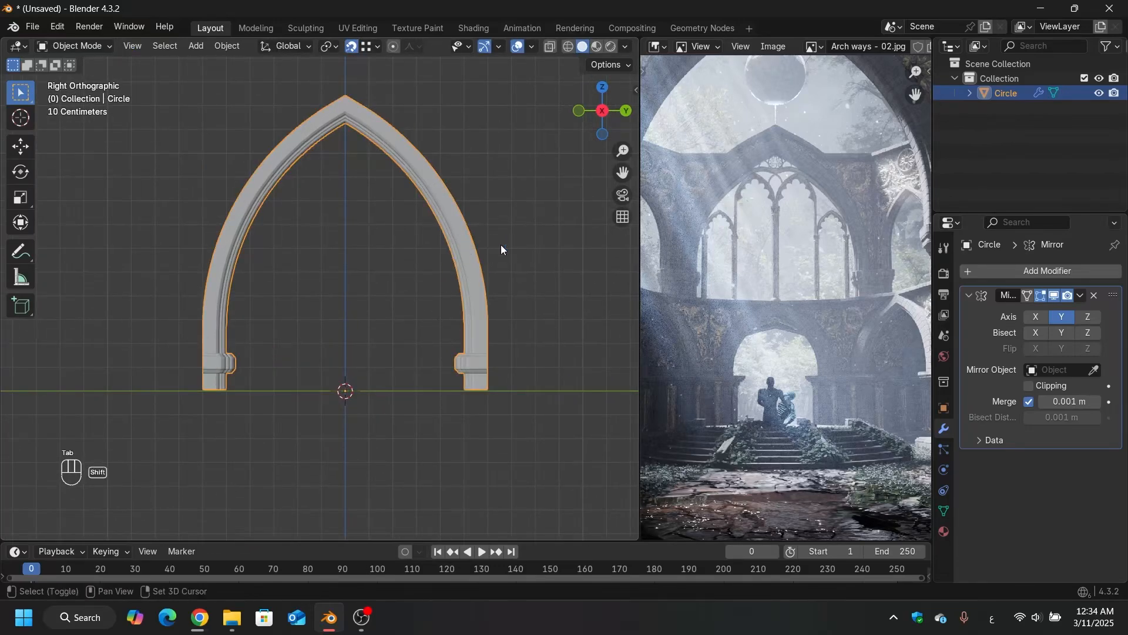
key(shift+d)
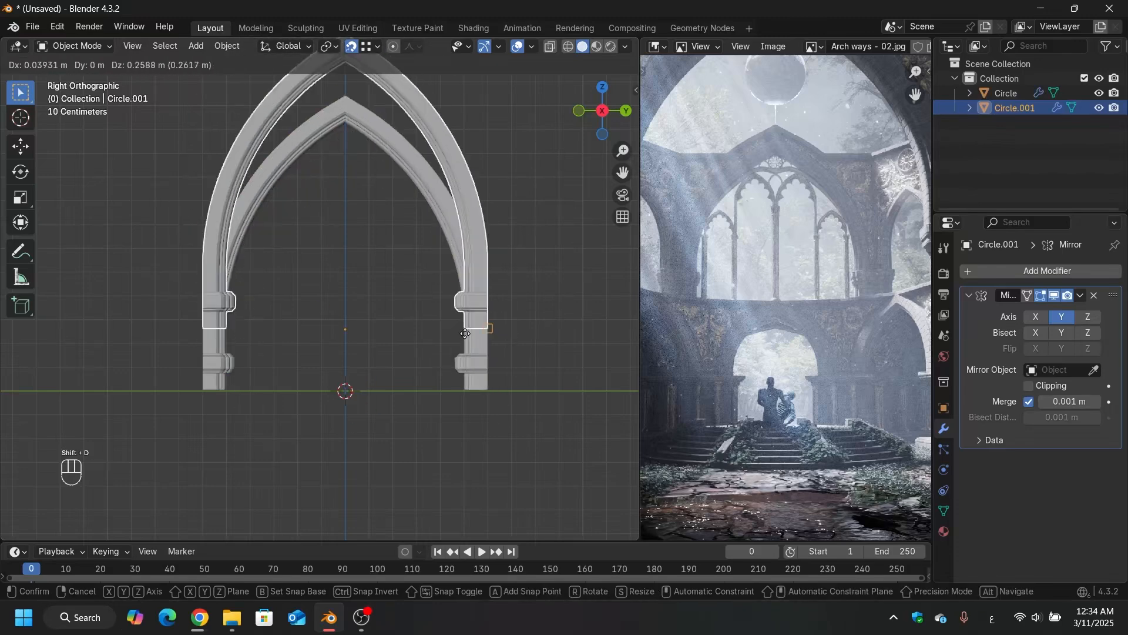
key(Escape)
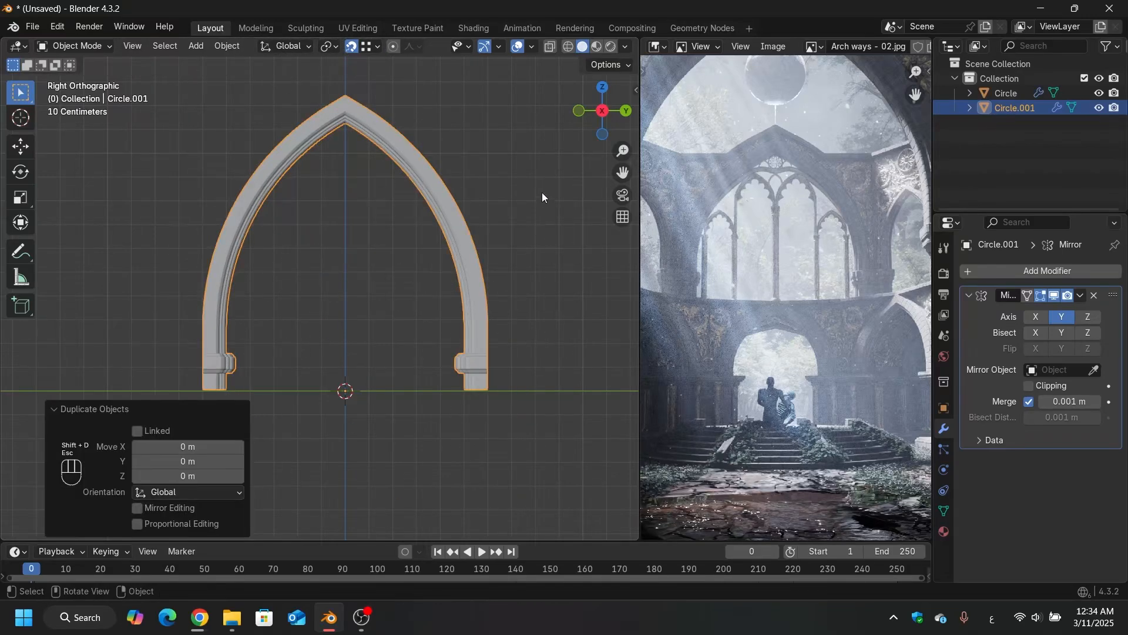
Step: Scale the duplicate arch to 0.25 and move it along Y by about 0.158 m
key(s)
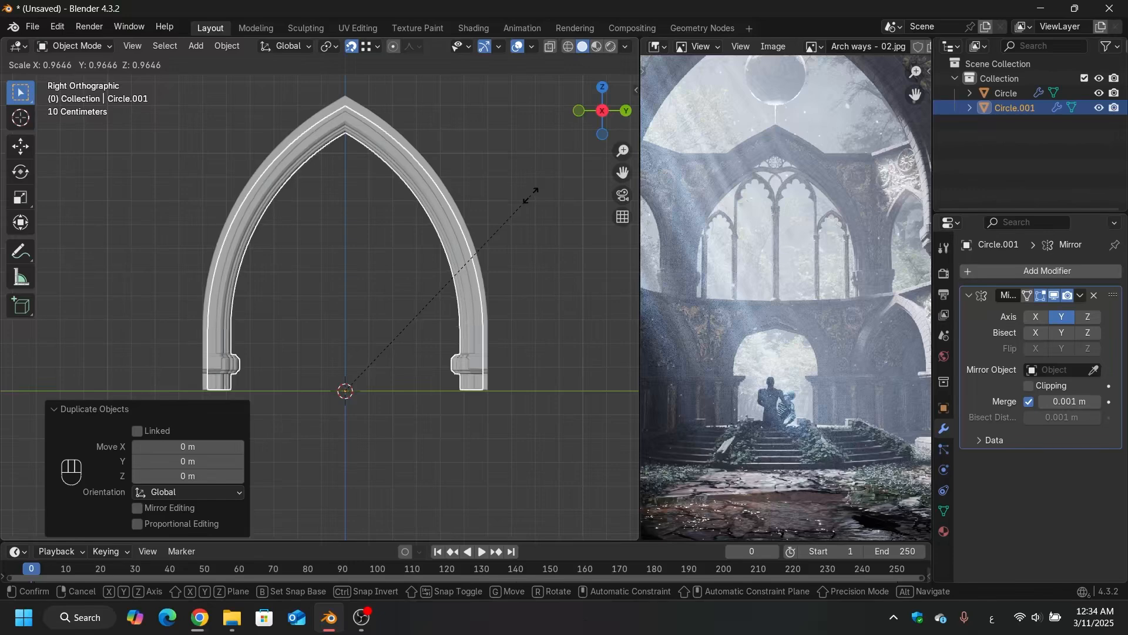
text(.)
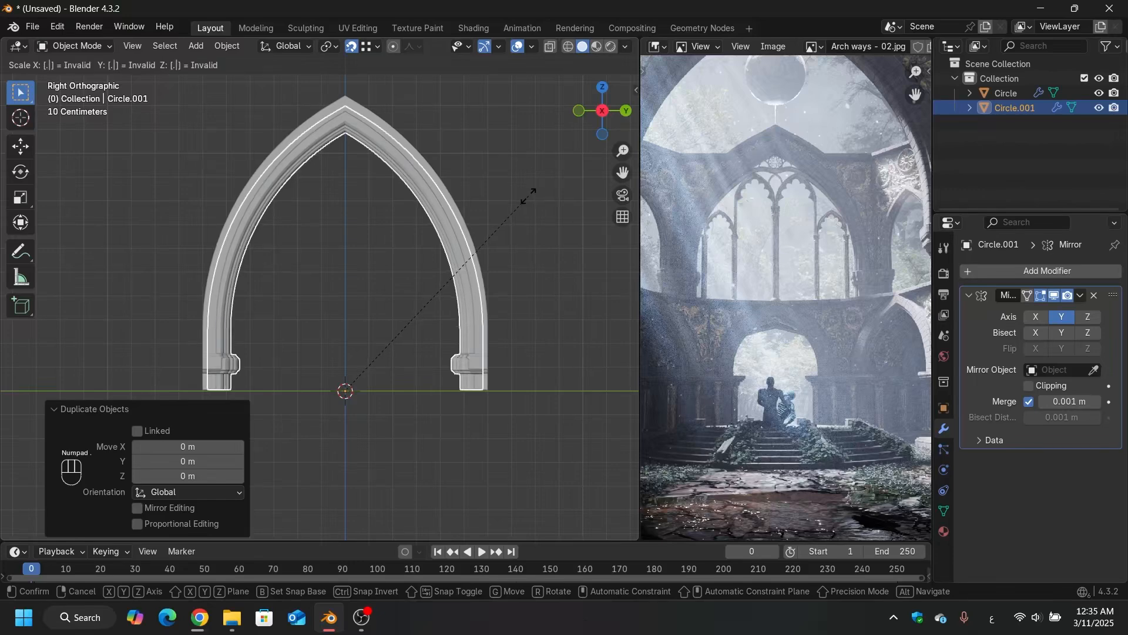
text(25)
key(Return)
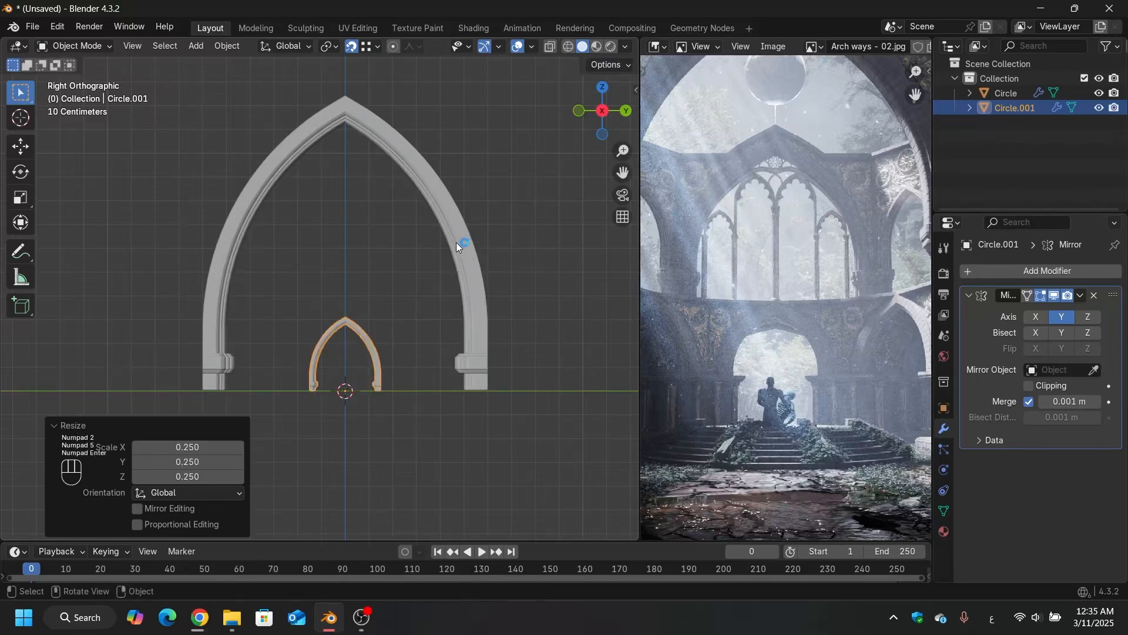
key(g)
key(y)
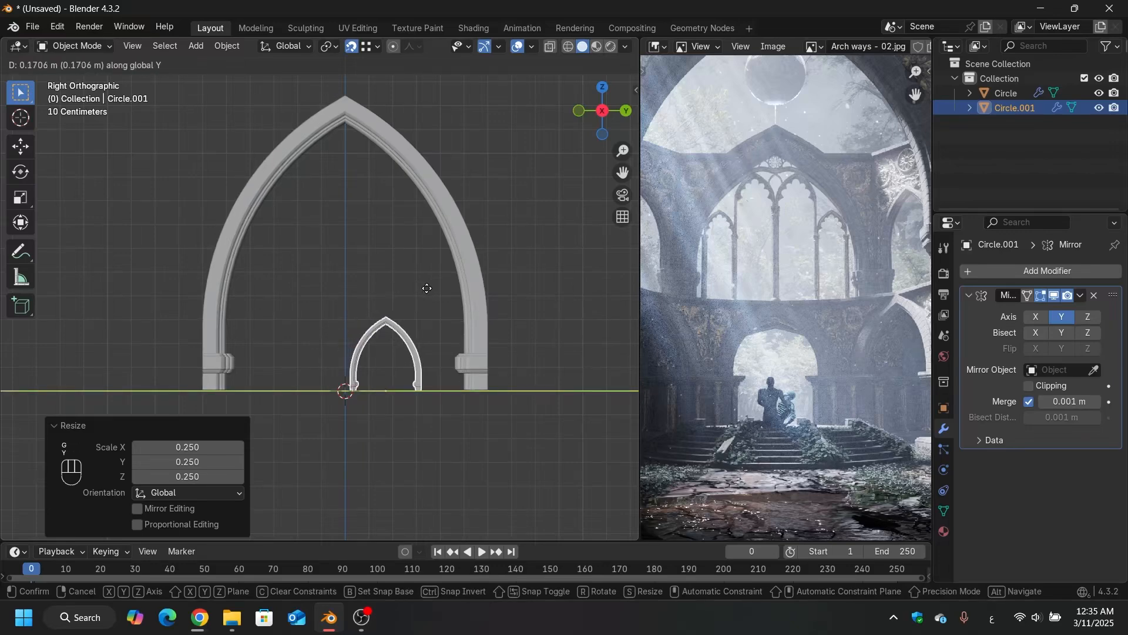
click(424, 288)
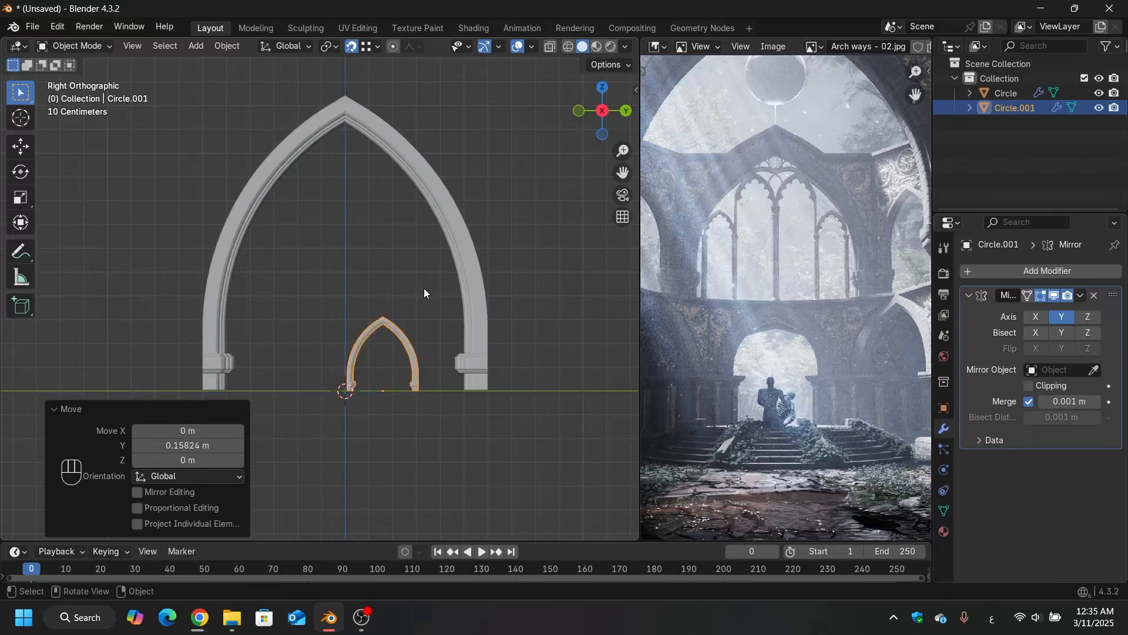
Step: Apply the Mirror modifier on the small duplicate arch
scroll(345, 383, up, 4)
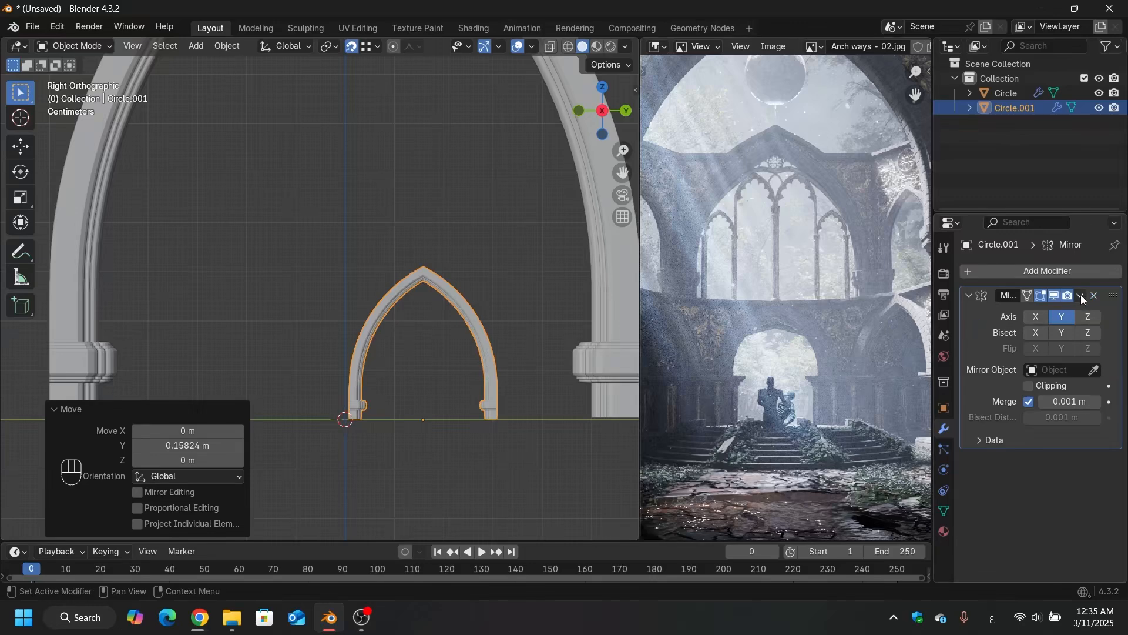
click(1082, 296)
click(1030, 318)
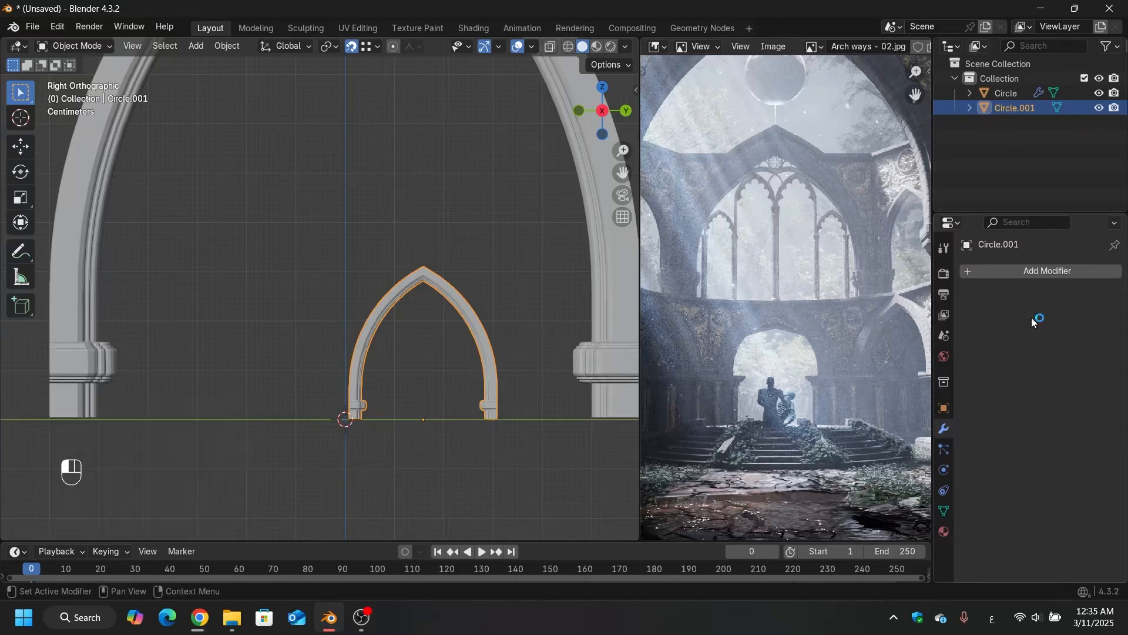
Step: Delete the faces of the moulded base trim and feet below it on both legs of the small arch
scroll(426, 308, down, 4)
middle_drag(435, 301, 377, 294)
scroll(365, 343, up, 3)
scroll(362, 344, down, 3)
scroll(465, 385, up, 3)
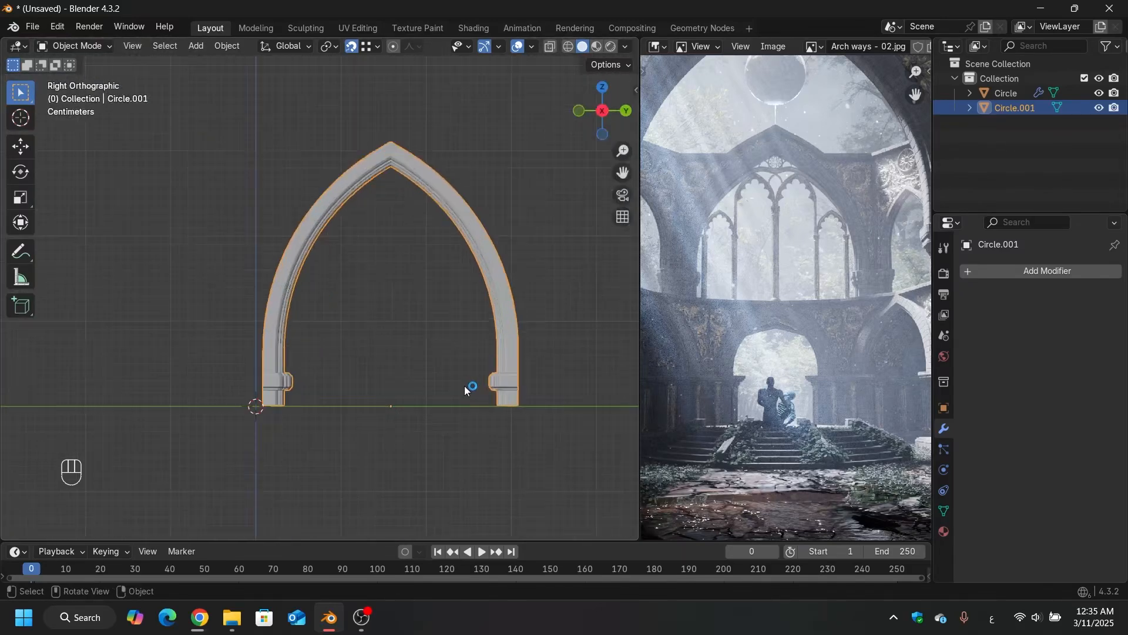
key(Tab)
scroll(435, 382, up, 3)
scroll(411, 370, down, 3)
scroll(482, 359, up, 2)
key(shift+z)
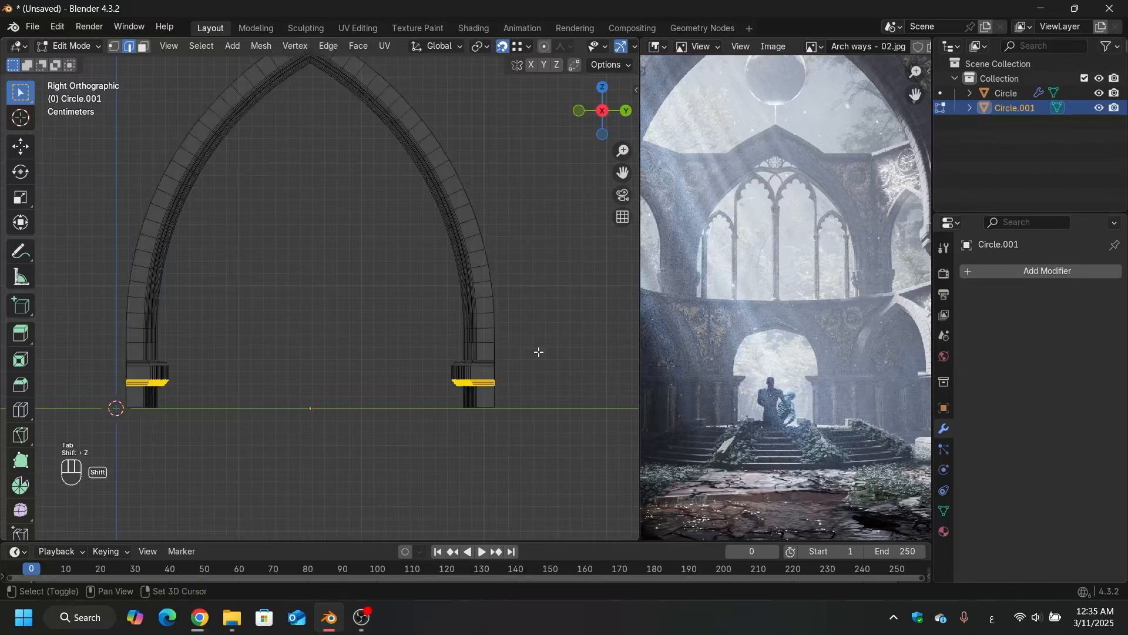
drag(537, 351, 97, 478)
key(c)
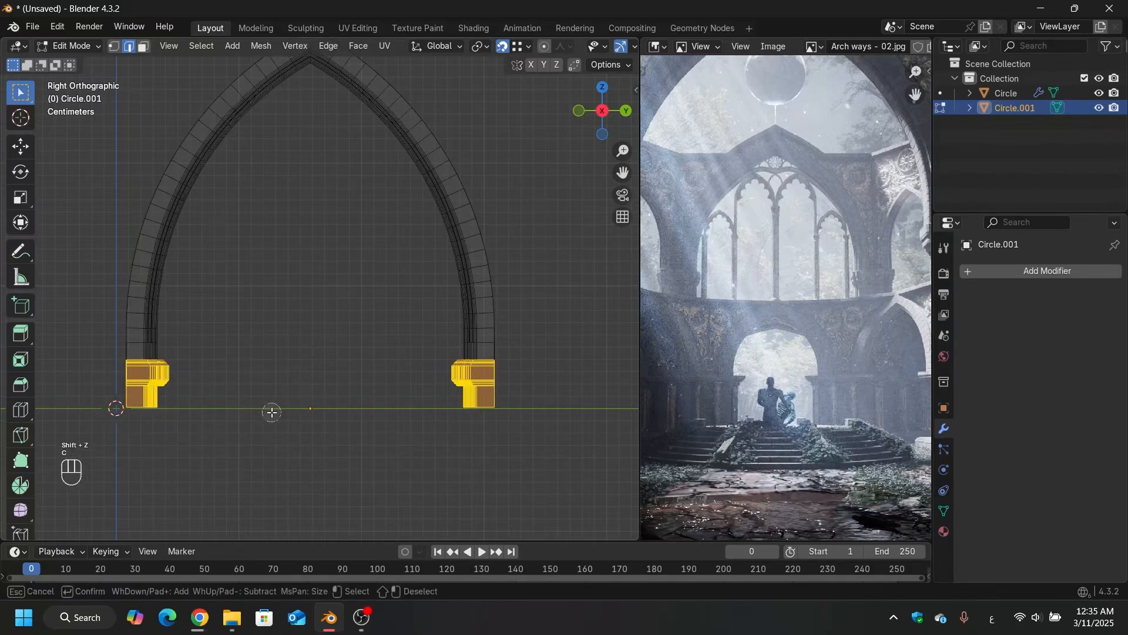
key(Escape)
key(x)
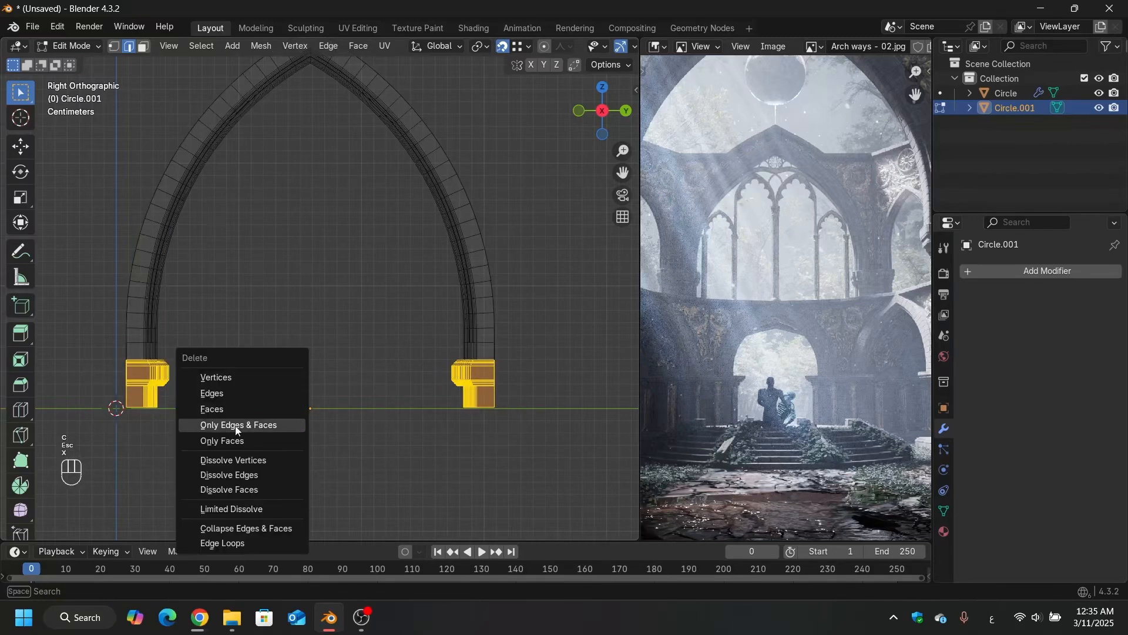
click(251, 409)
Step: Select the open boundary edge loops at the lower ends of both legs of the small arch
middle_drag(262, 351, 411, 332)
scroll(462, 368, up, 2)
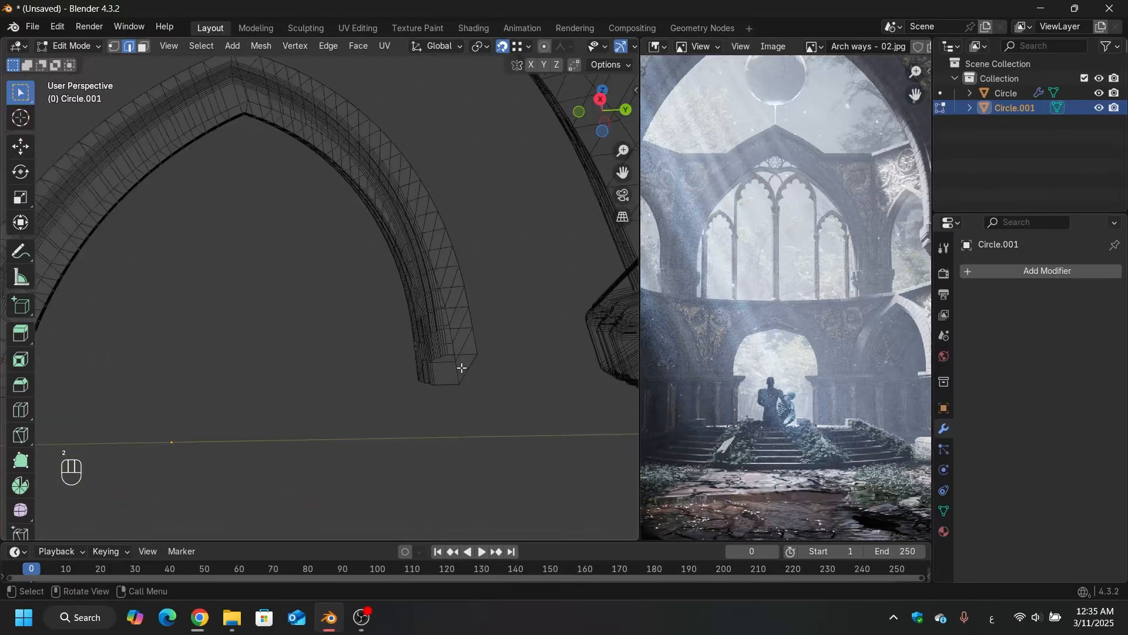
shift+middle_drag(282, 359, 705, 312)
scroll(273, 332, up, 4)
scroll(267, 324, down, 5)
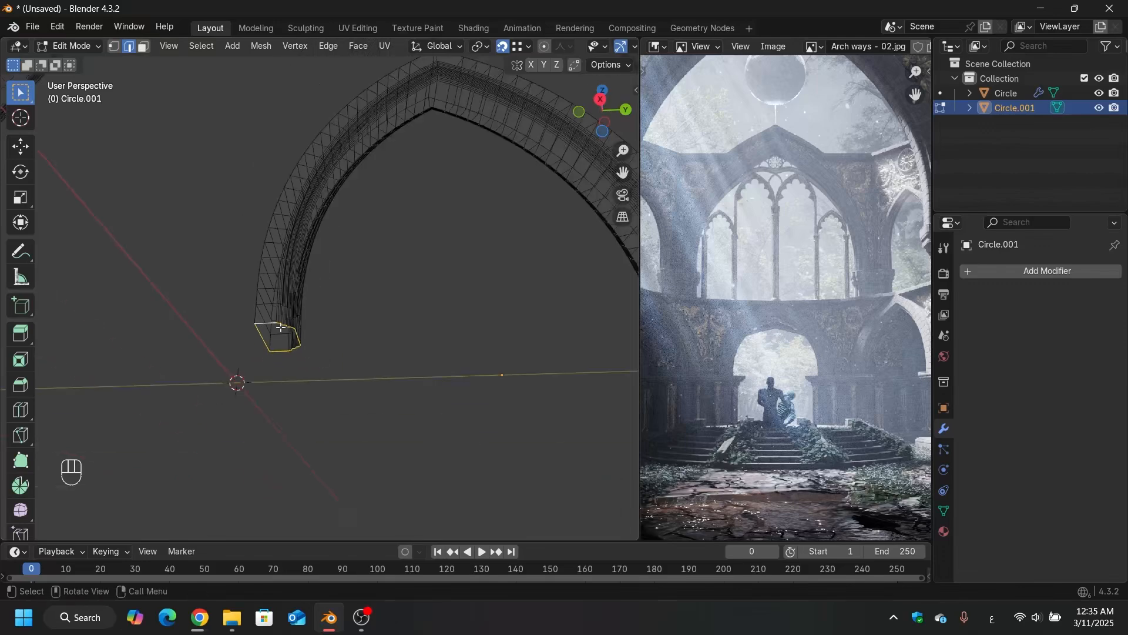
alt+shift+click(530, 321)
mouse_move(410, 325)
shift+middle_down()
mouse_move(369, 339)
mouse_move(282, 330)
mouse_move(242, 339)
shift+middle_up()
key(shift+z)
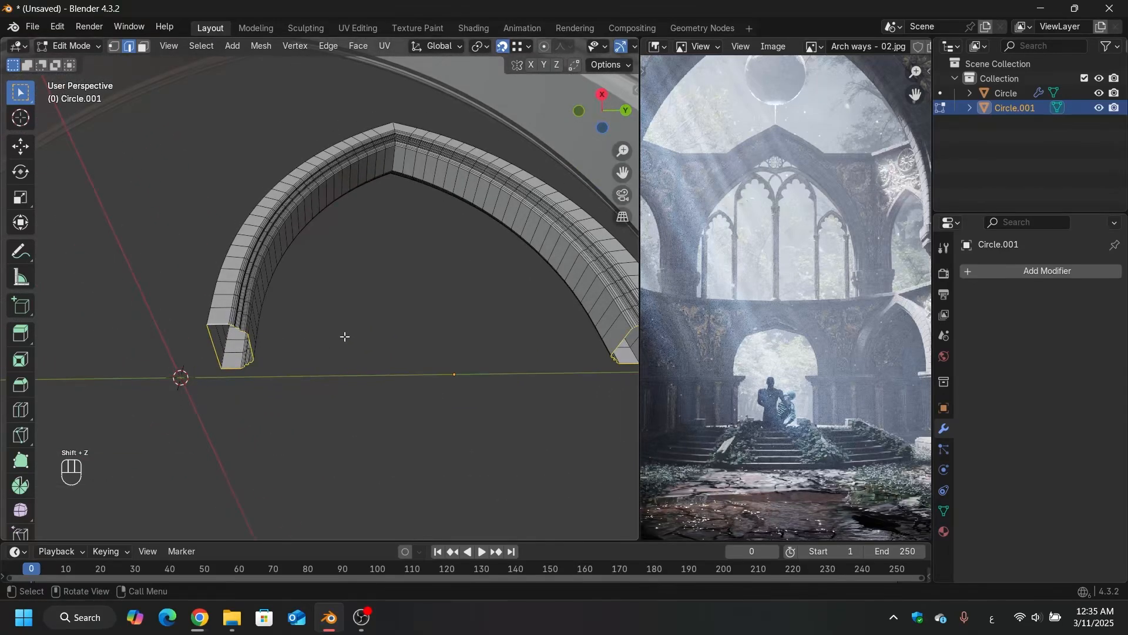
key(g)
key(x)
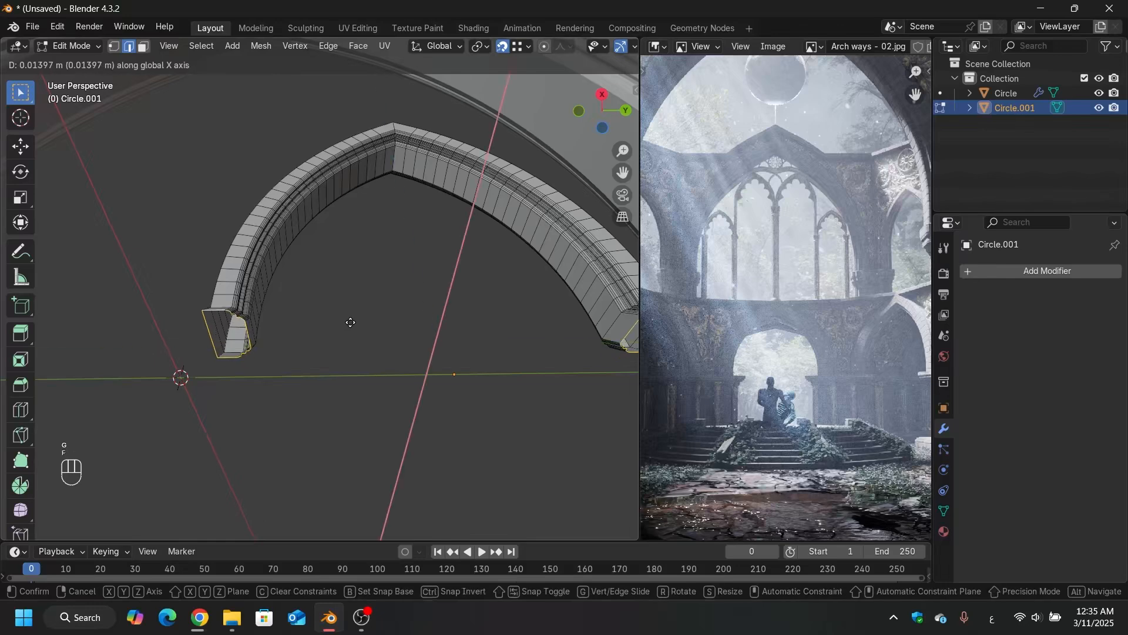
click(345, 341)
key(ctrl+z)
key(ctrl+z)
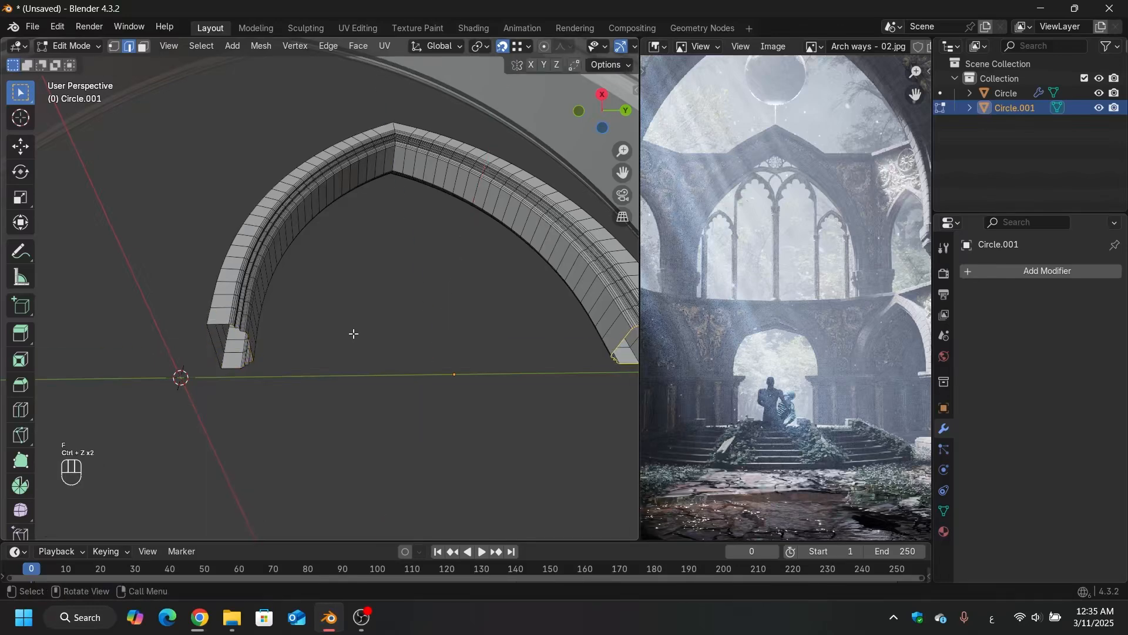
key(shift+ctrl+z)
Step: Fill the open lower ends of both legs with faces and return to the right side view
key(f)
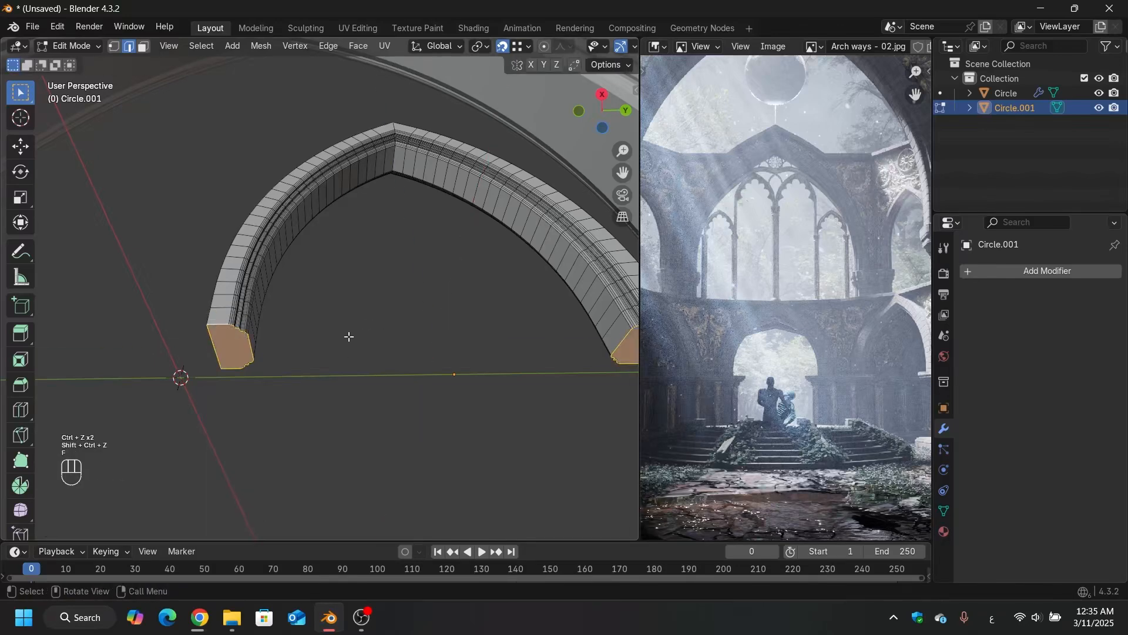
alt+middle_drag(349, 337, 356, 419)
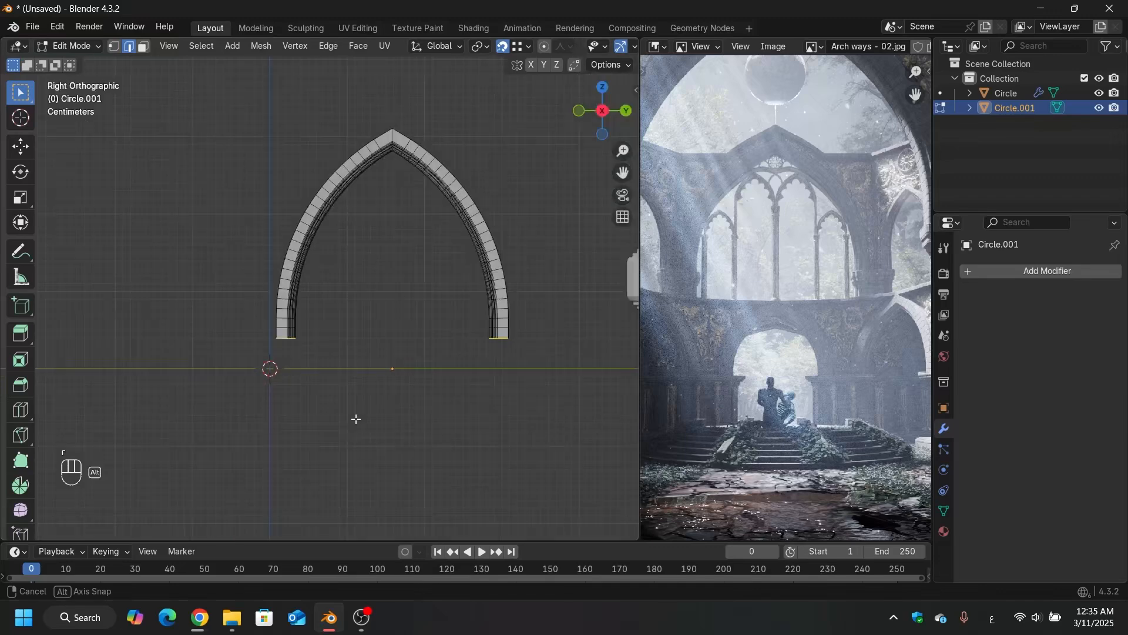
scroll(386, 191, up, 8)
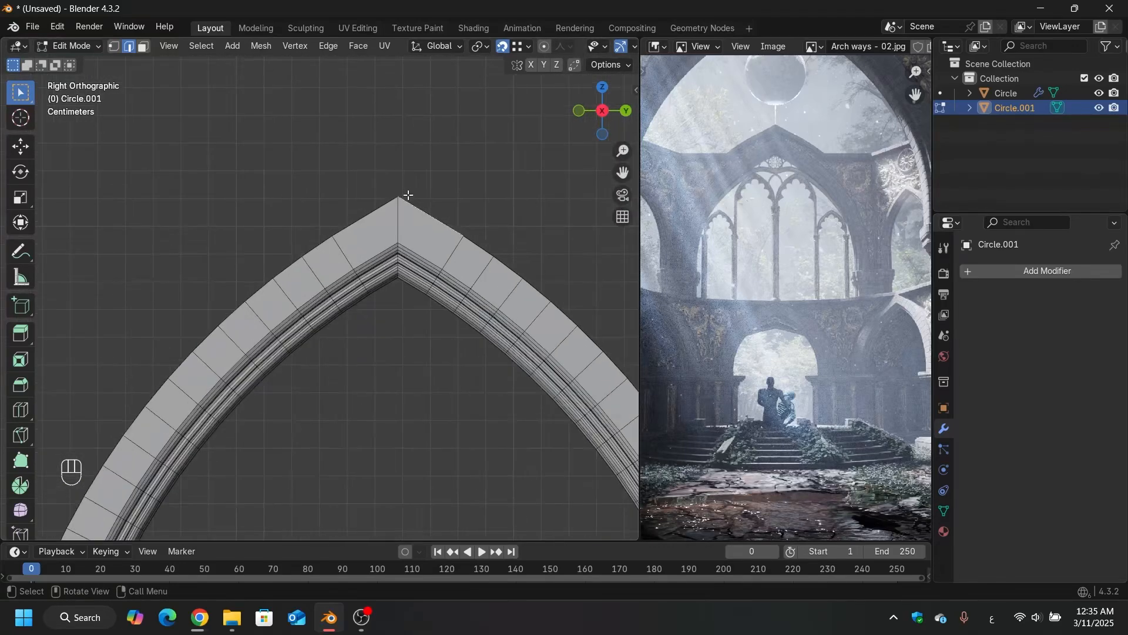
key(g)
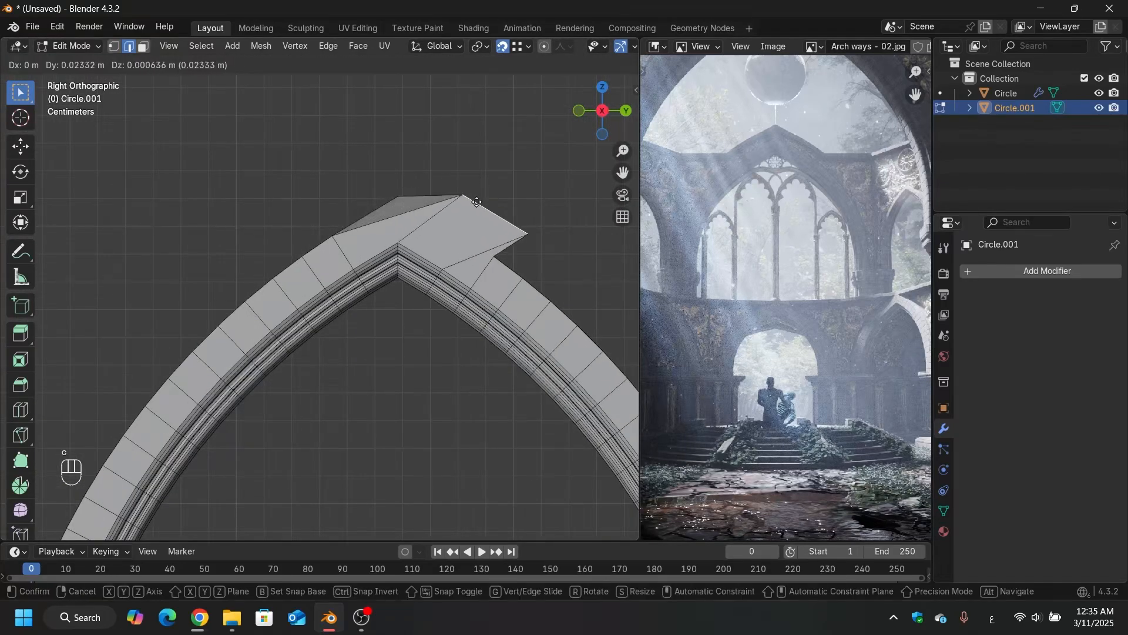
key(Escape)
Step: Check the inner tracery arches in the reference image, leave mesh editing and raise the small arch along Z by about 0.51 m
scroll(515, 300, down, 1)
scroll(515, 300, down, 2)
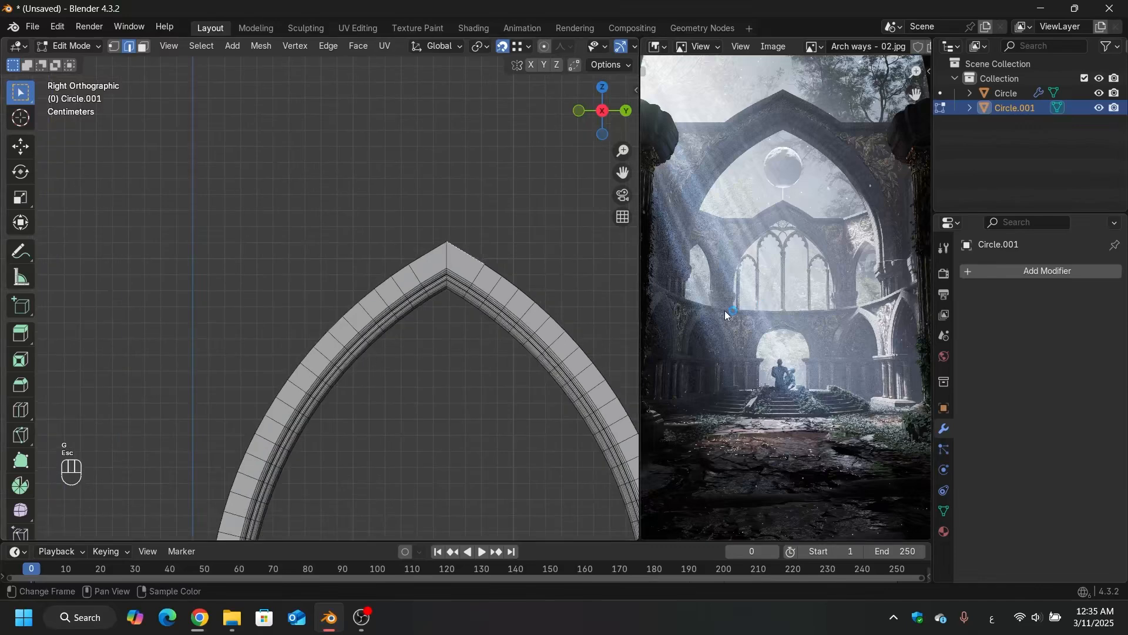
scroll(784, 344, up, 3)
middle_drag(786, 323, 788, 363)
scroll(778, 233, up, 3)
middle_drag(777, 233, 782, 266)
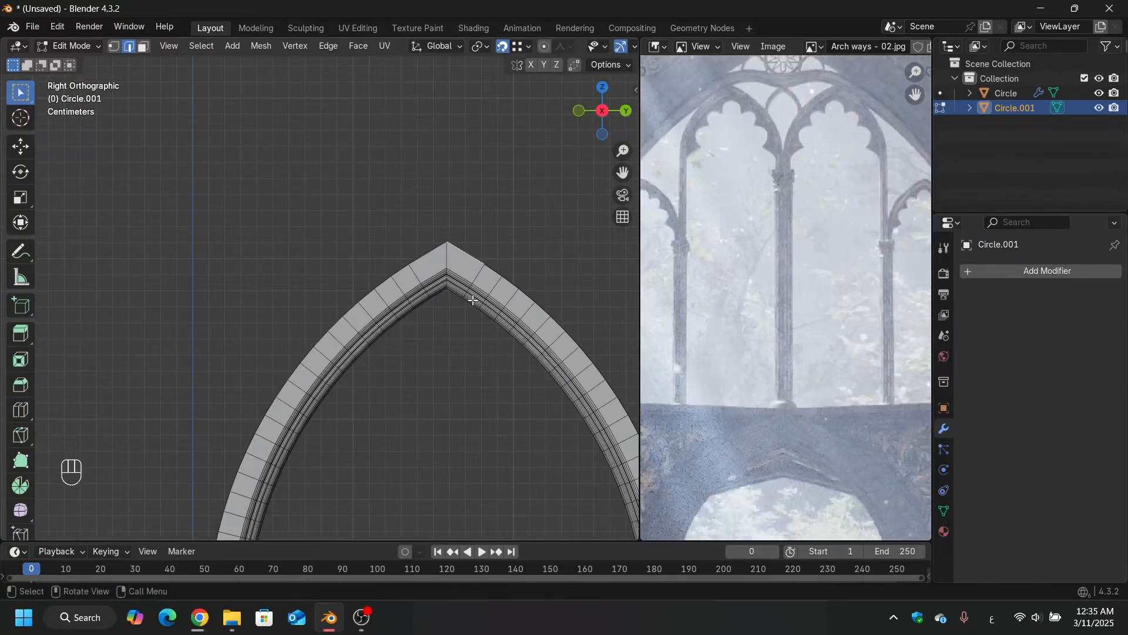
scroll(473, 300, down, 3)
middle_drag(473, 299, 392, 330)
scroll(428, 267, down, 2)
scroll(471, 300, down, 1)
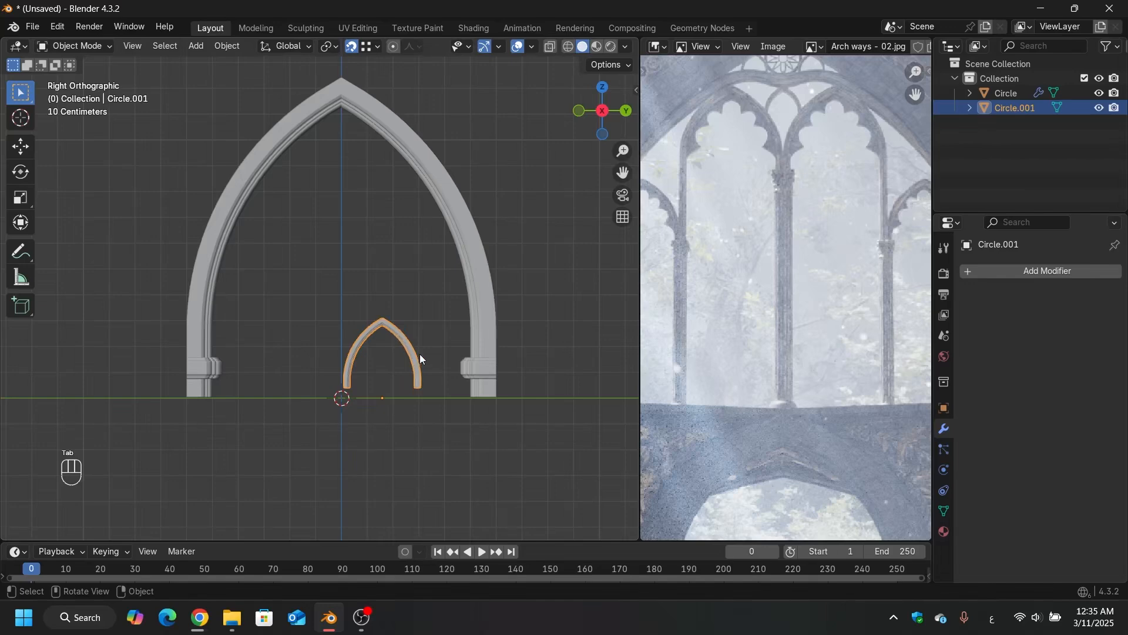
key(g)
key(z)
click(425, 262)
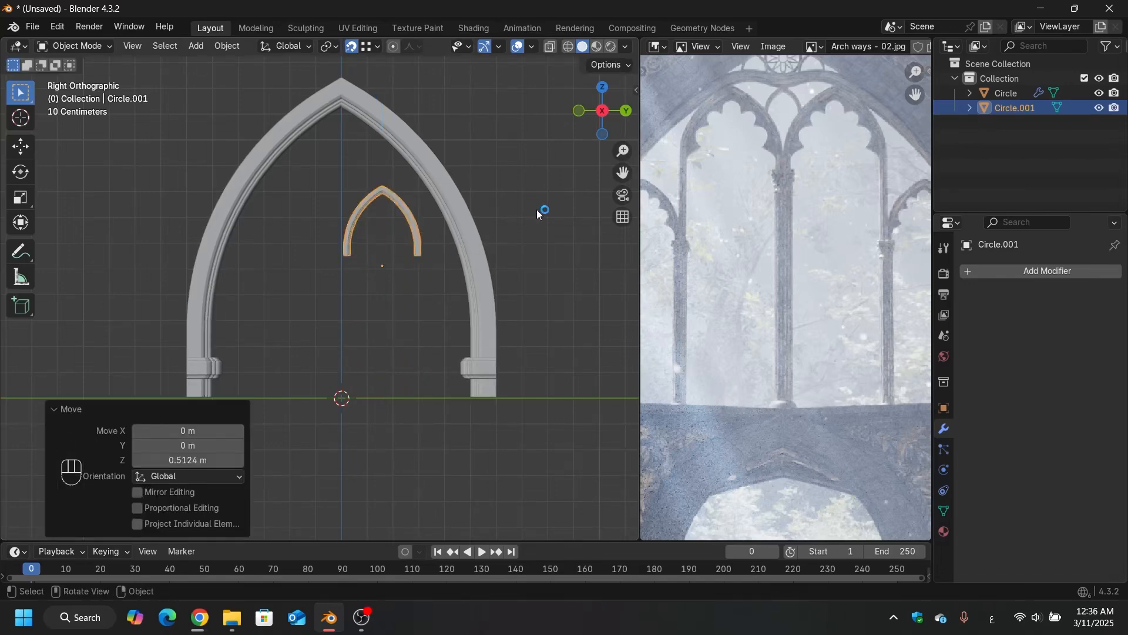
Step: Scale the small arch uniformly to about 0.871
scroll(393, 237, up, 2)
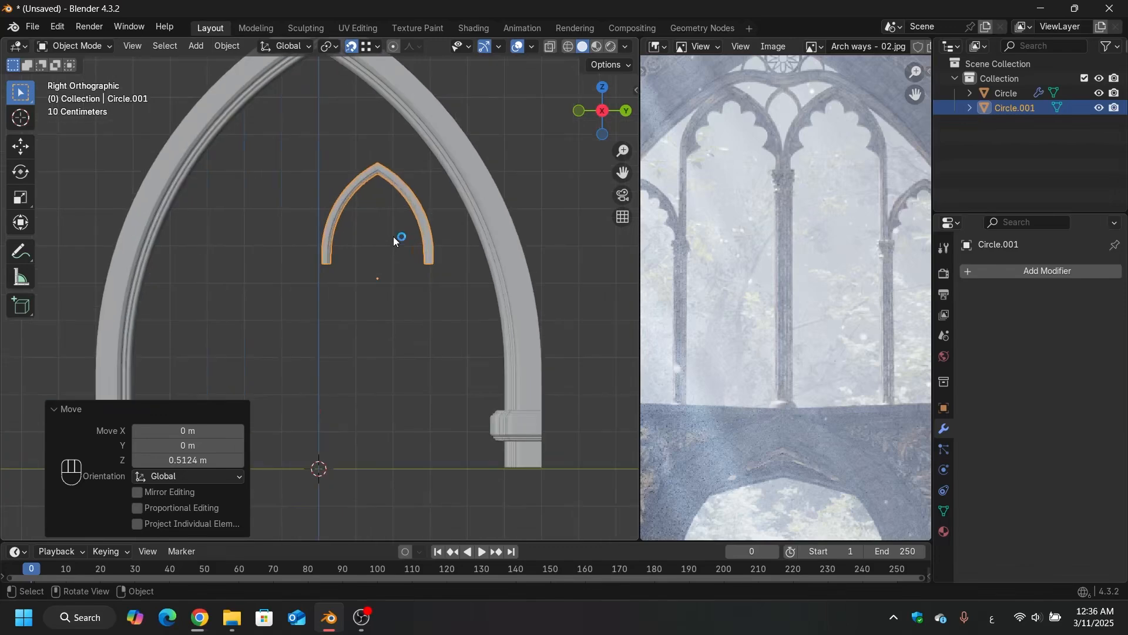
scroll(394, 235, up, 6)
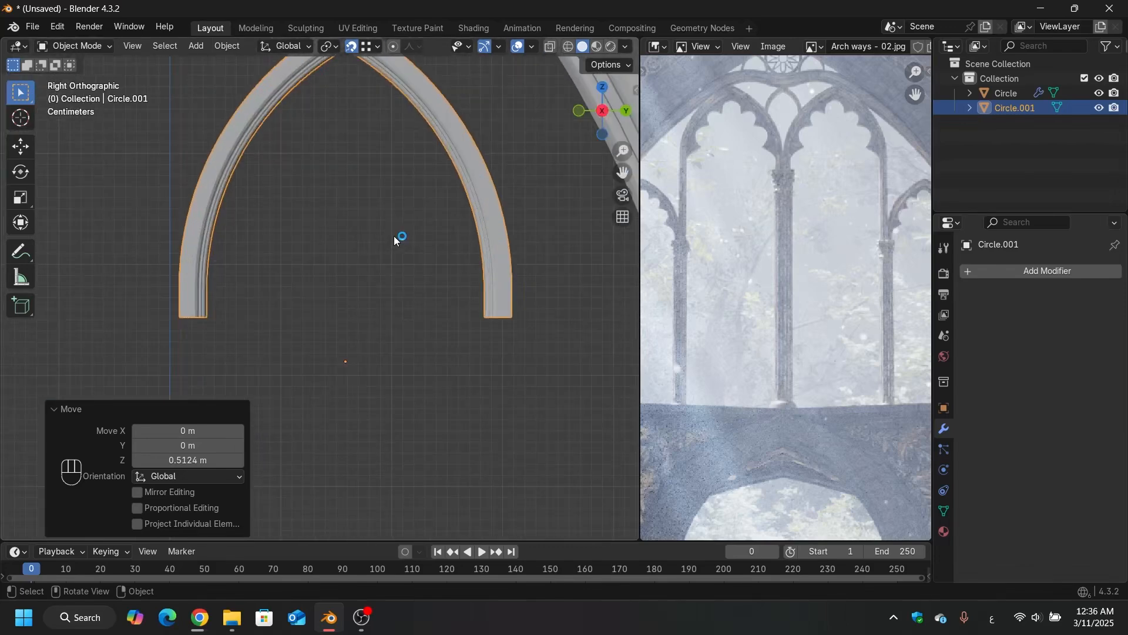
scroll(215, 320, up, 3)
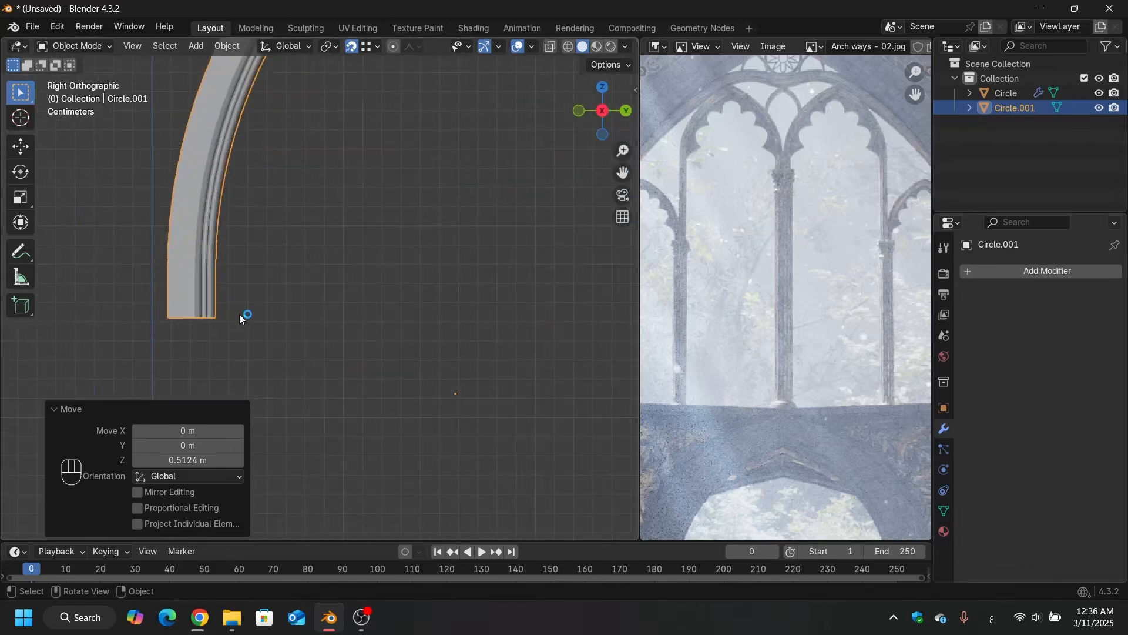
scroll(426, 365, down, 3)
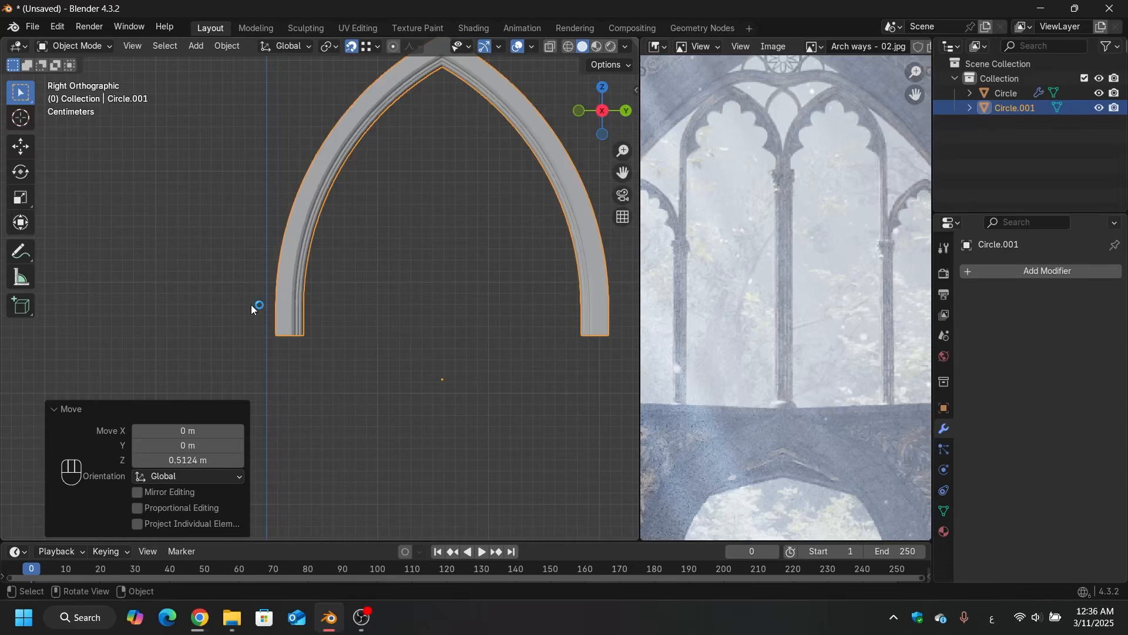
scroll(329, 306, down, 4)
scroll(390, 334, up, 4)
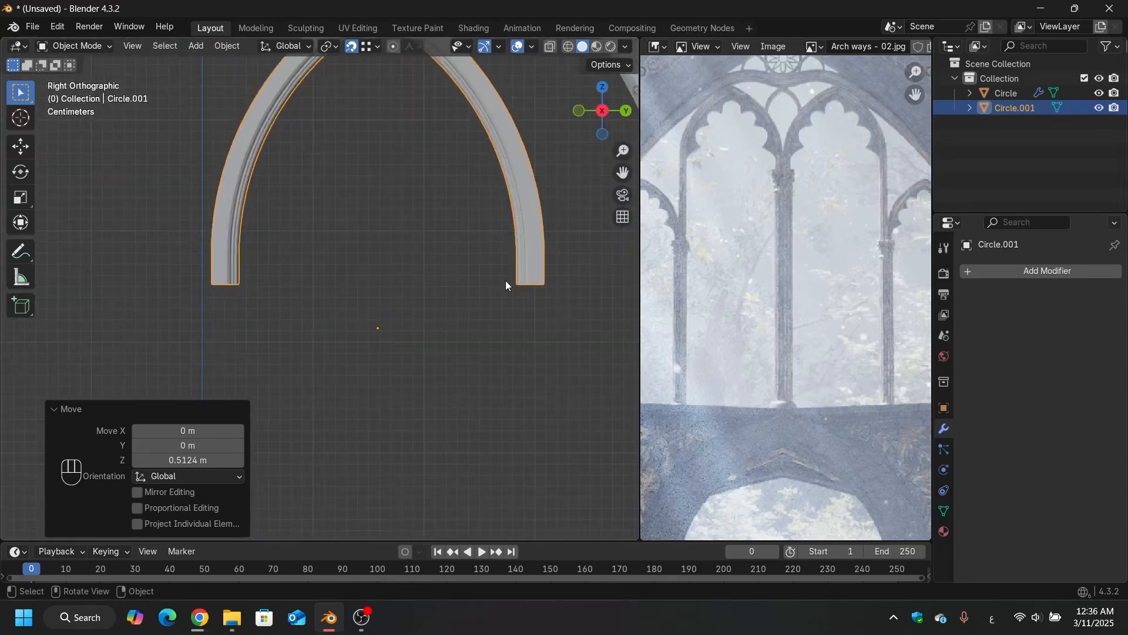
scroll(380, 297, down, 3)
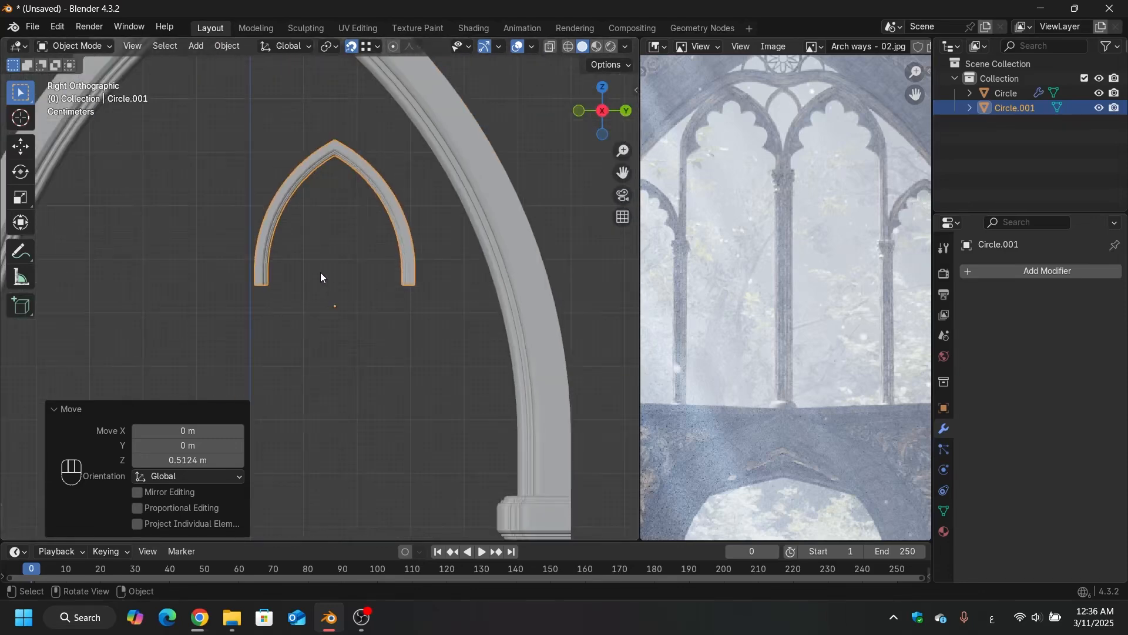
key(s)
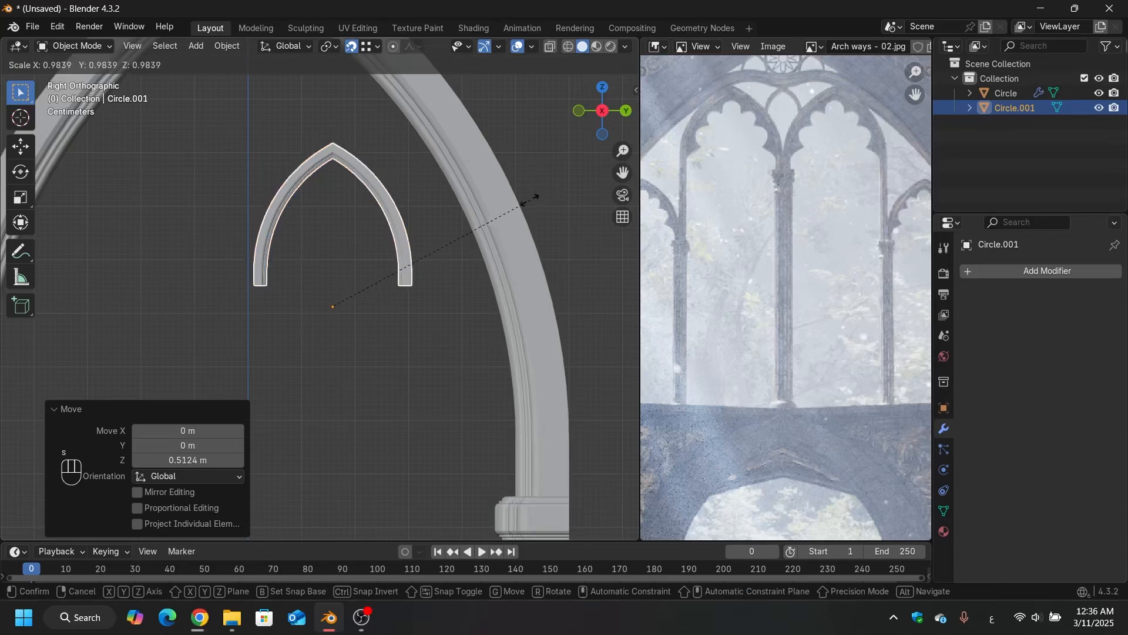
click(507, 210)
Step: Slide the small arch along Y to meet the window's vertical centre line, turning snapping off for a final shift of about 0.031 m
key(g)
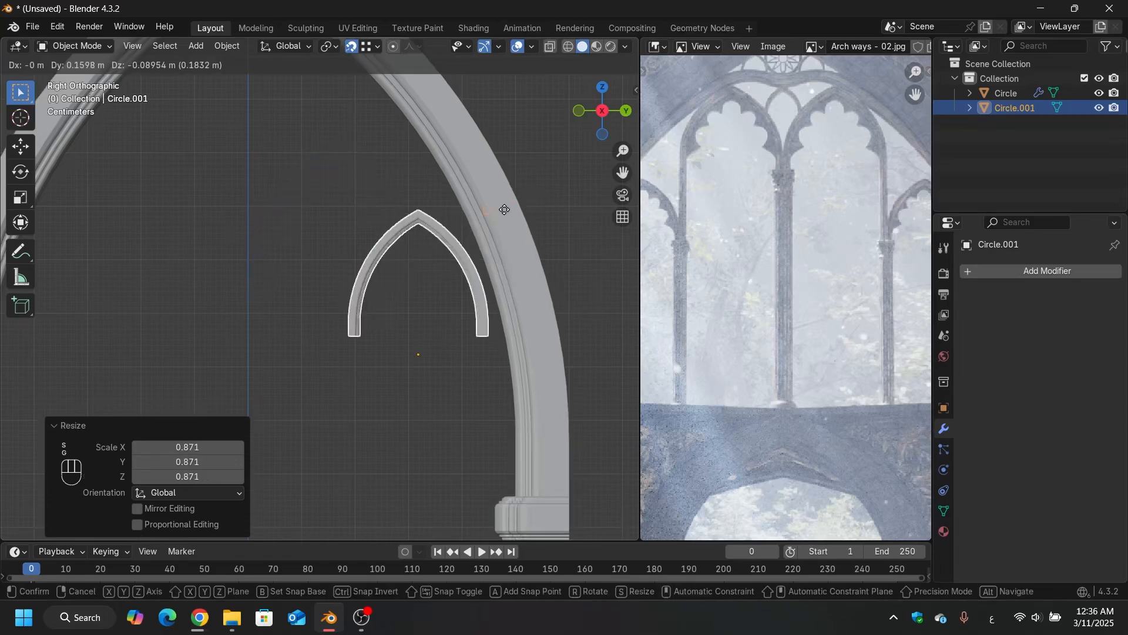
key(y)
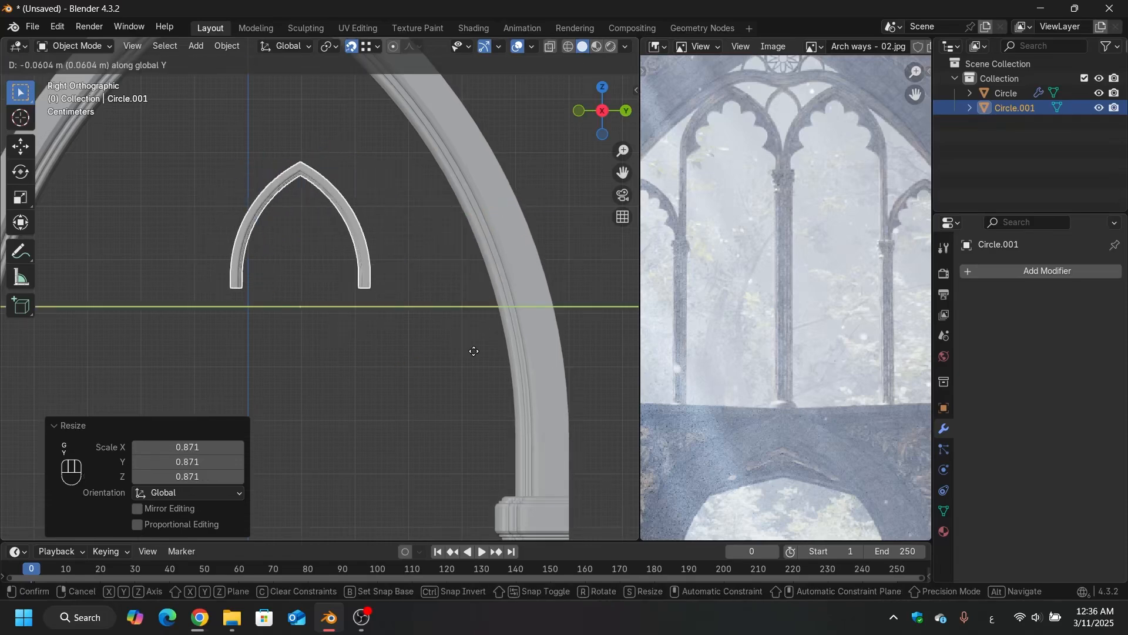
click(471, 347)
key(shift+Tab)
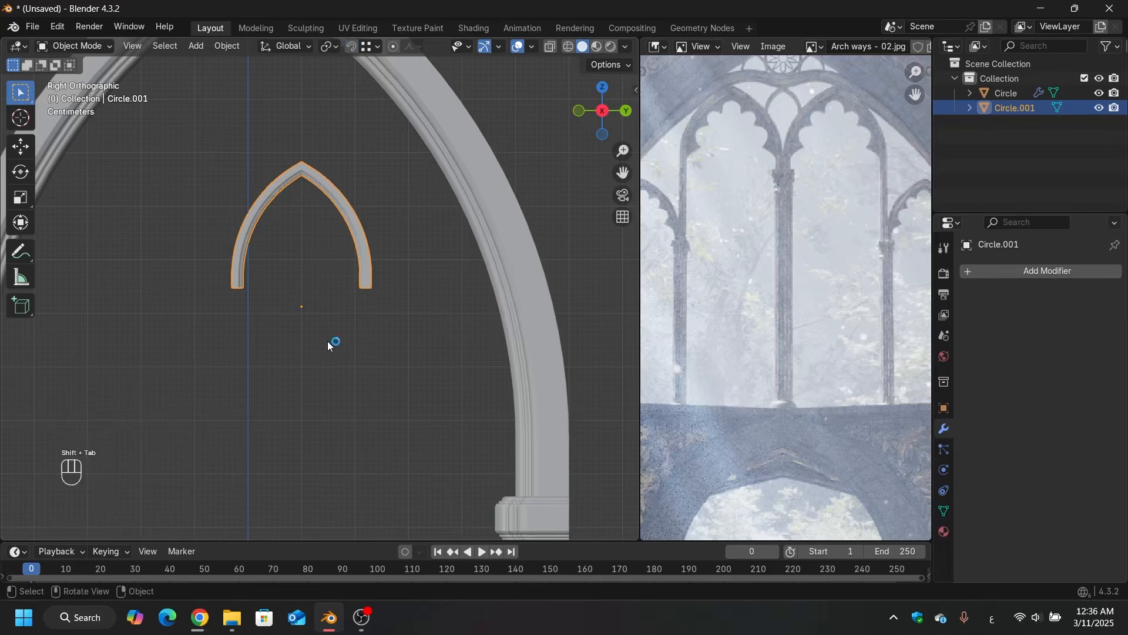
key(g)
key(y)
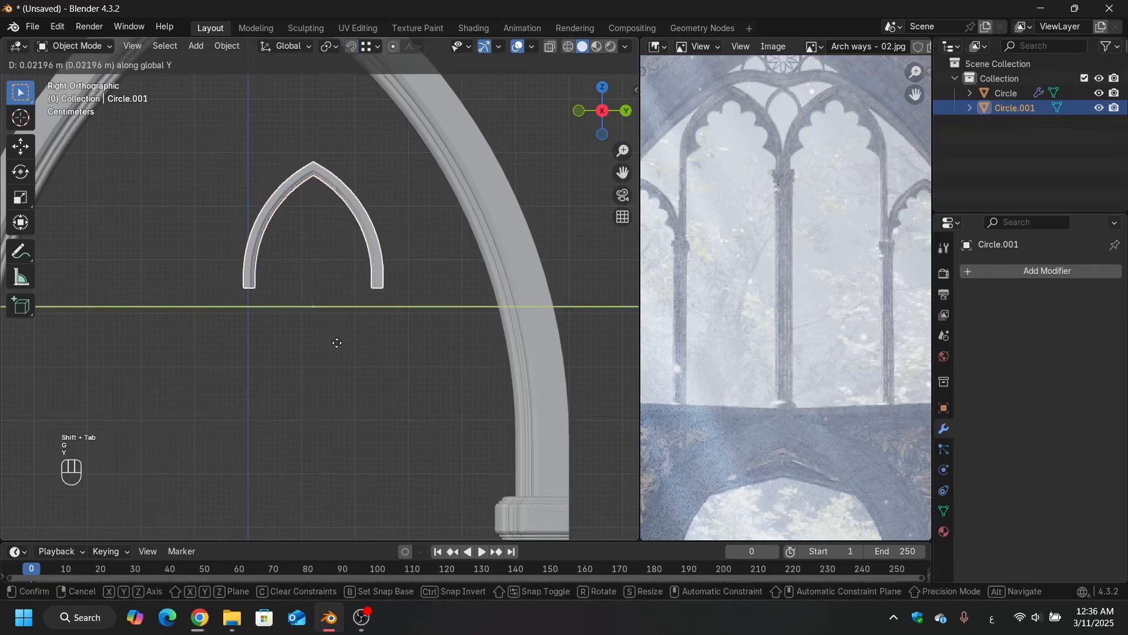
click(335, 337)
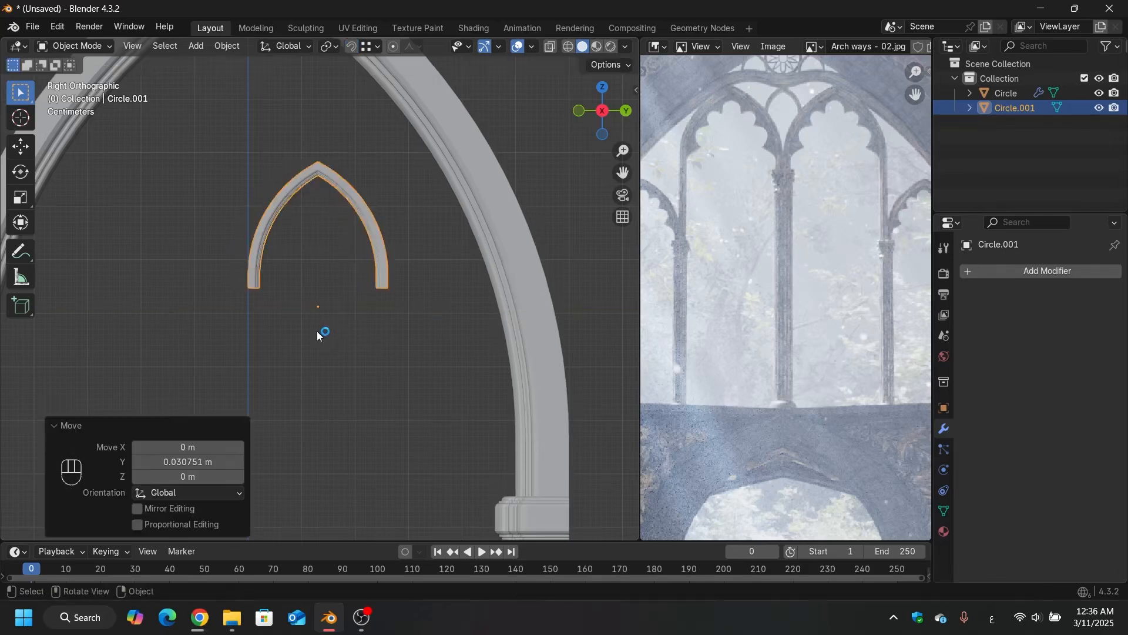
Step: Duplicate the small arch and place the copy about 0.23 m along Y and 0.23 m lower, beside the large arch's leg
scroll(316, 330, down, 2)
key(shift+d)
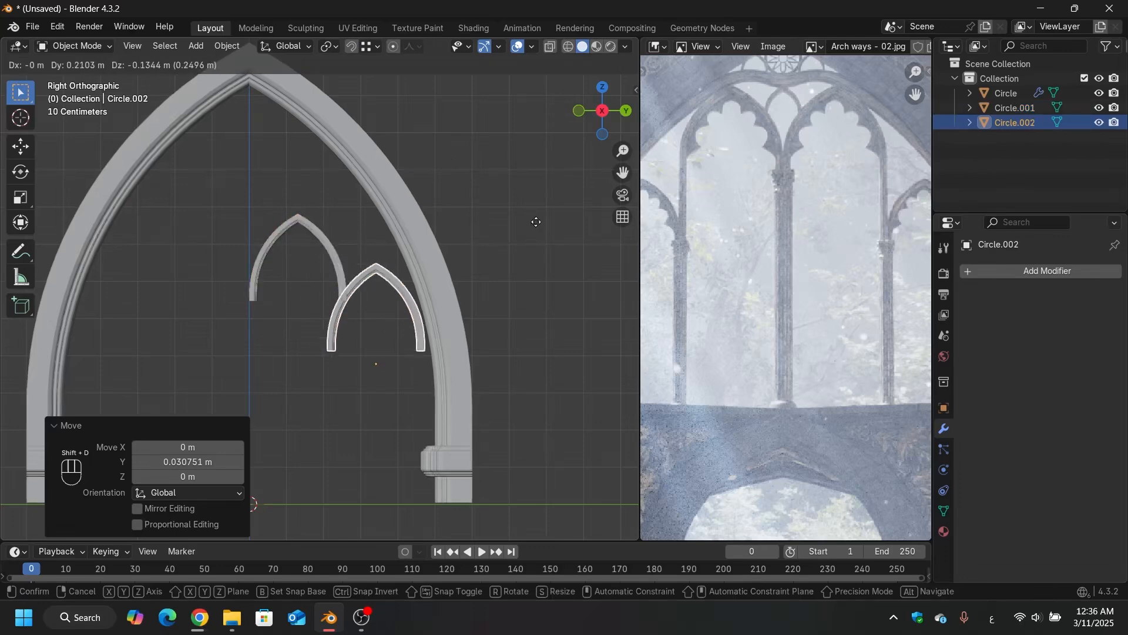
click(536, 249)
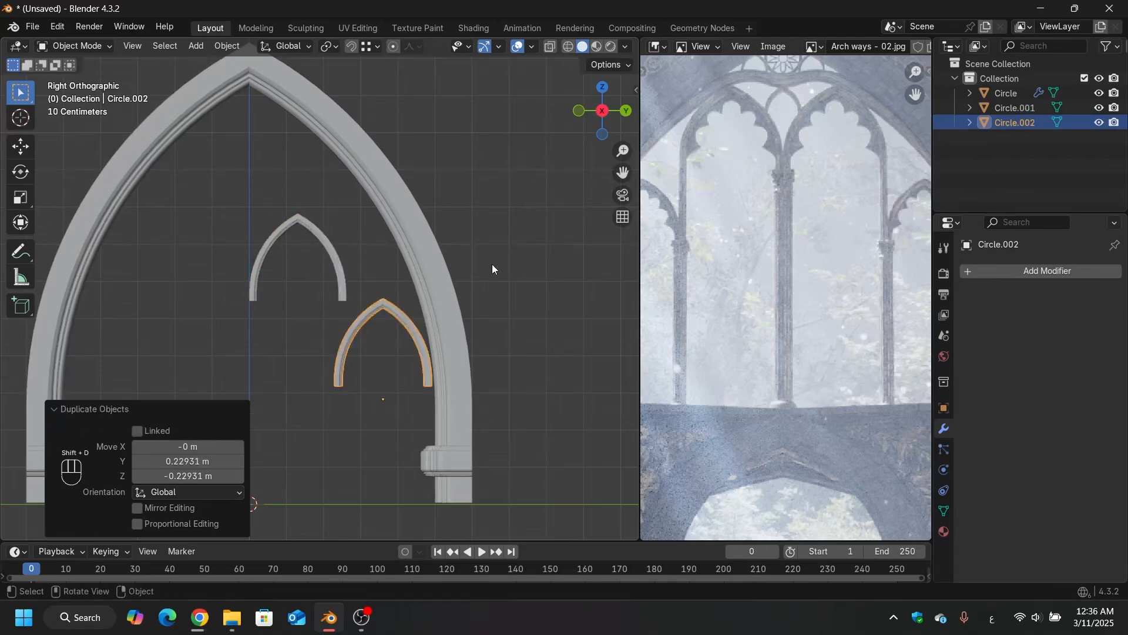
Step: Scale the duplicated side arch uniformly to about 0.831 and raise it about 0.23 m along Z
scroll(421, 344, up, 3)
key(s)
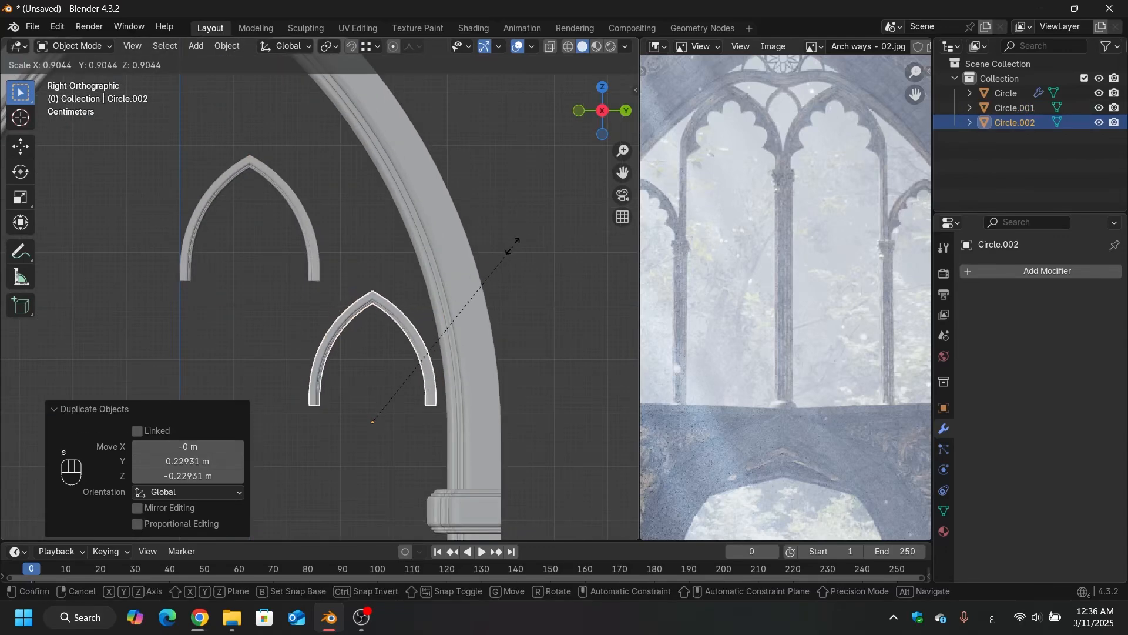
click(499, 256)
key(g)
key(z)
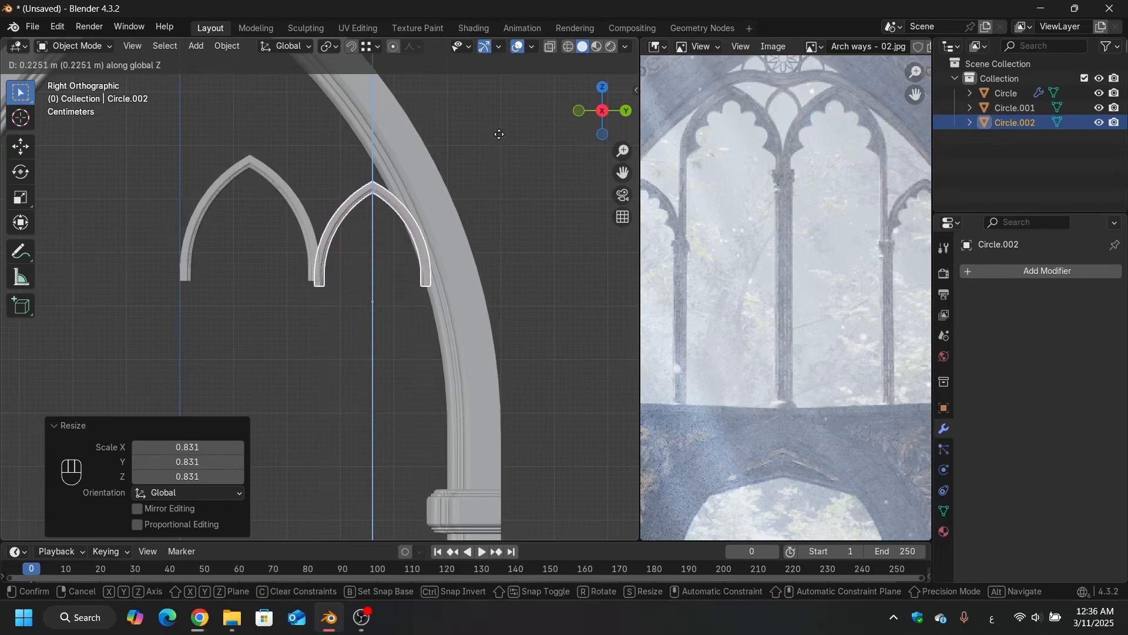
click(499, 134)
Step: Scale the side arch again to about 0.931 and shift it about -0.016 m along Y to meet the central arch's outer leg
key(s)
click(485, 141)
key(g)
key(y)
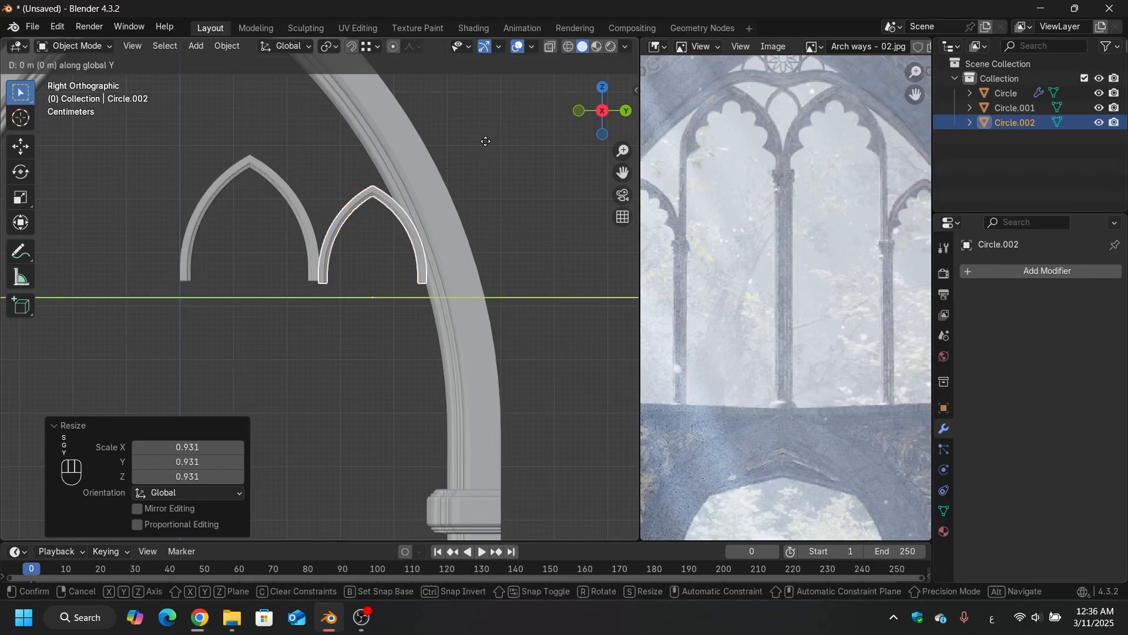
click(477, 142)
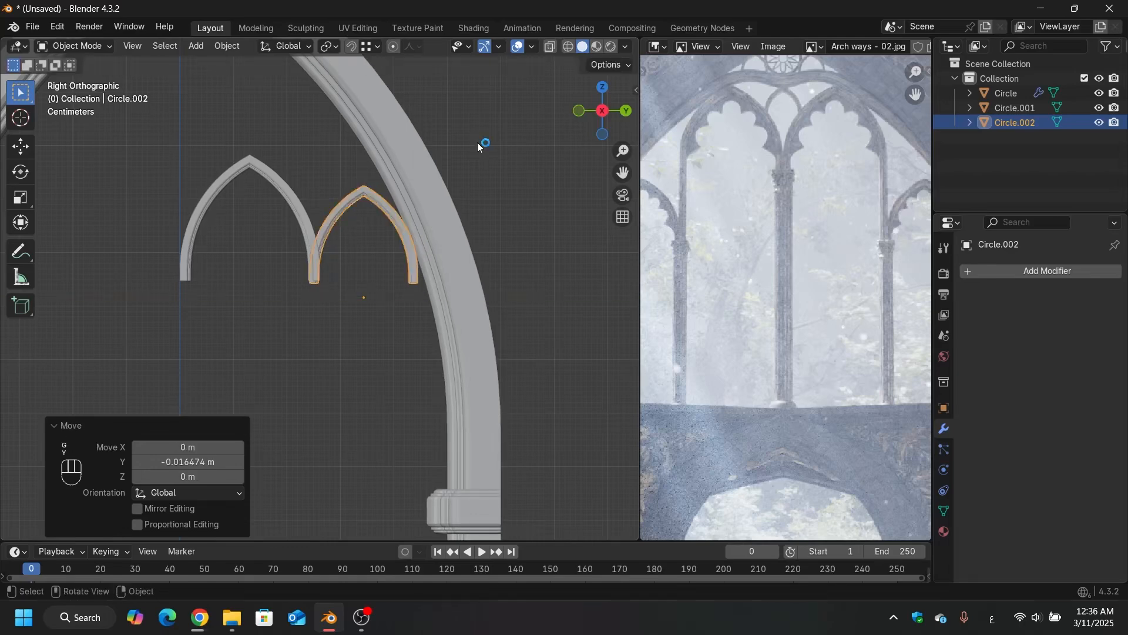
Step: Lower the side arch about 0.41 m along Z and compare its height with the side arch in the reference image
key(g)
key(z)
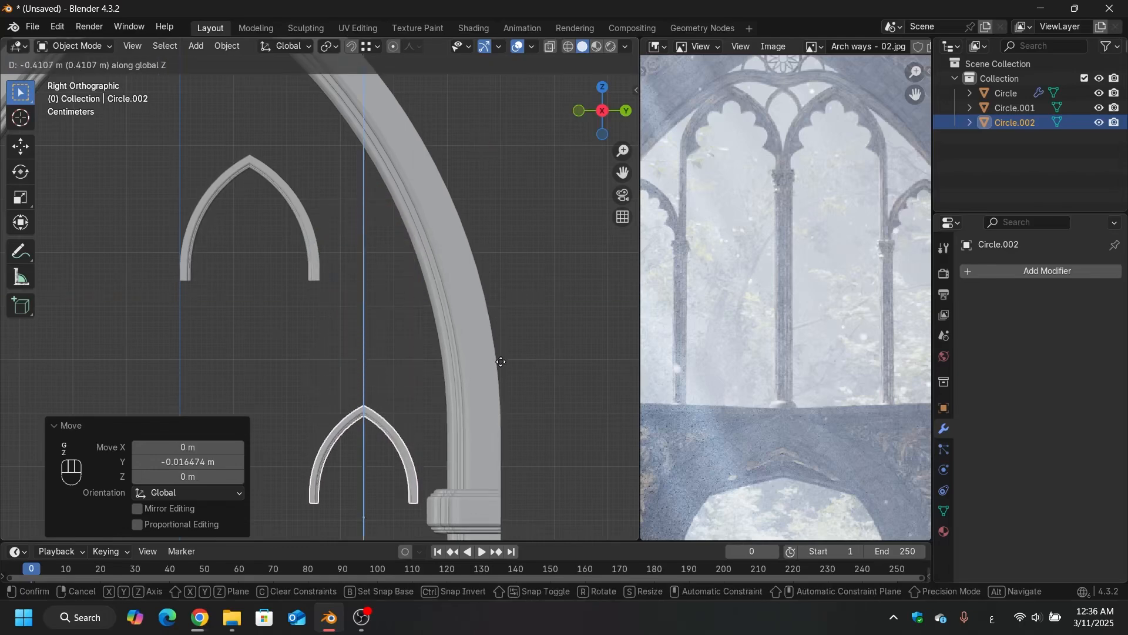
click(499, 358)
scroll(784, 288, down, 2)
scroll(811, 300, right, 1)
scroll(840, 312, up, 3)
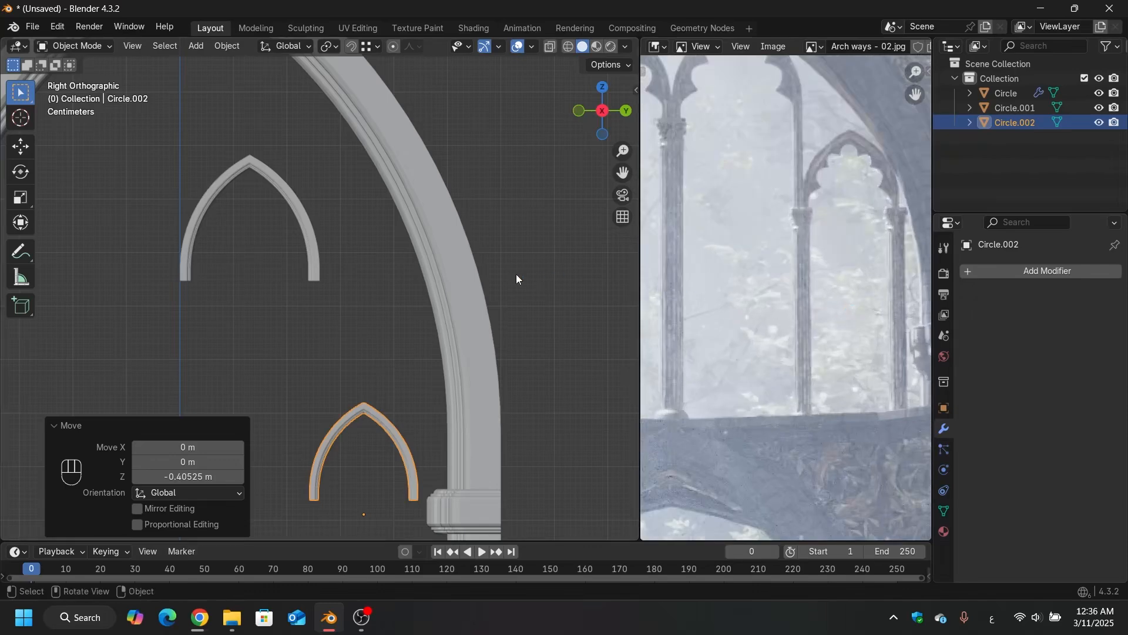
Step: Raise the side arch about 0.22 m along Z so it sits just below the central arch's foot
shift+middle_drag(458, 262, 477, 255)
key(g)
key(z)
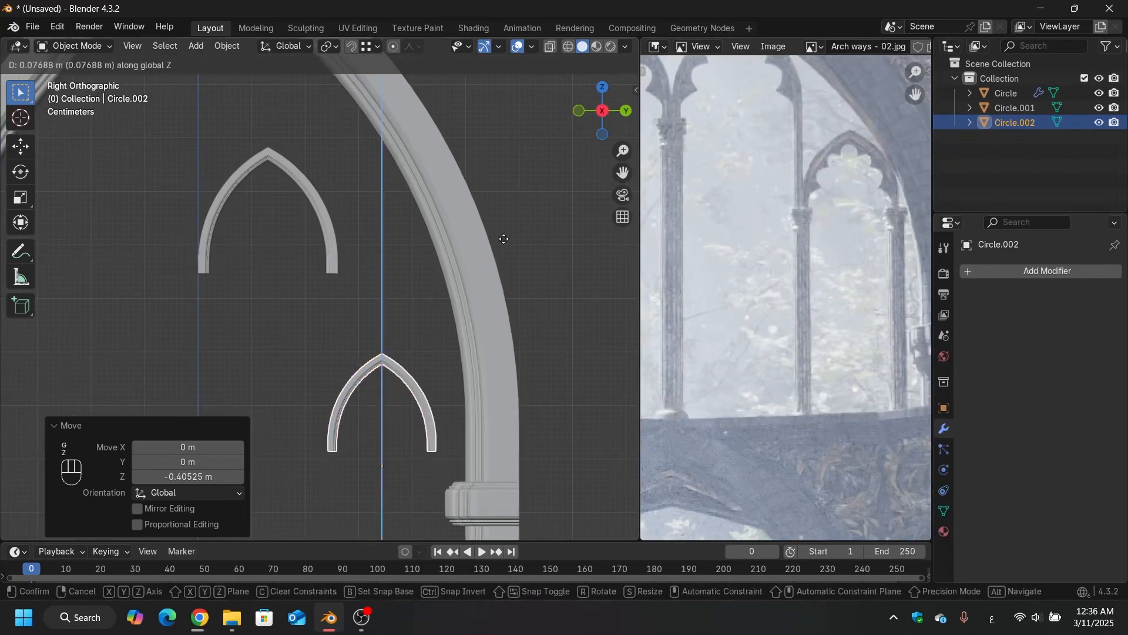
click(511, 177)
scroll(512, 178, down, 2)
scroll(415, 199, down, 2)
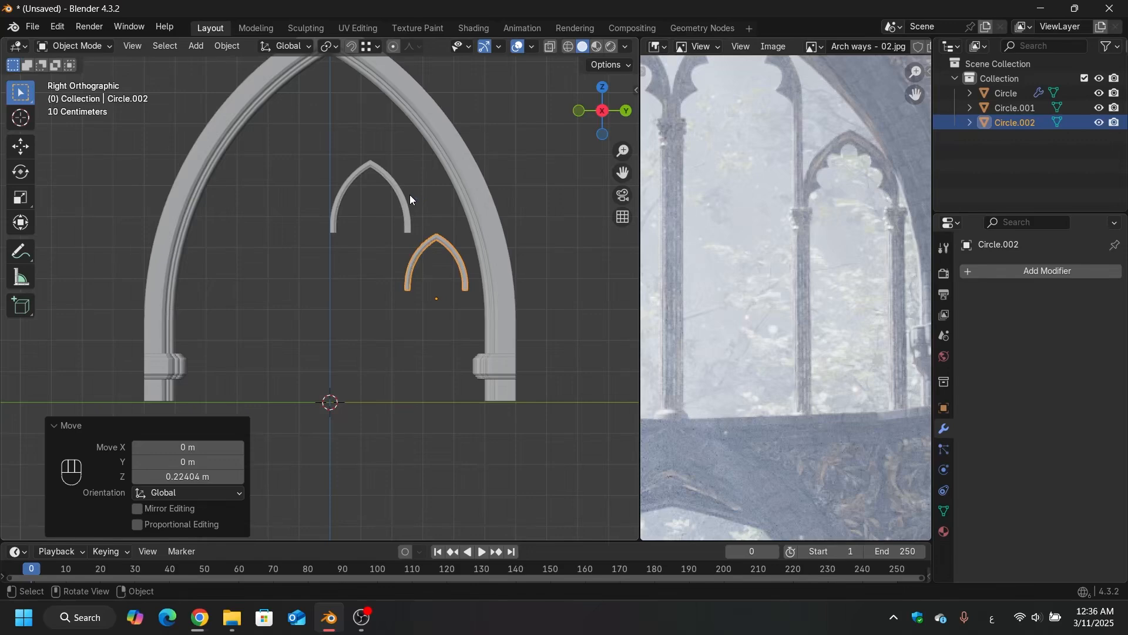
Step: Select both inner arches, check the reference and raise them together about 0.087 m along Z
shift+click(406, 202)
scroll(711, 221, down, 3)
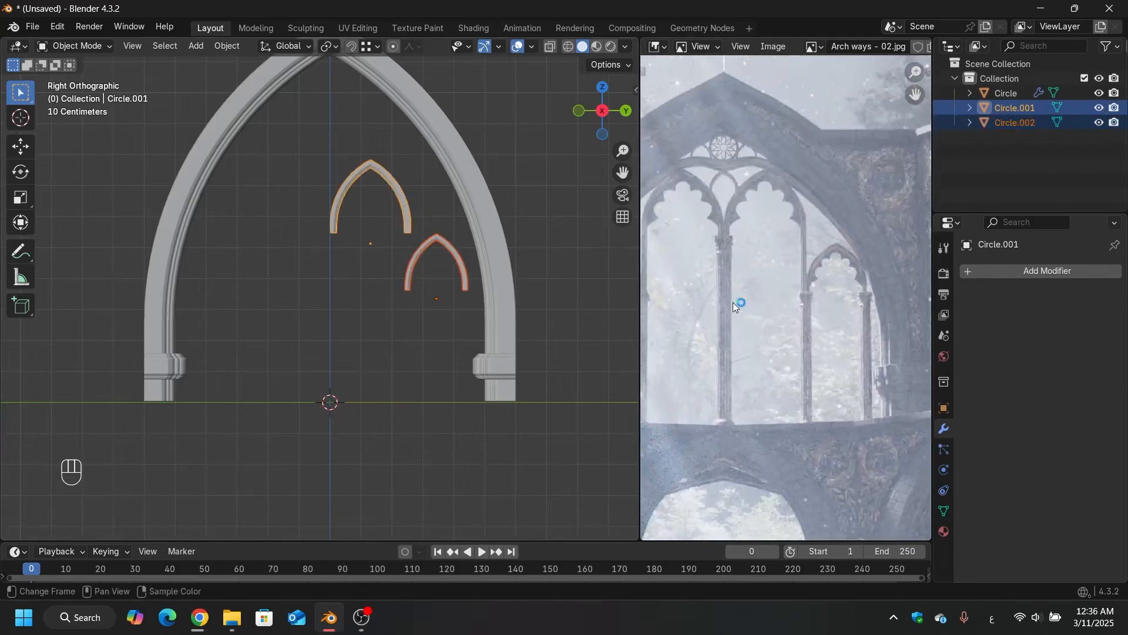
key(g)
key(z)
click(442, 200)
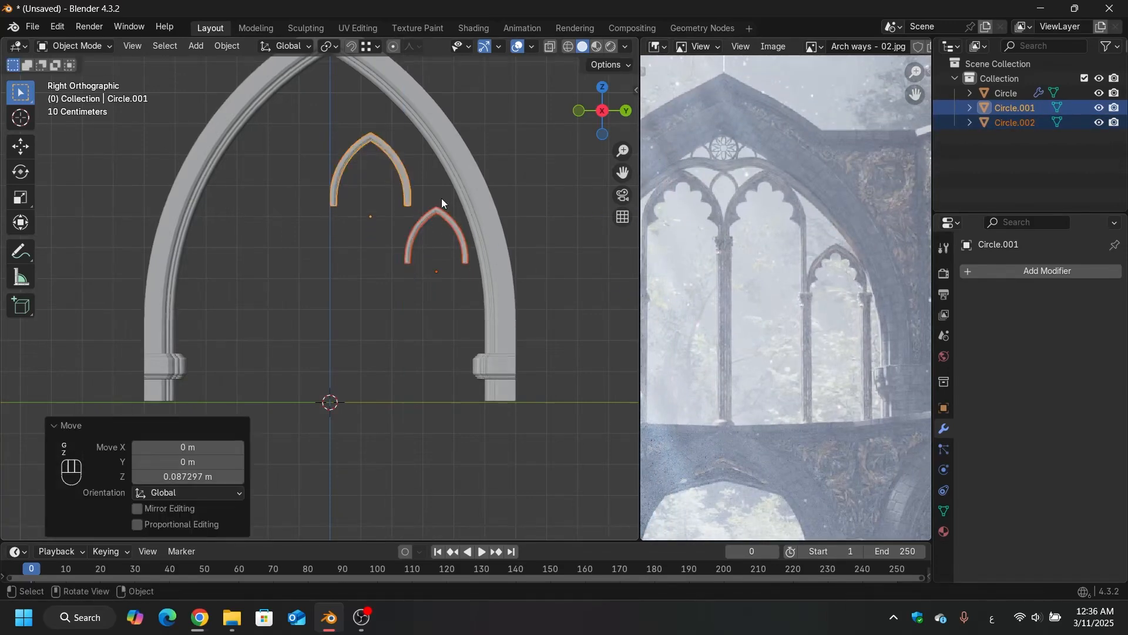
Step: Raise only the larger inner arch along Z in two moves of about 0.047 m and 0.009 m
click(404, 181)
key(g)
key(z)
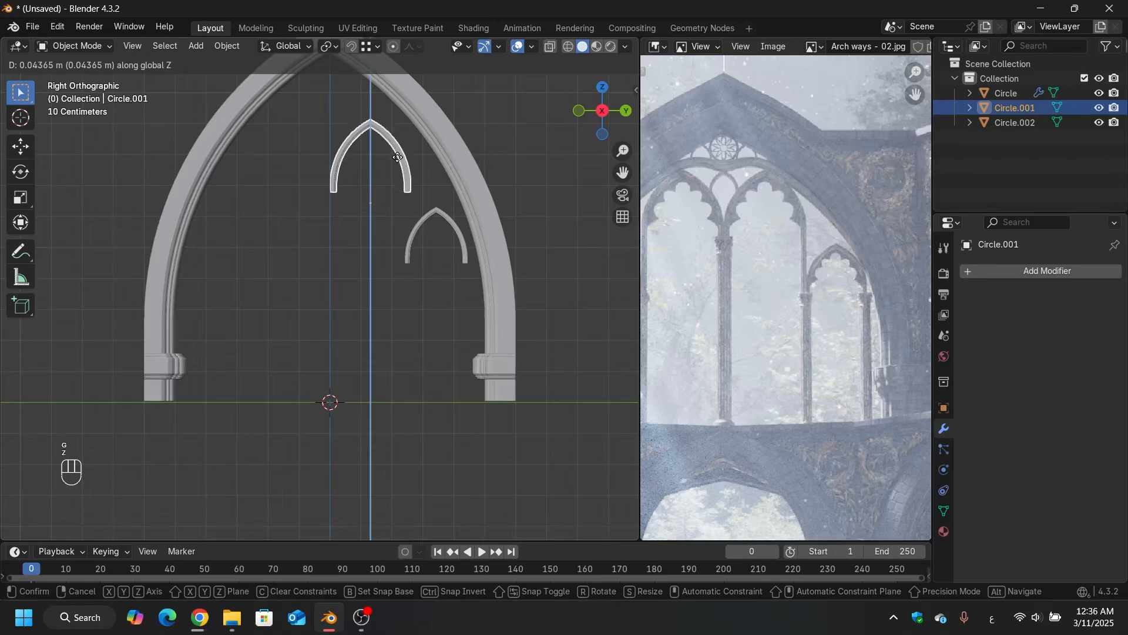
click(402, 158)
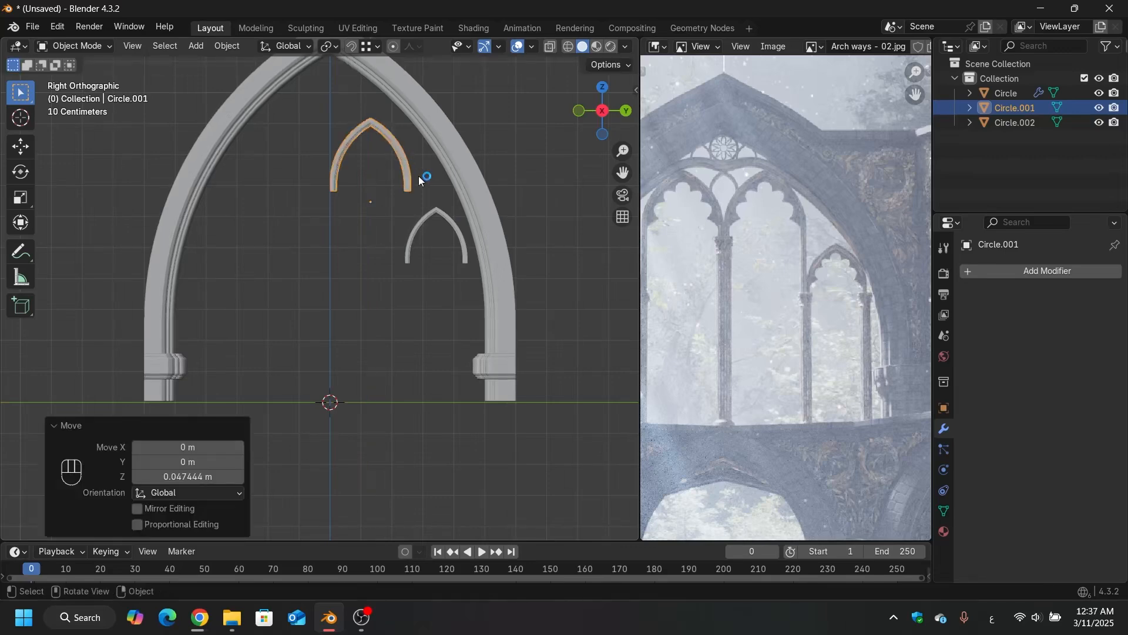
key(g)
key(z)
click(400, 173)
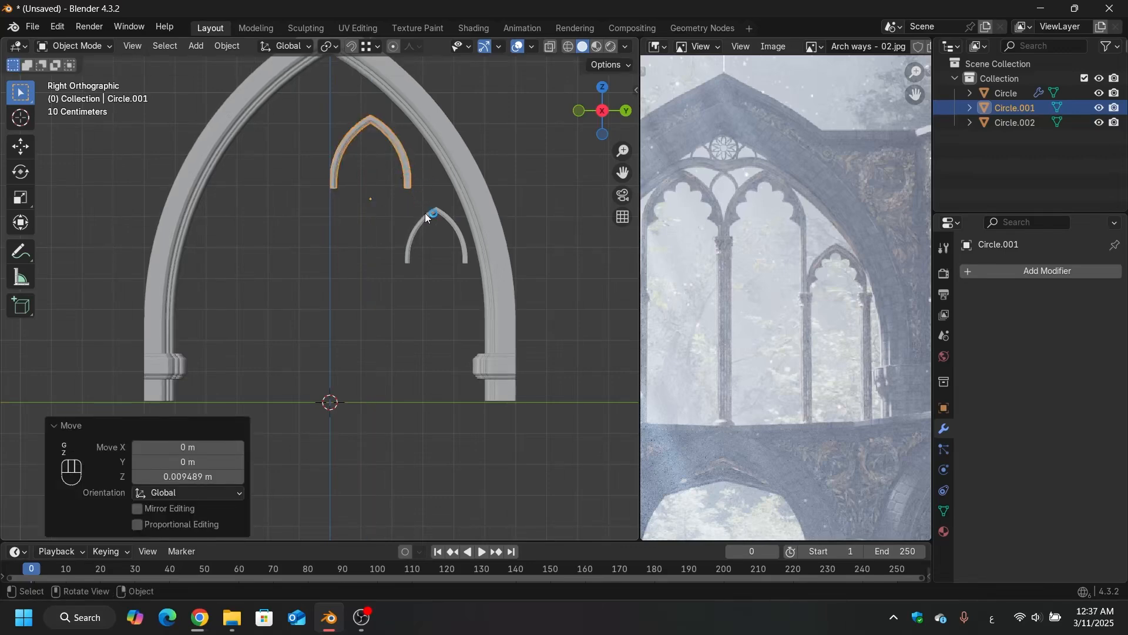
Step: Add a Plain Axes empty at the world origin
shift+middle_drag(382, 207, 397, 284)
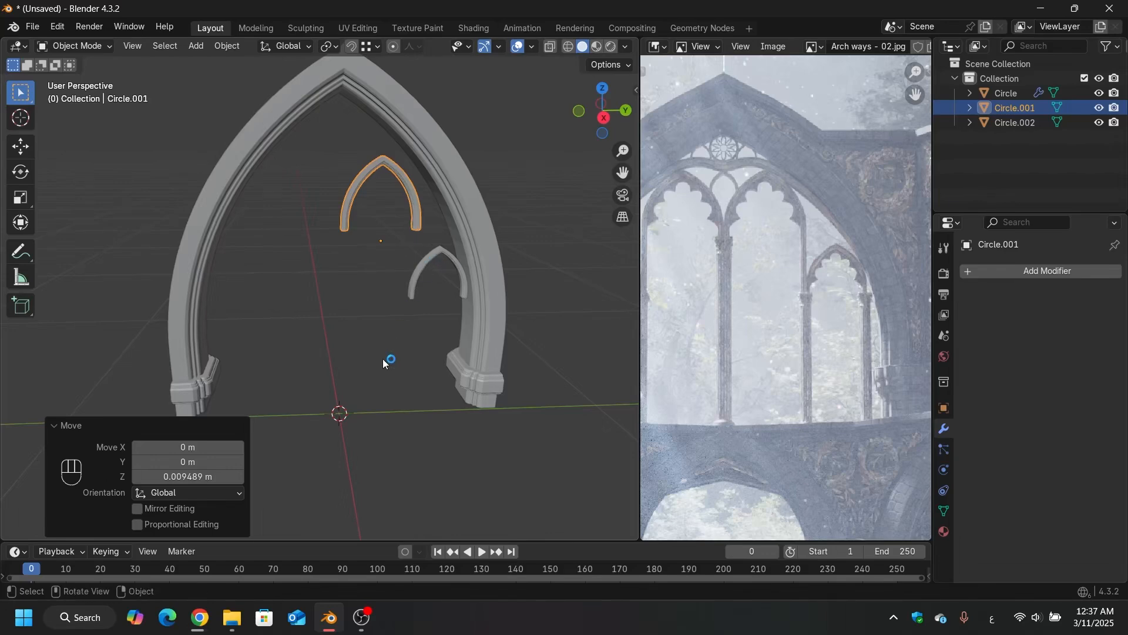
middle_drag(385, 362, 370, 372)
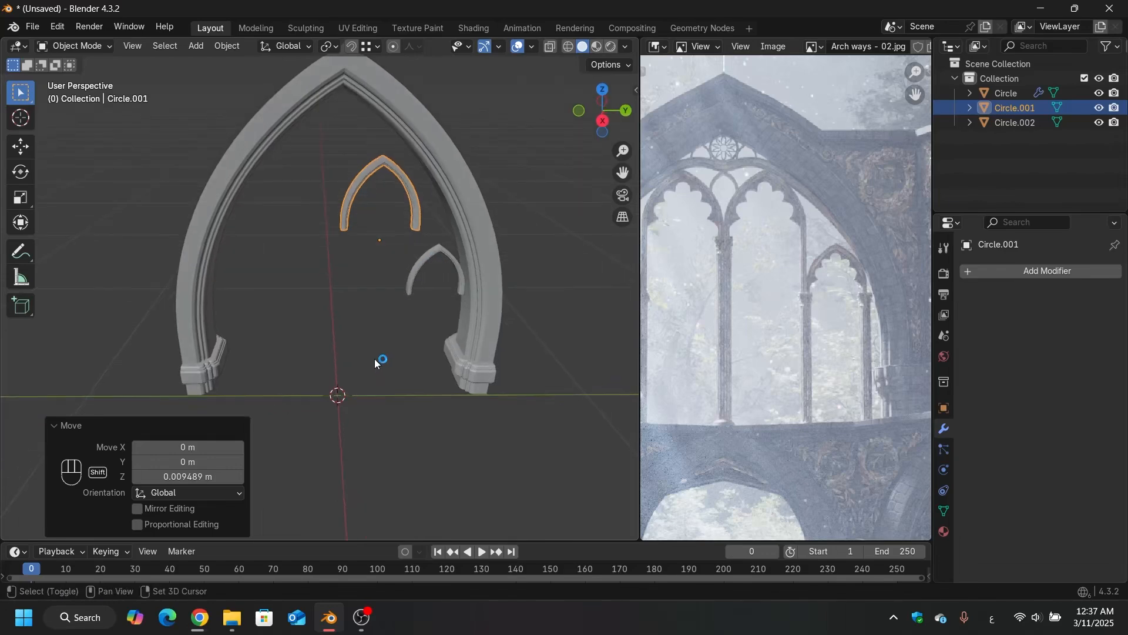
key(shift+a)
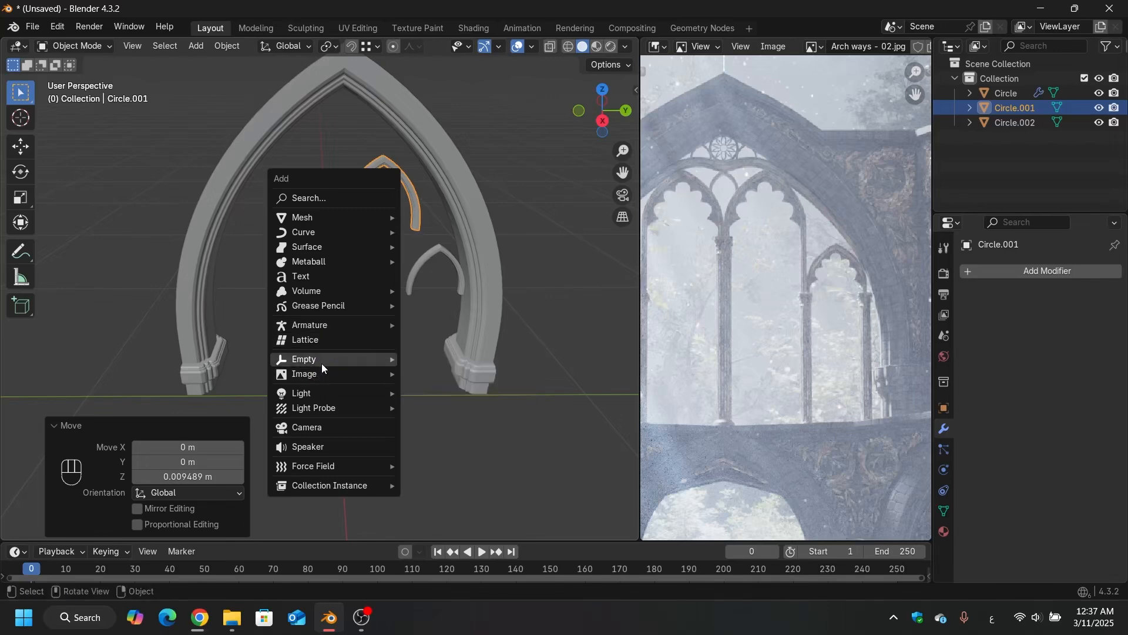
mouse_move(322, 368)
click(456, 361)
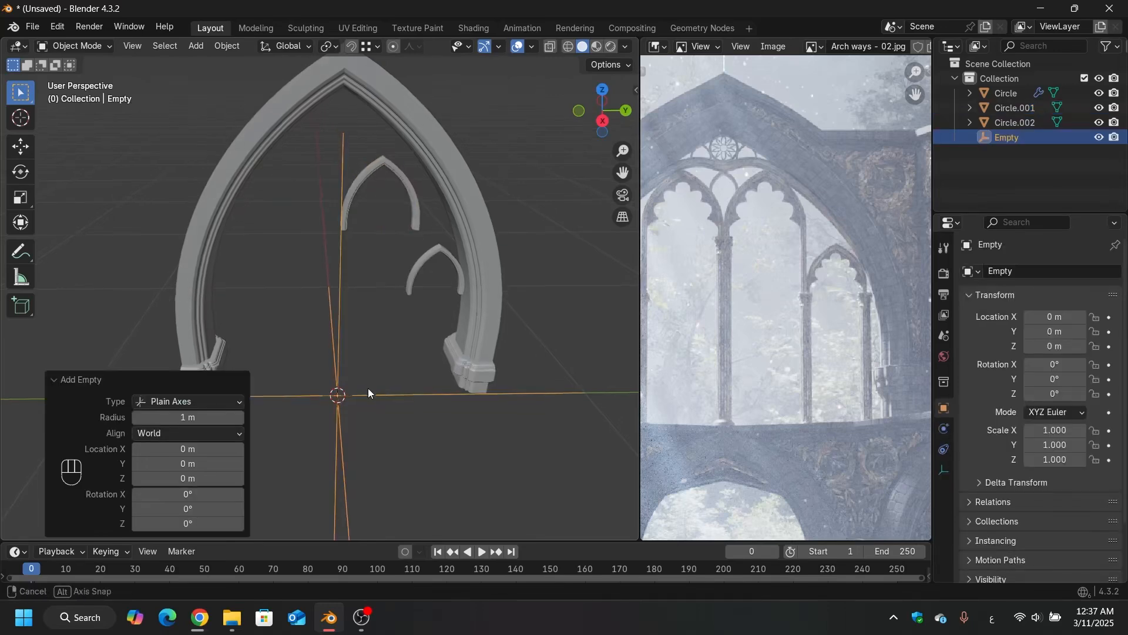
Step: Add a Mirror modifier to the larger inner arch with the empty as its mirror object
mouse_move(369, 393)
middle_down()
mouse_move(354, 370)
mouse_move(373, 371)
middle_up()
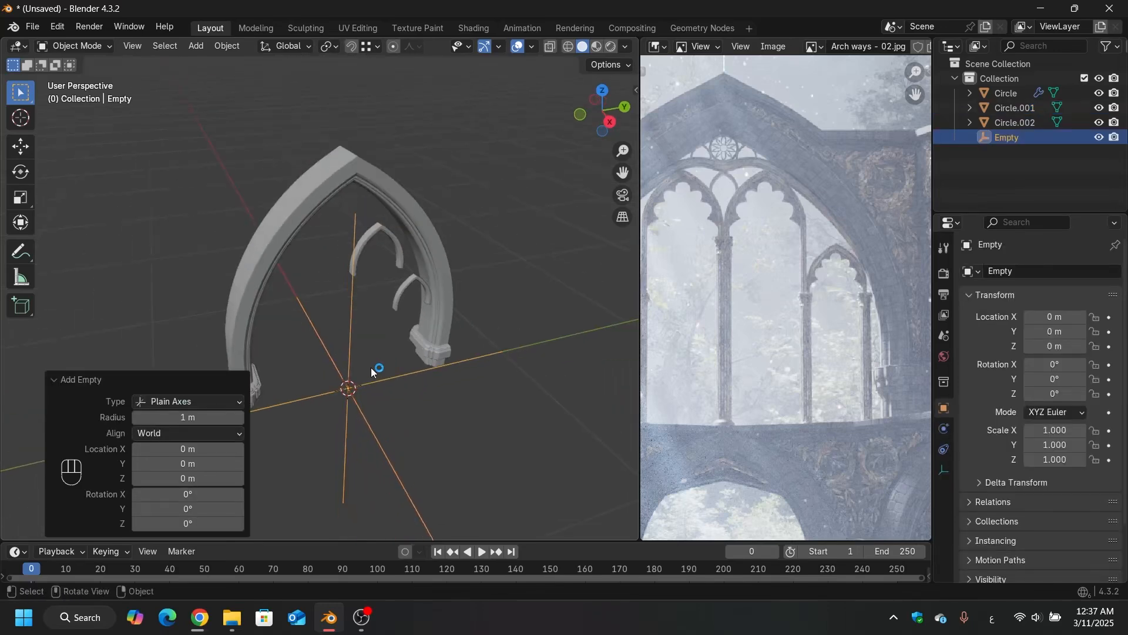
click(391, 242)
click(1009, 271)
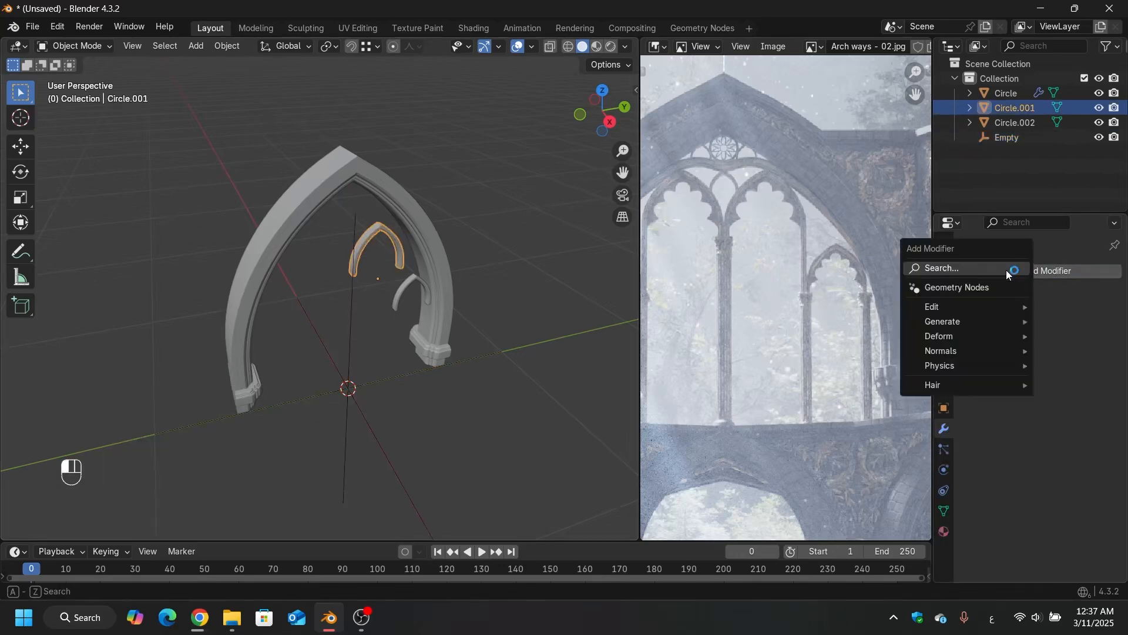
click(1009, 272)
click(945, 295)
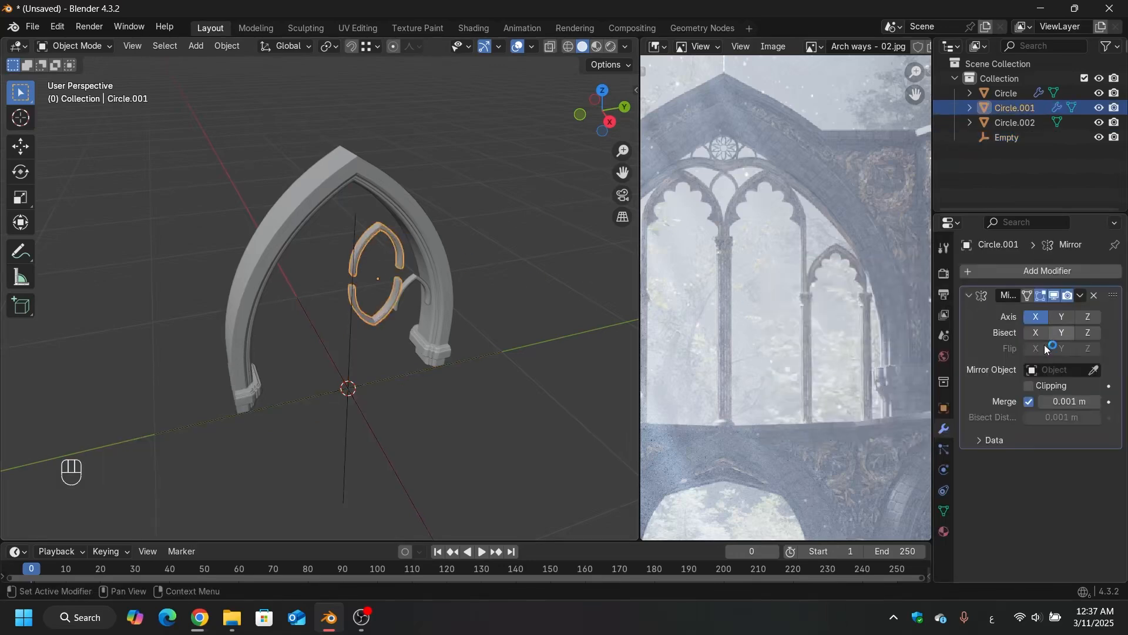
click(1095, 370)
click(354, 353)
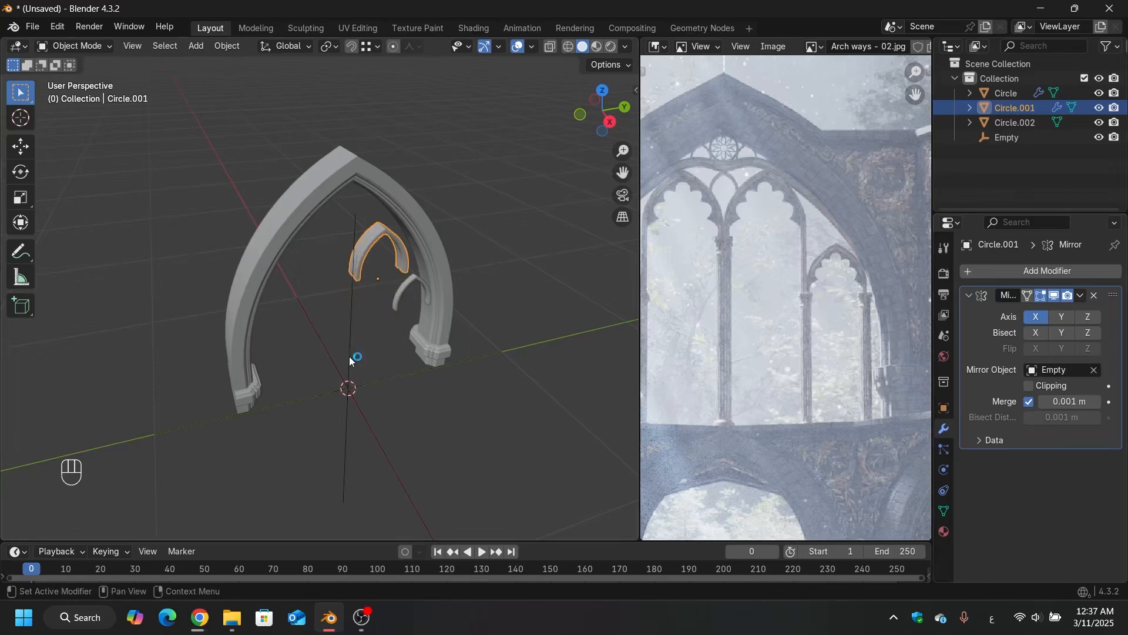
Step: Set the larger inner arch's Mirror modifier to mirror across Y only, turning off X
middle_drag(359, 315, 423, 244)
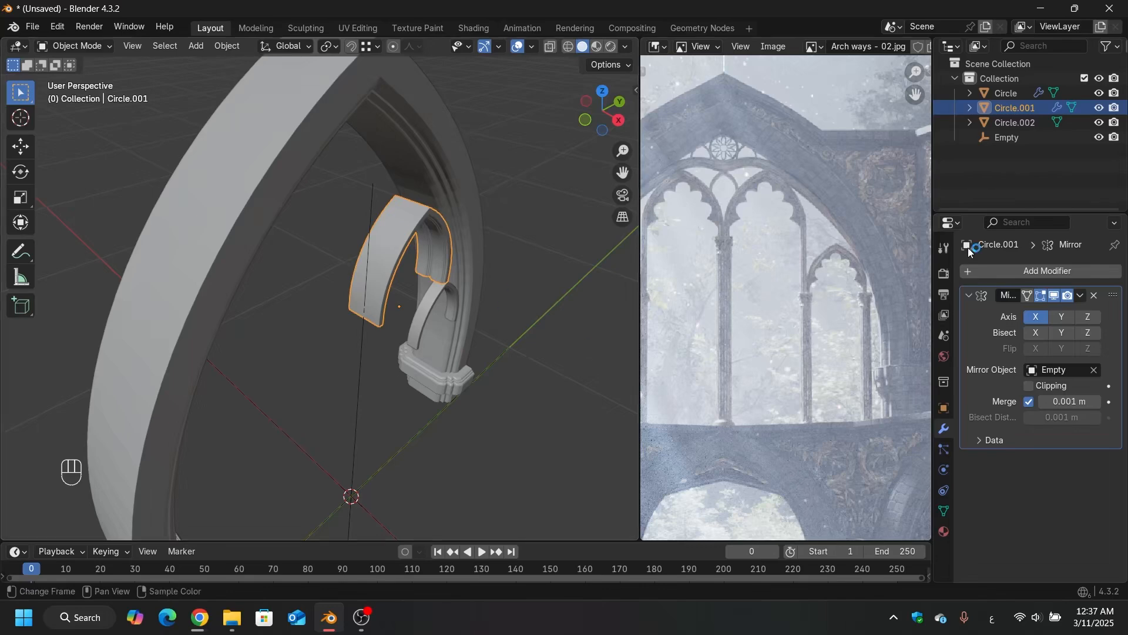
click(1066, 314)
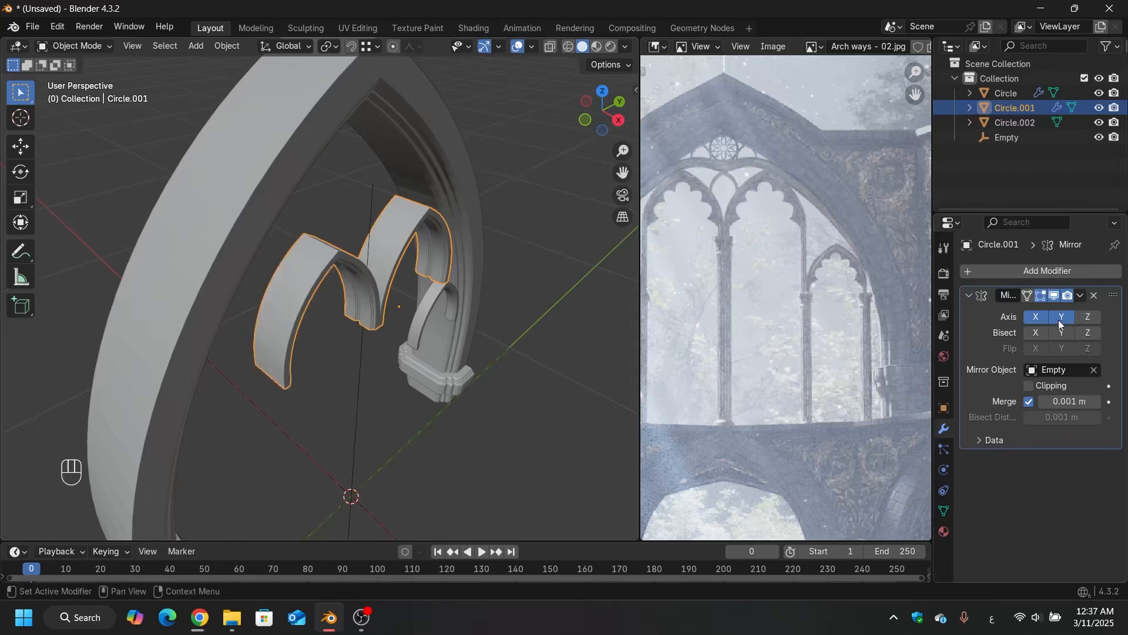
click(1041, 316)
Step: Select both inner arches and move them about -0.076 m along X within the window's depth
middle_drag(422, 243, 328, 214)
shift+click(434, 319)
key(g)
key(x)
click(468, 382)
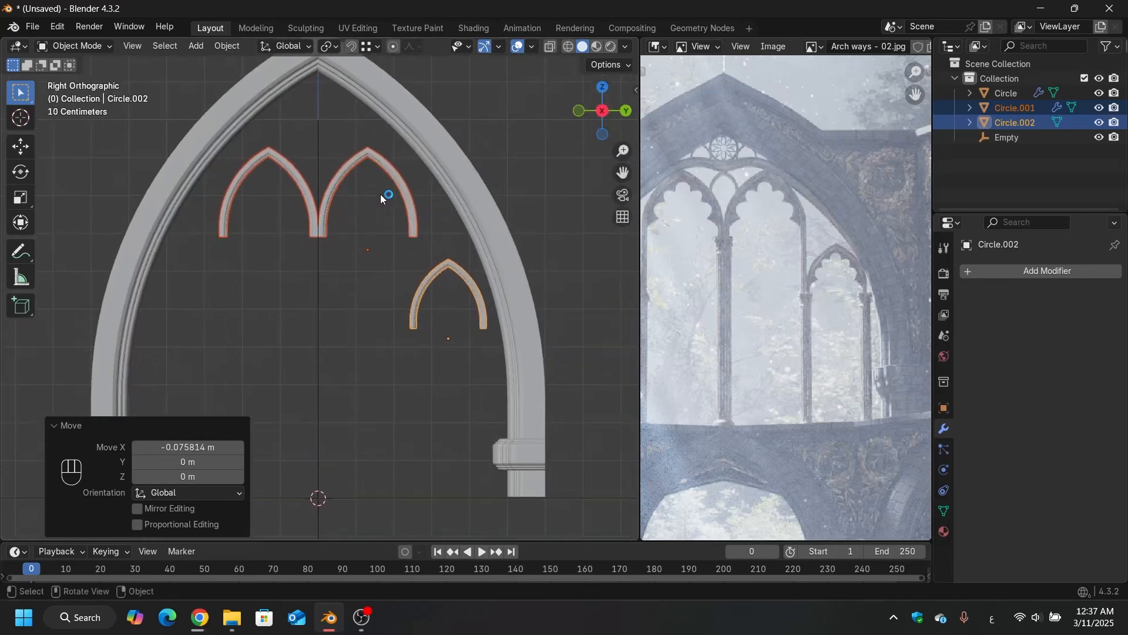
Step: In the right orthographic view, move both inner arches about -0.011 m along Y so the mirrored pair's central legs overlap
click(396, 186)
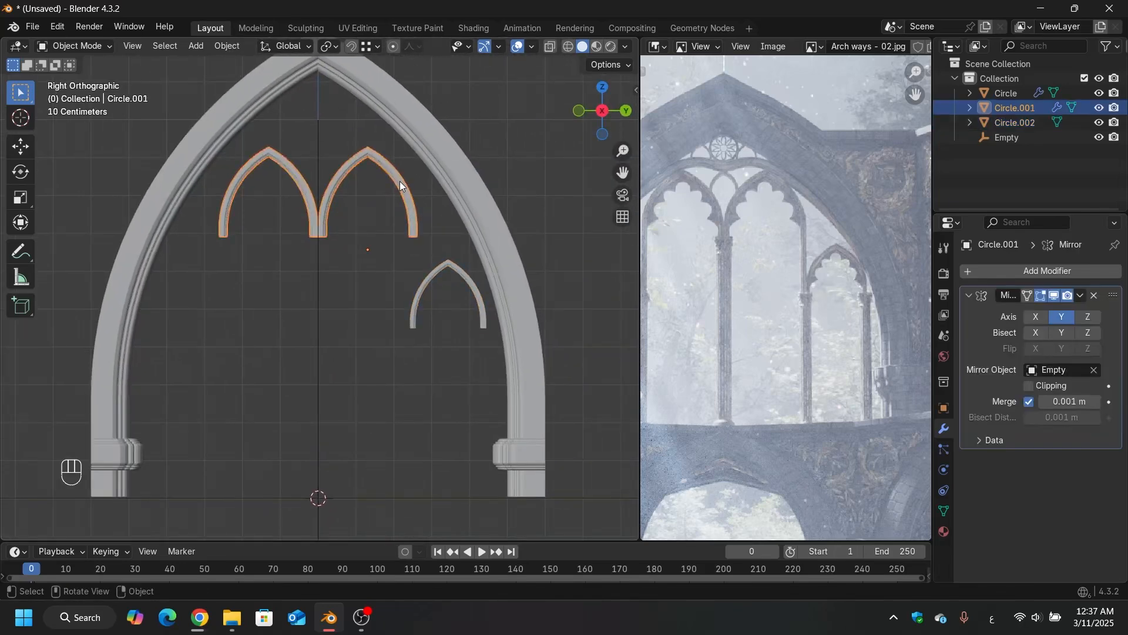
shift+click(450, 266)
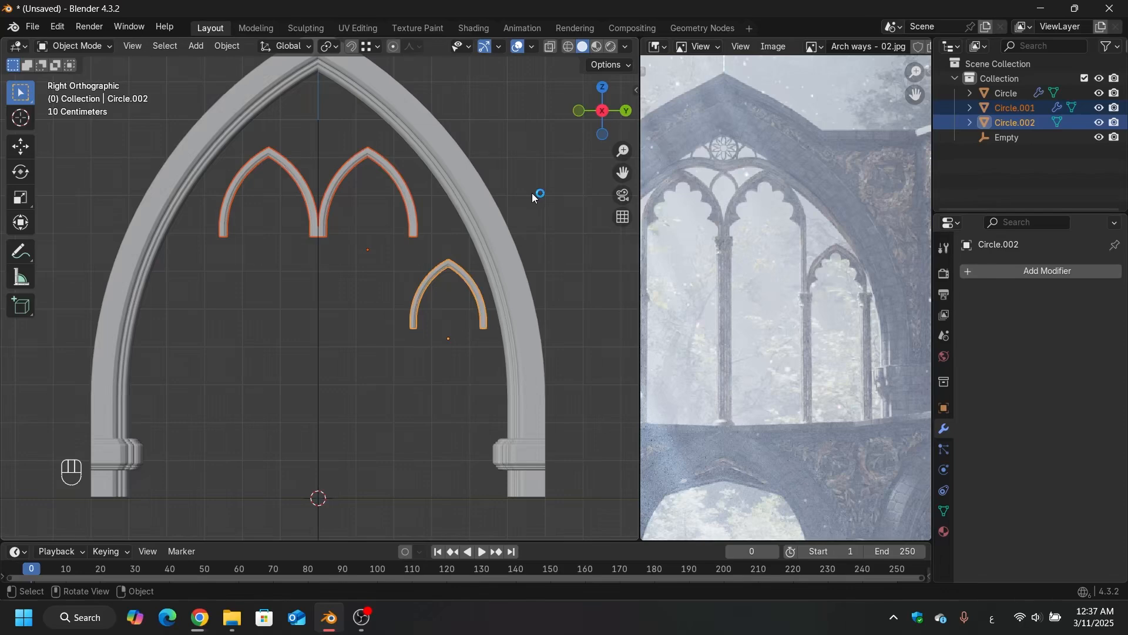
key(g)
key(y)
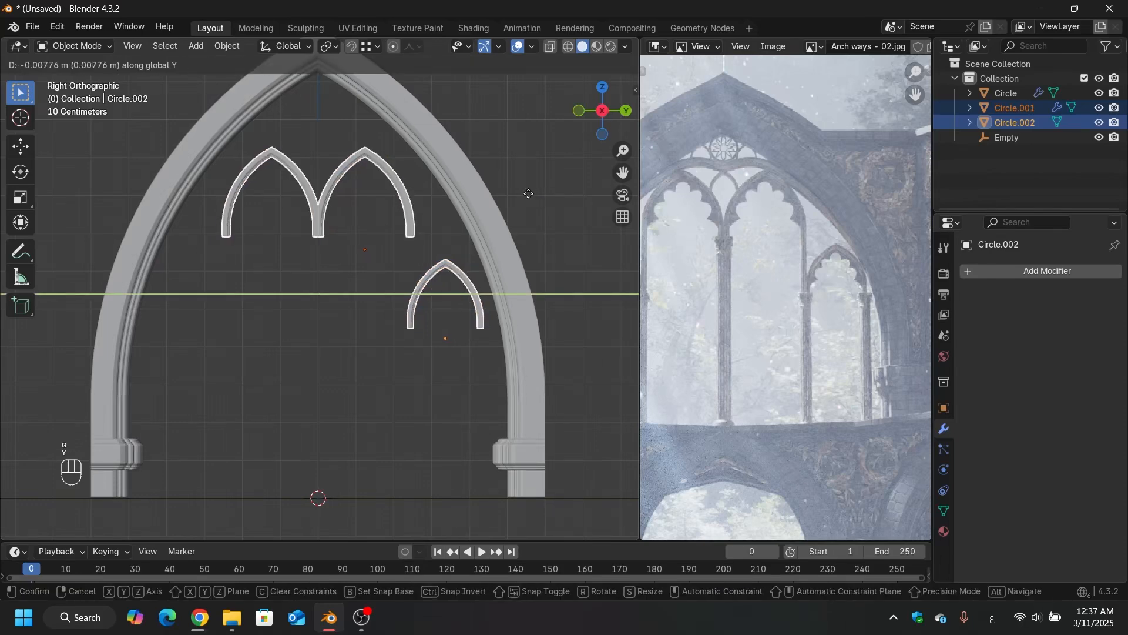
click(529, 198)
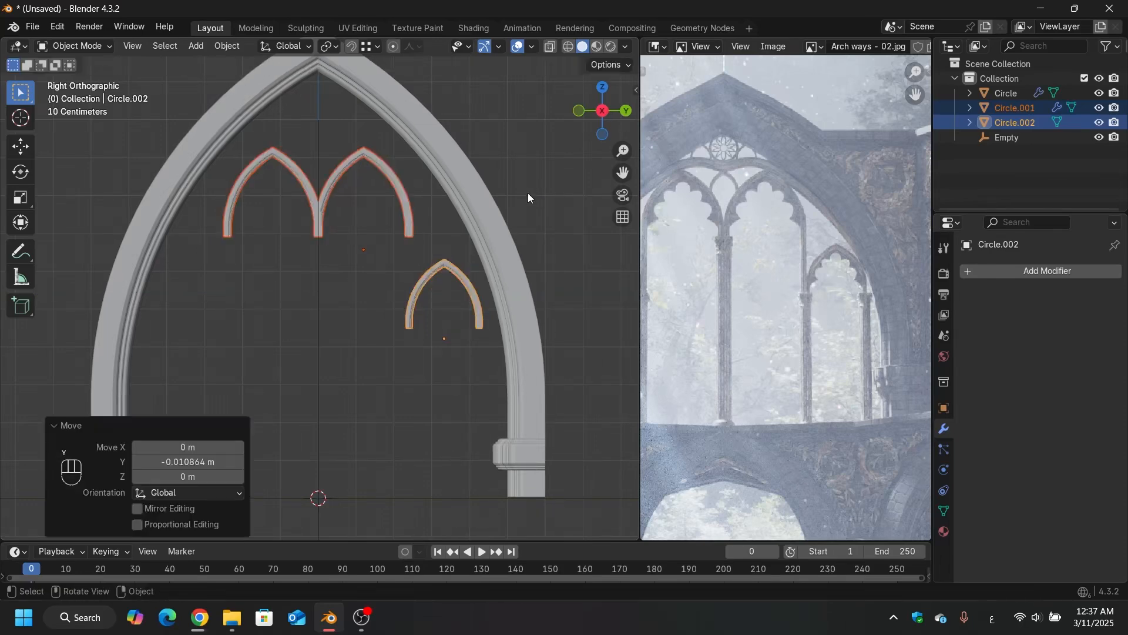
Step: Copy the Mirror modifier from the larger inner arch to the smaller side arch
click(435, 263)
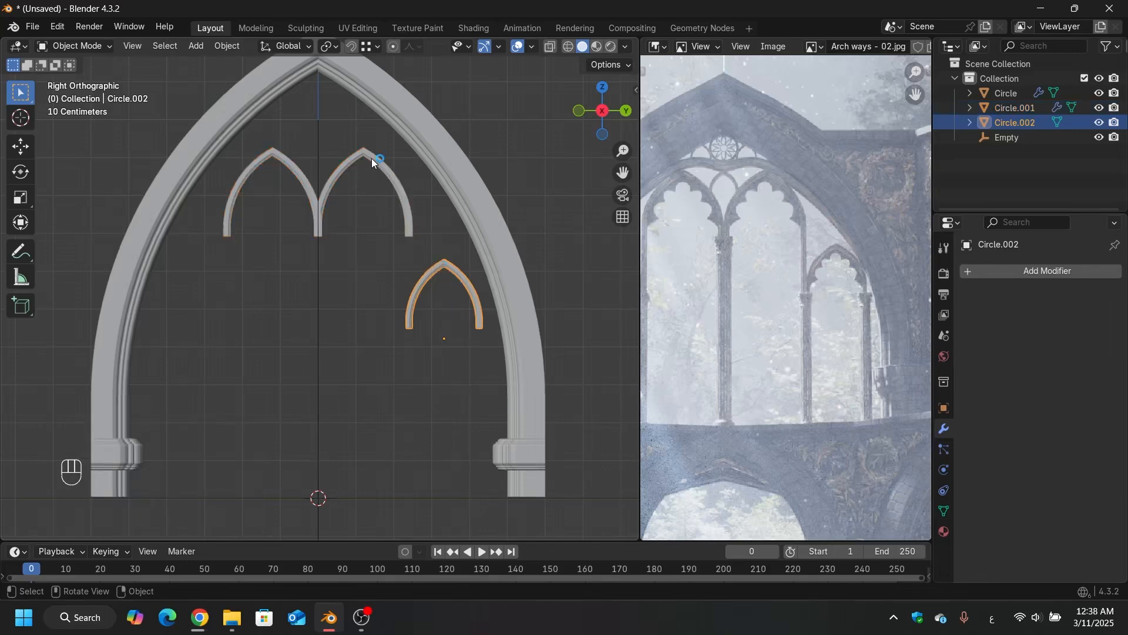
shift+click(367, 184)
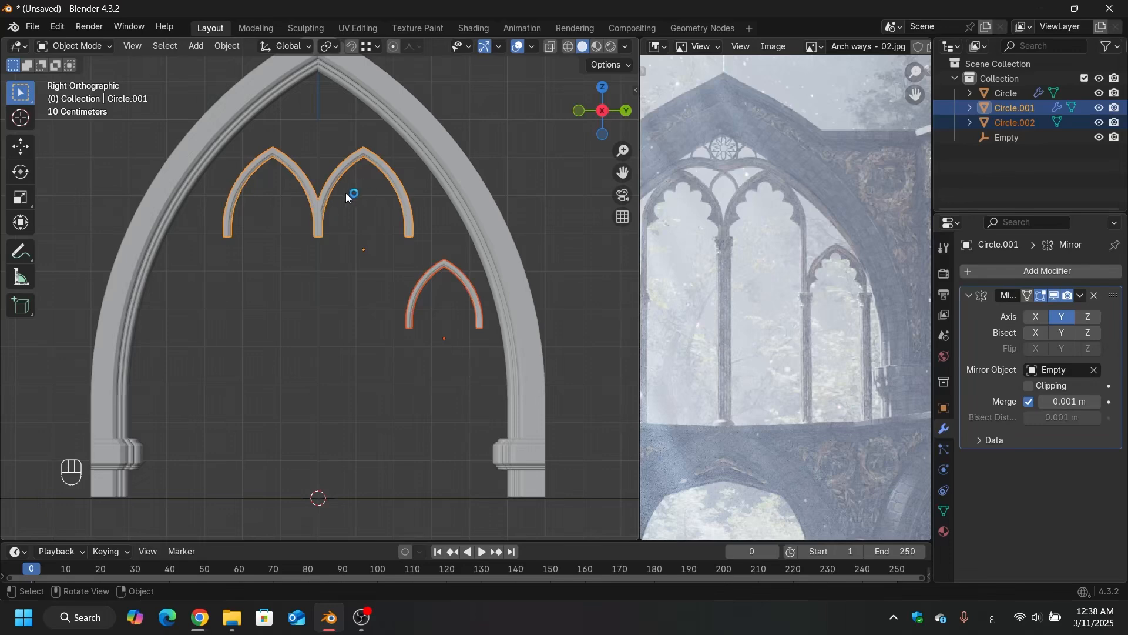
click(1082, 296)
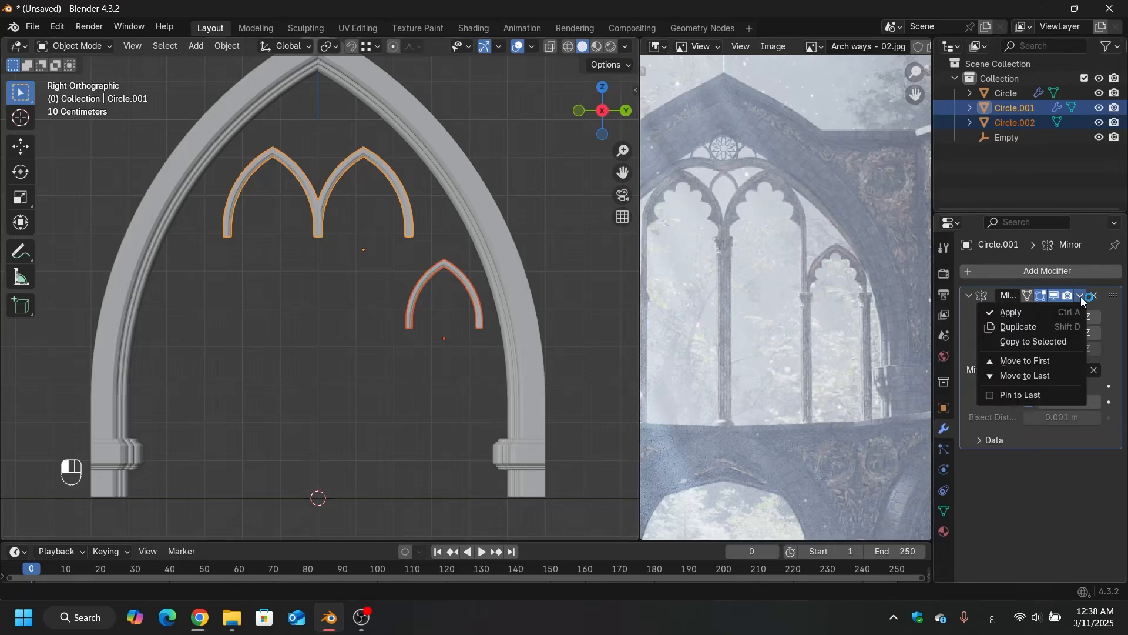
click(1044, 343)
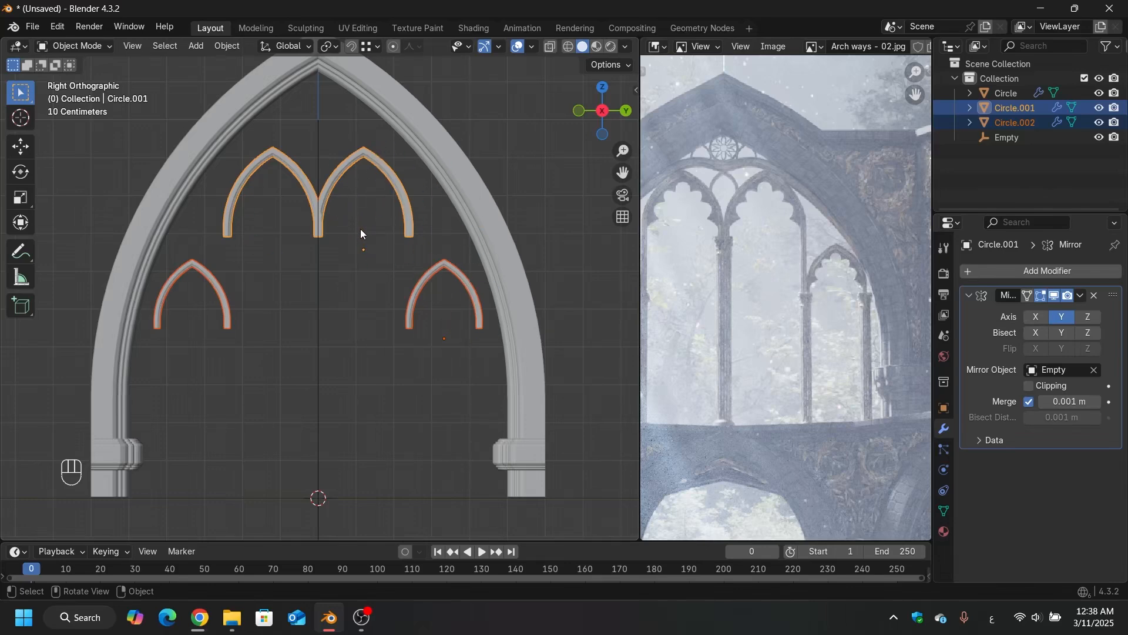
Step: Inspect the mirrored arches in perspective and hide the empty
middle_drag(361, 234, 370, 285)
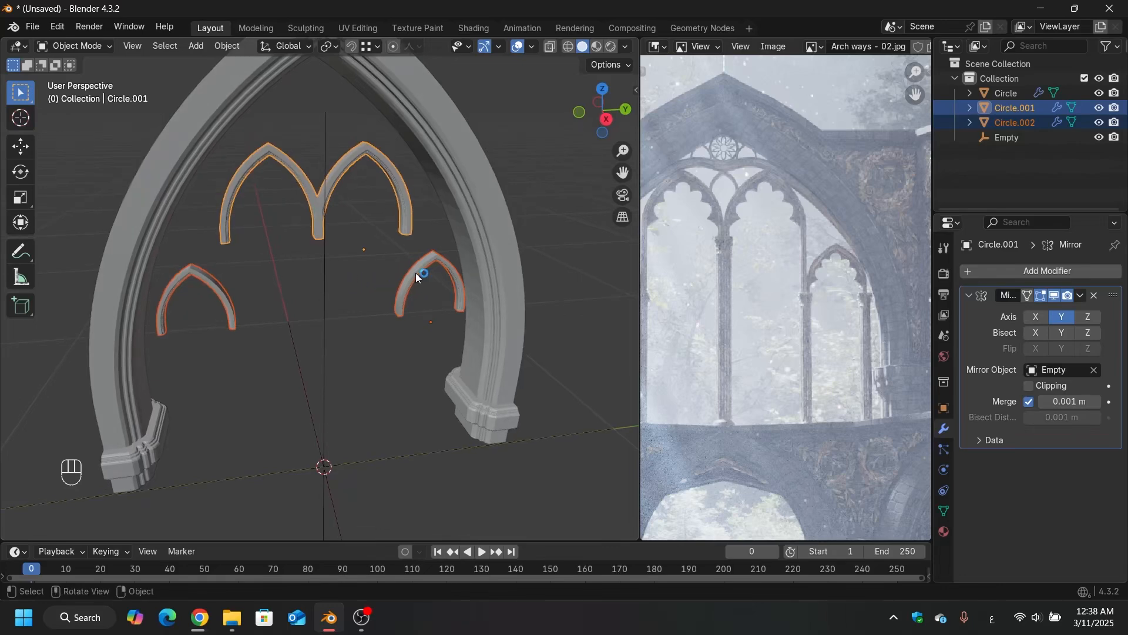
middle_drag(367, 291, 390, 321)
click(337, 320)
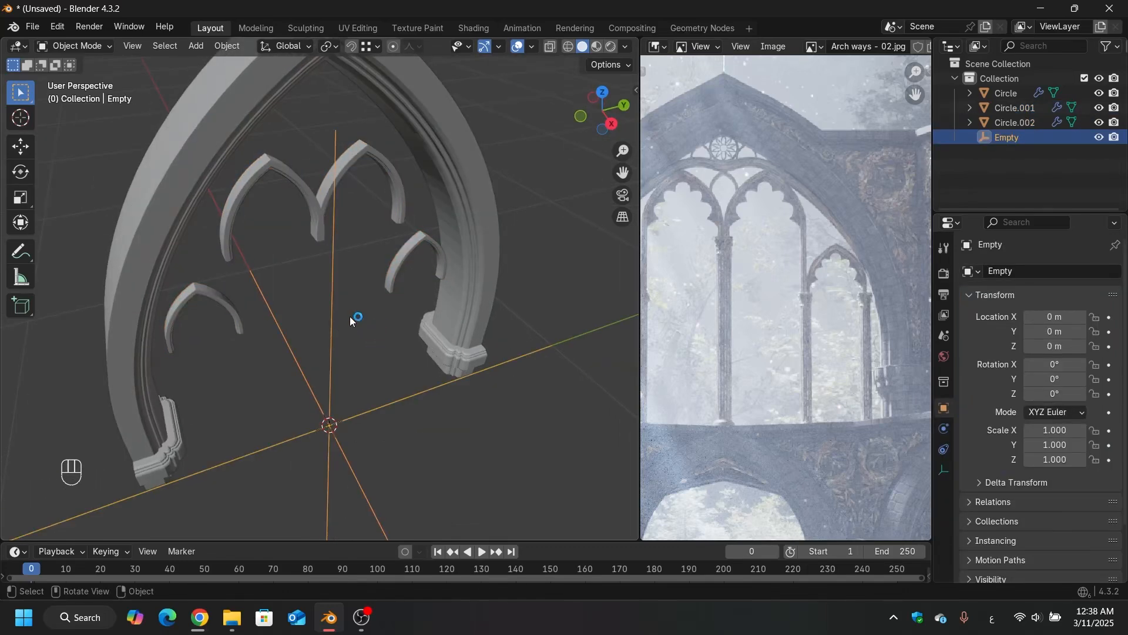
key(h)
mouse_move(368, 333)
middle_down()
mouse_move(331, 302)
mouse_move(372, 334)
middle_up()
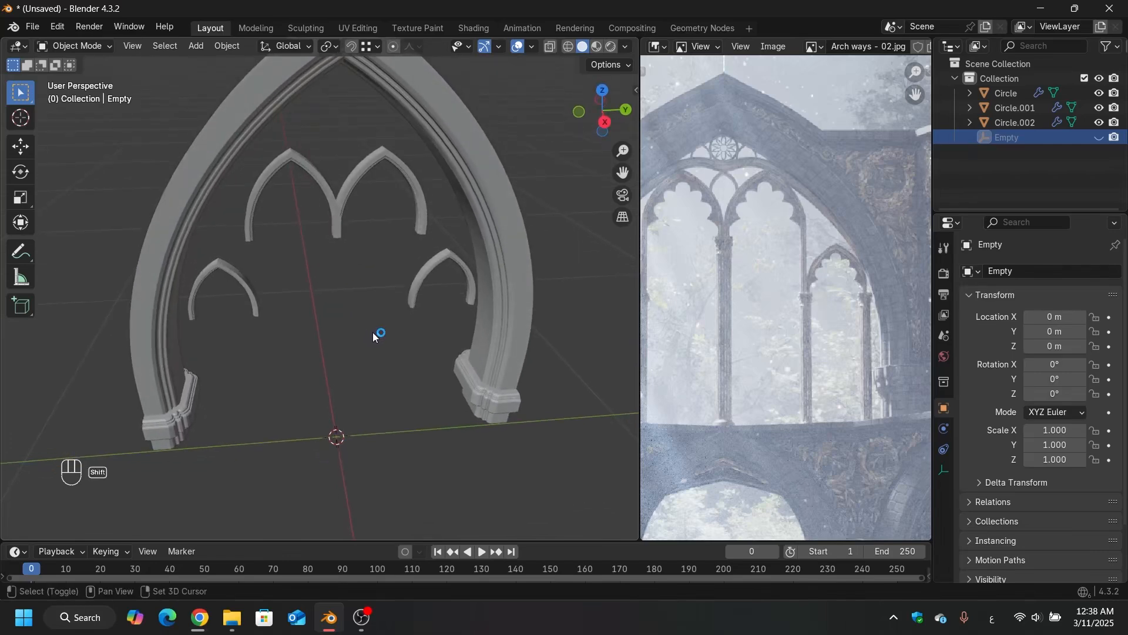
Step: Add a mesh circle with 36 vertices at the world origin
key(shift+a)
mouse_move(327, 193)
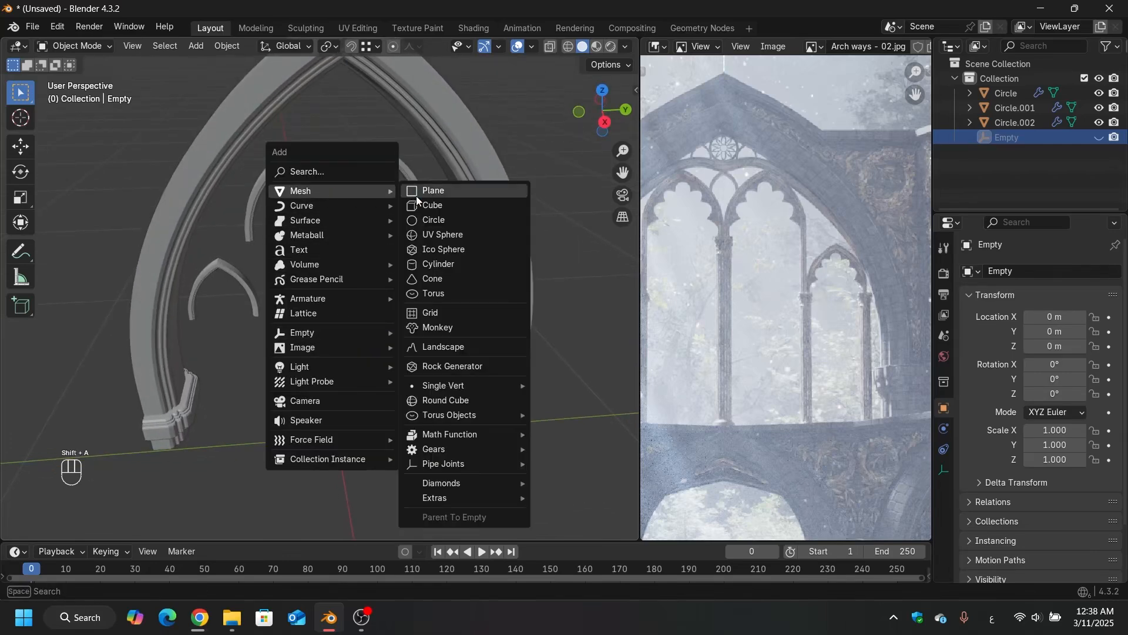
click(472, 218)
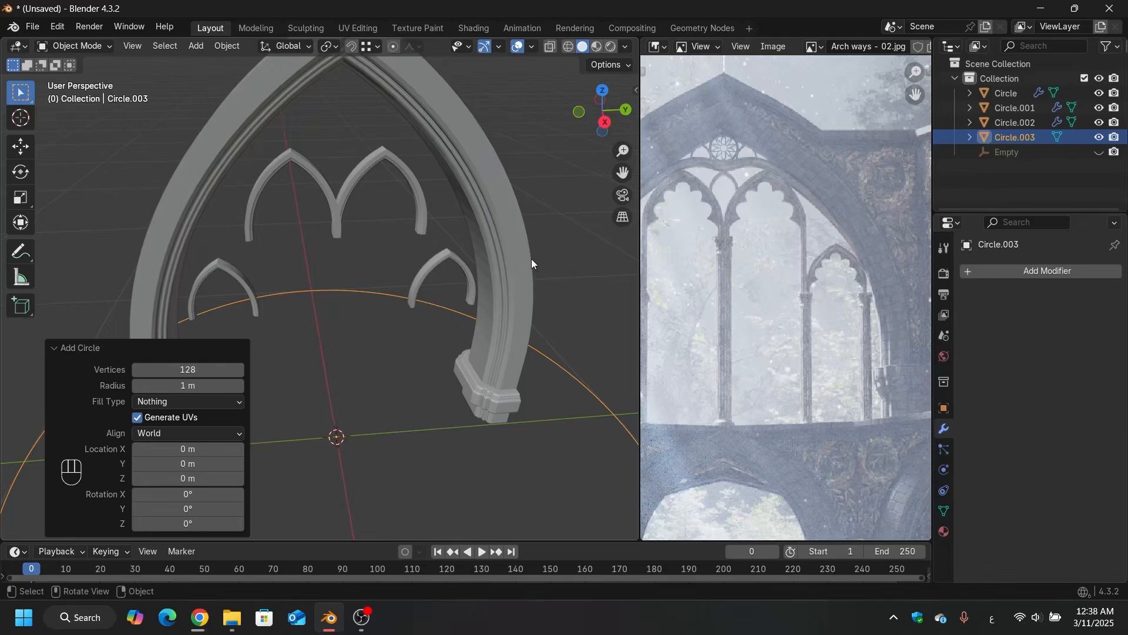
click(192, 367)
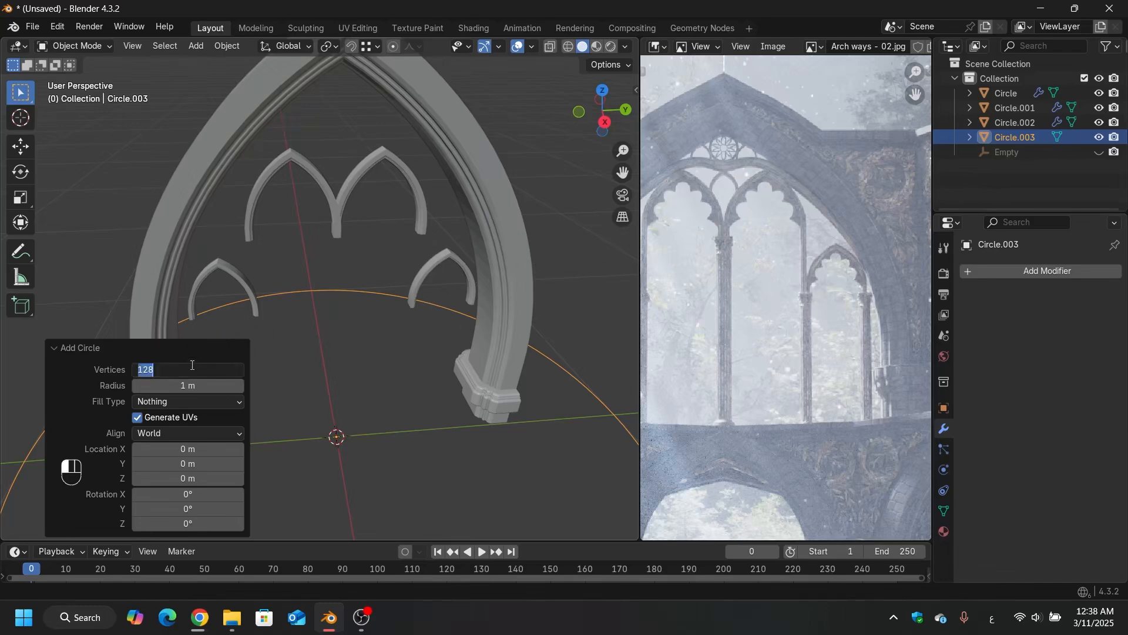
text(36)
key(Return)
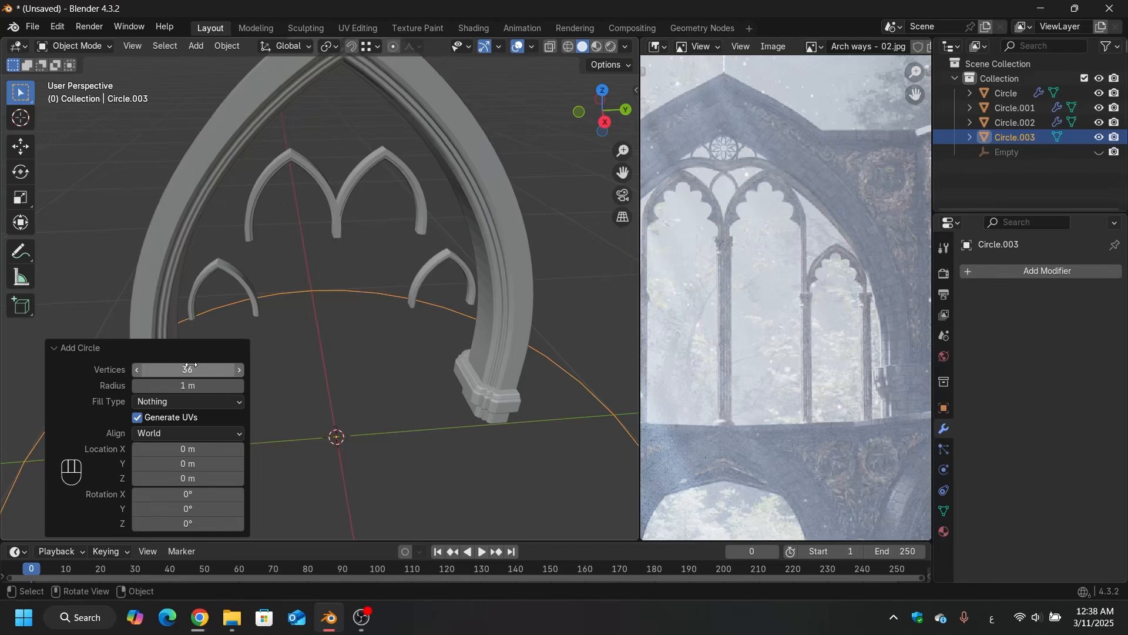
Step: Scale the new circle by about 0.098, refining its size in the right orthographic view with factors of about 0.357 and 1.163
key(s)
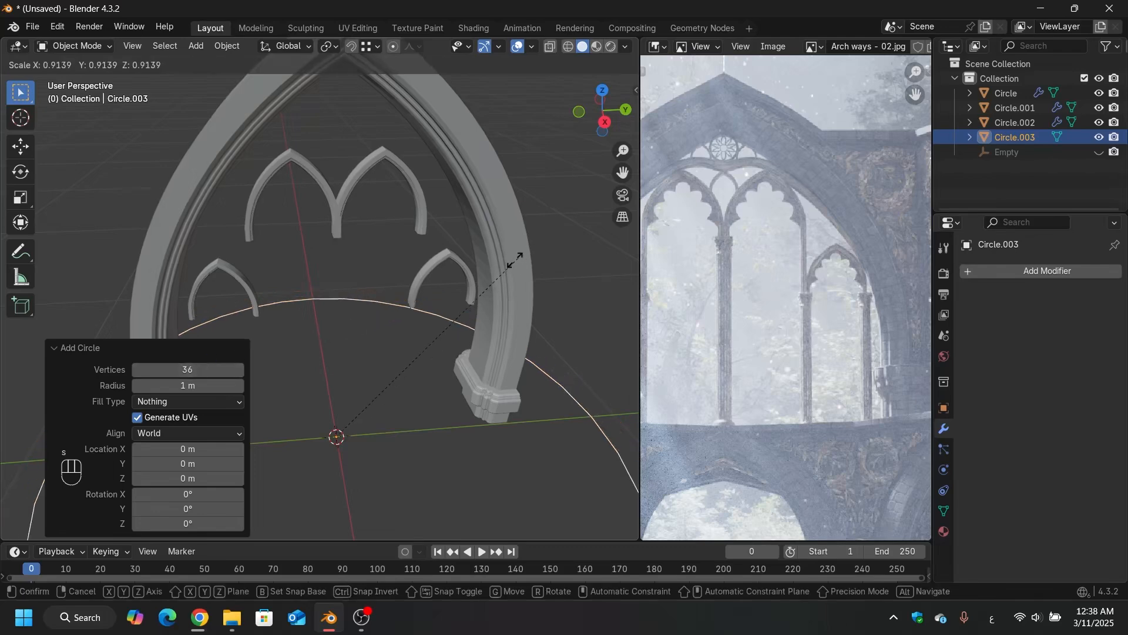
click(340, 410)
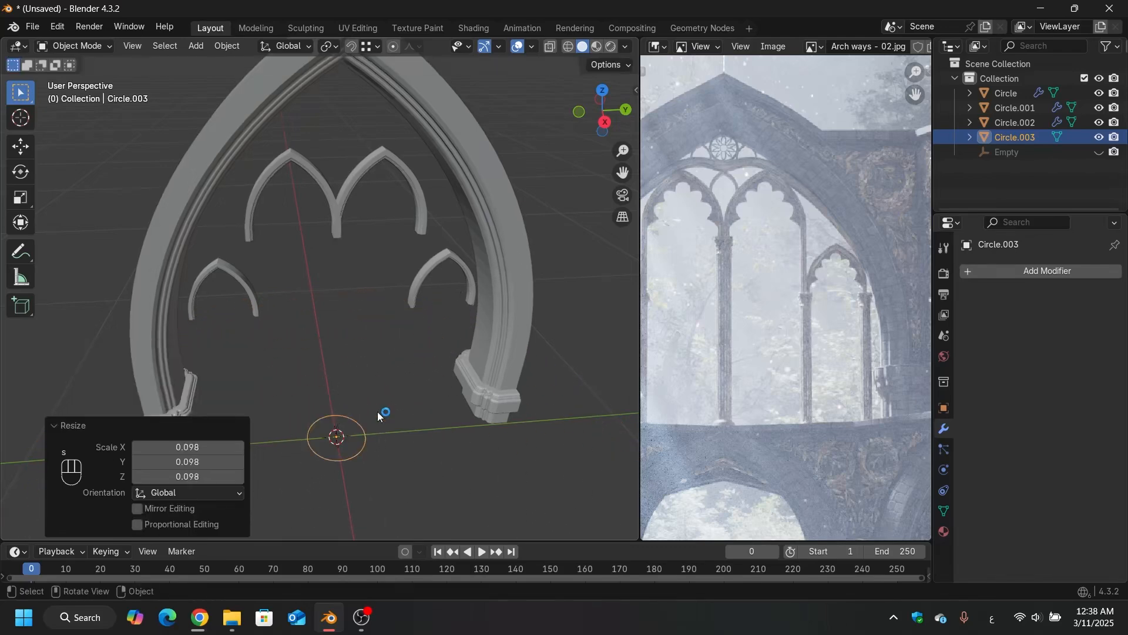
middle_drag(377, 412, 365, 373)
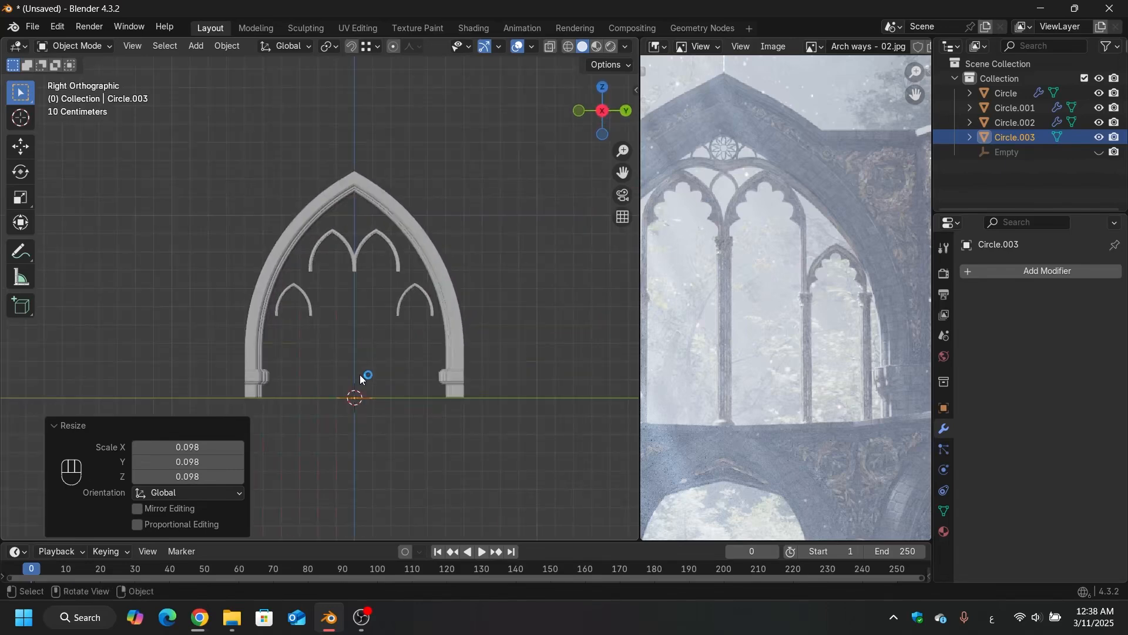
scroll(461, 335, up, 5)
key(s)
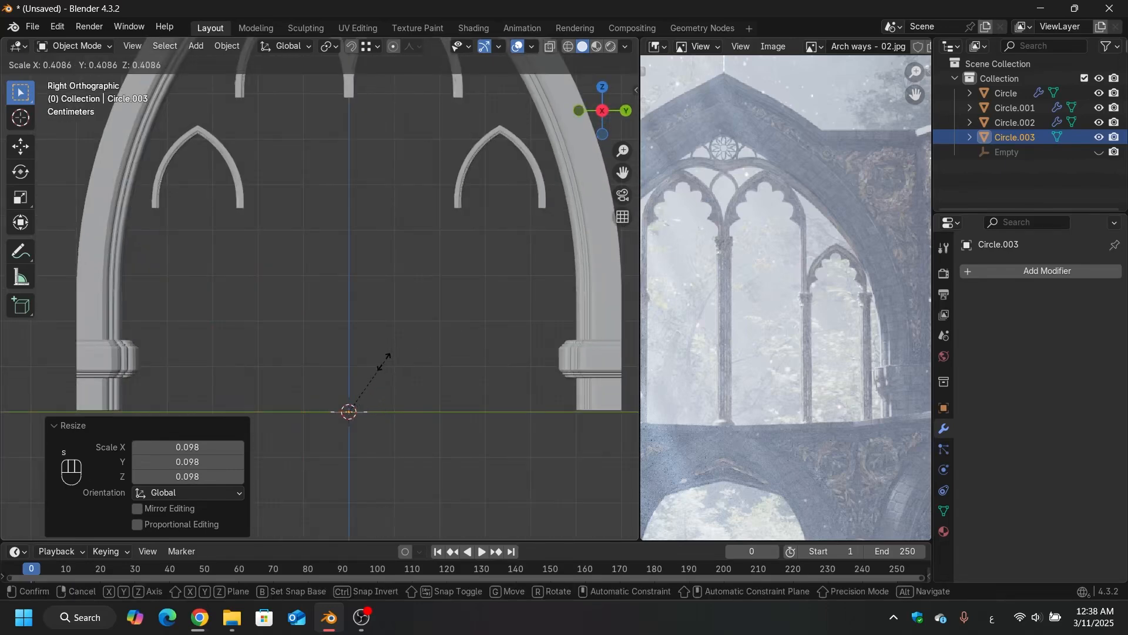
click(379, 367)
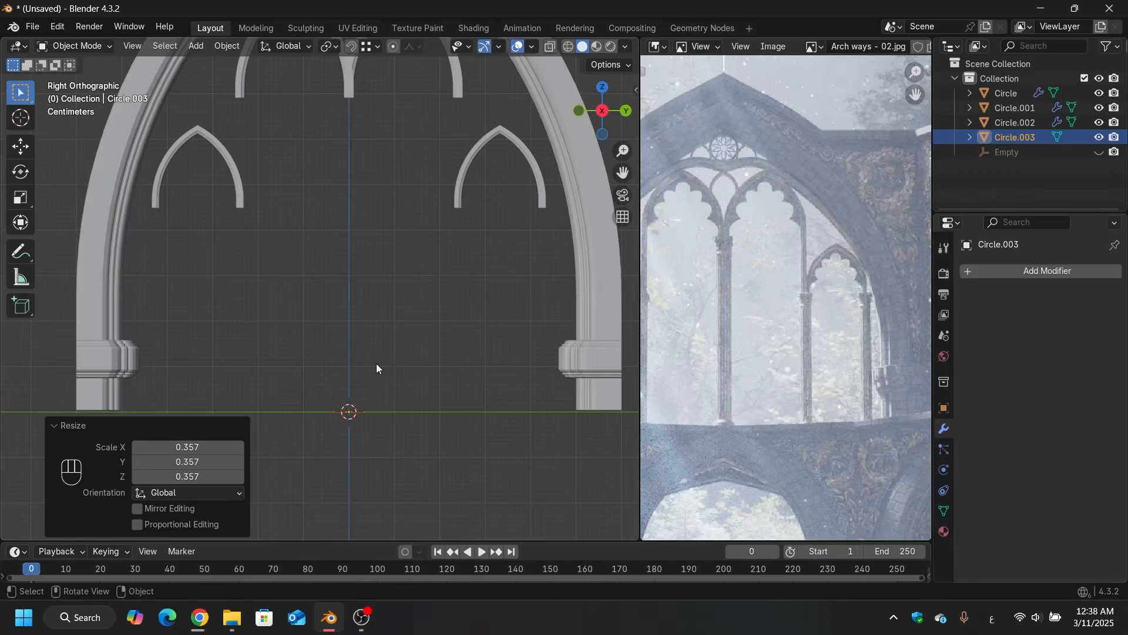
key(s)
click(386, 359)
shift+middle_drag(387, 360, 391, 391)
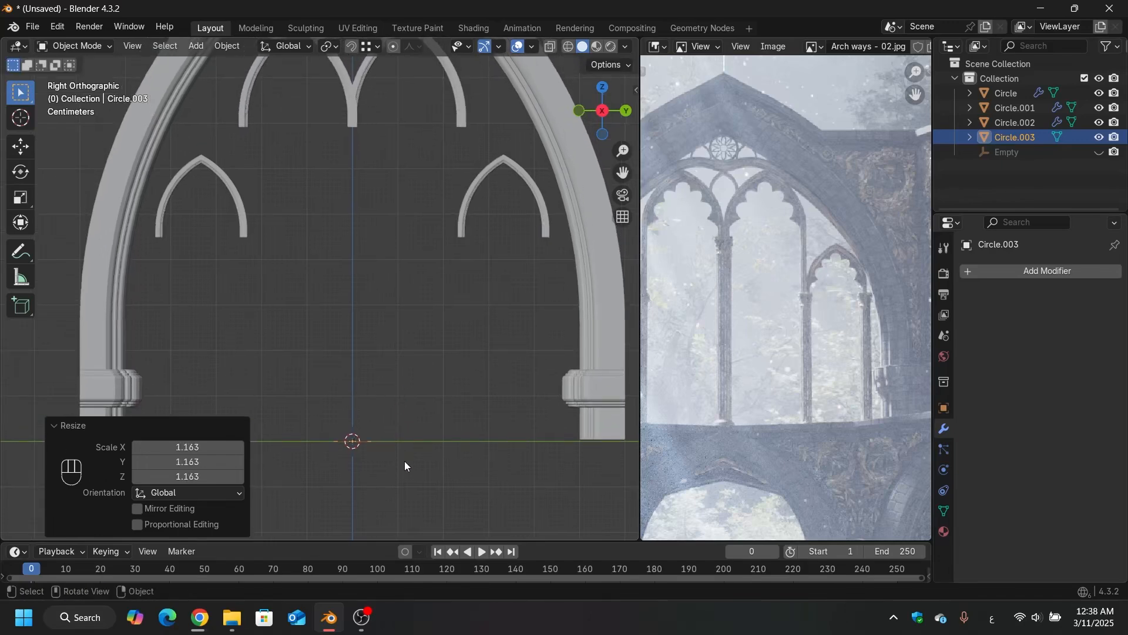
Step: Duplicate the circle at the origin about 0.675 m straight up along Z, and delete the copy
key(shift+d)
key(z)
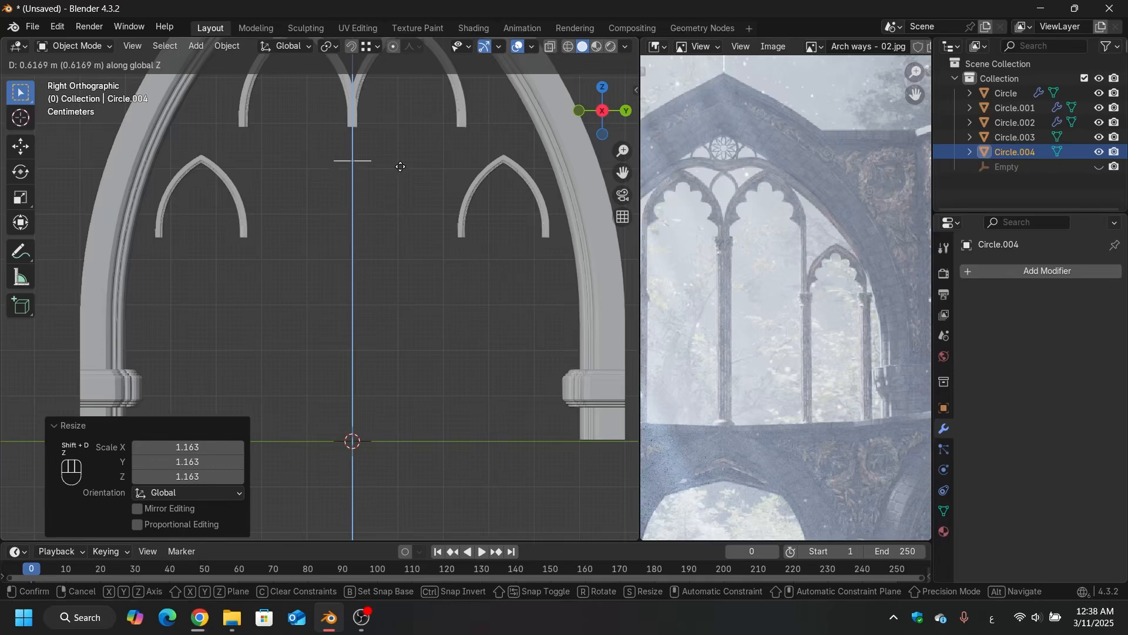
click(401, 154)
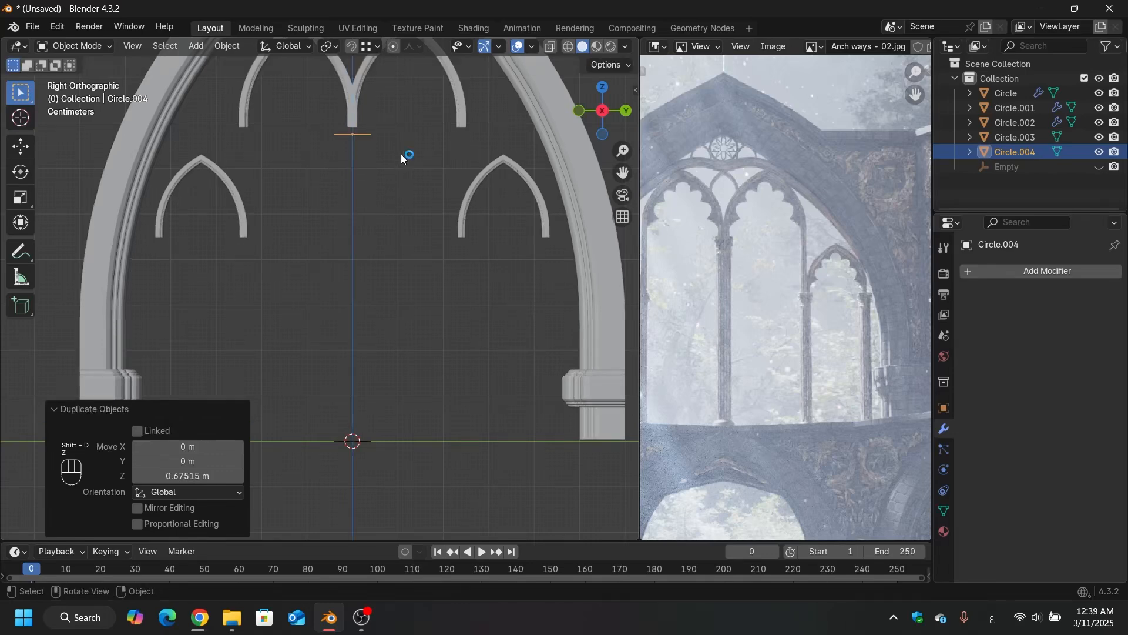
key(Delete)
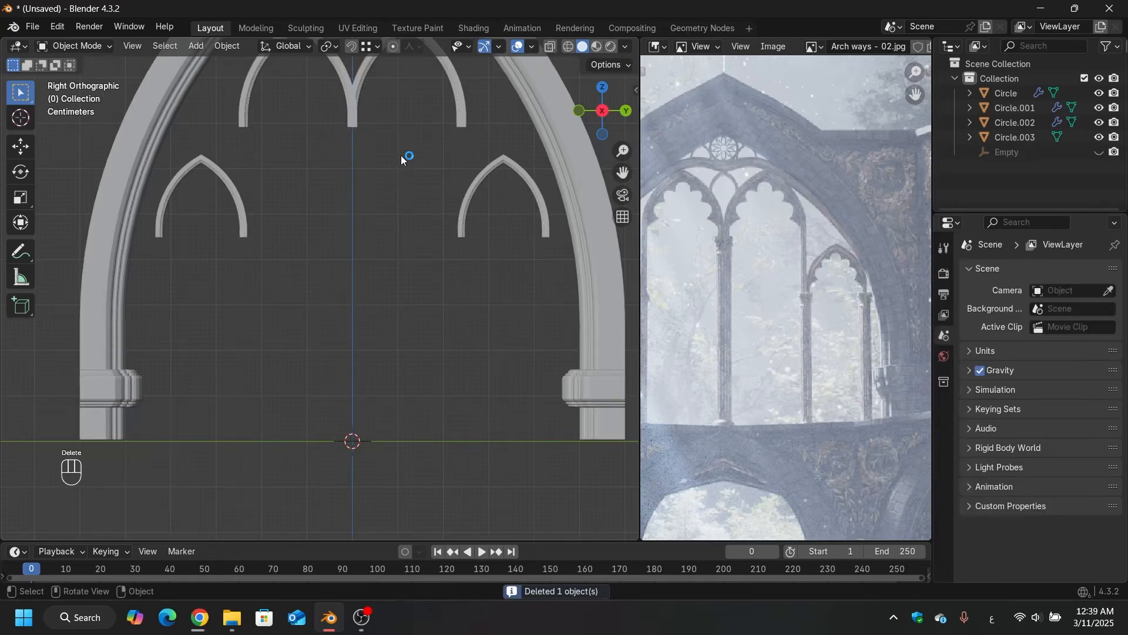
Step: Select the circle at the origin and scale it down uniformly to about 0.66
click(373, 430)
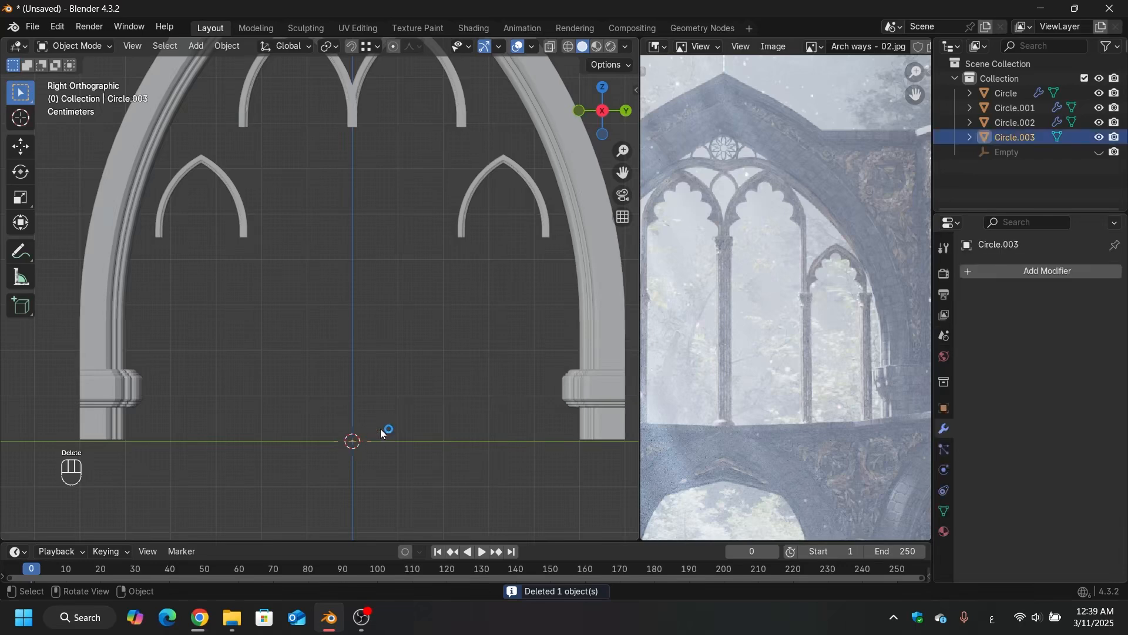
key(s)
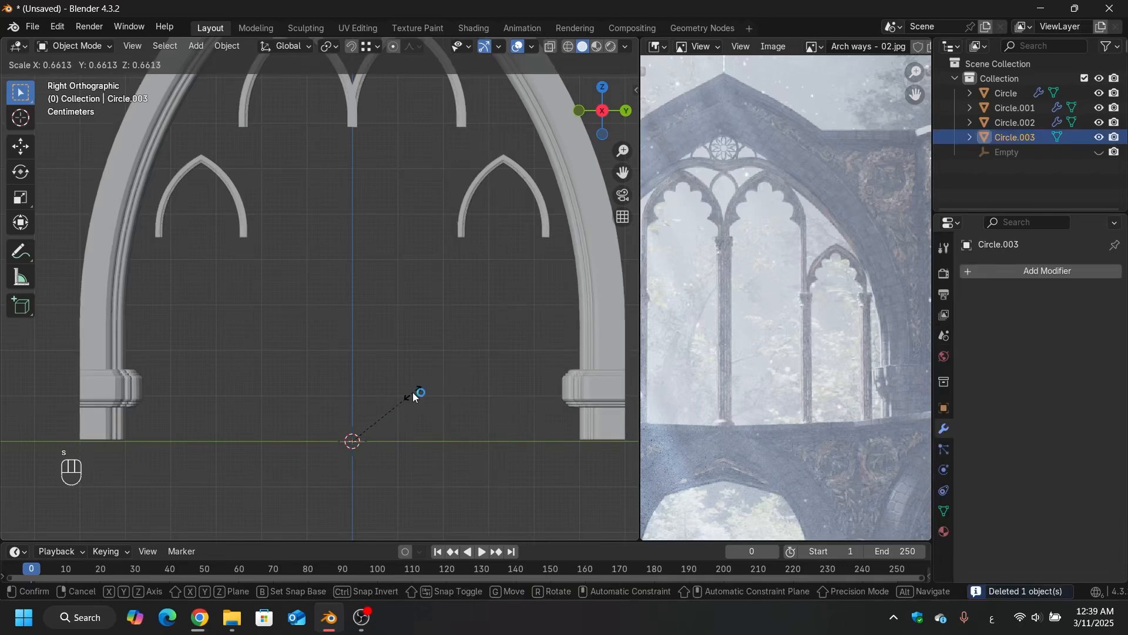
click(412, 391)
Step: Extrude the circle's whole outline about 0.031 m up along Z to form a short base ring
key(Tab)
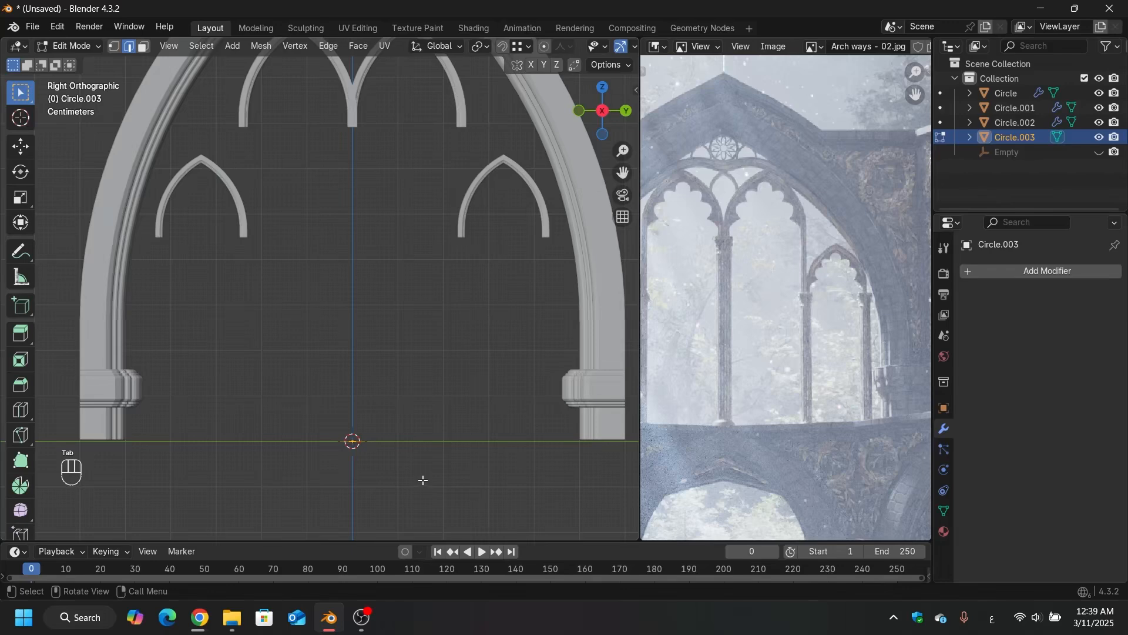
key(a)
key(q)
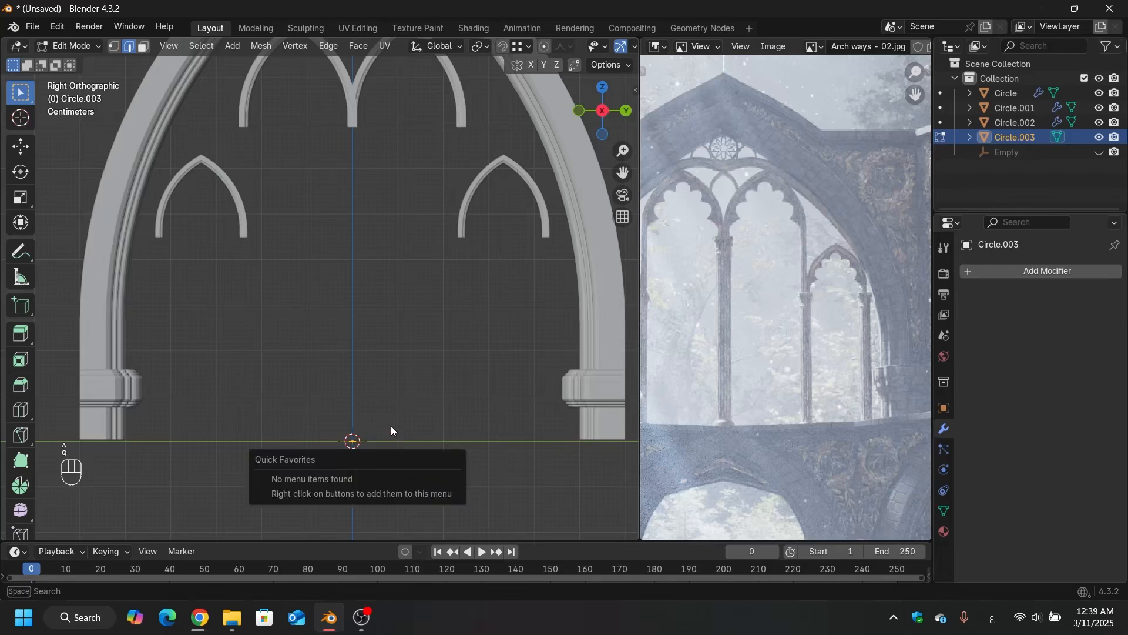
middle_drag(394, 424, 387, 371)
scroll(387, 371, down, 3)
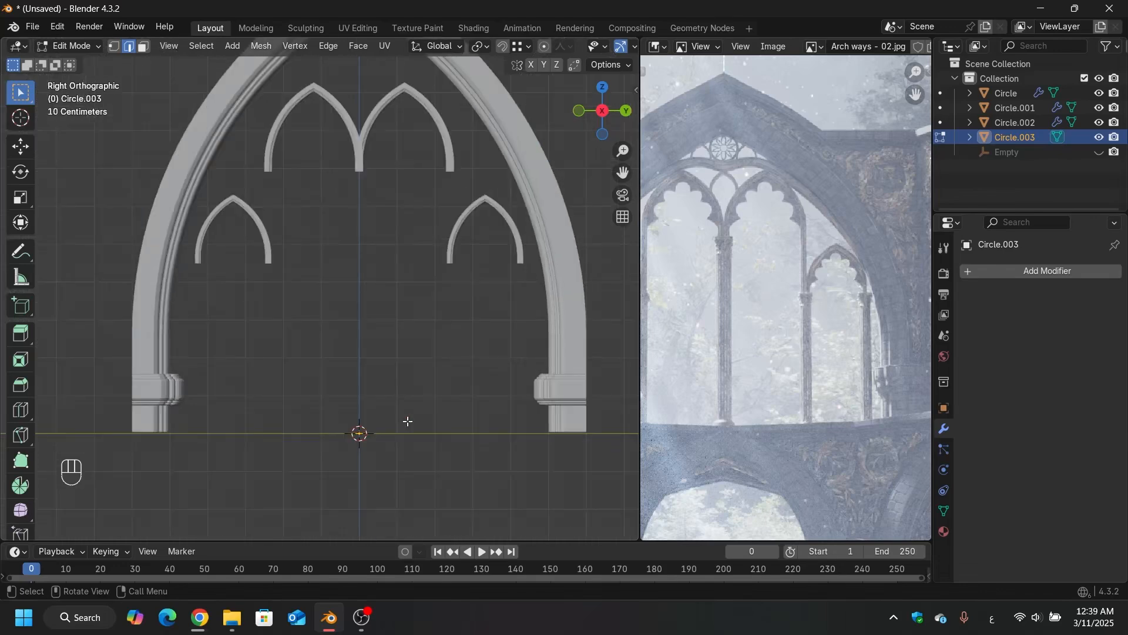
key(e)
key(z)
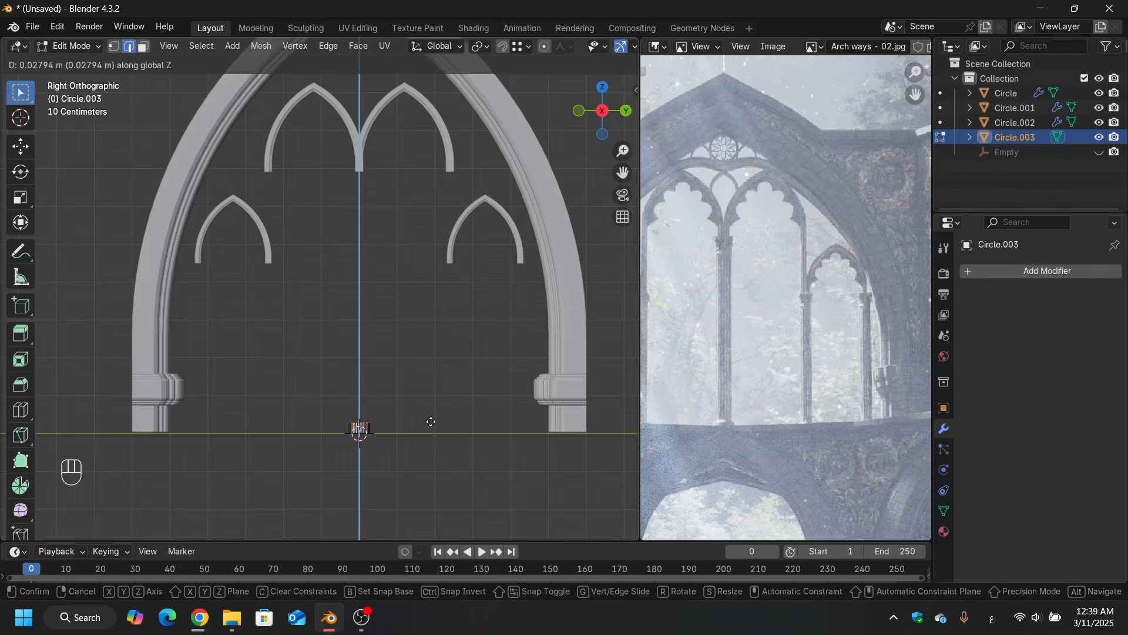
click(431, 421)
Step: Extrude the base ring's upper edge in place and scale it inward to about 0.698
middle_drag(416, 418, 420, 460)
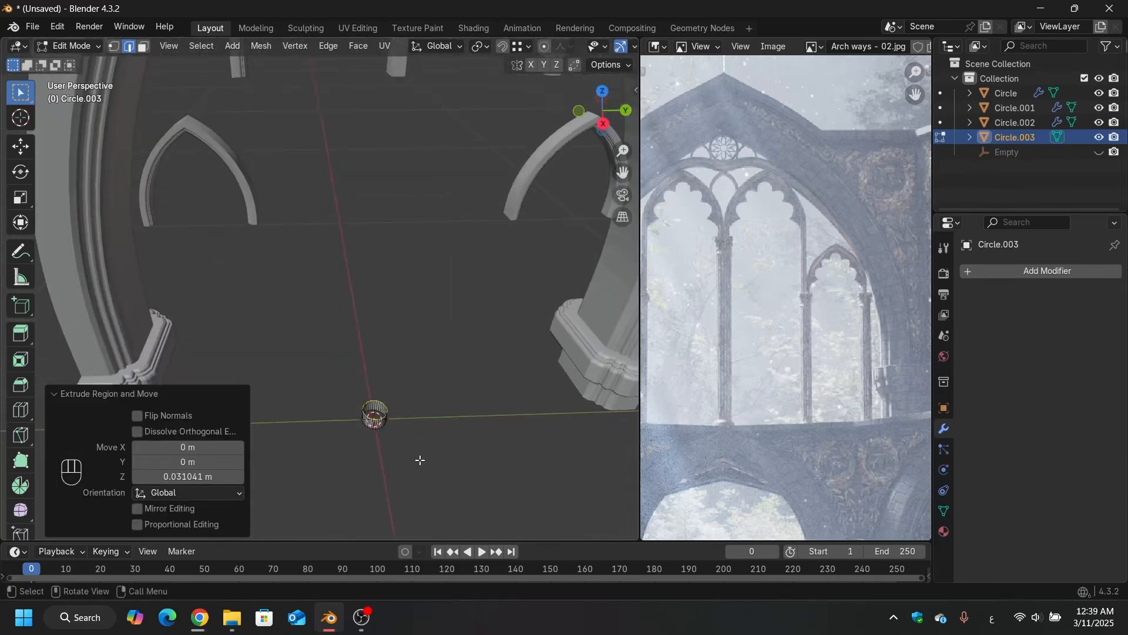
key(i)
key(Escape)
key(e)
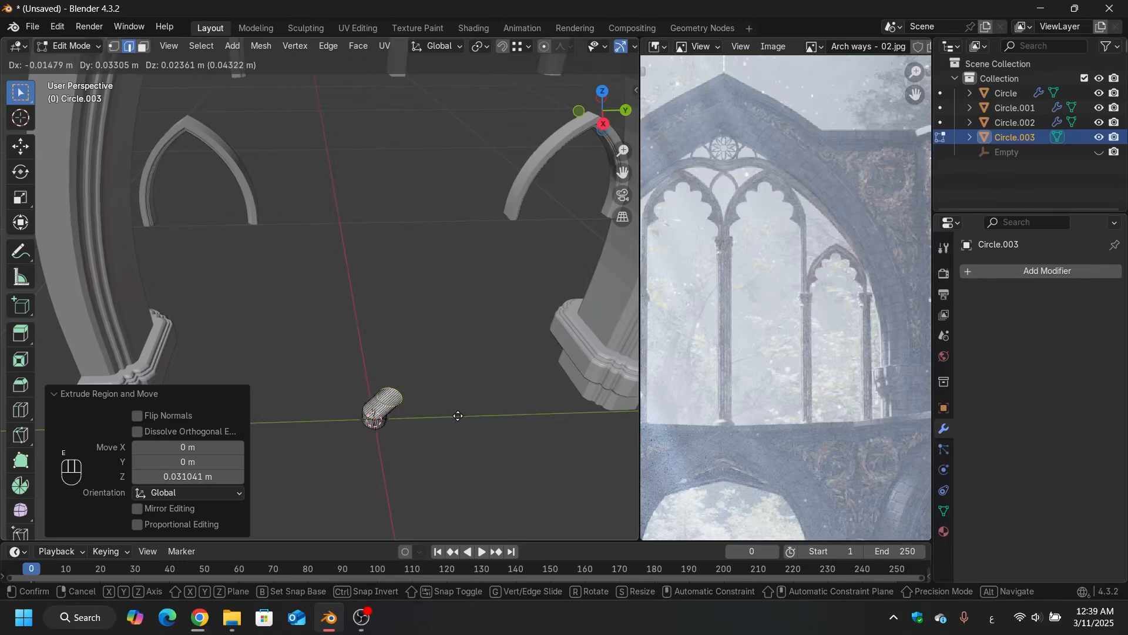
key(Escape)
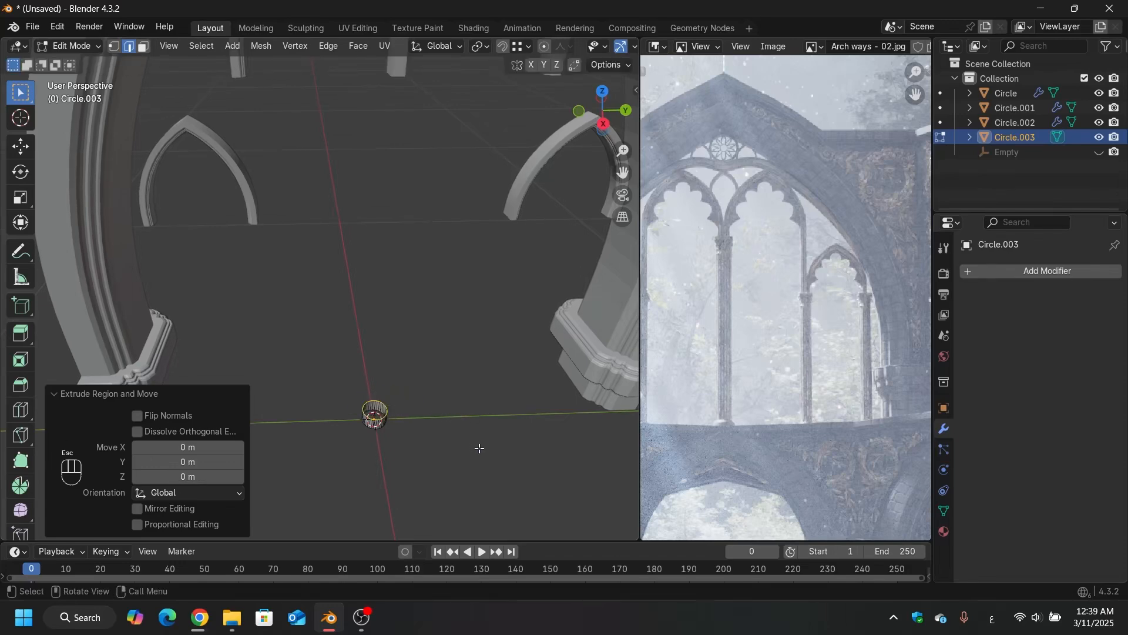
key(s)
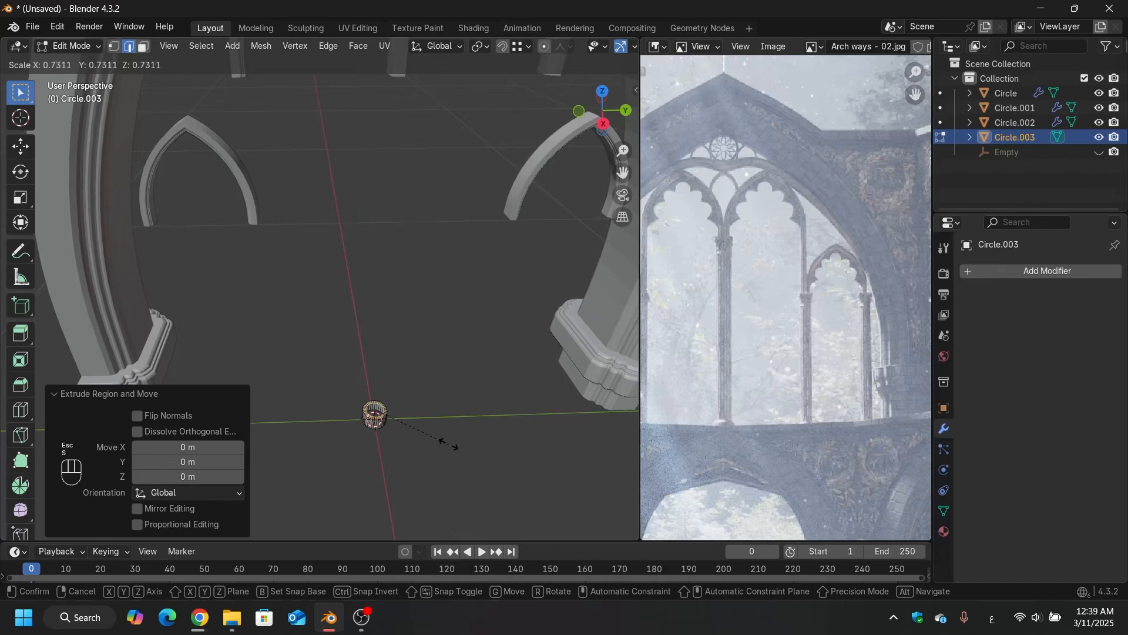
click(446, 442)
scroll(359, 402, up, 8)
scroll(358, 399, down, 3)
scroll(357, 395, up, 6)
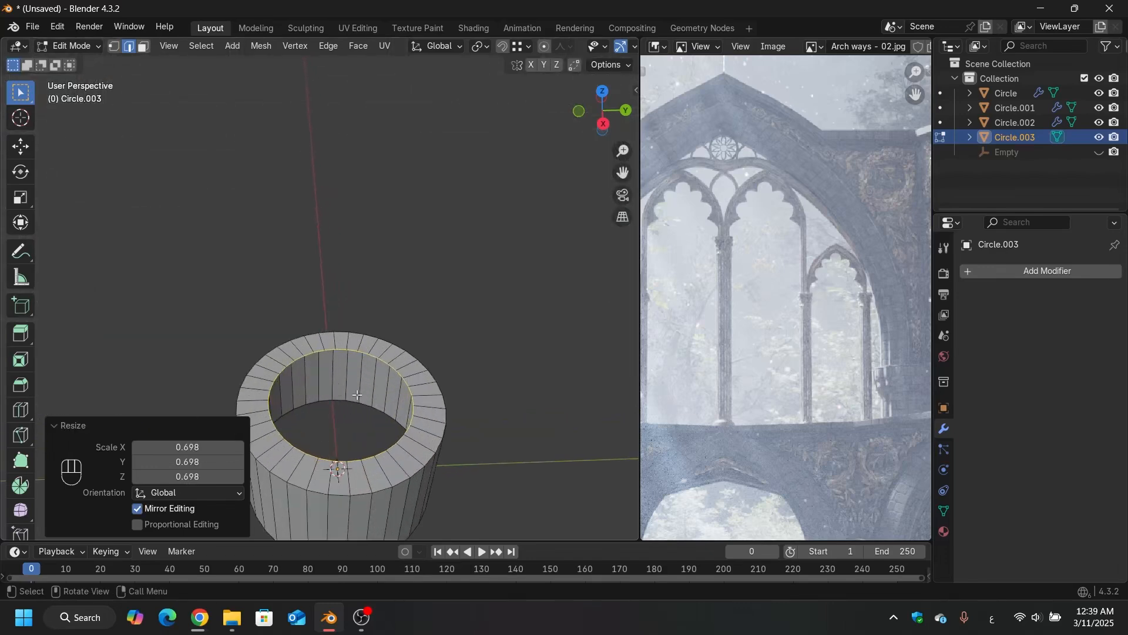
Step: Undo the inward extrusion, keeping only the base ring with its upper edge selected
scroll(357, 395, down, 3)
key(ctrl+z)
key(ctrl+z)
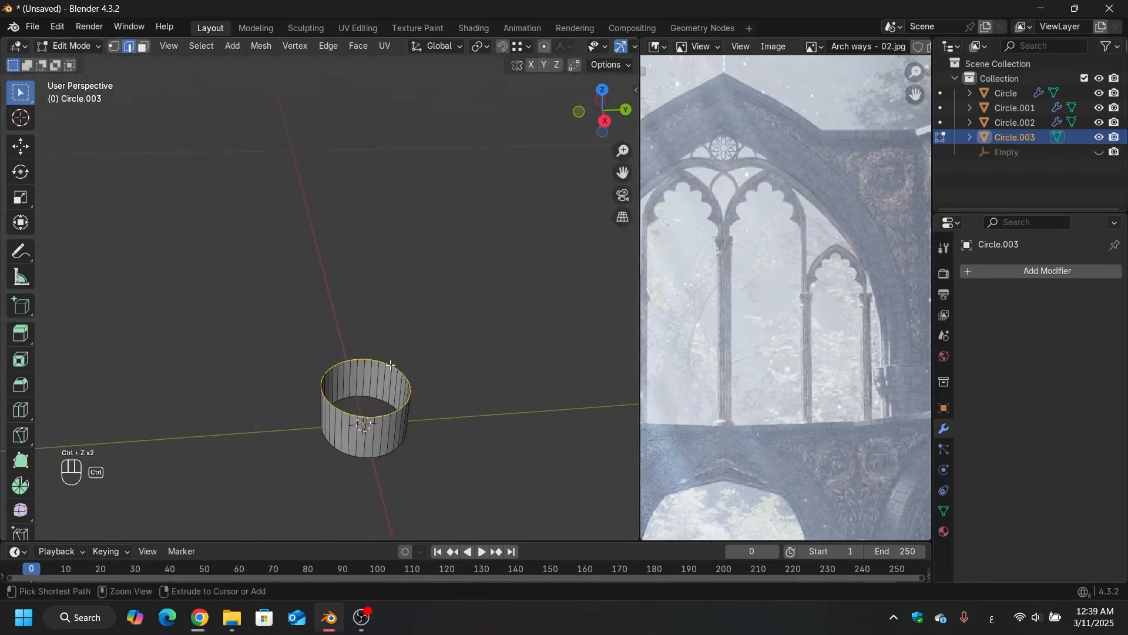
key(ctrl+z)
key(ctrl+shift+z)
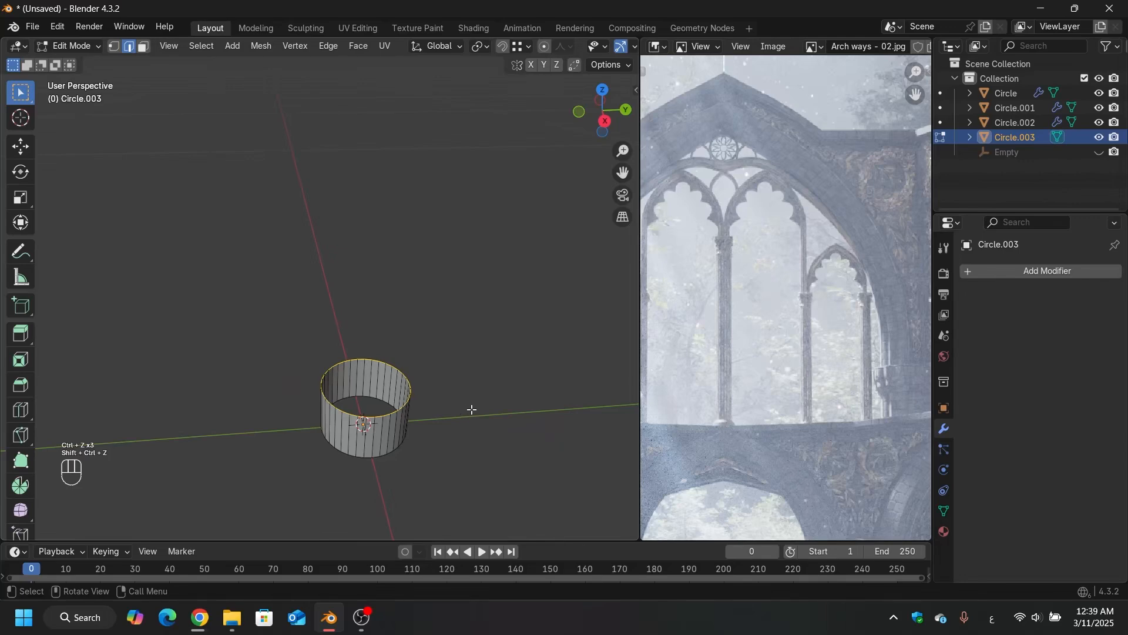
Step: Fill the base ring's upper edge with a face and inset it with a thickness of about 0.365 m
key(f)
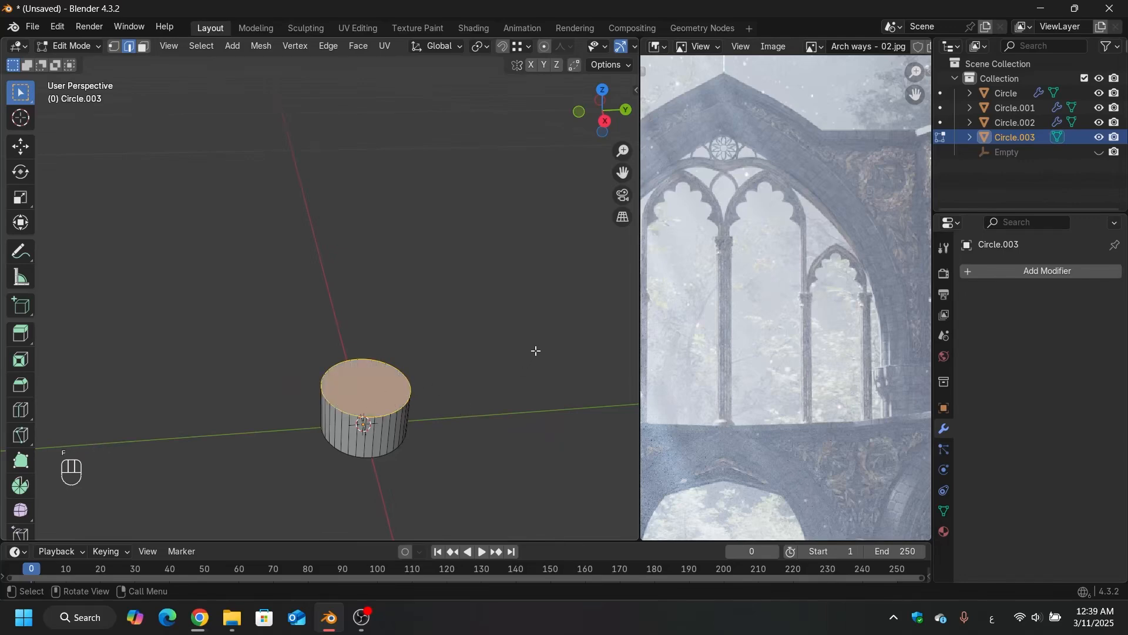
key(i)
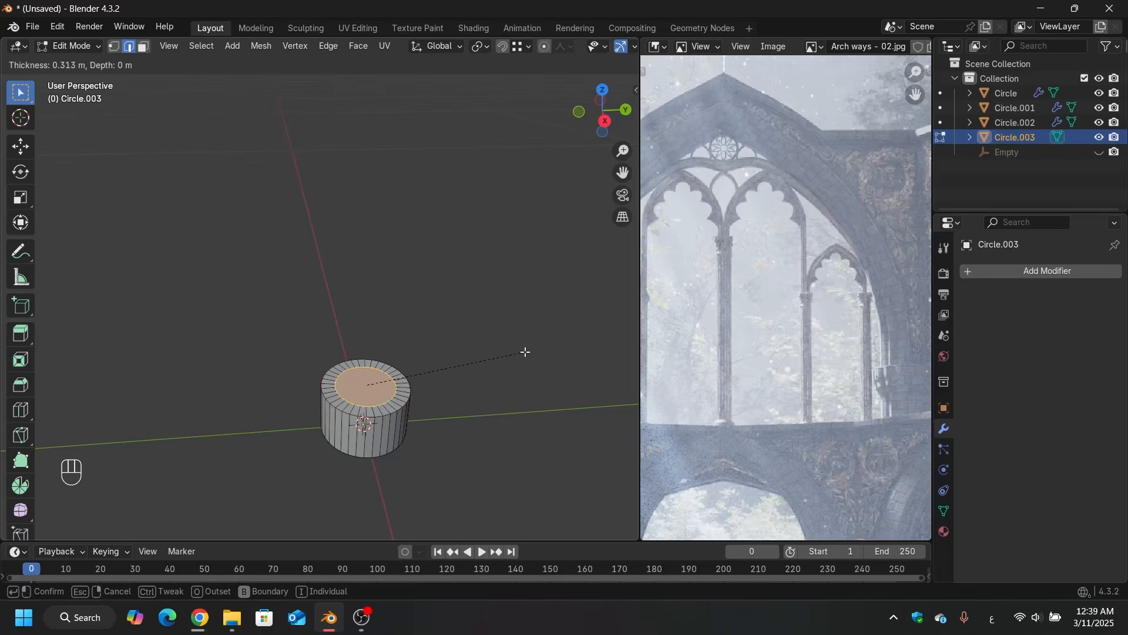
click(524, 351)
Step: Extrude the inset face about 0.325 m upward to form the column shaft
scroll(446, 390, down, 4)
middle_drag(424, 338, 422, 415)
scroll(388, 371, down, 1)
scroll(390, 370, up, 3)
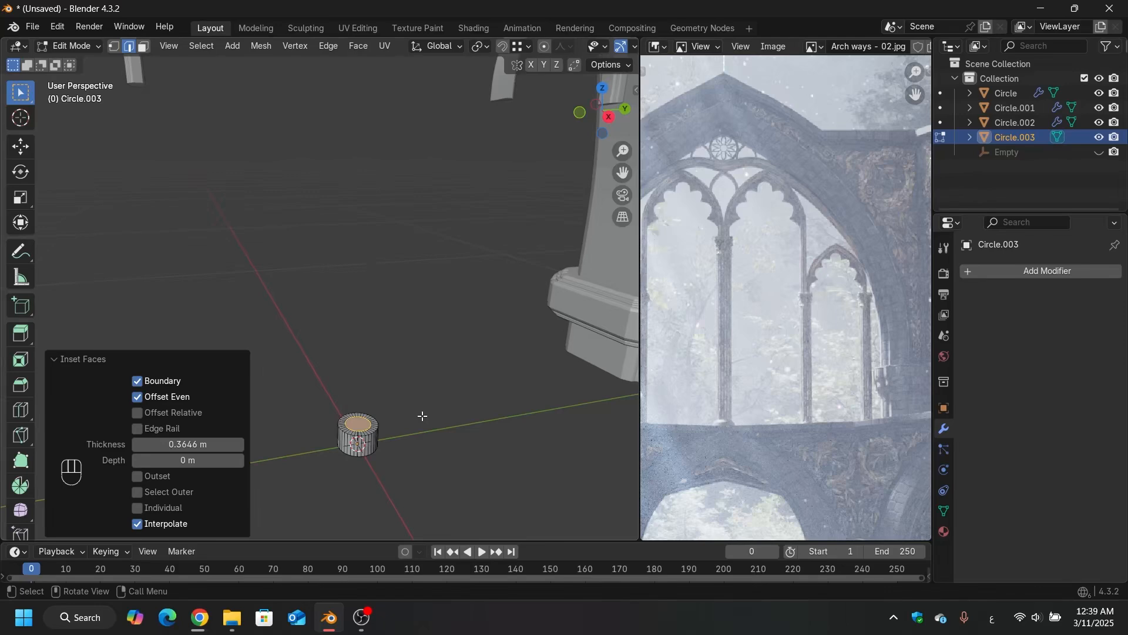
key(e)
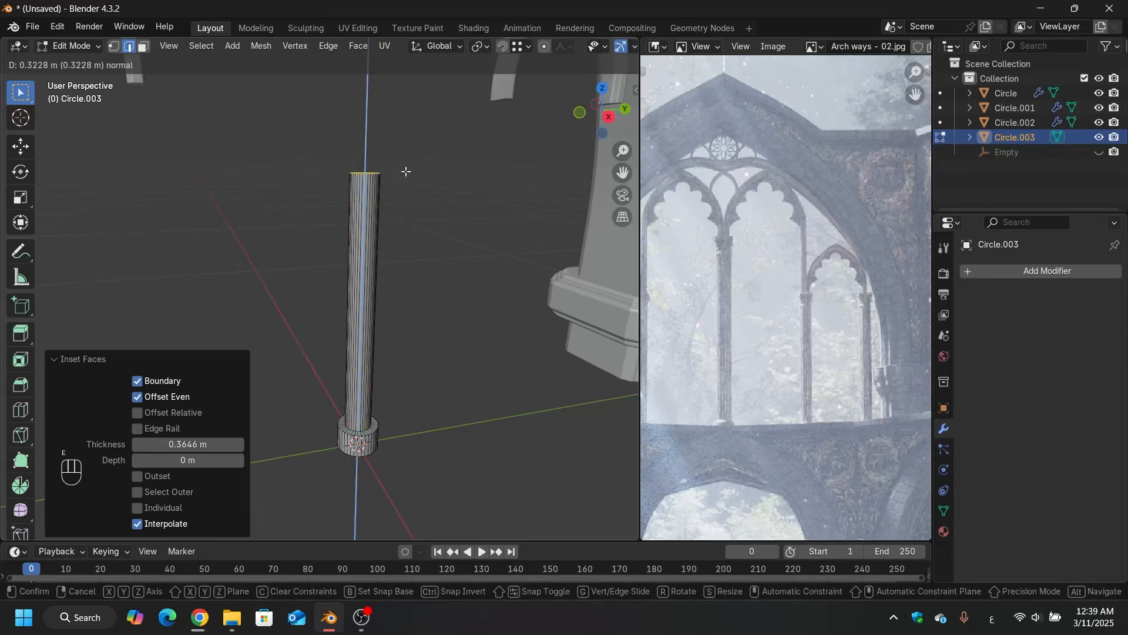
click(405, 171)
scroll(406, 172, down, 1)
middle_drag(405, 174, 385, 280)
scroll(386, 282, down, 2)
scroll(385, 283, up, 2)
scroll(406, 376, down, 2)
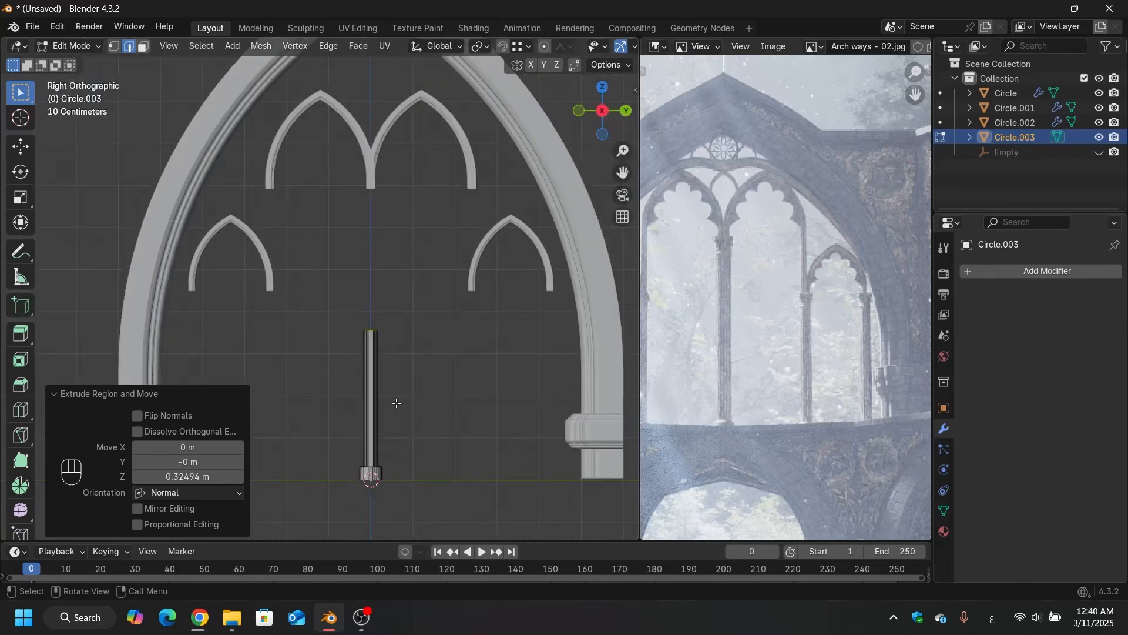
Step: Try widening the base's ring of side faces by about 1.238 in X and Y with Z locked, and undo it
middle_drag(397, 403, 451, 434)
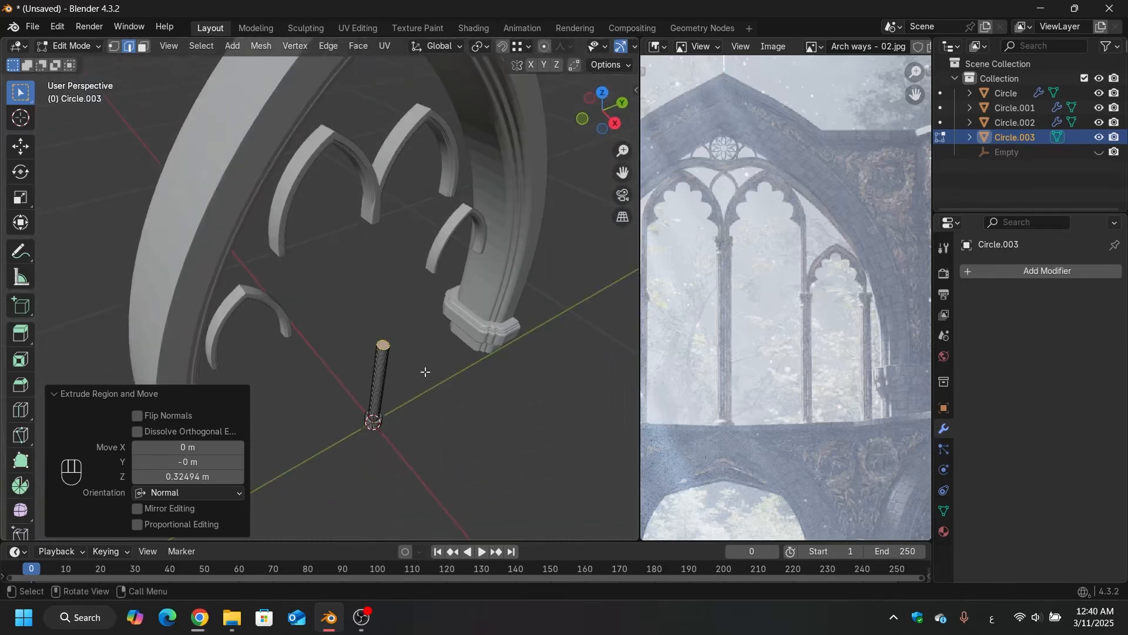
mouse_move(426, 372)
middle_down()
mouse_move(443, 289)
mouse_move(433, 305)
mouse_move(441, 365)
middle_up()
scroll(402, 449, up, 3)
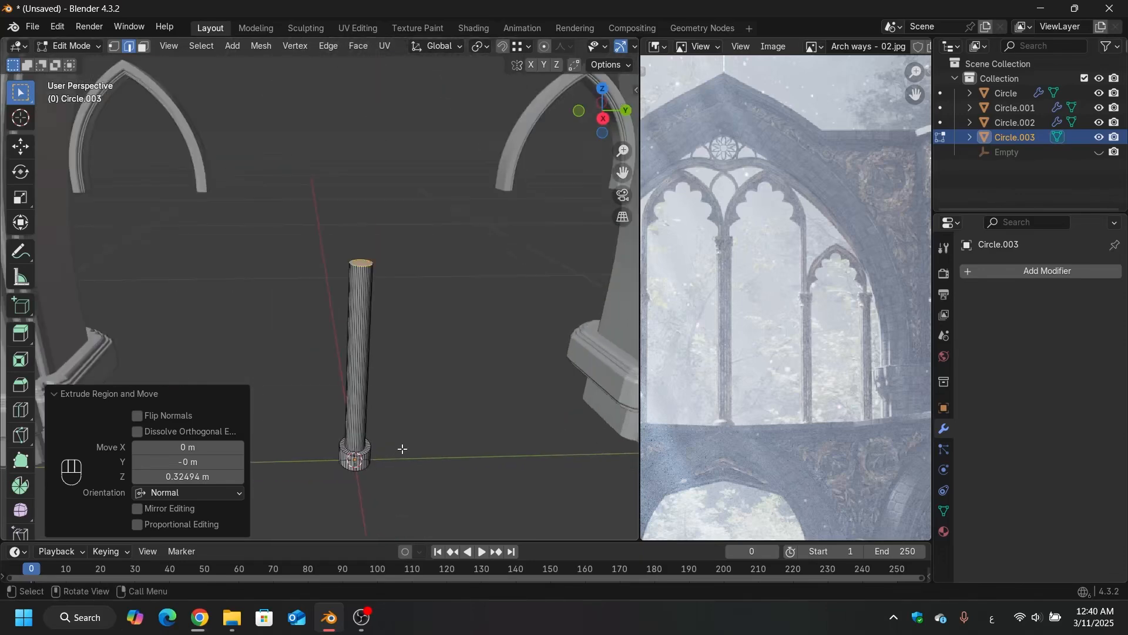
scroll(348, 359, up, 5)
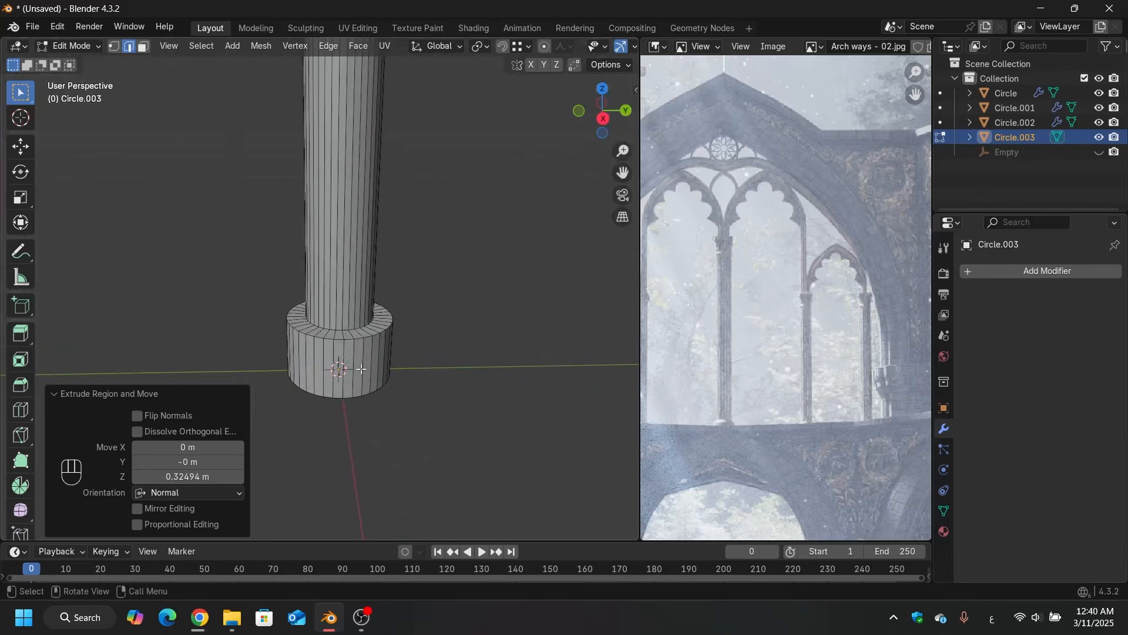
key(3)
alt+click(351, 369)
scroll(385, 343, down, 2)
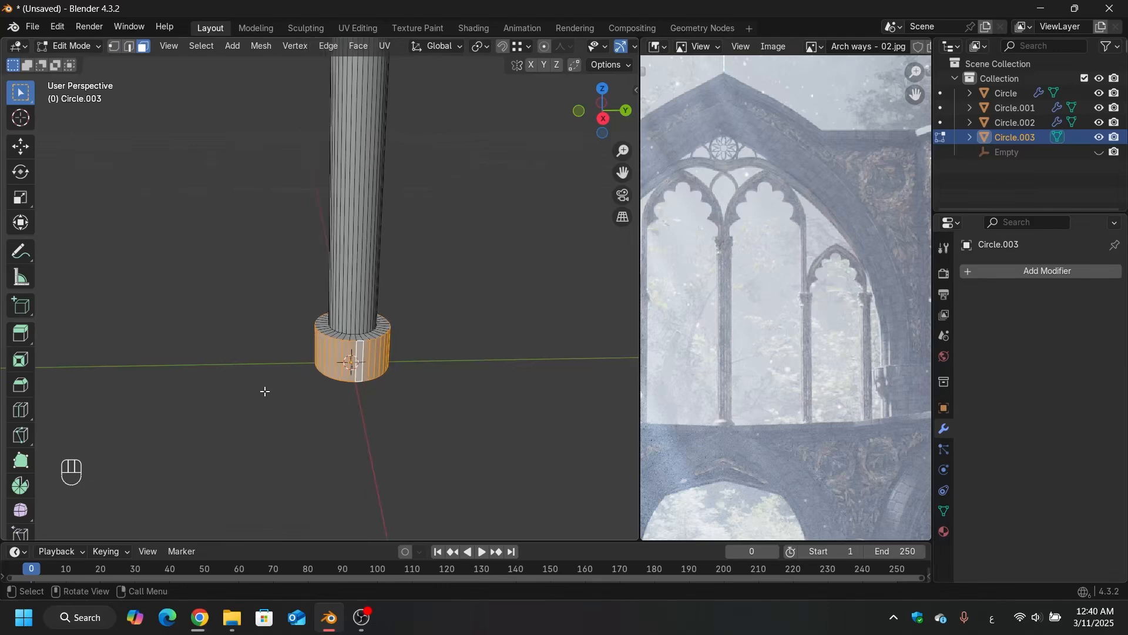
key(s)
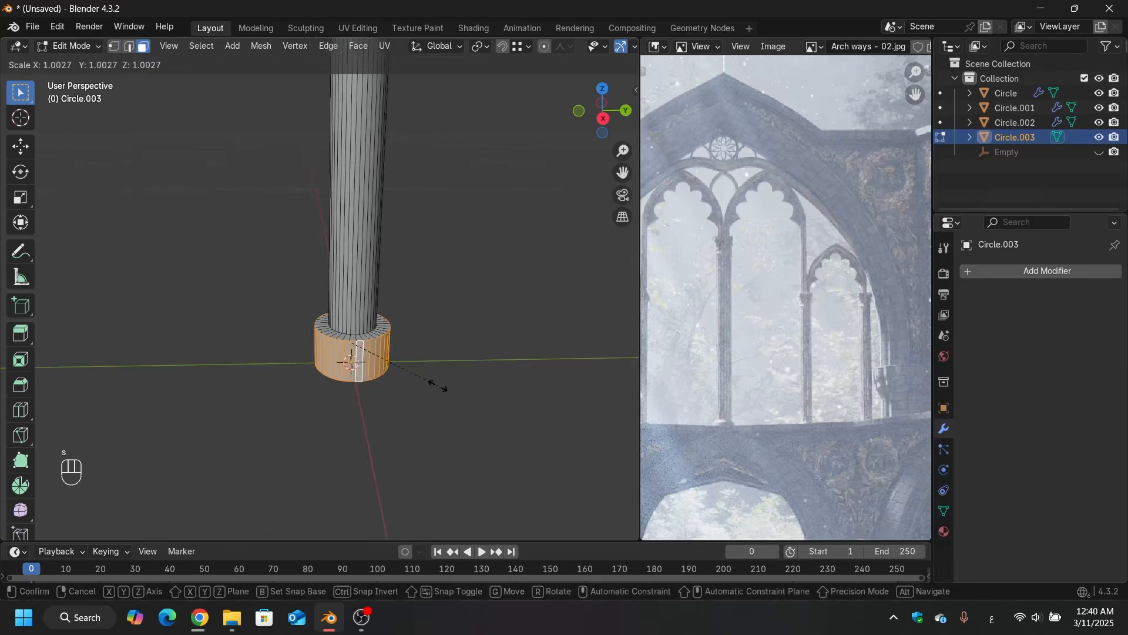
key(shift+z)
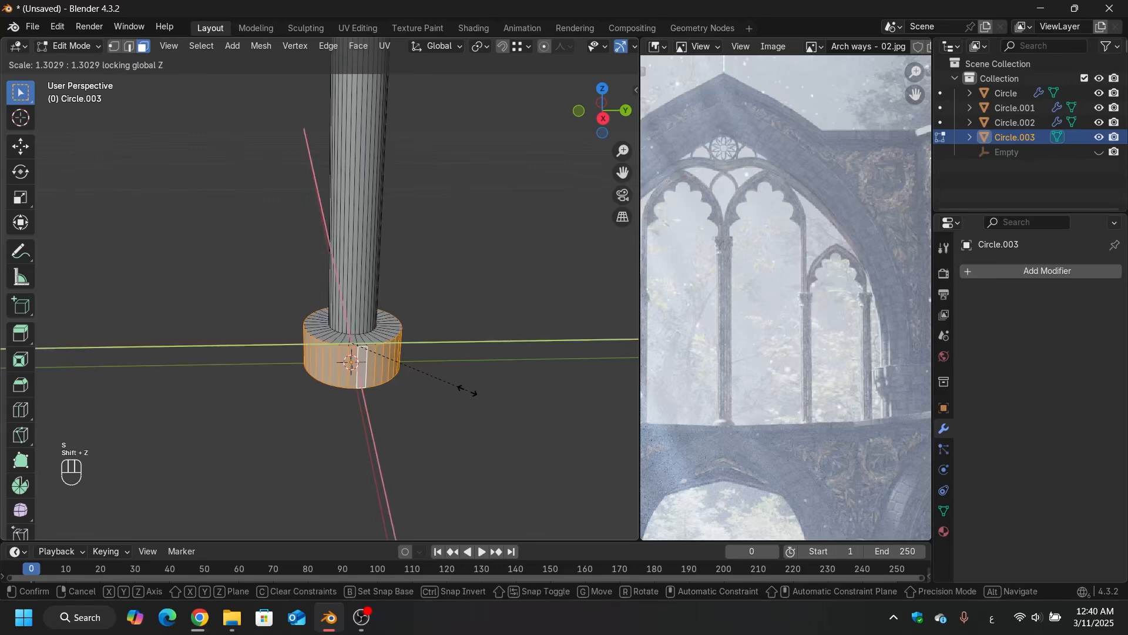
click(460, 390)
scroll(385, 306, down, 6)
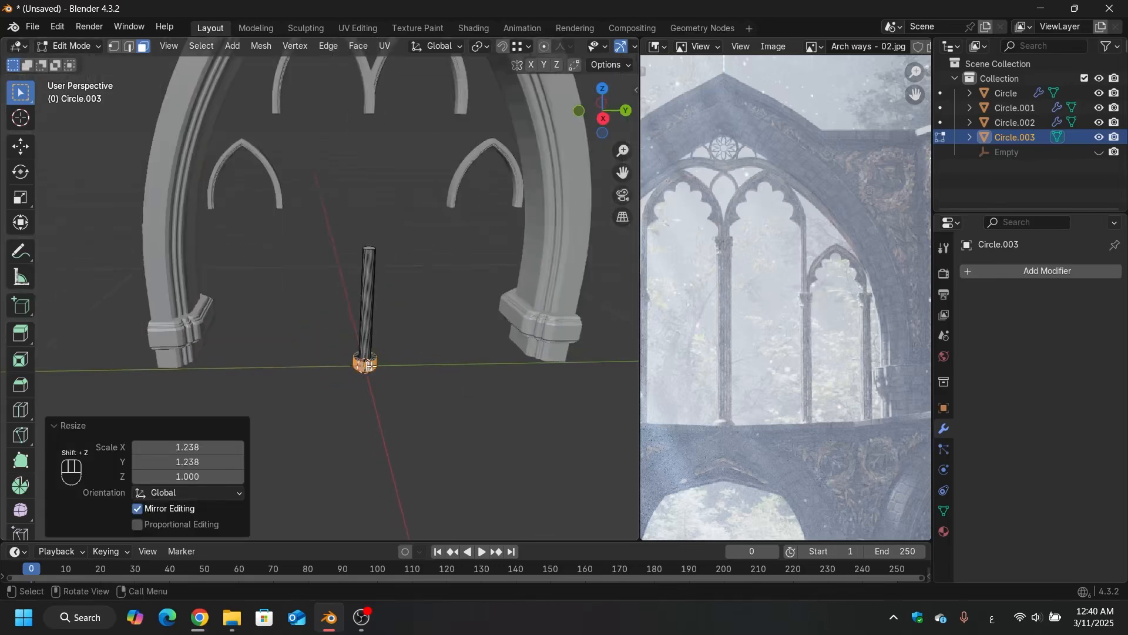
middle_drag(387, 300, 329, 353)
key(ctrl+z)
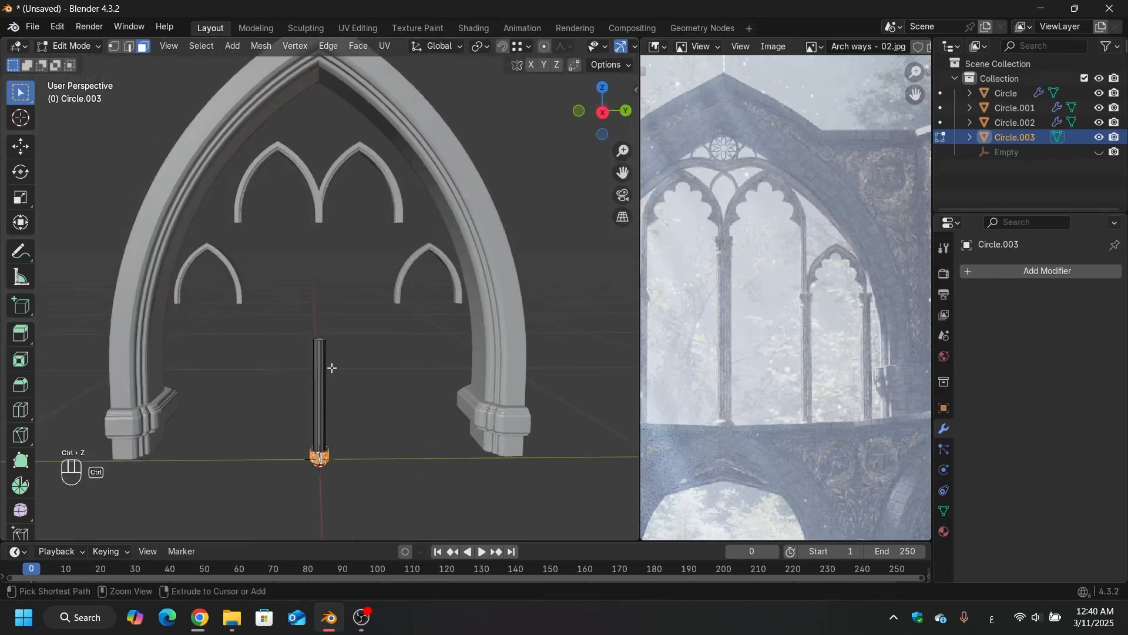
Step: Select the top face of the shaft and move it up along Z to just below the junction of the two central arches
scroll(326, 357, up, 4)
click(315, 319)
middle_drag(322, 310, 337, 454)
middle_drag(321, 392, 306, 364)
scroll(319, 325, up, 3)
middle_drag(319, 327, 319, 322)
scroll(320, 322, down, 6)
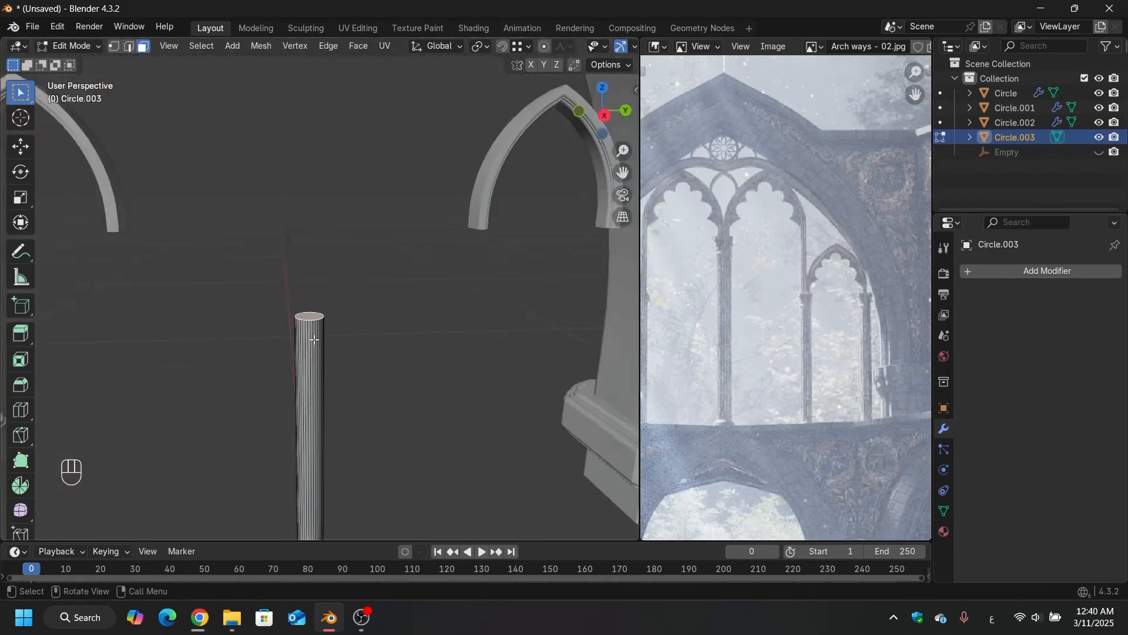
alt+middle_drag(298, 201, 360, 259)
scroll(337, 310, up, 3)
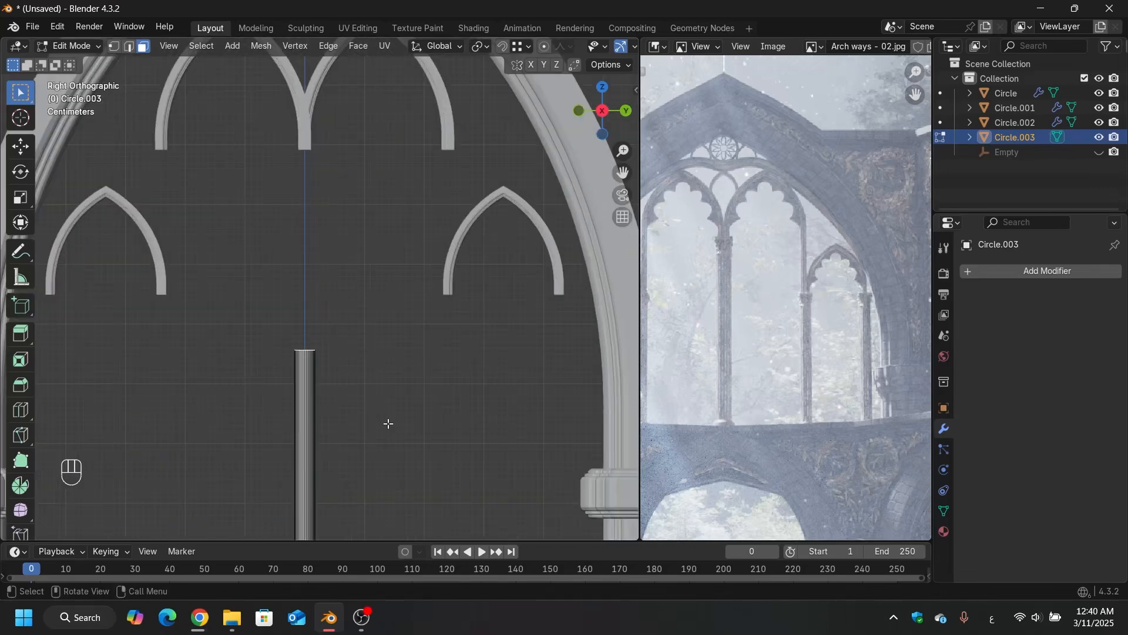
key(g)
key(z)
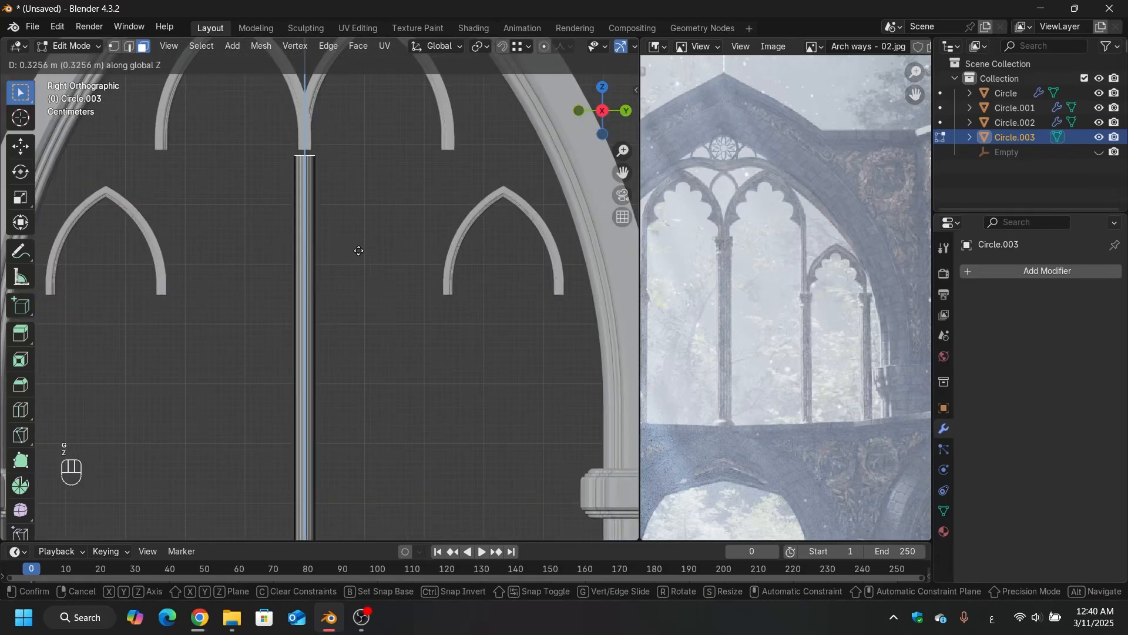
click(359, 259)
Step: Enable snapping and move the shaft's top face up about 0.041 m along Z onto the lower end of the central arches
key(shift+Tab)
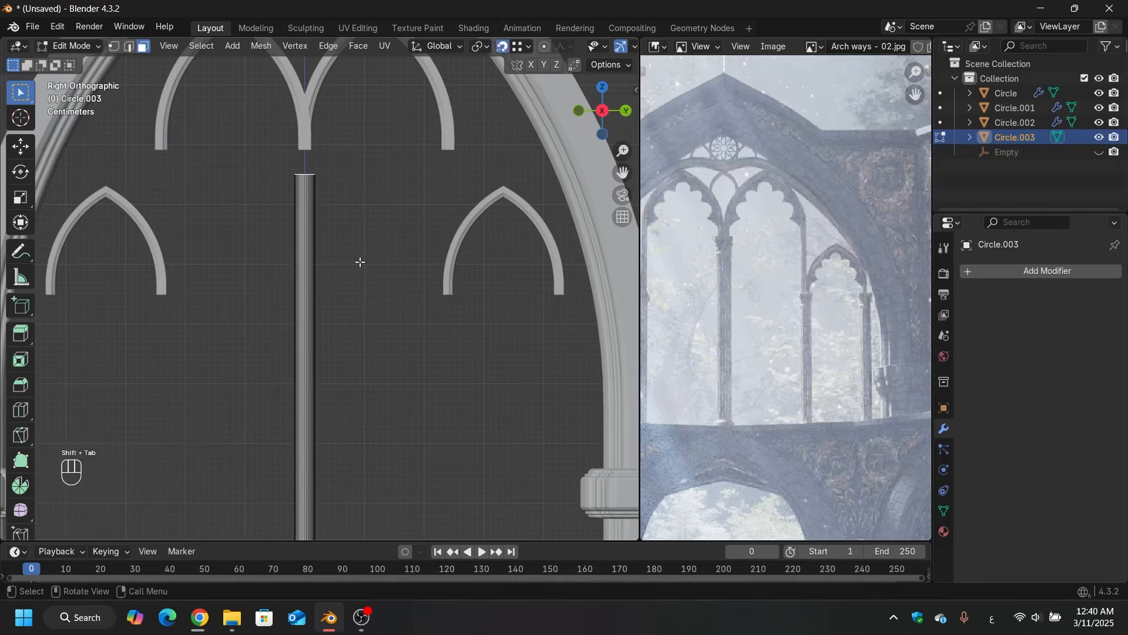
key(g)
key(z)
click(309, 157)
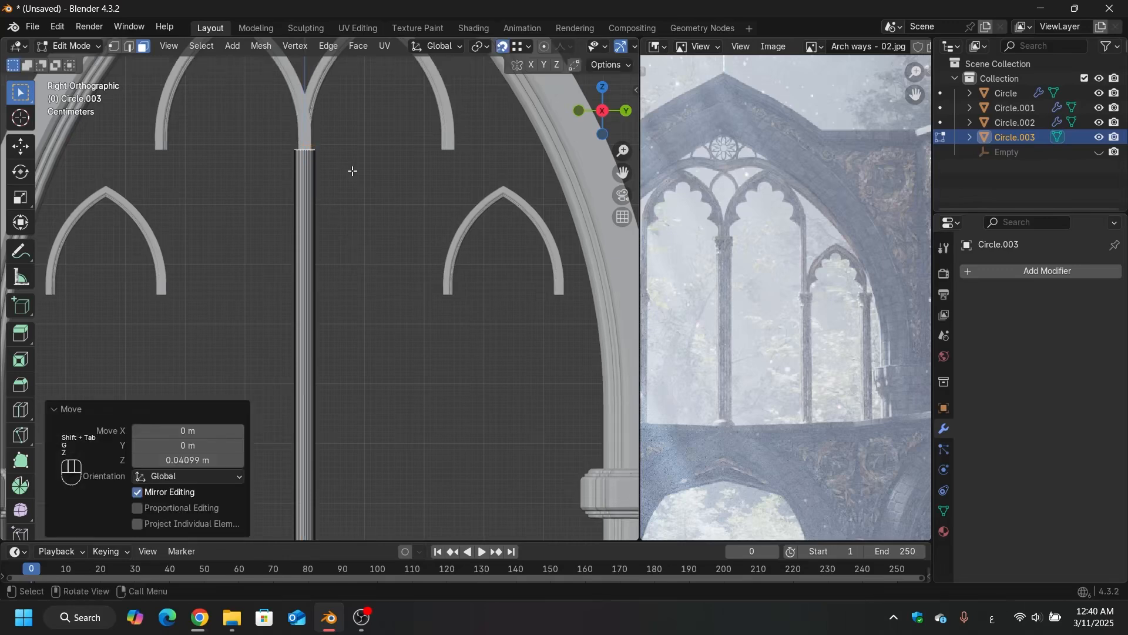
Step: Add one horizontal edge loop around the column shaft, sliding it upward to a factor of about -0.263
scroll(305, 163, up, 2)
key(ctrl)
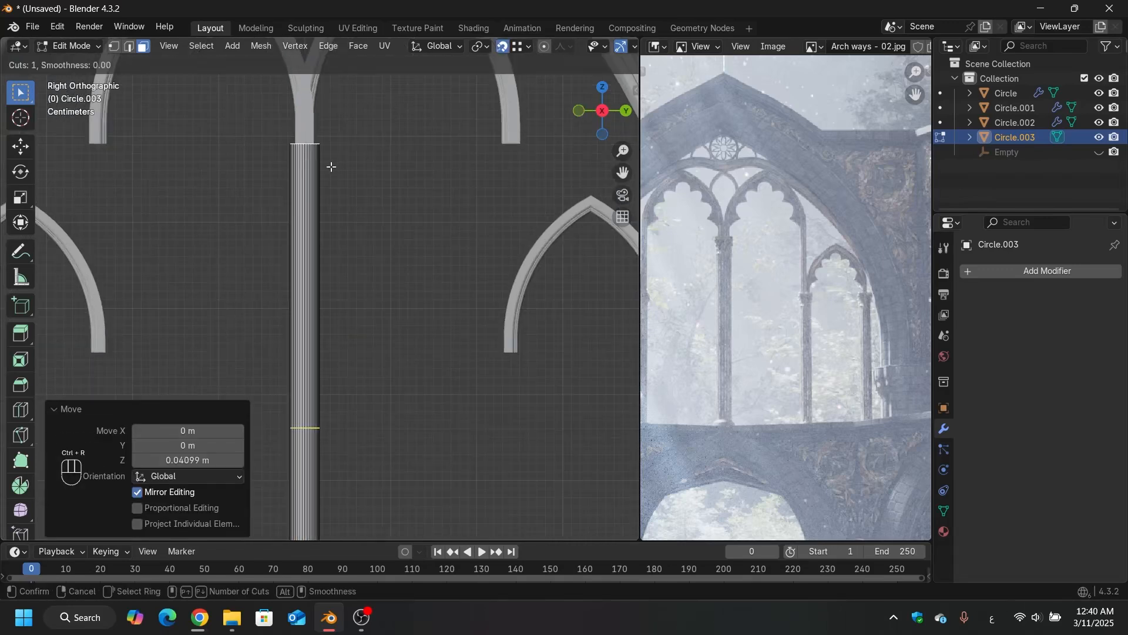
key(ctrl+r)
click(317, 168)
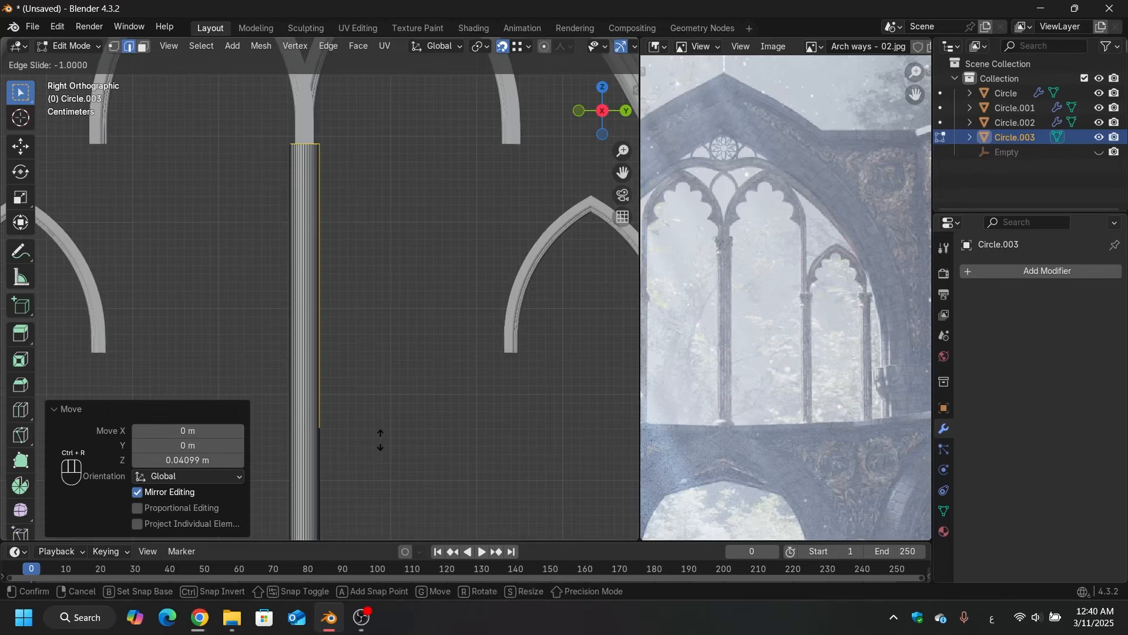
click(384, 94)
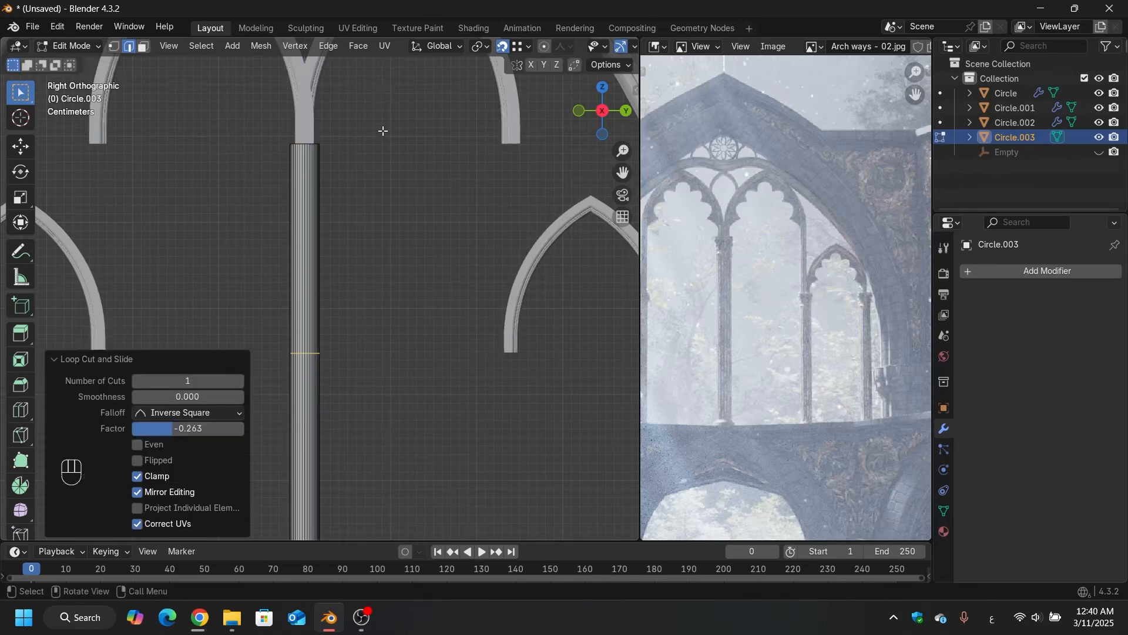
Step: Turn snapping off and move the new edge loop up about 0.214 m along Z to just below the shaft's top
key(shift+Tab)
key(g)
key(z)
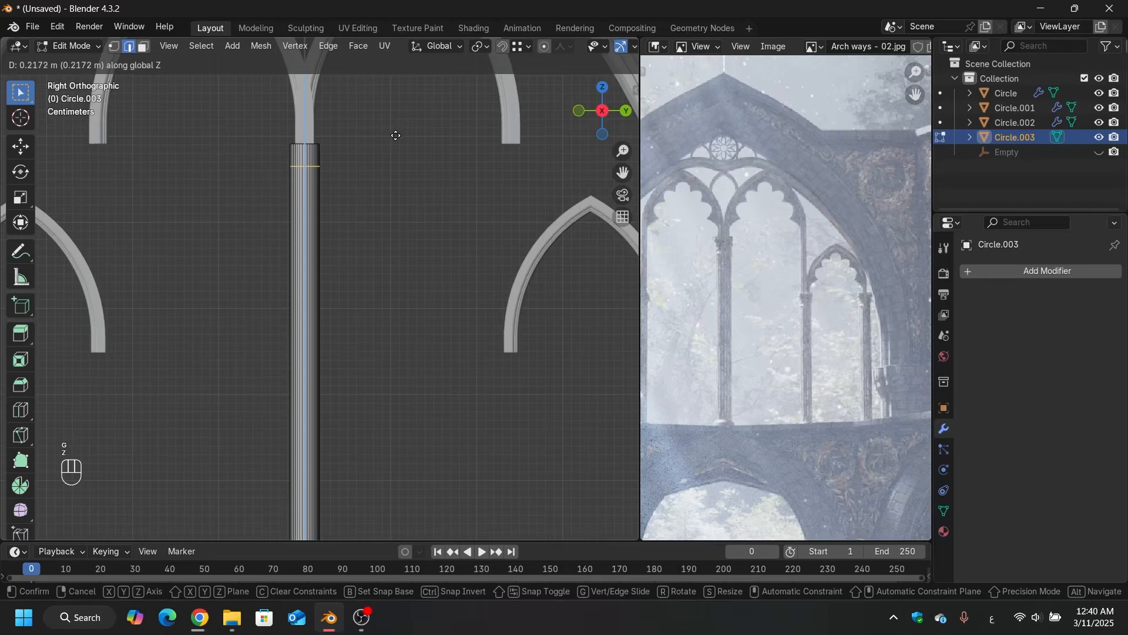
click(395, 137)
Step: Select the ring of side faces at the shaft's top and extrude it outward along normals by about 0.158 m
scroll(309, 151, up, 4)
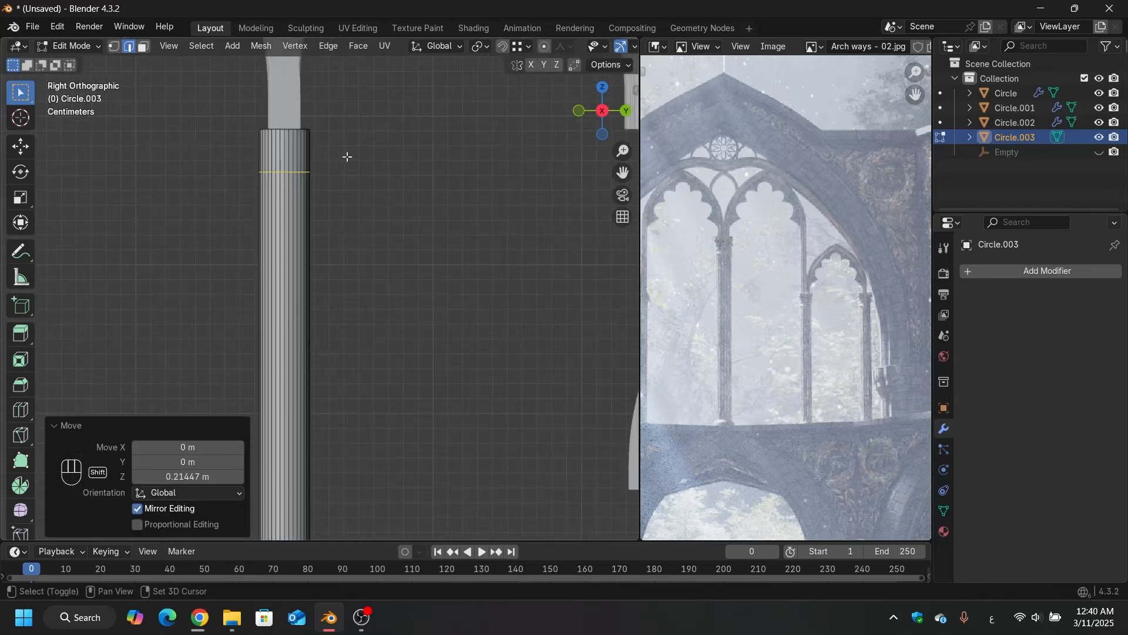
shift+middle_drag(345, 156, 422, 184)
key(3)
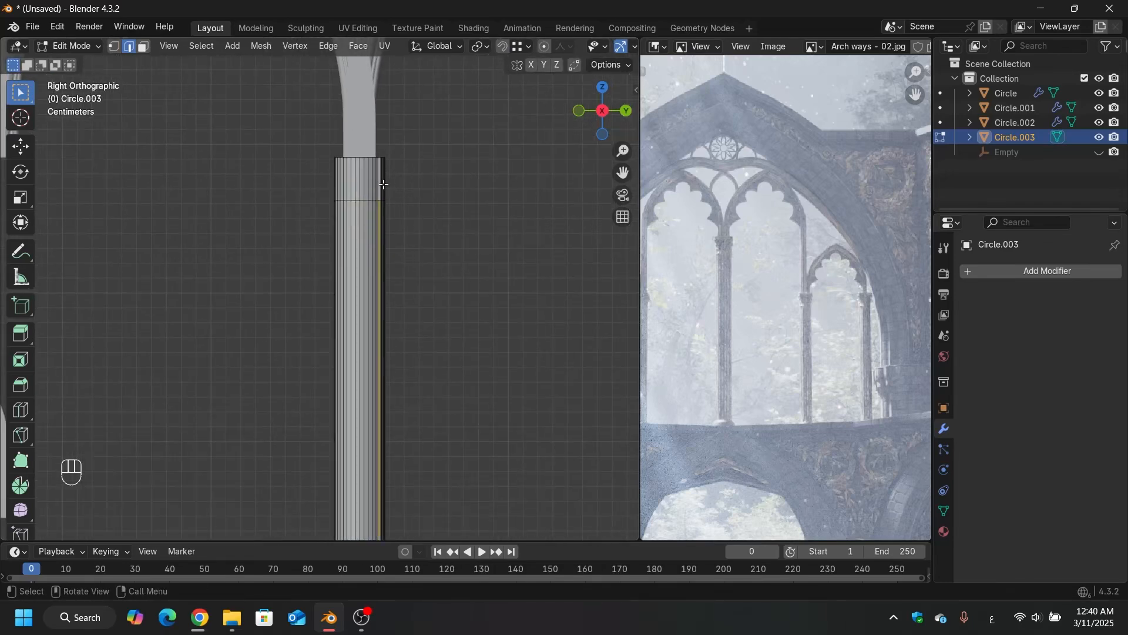
alt+click(382, 185)
scroll(427, 210, down, 2)
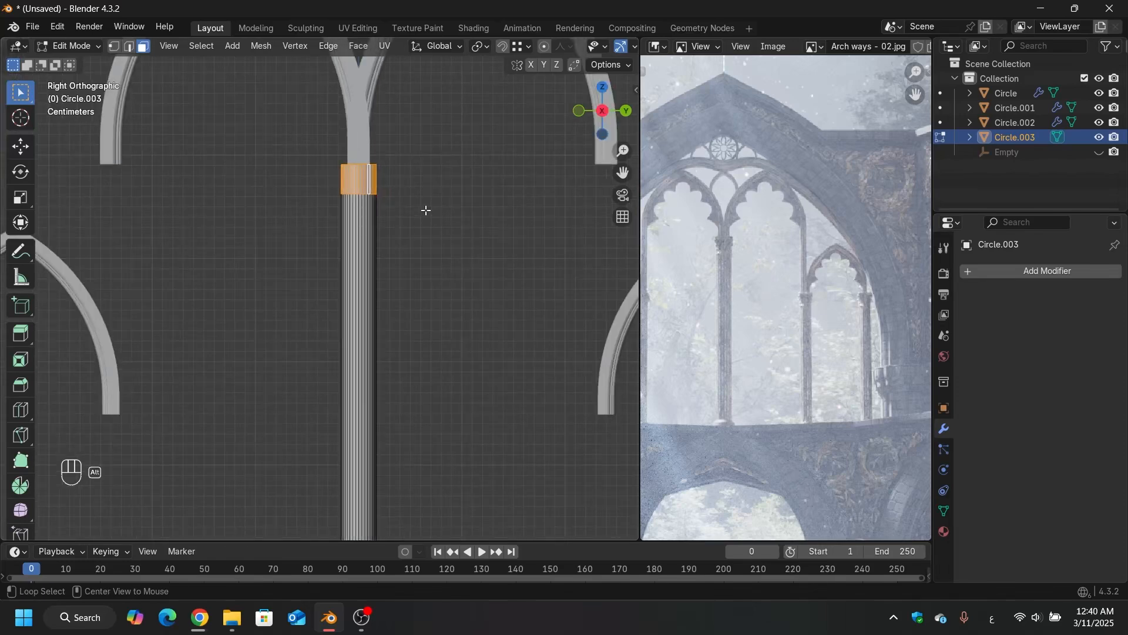
key(alt+e)
click(398, 210)
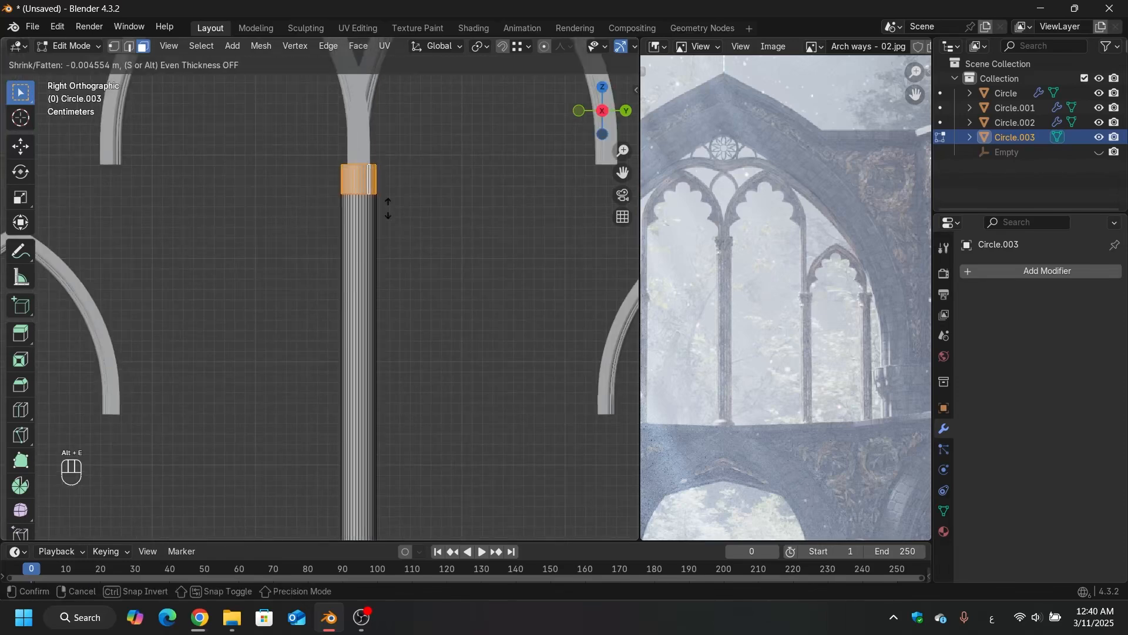
click(413, 126)
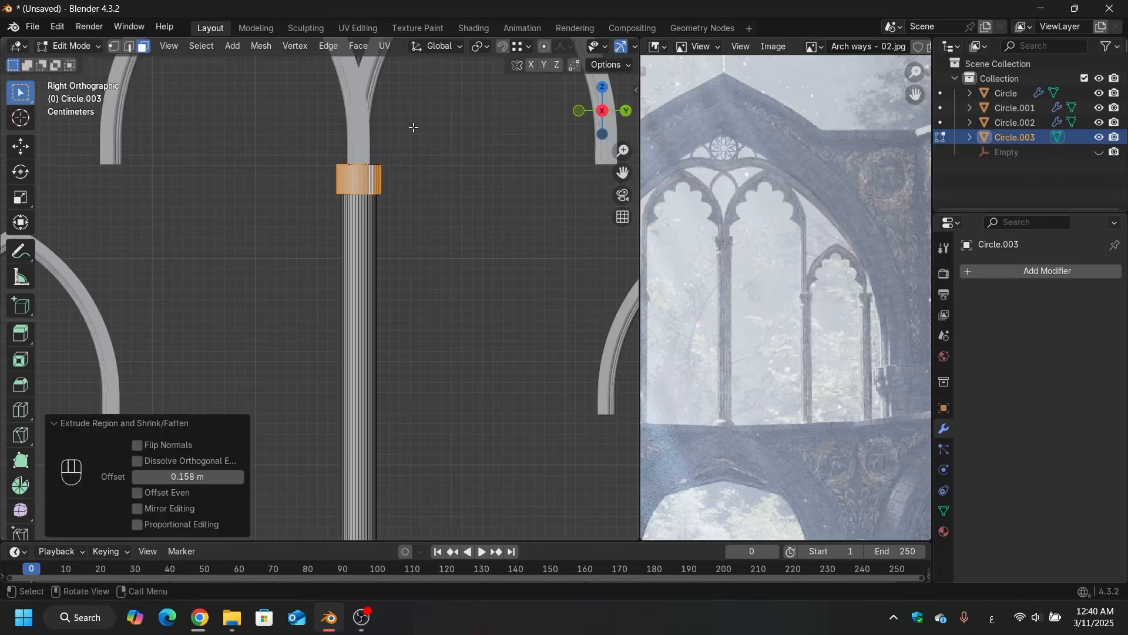
Step: Widen the extruded top ring by about 1.151 in X and Y with Z locked
mouse_move(413, 125)
middle_down()
mouse_move(414, 227)
mouse_move(385, 158)
mouse_move(426, 211)
mouse_move(415, 126)
mouse_move(418, 138)
middle_up()
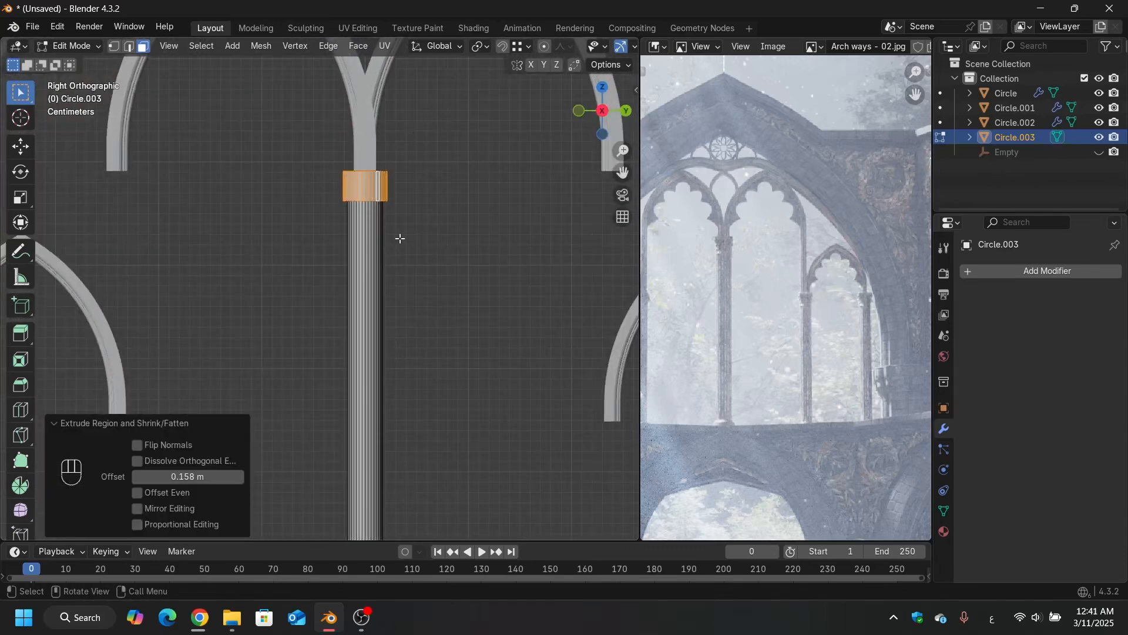
key(s)
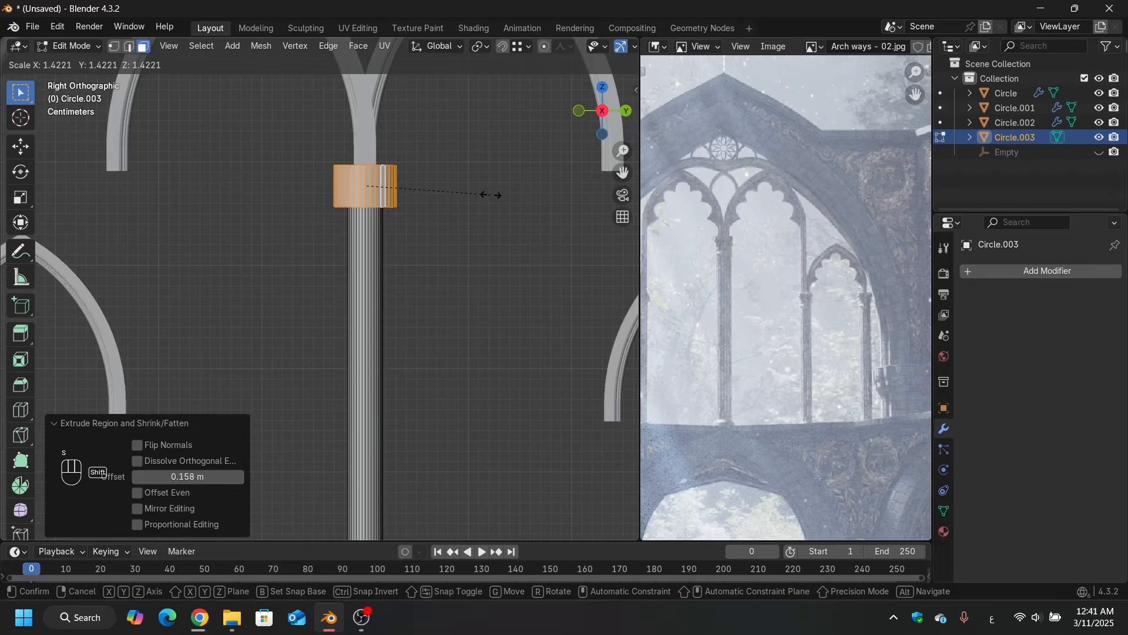
key(shift+z)
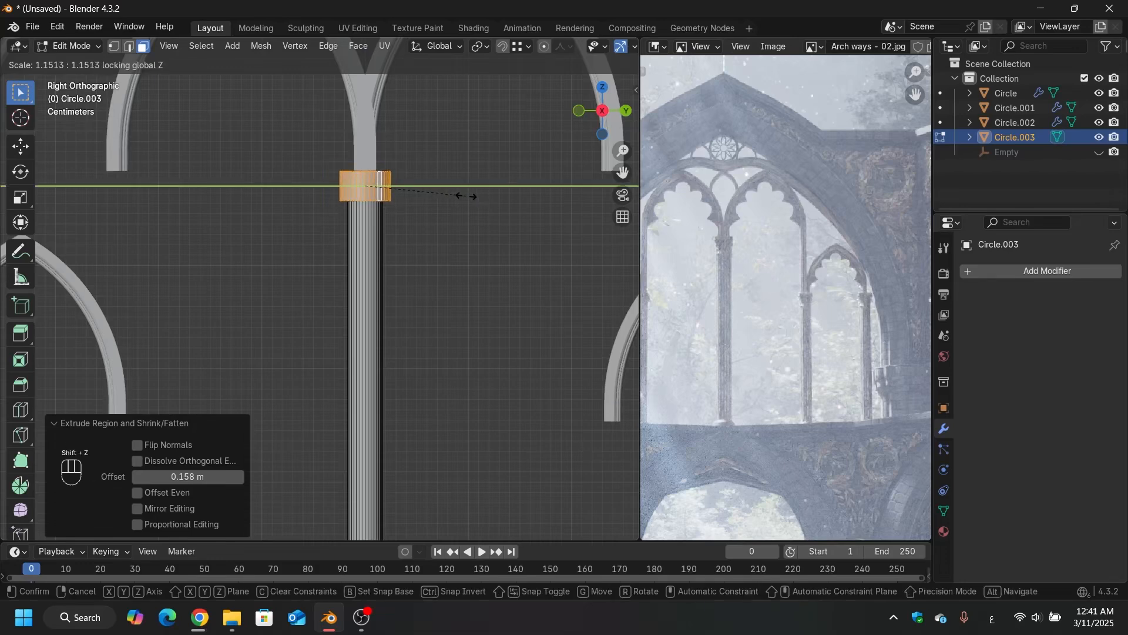
click(466, 195)
Step: Add an edge loop around the shaft and slide it to a factor of about -0.950, just below the wide top ring
scroll(385, 209, up, 4)
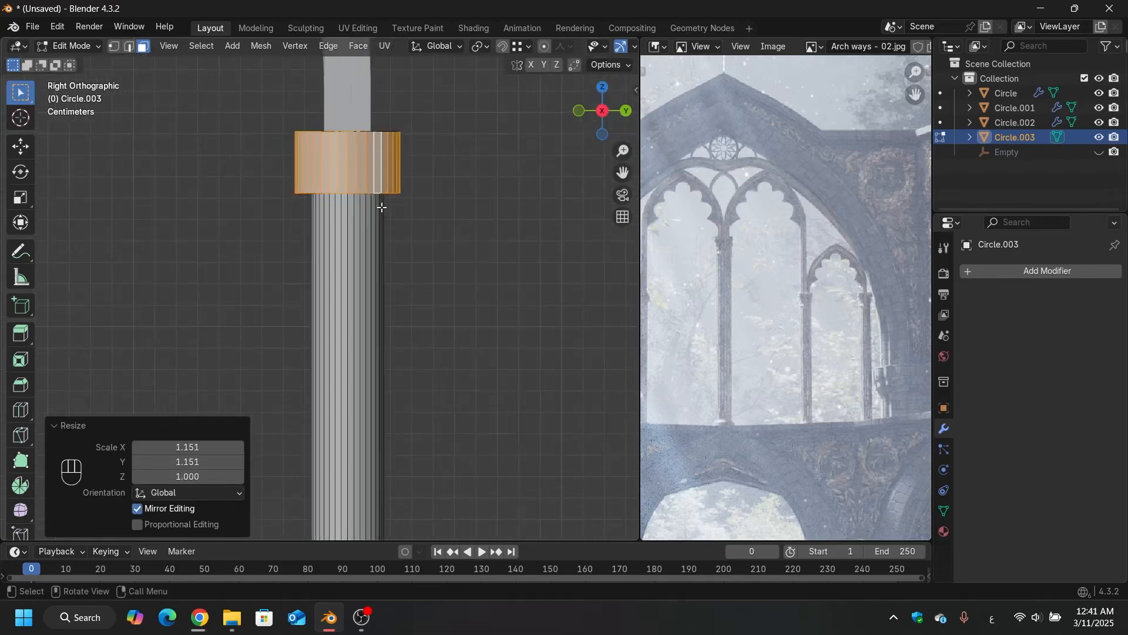
key(ctrl+r)
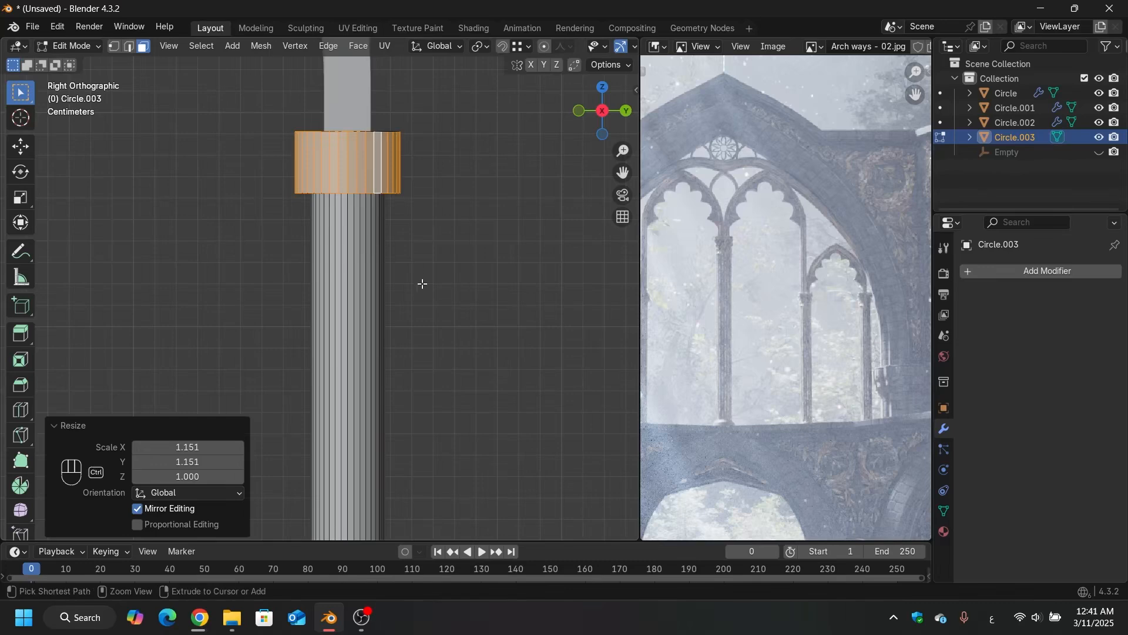
click(375, 327)
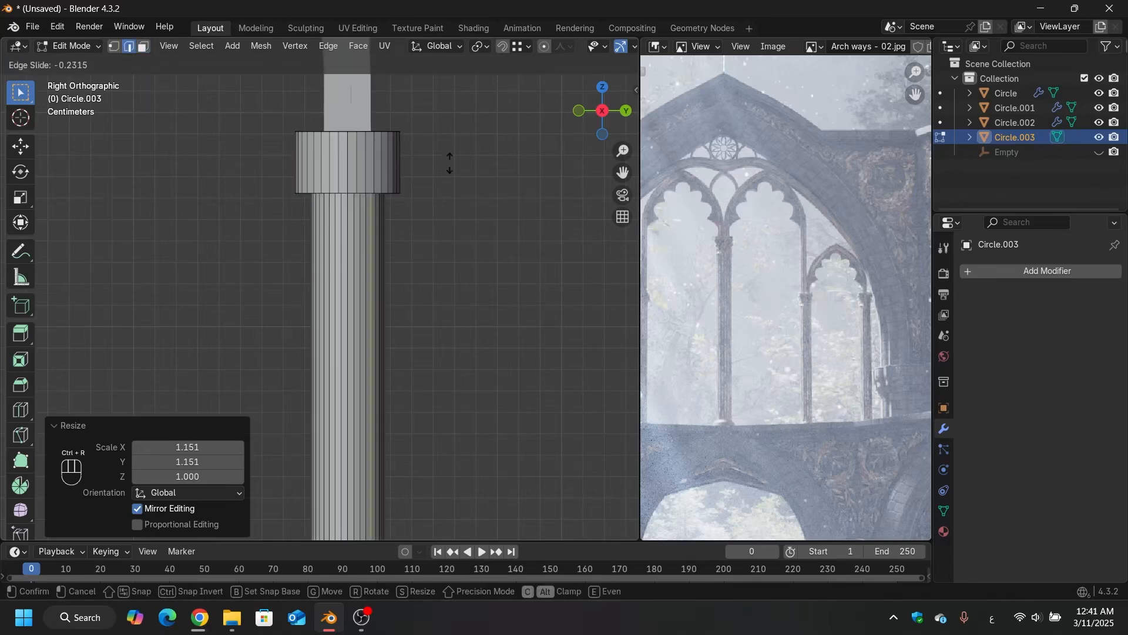
click(427, 186)
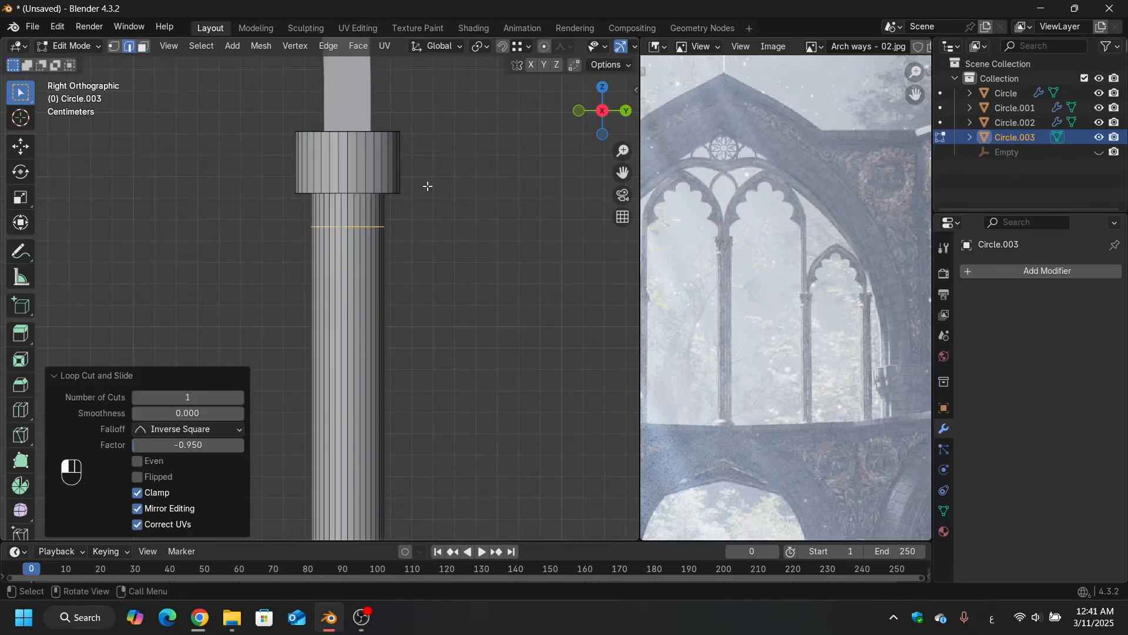
Step: Try Extrude Manifold on the narrow ring of faces below the wide top ring, and undo it
mouse_move(370, 210)
middle_down()
mouse_move(406, 215)
mouse_move(362, 218)
middle_up()
alt+click(361, 220)
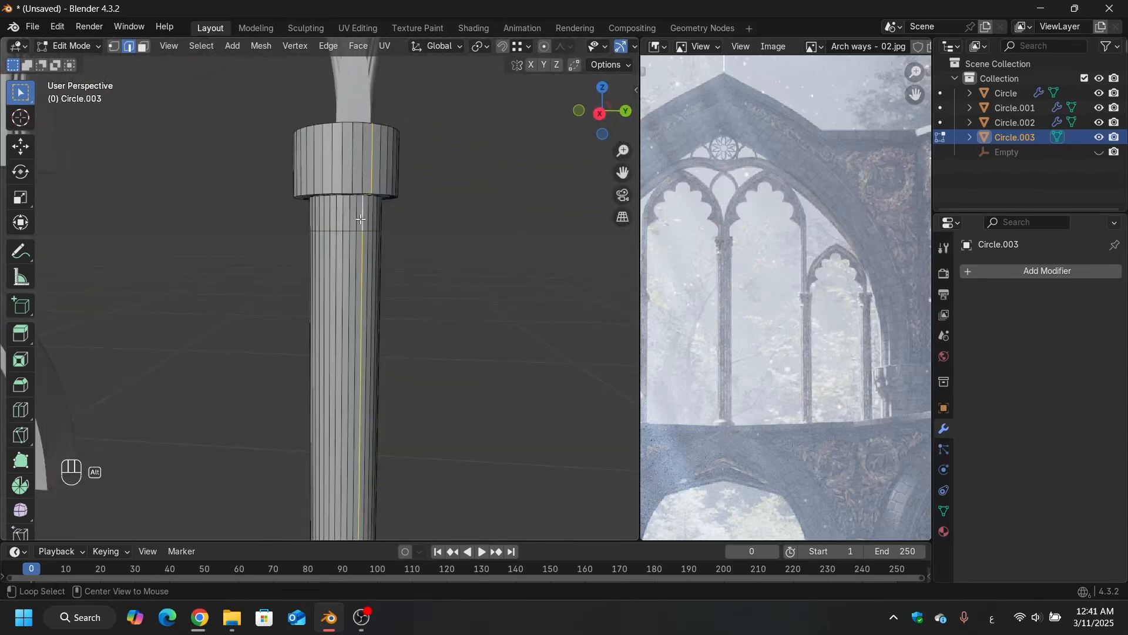
key(3)
key(KP_3)
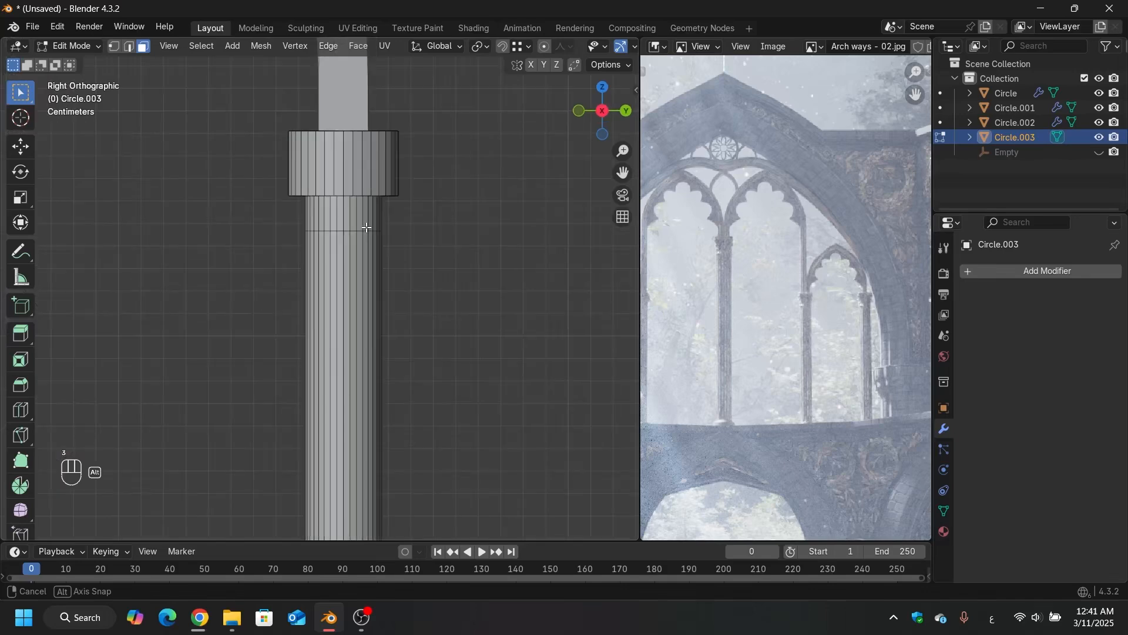
middle_drag(372, 210, 422, 226)
alt+click(372, 222)
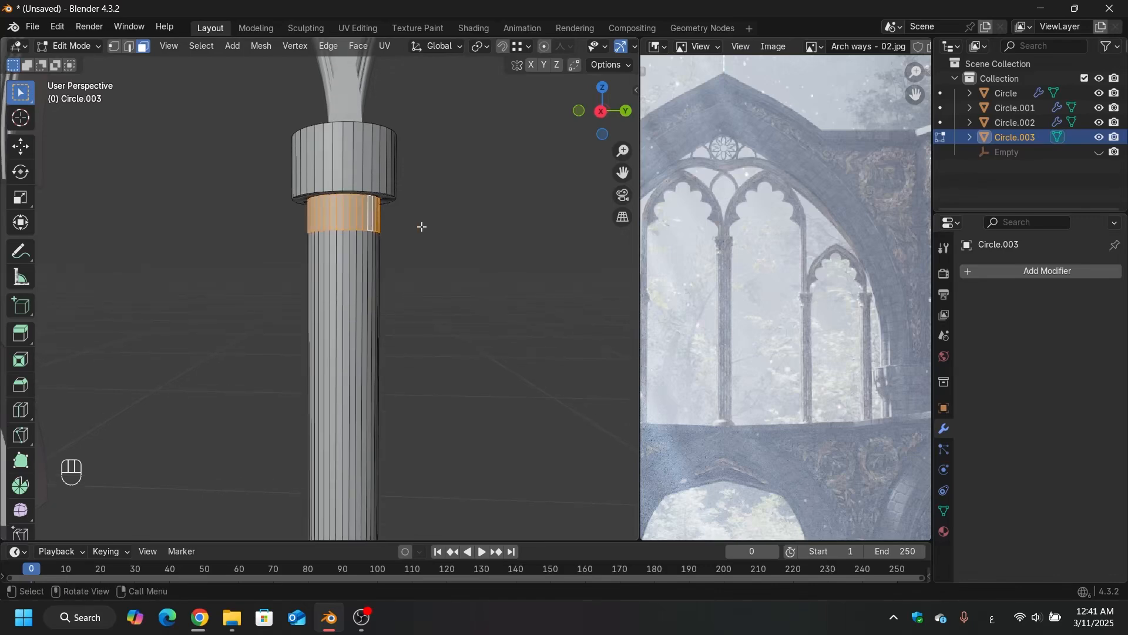
key(alt+e)
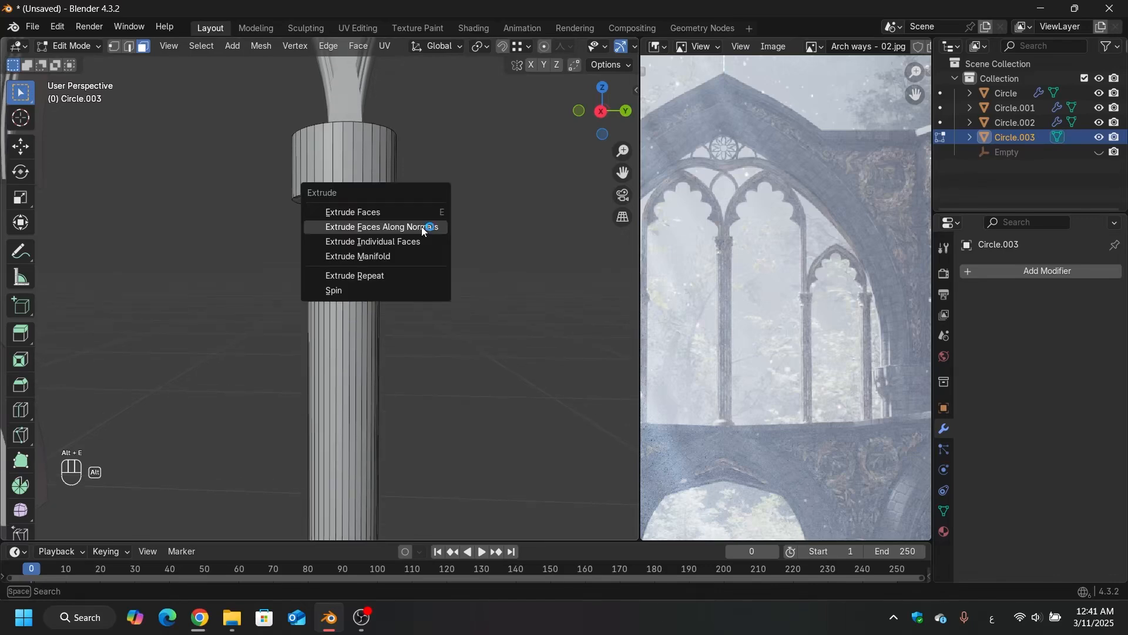
click(368, 255)
click(376, 256)
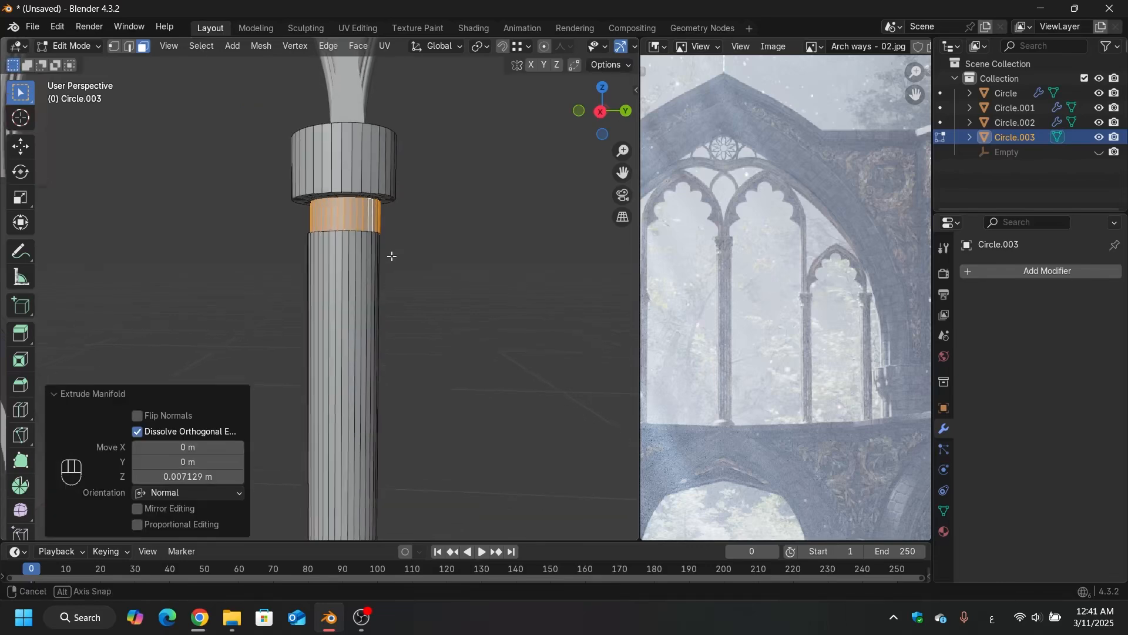
mouse_move(391, 251)
middle_down()
mouse_move(380, 272)
mouse_move(396, 194)
mouse_move(386, 254)
middle_up()
key(ctrl+z)
key(ctrl+z)
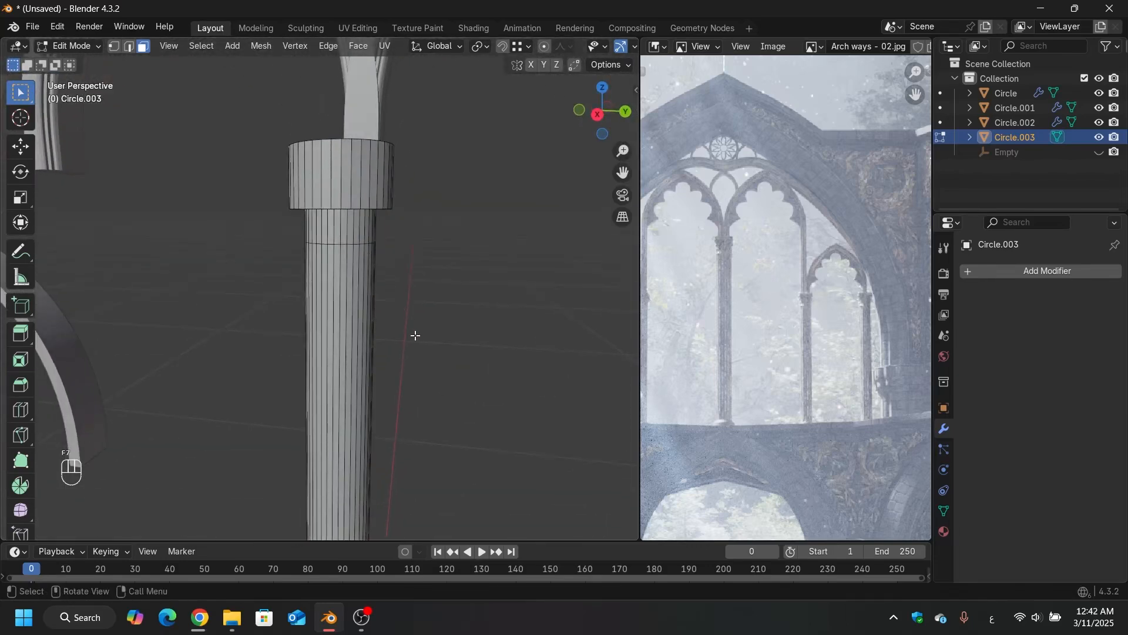
Step: Select the long shaft's ring of side faces below the narrow band and extrude it inward along normals by about -0.213 m
middle_drag(416, 335, 372, 320)
scroll(423, 212, down, 3)
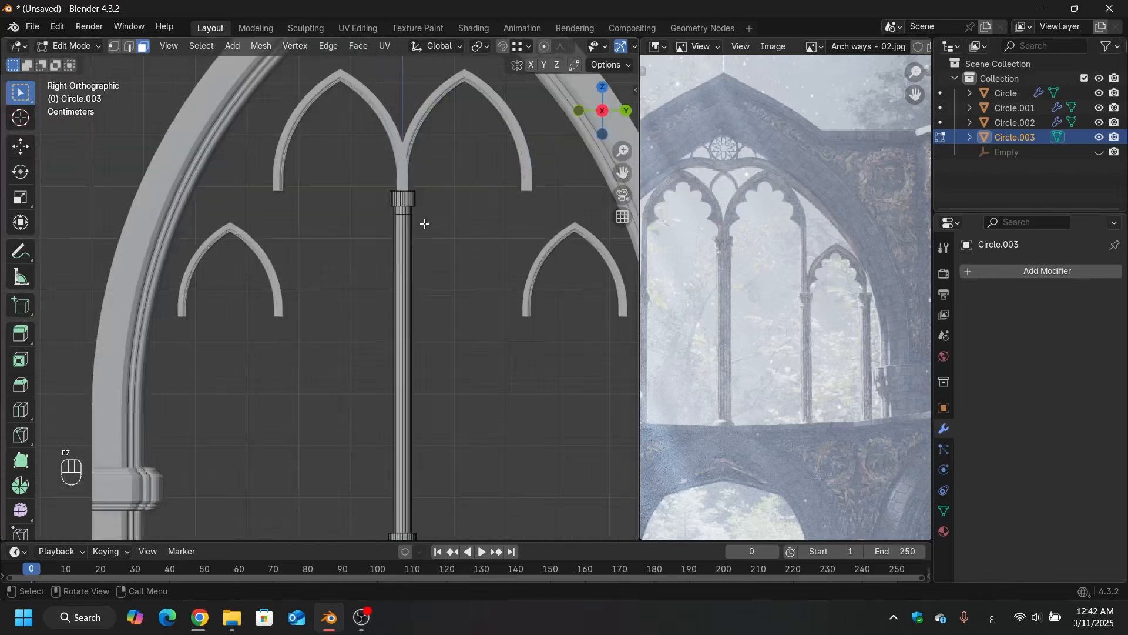
scroll(408, 307, up, 3)
alt+click(408, 308)
scroll(396, 136, up, 2)
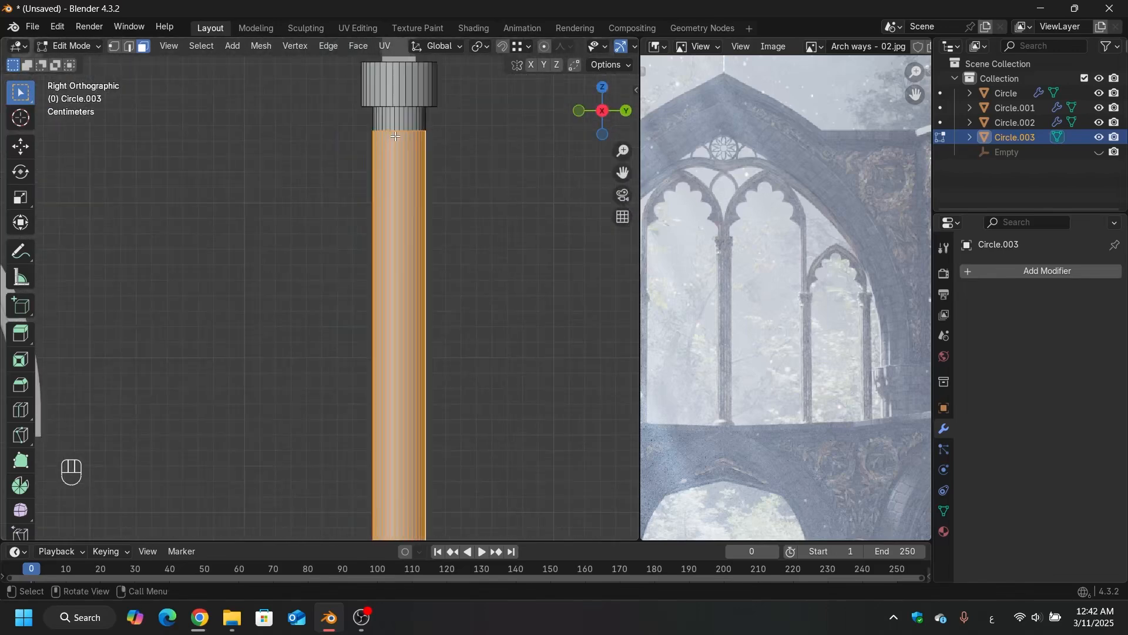
scroll(396, 136, up, 2)
scroll(416, 186, down, 2)
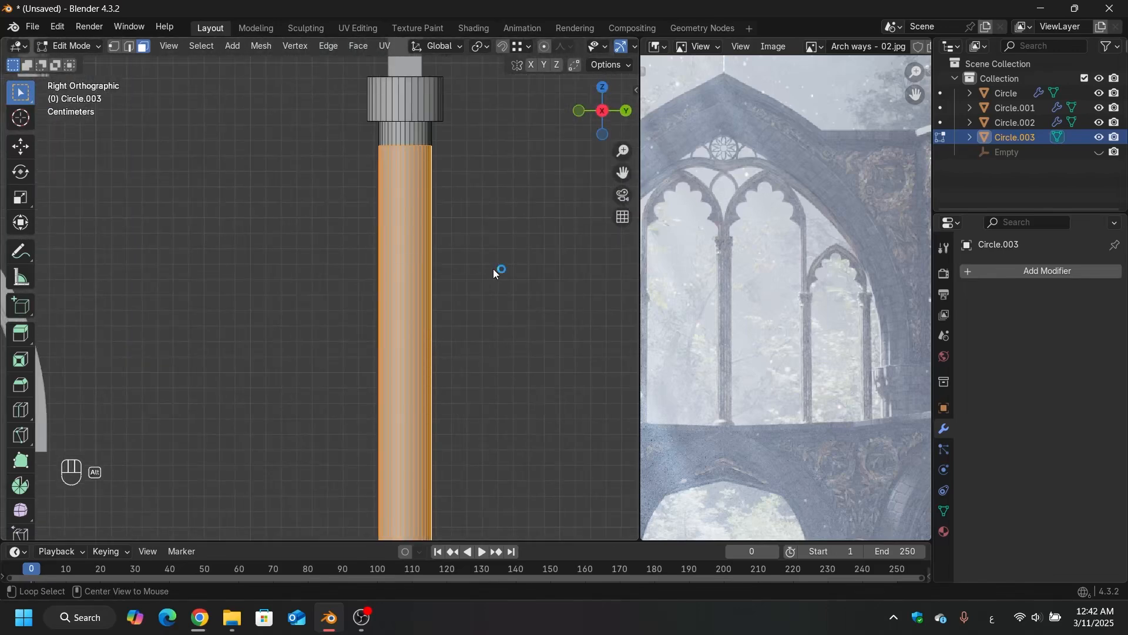
key(alt+e)
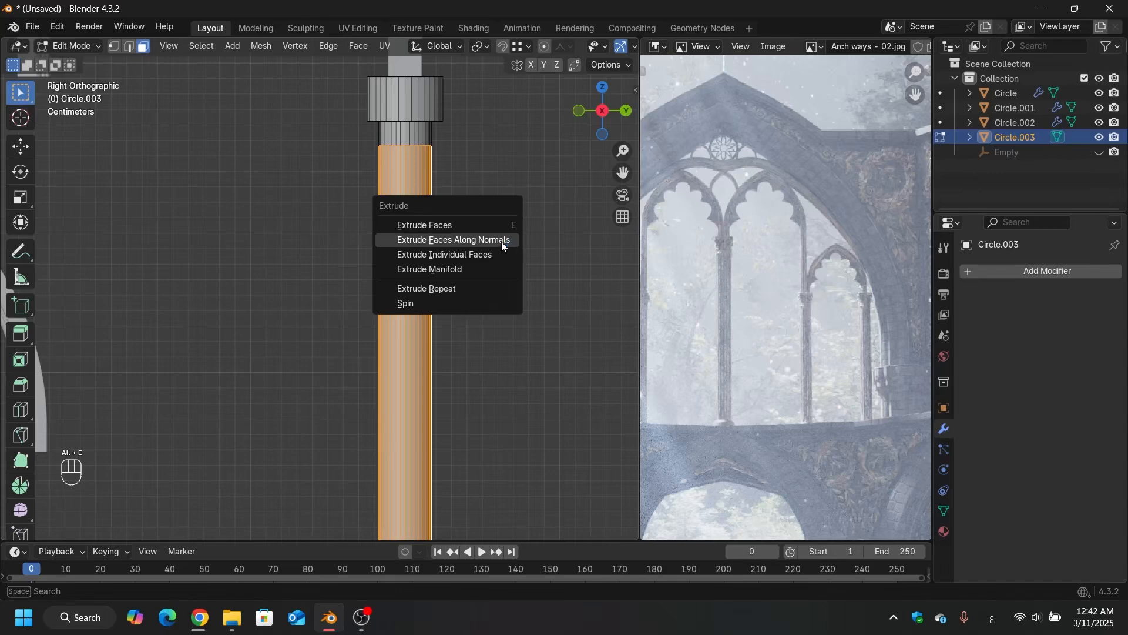
click(466, 242)
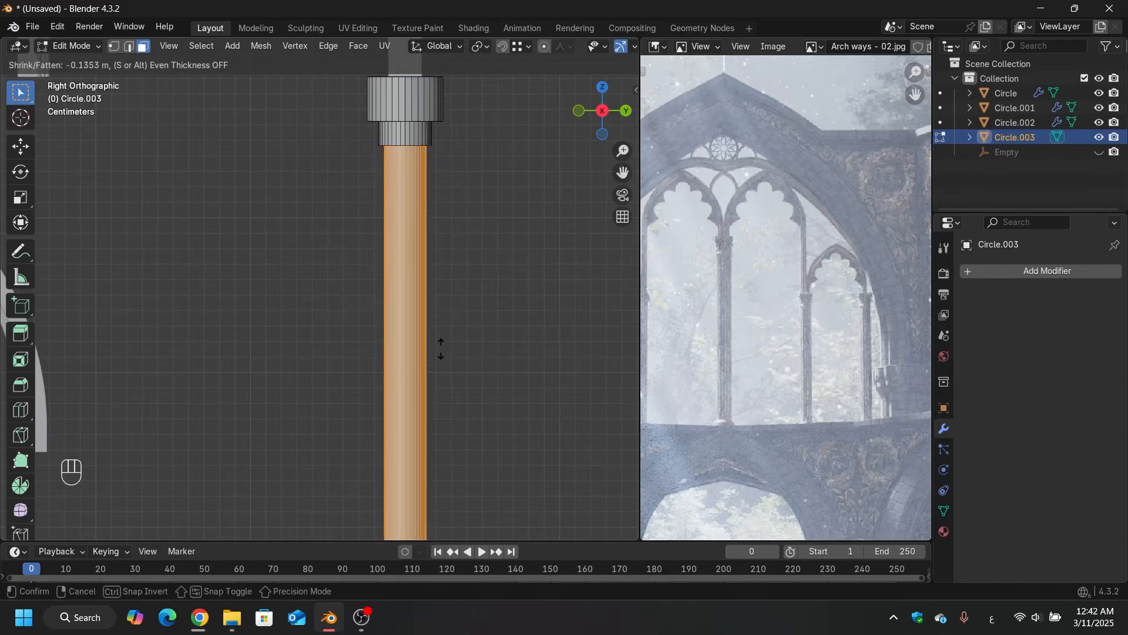
click(428, 383)
Step: Return to Object Mode and thicken the whole column by scaling it in X and Y with Z locked
scroll(427, 358, down, 5)
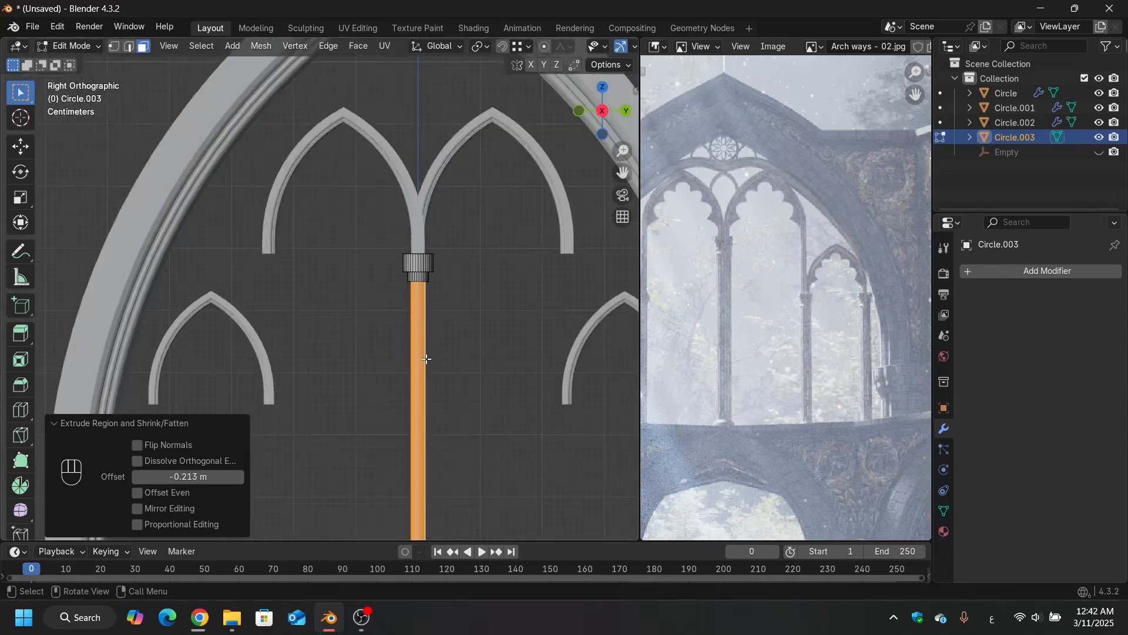
scroll(425, 265, up, 4)
key(Tab)
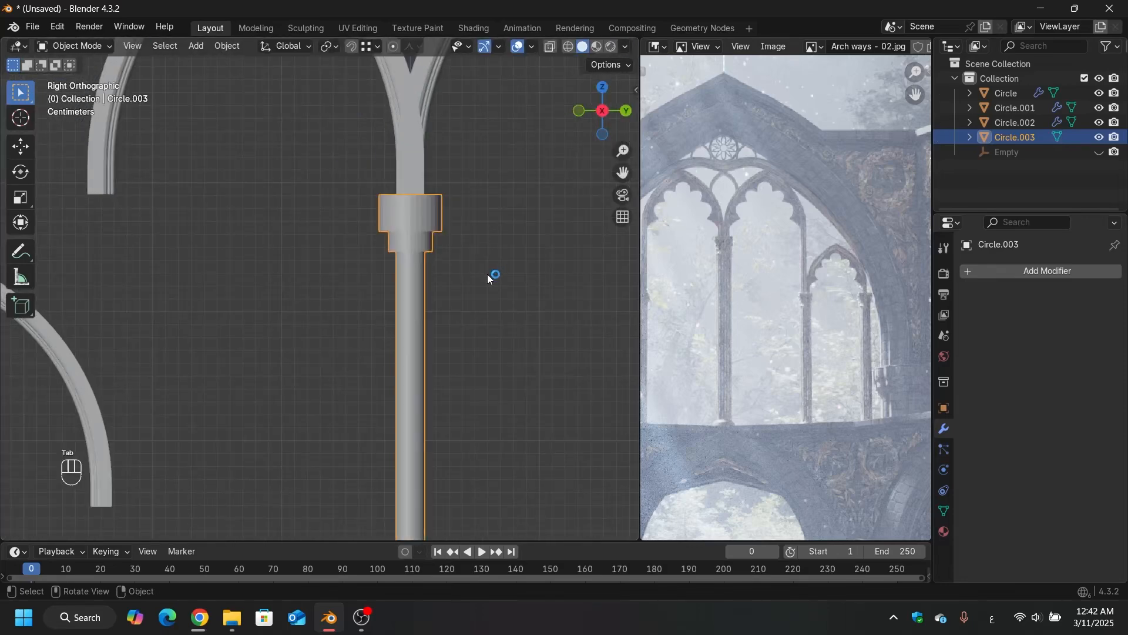
key(s)
key(shift+z)
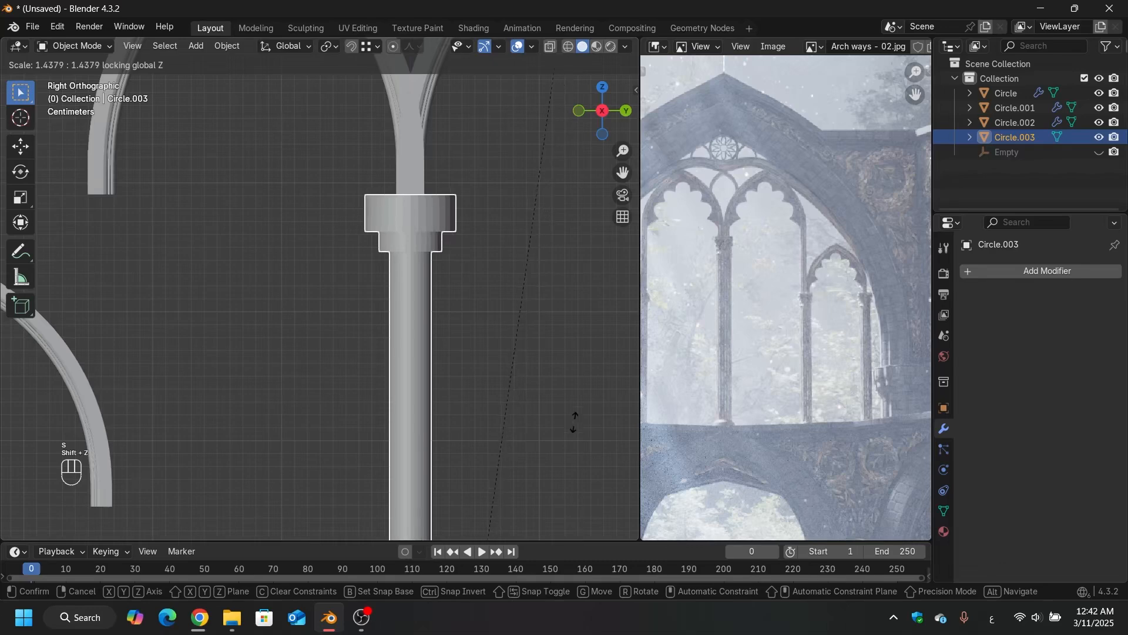
click(537, 433)
Step: In Edit Mode, select both stepped face rings at the column's top and scale them to about 0.859 in X and Y, Z locked
scroll(425, 203, up, 3)
key(Tab)
scroll(428, 209, up, 3)
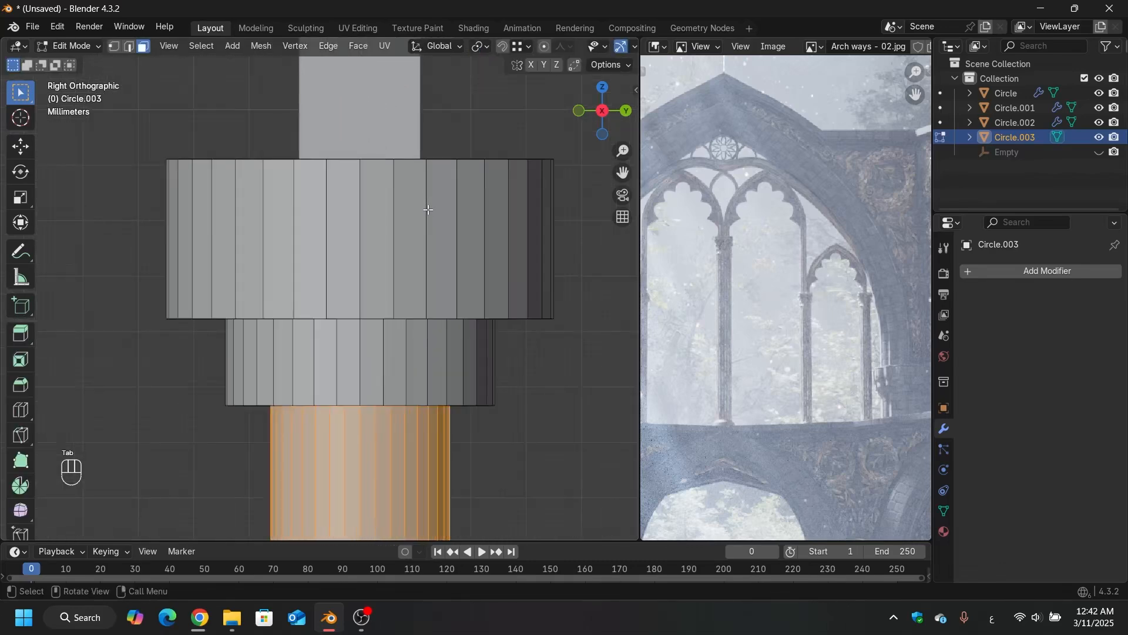
scroll(428, 210, down, 2)
alt+click(428, 217)
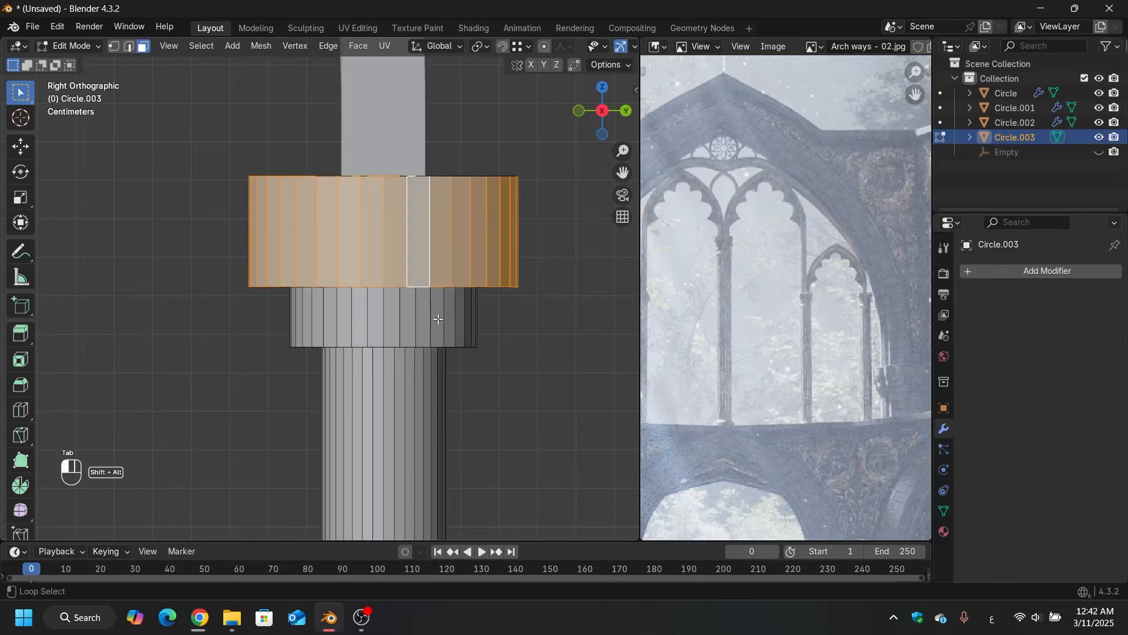
alt+shift+click(439, 319)
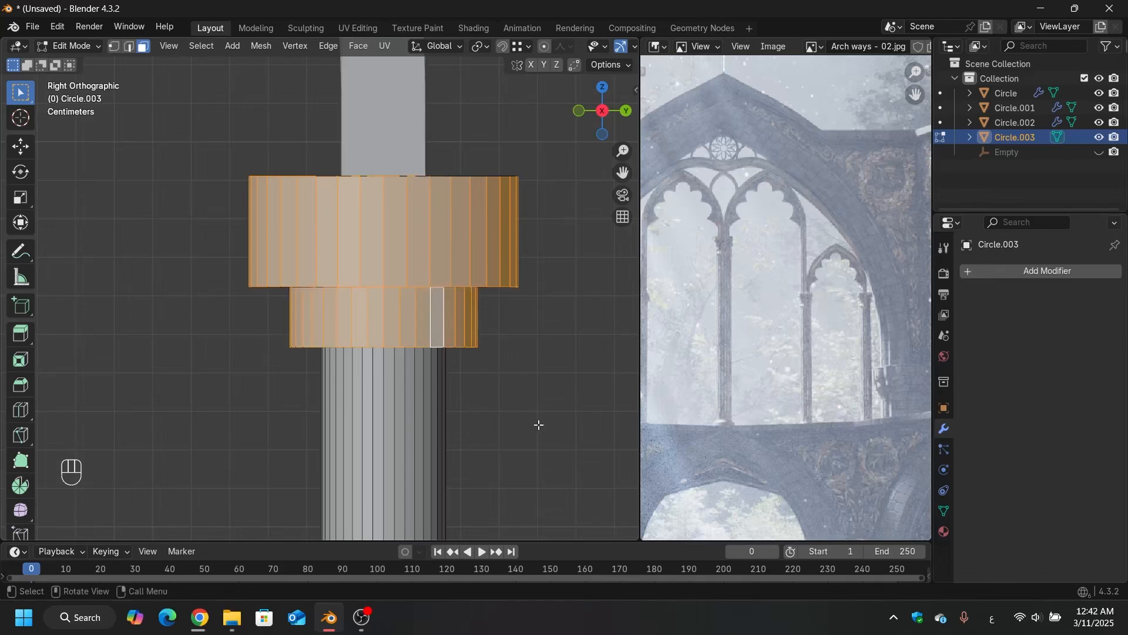
key(s)
key(shift+z)
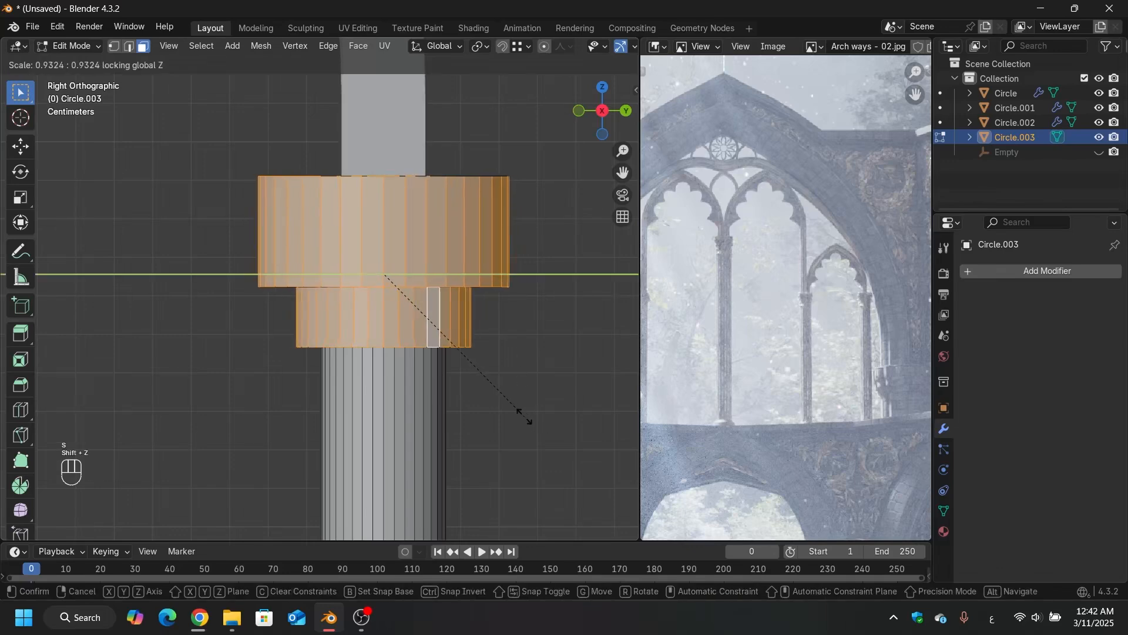
click(510, 404)
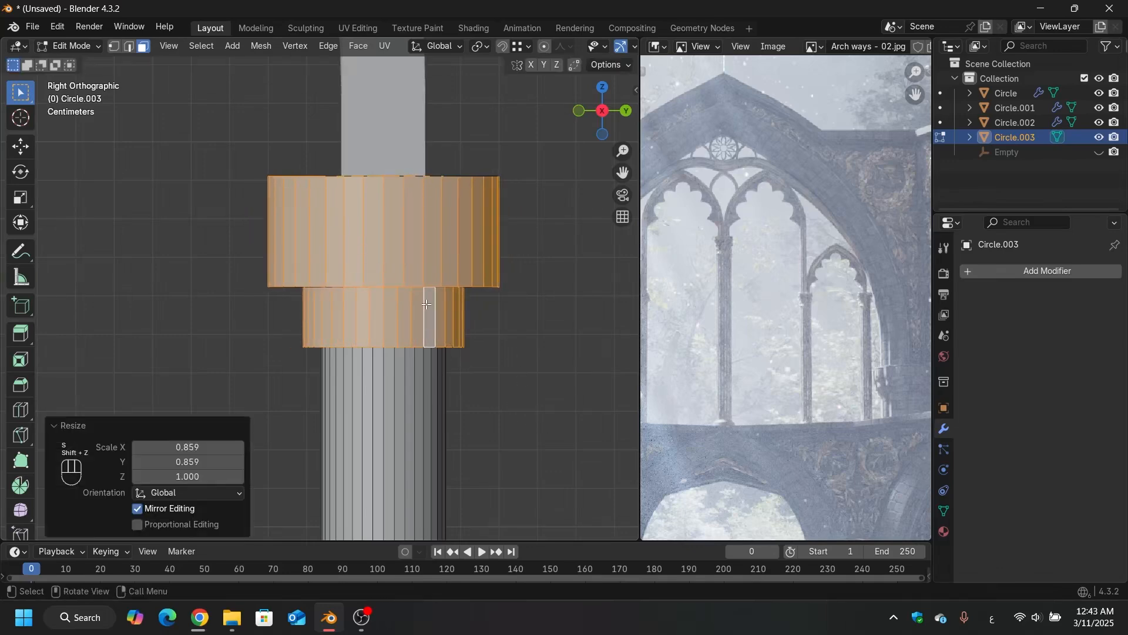
Step: Select the wide top ring of side faces on the column's capital and scale it to about 0.855 in X and Y, Z locked
alt+click(409, 246)
key(s)
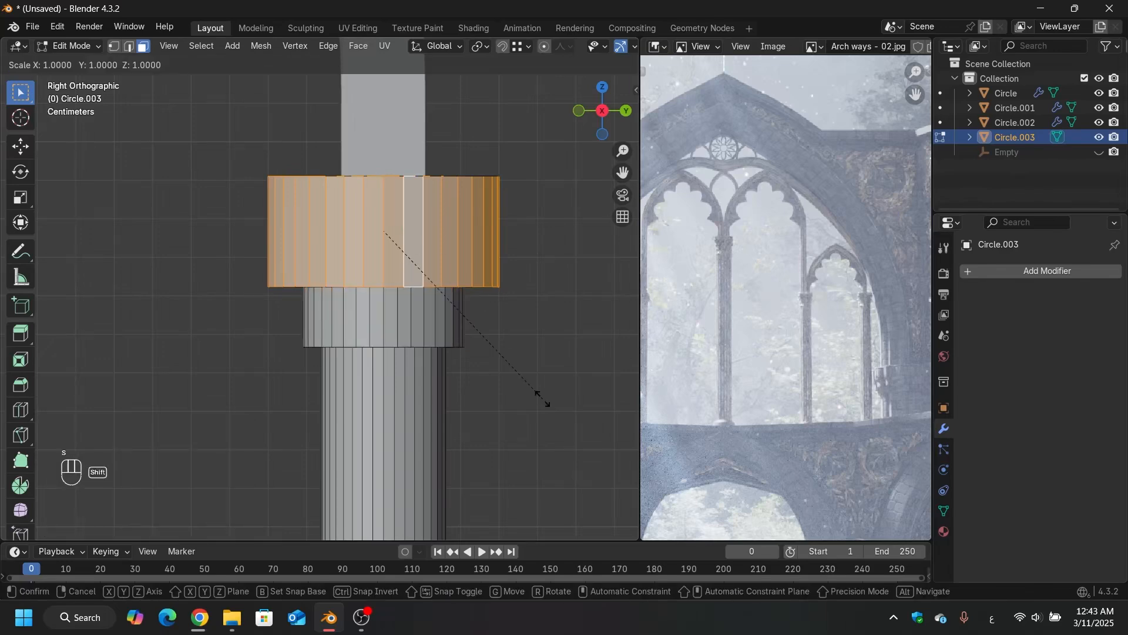
key(shift+z)
click(492, 372)
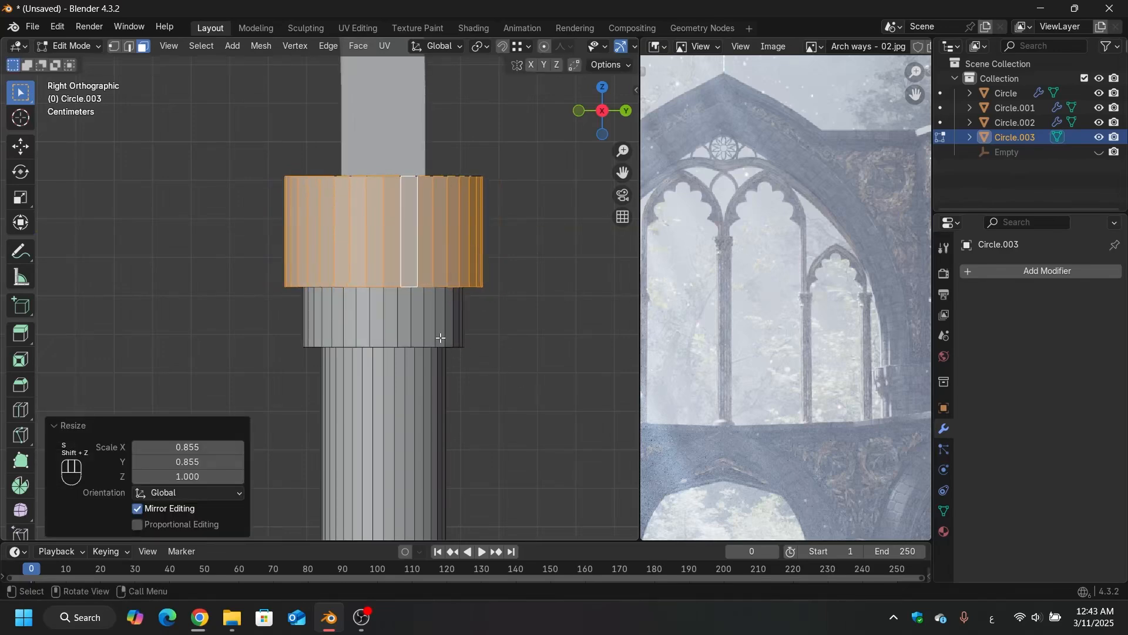
scroll(389, 295, down, 2)
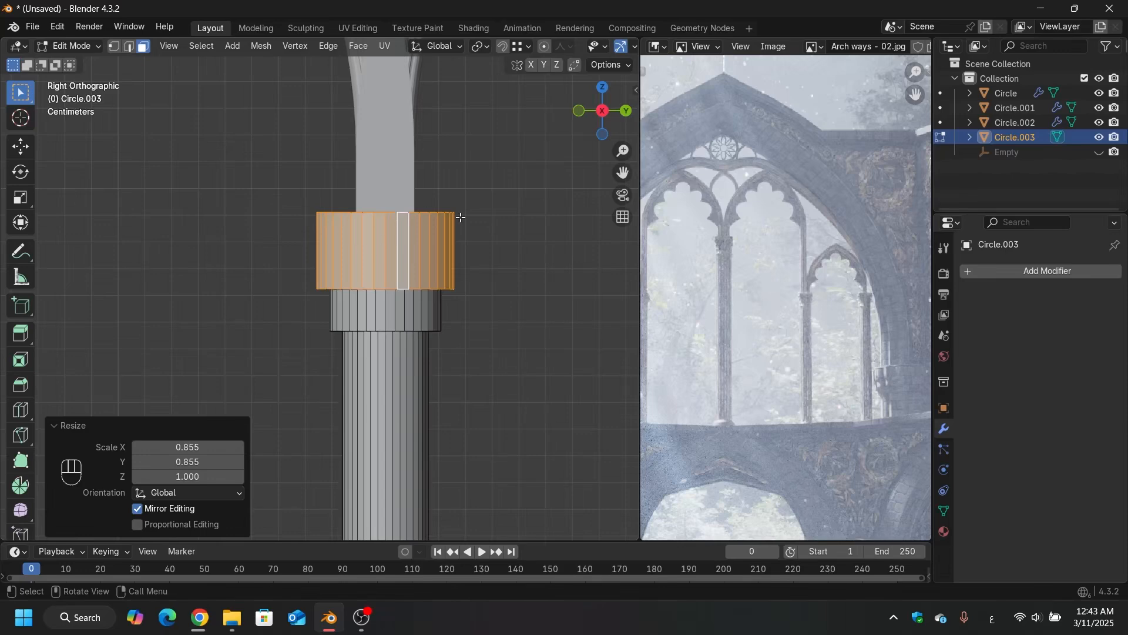
scroll(395, 210, down, 5)
scroll(359, 244, up, 5)
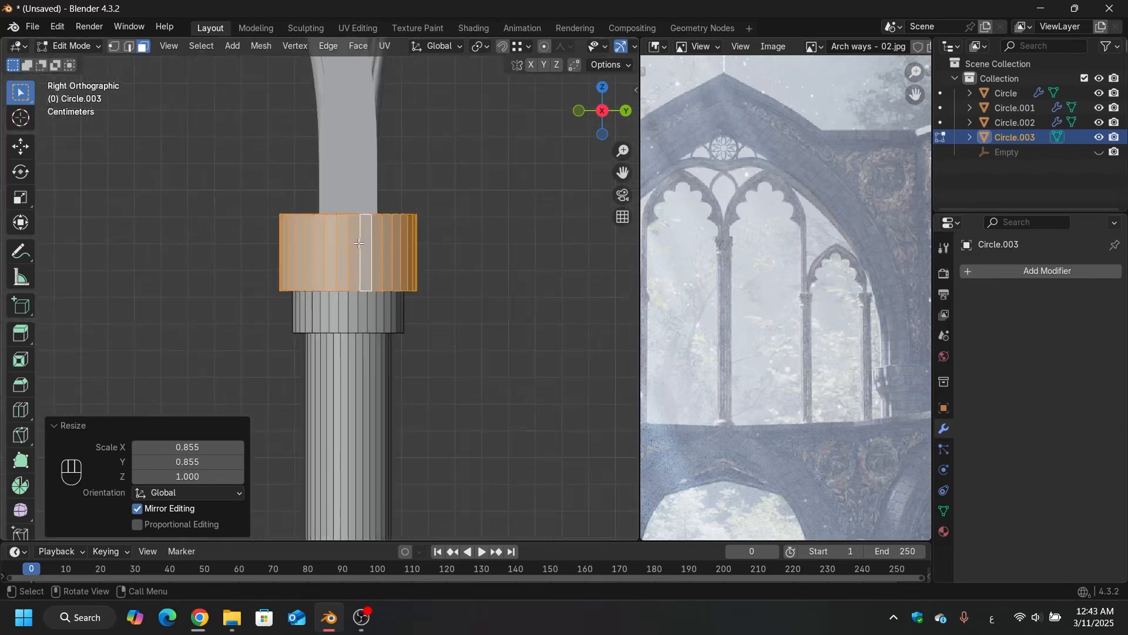
scroll(427, 259, down, 5)
Step: Select the vertices from the wide top ring's lower edge down through the narrower ring and raise them about 0.0079 m along local Z
key(1)
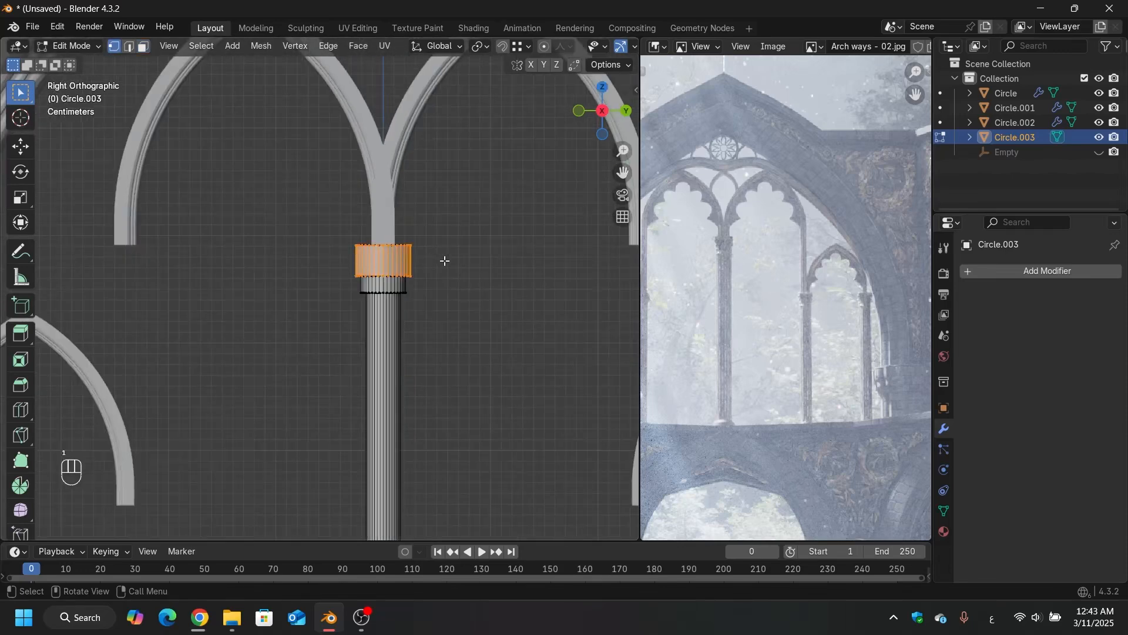
key(shift+z)
drag(462, 261, 391, 294)
scroll(456, 256, up, 4)
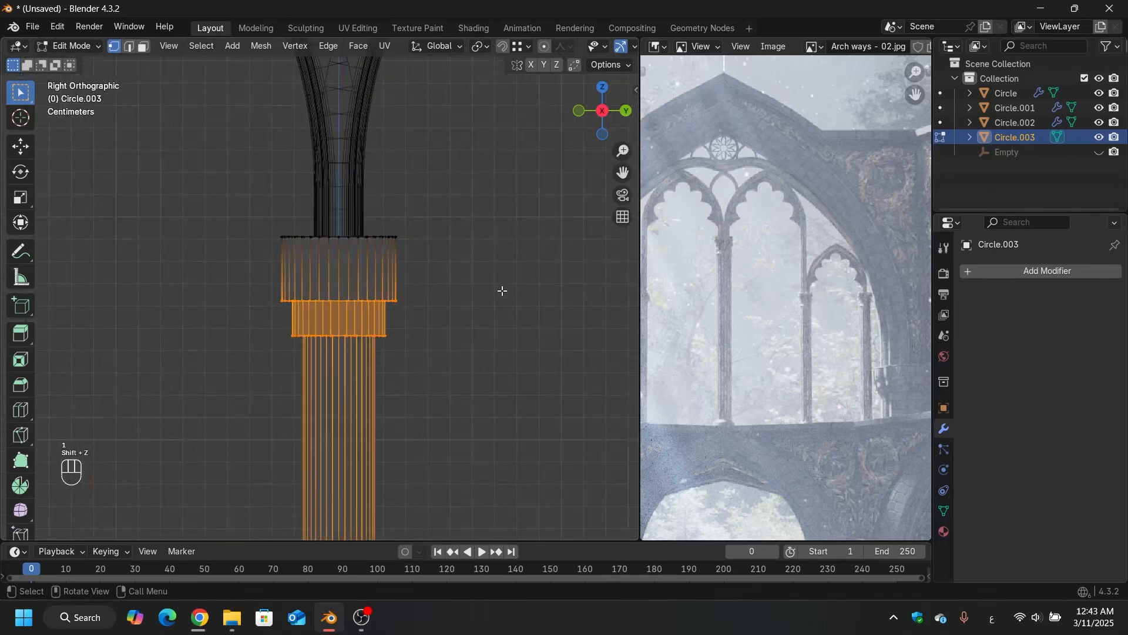
key(g)
key(z)
key(z)
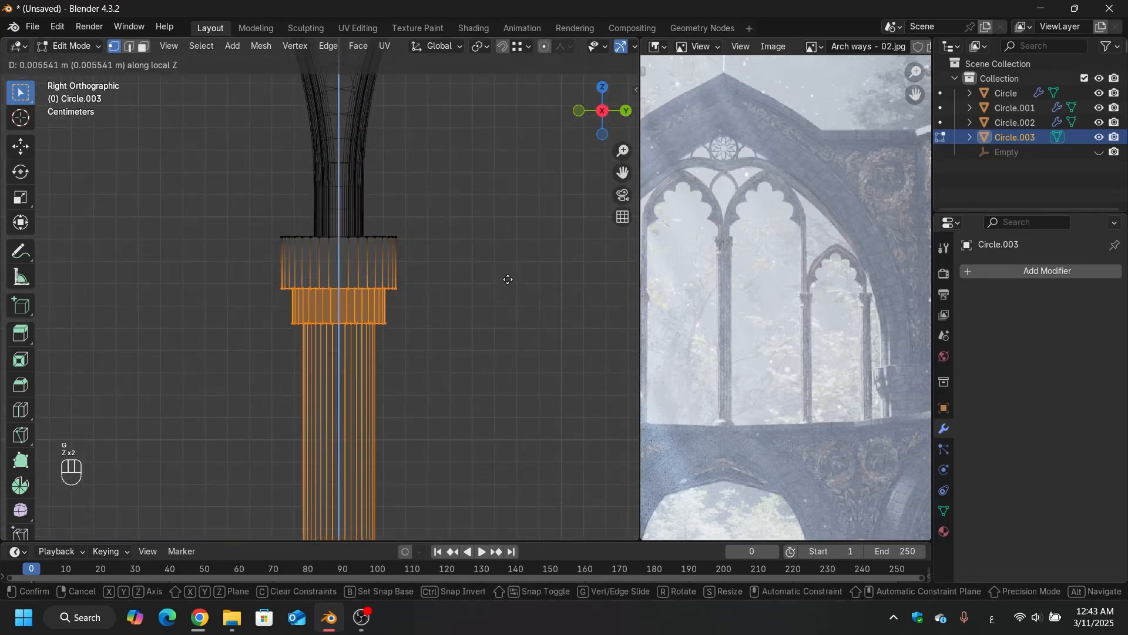
click(512, 274)
scroll(463, 227, down, 8)
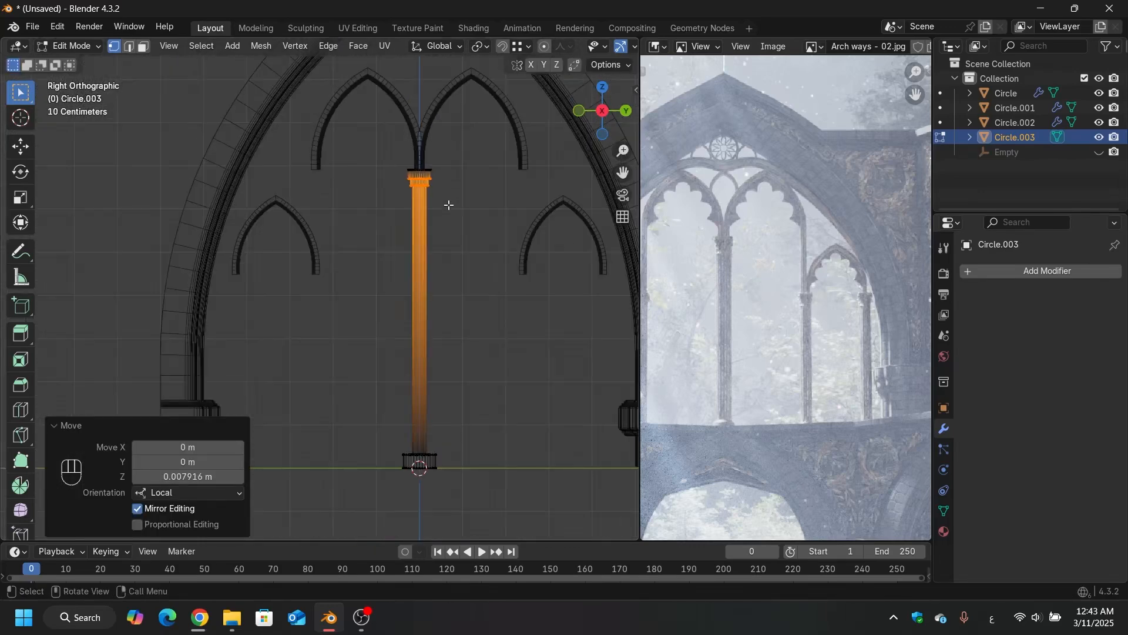
scroll(430, 178, up, 3)
scroll(397, 198, down, 3)
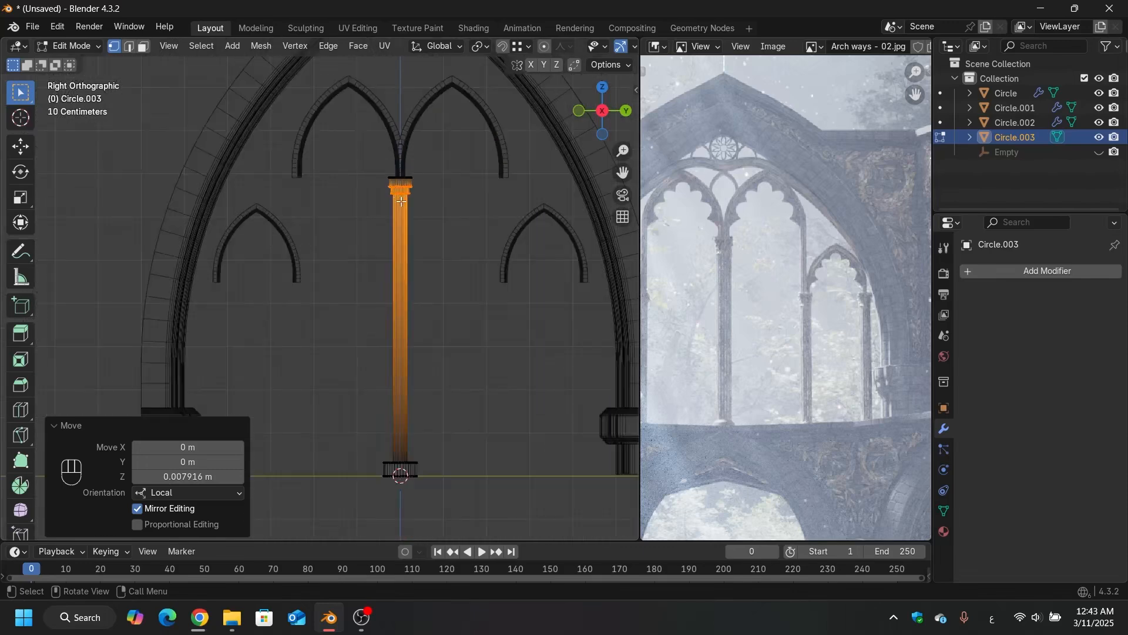
Step: Add one centred loop cut around the column's shaft and delete the base vertices beneath it, leaving only the upper half
key(ctrl)
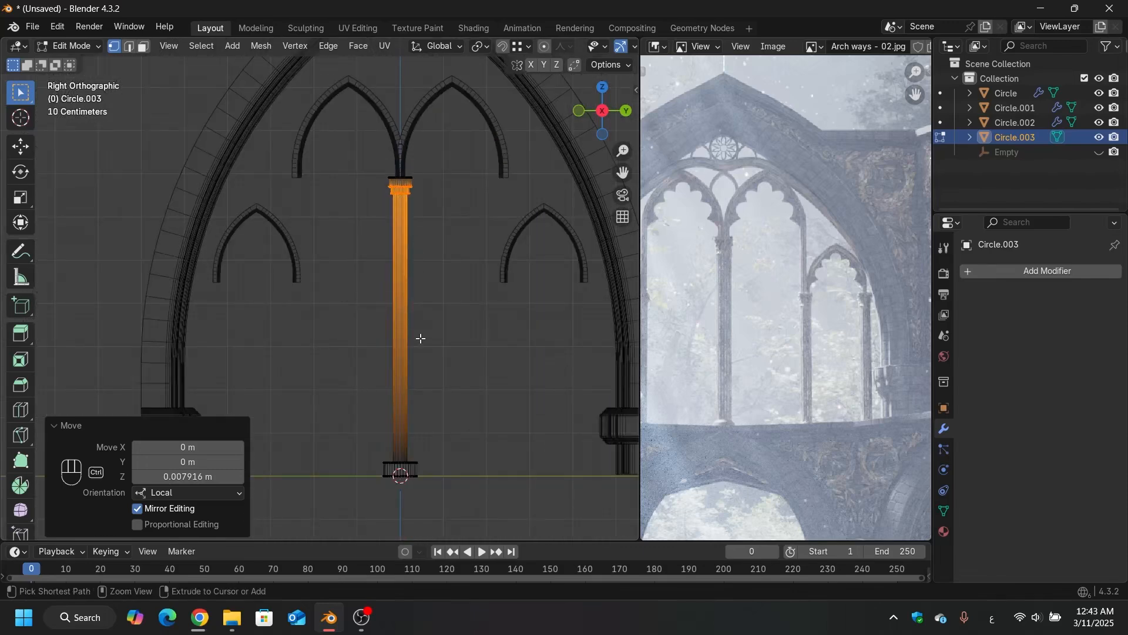
key(ctrl+r)
click(419, 337)
right_click(387, 344)
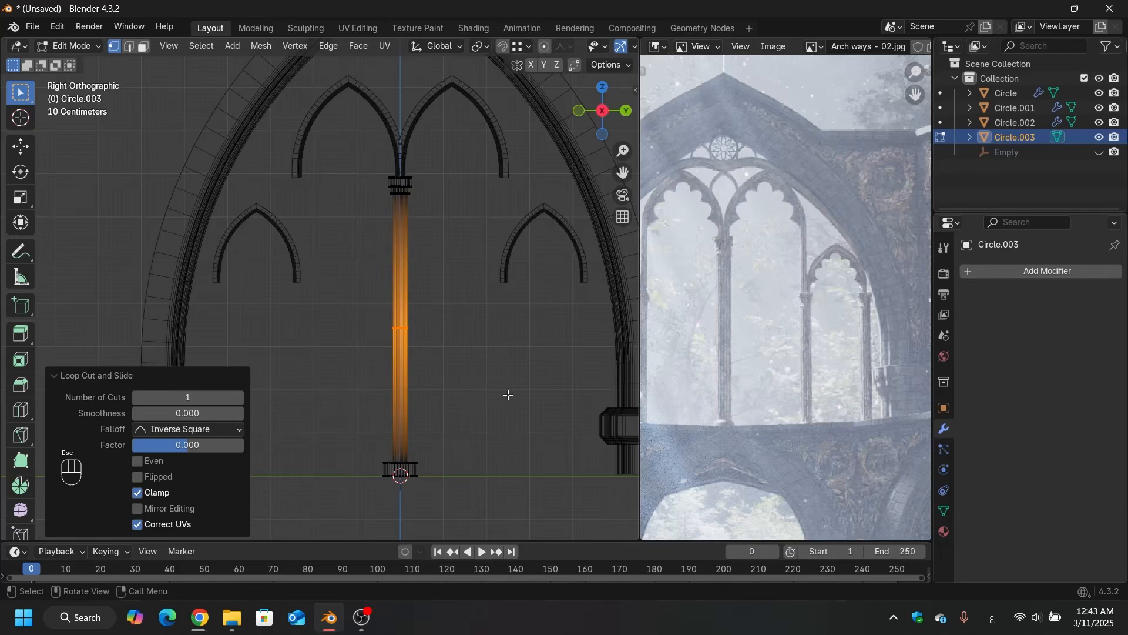
drag(492, 406, 379, 485)
key(x)
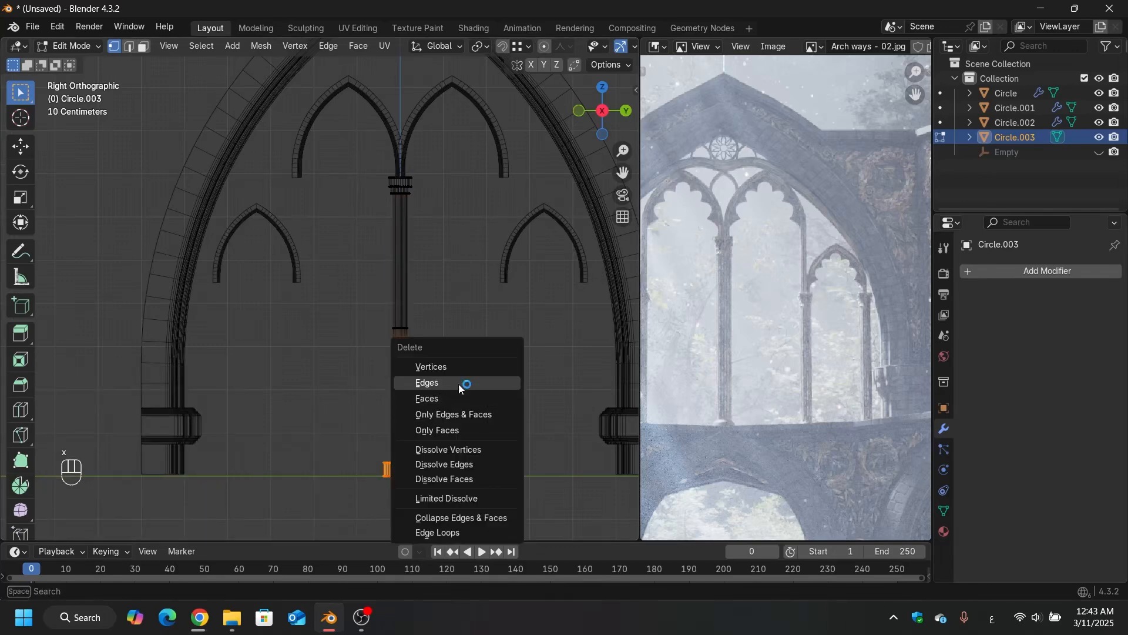
click(461, 370)
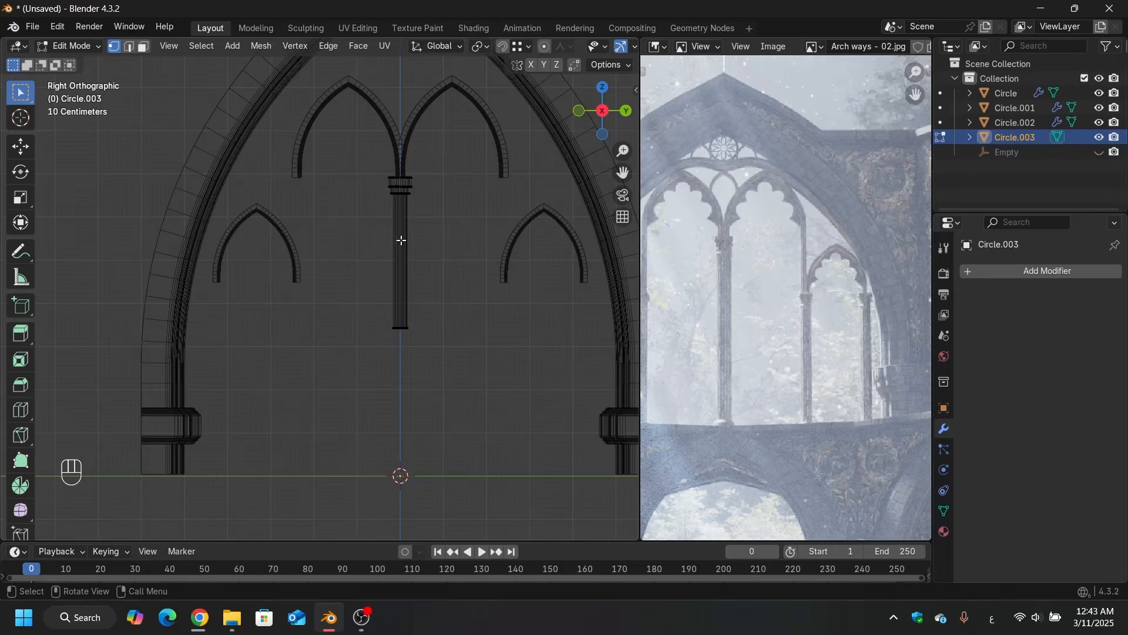
Step: In Object Mode, duplicate the upper half-column in place and rotate the copy 180° in the right view
key(Tab)
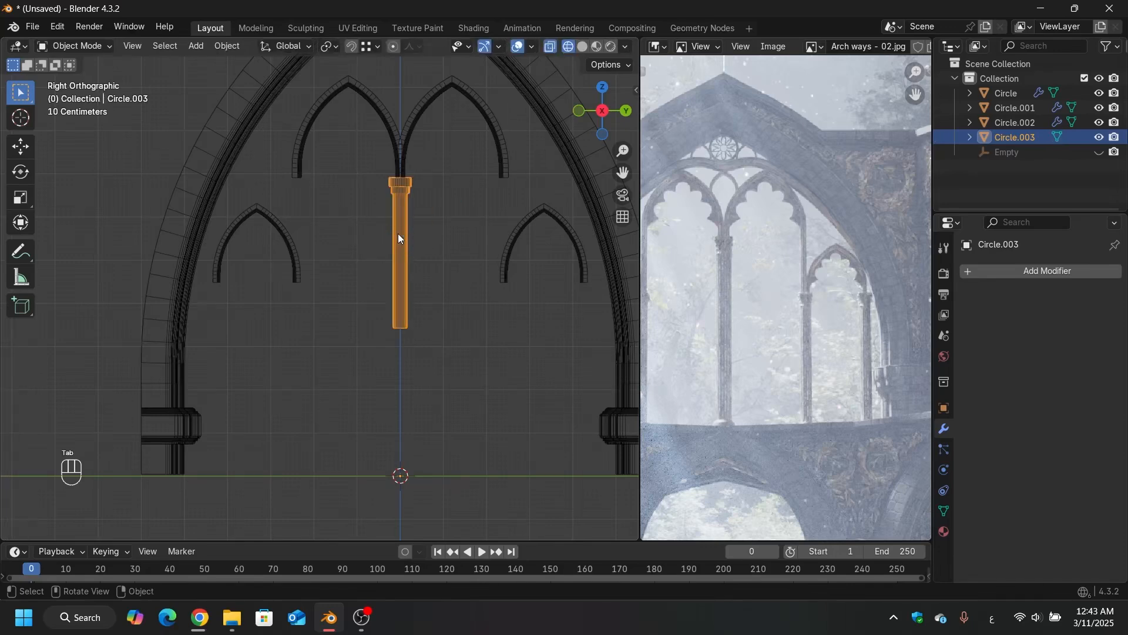
key(shift+d)
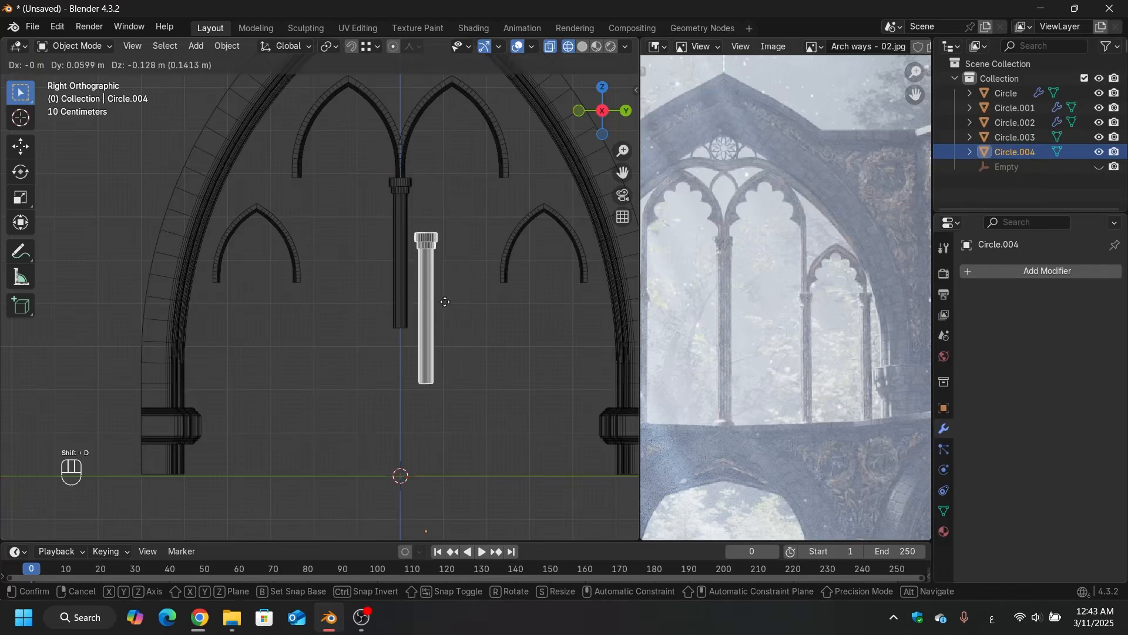
key(Escape)
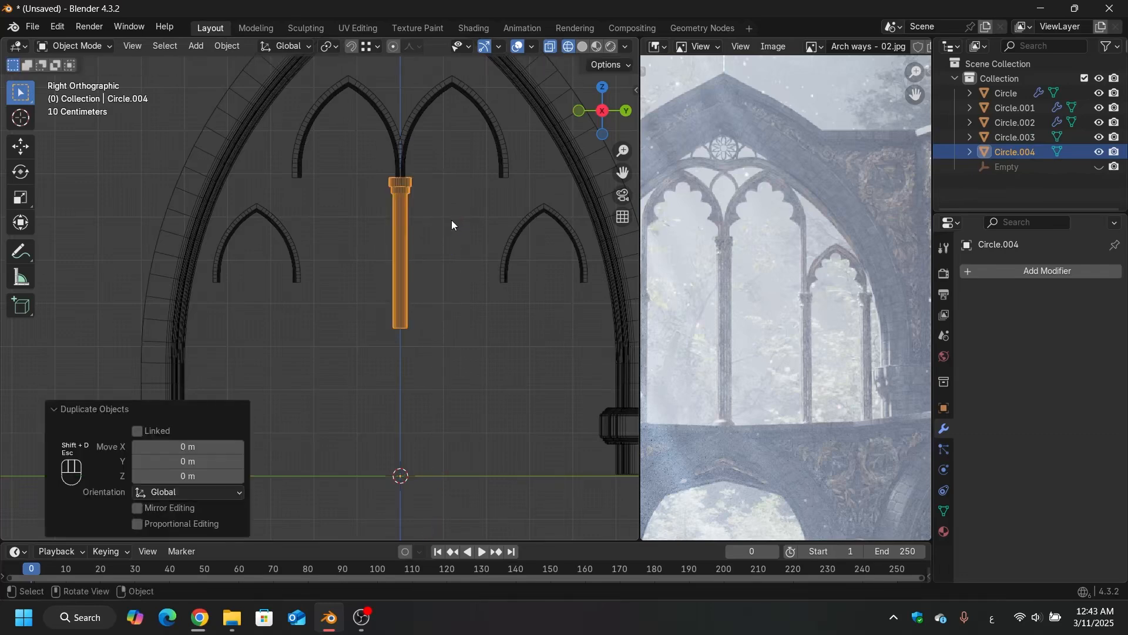
text(r180)
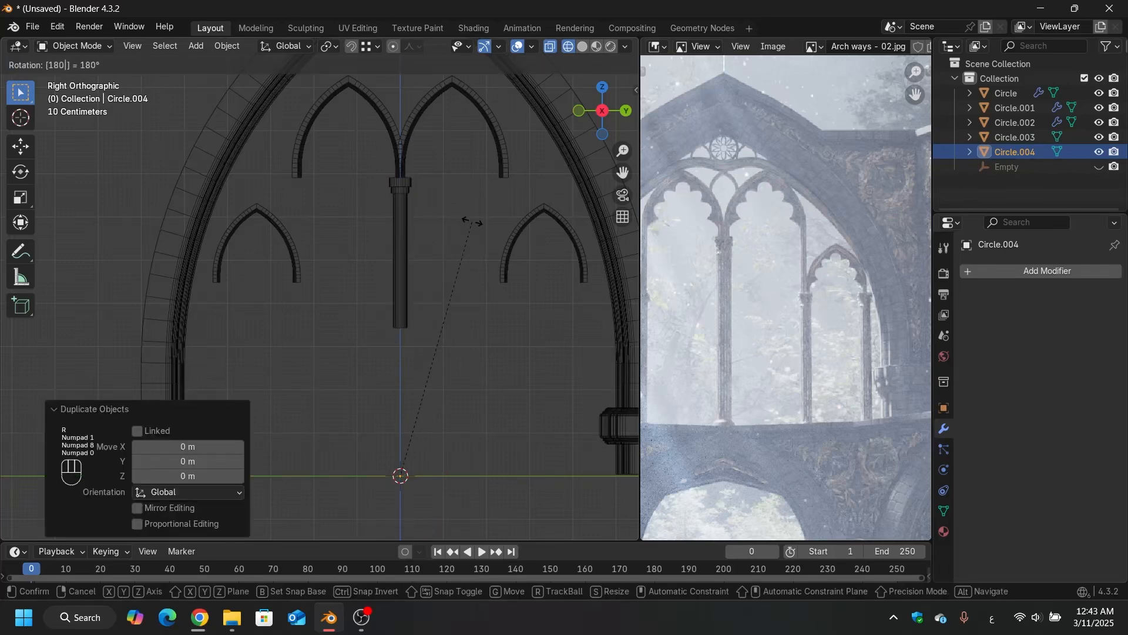
key(KP_Enter)
scroll(441, 298, down, 5)
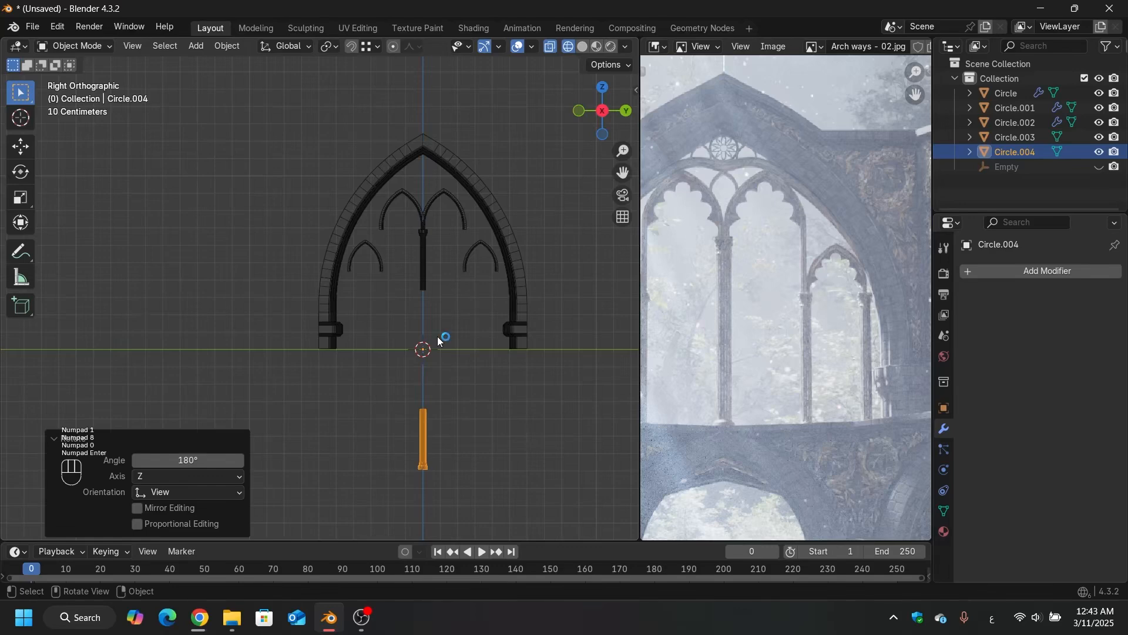
key(shift+z)
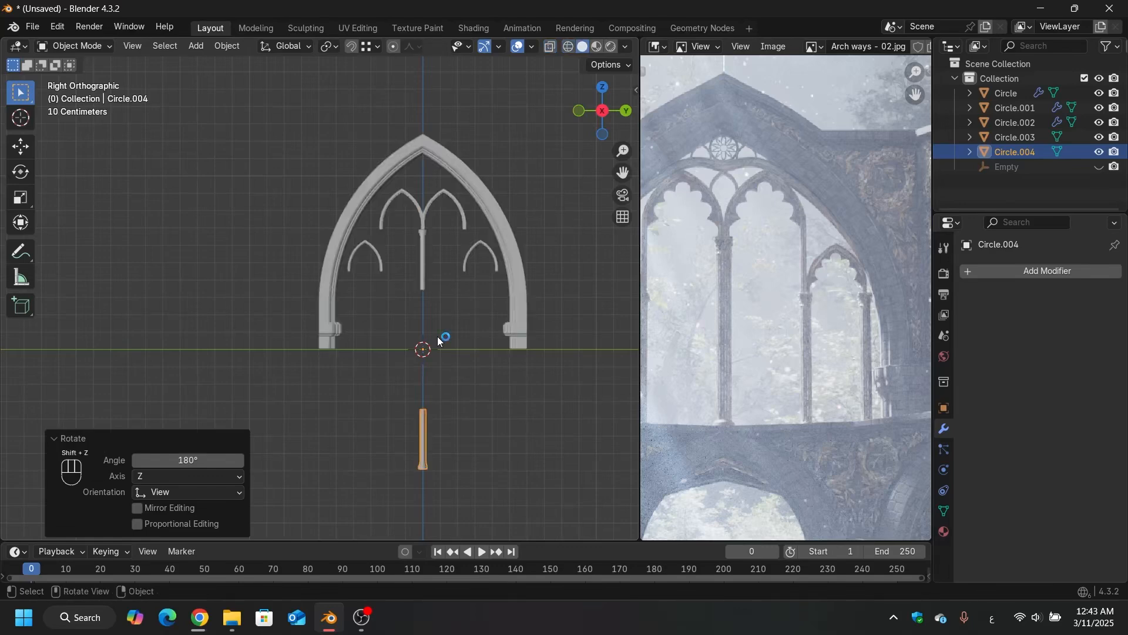
Step: With snapping on, move the flipped half-column up along Z by about 0.6856 m so its capital forms the column's base
key(shift+Tab)
key(g)
key(z)
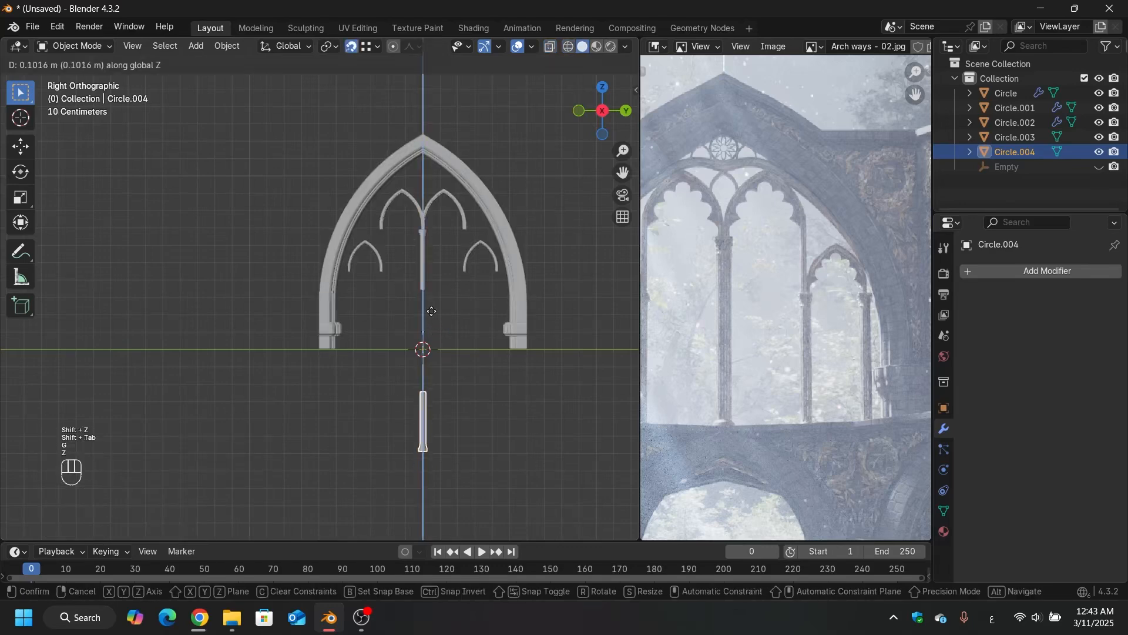
click(426, 292)
scroll(426, 292, up, 3)
scroll(427, 291, up, 5)
shift+middle_drag(436, 278, 466, 273)
scroll(465, 268, down, 4)
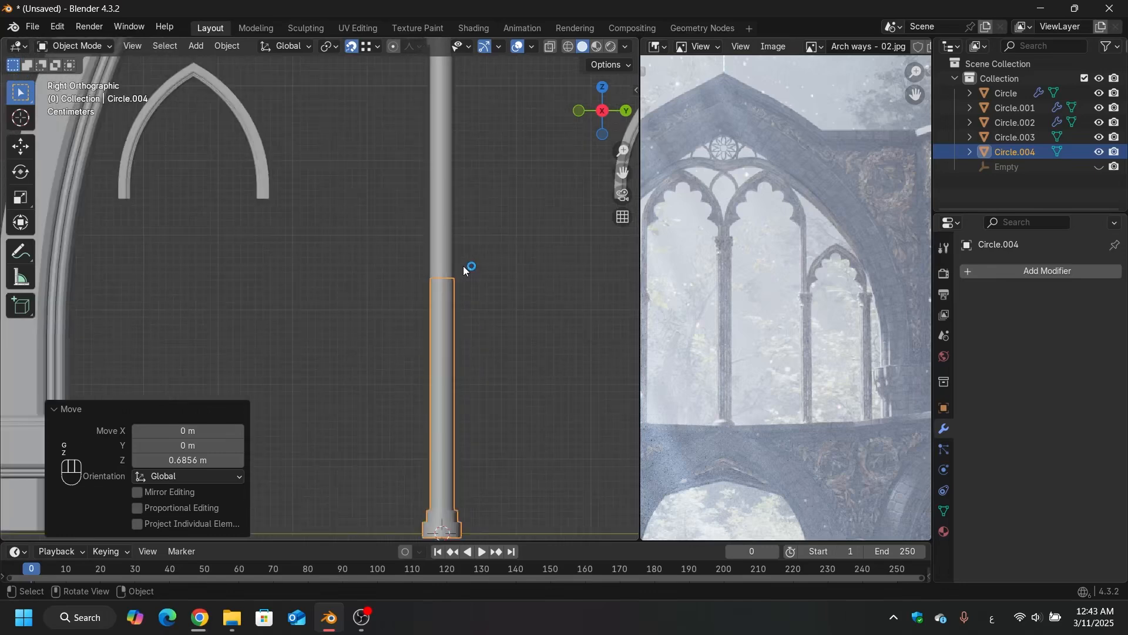
Step: Join both column halves into one object and merge the overlapping vertices at mid-shaft by distance
shift+click(449, 227)
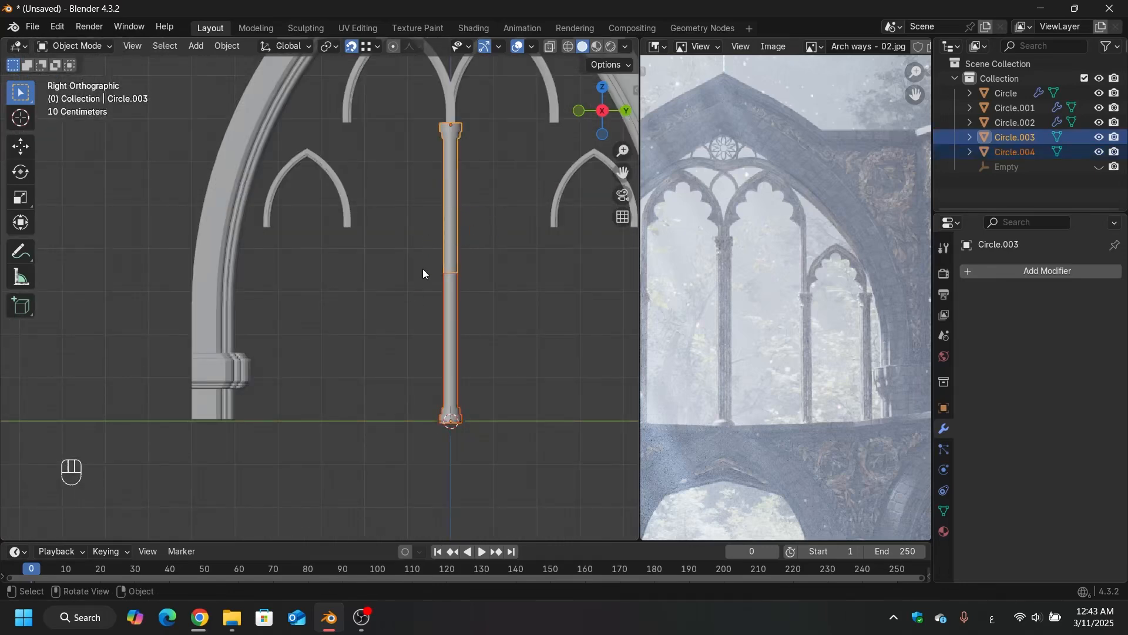
key(ctrl+j)
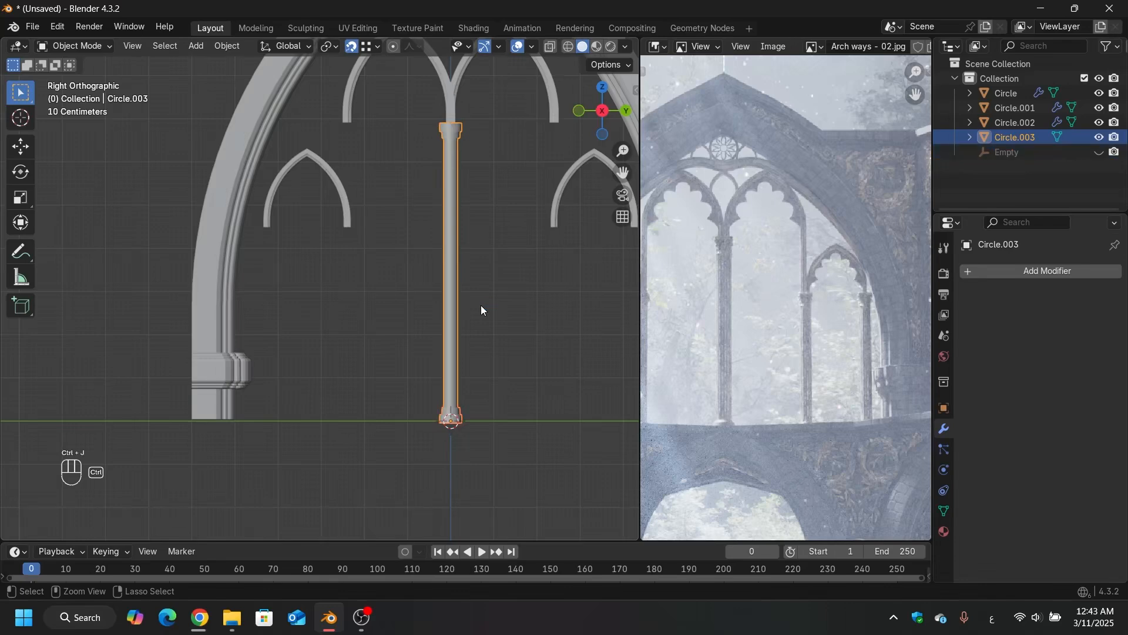
scroll(481, 305, up, 3)
shift+middle_drag(512, 269, 430, 279)
key(Tab)
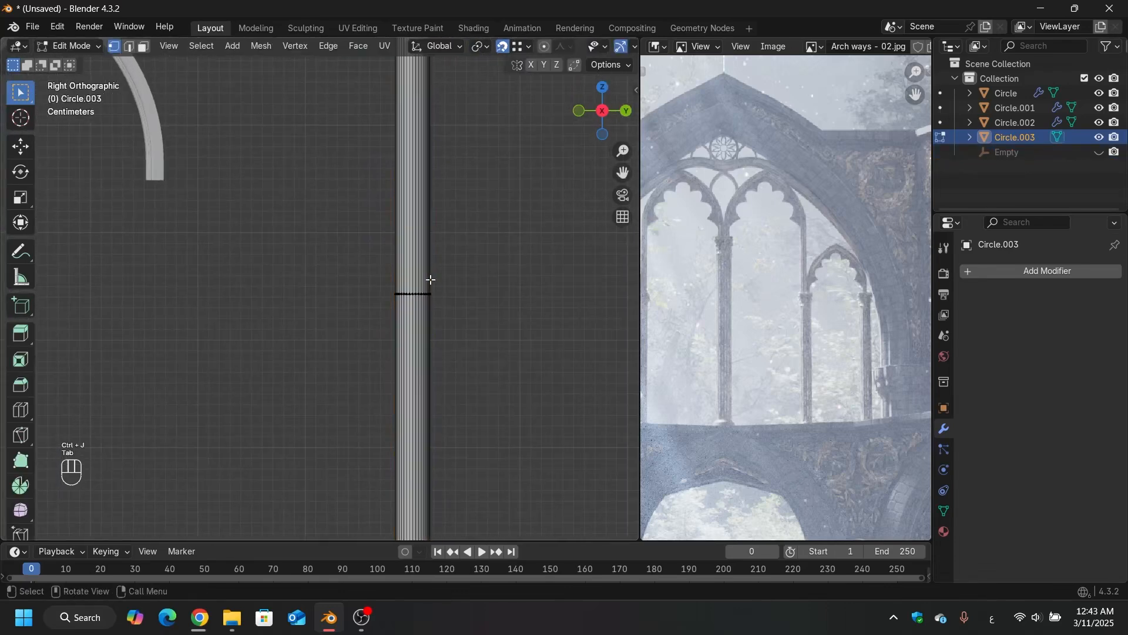
key(shift+z)
drag(497, 262, 211, 433)
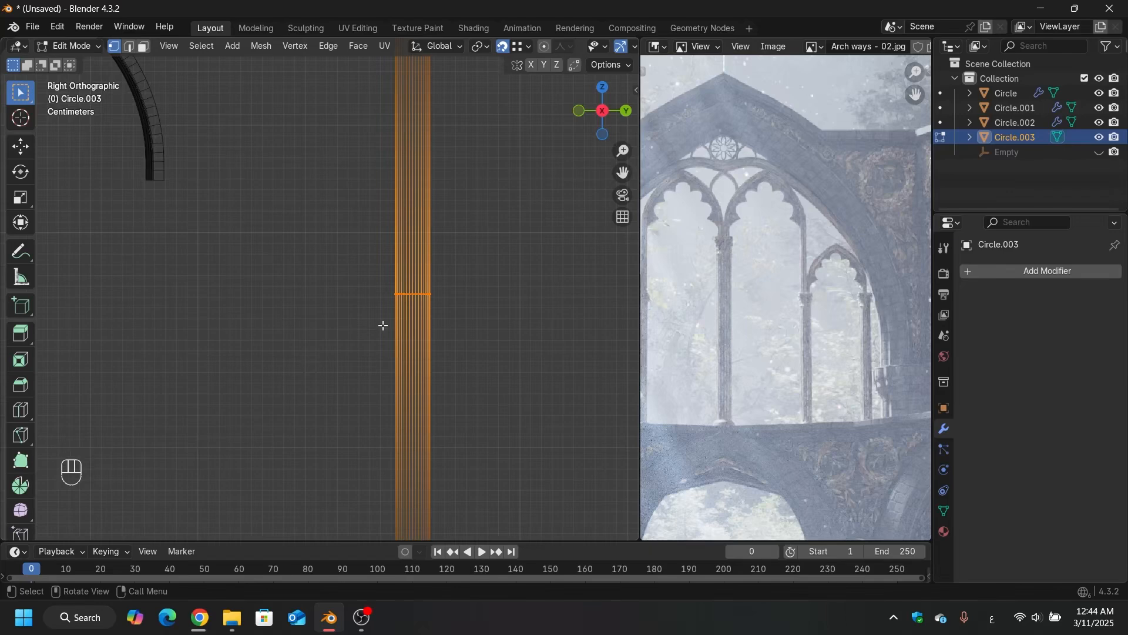
key(m)
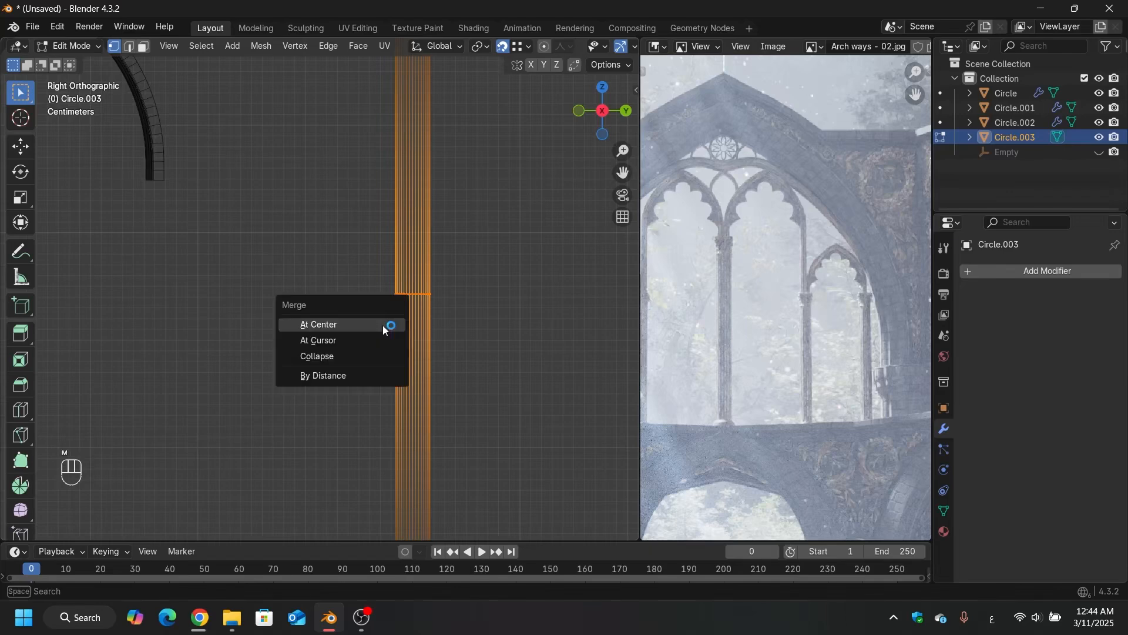
click(319, 376)
scroll(420, 287, down, 2)
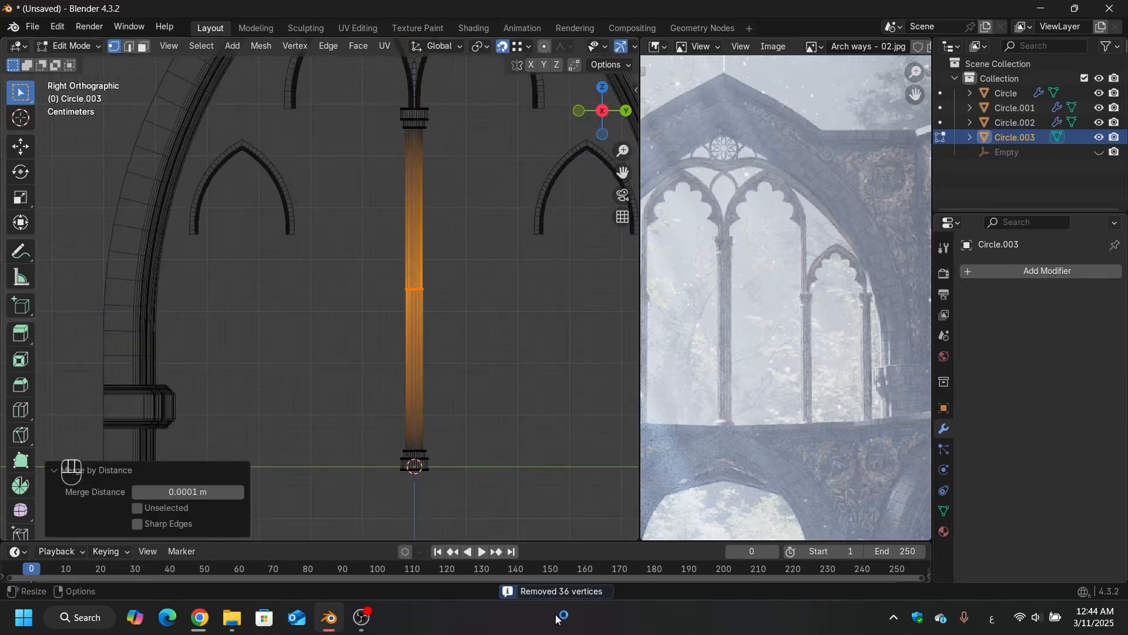
Step: Dissolve the edge loop at the middle of the column's shaft and return to Object Mode with solid shading
scroll(416, 262, up, 5)
key(2)
alt+click(395, 223)
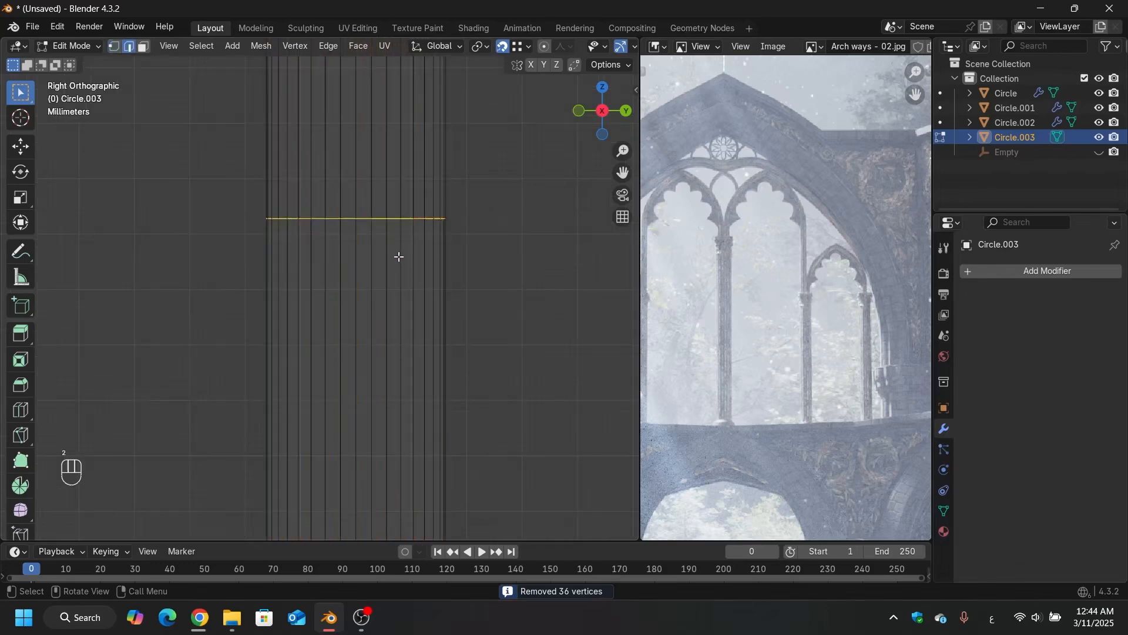
scroll(365, 222, down, 5)
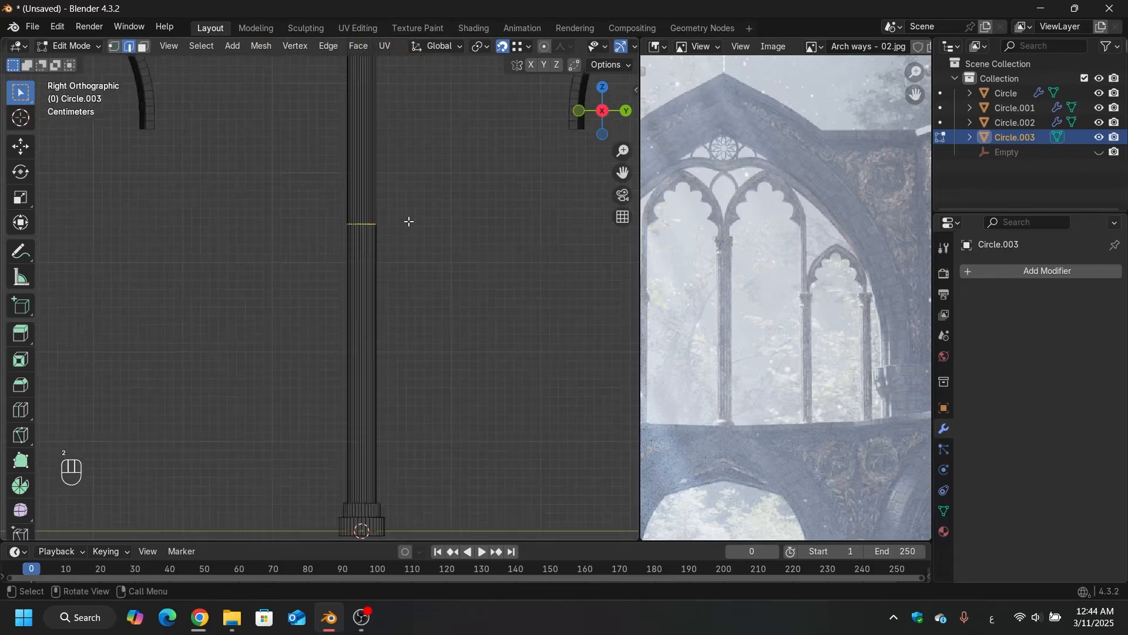
key(x)
click(385, 320)
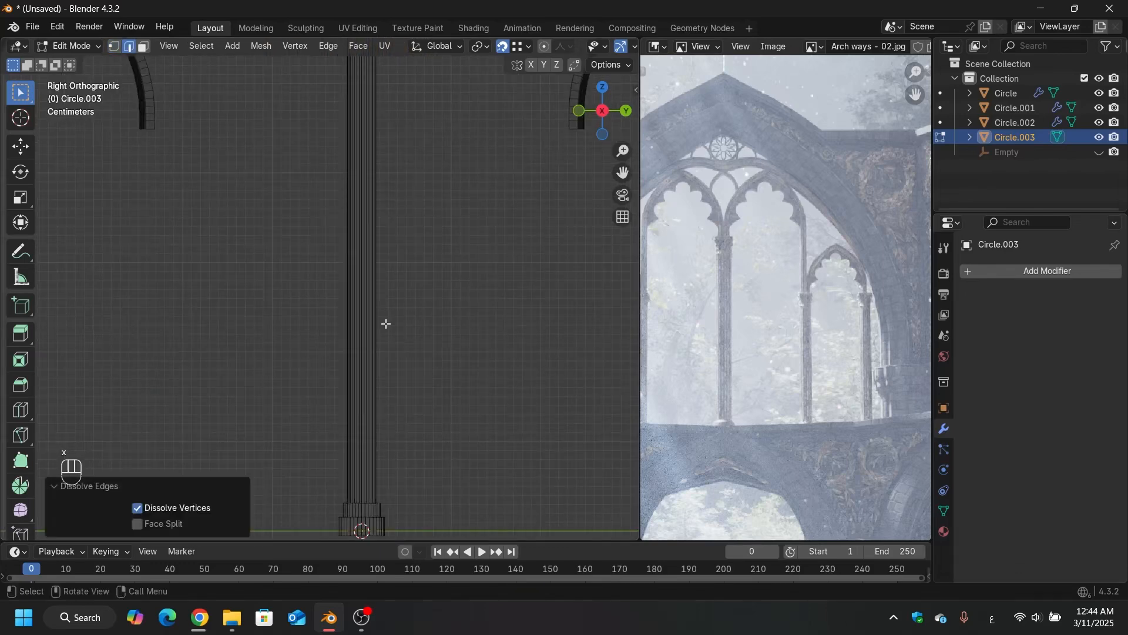
scroll(412, 250, down, 5)
key(shift+z)
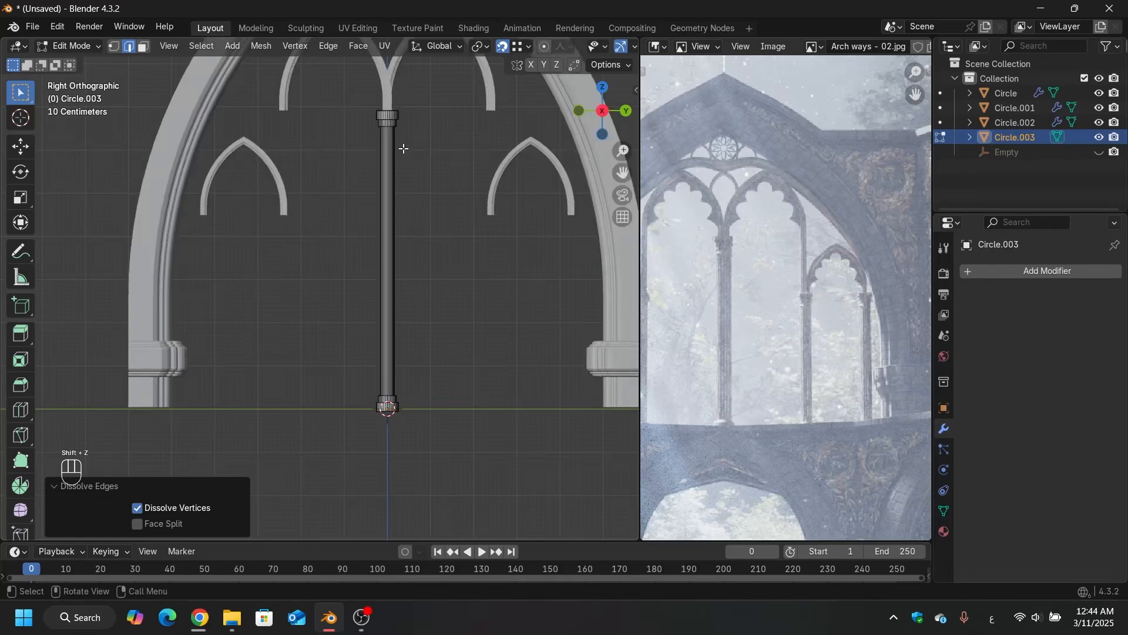
mouse_move(403, 147)
middle_down()
mouse_move(424, 204)
mouse_move(400, 265)
mouse_move(420, 192)
mouse_move(422, 96)
mouse_move(403, 134)
mouse_move(426, 136)
mouse_move(408, 165)
mouse_move(422, 114)
mouse_move(403, 149)
mouse_move(413, 142)
middle_up()
key(Tab)
Step: In Edit Mode on the column, select the edge loops around the undersides of the capital's two steps
scroll(415, 117, up, 4)
scroll(349, 227, up, 6)
scroll(327, 162, up, 3)
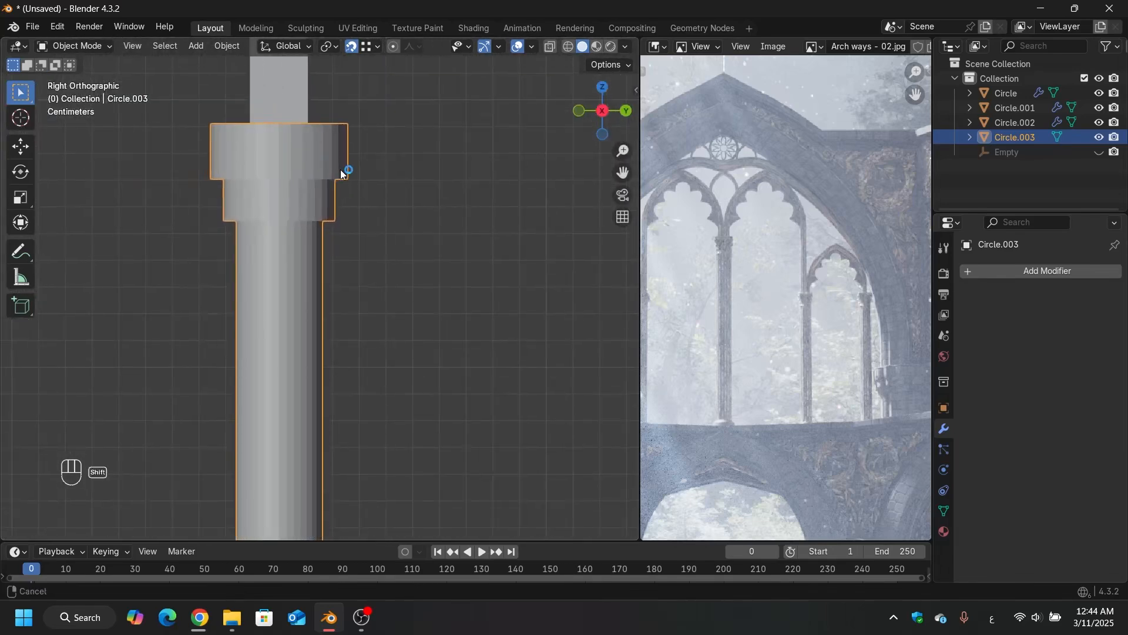
key(Tab)
scroll(369, 195, up, 4)
shift+middle_drag(326, 201, 364, 202)
alt+click(365, 230)
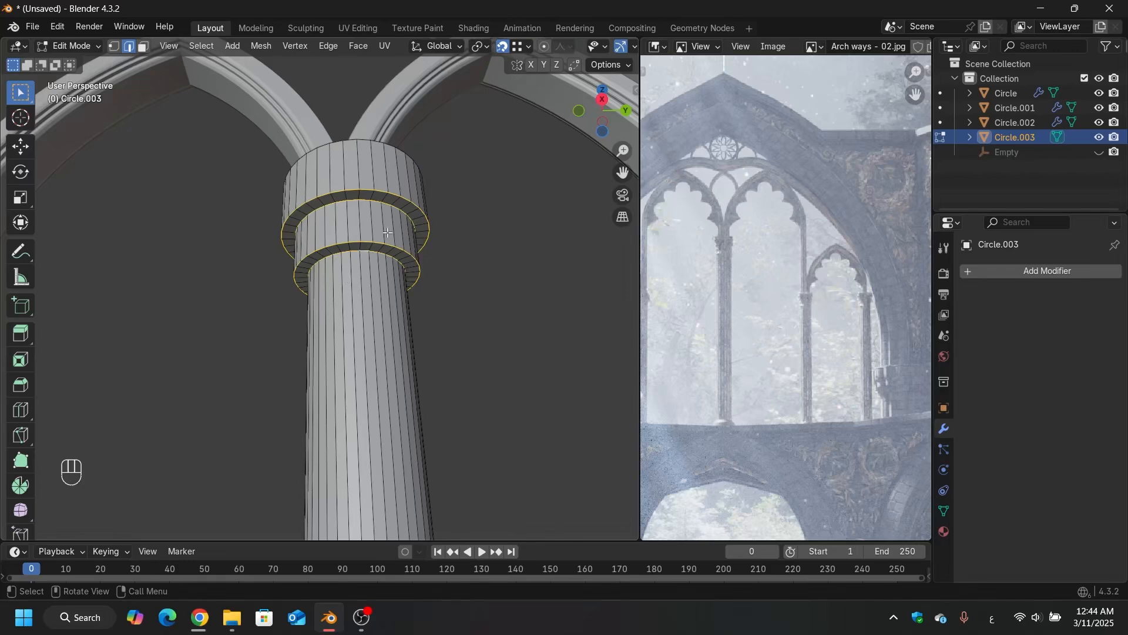
middle_drag(426, 214, 399, 234)
scroll(398, 234, up, 5)
Step: Select the underside face rings of both capital steps and move them up along Z by about 0.0036 m
key(3)
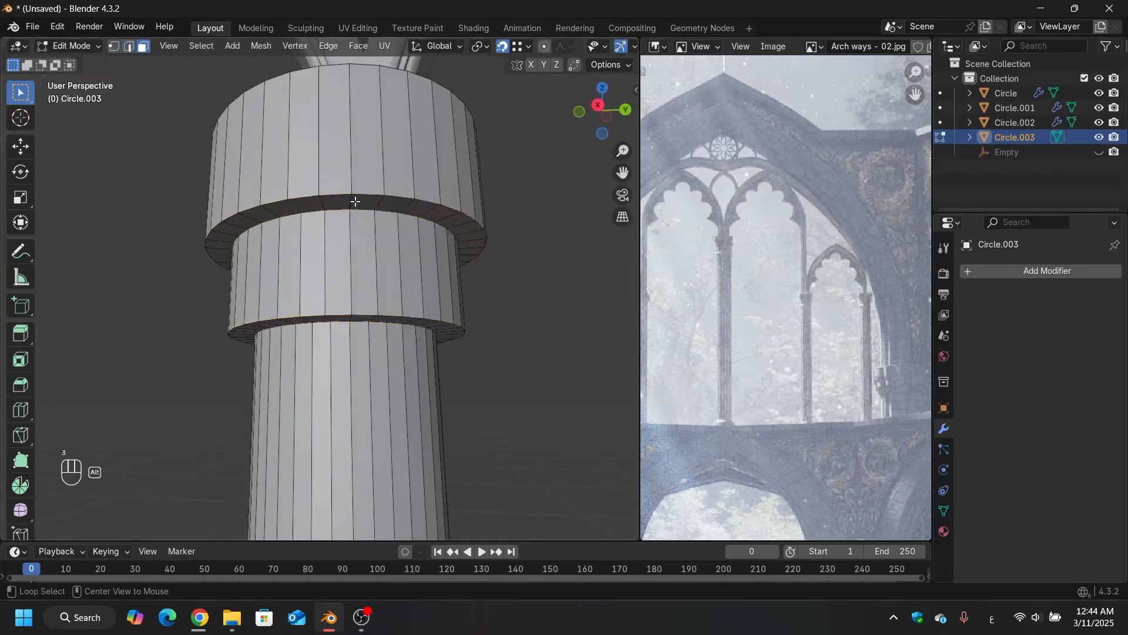
alt+click(354, 203)
scroll(354, 203, down, 2)
middle_drag(366, 282, 374, 264)
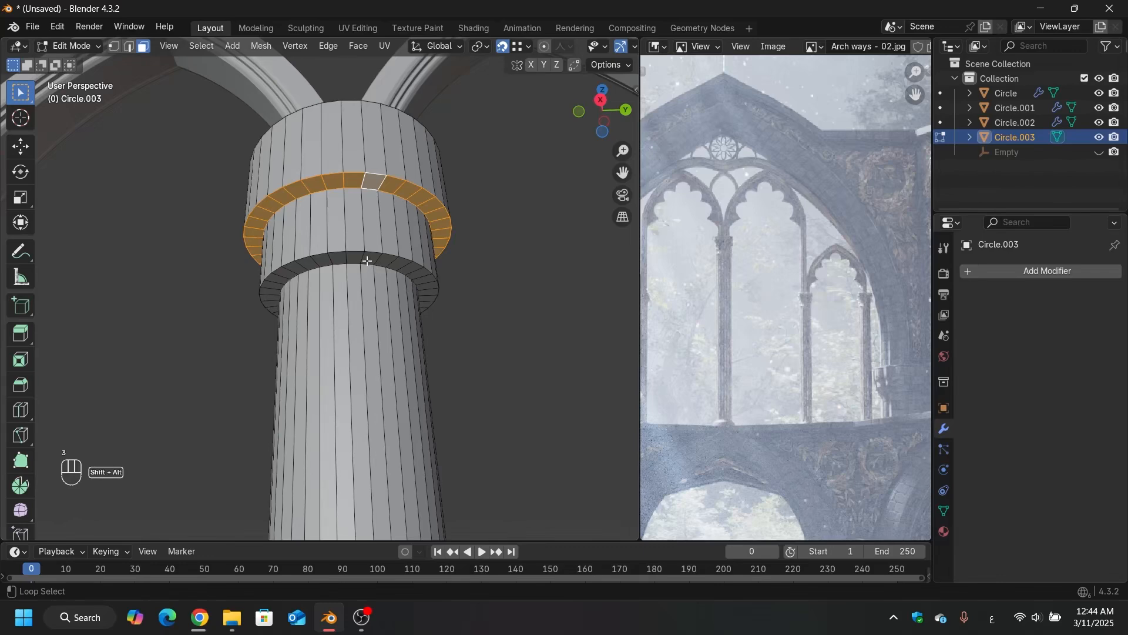
alt+shift+click(368, 261)
scroll(369, 259, down, 2)
key(ctrl+z)
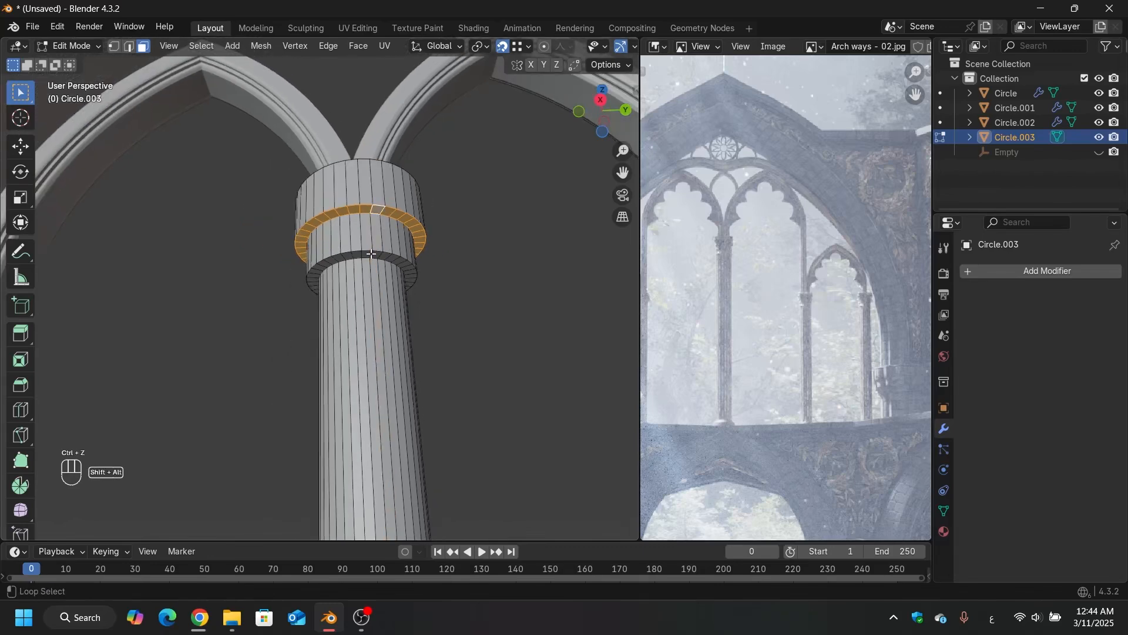
alt+shift+click(371, 254)
scroll(371, 254, down, 3)
middle_drag(371, 255, 376, 319)
scroll(404, 309, down, 3)
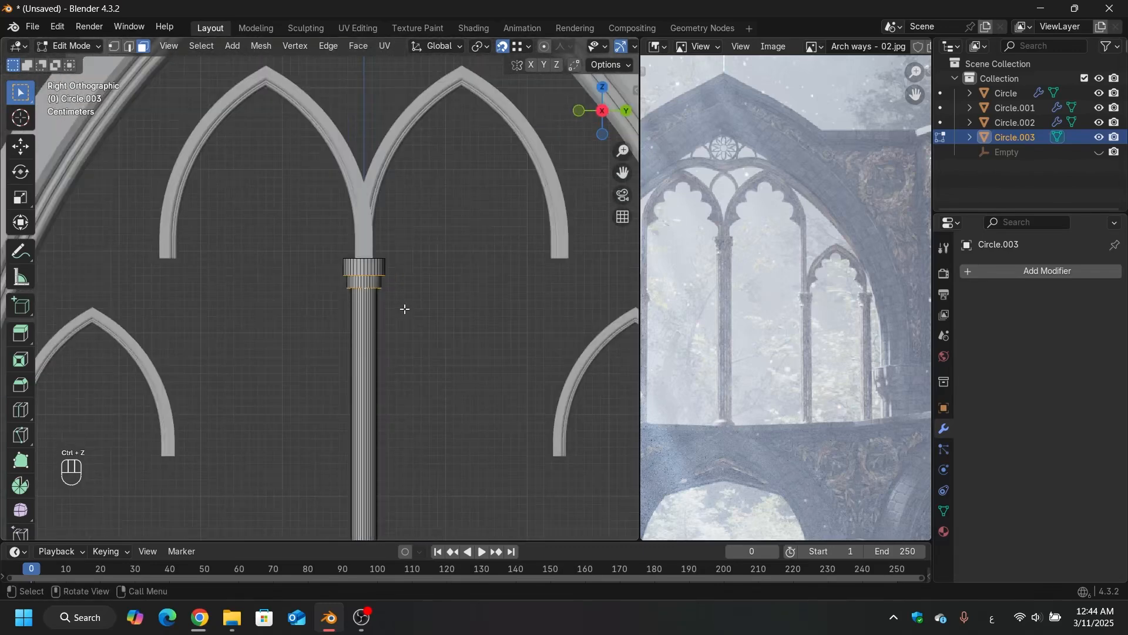
scroll(404, 297, down, 5)
scroll(396, 228, up, 5)
key(g)
key(z)
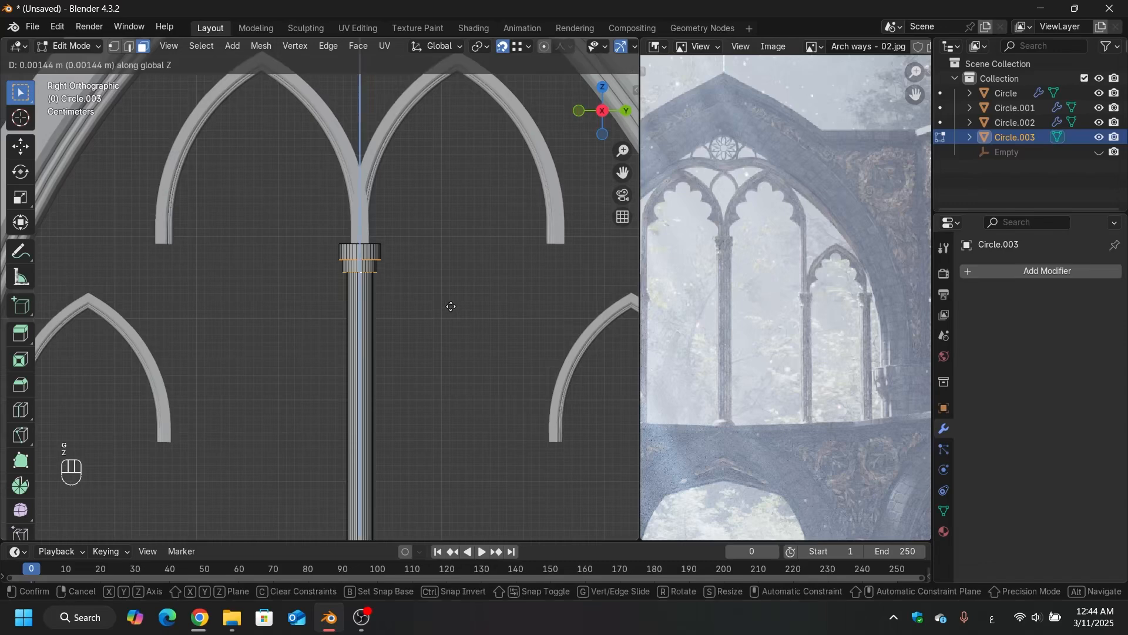
click(451, 306)
scroll(400, 270, down, 2)
middle_drag(400, 273, 397, 227)
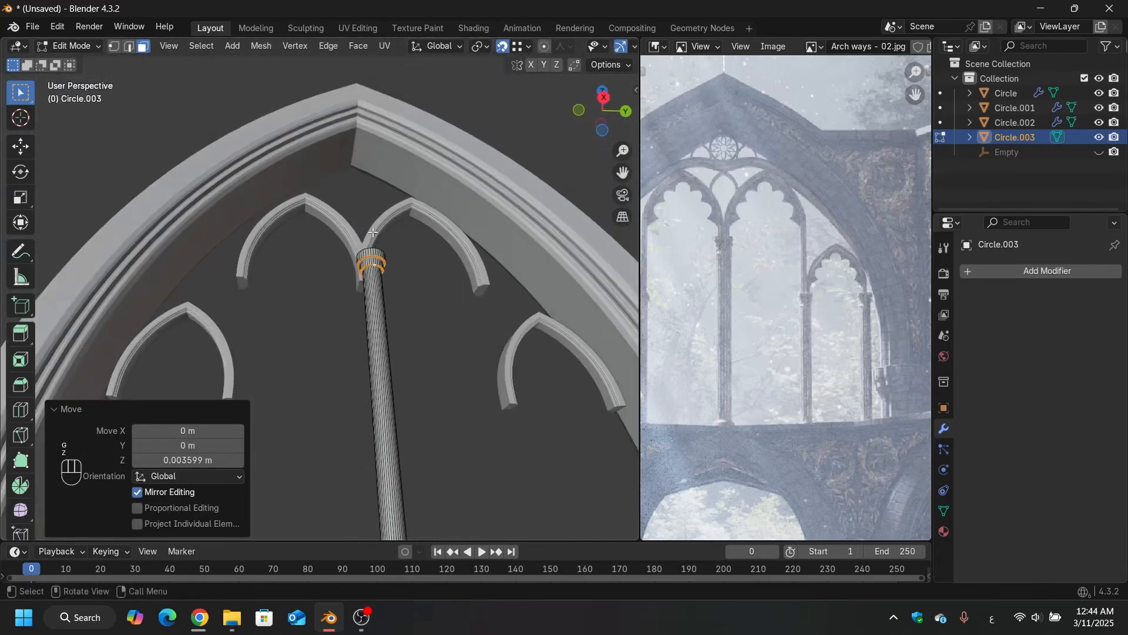
Step: Select the edge loops bordering the capital's two underside rings and bevel them with a width of about 0.0329 m
scroll(389, 259, up, 7)
scroll(399, 294, up, 1)
key(2)
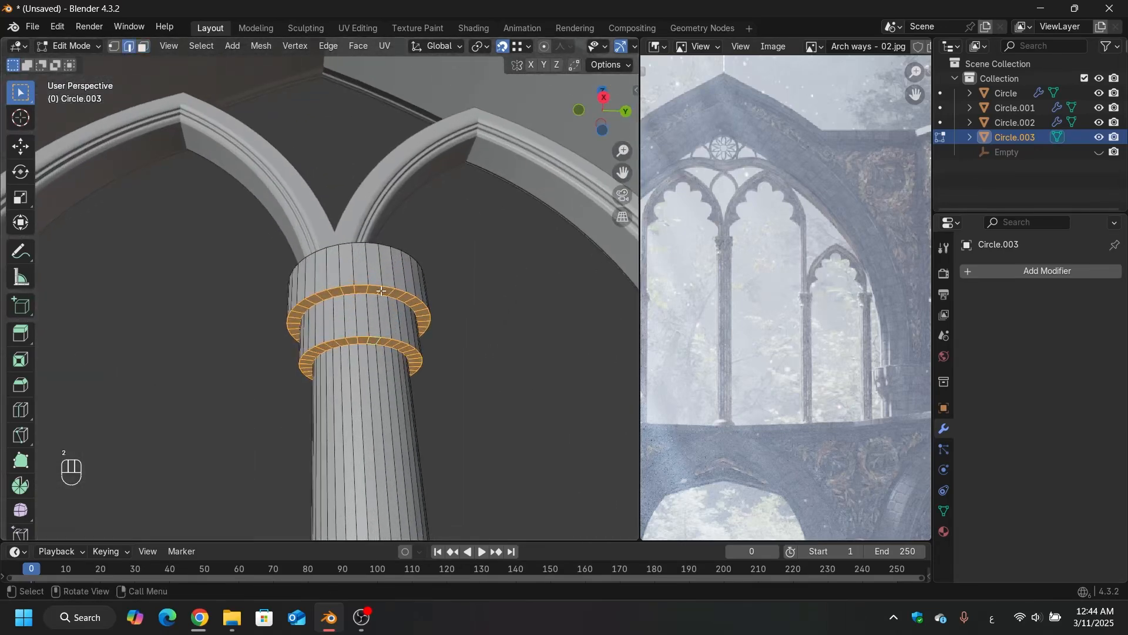
alt+click(372, 283)
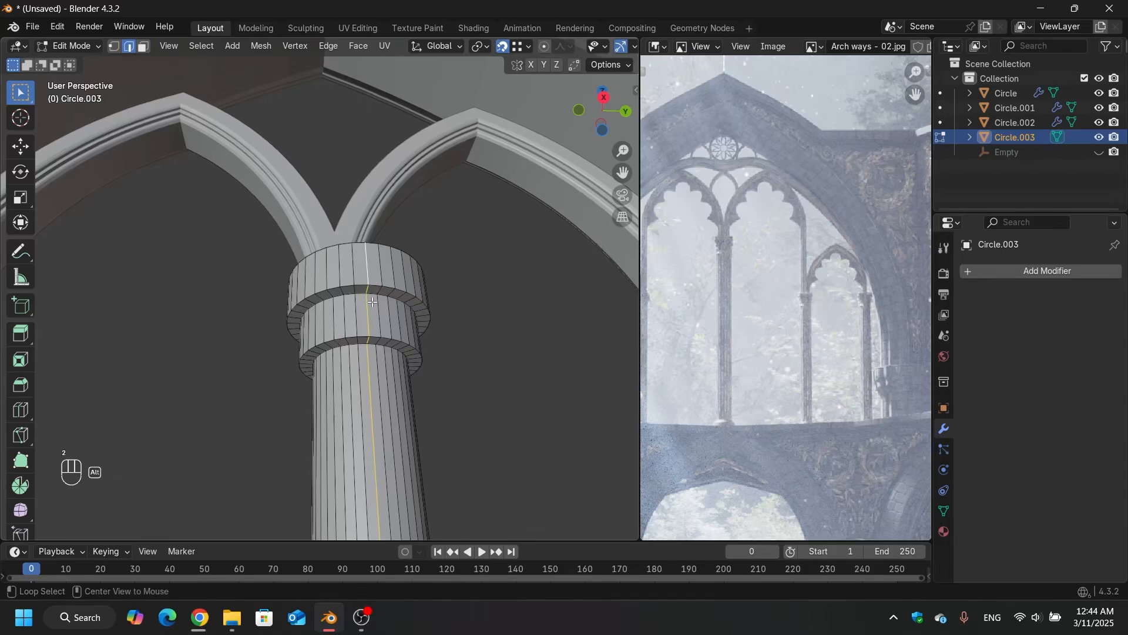
key(ctrl+z)
alt+shift+click(373, 337)
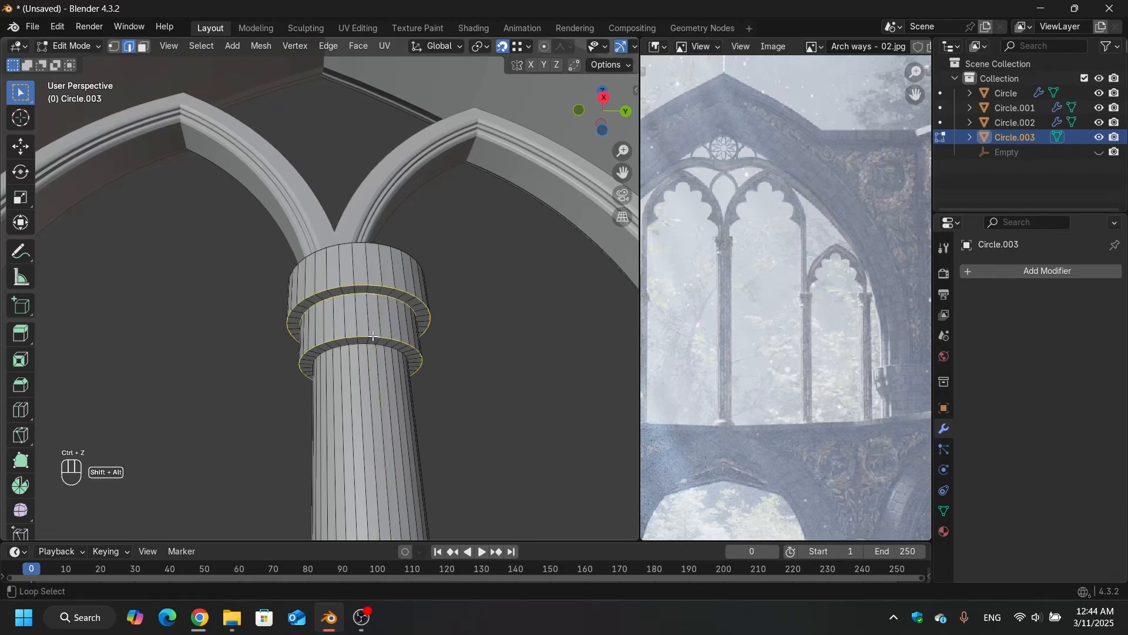
alt+shift+click(373, 346)
scroll(401, 320, down, 2)
middle_drag(402, 322, 355, 320)
middle_drag(355, 320, 426, 290)
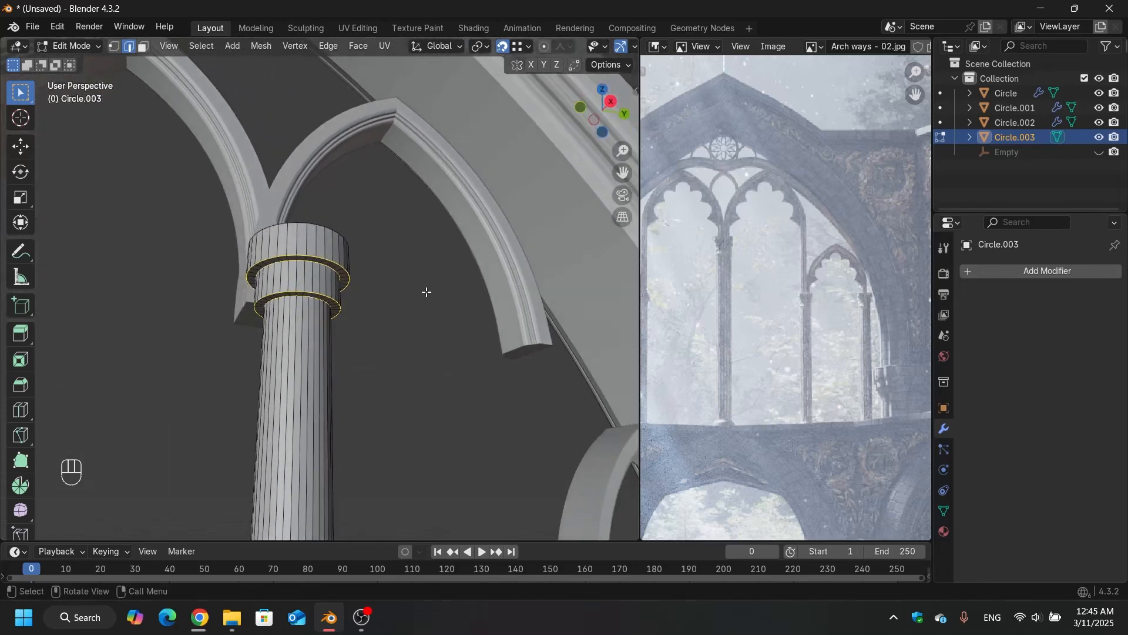
key(ctrl+b)
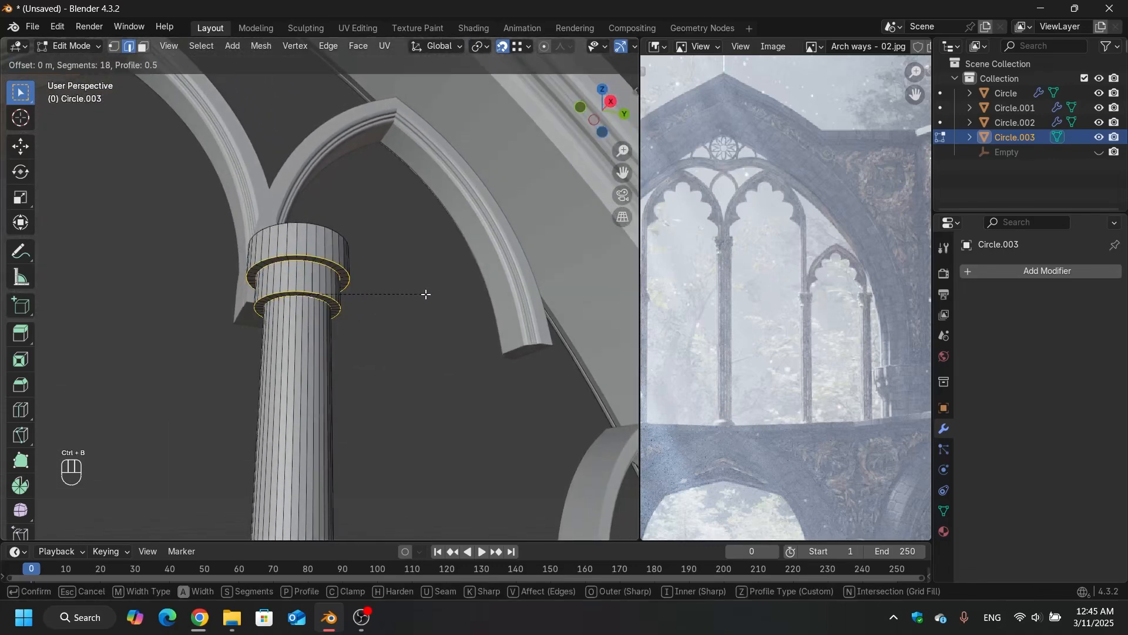
click(429, 295)
scroll(365, 247, up, 5)
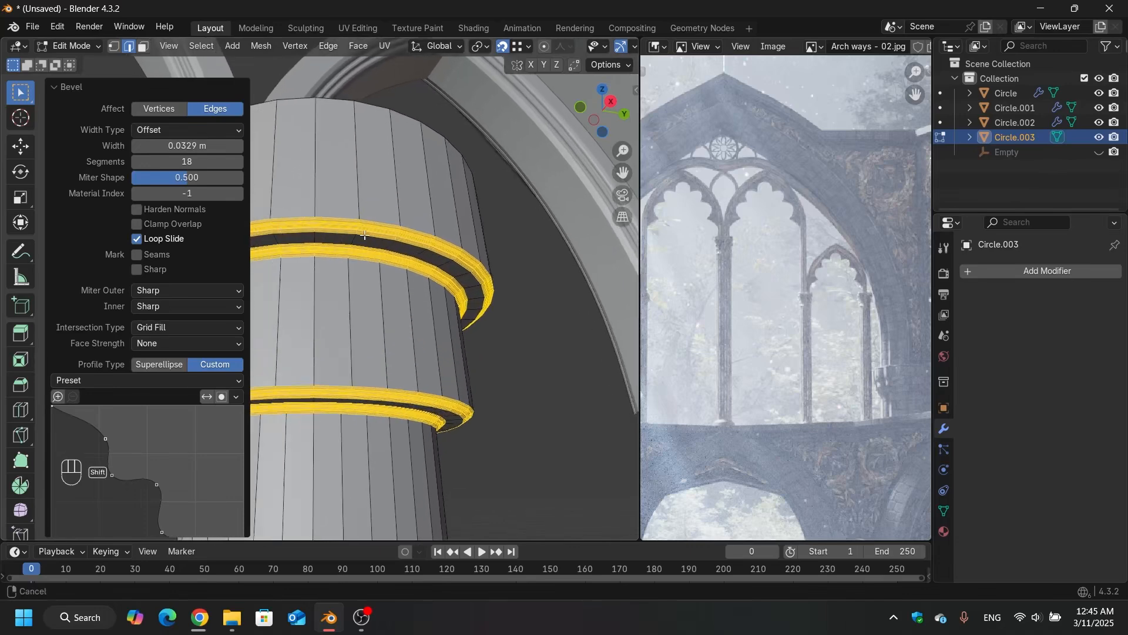
scroll(365, 236, up, 5)
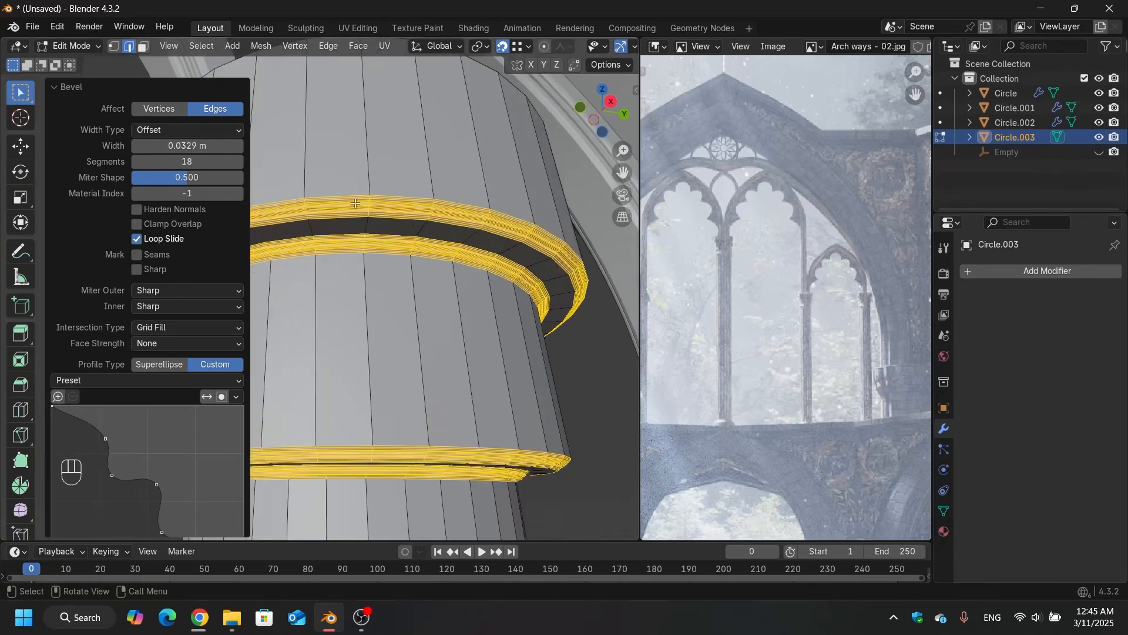
Step: Change the capital bevel to a Superellipse profile with 3 segments
drag(187, 161, 157, 161)
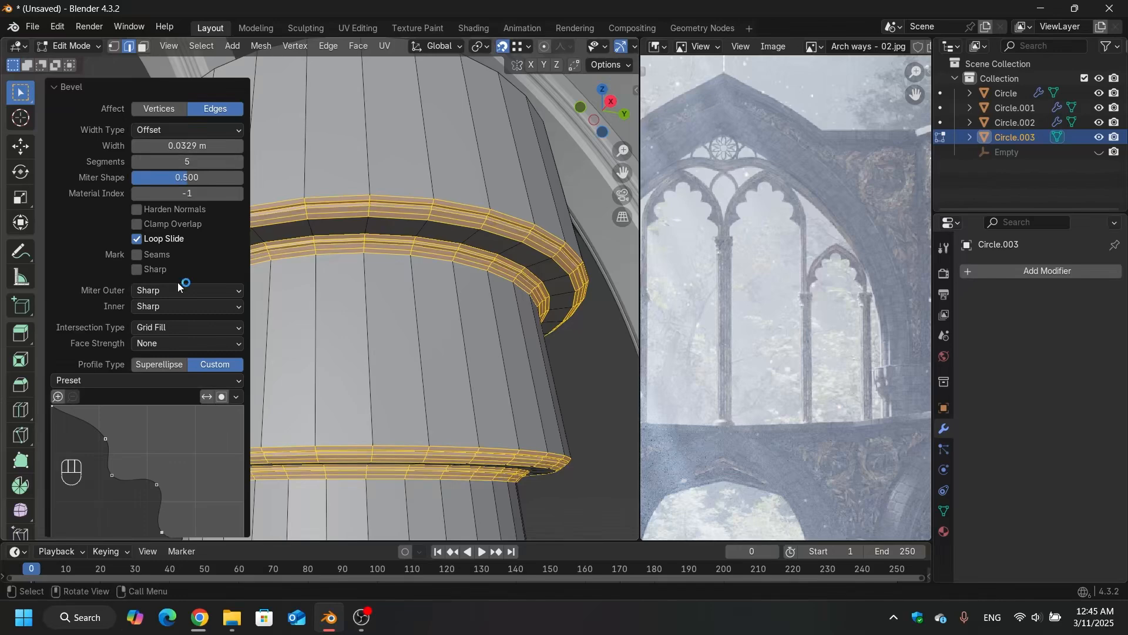
click(160, 364)
scroll(411, 225, down, 2)
middle_drag(439, 205, 463, 228)
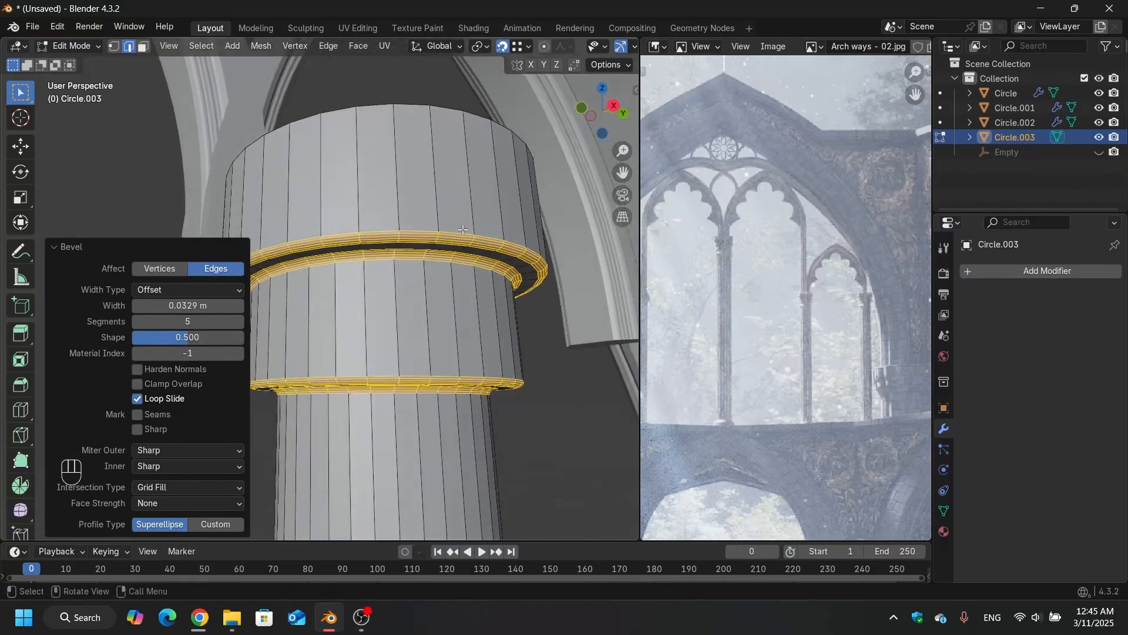
scroll(510, 306, up, 2)
scroll(514, 211, up, 2)
scroll(512, 212, down, 4)
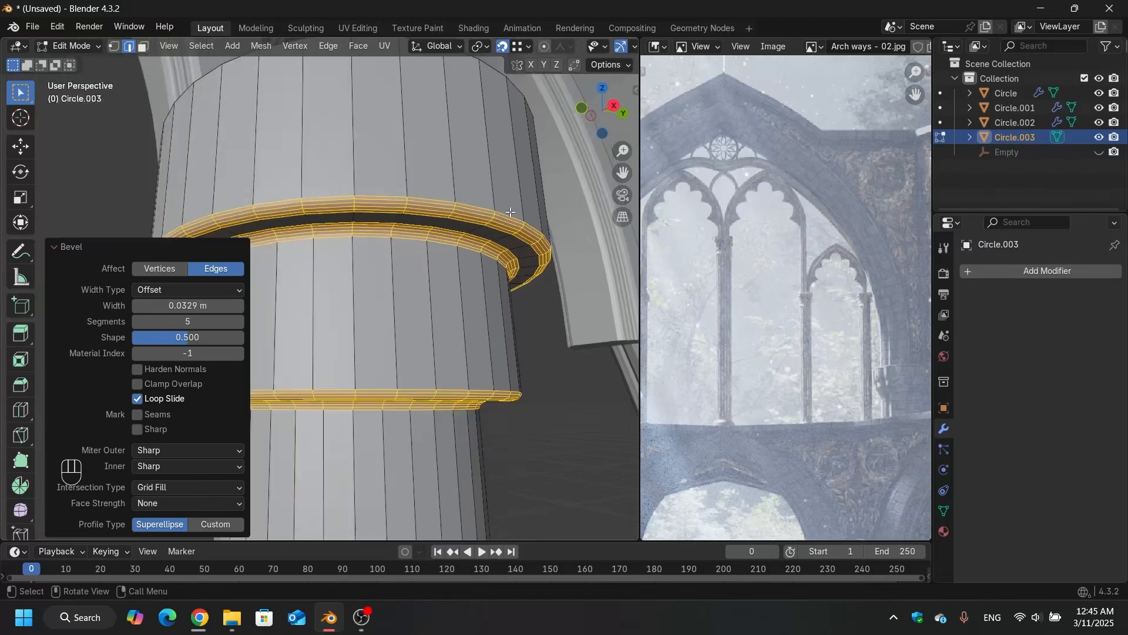
scroll(510, 212, up, 1)
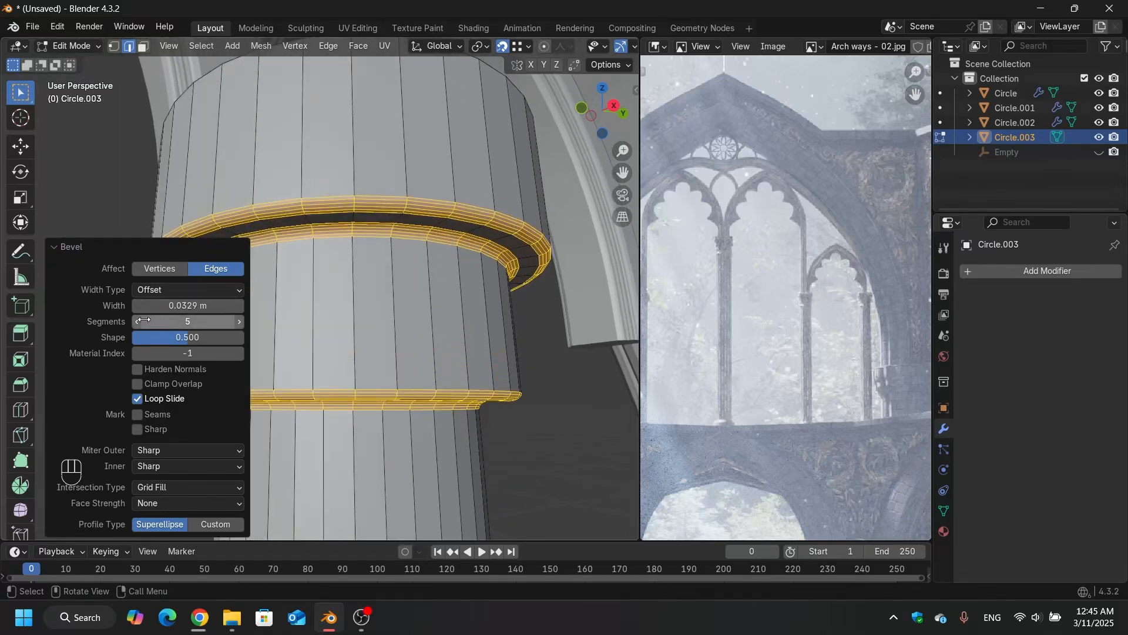
click(138, 322)
click(137, 321)
click(138, 322)
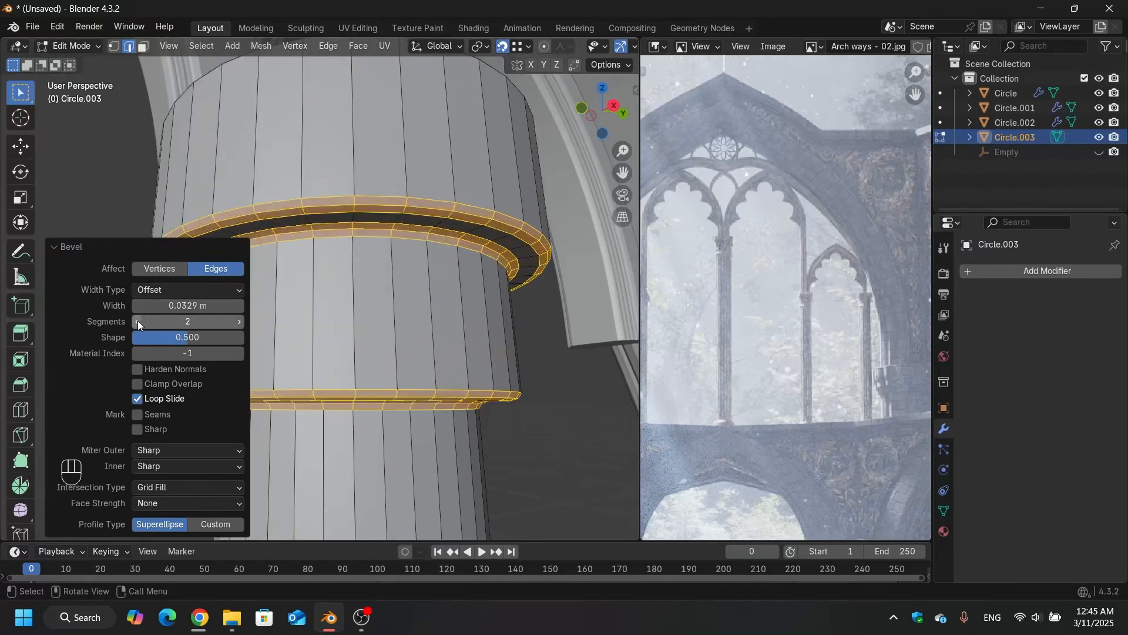
click(239, 322)
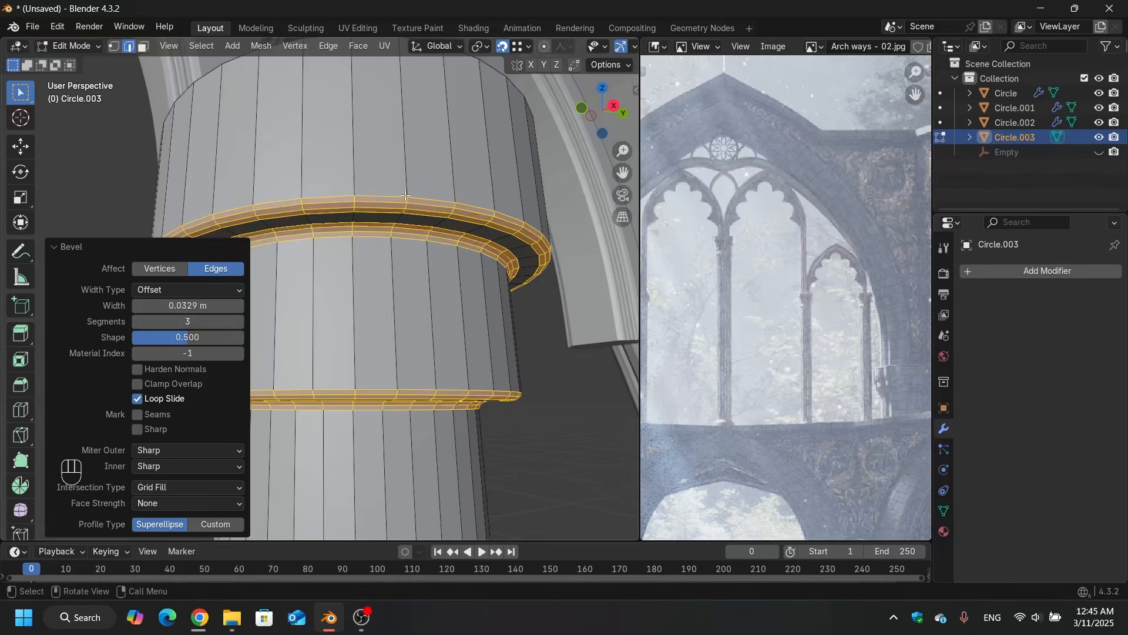
Step: In face selection mode, select the full ring of long faces around the column's shaft
scroll(425, 182, down, 3)
scroll(425, 181, down, 5)
middle_drag(425, 182, 453, 281)
scroll(389, 235, down, 3)
scroll(393, 227, up, 2)
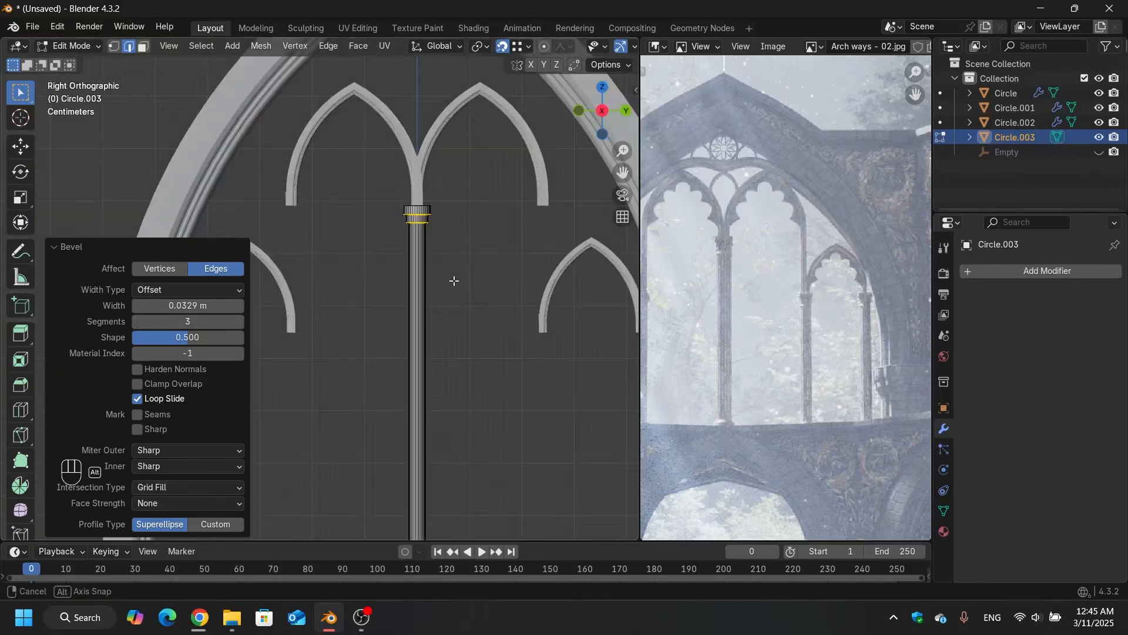
scroll(453, 282, up, 2)
scroll(450, 282, up, 6)
scroll(419, 228, down, 3)
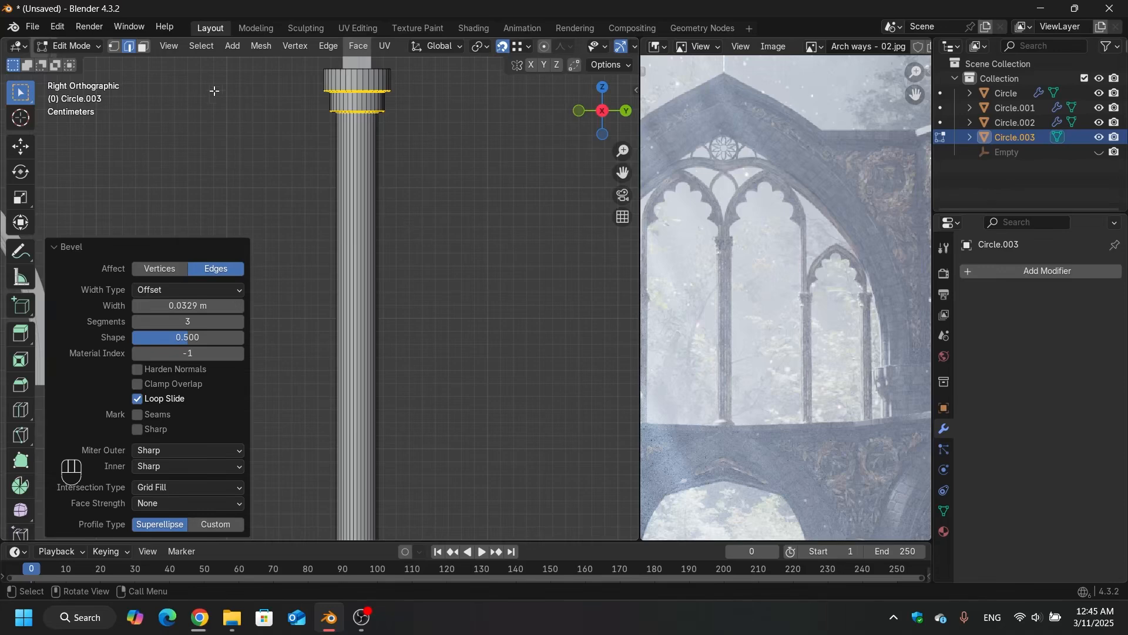
click(143, 47)
alt+click(384, 253)
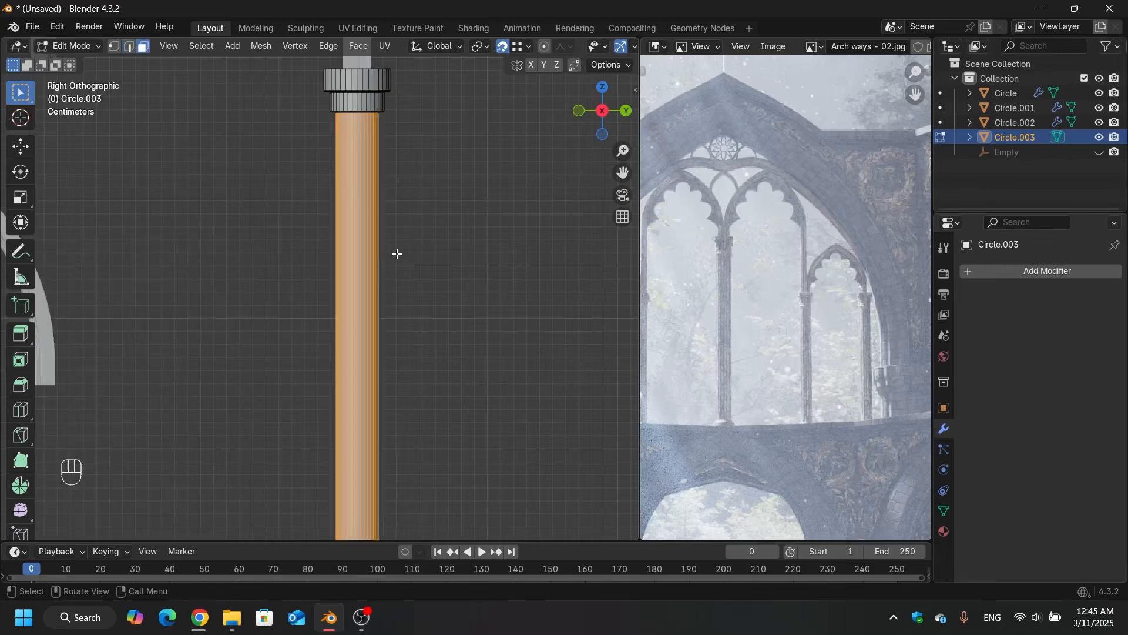
middle_drag(395, 252, 395, 282)
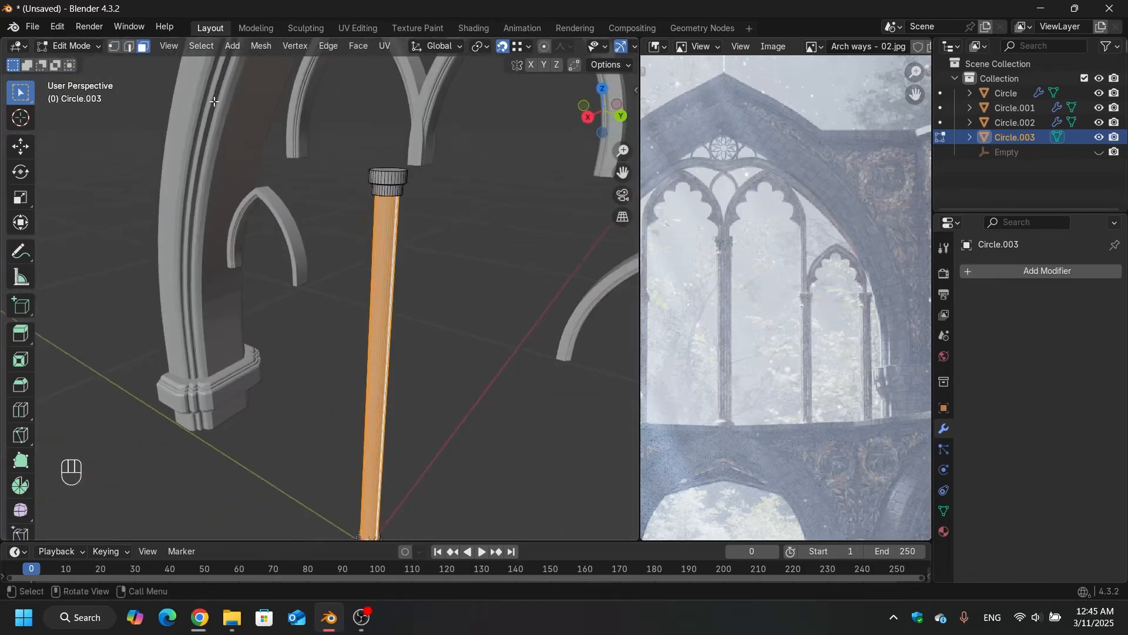
Step: Thin the shaft face selection with Checker Deselect, using 2 deselected and 1 selected
click(196, 47)
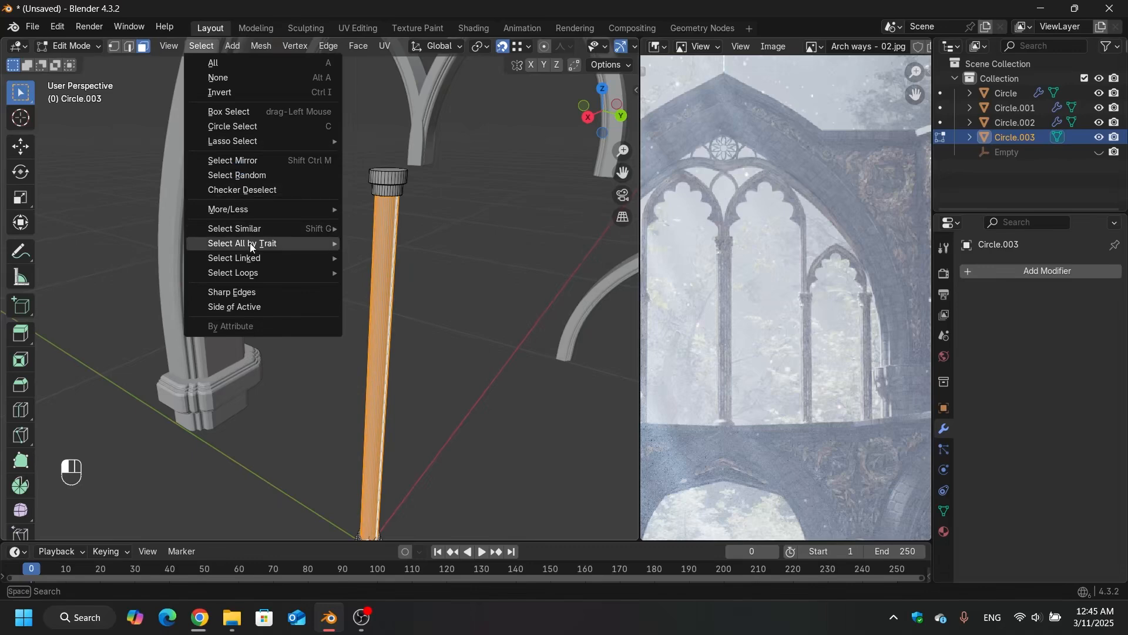
click(259, 191)
scroll(354, 236, up, 5)
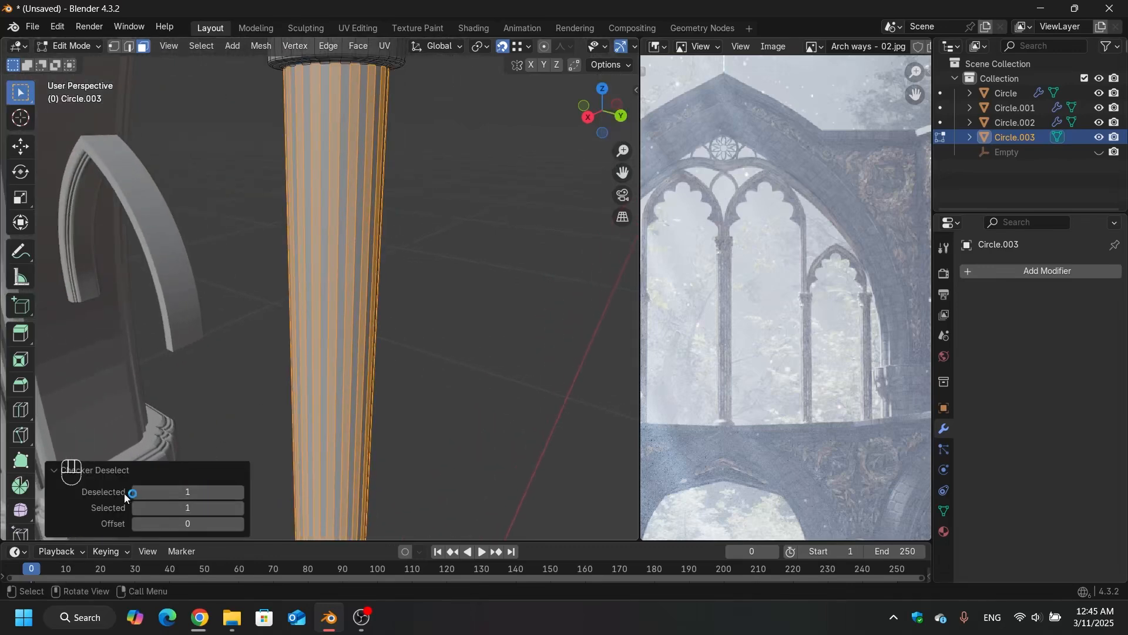
click(240, 492)
middle_drag(367, 243, 327, 183)
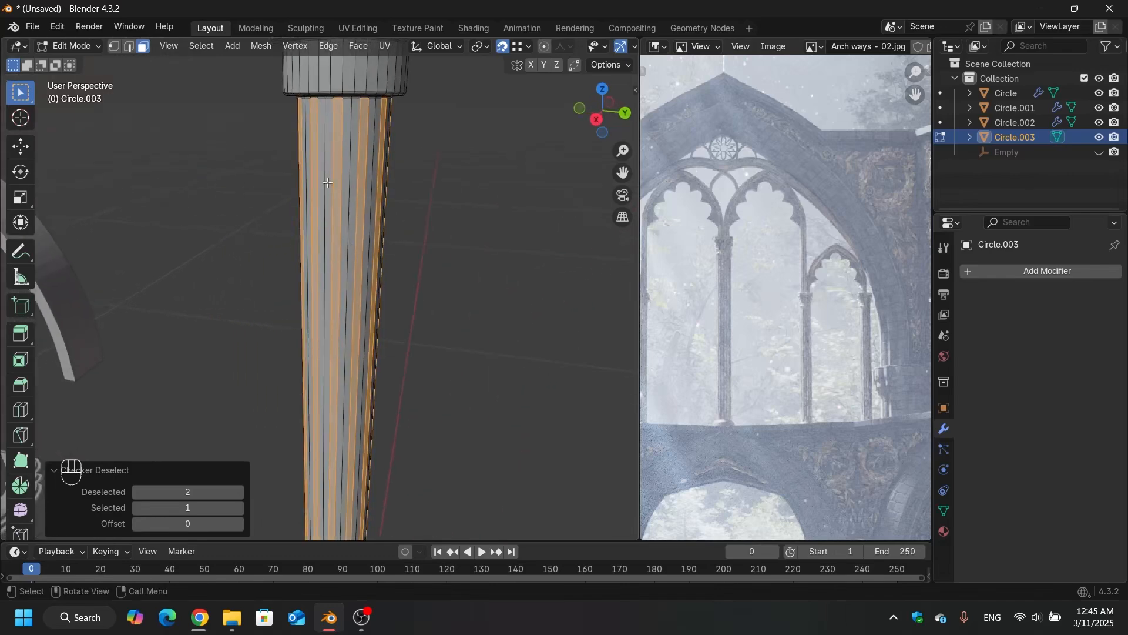
scroll(364, 97, up, 2)
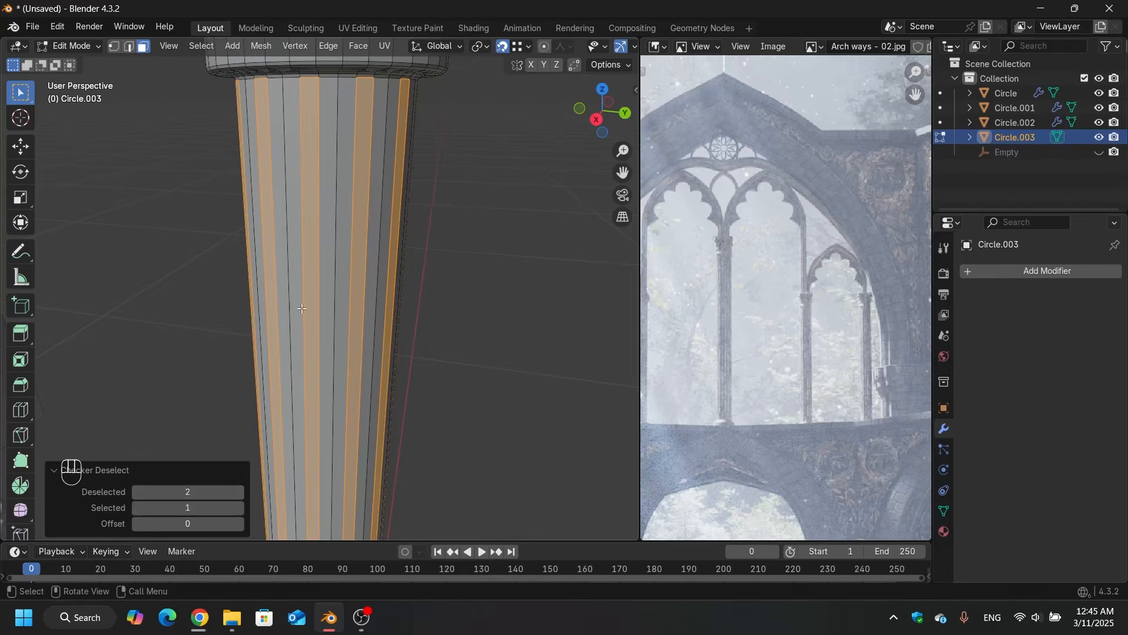
Step: Extrude the selected shaft faces inward along their normals by -0.0416 m, return to Object Mode and add a level 1 Subdivision modifier
scroll(338, 213, down, 4)
middle_drag(337, 213, 335, 165)
scroll(321, 204, up, 1)
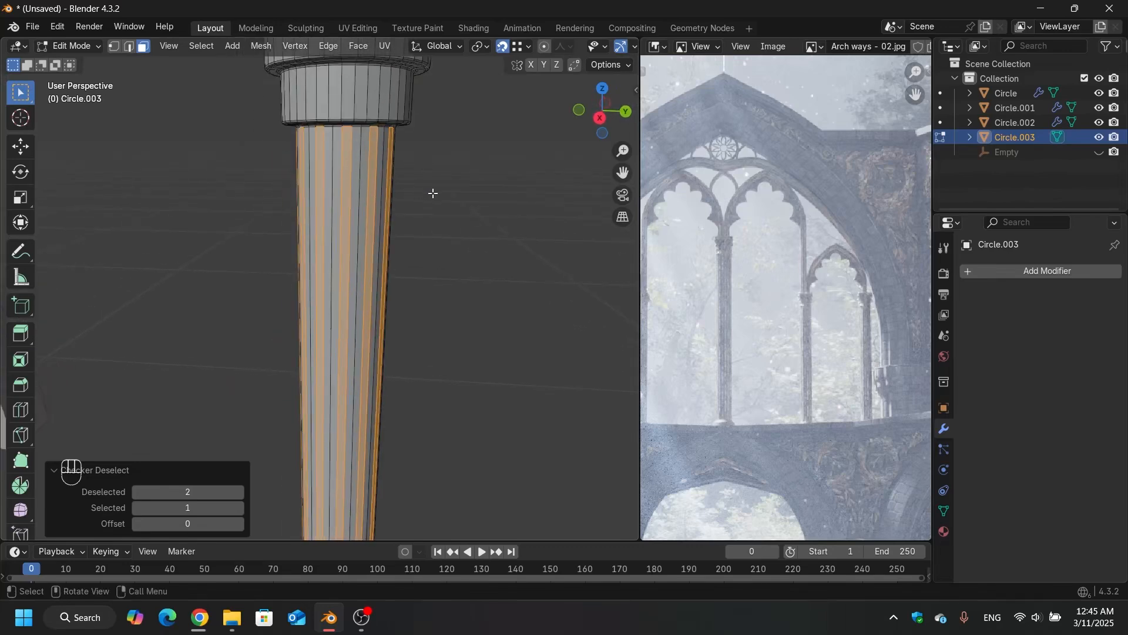
key(alt+e)
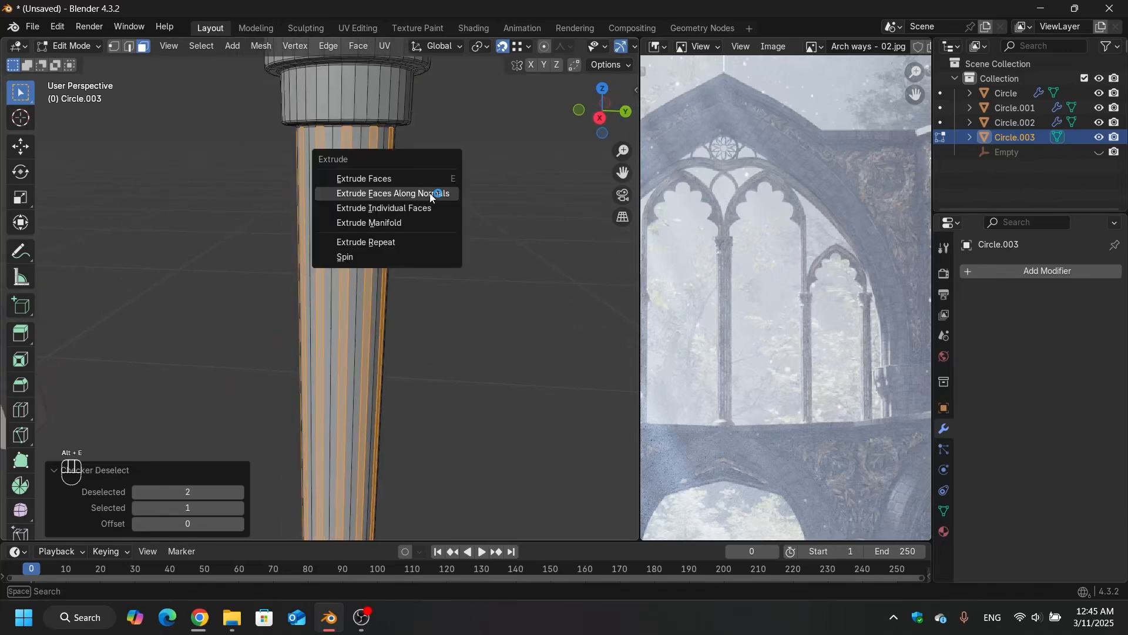
click(429, 193)
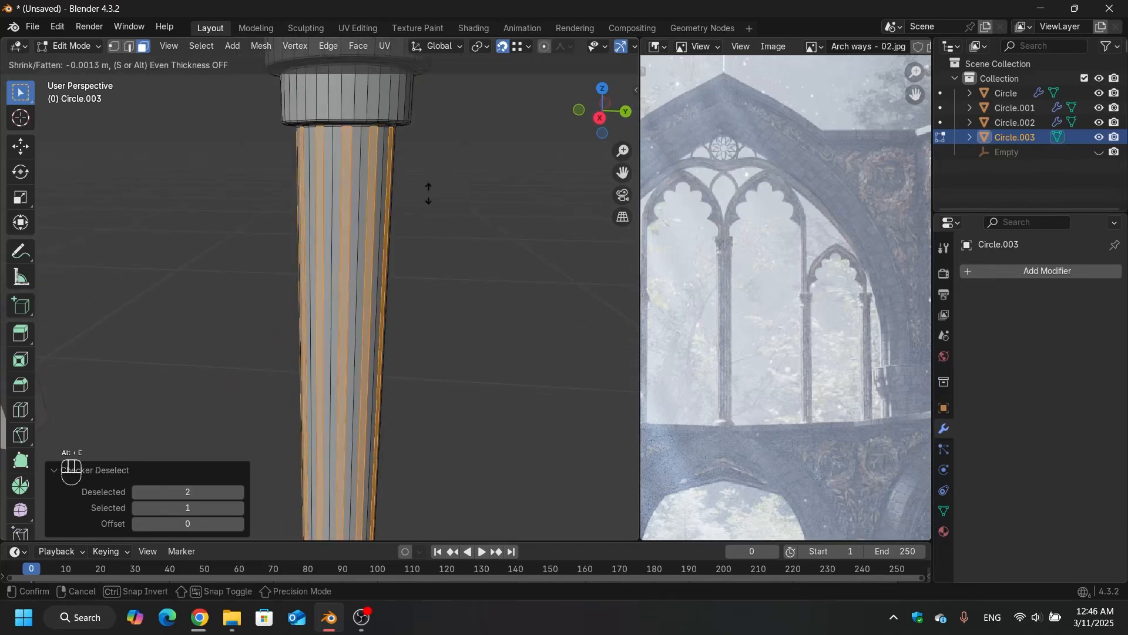
click(423, 227)
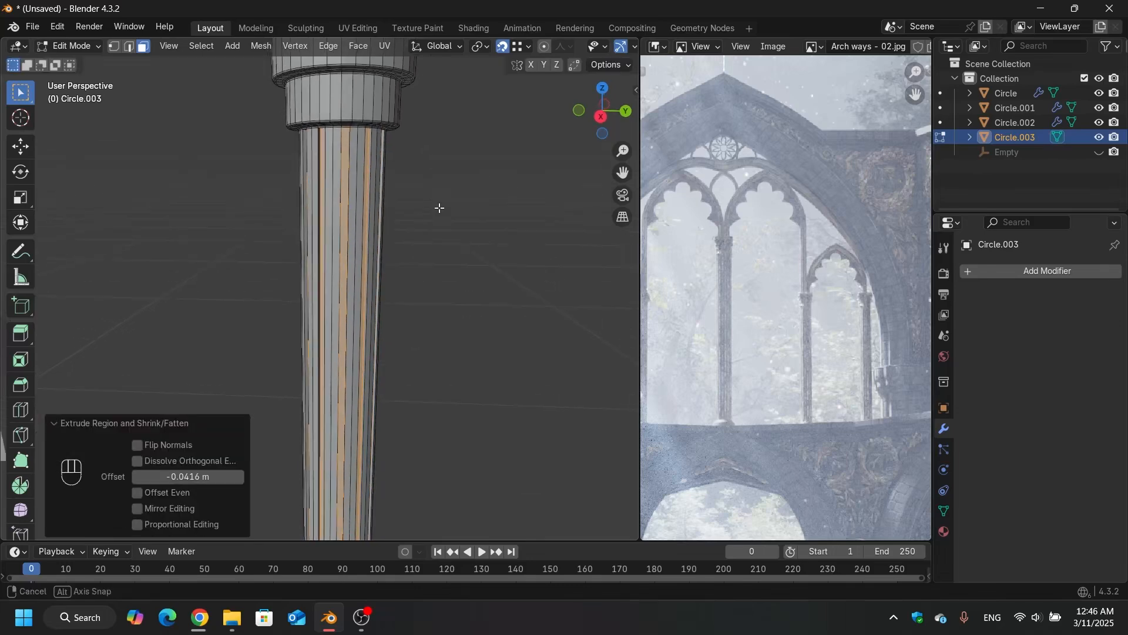
key(Tab)
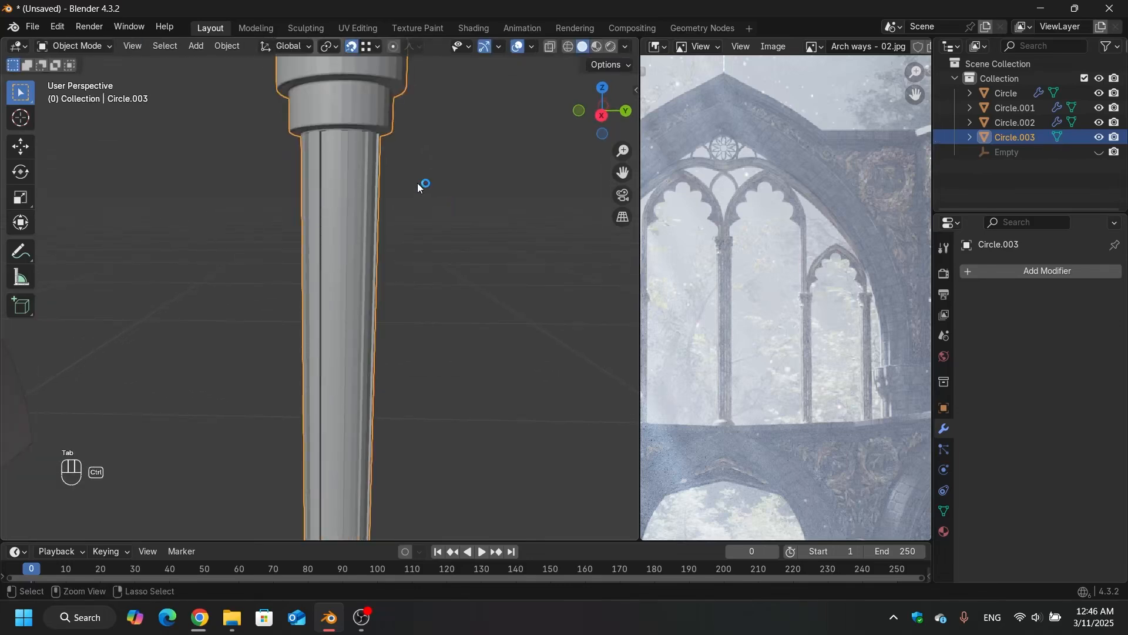
key(ctrl+1)
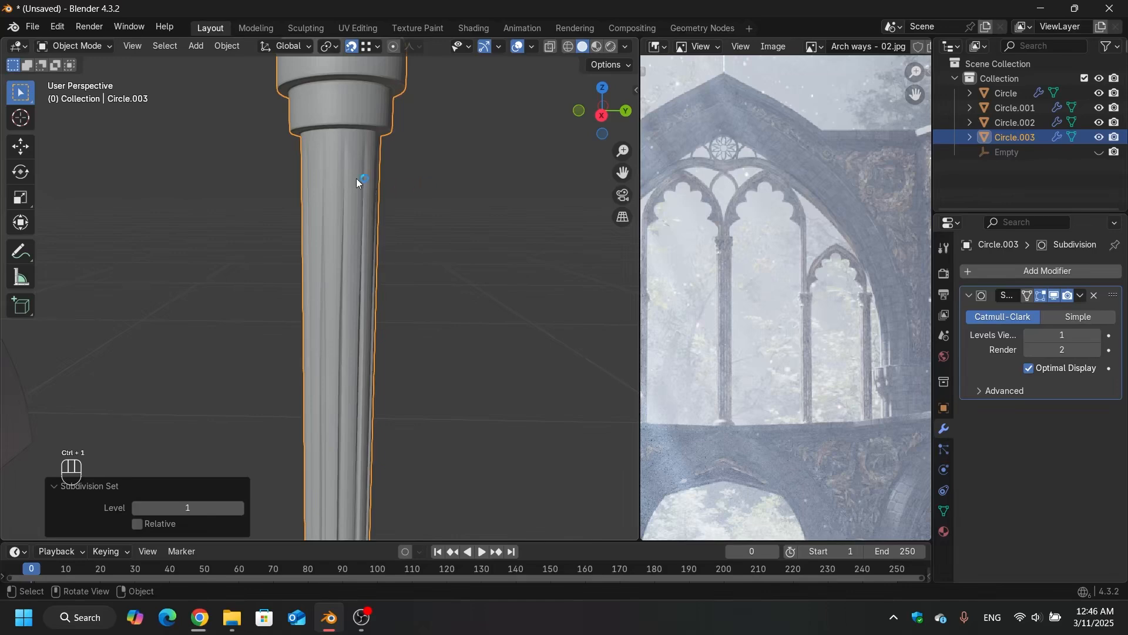
Step: Check the shaft's fluting near the capital, then undo the column's Subdivision modifier and the inward extrusion of the shaft faces
scroll(353, 176, up, 5)
scroll(341, 117, down, 4)
scroll(353, 136, down, 6)
scroll(356, 273, up, 4)
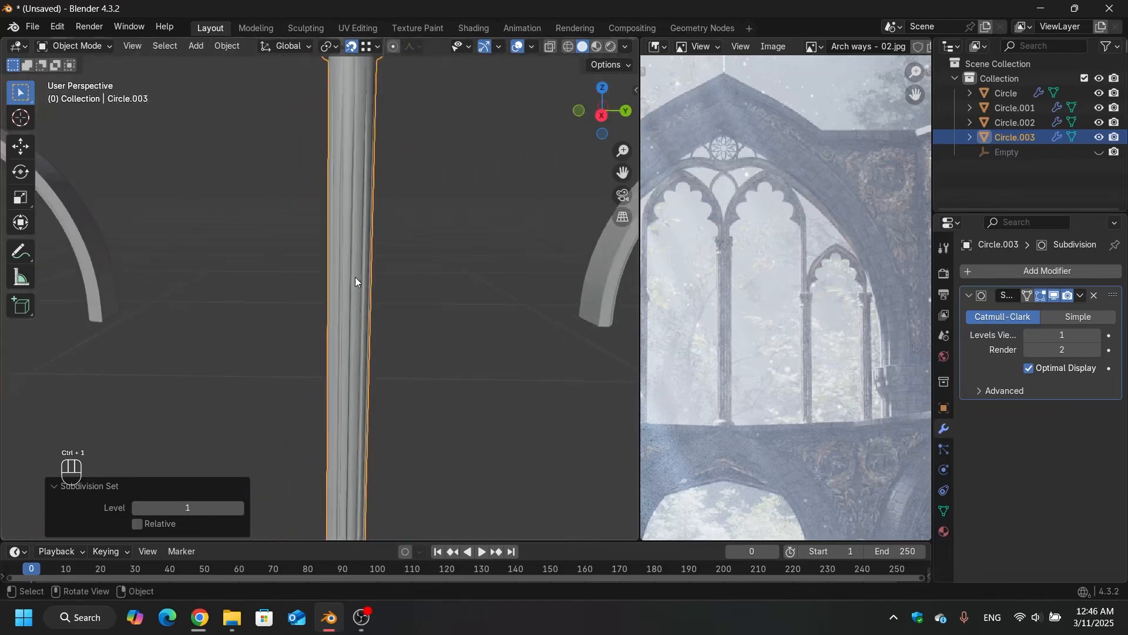
shift+middle_drag(375, 120, 396, 261)
scroll(387, 235, up, 2)
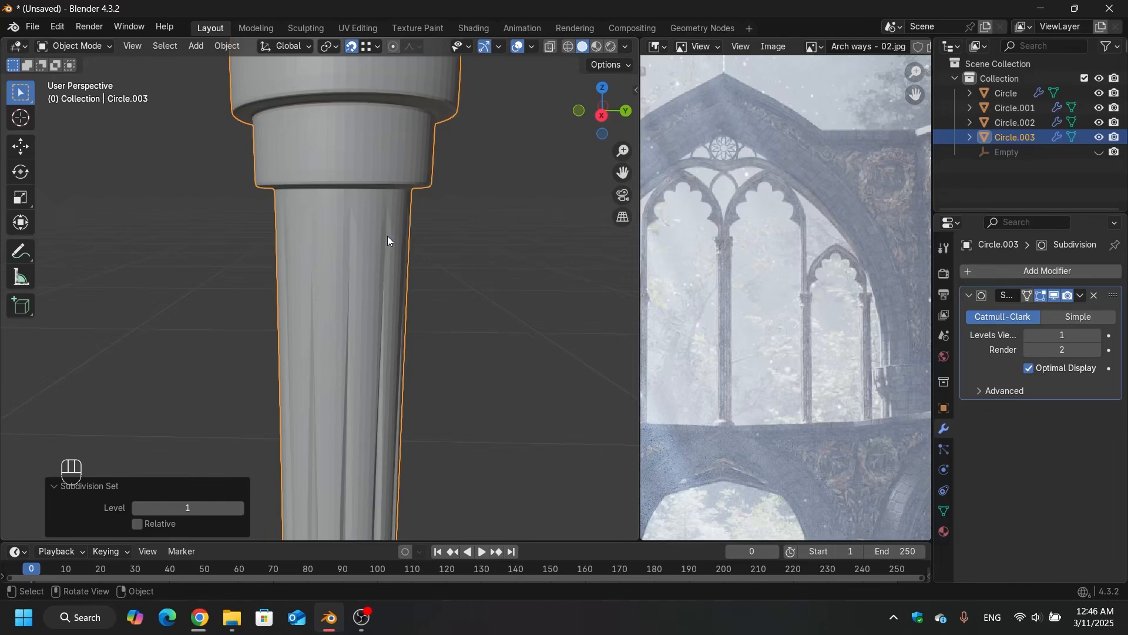
key(Tab)
scroll(374, 195, down, 1)
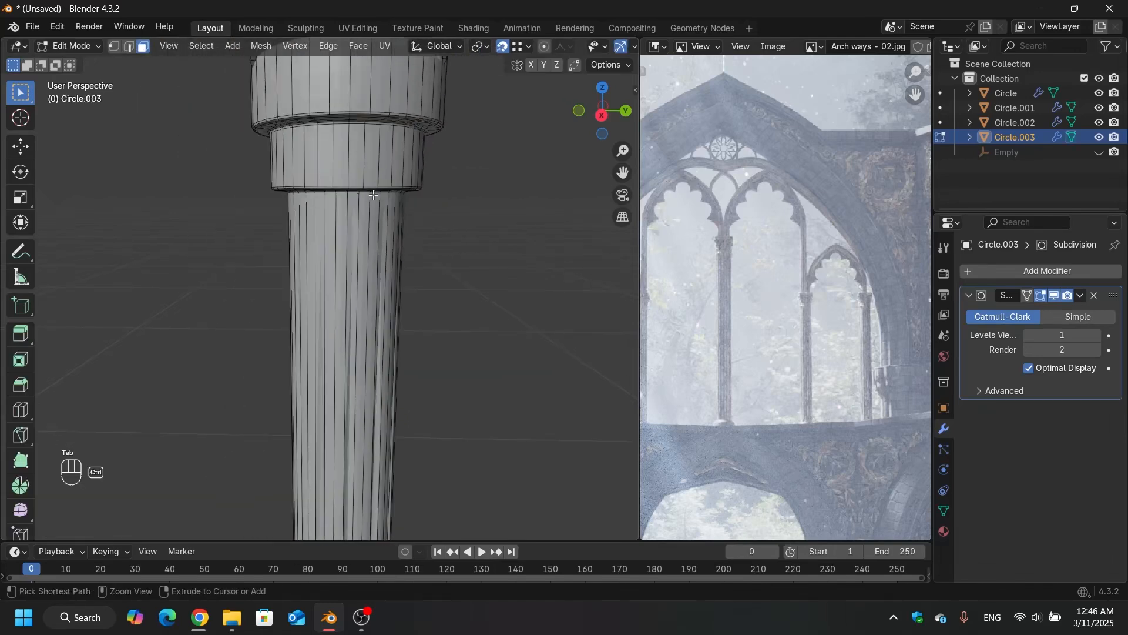
key(ctrl+z)
key(ctrl+z)
key(ctrl+z)
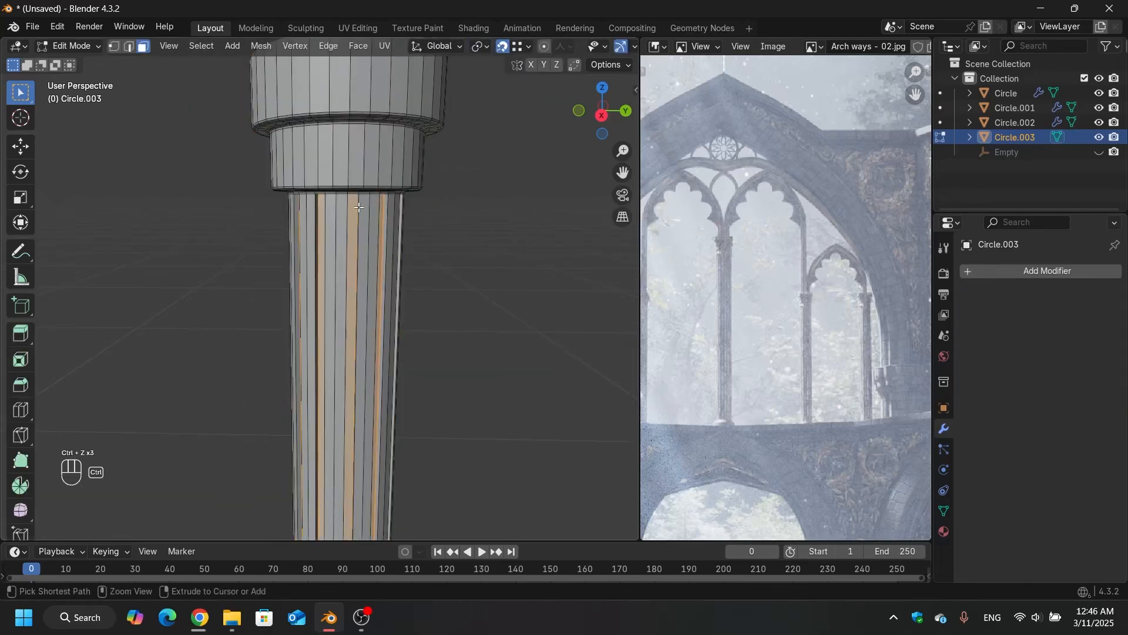
key(ctrl+z)
Step: Add two horizontal loop cuts around the column's shaft and scale them apart by 2.972 along Z
key(ctrl+r)
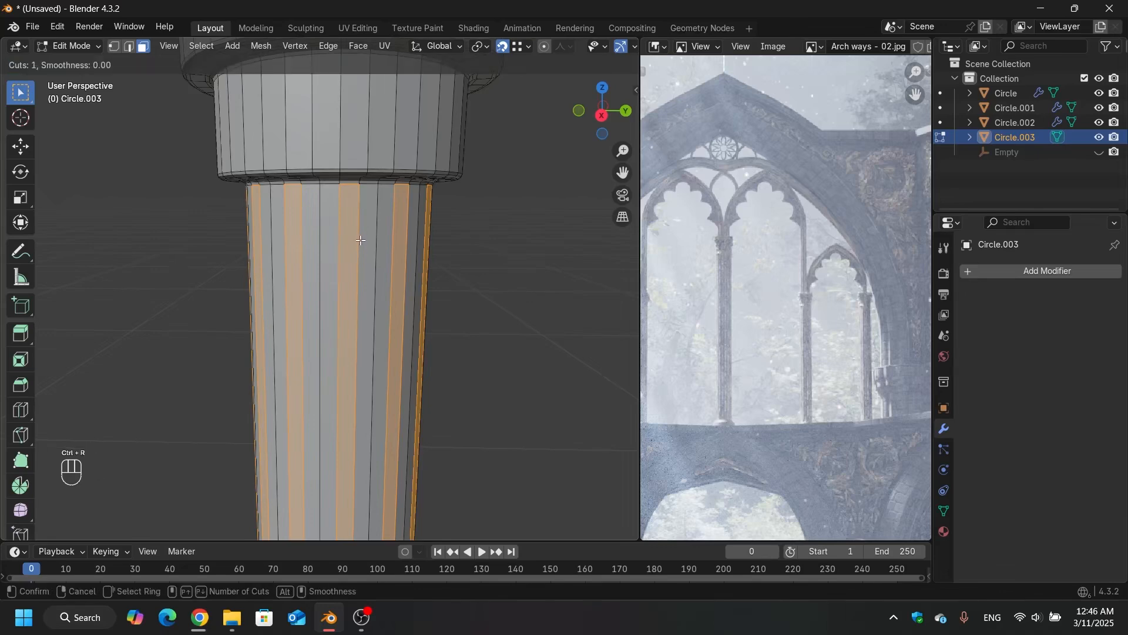
key(Escape)
scroll(371, 235, down, 6)
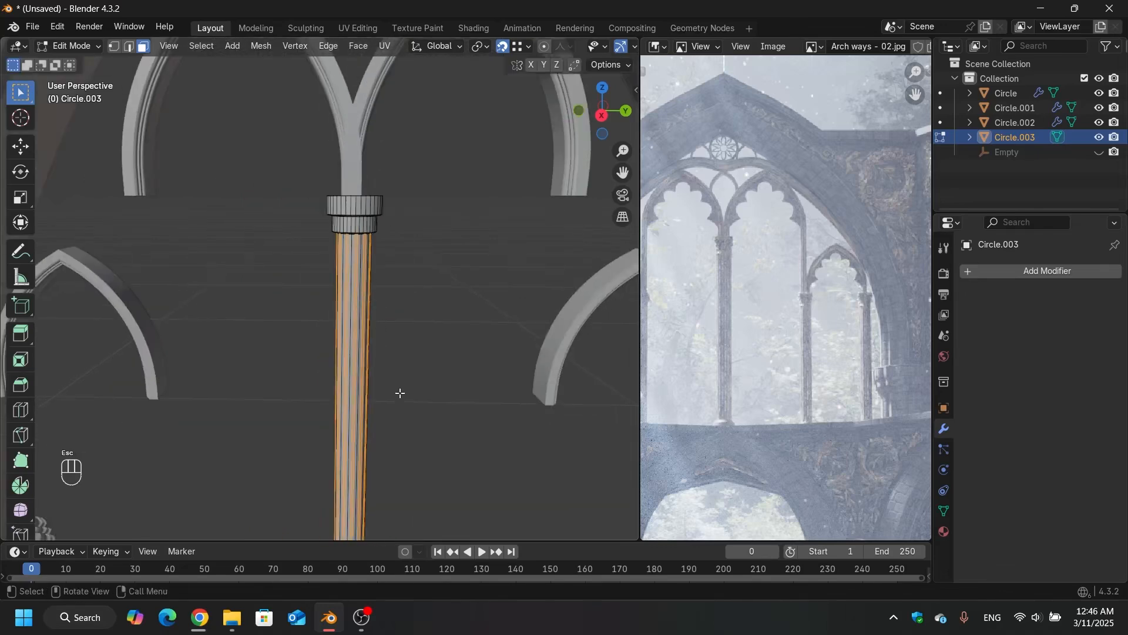
key(ctrl+r)
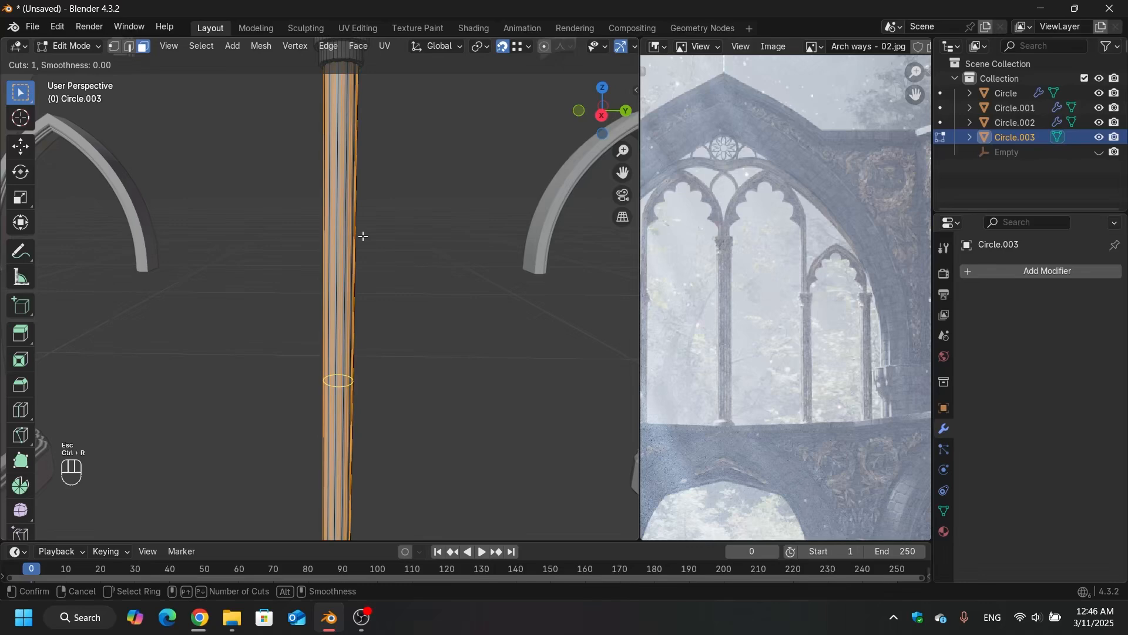
click(344, 321)
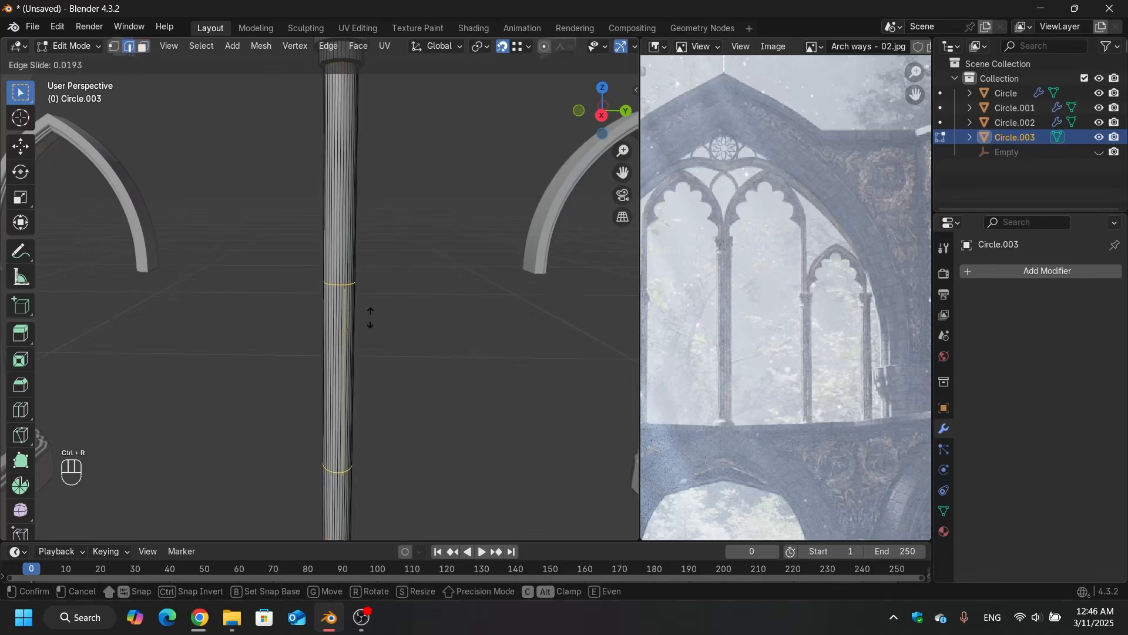
key(Escape)
key(s)
key(z)
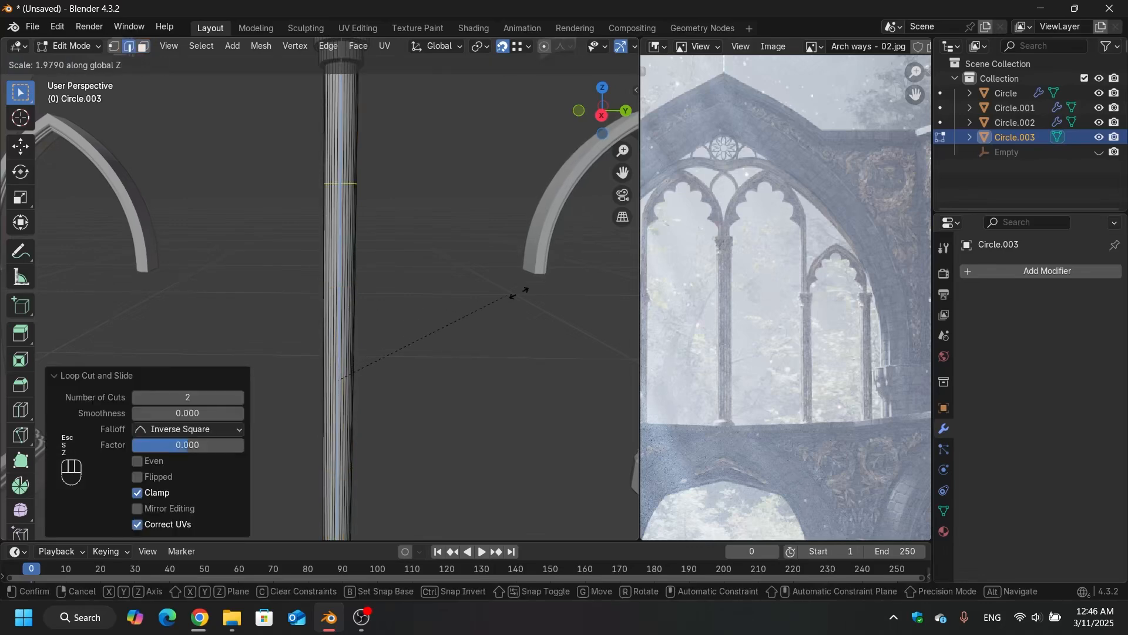
click(600, 272)
Step: Select the ring of long shaft faces between the new loops and thin it with Checker Deselect, 2 deselected and 1 selected
scroll(400, 164, down, 4)
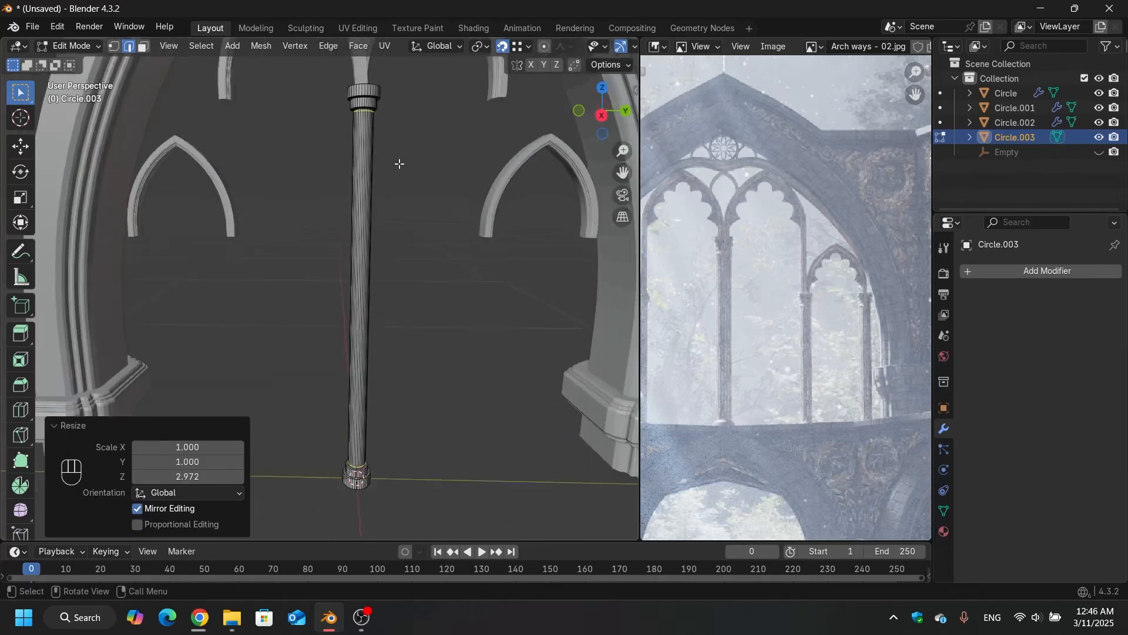
scroll(399, 163, up, 3)
middle_drag(399, 163, 395, 155)
scroll(395, 155, up, 2)
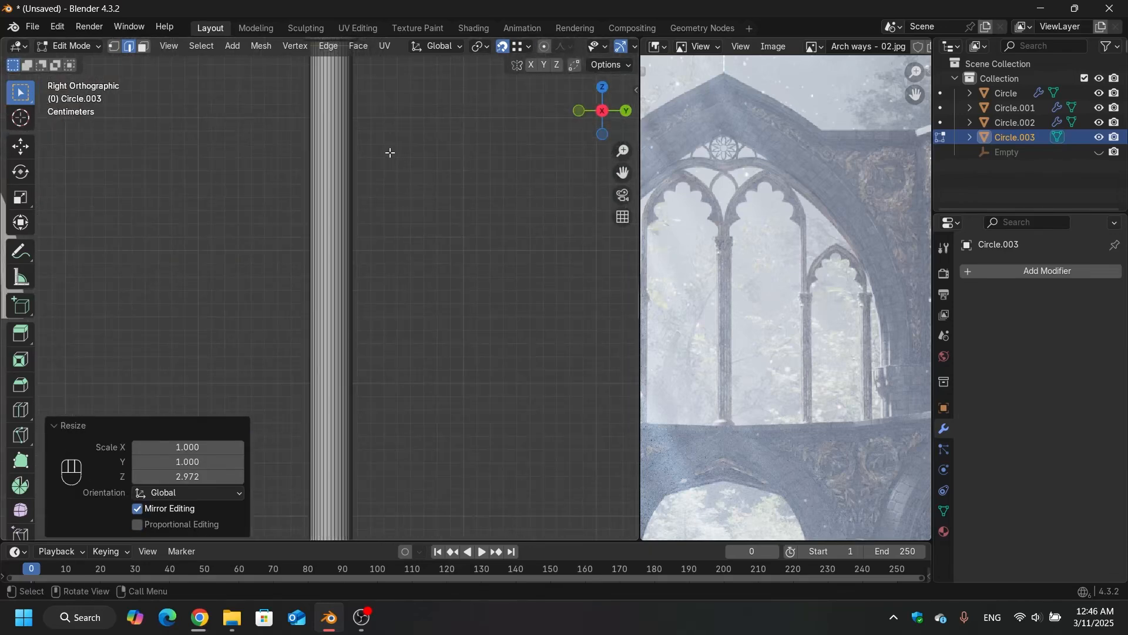
key(3)
alt+click(351, 161)
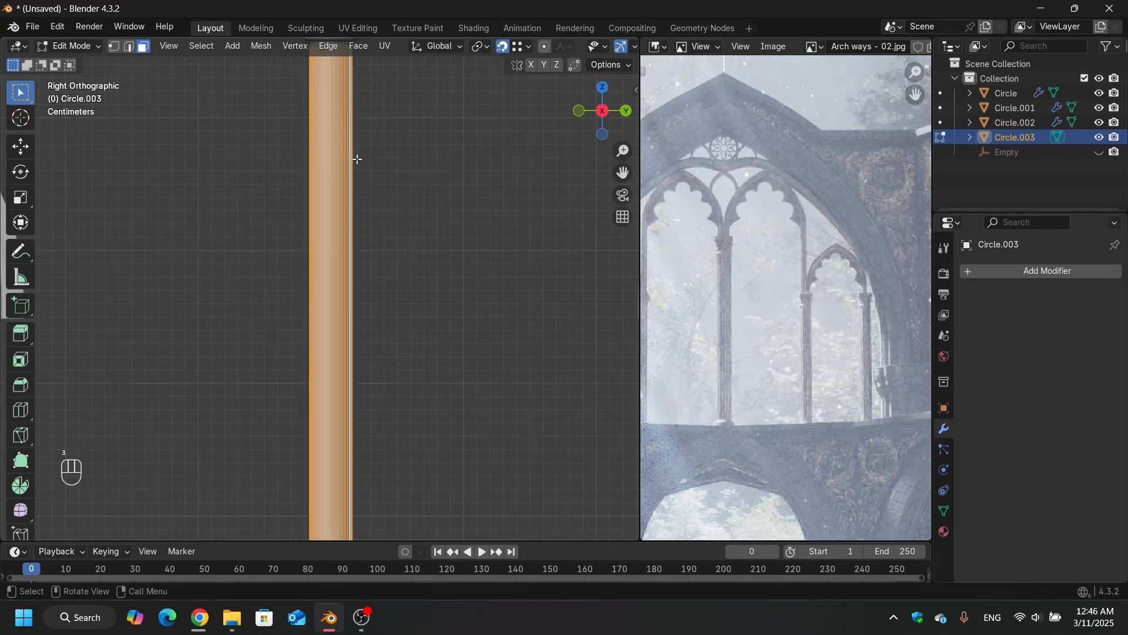
middle_drag(355, 159, 355, 176)
scroll(355, 175, down, 2)
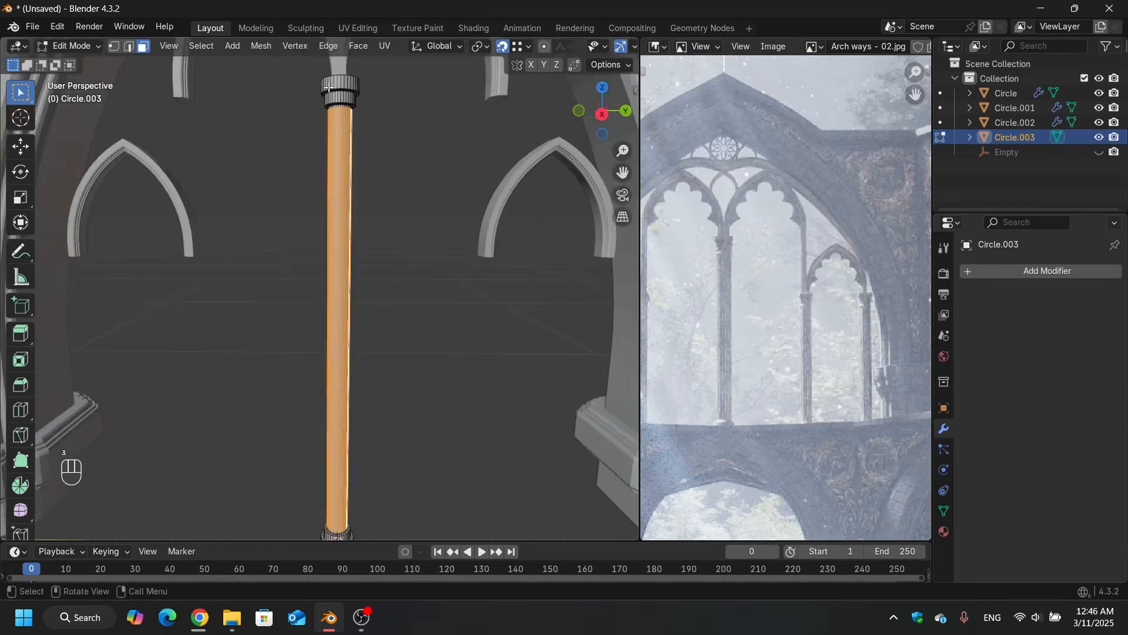
click(201, 46)
click(259, 189)
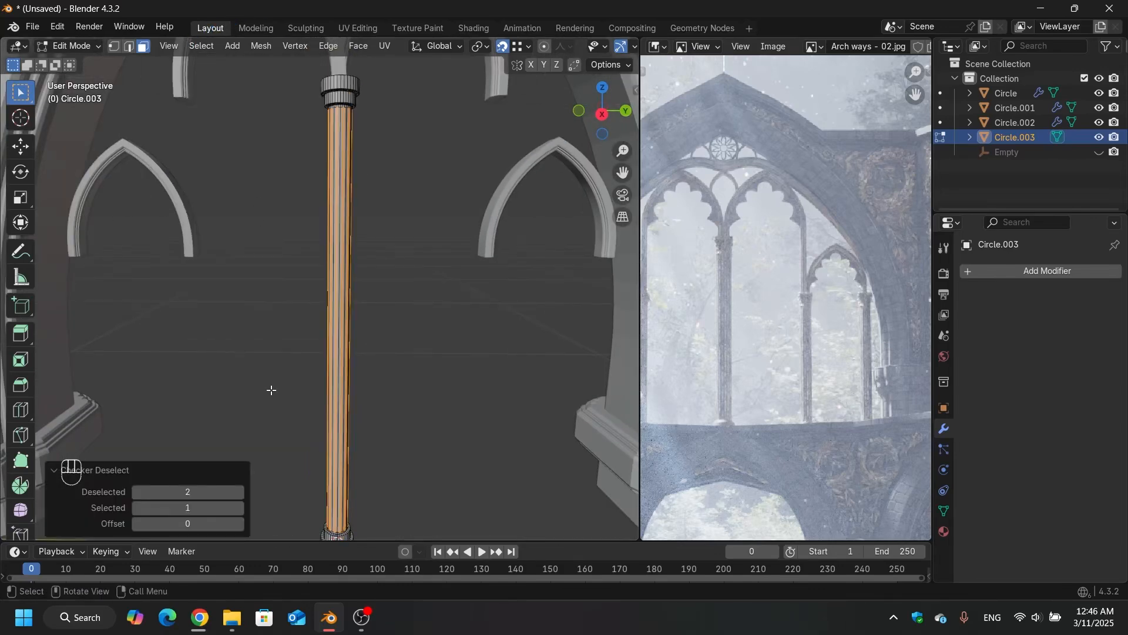
Step: Extrude the selected shaft faces inward along their normals by -0.0442 m
scroll(365, 126, up, 6)
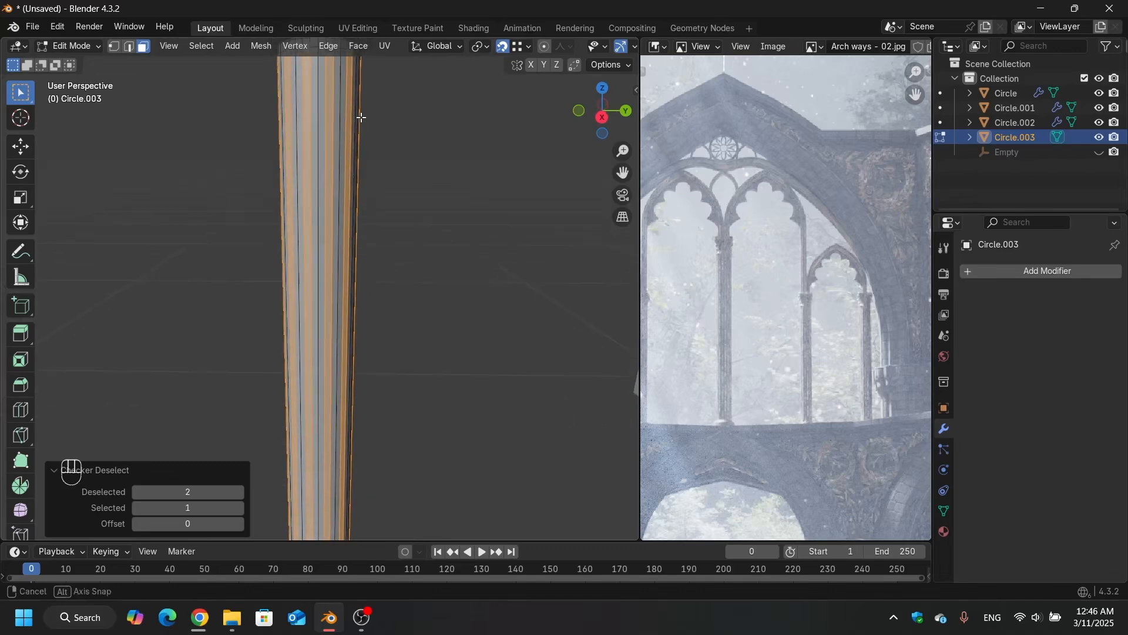
shift+middle_drag(421, 128, 428, 249)
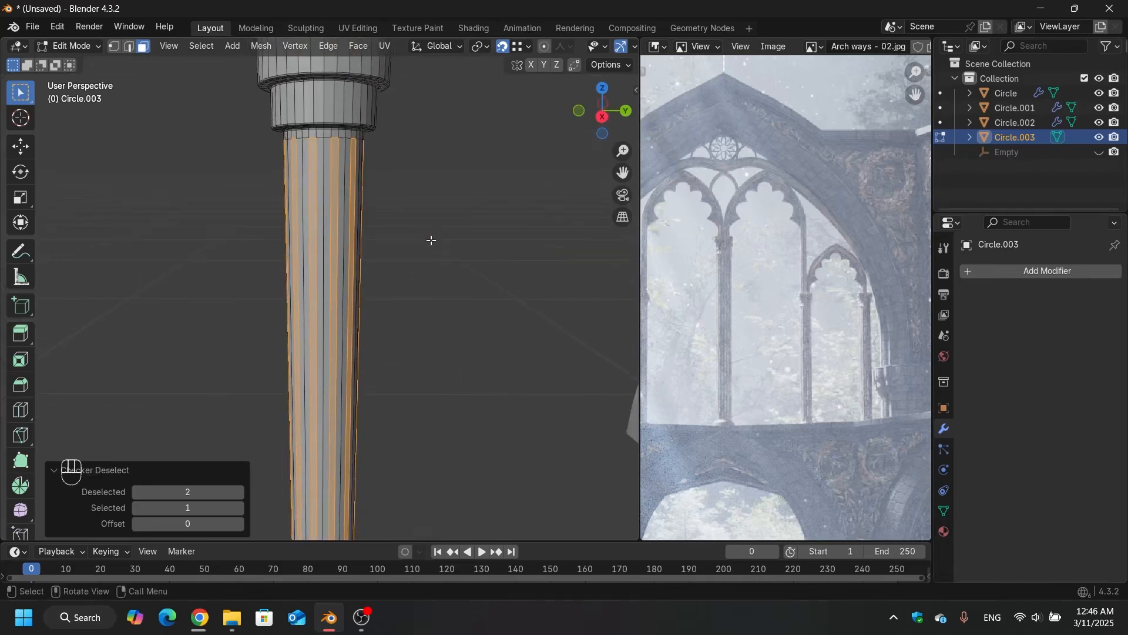
key(alt+e)
click(430, 242)
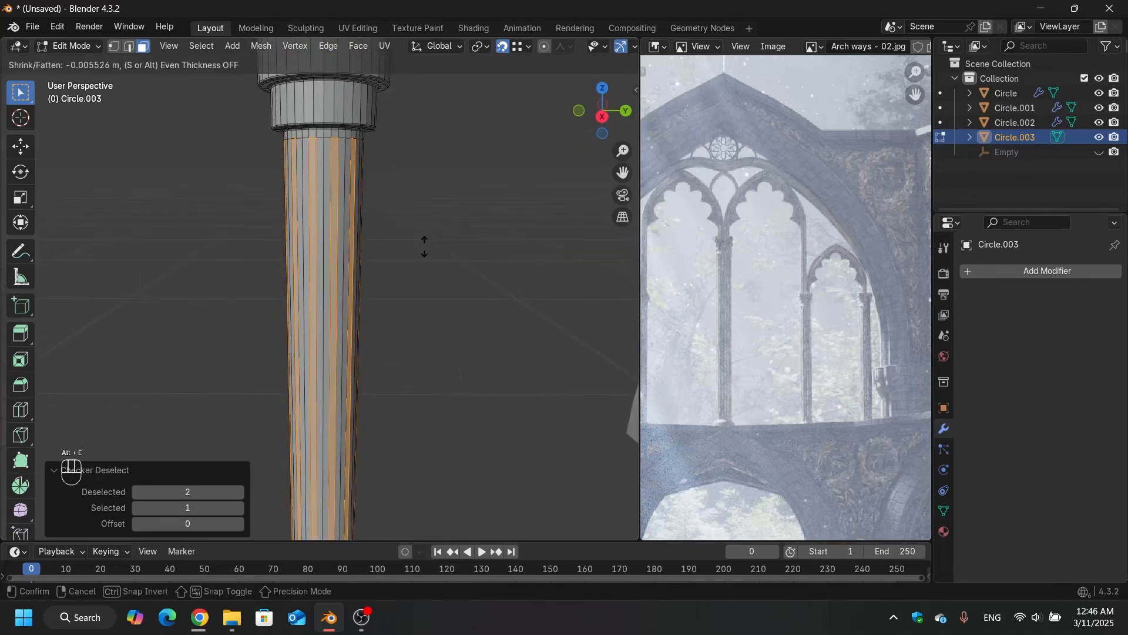
click(412, 278)
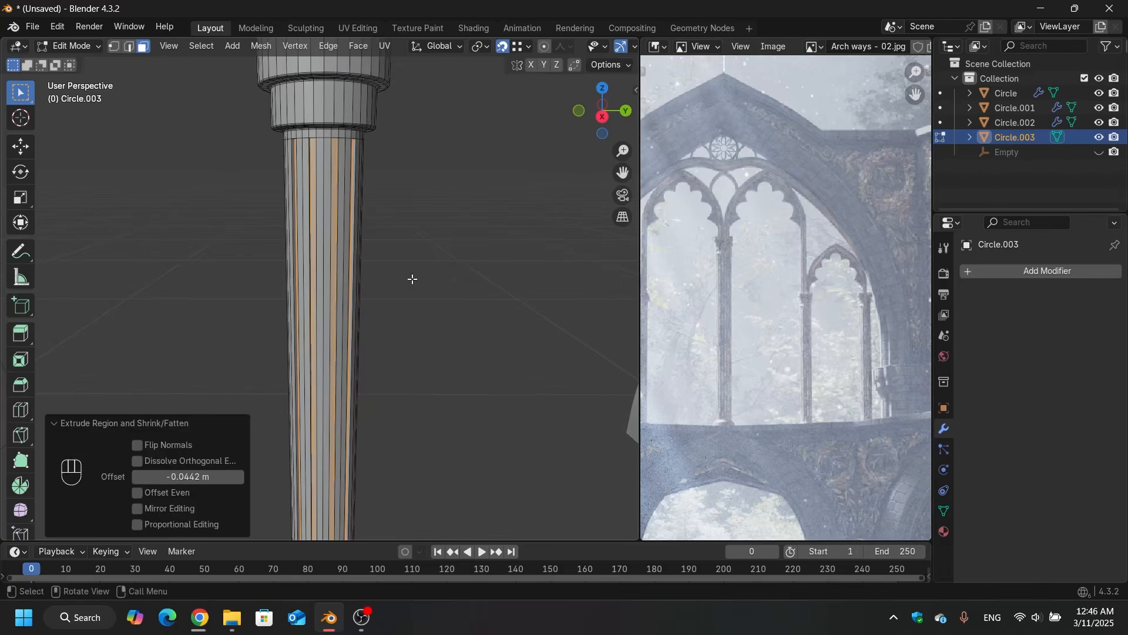
Step: Add a level 1 Subdivision modifier to the column in Object Mode and return to Edit Mode
key(ctrl+1)
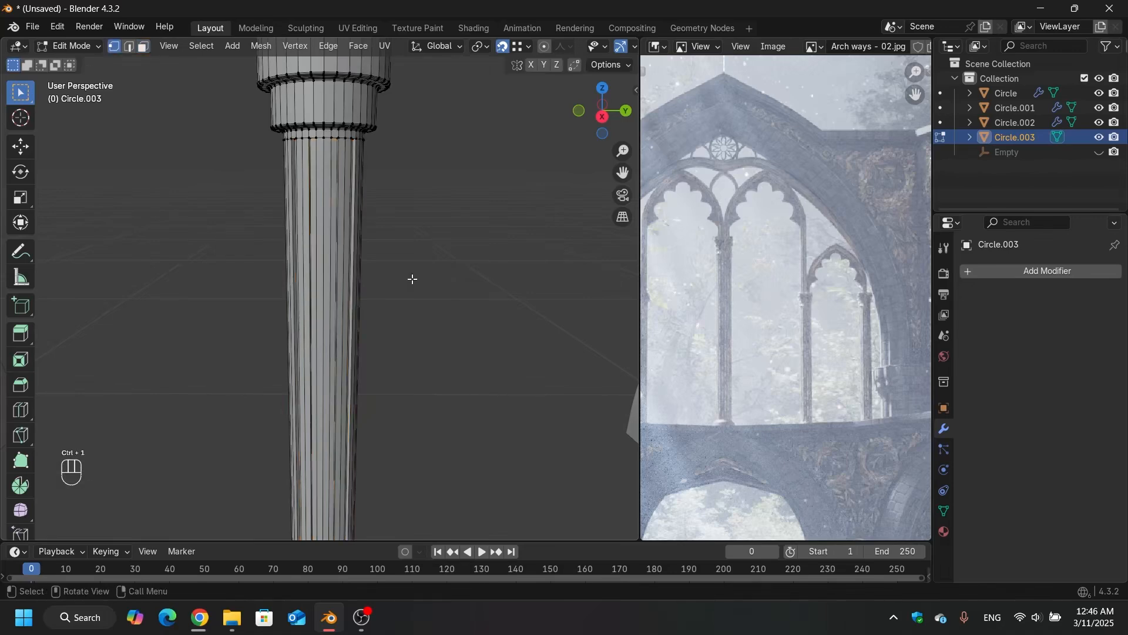
key(Tab)
scroll(312, 133, up, 3)
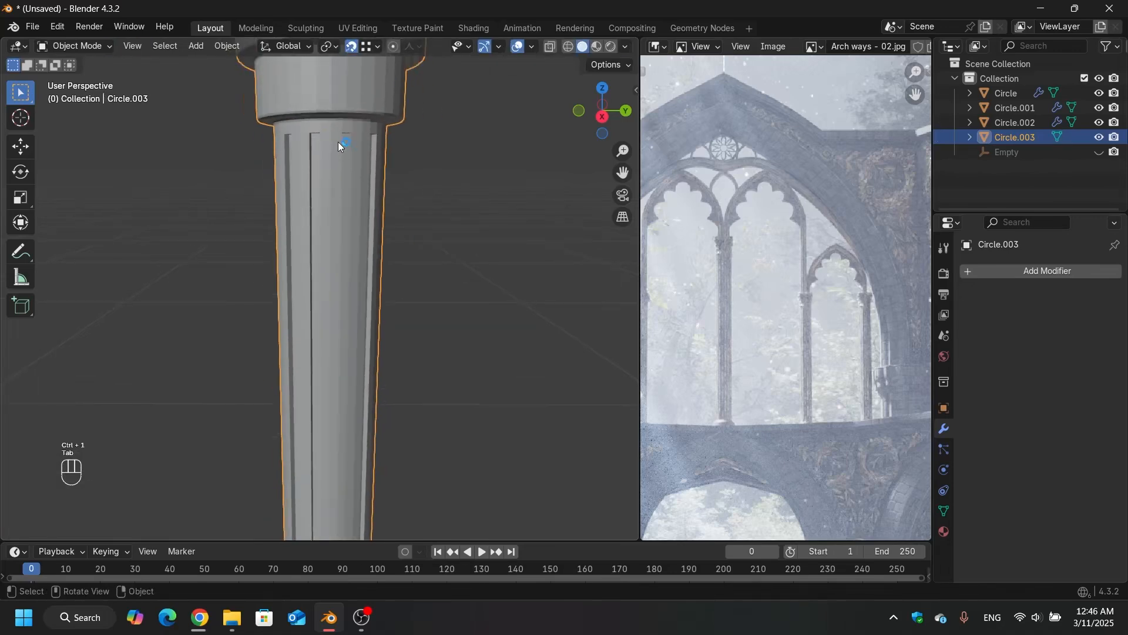
key(ctrl+1)
mouse_move(334, 142)
middle_down()
mouse_move(408, 183)
mouse_move(339, 164)
mouse_move(304, 170)
mouse_move(345, 160)
middle_up()
key(Tab)
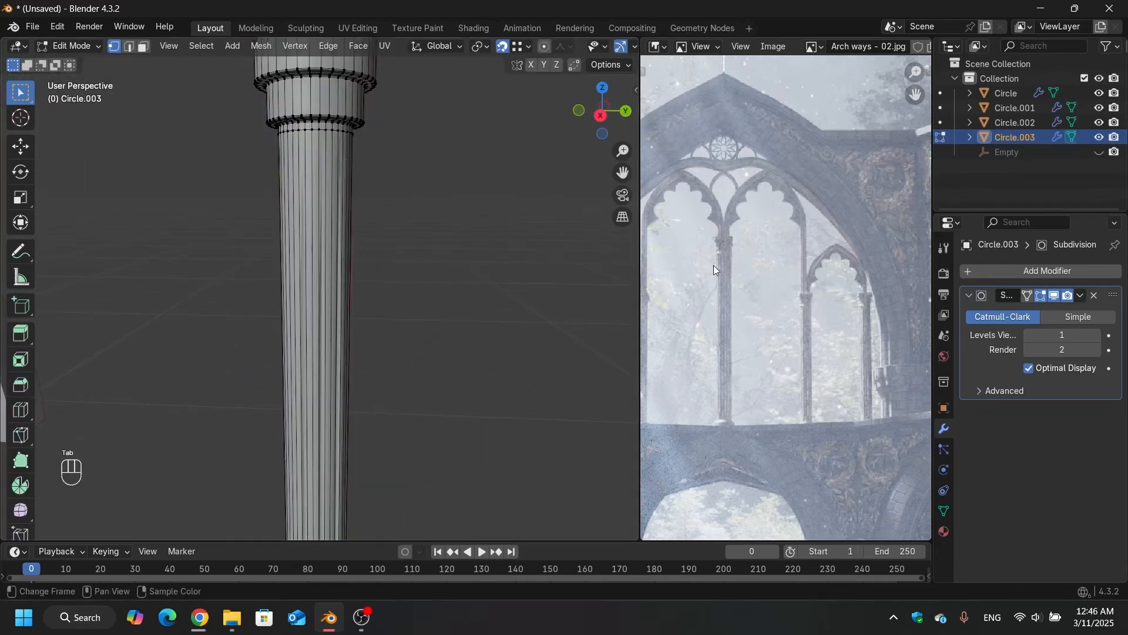
Step: Try a single loop cut around the shaft, slid toward the capital with a factor of -0.964
key(ctrl+r)
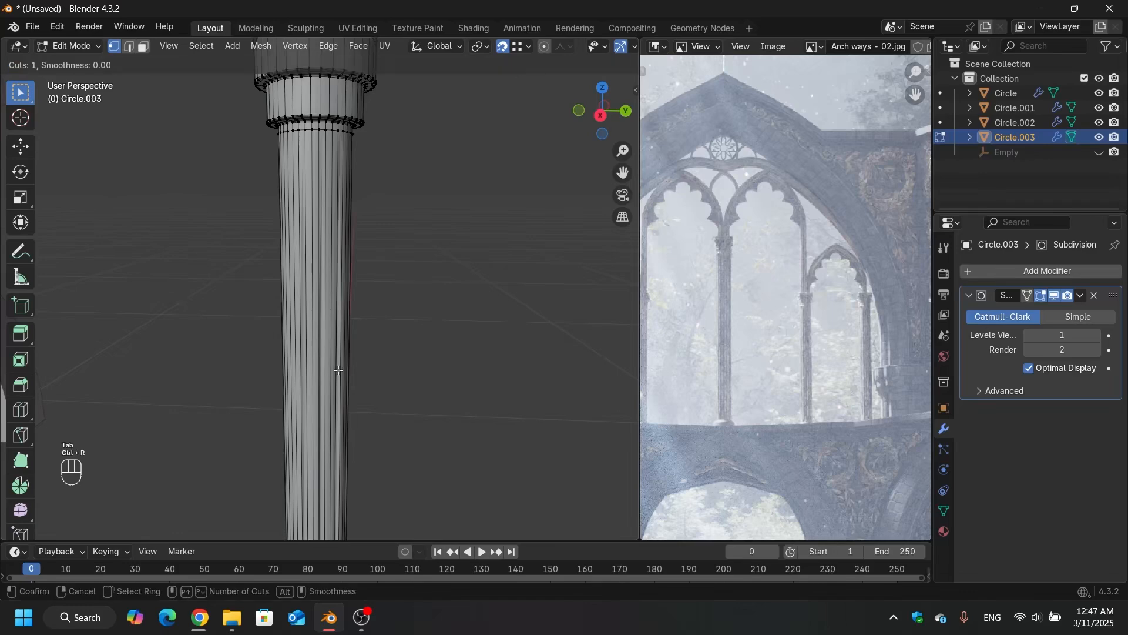
key(Escape)
scroll(414, 233, down, 4)
key(ctrl+r)
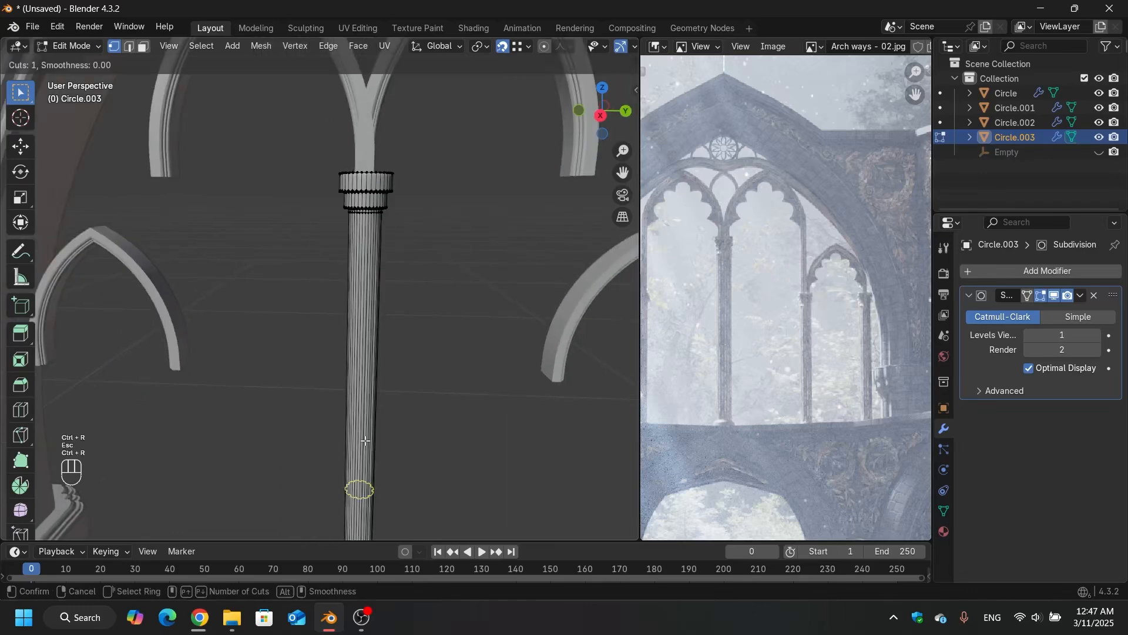
click(368, 440)
drag(381, 410, 412, 199)
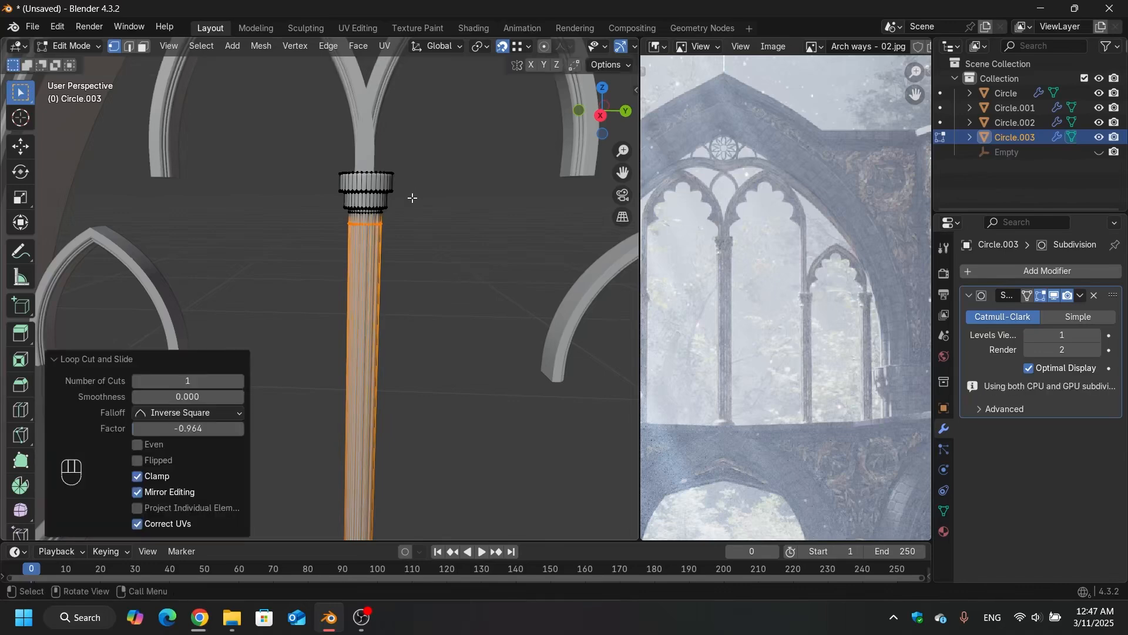
scroll(370, 213, up, 8)
scroll(368, 215, down, 8)
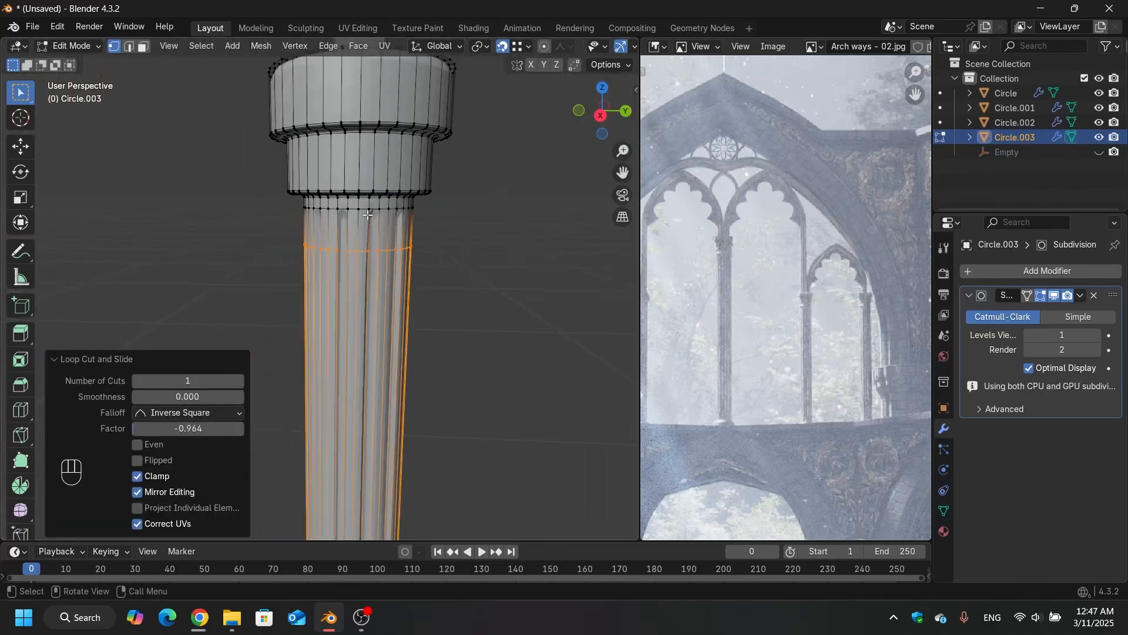
scroll(425, 236, down, 4)
key(ctrl+z)
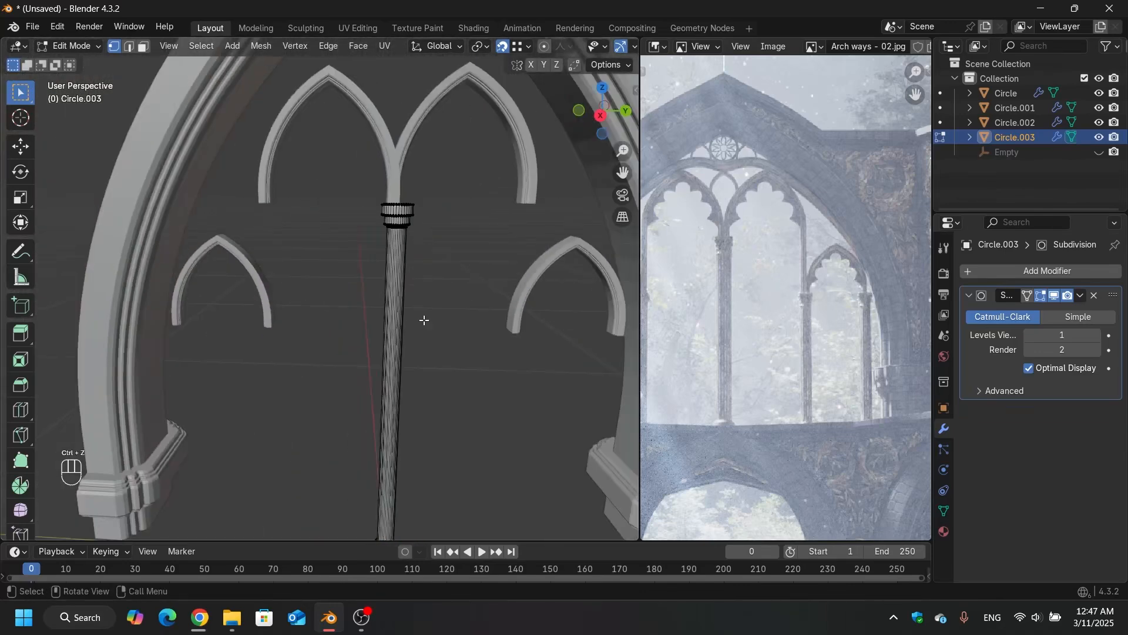
Step: Add two loop cuts around the fluted shaft and scale them apart by 2.671 along Z
key(ctrl+r)
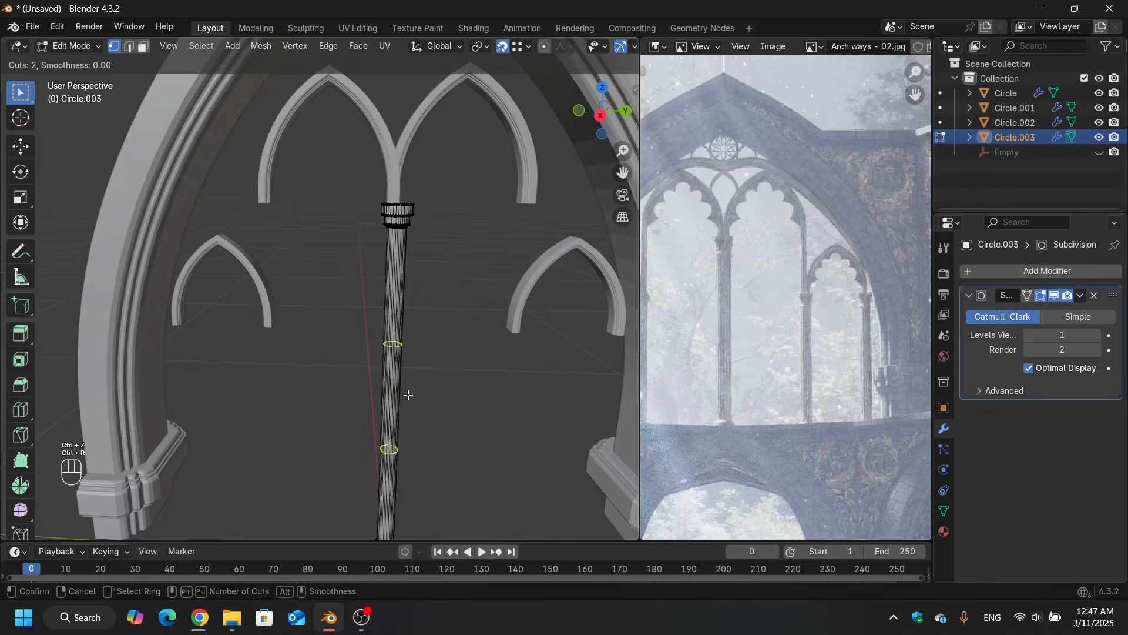
click(406, 390)
key(Escape)
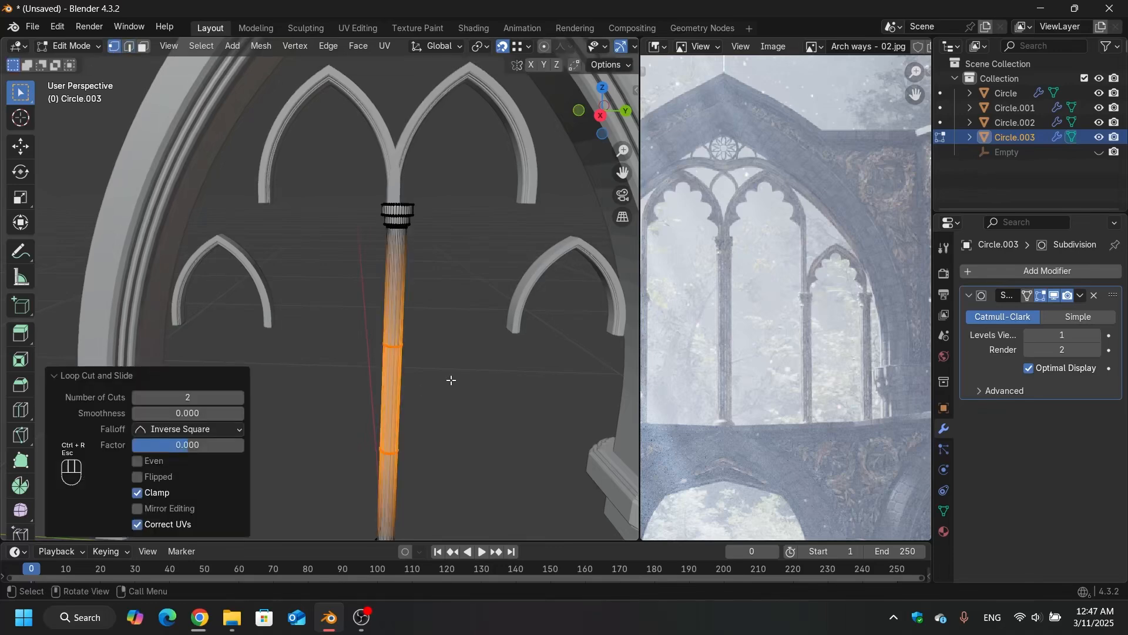
key(s)
key(z)
click(555, 371)
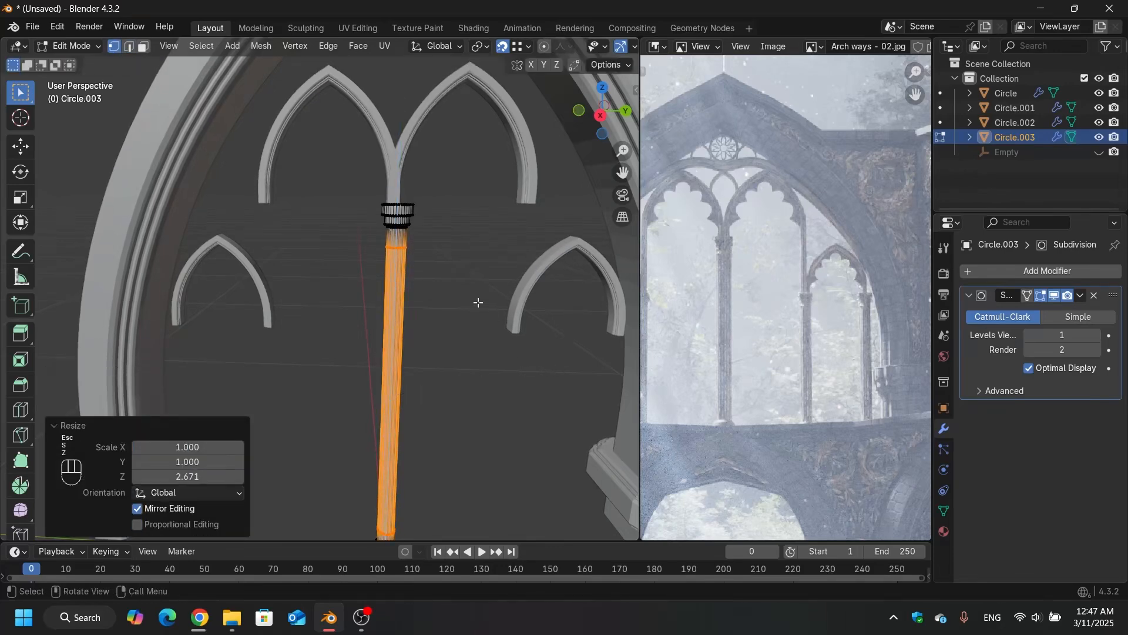
Step: With overlays hidden, scale the two shaft loops further apart by 1.076 along Z and set the Subdivision viewport level to 2
key(KP_Decimal)
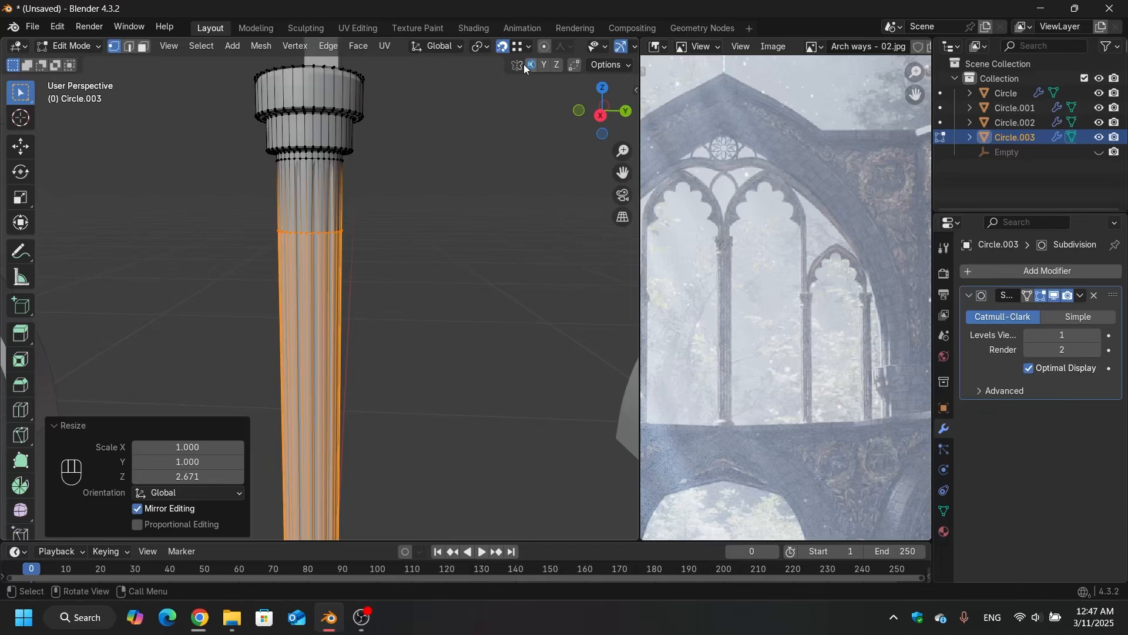
scroll(530, 47, down, 5)
click(536, 46)
scroll(375, 174, up, 2)
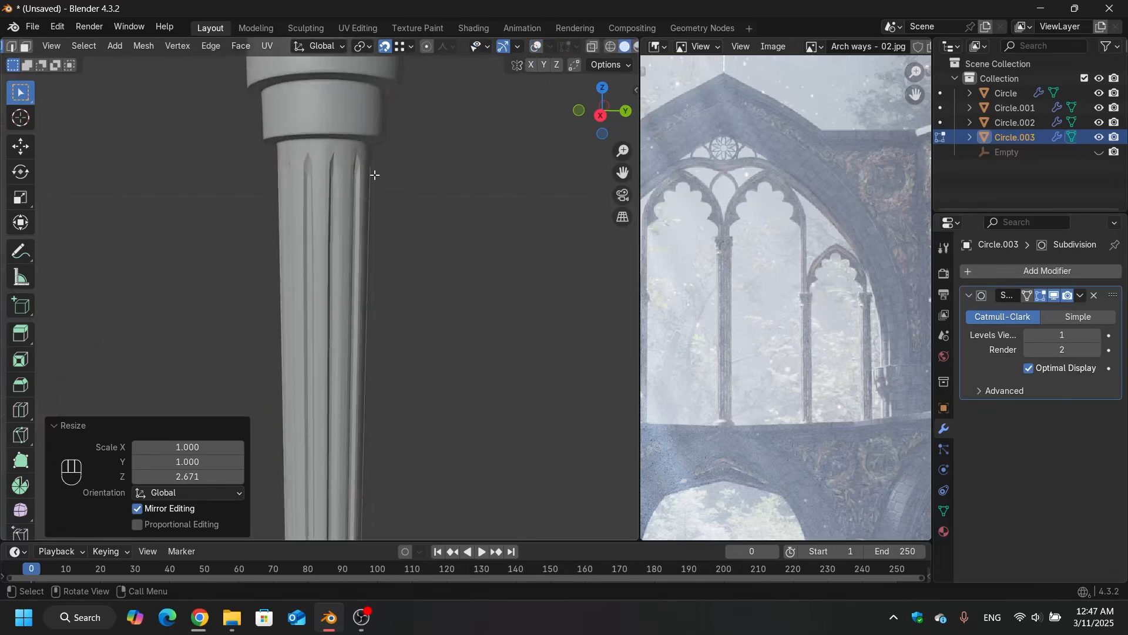
key(s)
key(z)
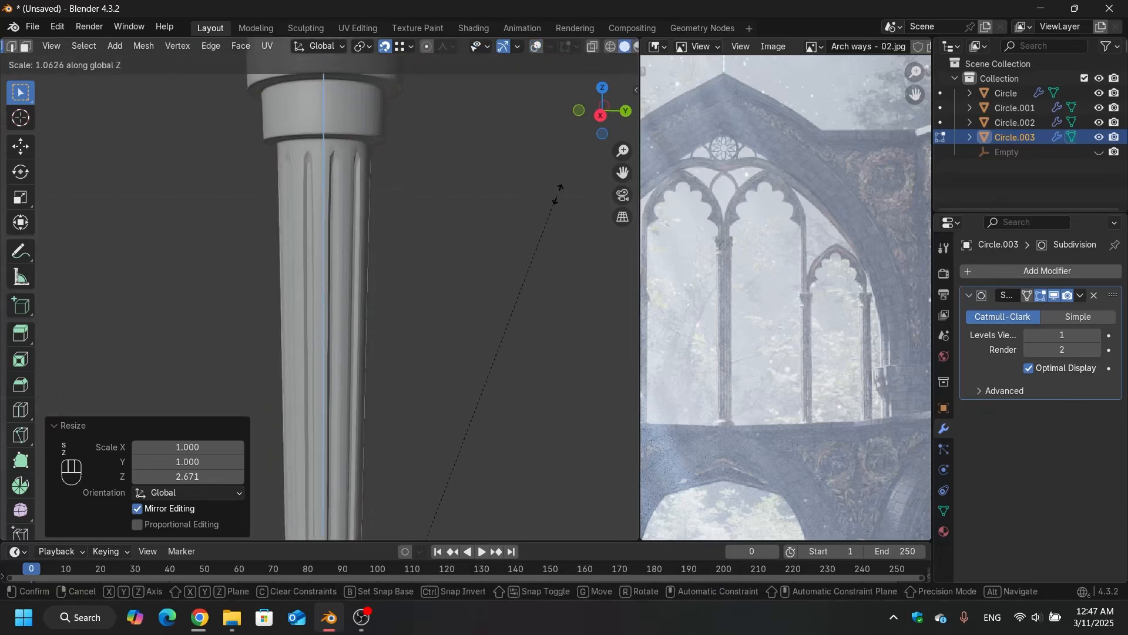
click(567, 189)
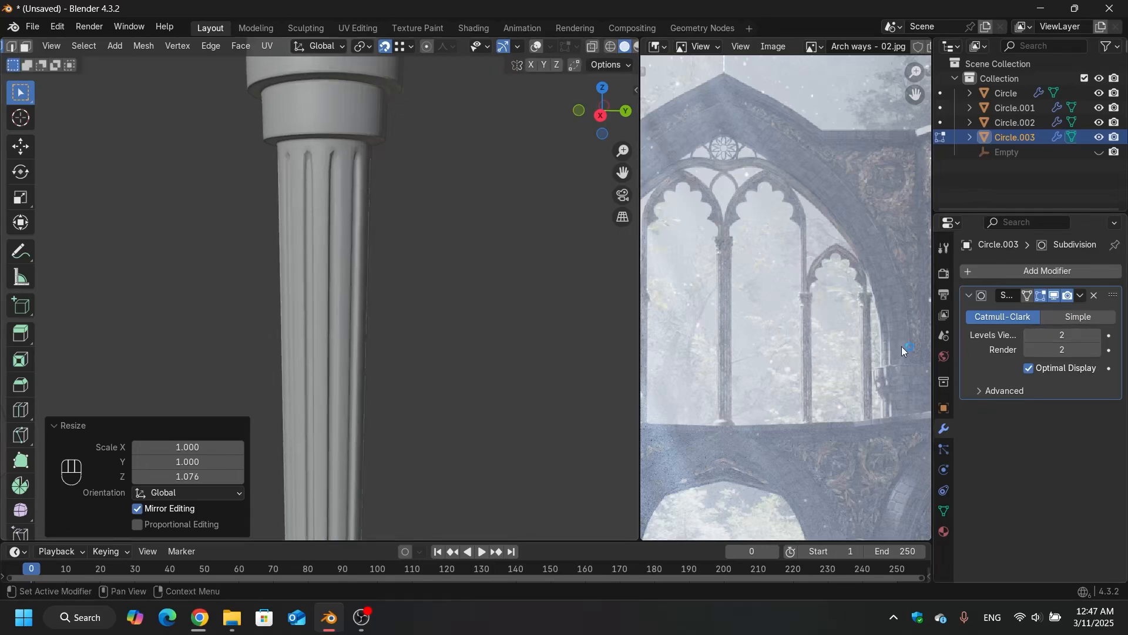
scroll(326, 114, up, 6)
scroll(326, 114, down, 12)
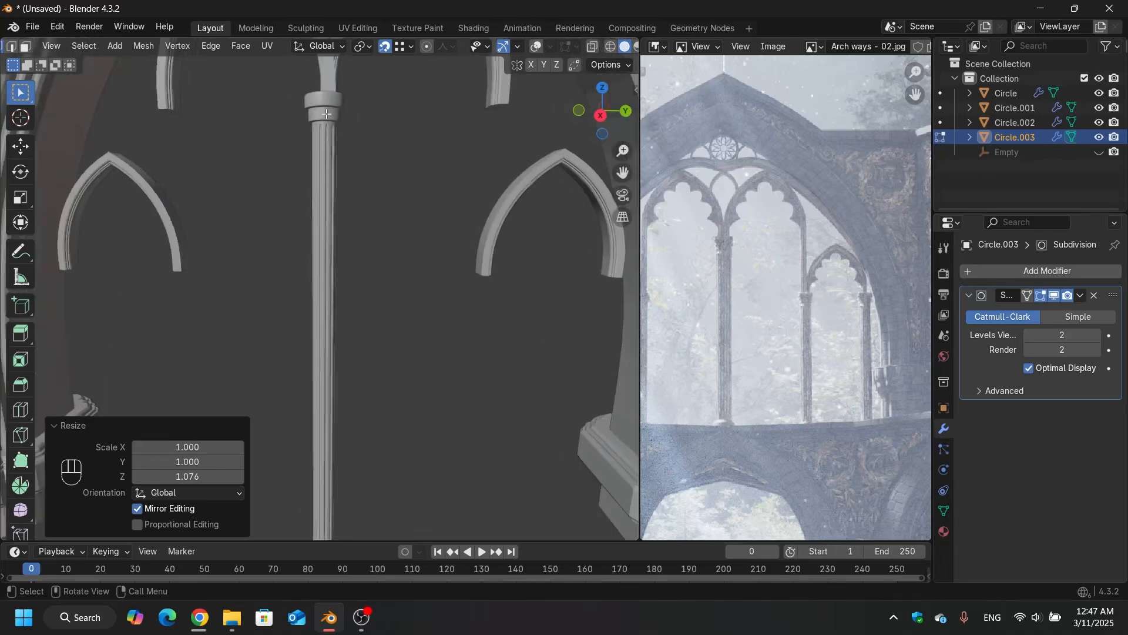
scroll(326, 114, up, 5)
scroll(322, 106, up, 4)
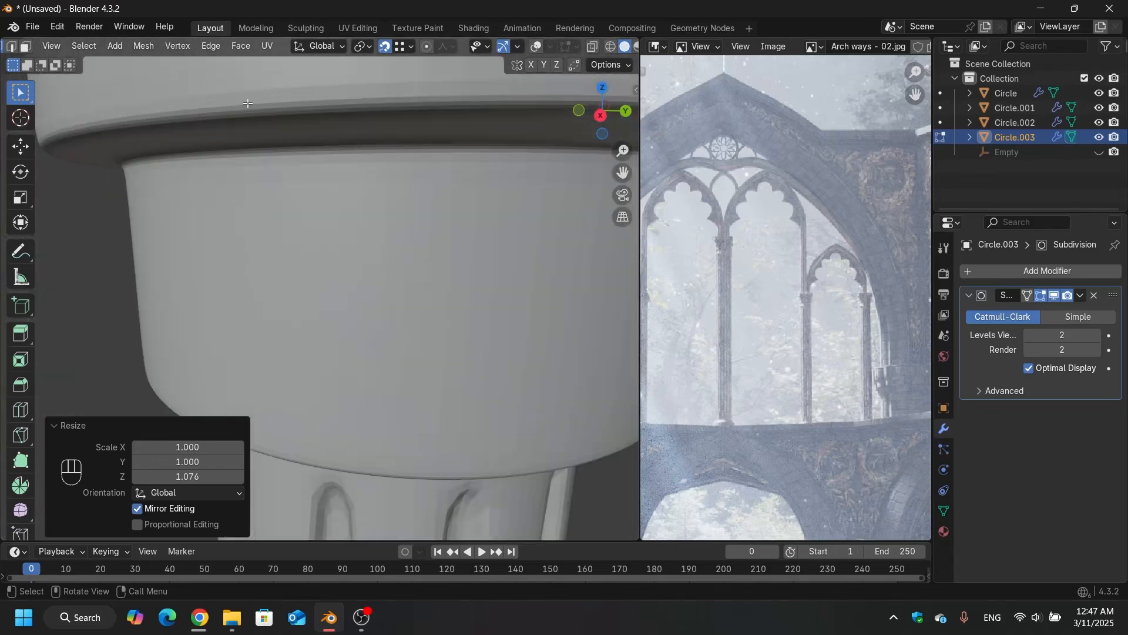
Step: Examine the smoothed column from capital to base in Object Mode, then return to Edit Mode
scroll(253, 104, down, 6)
scroll(335, 97, down, 4)
middle_drag(334, 97, 357, 166)
key(Tab)
scroll(333, 170, up, 2)
scroll(334, 170, down, 2)
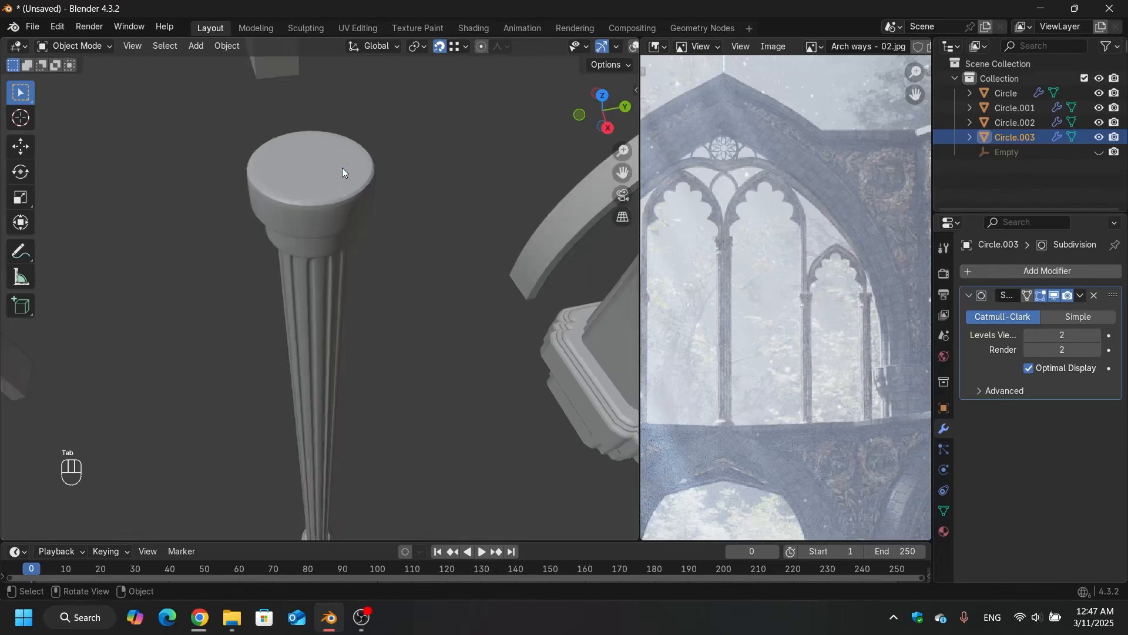
key(Tab)
scroll(547, 51, down, 3)
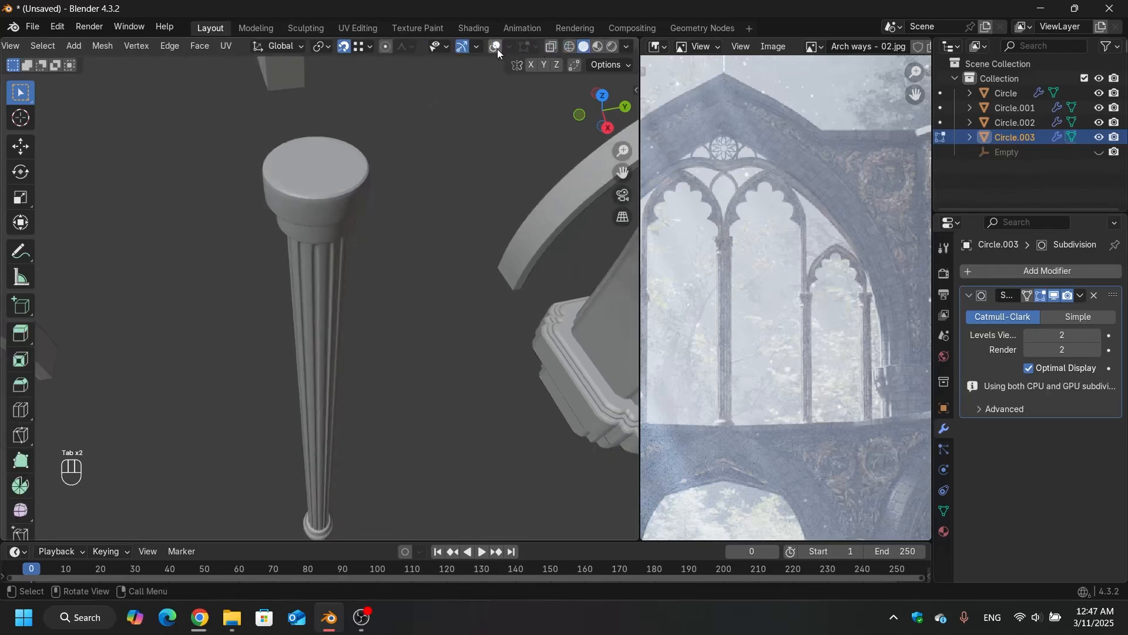
Step: Show the viewport overlays again and check the edge layout around the capital's rim
click(497, 47)
scroll(285, 213, up, 4)
scroll(284, 213, down, 1)
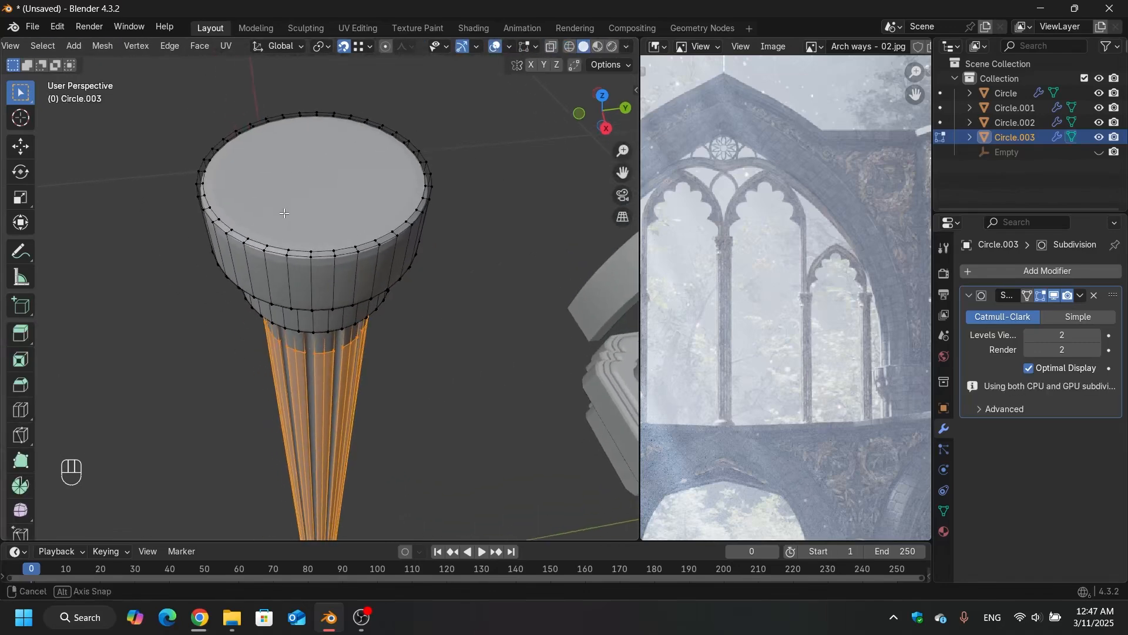
middle_drag(284, 213, 328, 196)
scroll(316, 146, up, 5)
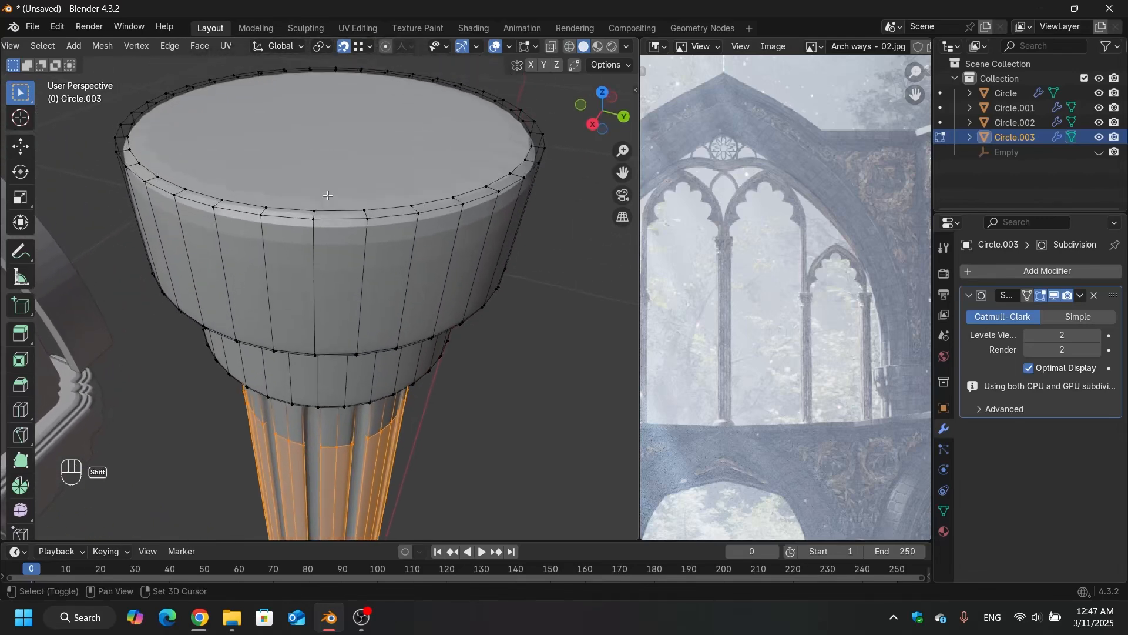
scroll(339, 199, up, 5)
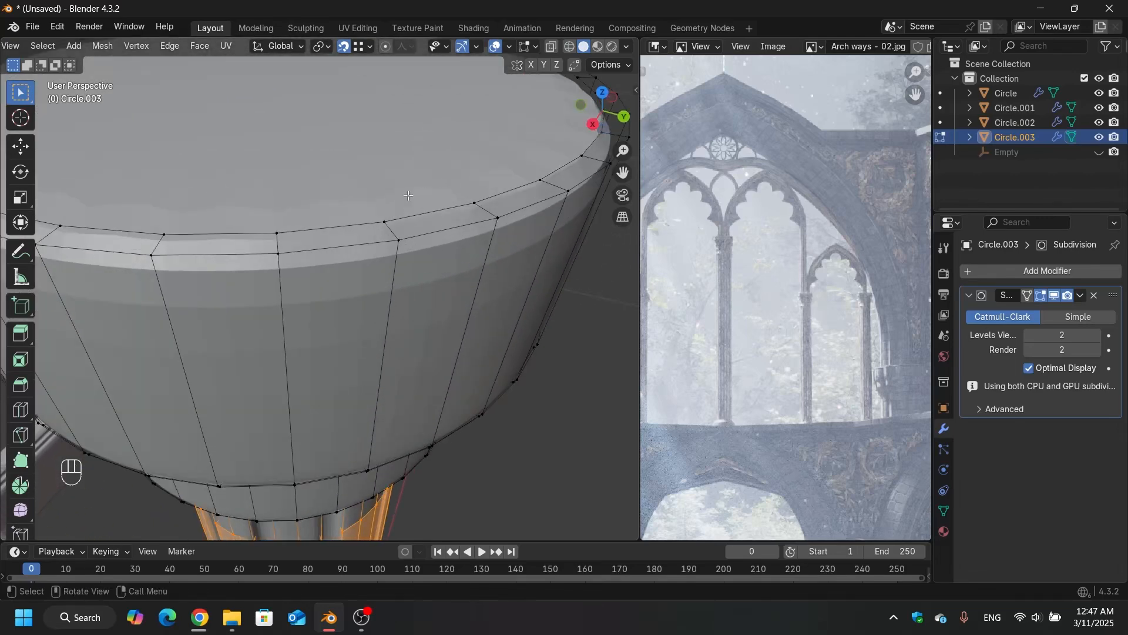
scroll(341, 207, down, 5)
scroll(353, 177, up, 1)
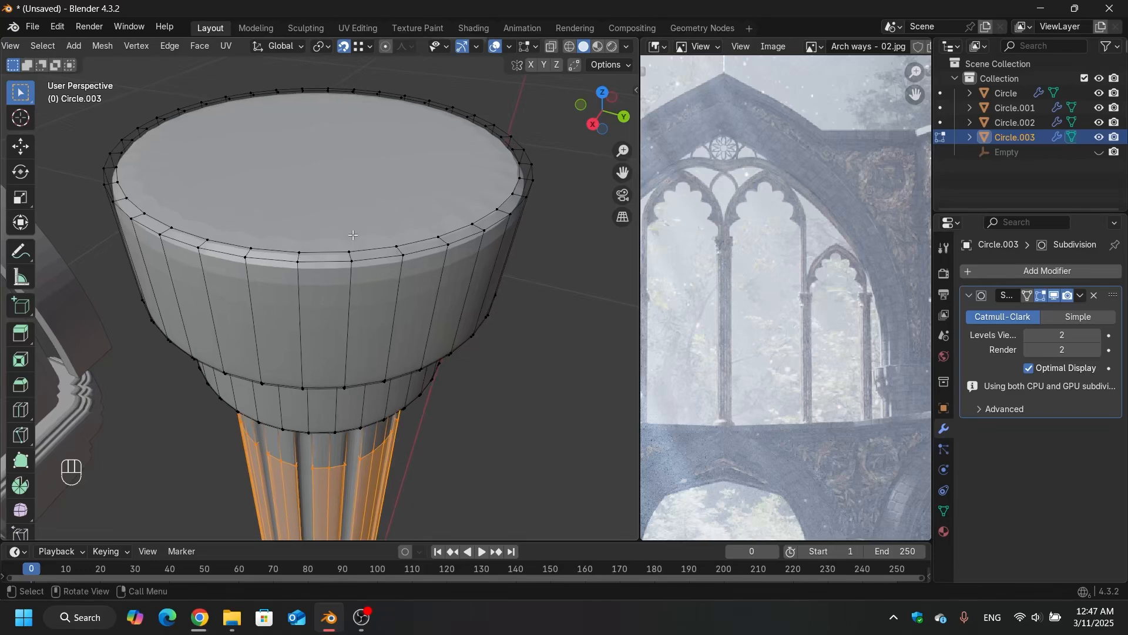
Step: Inset the column's top and bottom cap faces together by a thickness of about 0.4585 m
scroll(371, 203, down, 3)
key(3)
click(370, 194)
scroll(371, 194, down, 9)
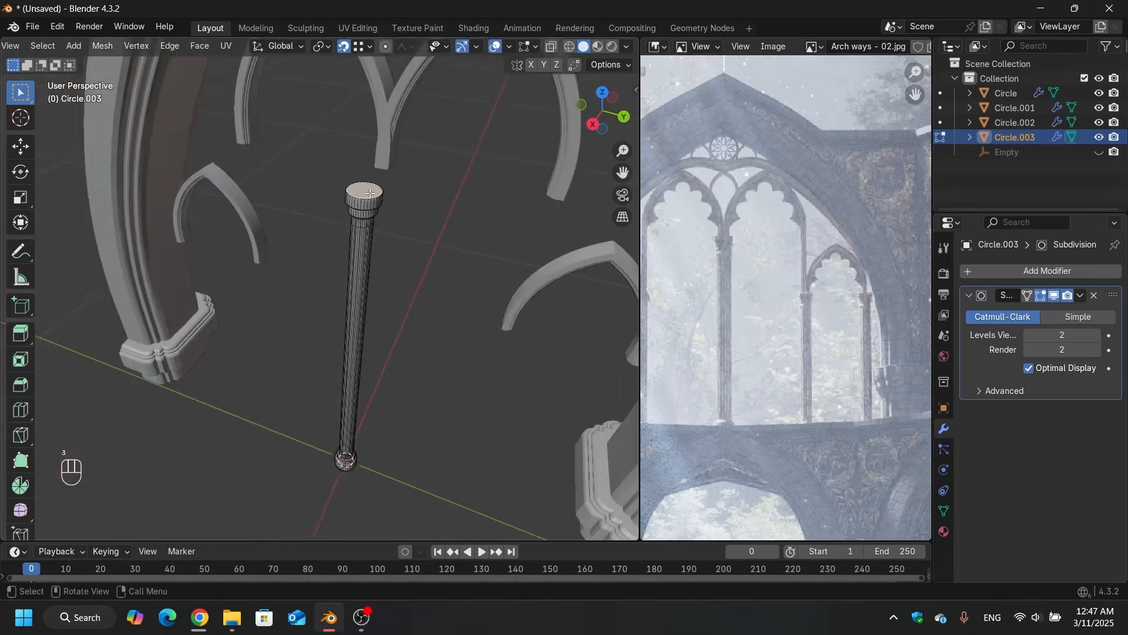
shift+middle_drag(406, 236, 392, 479)
scroll(385, 411, up, 2)
middle_drag(377, 303, 349, 358)
shift+click(355, 185)
shift+middle_drag(354, 190, 328, 258)
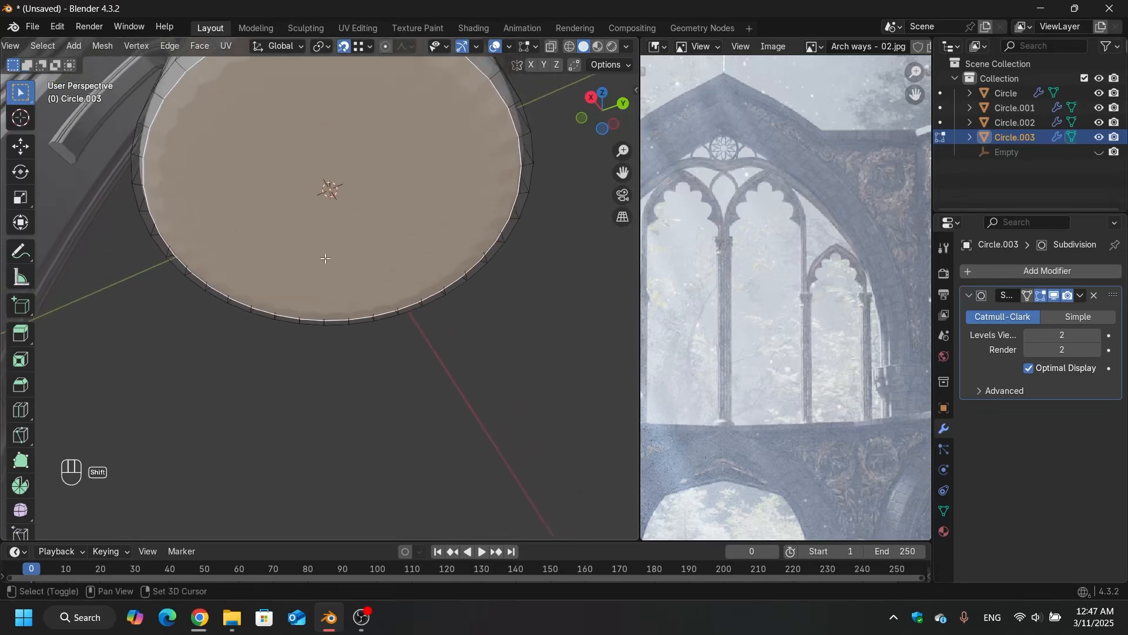
shift+middle_drag(318, 135, 321, 189)
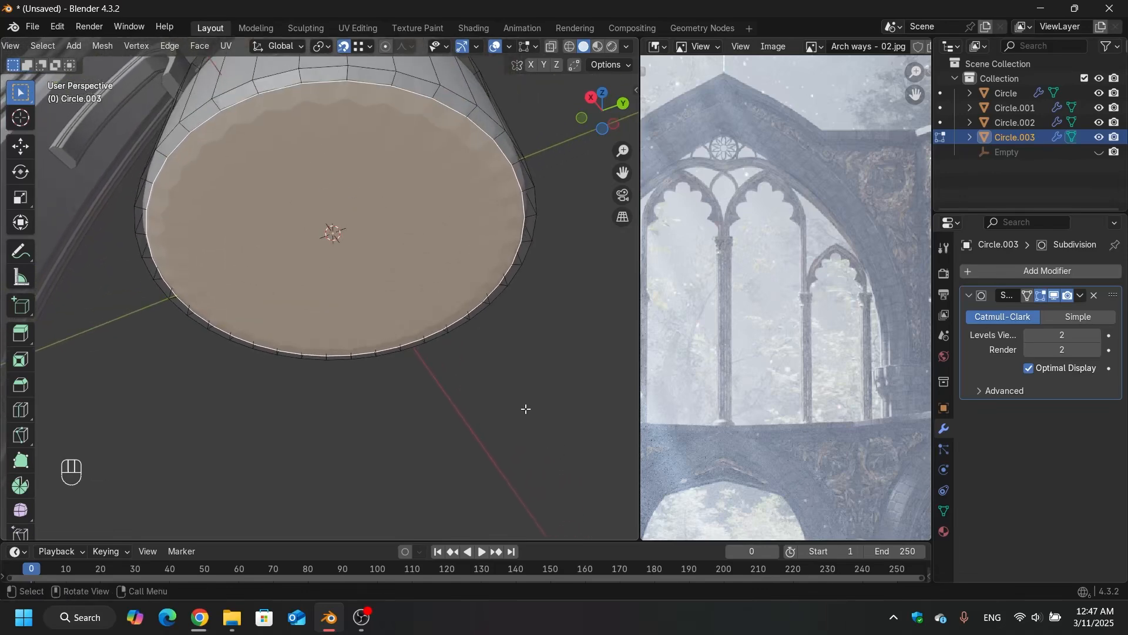
key(i)
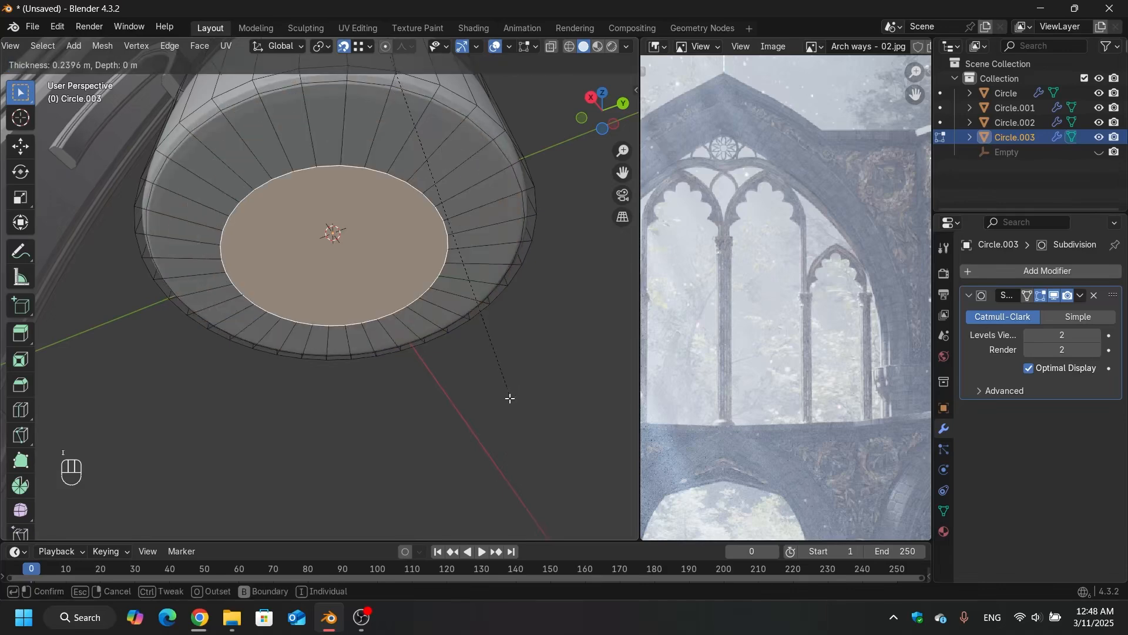
click(495, 392)
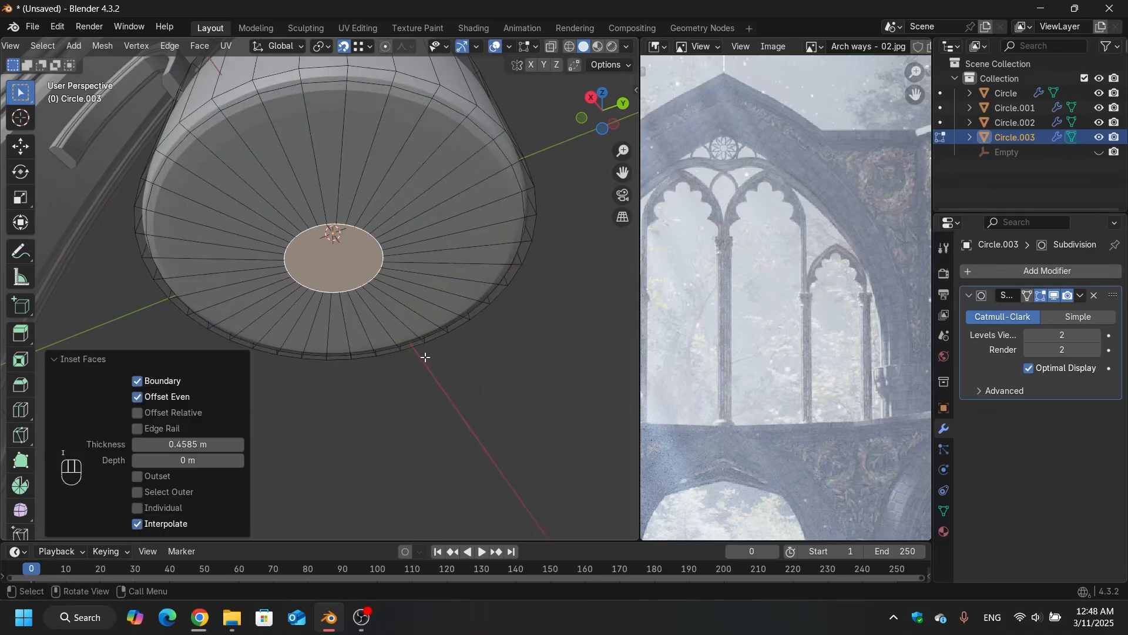
Step: Add one loop cut around the base's lowest block, slid toward its bottom edge with a factor of about -0.581
middle_drag(425, 356, 397, 390)
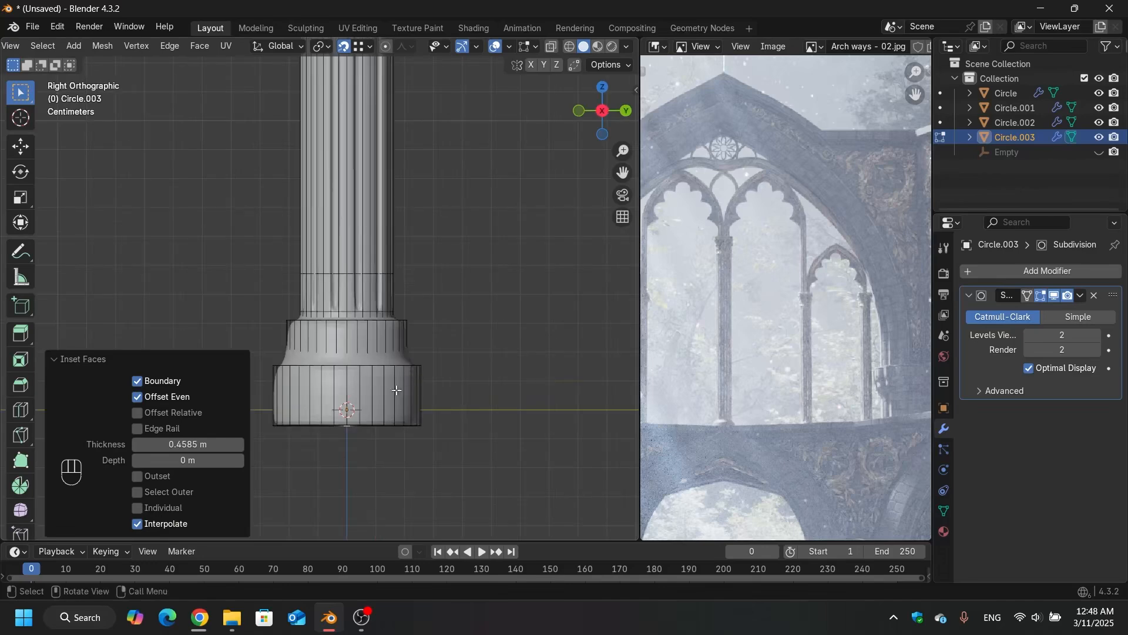
scroll(416, 398, up, 1)
key(ctrl+r)
click(416, 398)
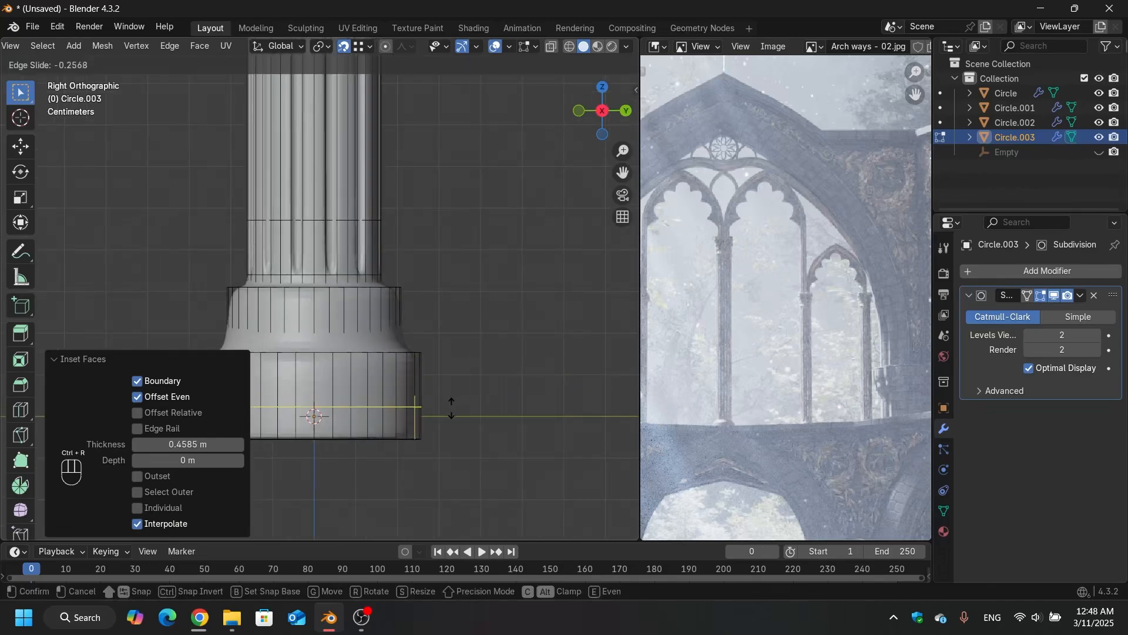
click(476, 421)
scroll(474, 415, down, 4)
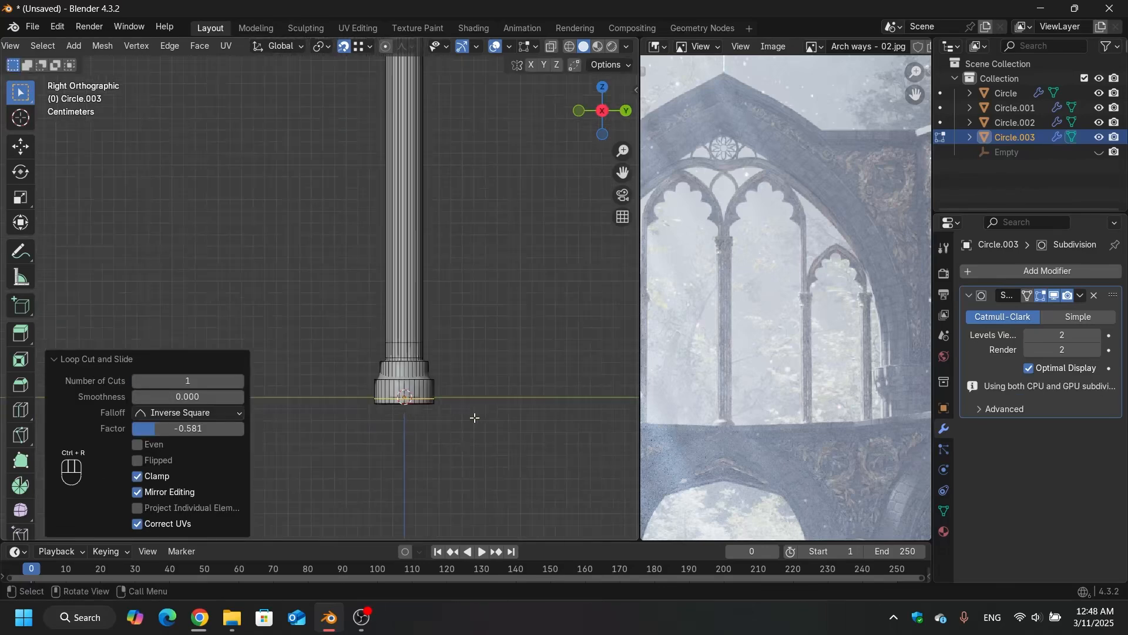
Step: Add one loop cut around the capital's uppermost block, slid toward its top edge with a factor of about -0.464
shift+middle_drag(453, 443, 408, 272)
scroll(407, 272, up, 6)
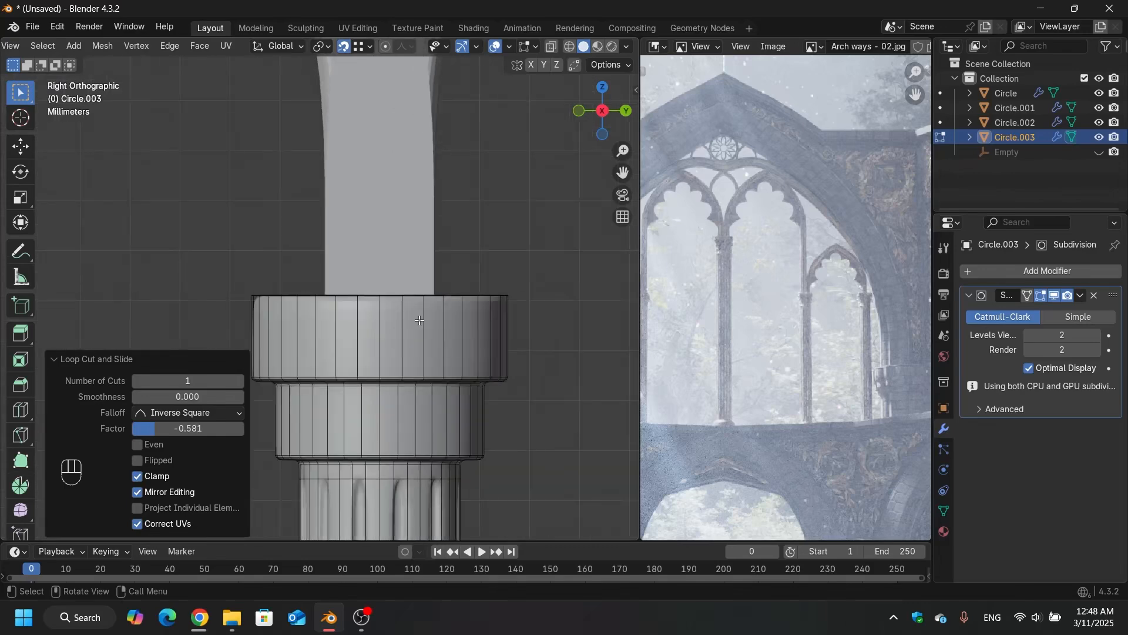
key(ctrl+r)
click(427, 328)
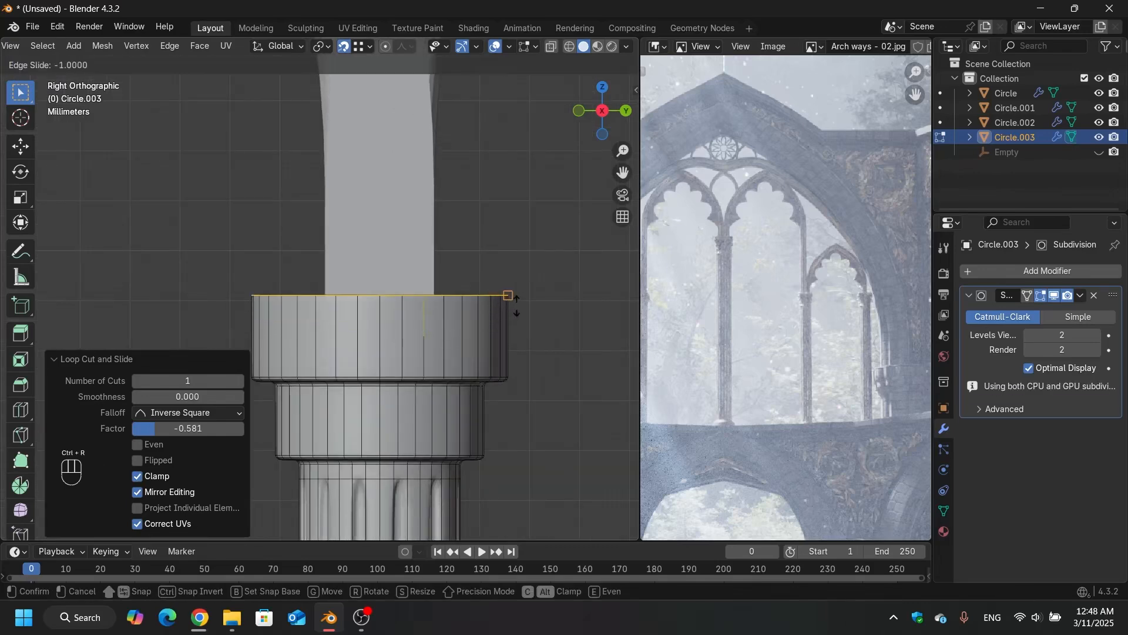
click(573, 308)
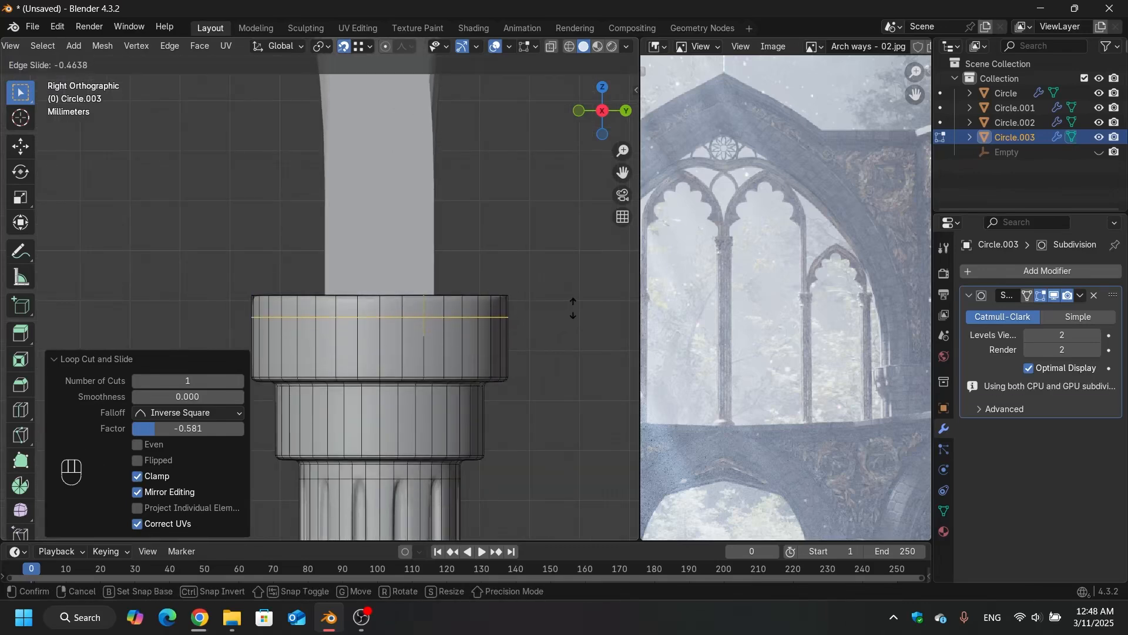
scroll(445, 330, down, 8)
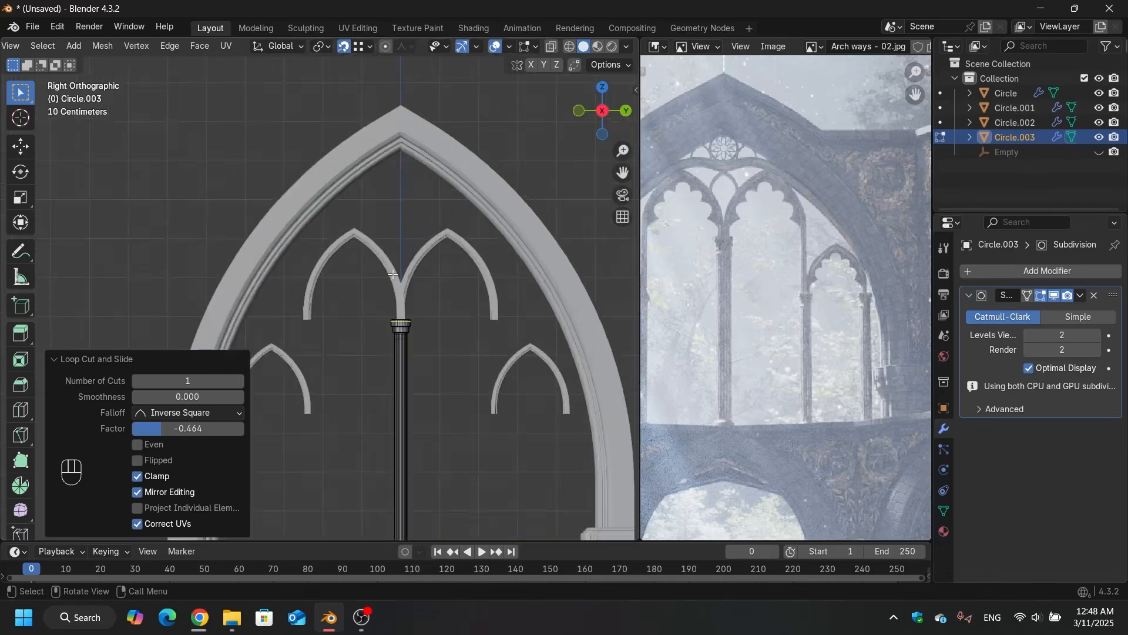
Step: Inspect the edge sharpness of the capital and base, up close and in Object Mode
scroll(445, 415, up, 2)
scroll(444, 415, up, 10)
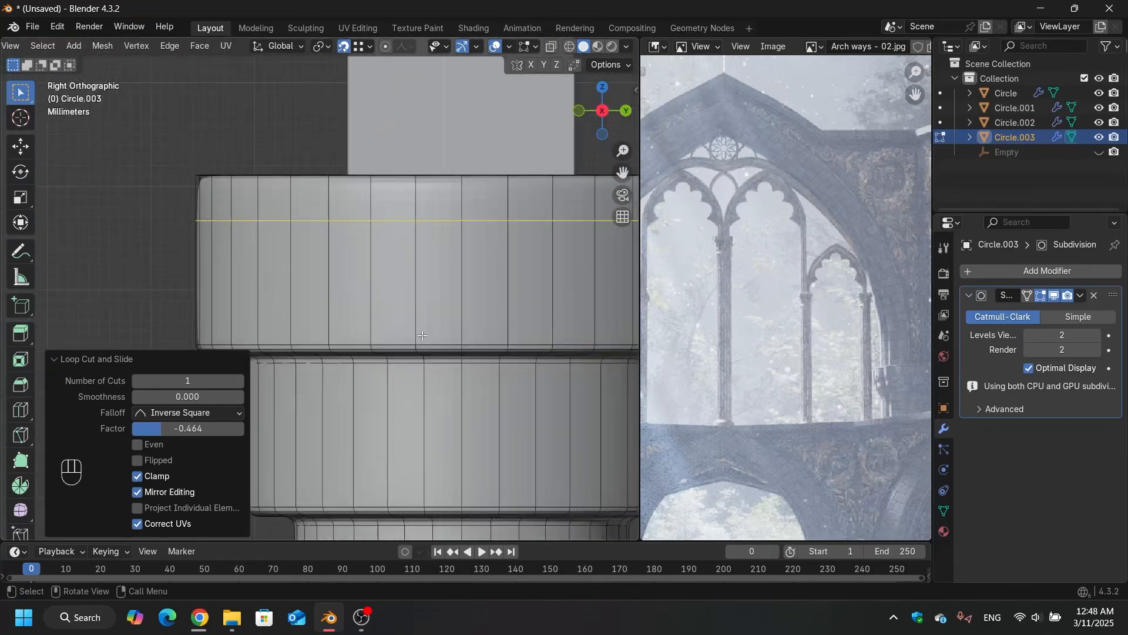
scroll(270, 332, up, 4)
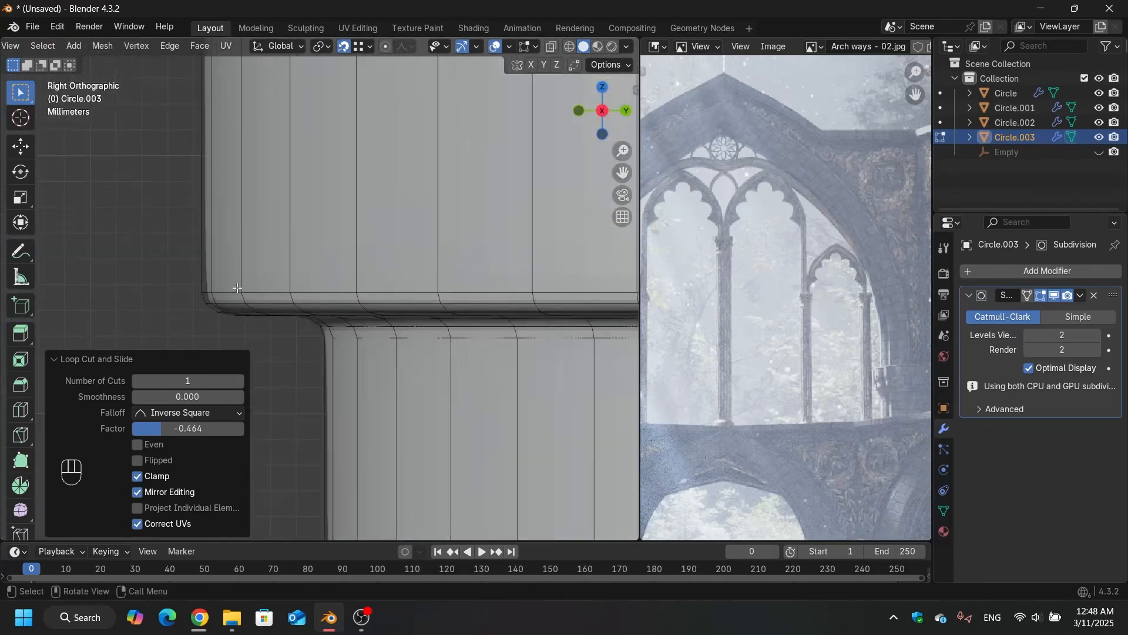
scroll(237, 287, down, 10)
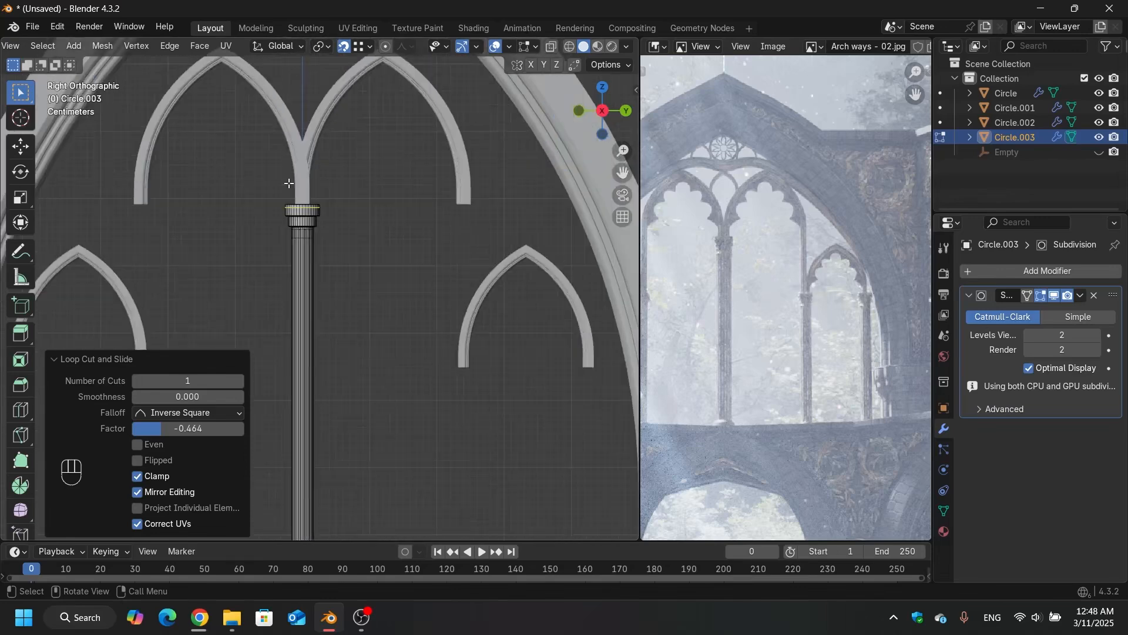
key(Tab)
scroll(327, 375, up, 6)
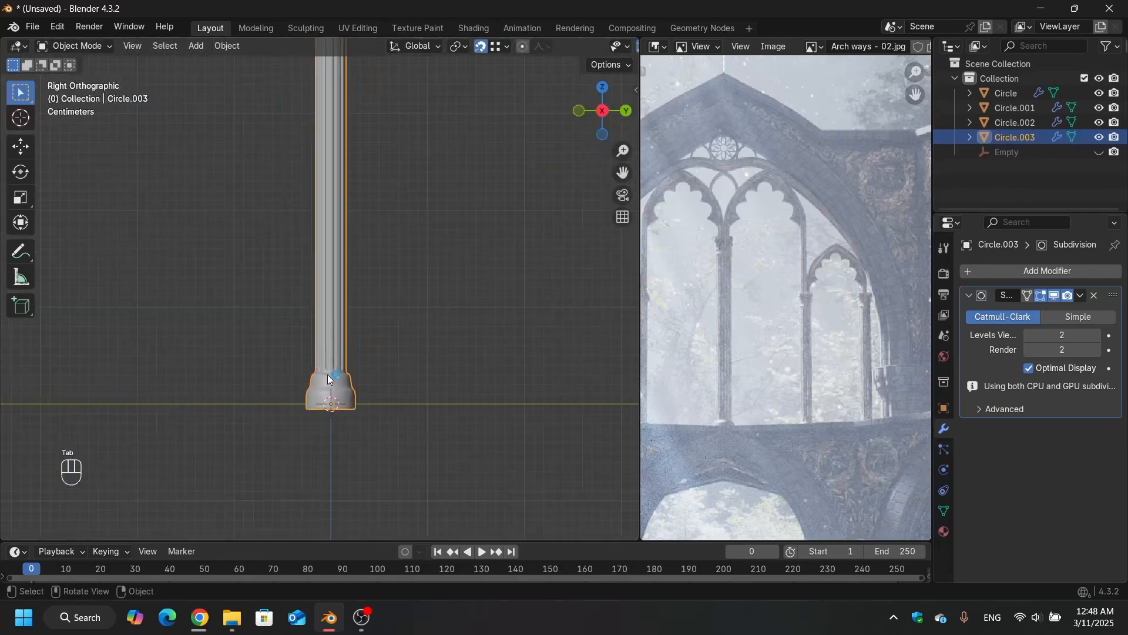
scroll(347, 350, down, 5)
middle_drag(347, 350, 344, 317)
Step: With the Subdivision display temporarily off, bevel the top rims of both base blocks with 3 segments at about 0.0449 m width
key(Tab)
scroll(350, 346, up, 6)
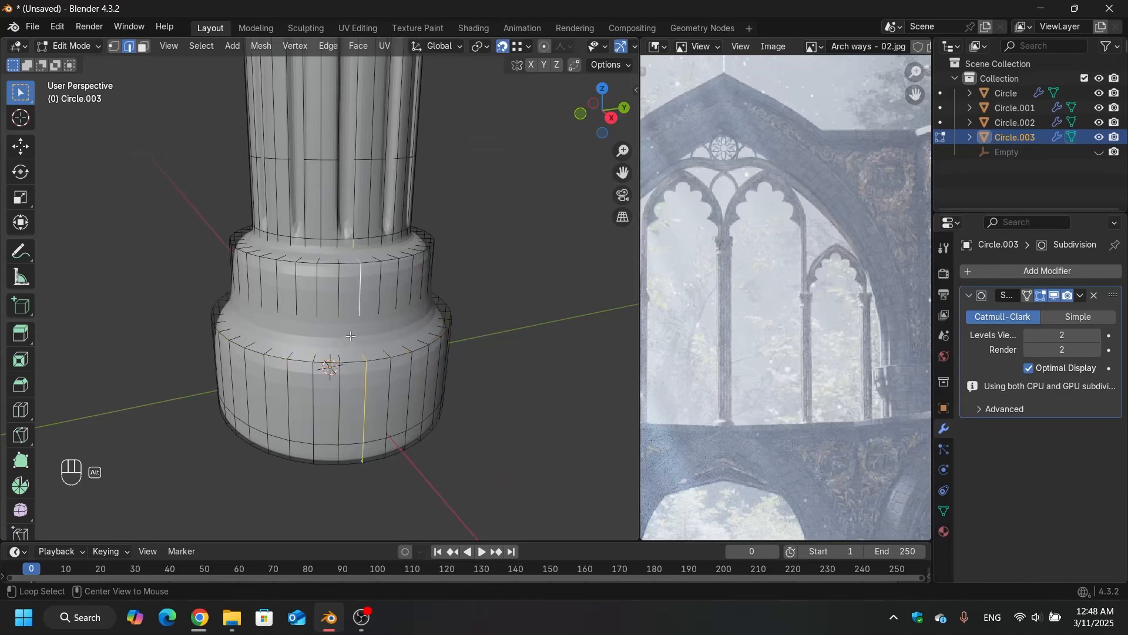
click(1054, 288)
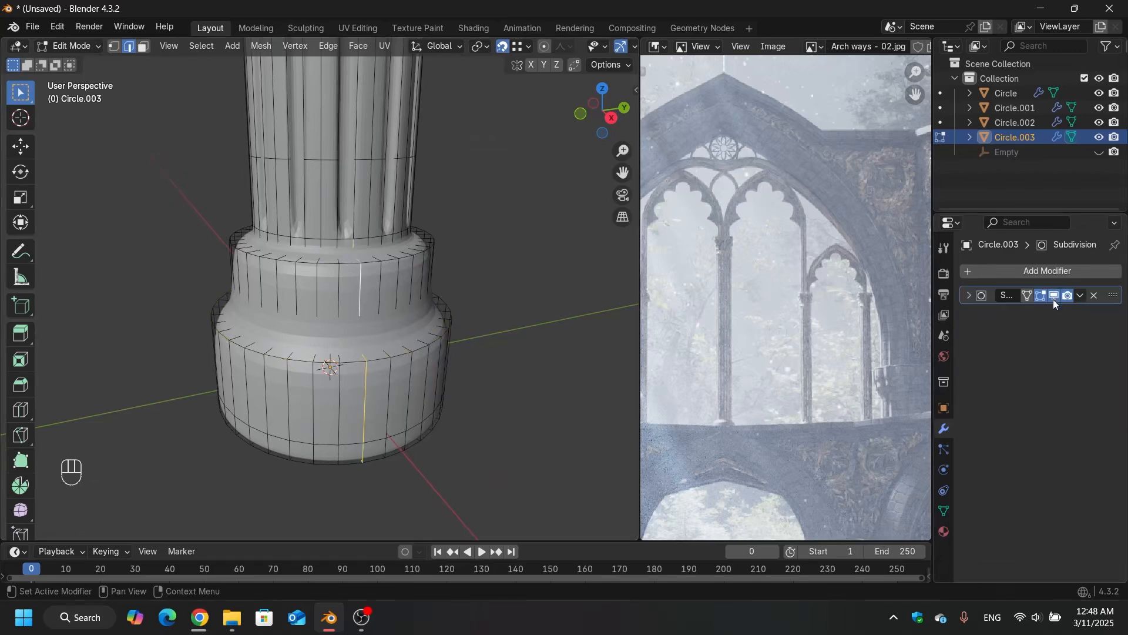
click(1054, 299)
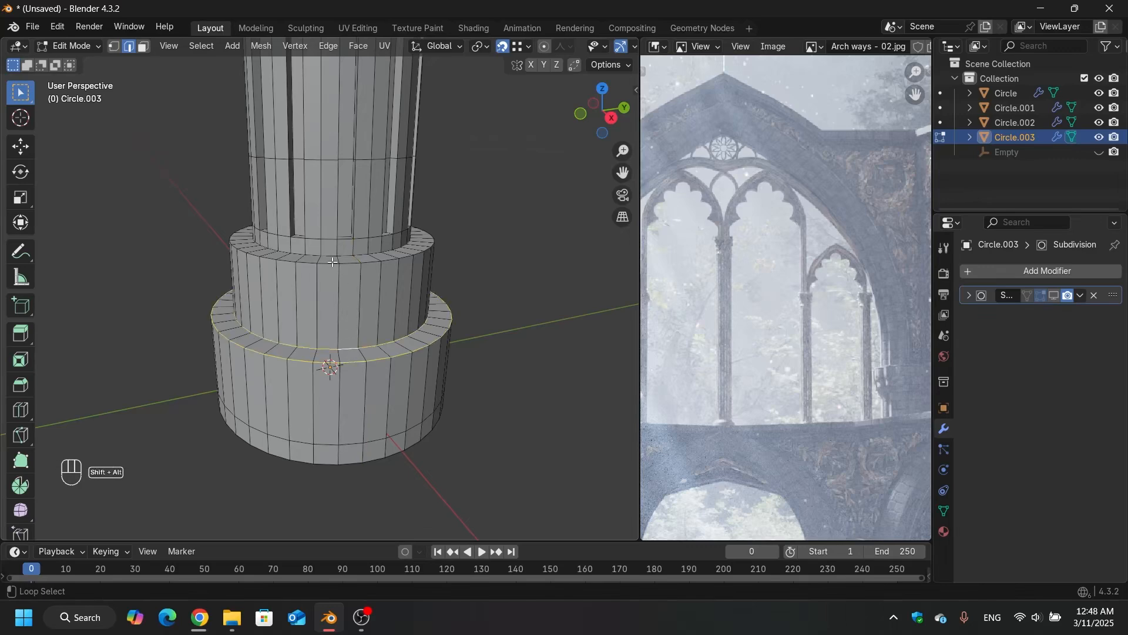
key(ctrl+b)
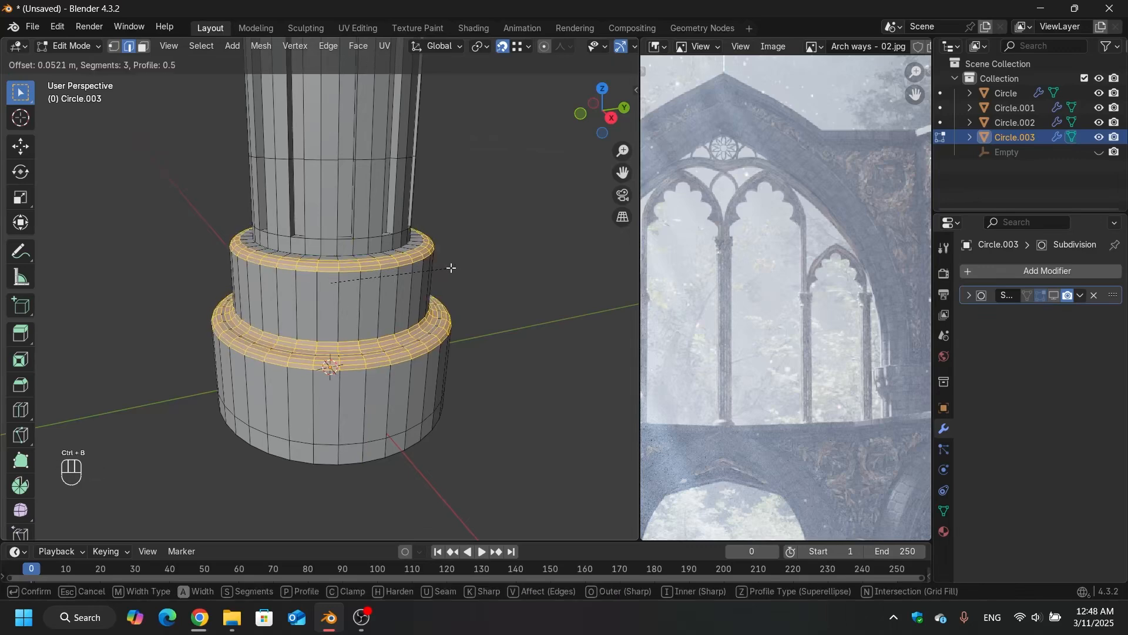
click(517, 262)
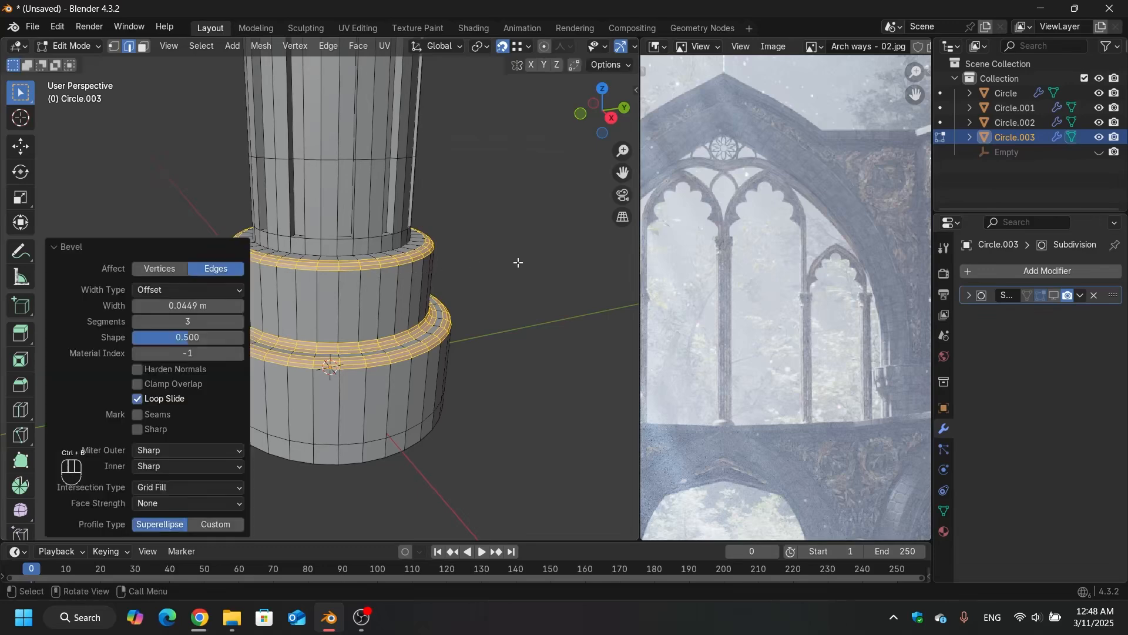
click(1056, 299)
key(Tab)
scroll(403, 290, down, 4)
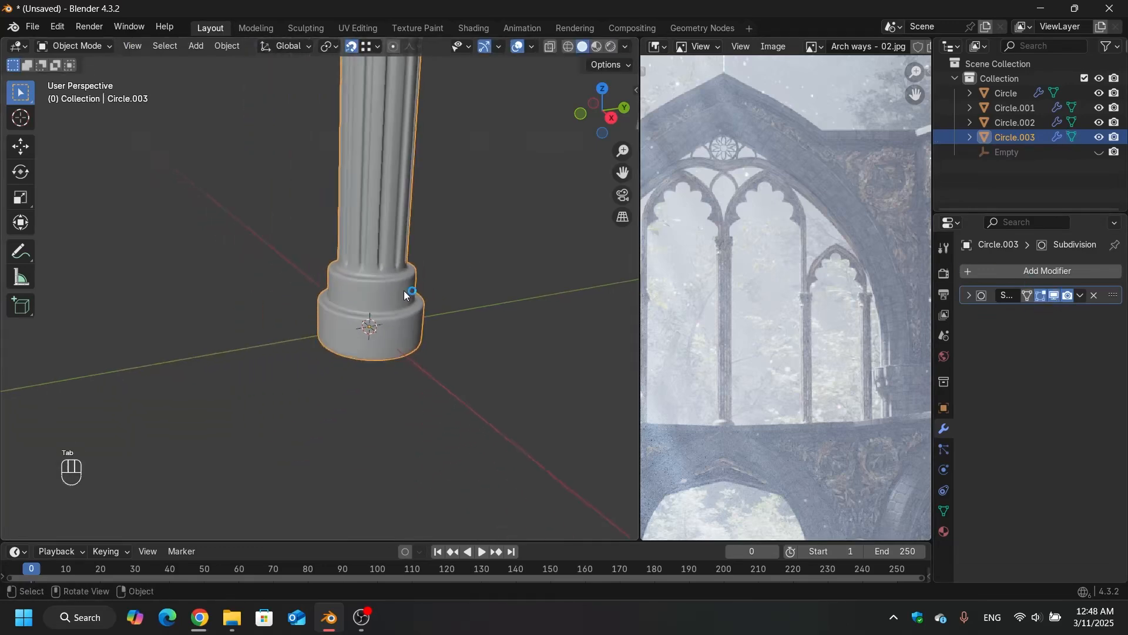
Step: Move the whole column about -0.104 m along X and scale it thicker with Z locked
shift+middle_drag(419, 273, 384, 244)
key(g)
key(x)
click(408, 290)
key(s)
key(shift+z)
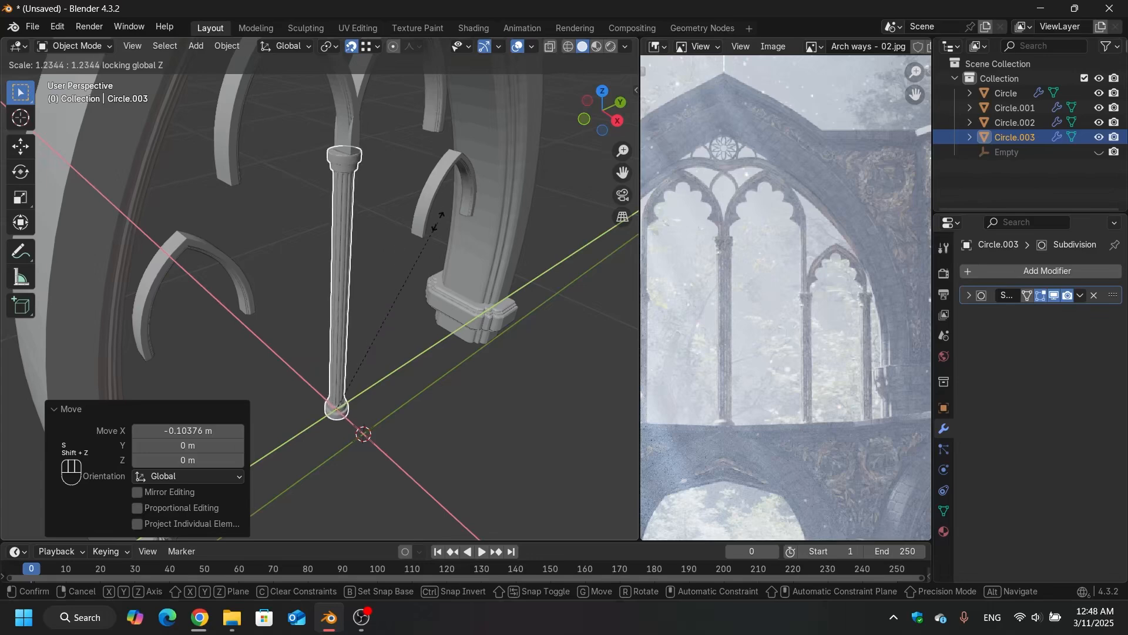
click(465, 207)
Step: In a top wireframe view, scale the inner arches above the column by about 0.816 along X
mouse_move(465, 207)
middle_down()
mouse_move(334, 161)
mouse_move(443, 216)
mouse_move(380, 156)
mouse_move(350, 109)
mouse_move(365, 195)
mouse_move(340, 168)
mouse_move(274, 252)
mouse_move(260, 221)
mouse_move(344, 159)
mouse_move(326, 238)
middle_up()
click(351, 109)
scroll(322, 226, up, 7)
key(shift+z)
scroll(328, 226, up, 4)
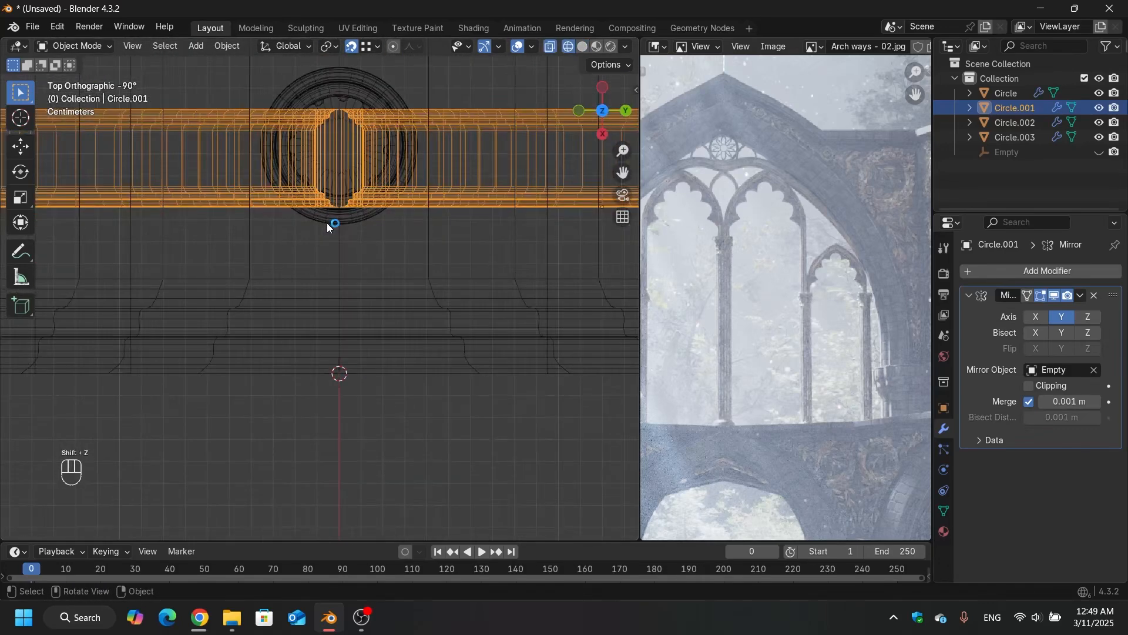
scroll(370, 201, down, 3)
key(s)
key(z)
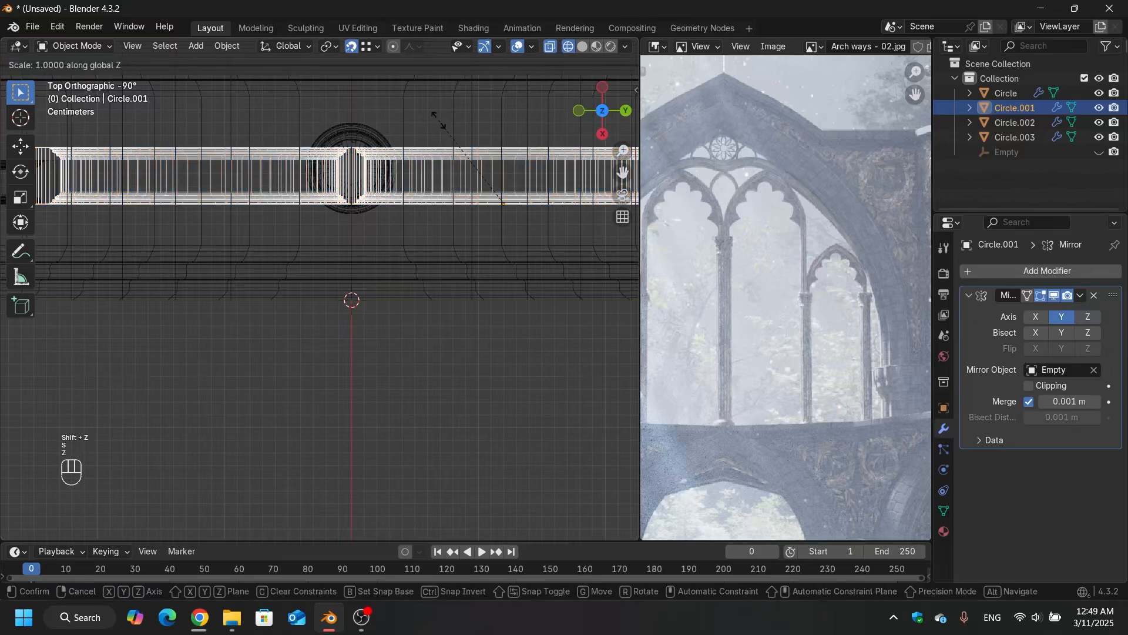
key(x)
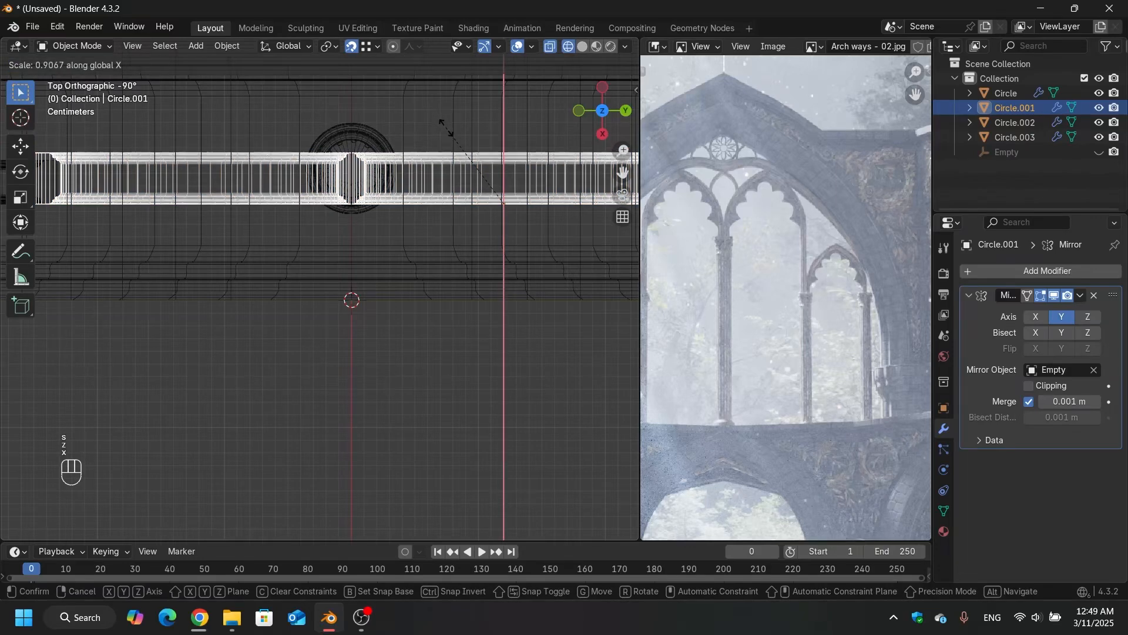
click(449, 136)
key(g)
key(z)
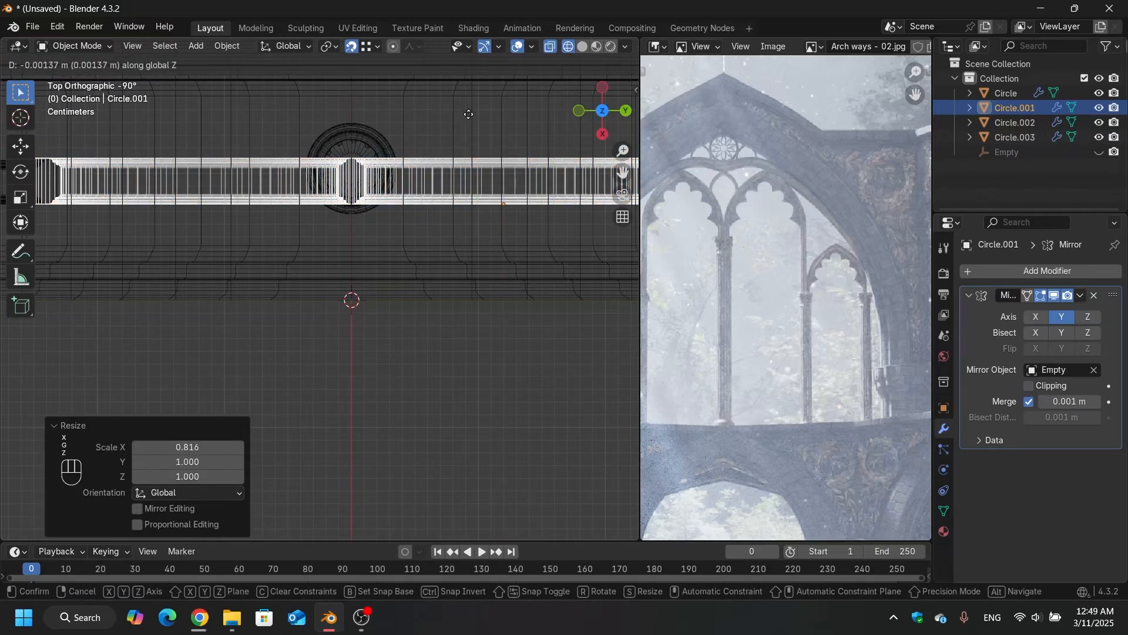
key(Escape)
Step: Move the inner arches about -0.00879 m along X to centre them over the column
key(g)
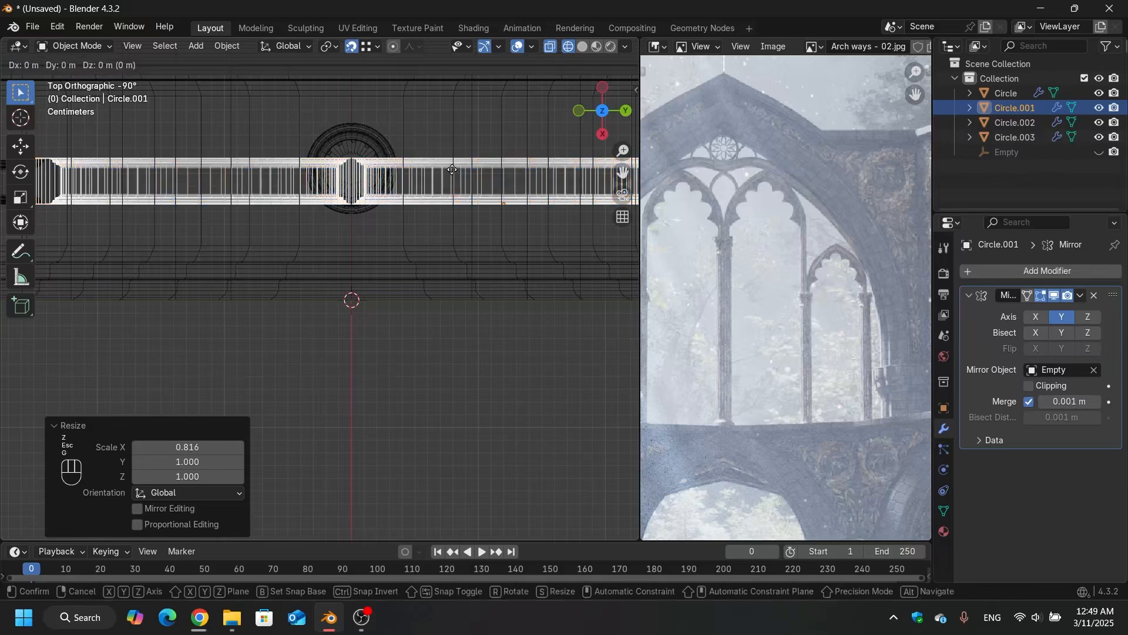
key(x)
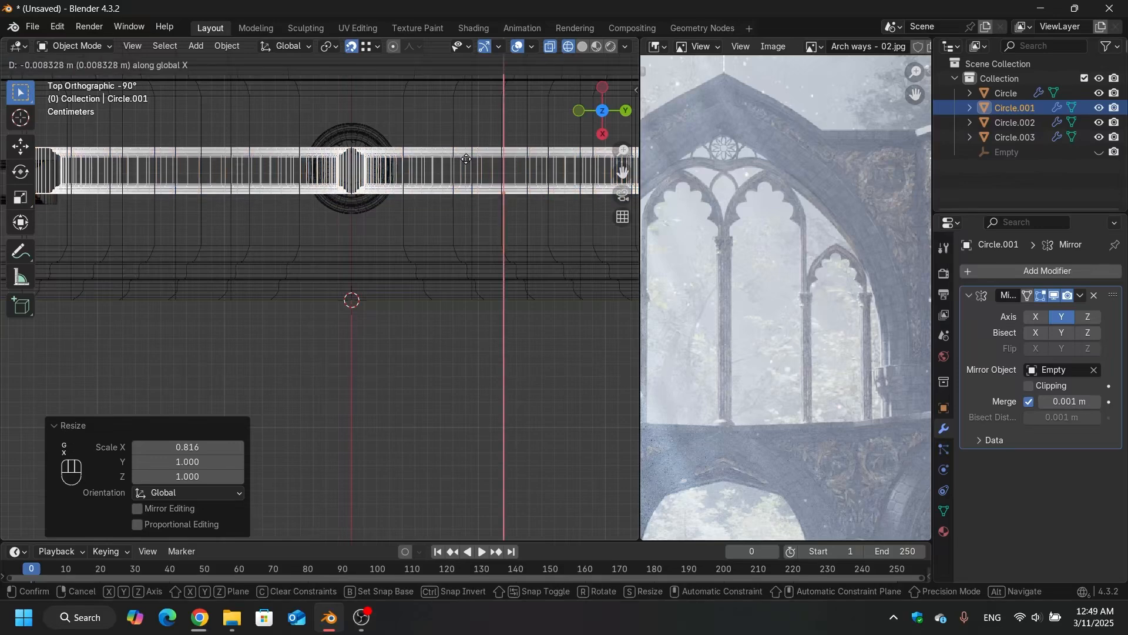
click(464, 158)
scroll(488, 295, down, 5)
mouse_move(488, 295)
middle_down()
mouse_move(462, 168)
mouse_move(470, 128)
mouse_move(488, 146)
middle_up()
key(shift+z)
scroll(470, 216, up, 6)
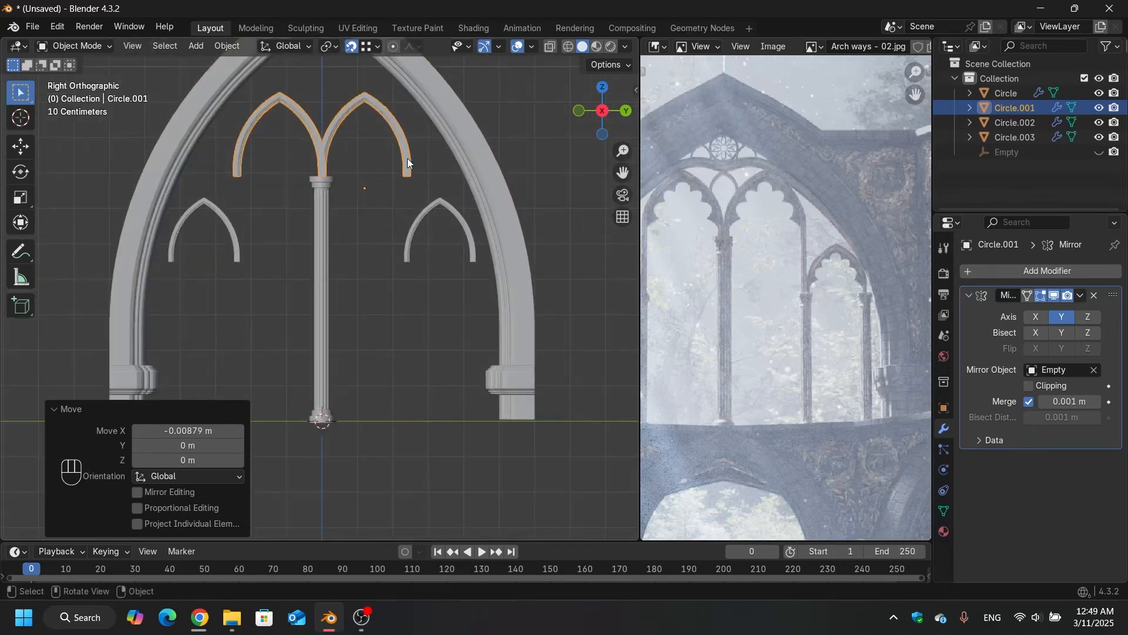
Step: Extend the inner arches' outer legs about 0.242 m downward along Z, level with the ends of the small side arches
key(Tab)
scroll(414, 167, up, 7)
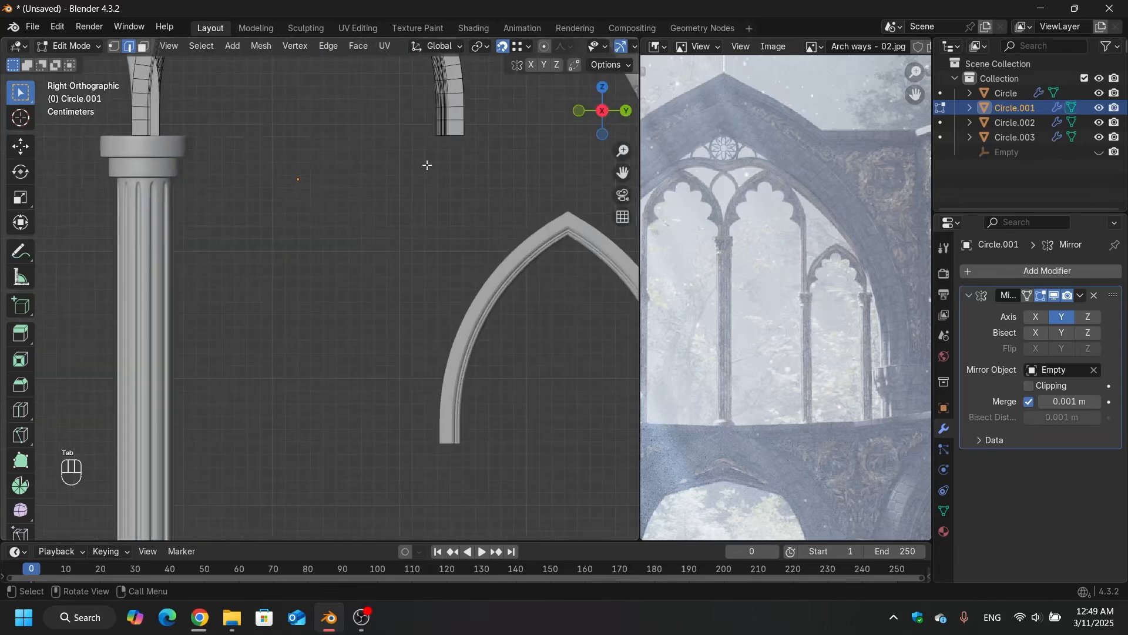
key(shift+z)
scroll(408, 170, down, 7)
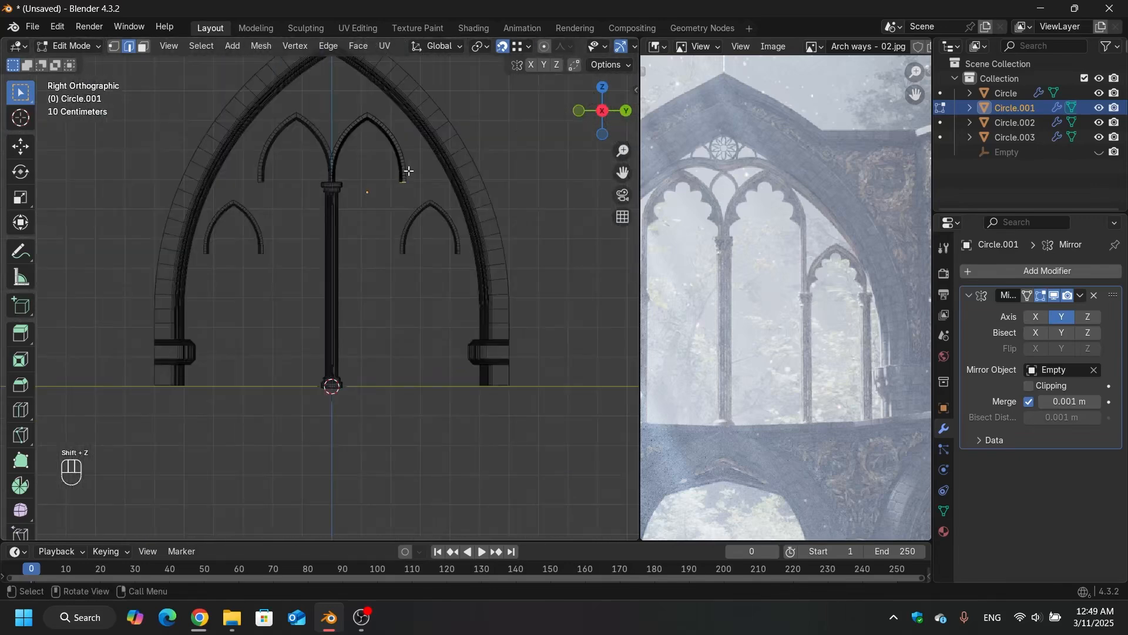
key(shift+z)
scroll(409, 170, up, 4)
key(g)
key(z)
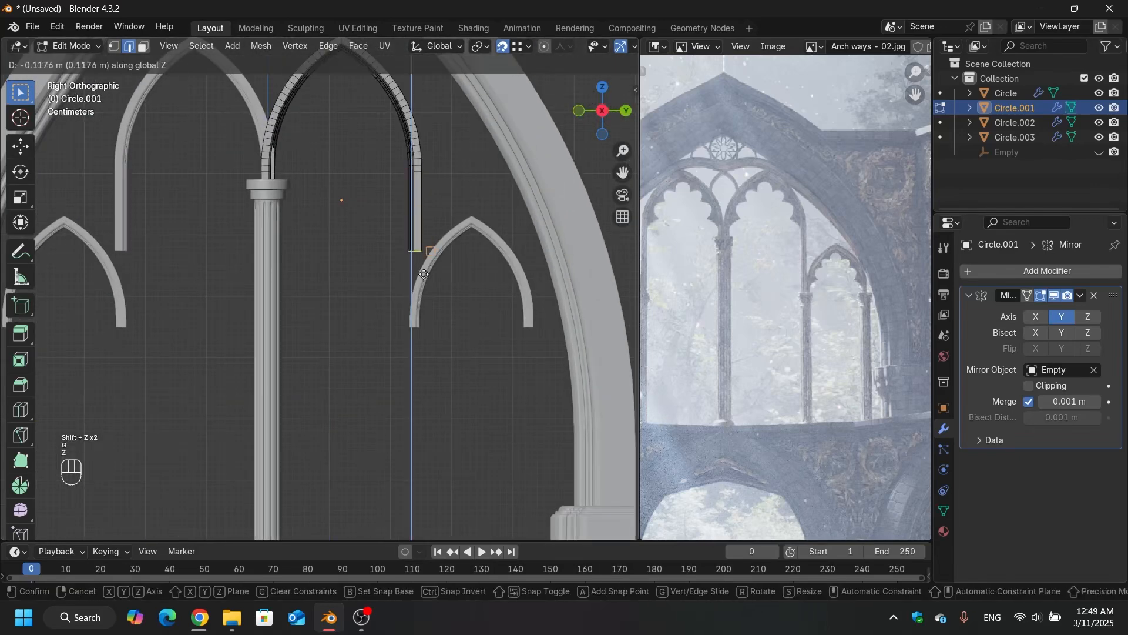
click(419, 336)
scroll(351, 291, down, 3)
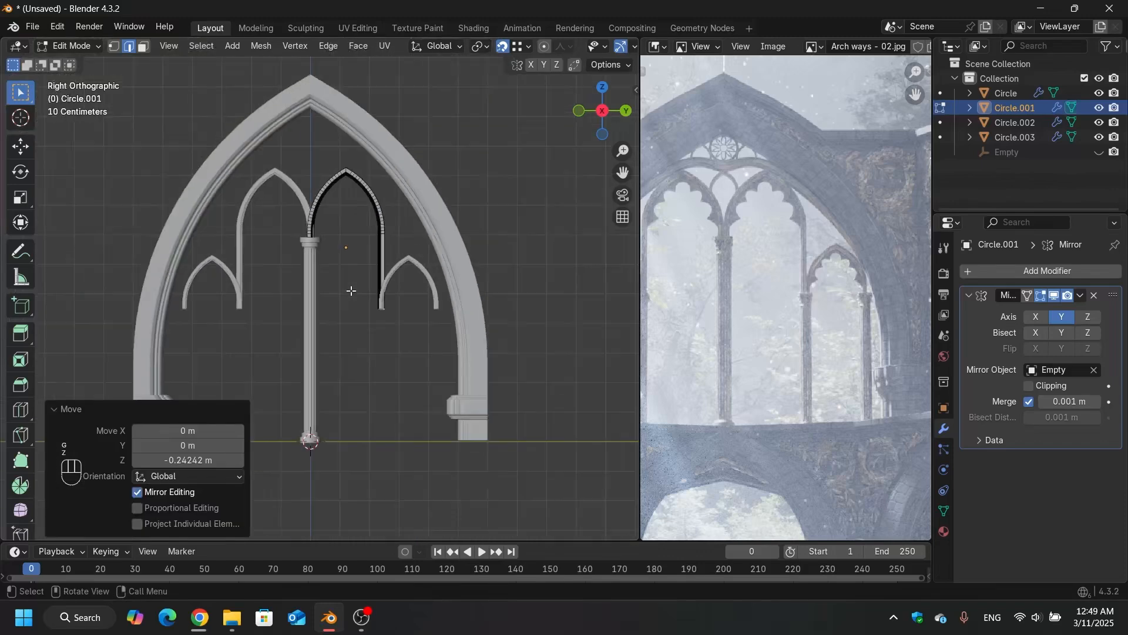
key(Tab)
scroll(312, 301, up, 1)
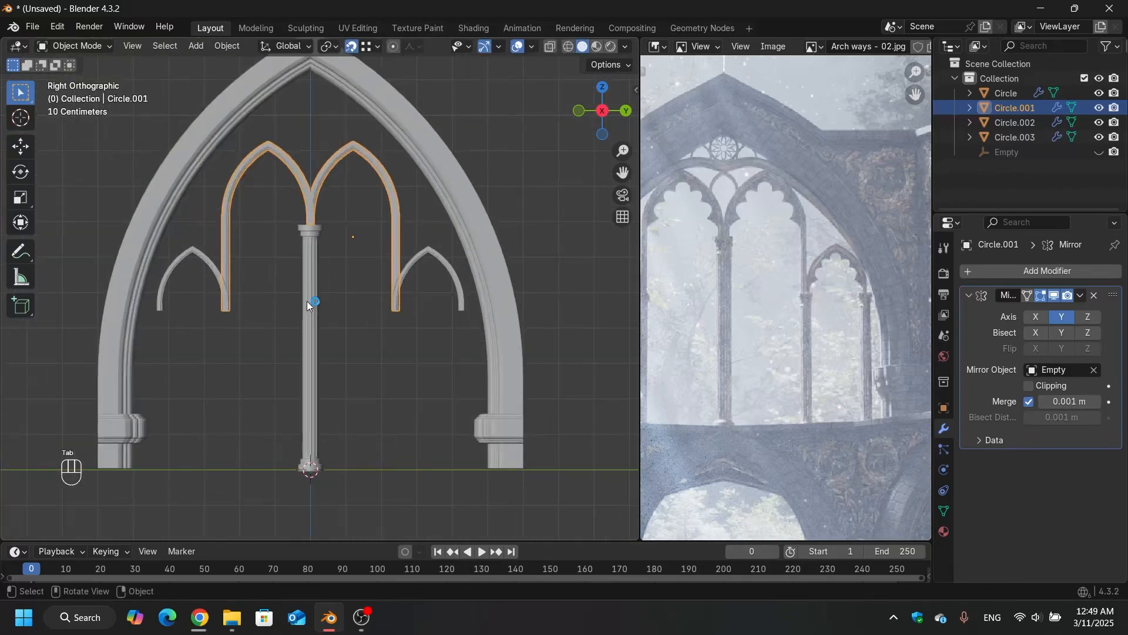
Step: Duplicate the central column 0.14257 m along Y and shift the copy about 0.096 m further, under the inner arch's outer leg
click(307, 301)
shift+middle_drag(375, 284, 372, 227)
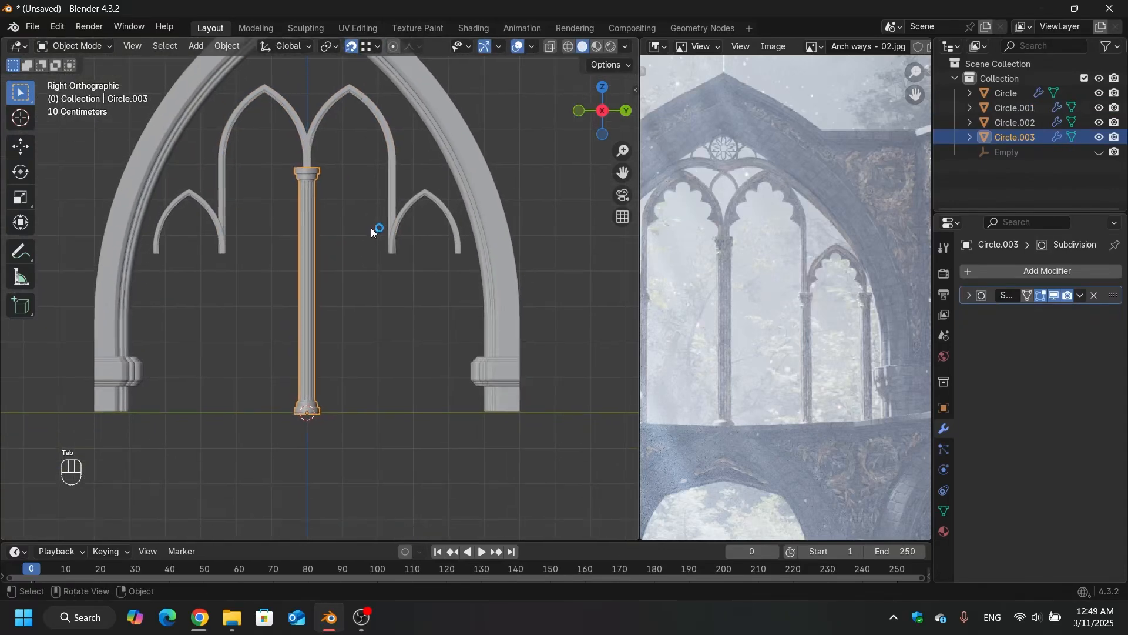
key(shift+d)
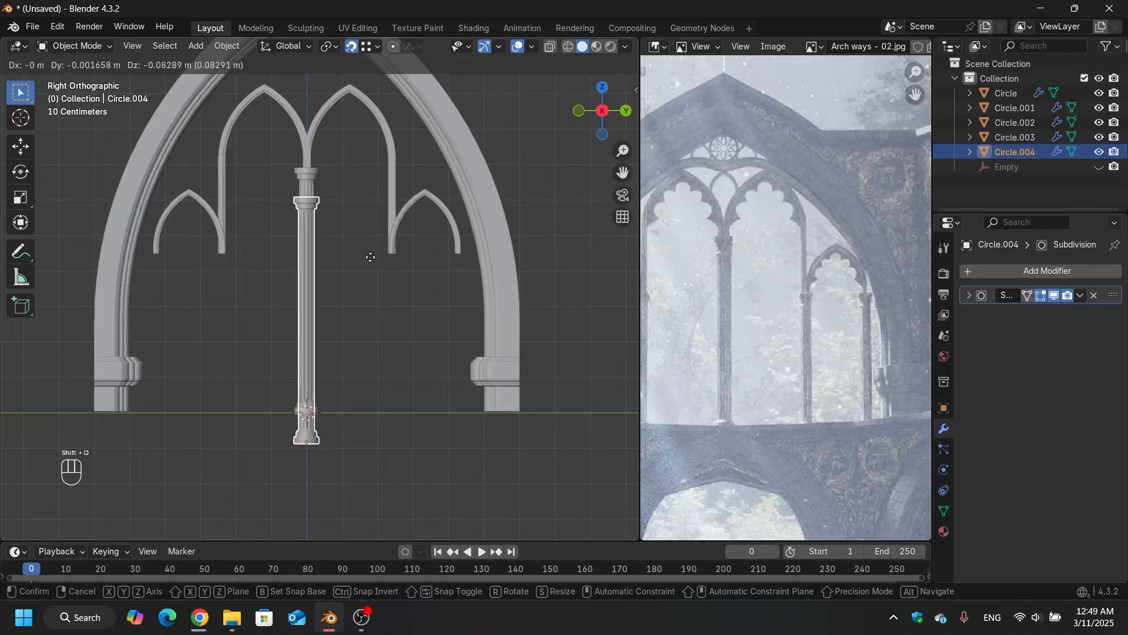
key(y)
click(421, 262)
scroll(391, 296, up, 4)
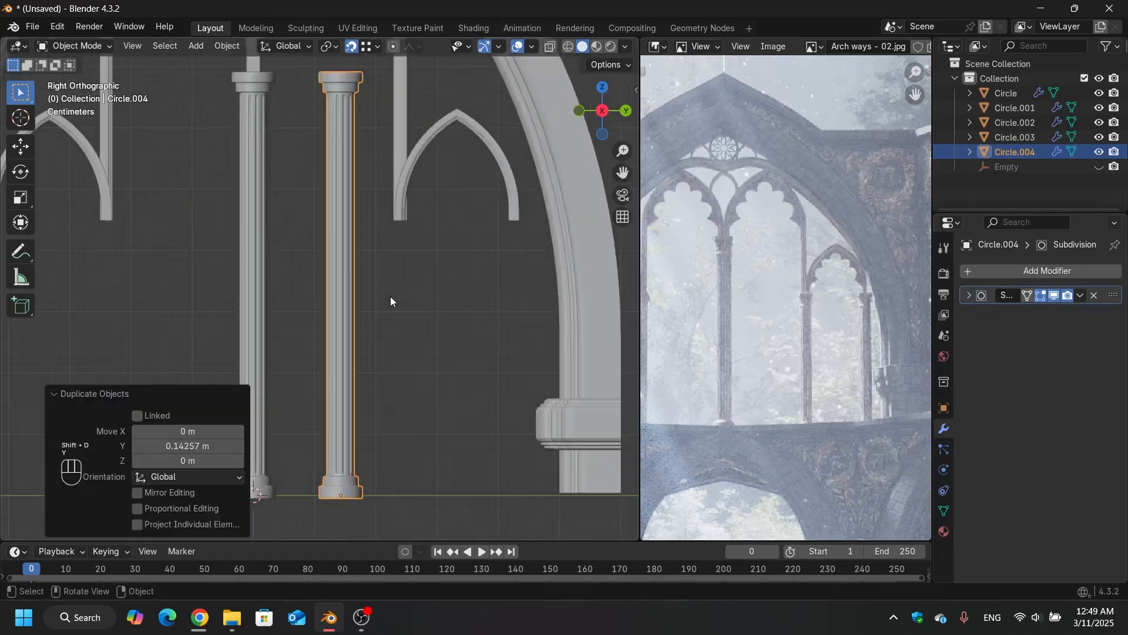
key(g)
key(y)
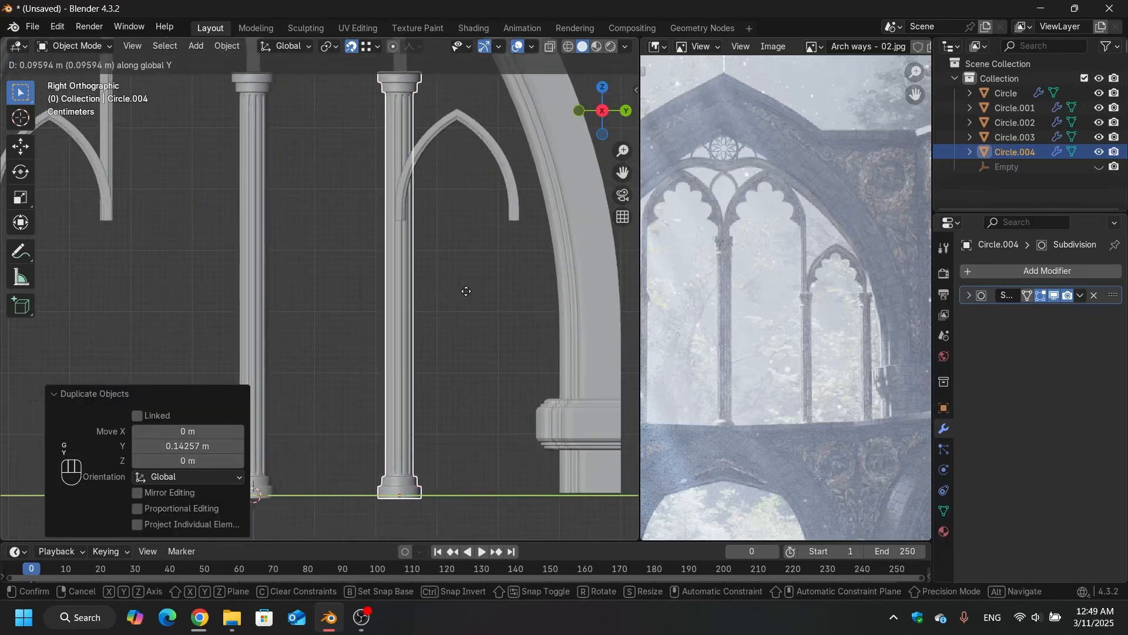
click(468, 291)
Step: Shorten the duplicated column by lowering its capital about 0.28 m and raising it 0.0358 m to meet the arch legs
key(Tab)
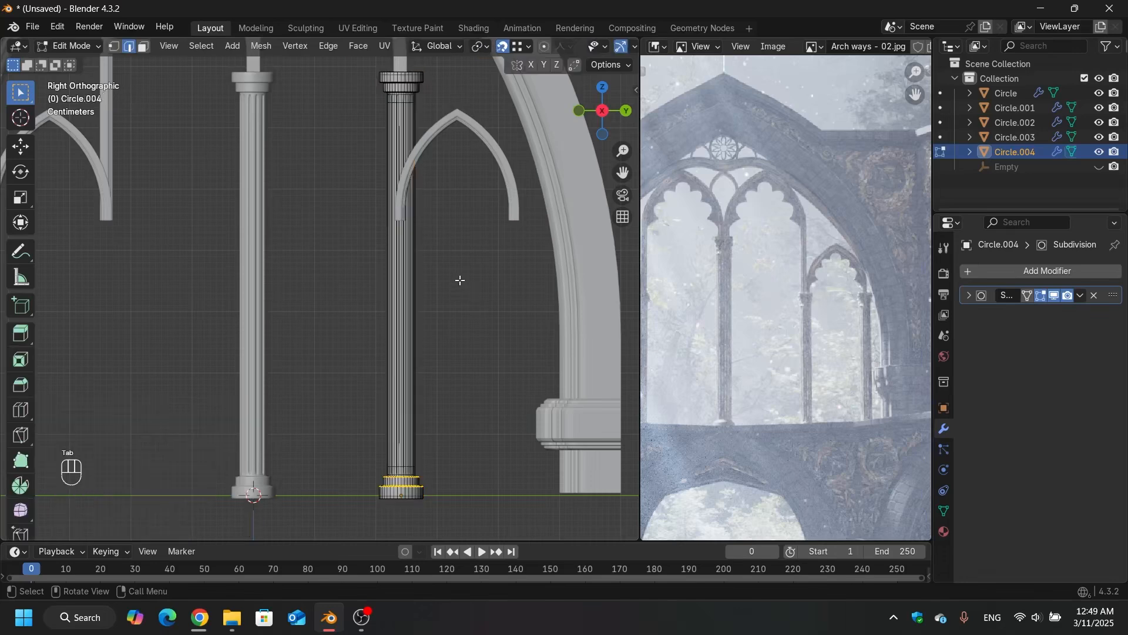
shift+middle_drag(459, 280, 451, 307)
key(shift+z)
drag(441, 90, 324, 174)
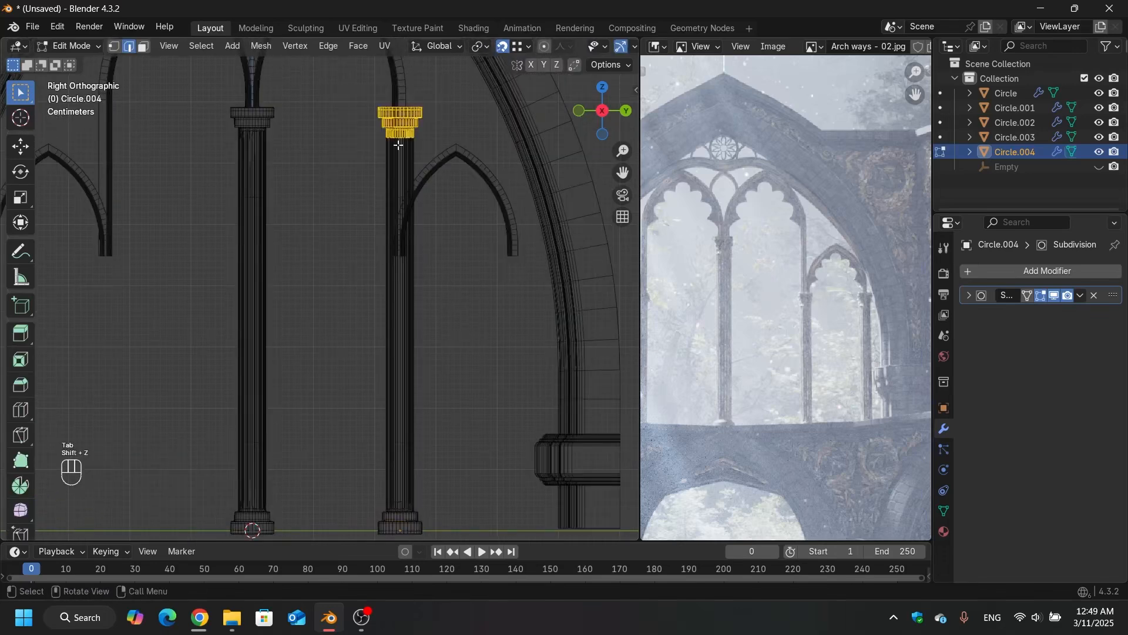
key(g)
key(z)
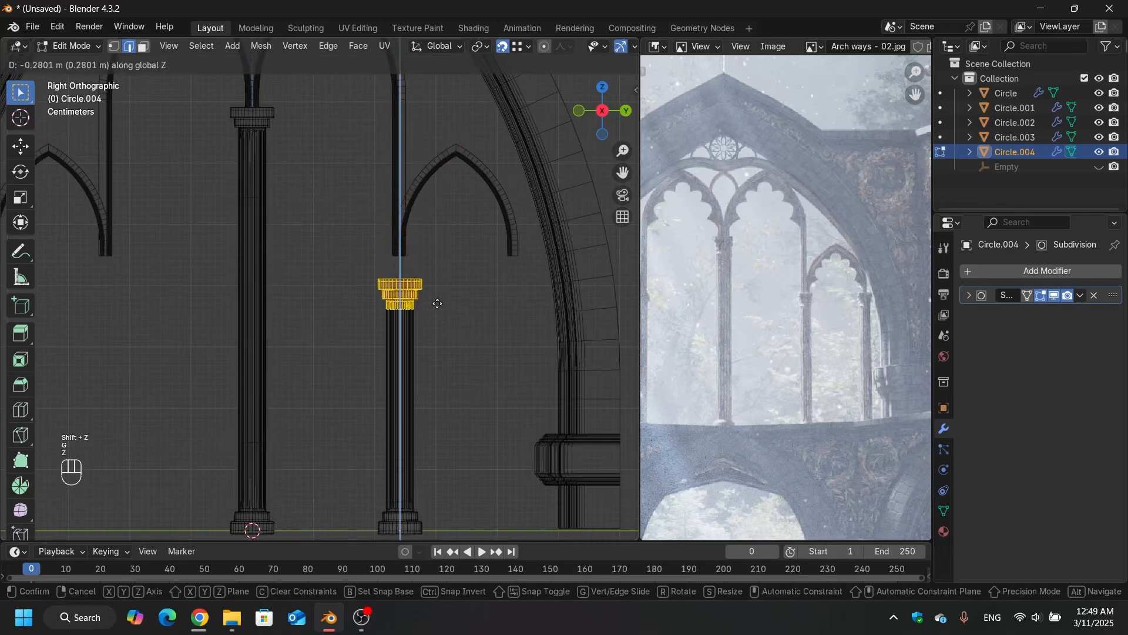
click(434, 303)
scroll(434, 303, up, 3)
key(g)
key(z)
click(395, 245)
scroll(394, 245, down, 4)
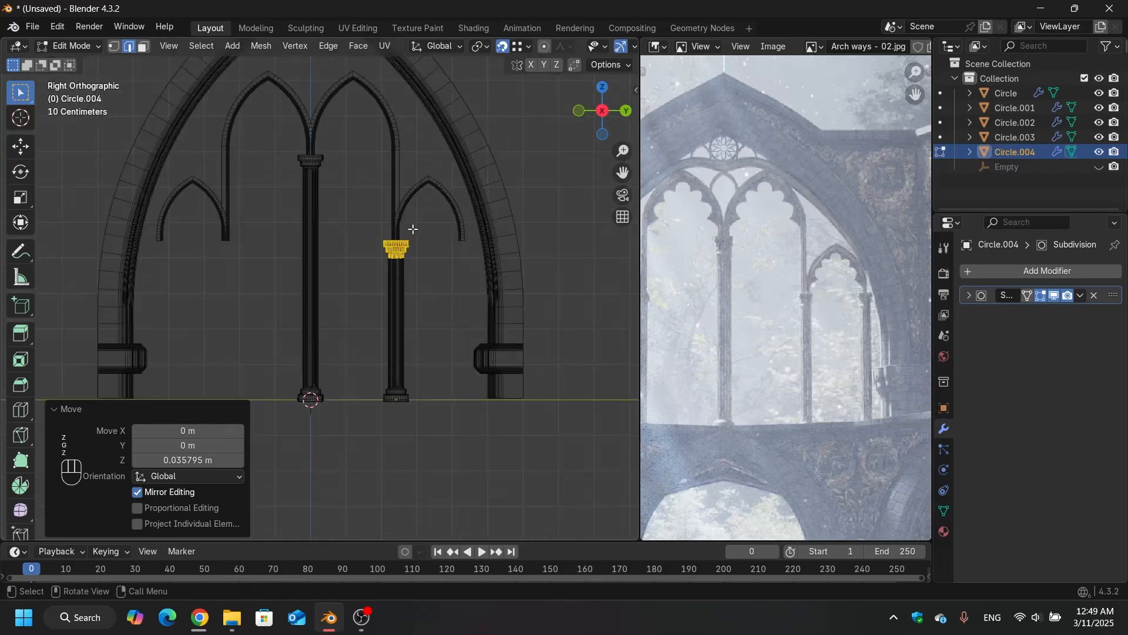
scroll(411, 230, up, 2)
key(Tab)
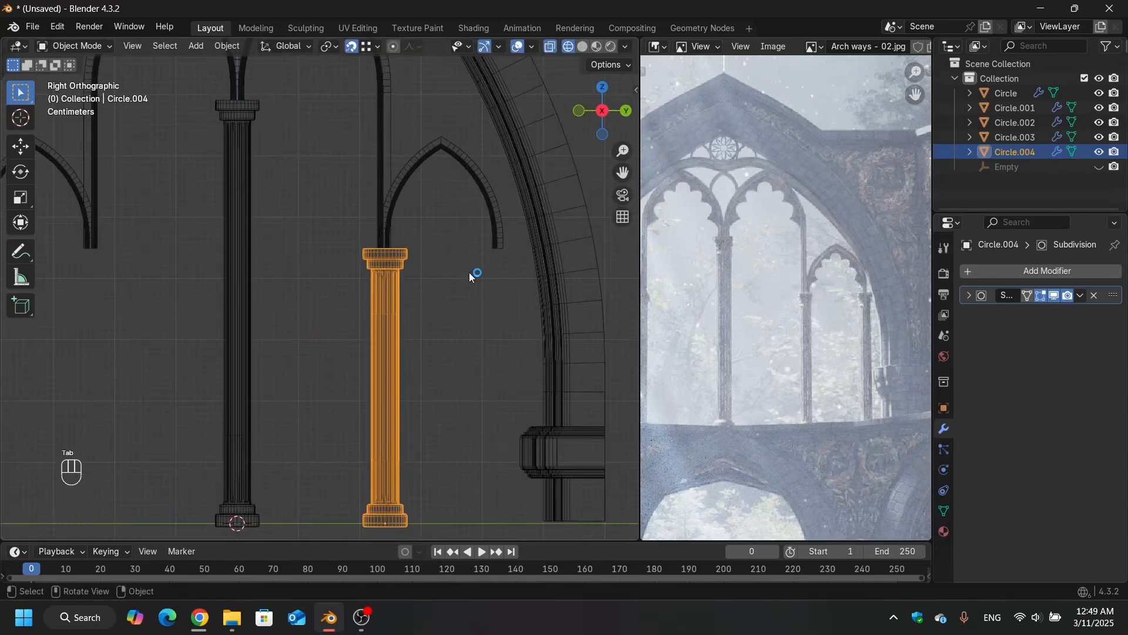
Step: Scale the shorter column to 0.602 with Z locked and nudge it about -0.0012 m along Y beneath the arch legs
key(s)
key(shift+z)
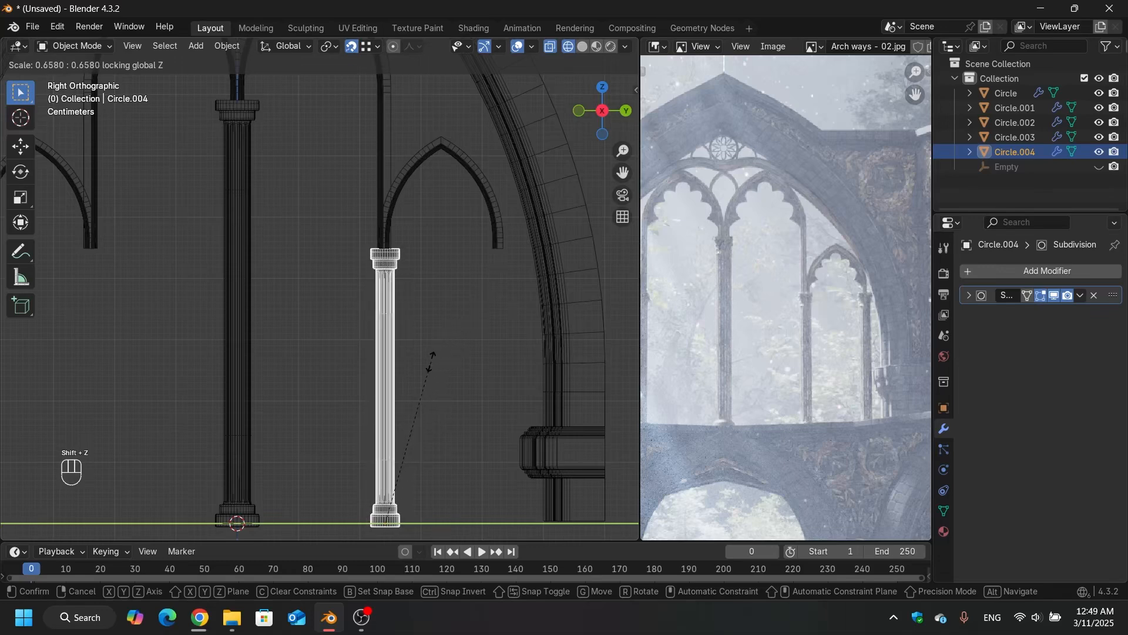
click(432, 377)
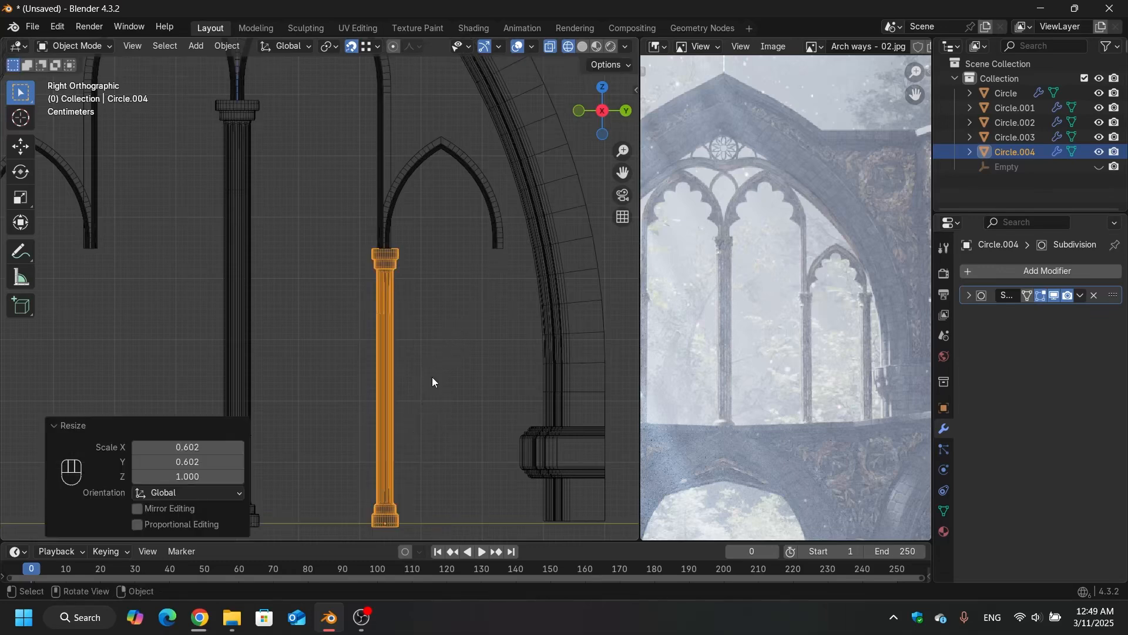
scroll(386, 272, up, 5)
key(g)
key(y)
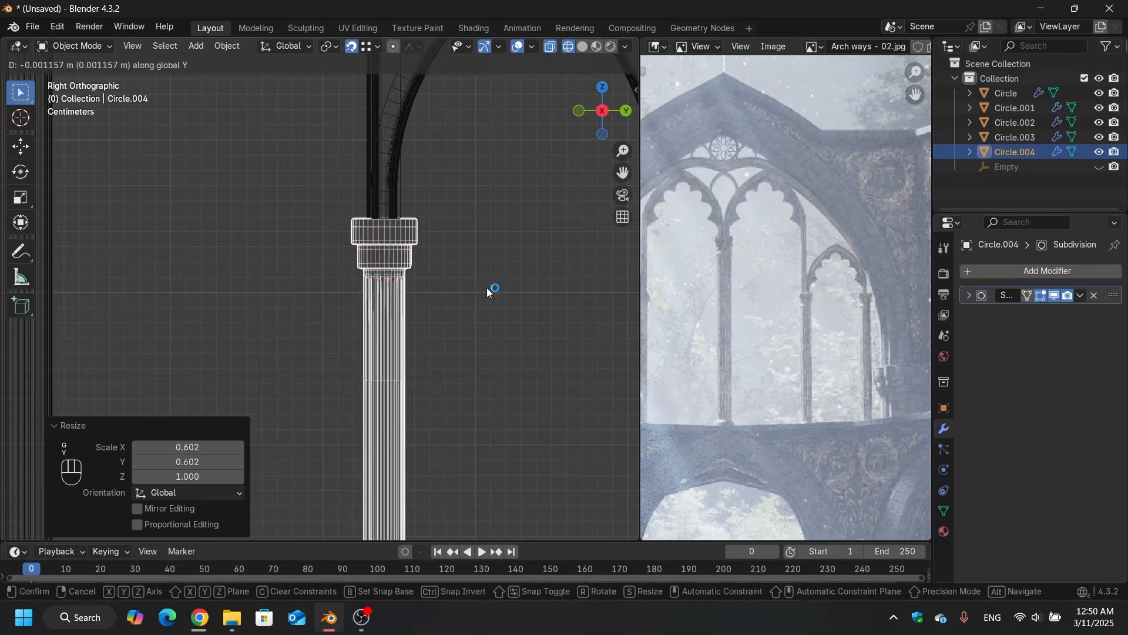
click(487, 288)
scroll(398, 248, up, 4)
Step: Scale the flute ends at both ends of the shorter shaft about 1.05 along Z with Sharp proportional editing at size 0.03
key(Tab)
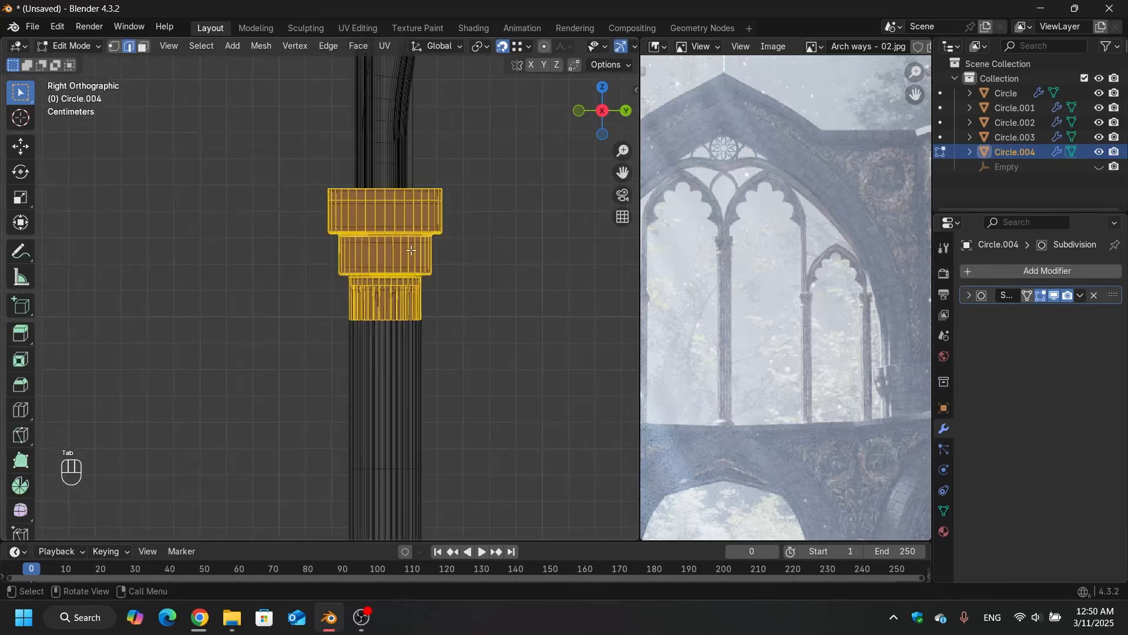
drag(491, 260, 319, 352)
scroll(361, 191, down, 8)
scroll(411, 375, up, 6)
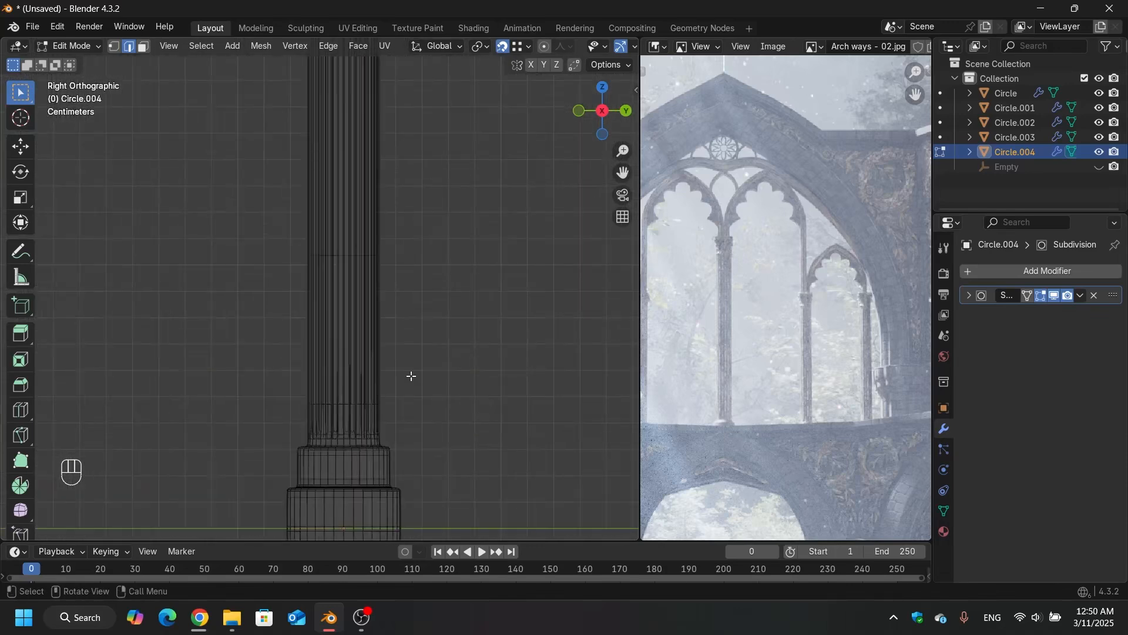
drag(429, 363, 297, 450)
scroll(371, 346, down, 4)
scroll(371, 345, down, 4)
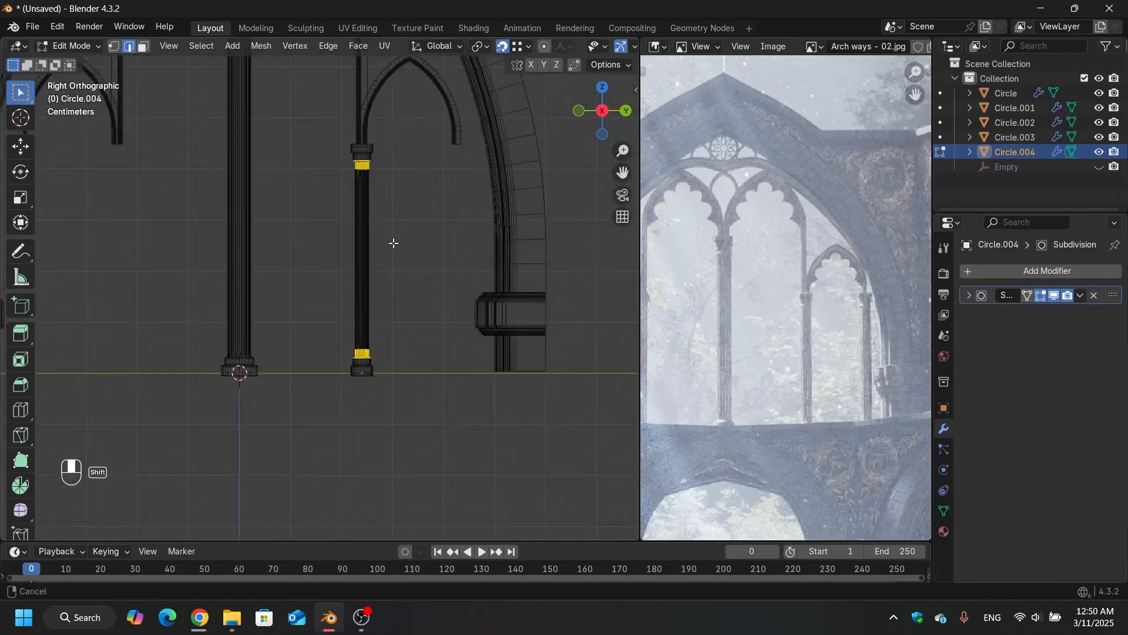
shift+middle_drag(386, 215, 392, 305)
scroll(392, 305, up, 2)
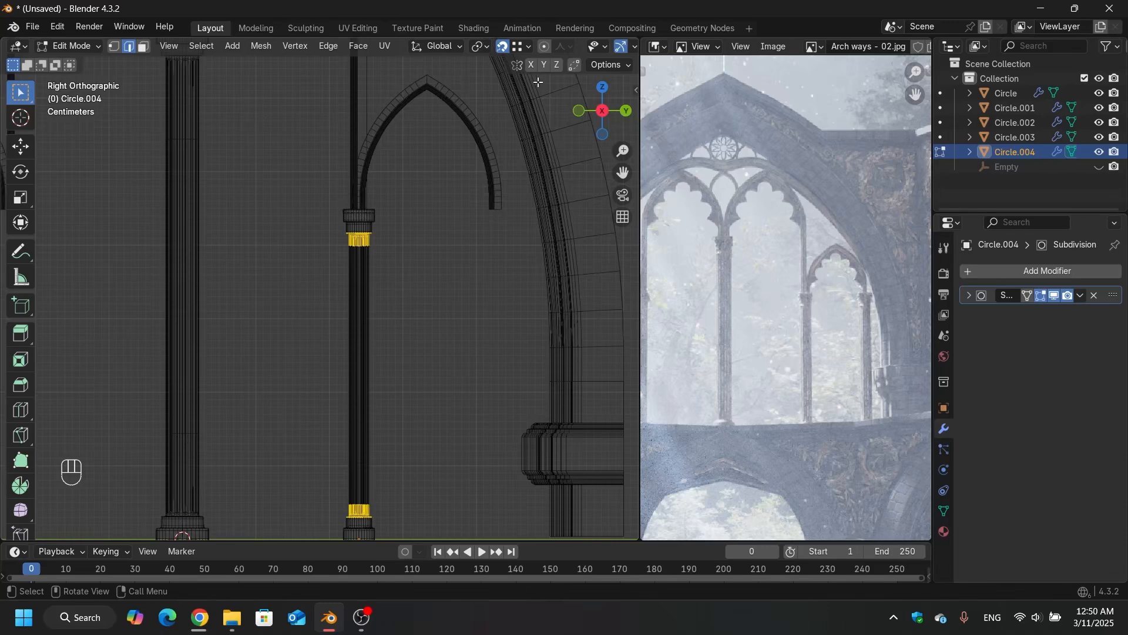
scroll(378, 307, up, 4)
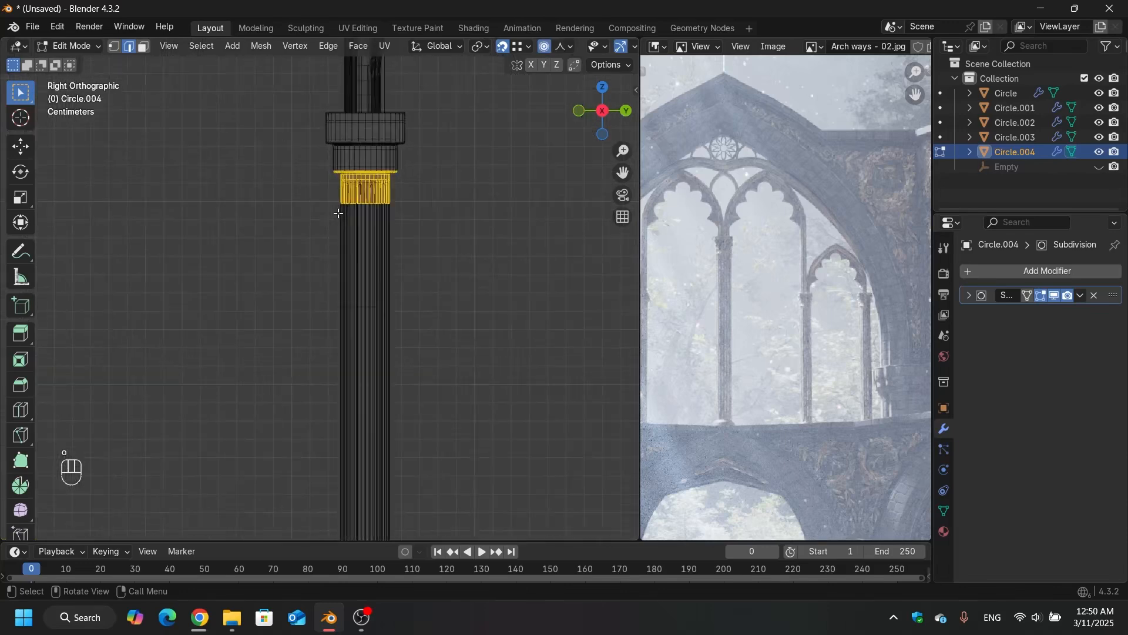
scroll(318, 253, down, 4)
scroll(393, 136, up, 2)
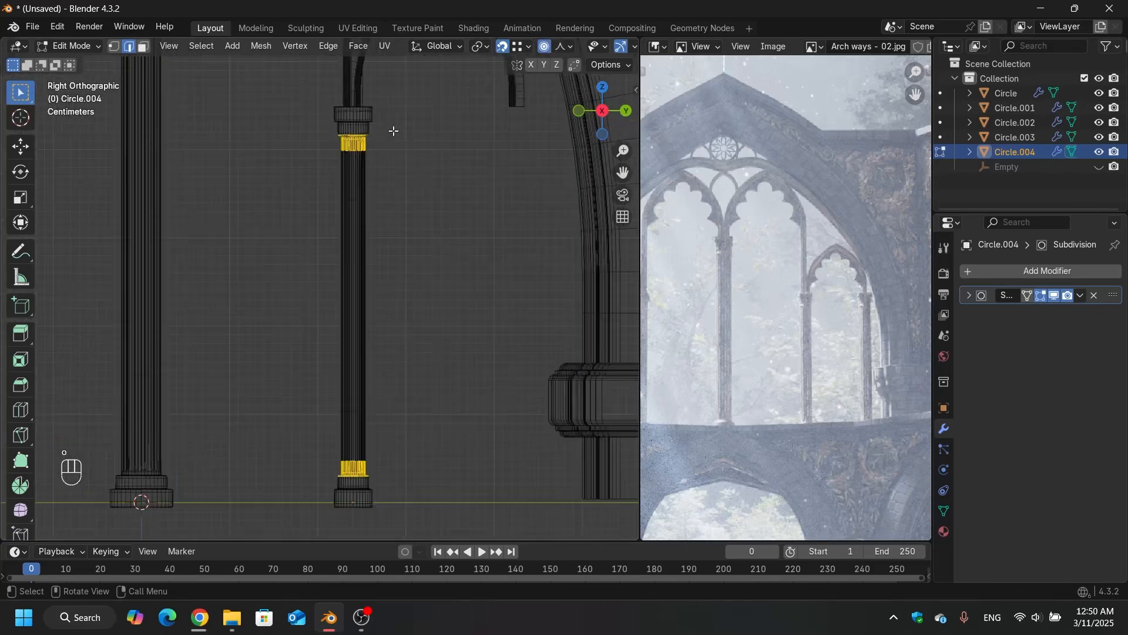
key(s)
key(z)
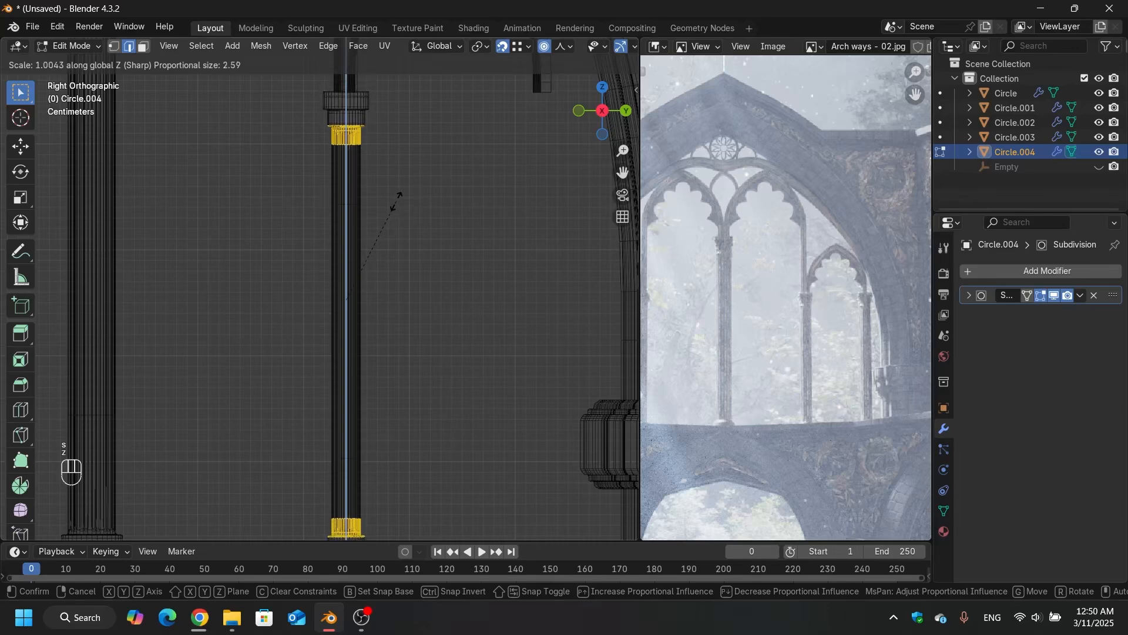
scroll(398, 198, up, 20)
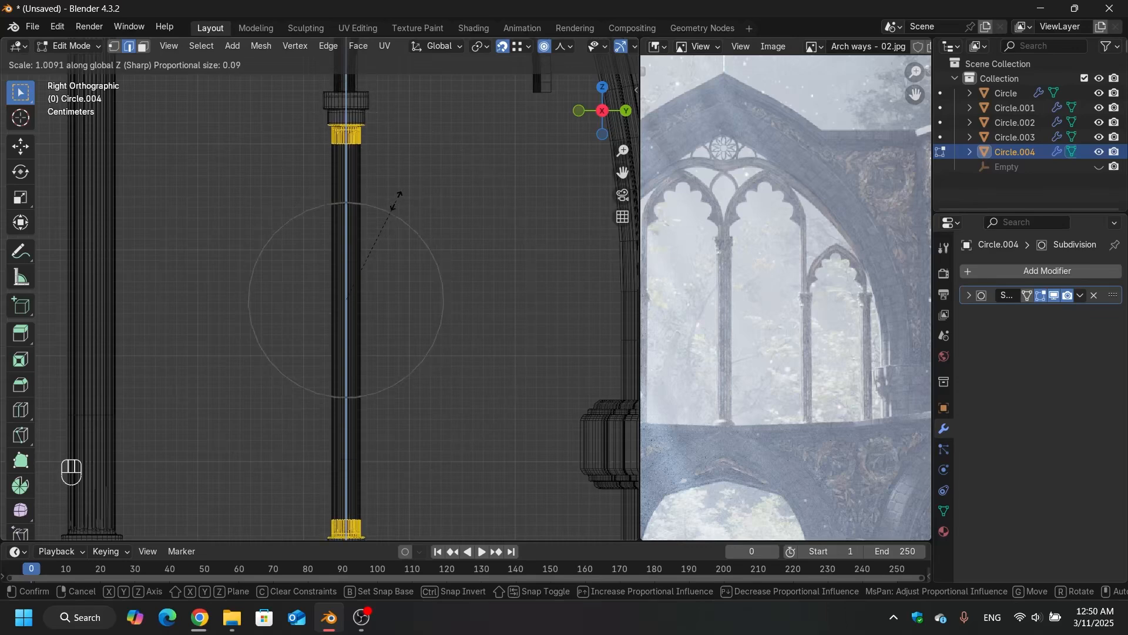
scroll(403, 198, up, 7)
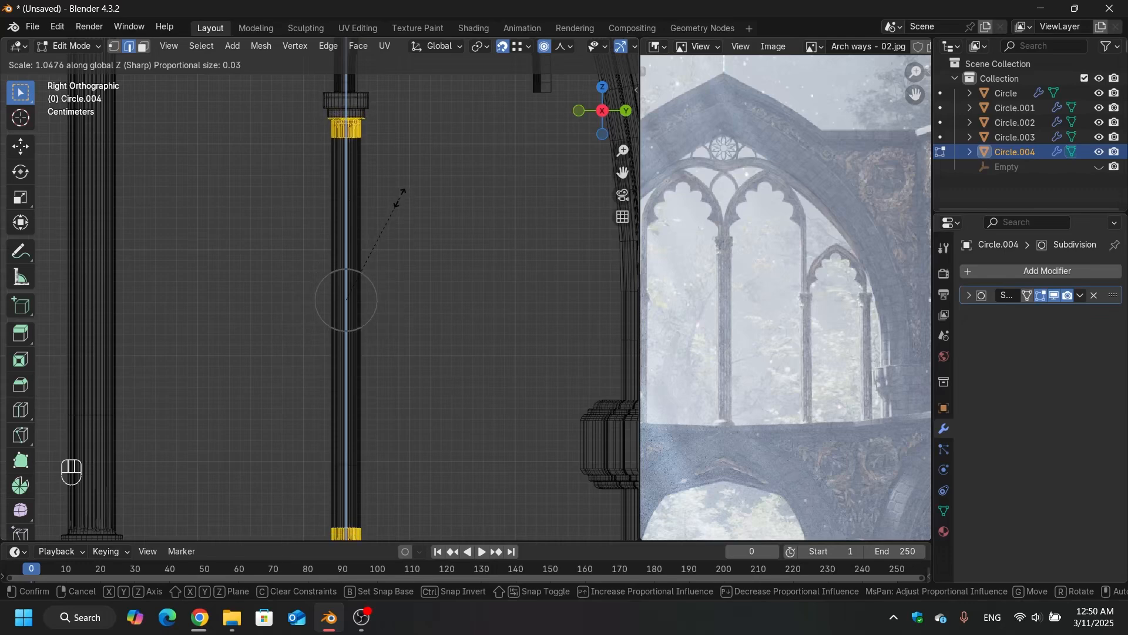
click(400, 197)
scroll(413, 152, down, 3)
key(Tab)
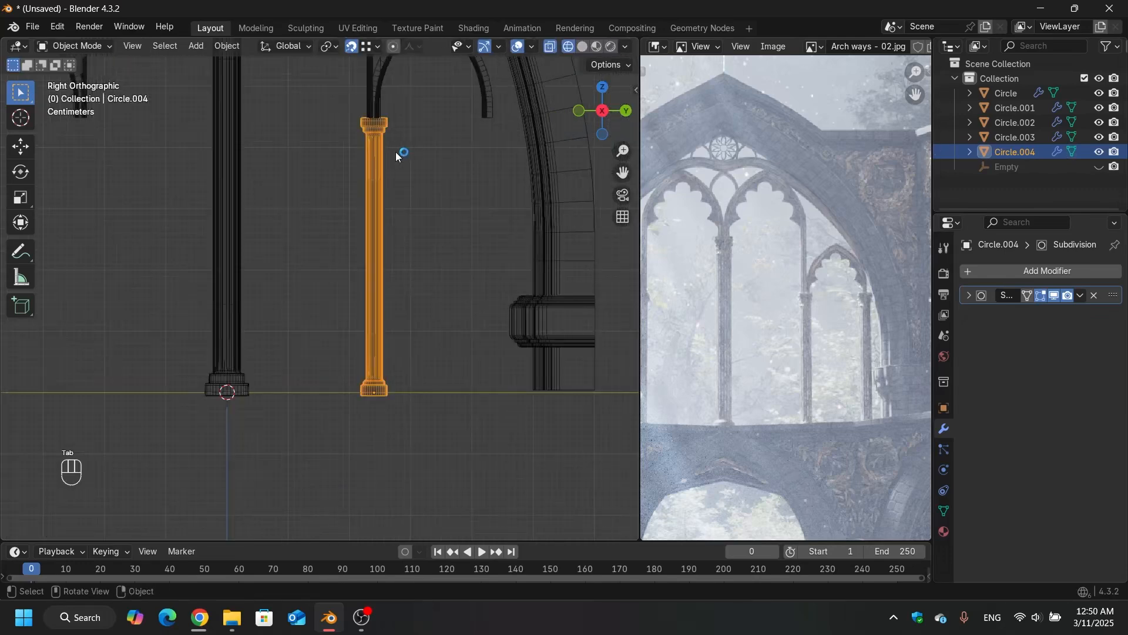
Step: Inspect the shorter column's capital, shaft and base in solid view against the central column
scroll(376, 111, up, 8)
scroll(378, 100, down, 8)
key(shift+z)
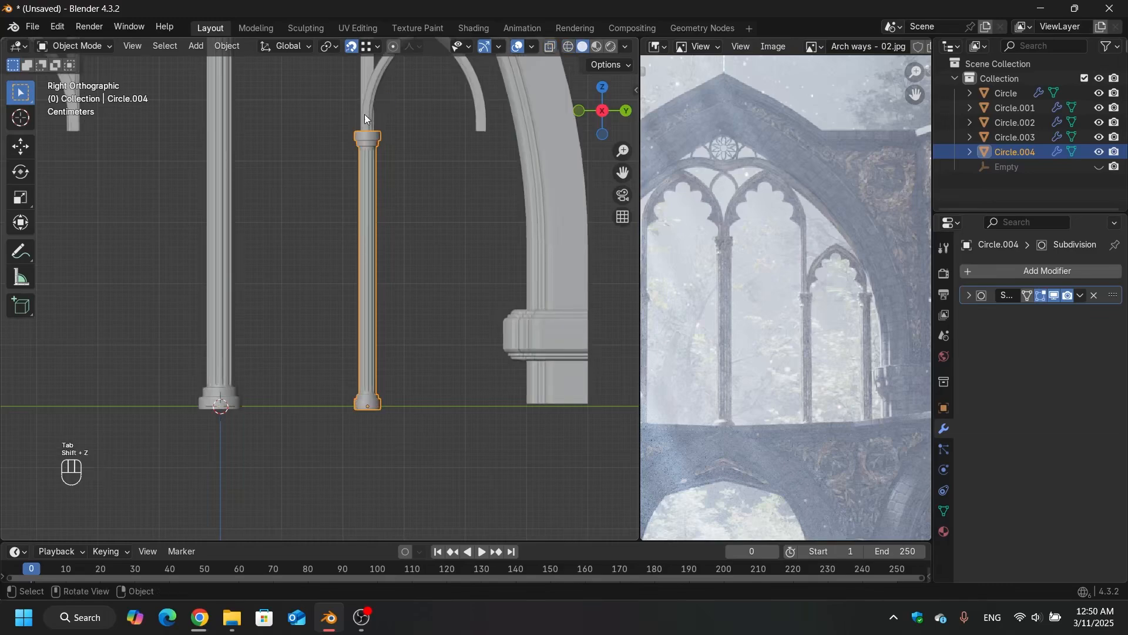
scroll(341, 121, down, 4)
shift+middle_drag(340, 121, 372, 227)
scroll(307, 151, up, 4)
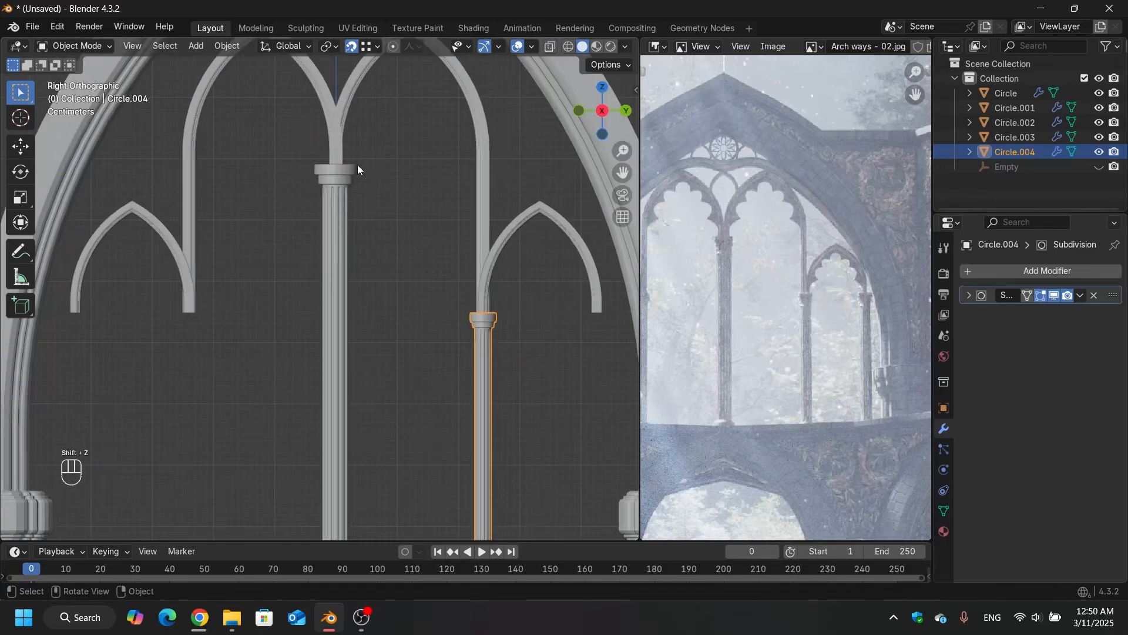
scroll(410, 263, down, 2)
shift+middle_drag(493, 345, 368, 254)
scroll(363, 249, up, 6)
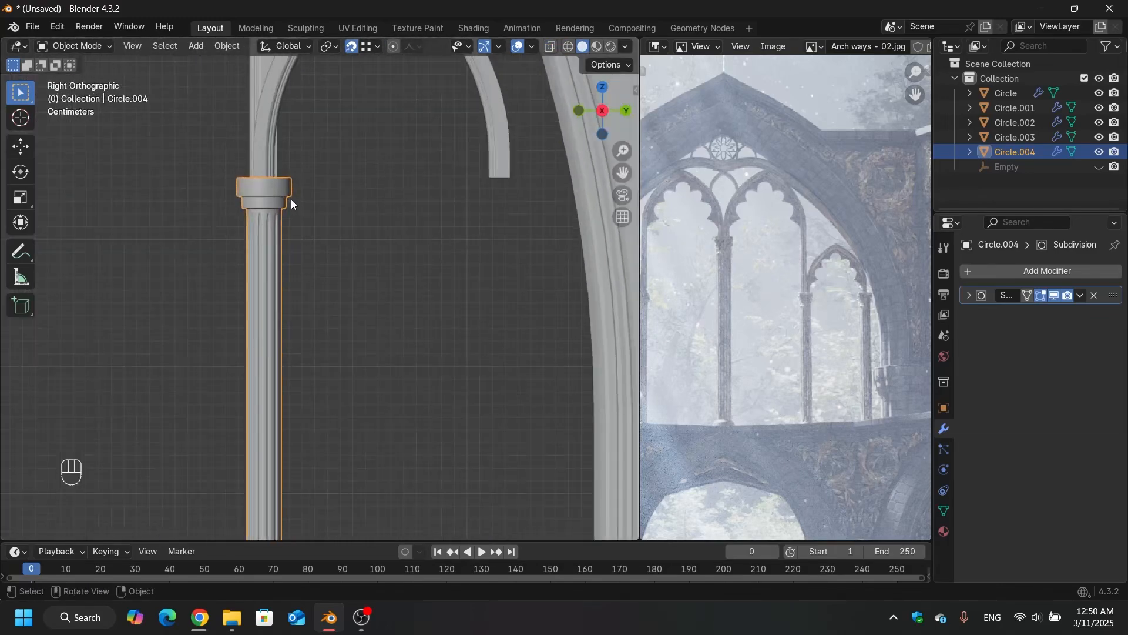
scroll(291, 199, down, 3)
shift+middle_drag(291, 199, 351, 71)
scroll(350, 265, down, 2)
scroll(347, 328, up, 9)
scroll(348, 284, down, 6)
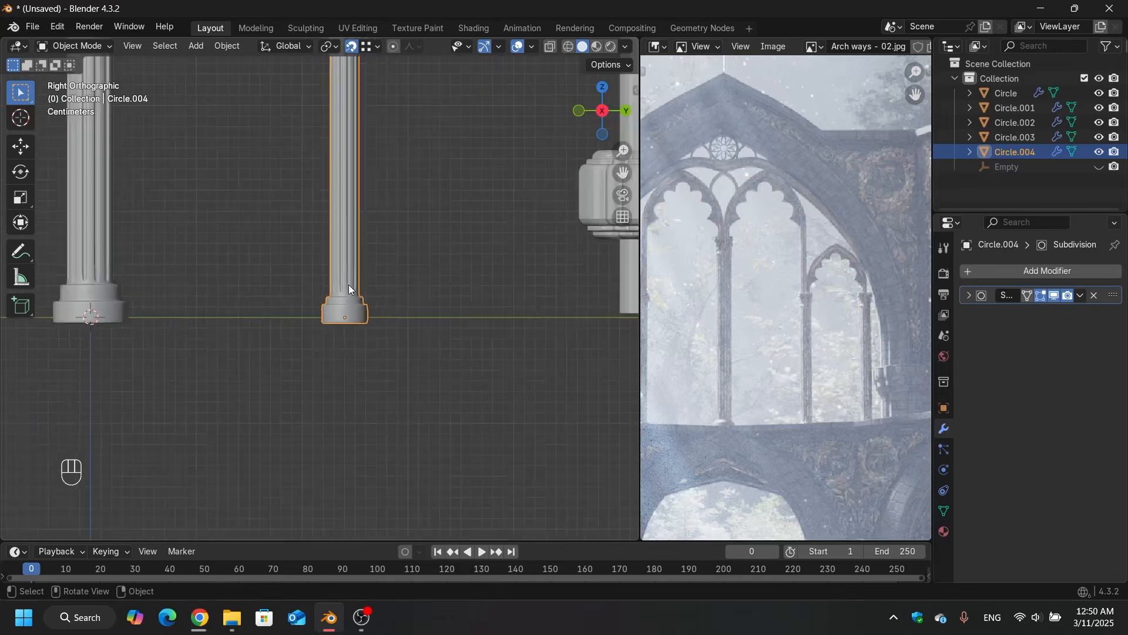
scroll(348, 285, up, 6)
scroll(350, 283, down, 2)
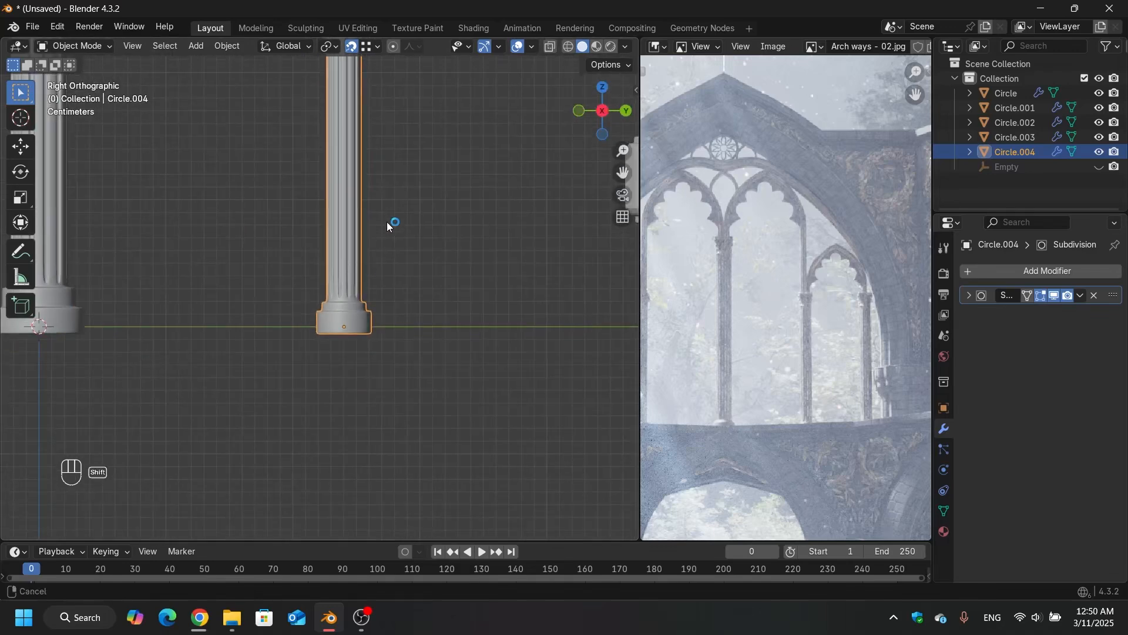
Step: Make a linked duplicate of the shorter column about 0.166 m along Y beneath the side arch's outer leg
shift+middle_drag(387, 221, 365, 414)
scroll(383, 286, down, 3)
scroll(335, 195, up, 2)
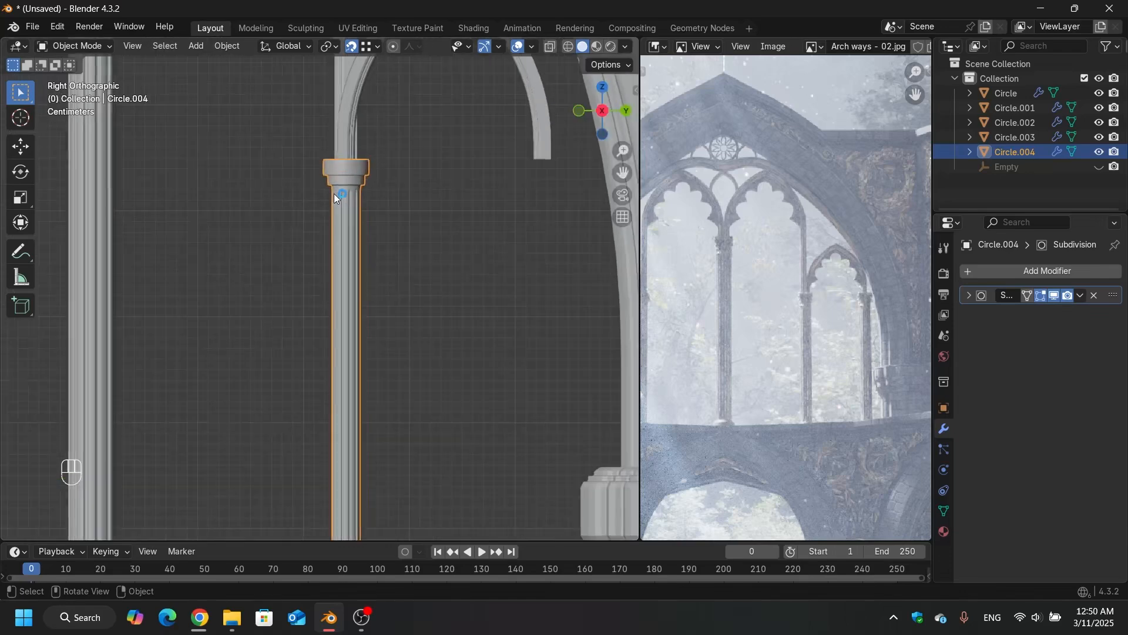
scroll(335, 195, down, 4)
scroll(385, 194, down, 2)
mouse_move(385, 200)
middle_down()
mouse_move(384, 221)
mouse_move(374, 208)
middle_up()
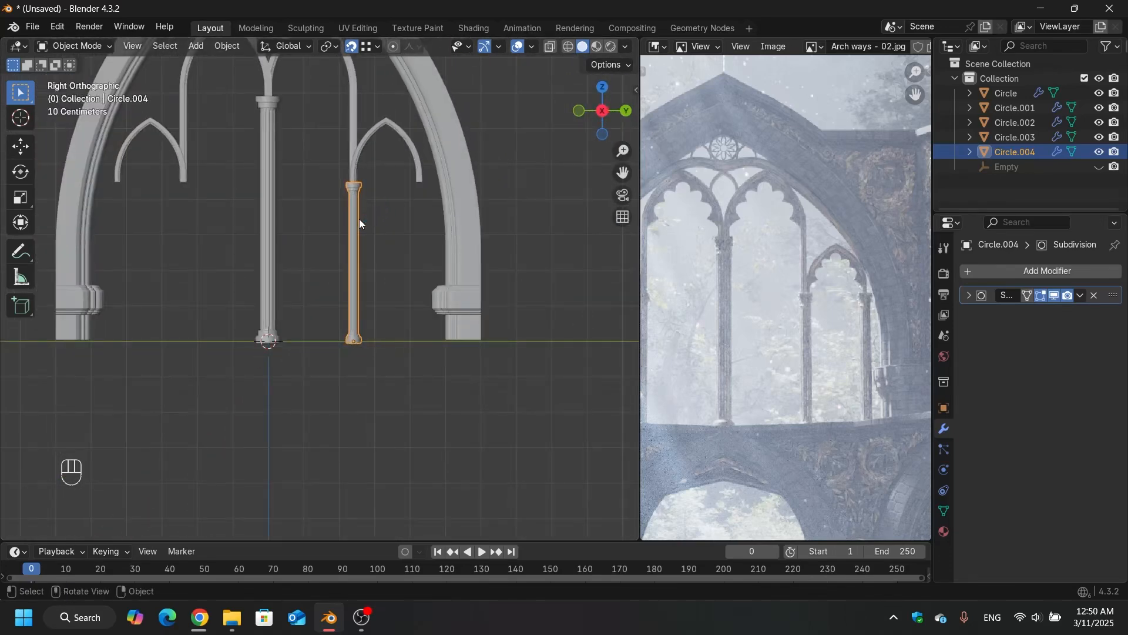
key(alt+d)
key(y)
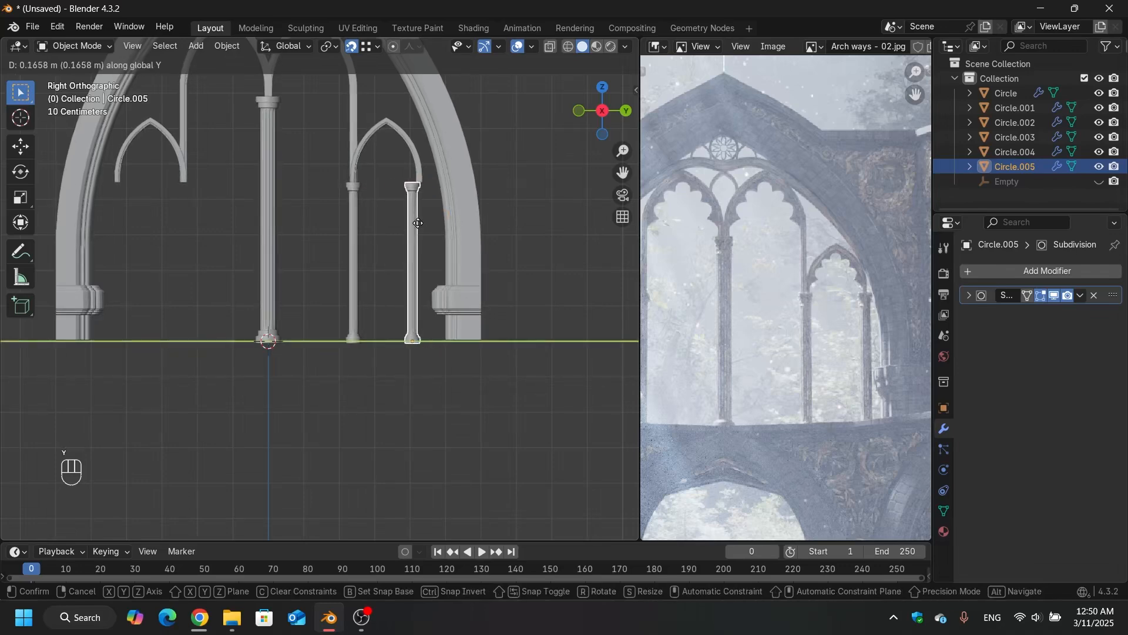
click(418, 223)
Step: Turn snapping off and move the duplicated column about 0.02 m along Y to centre it under the side arch's outer leg
scroll(408, 209, up, 2)
key(shift+Tab)
scroll(336, 189, up, 3)
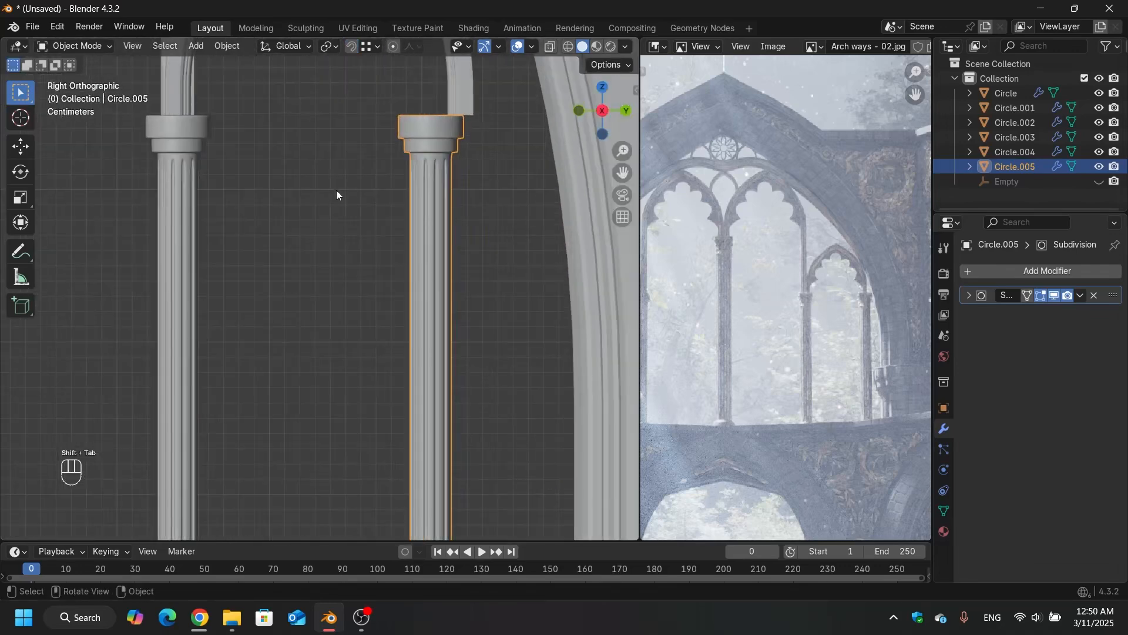
key(g)
key(y)
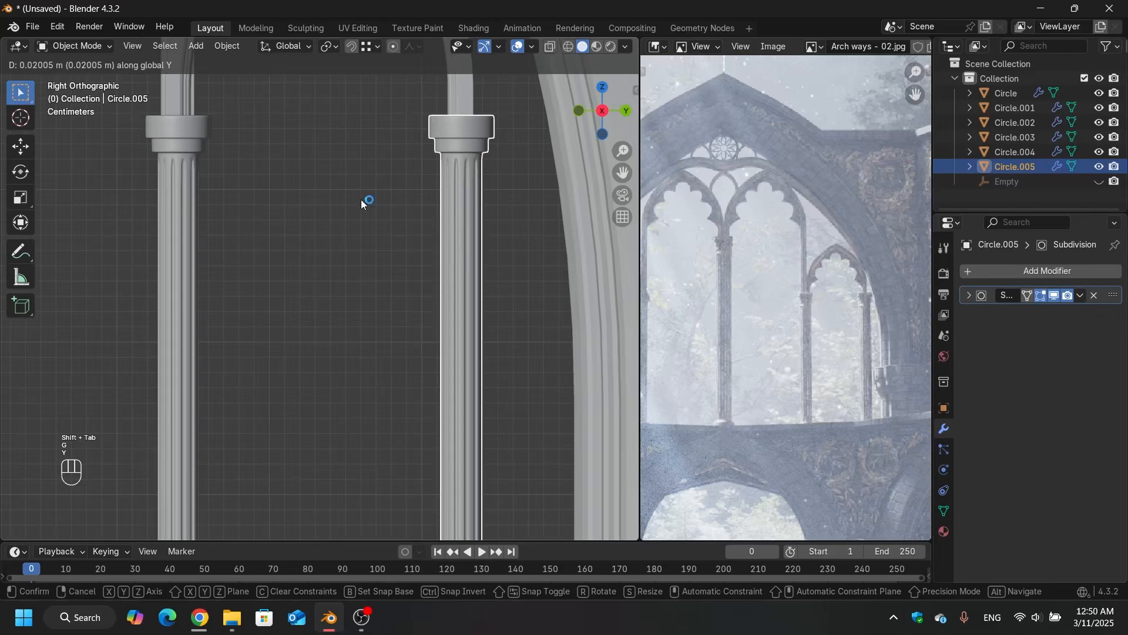
click(363, 202)
scroll(361, 199, down, 4)
middle_drag(361, 199, 356, 243)
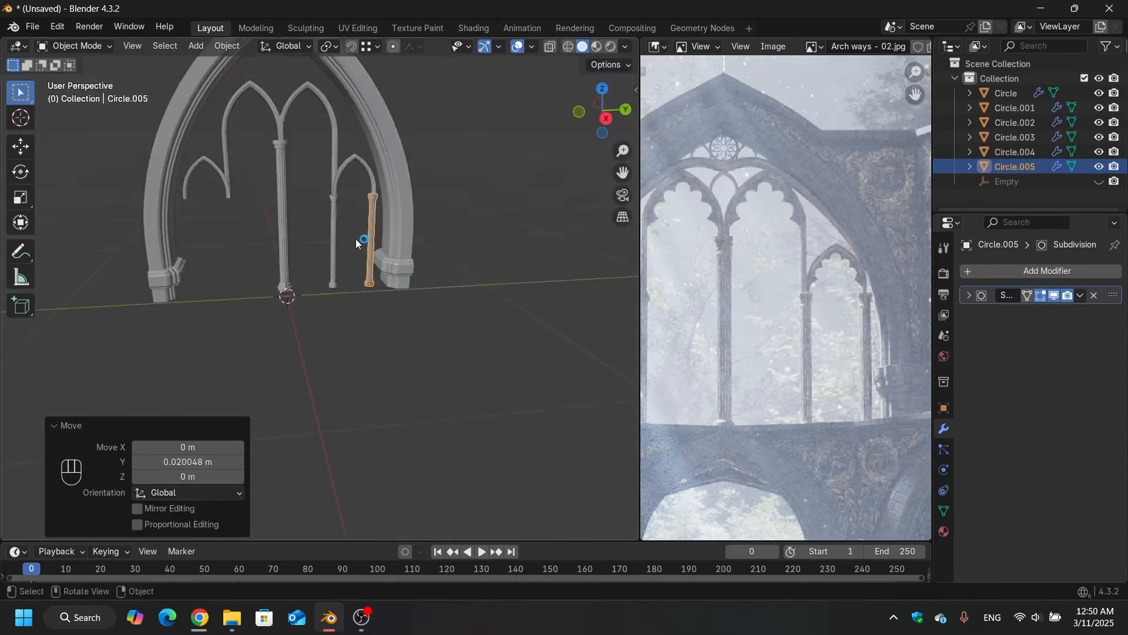
Step: Join the two shorter columns under the side arch into one object and add a Mirror modifier to it
scroll(356, 239, up, 3)
shift+click(325, 237)
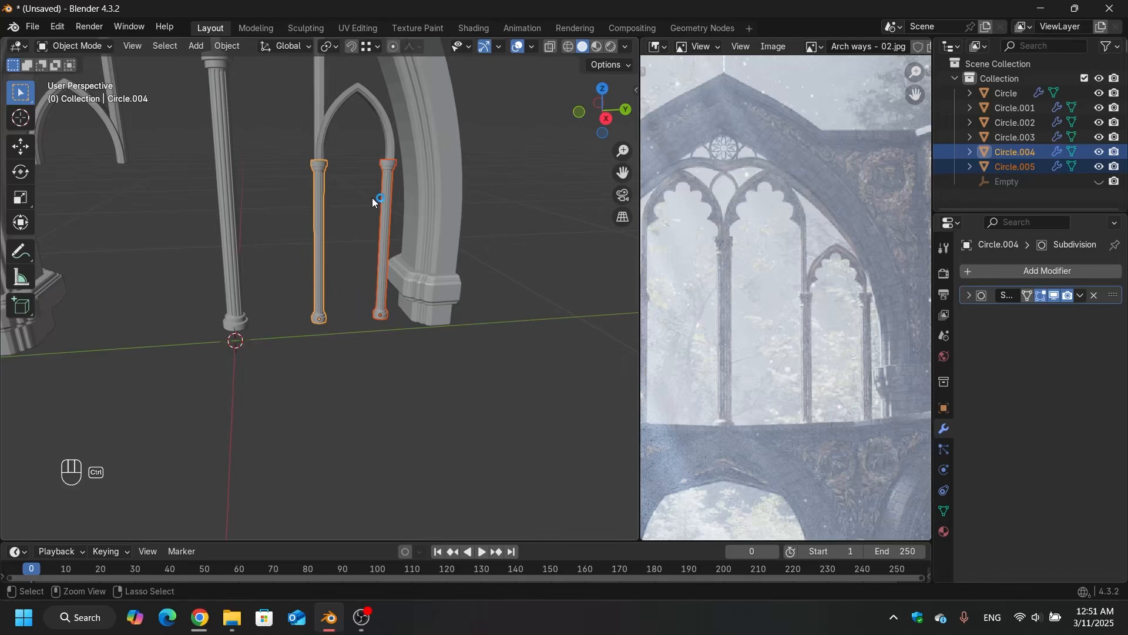
key(ctrl+j)
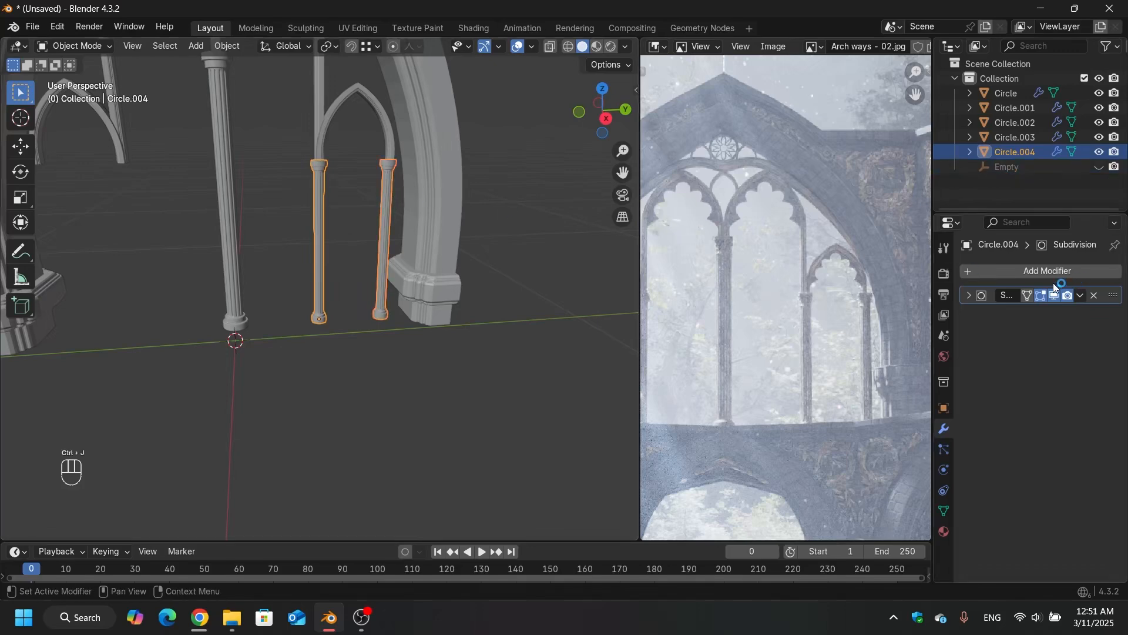
click(968, 295)
click(993, 272)
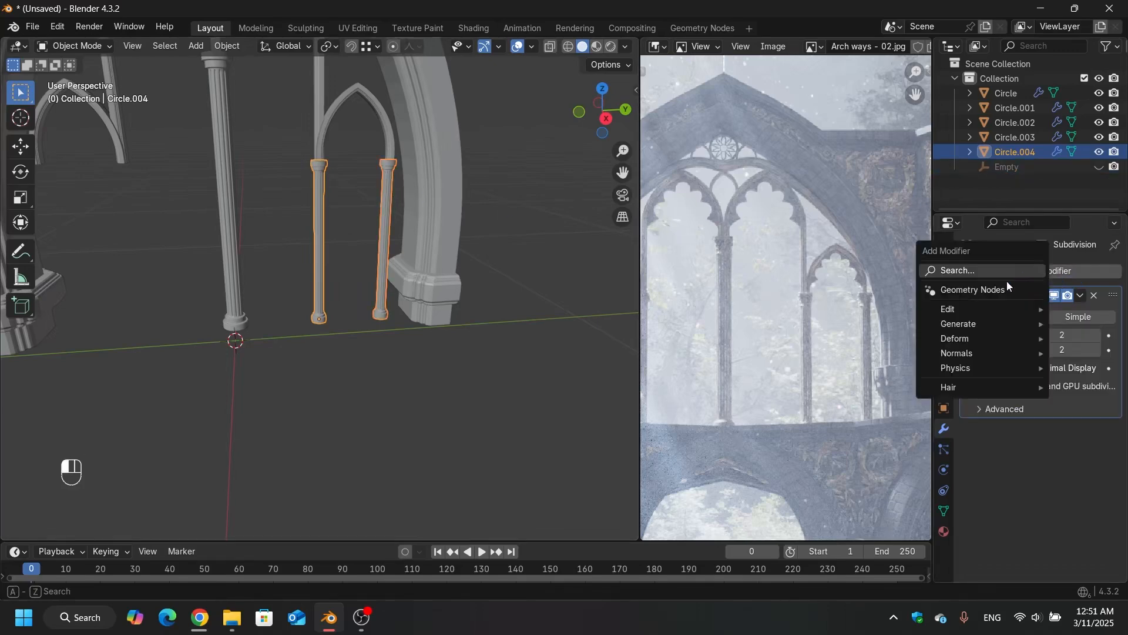
click(989, 271)
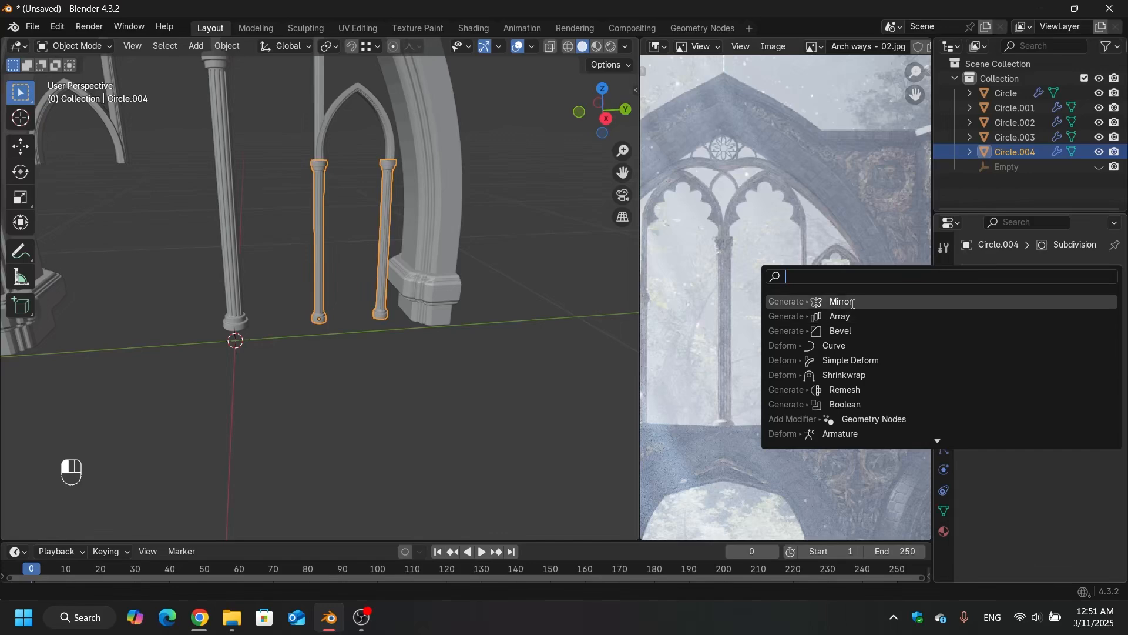
click(944, 298)
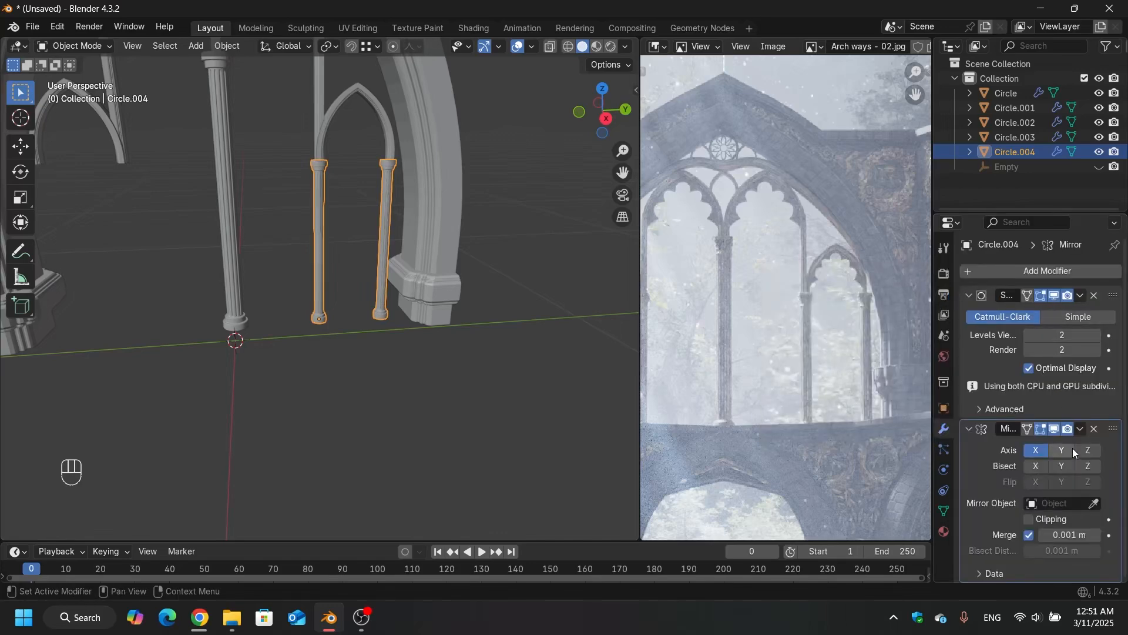
Step: Unhide the Empty, set it as the columns' mirror object, and mirror them on Y only instead of X
click(1094, 502)
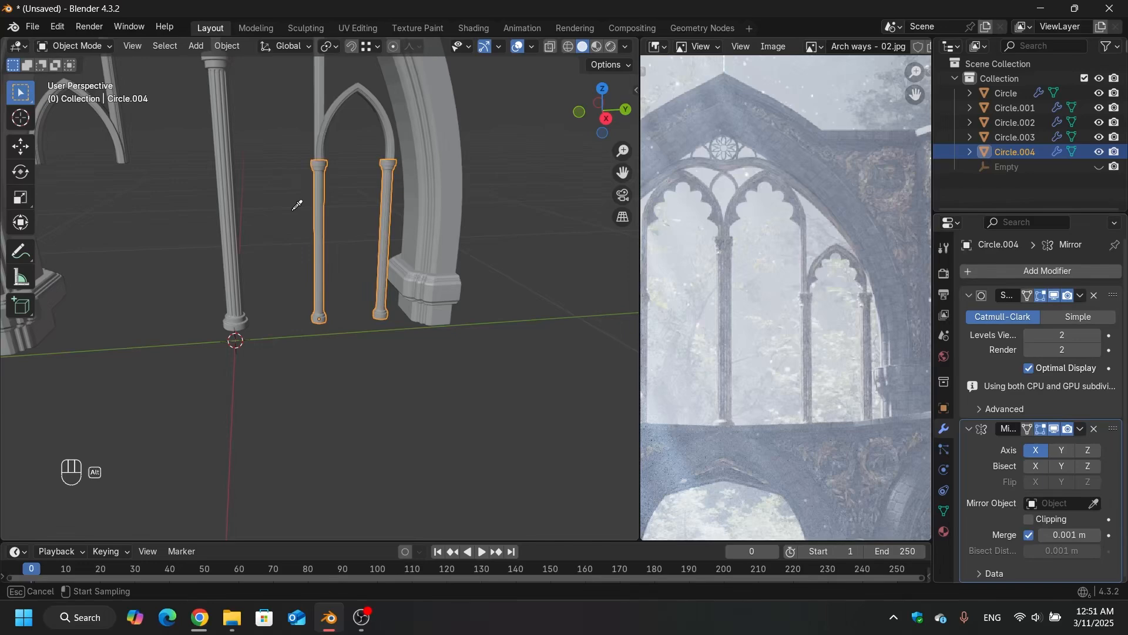
key(Escape)
key(alt+h)
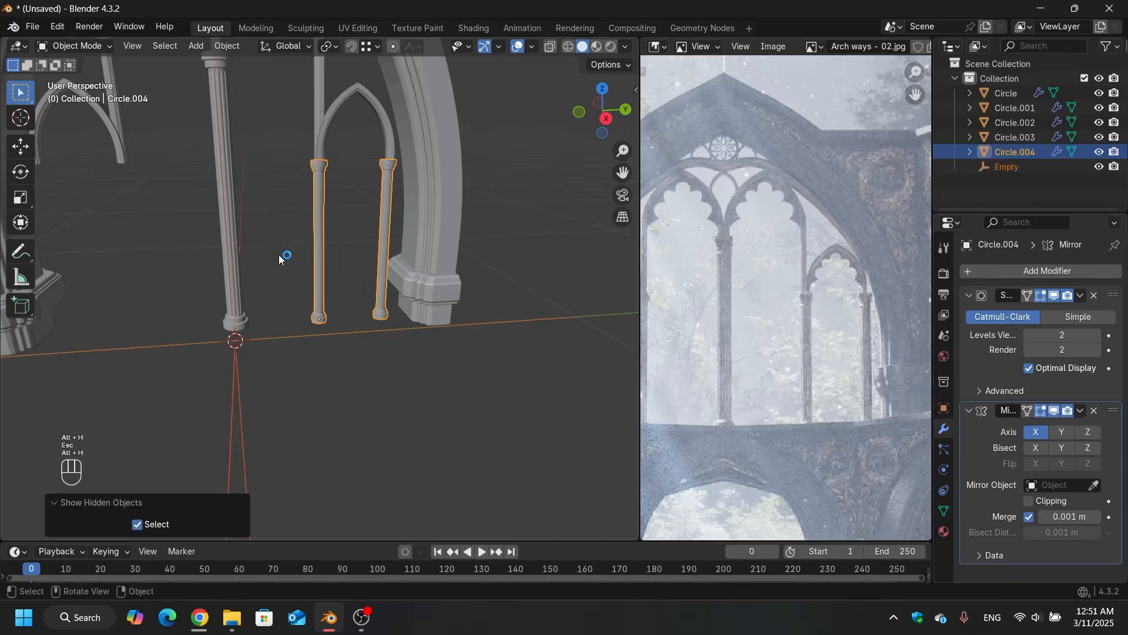
middle_drag(292, 328, 299, 386)
click(296, 389)
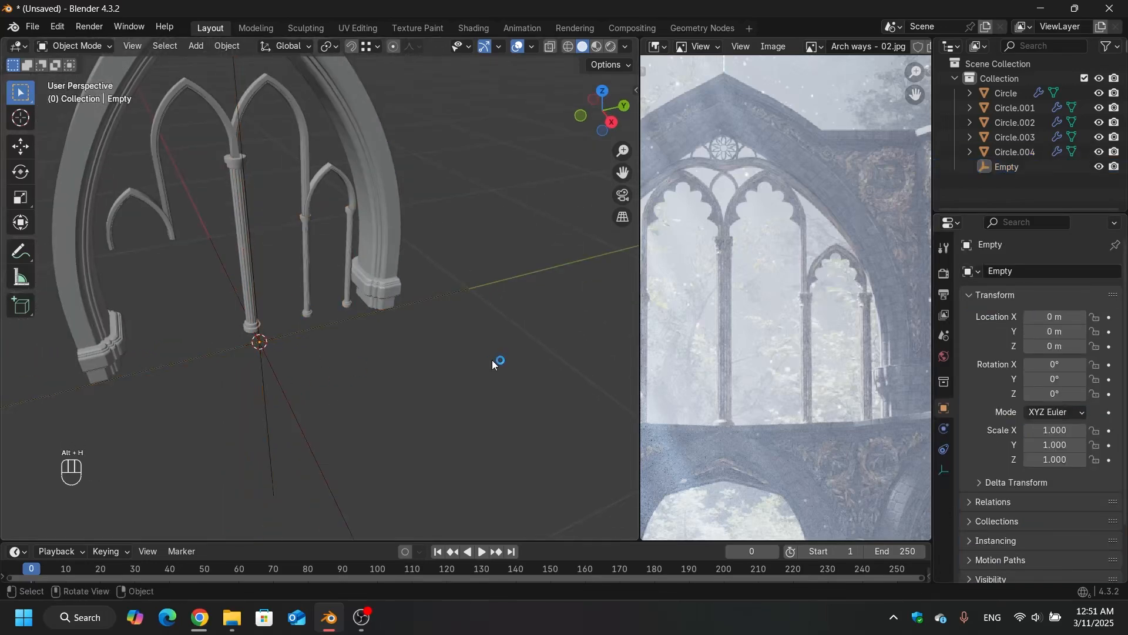
click(308, 232)
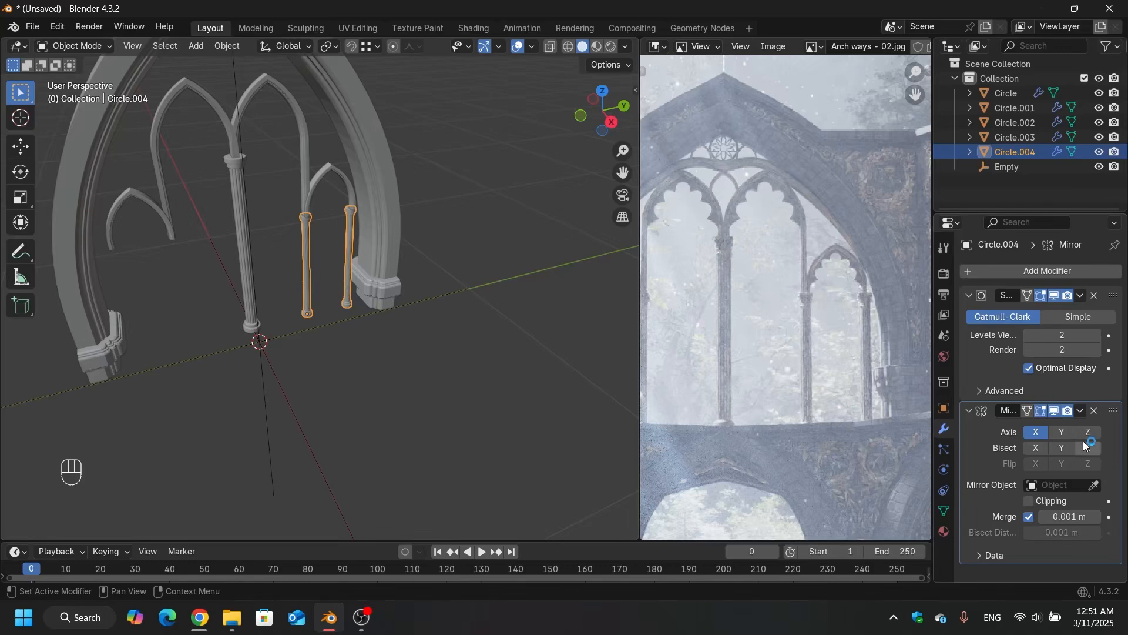
click(1094, 485)
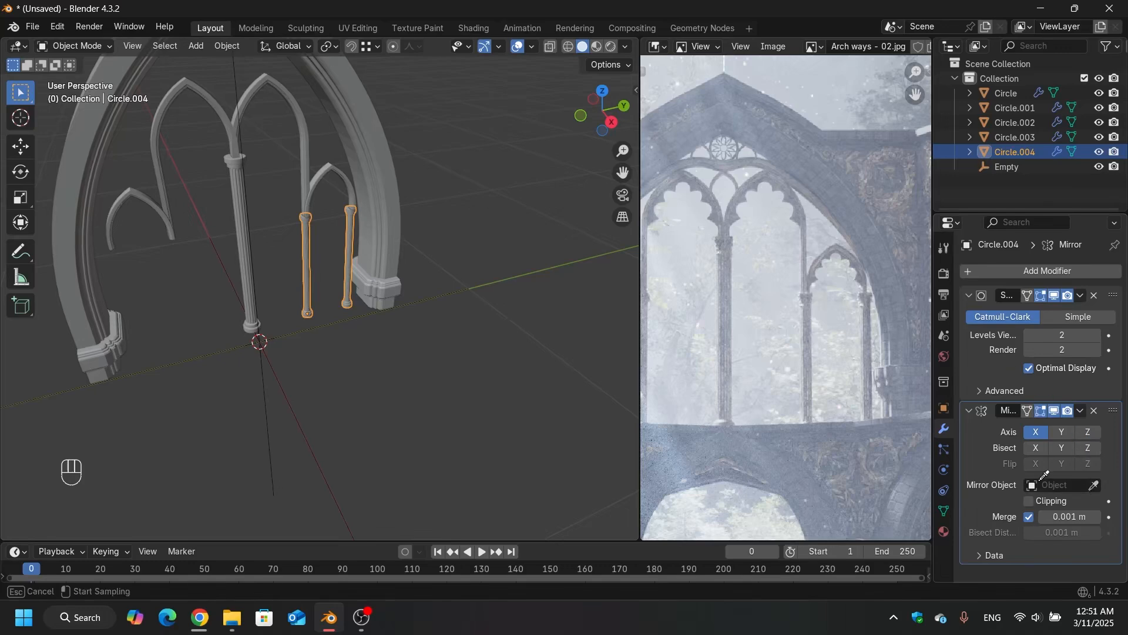
click(286, 392)
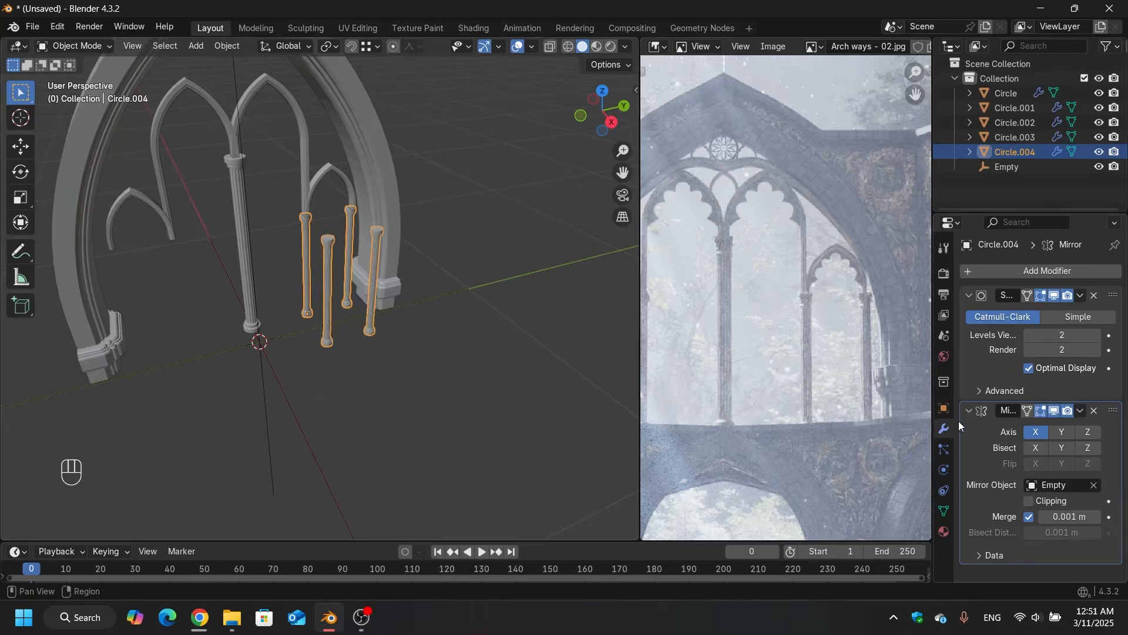
click(1062, 435)
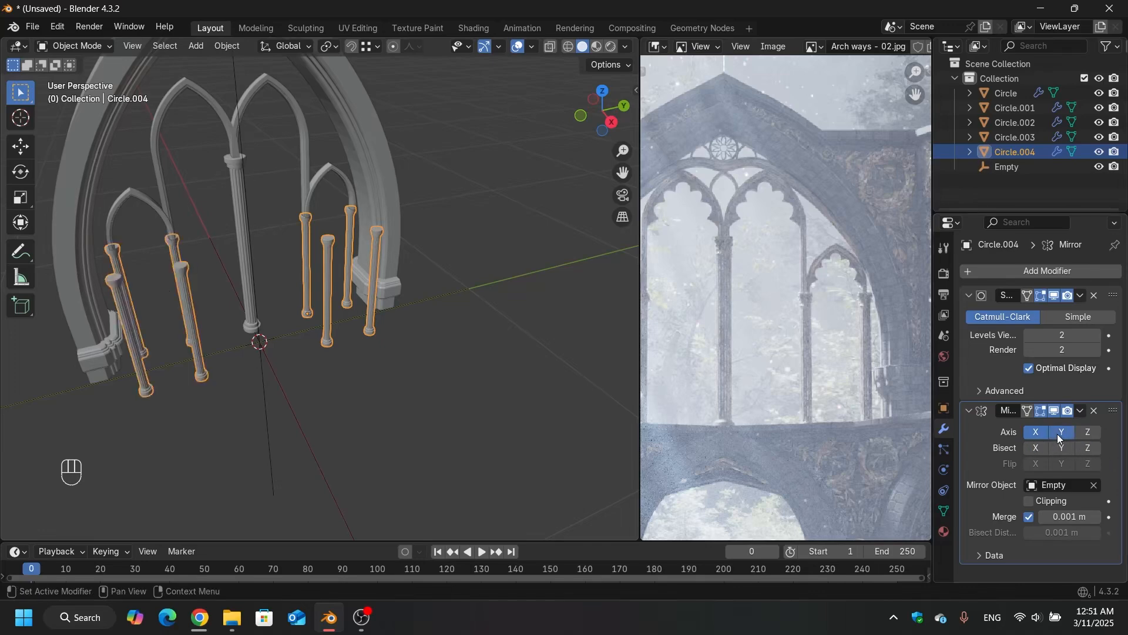
click(1036, 433)
Step: Lower the side columns' viewport subdivision level to 1, checking the flutes and capital up close
scroll(288, 256, up, 8)
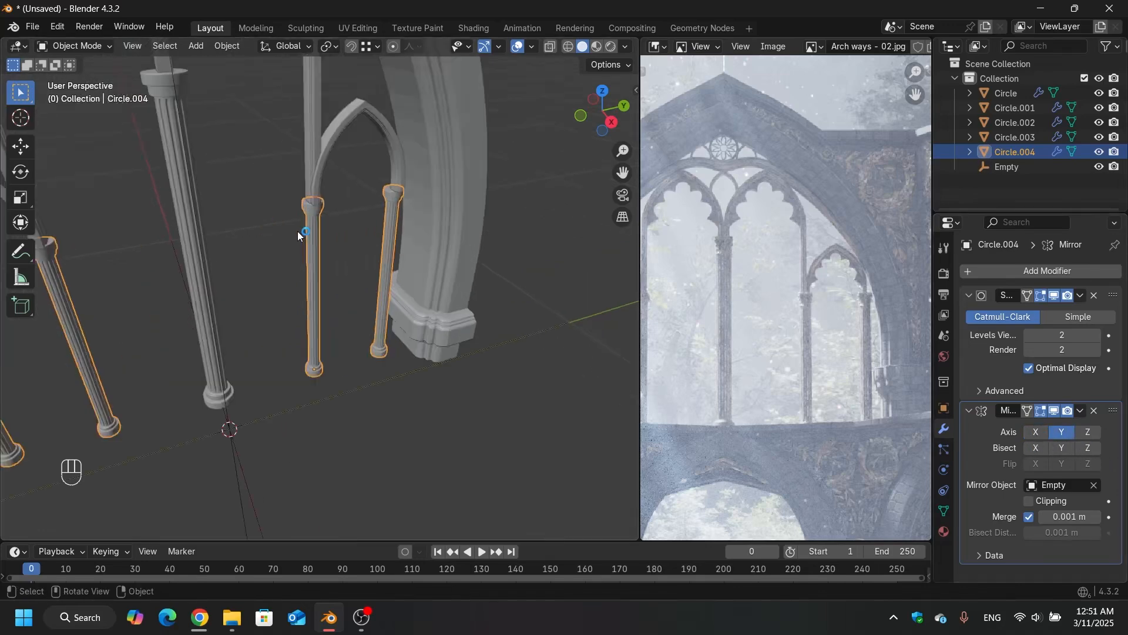
middle_drag(380, 191, 361, 216)
scroll(392, 212, down, 8)
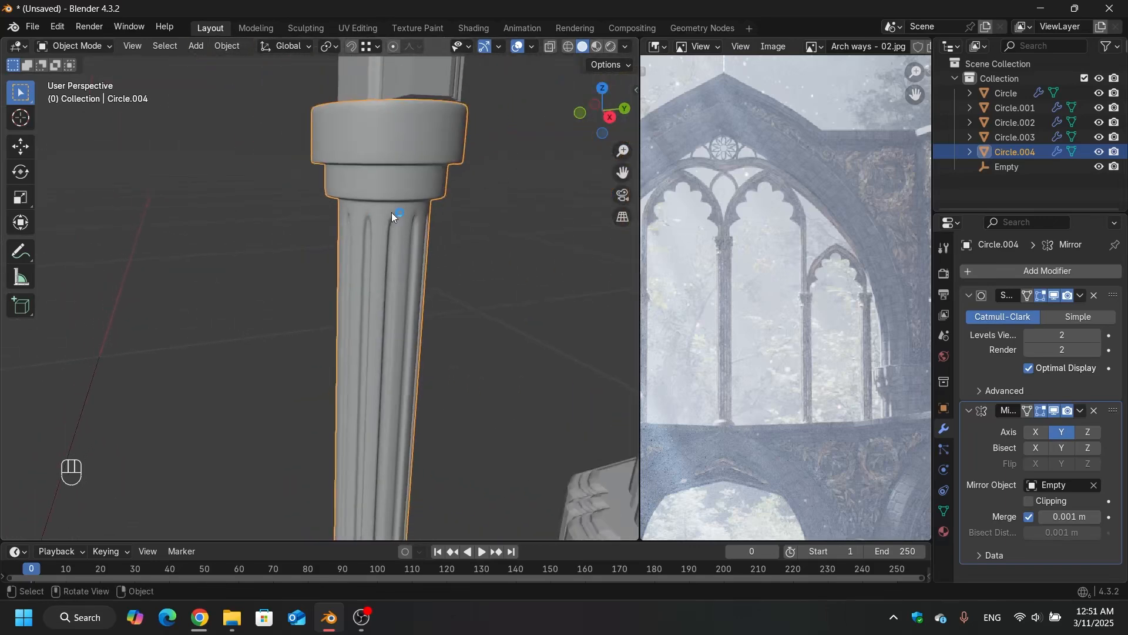
scroll(393, 210, up, 3)
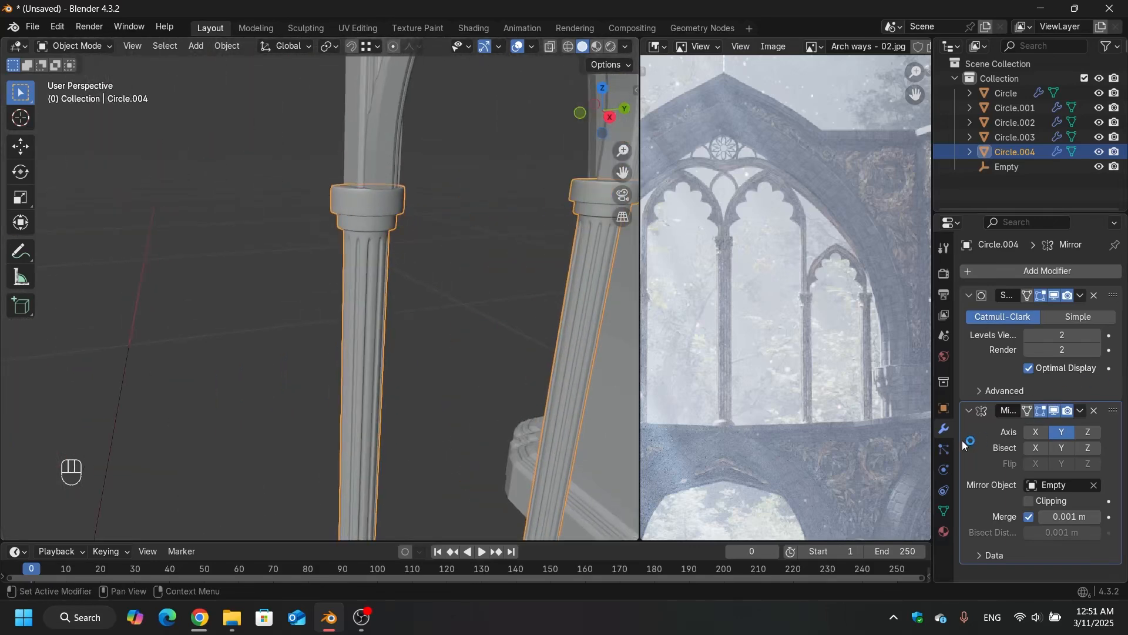
click(1030, 337)
click(1030, 338)
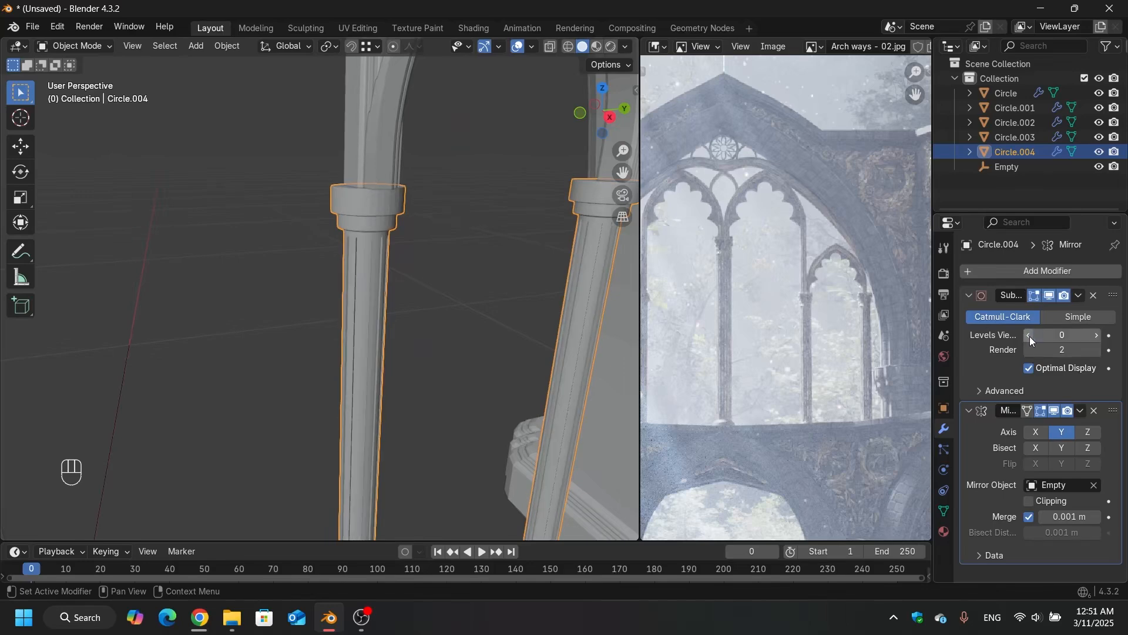
click(1097, 337)
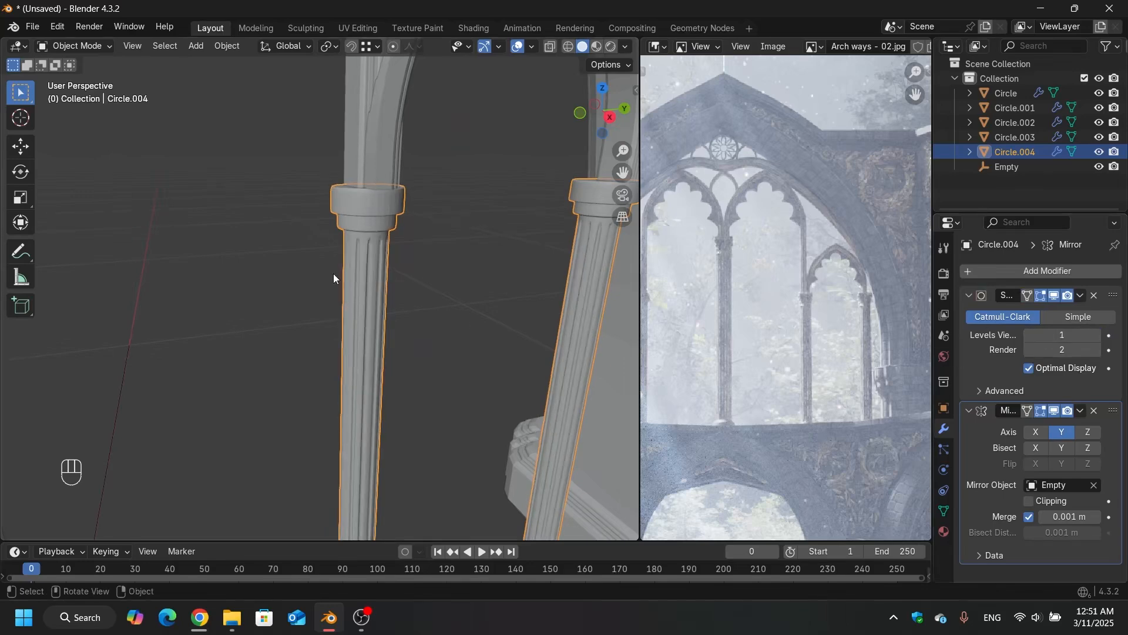
scroll(383, 225, up, 2)
scroll(383, 226, down, 4)
scroll(384, 226, up, 6)
scroll(383, 226, down, 2)
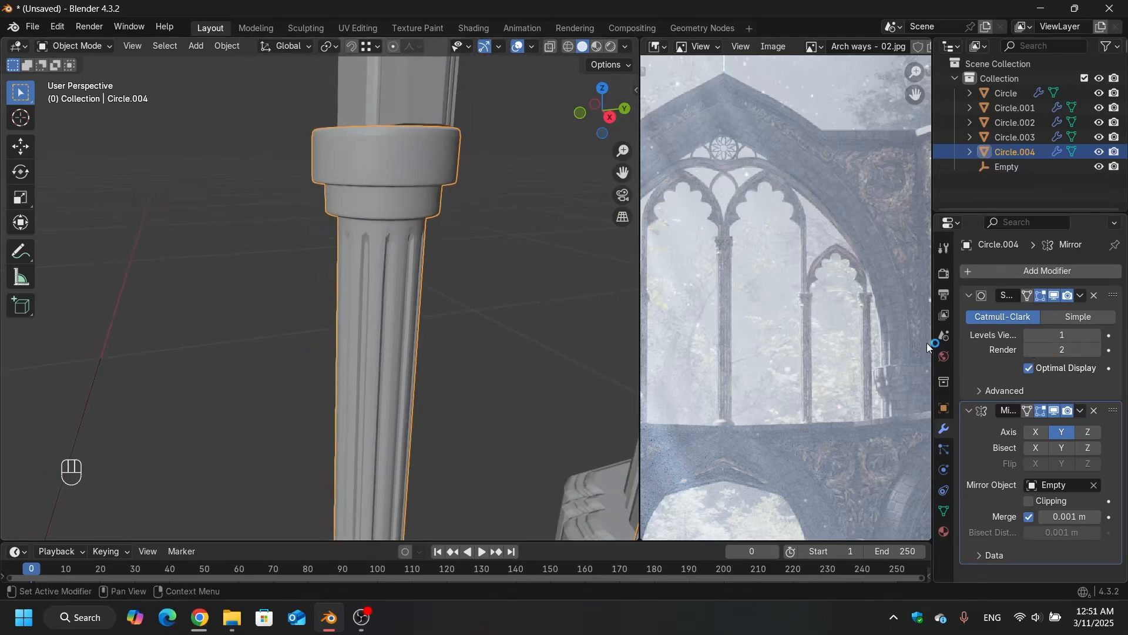
Step: Move the side arch about -0.0097 m along X in wireframe top view to centre it on its columns
mouse_move(397, 217)
middle_down()
mouse_move(389, 190)
mouse_move(358, 210)
mouse_move(361, 195)
mouse_move(442, 158)
mouse_move(428, 192)
mouse_move(346, 72)
mouse_move(347, 280)
mouse_move(421, 278)
mouse_move(312, 365)
mouse_move(278, 413)
mouse_move(277, 399)
middle_up()
click(345, 71)
scroll(296, 383, down, 3)
key(shift+z)
scroll(339, 335, up, 5)
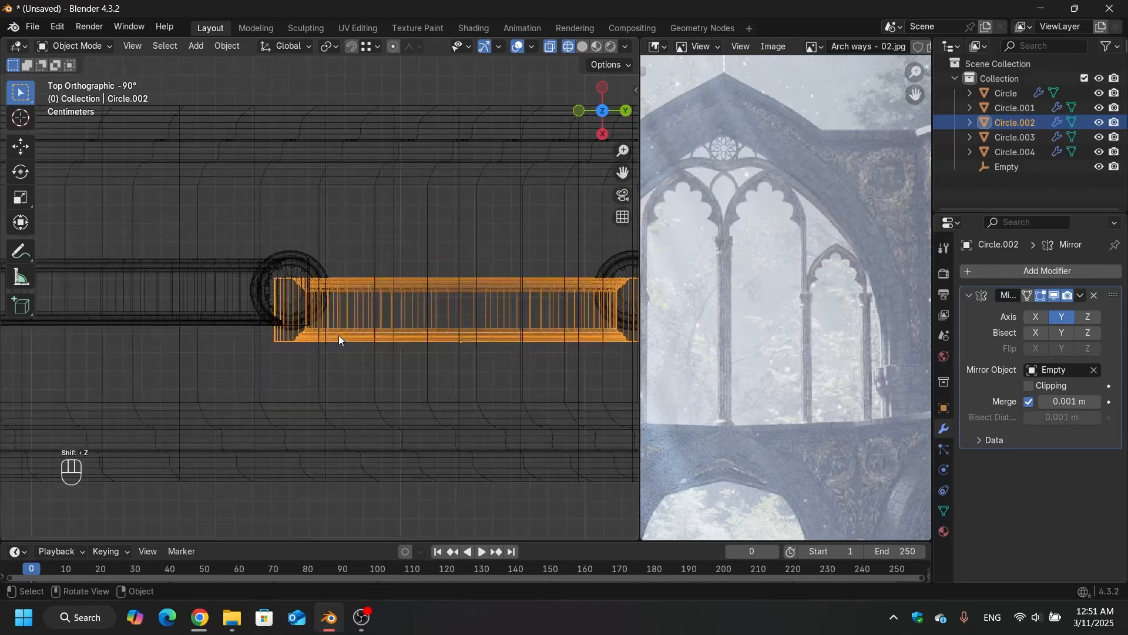
scroll(217, 220, up, 2)
scroll(216, 222, up, 3)
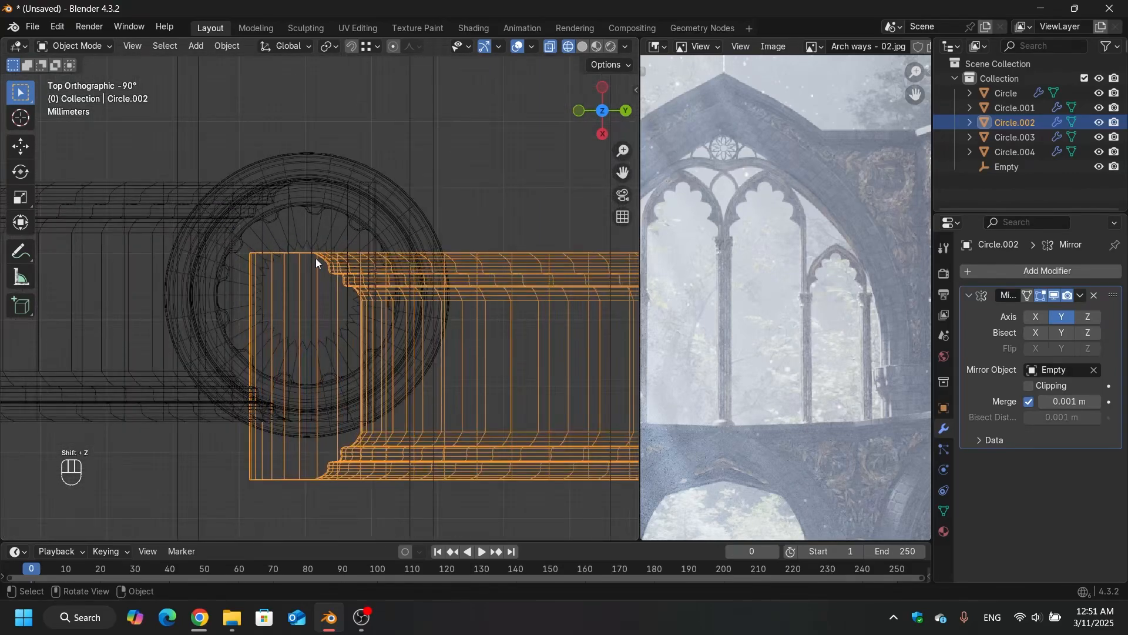
key(g)
key(x)
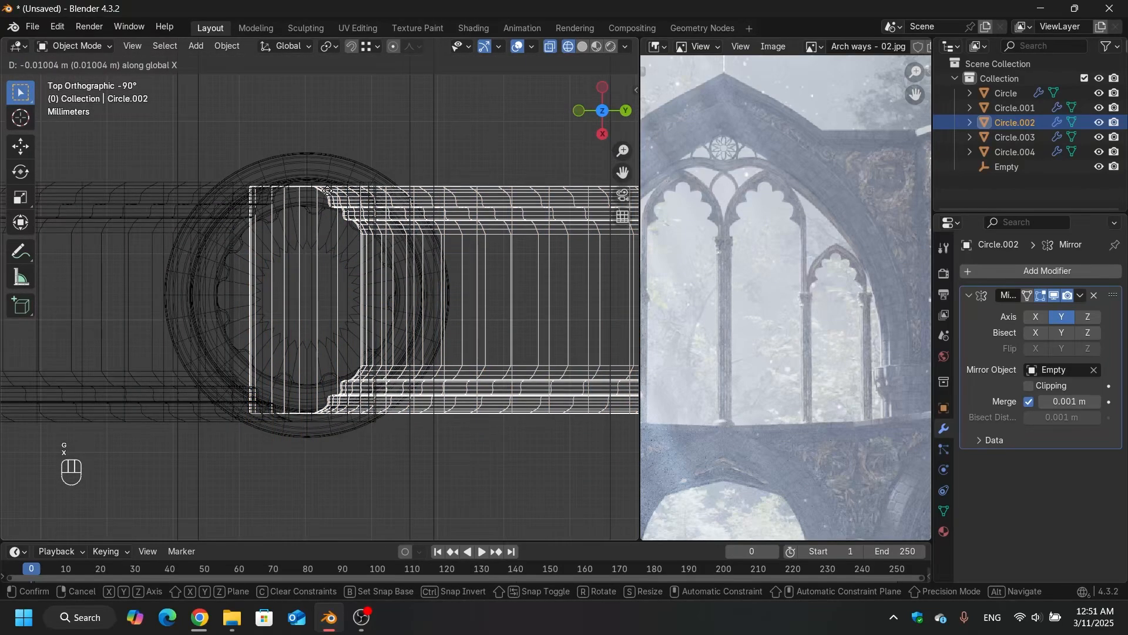
click(321, 192)
scroll(320, 192, down, 5)
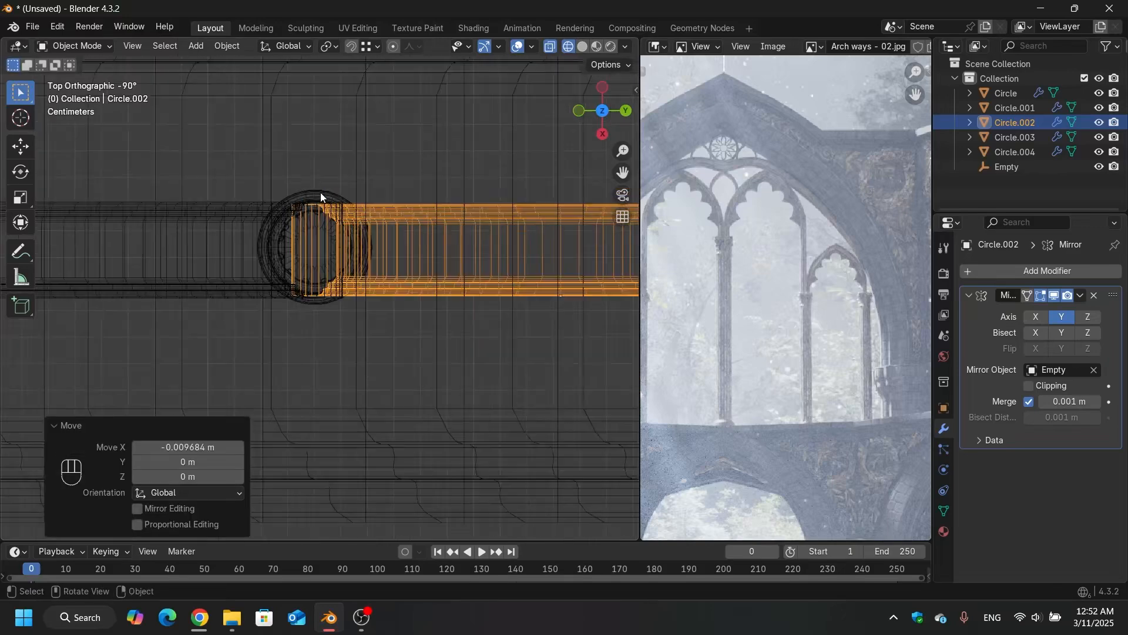
middle_drag(320, 191, 324, 90)
key(shift+z)
Step: Add a 2 m plane at the world origin as a ground surface beneath the archway and deselect it
scroll(321, 218, up, 10)
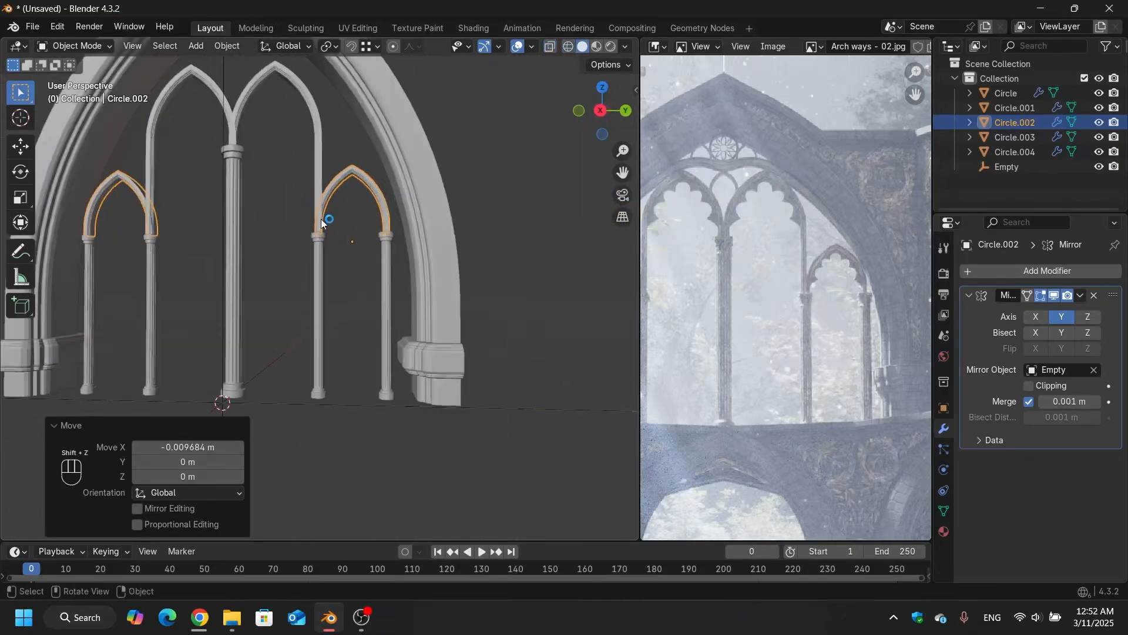
mouse_move(342, 217)
middle_down()
mouse_move(439, 221)
mouse_move(355, 236)
mouse_move(343, 221)
middle_up()
scroll(356, 235, down, 5)
scroll(358, 234, up, 3)
scroll(377, 248, down, 3)
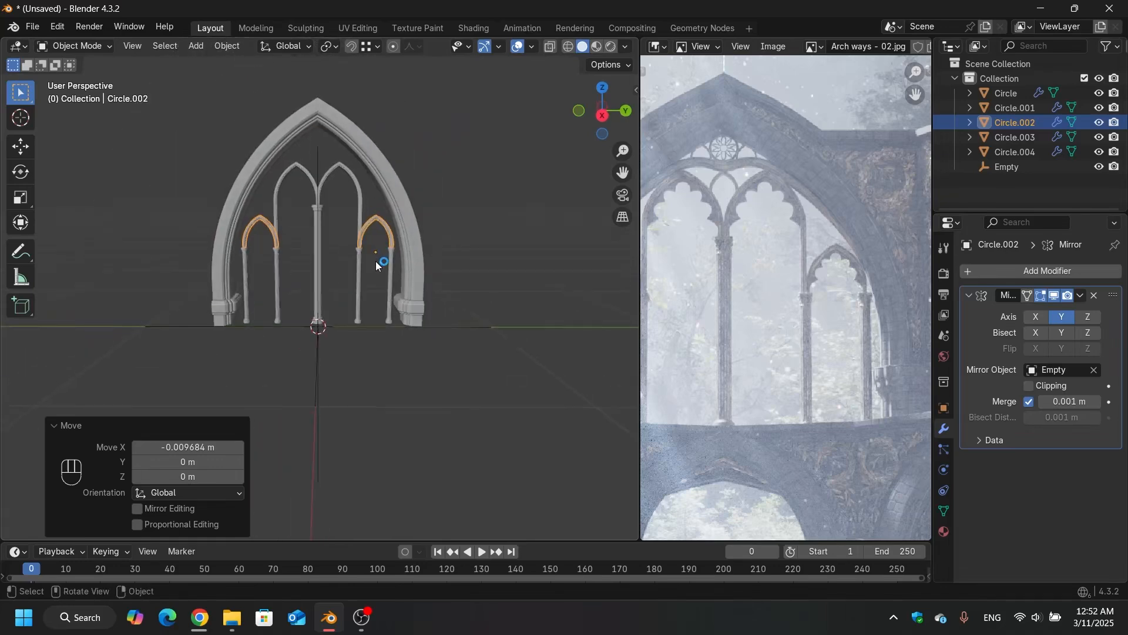
key(shift+a)
mouse_move(350, 266)
click(430, 263)
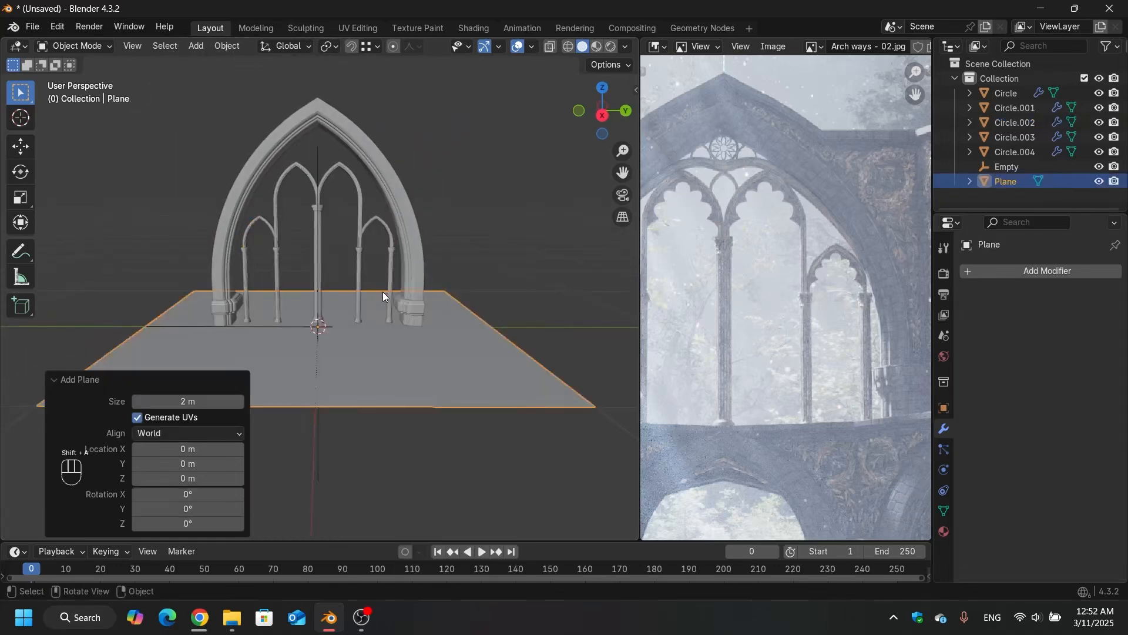
click(515, 249)
Step: Select the face loop along the main arch's inner side in Edit Mode
scroll(376, 234, up, 3)
scroll(376, 231, down, 2)
middle_drag(377, 231, 400, 241)
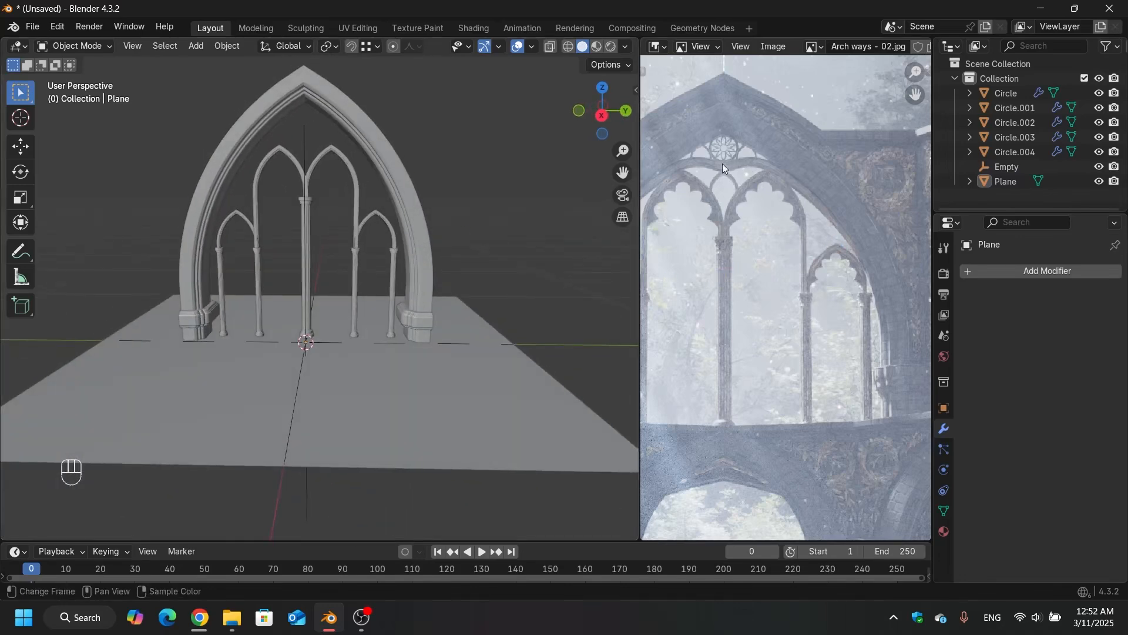
middle_drag(712, 167, 735, 168)
middle_drag(329, 154, 360, 140)
scroll(351, 131, up, 3)
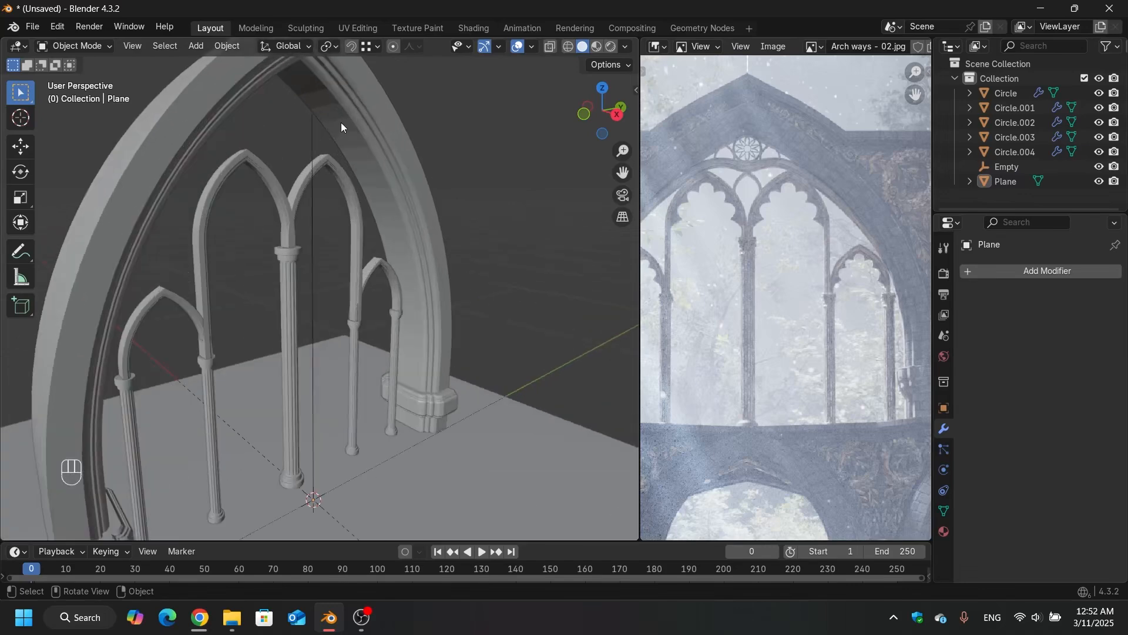
click(341, 122)
middle_drag(435, 224, 454, 203)
key(Tab)
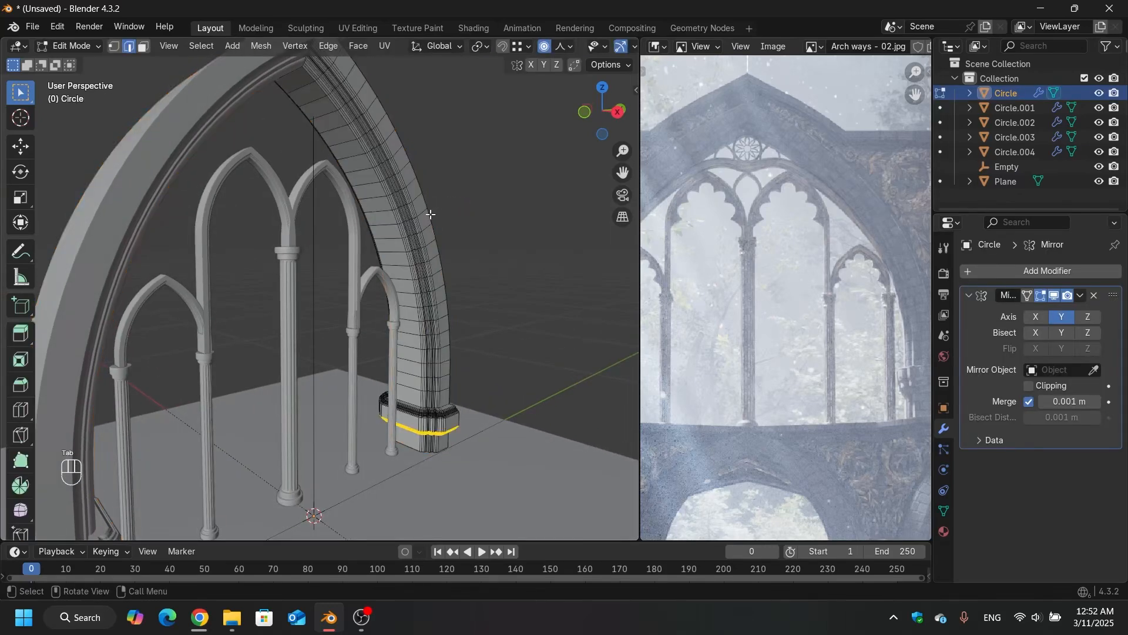
alt+click(410, 326)
Step: Deselect the loop's faces at and below the base moulding in wireframe side view, keeping only the curved part above selected
middle_drag(427, 316, 325, 373)
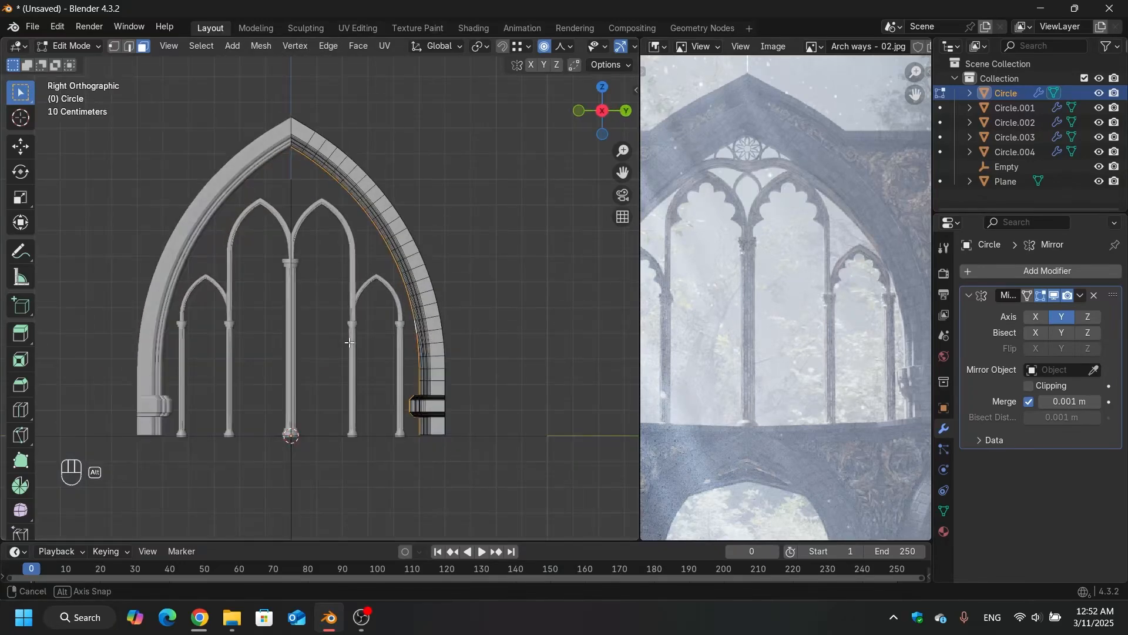
scroll(322, 390, up, 6)
scroll(445, 276, down, 2)
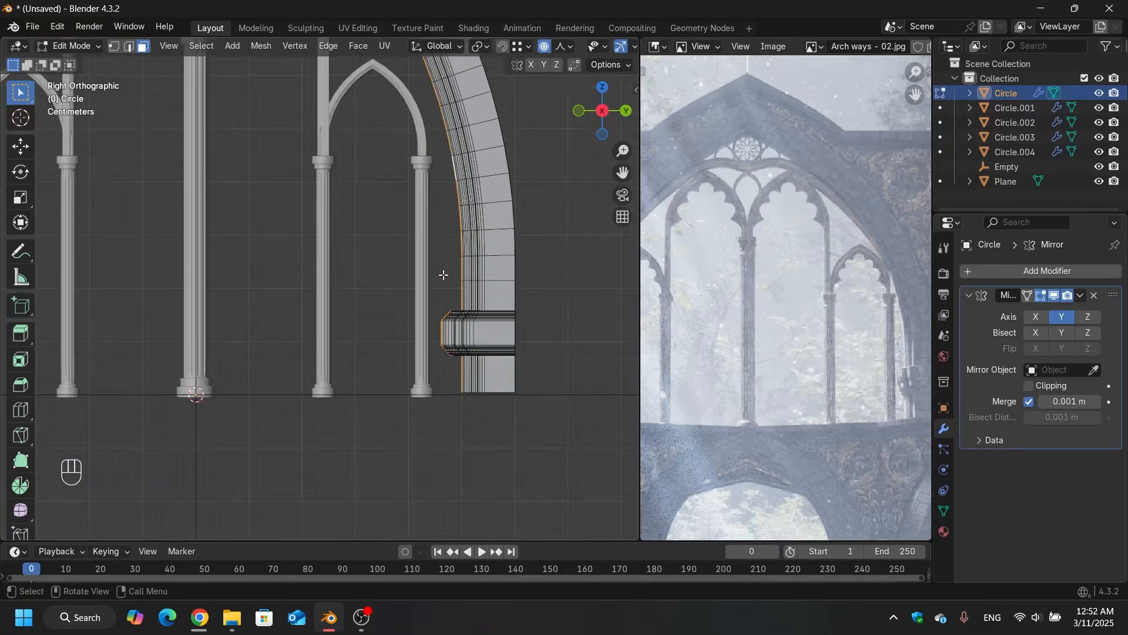
scroll(444, 275, up, 3)
scroll(415, 270, down, 3)
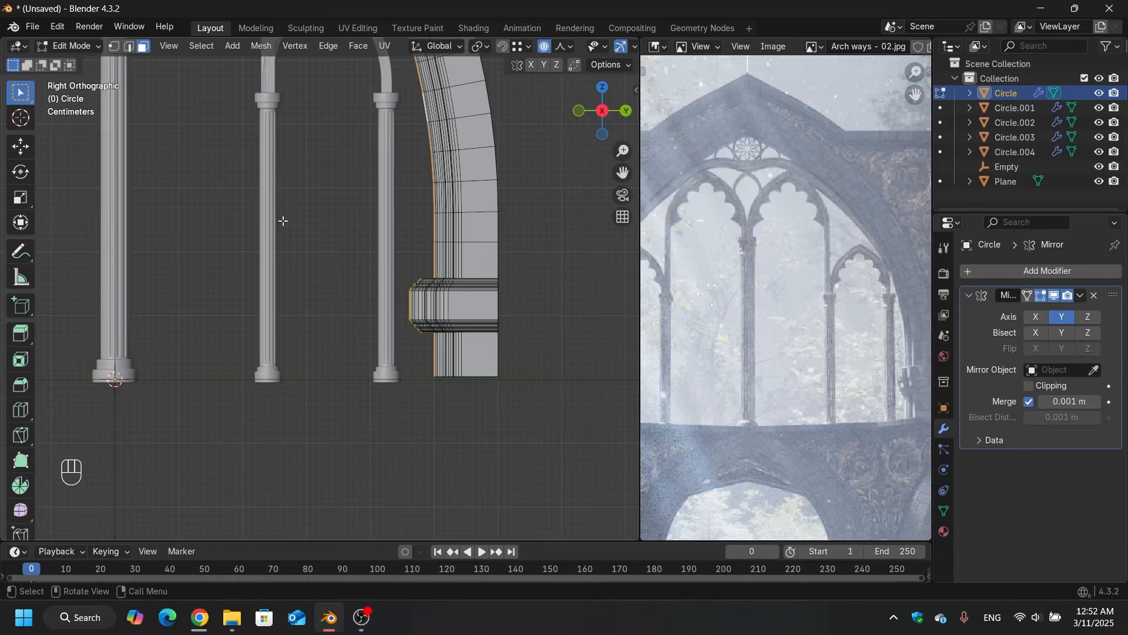
key(shift+z)
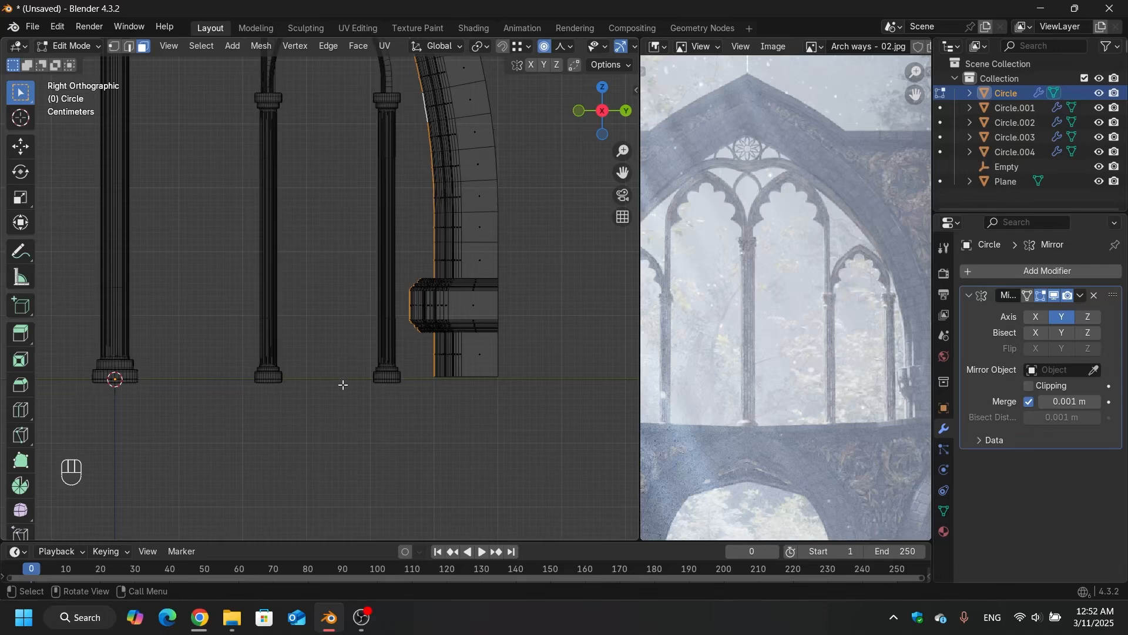
ctrl+drag(341, 418, 508, 263)
shift+middle_drag(302, 217, 441, 367)
scroll(441, 368, down, 4)
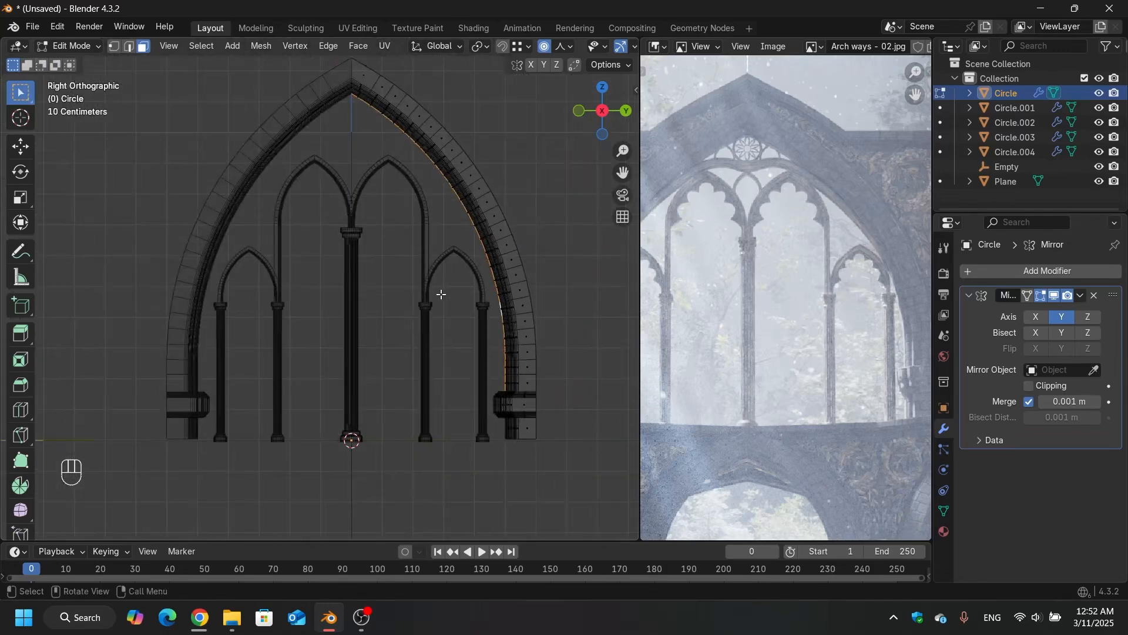
Step: Duplicate the selected inner faces in place and separate them into their own object
key(shift+d)
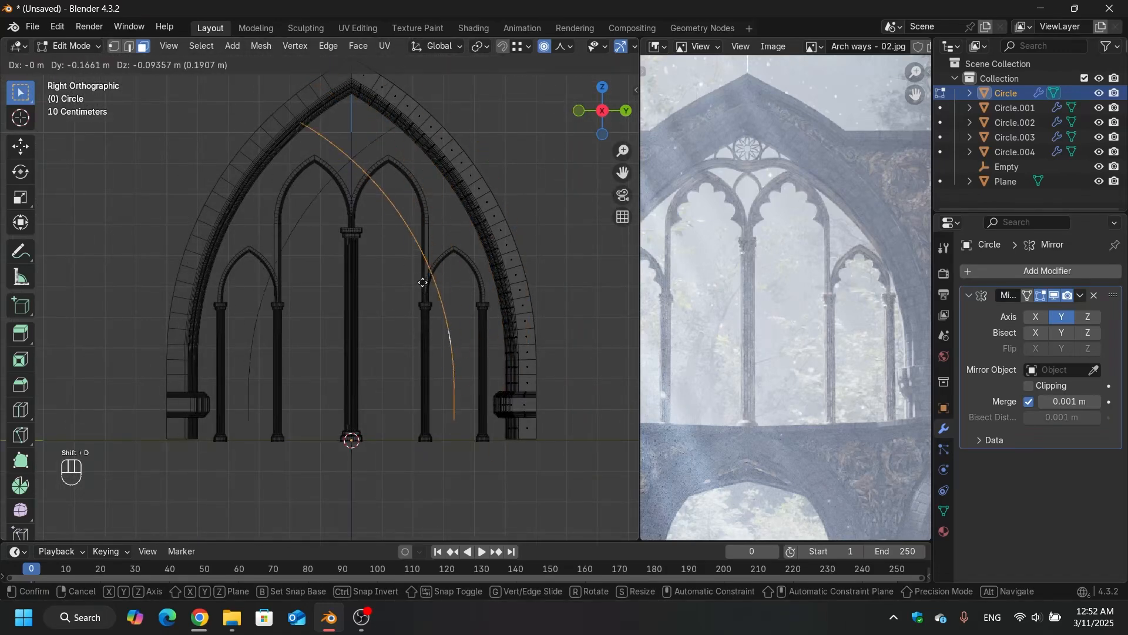
key(Escape)
middle_drag(365, 185, 400, 221)
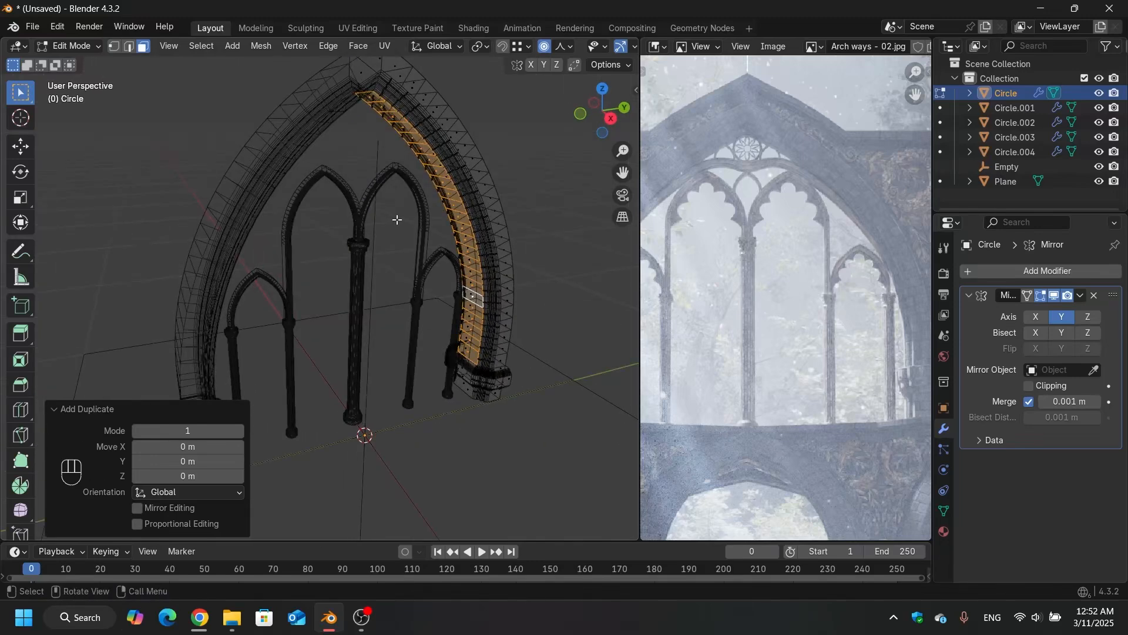
key(p)
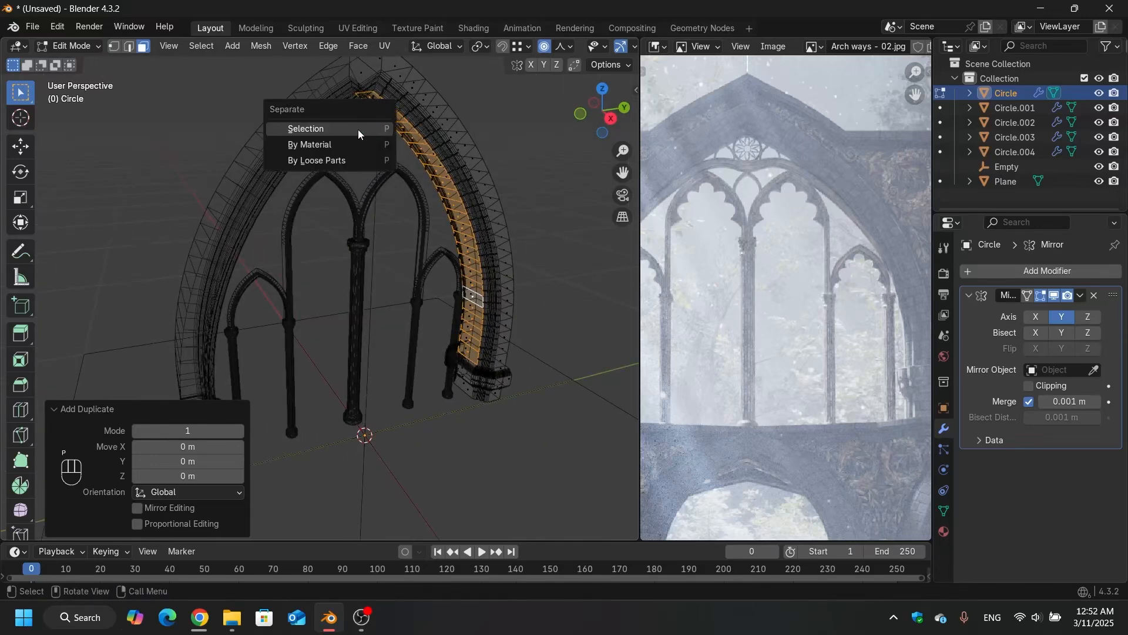
click(358, 129)
key(Tab)
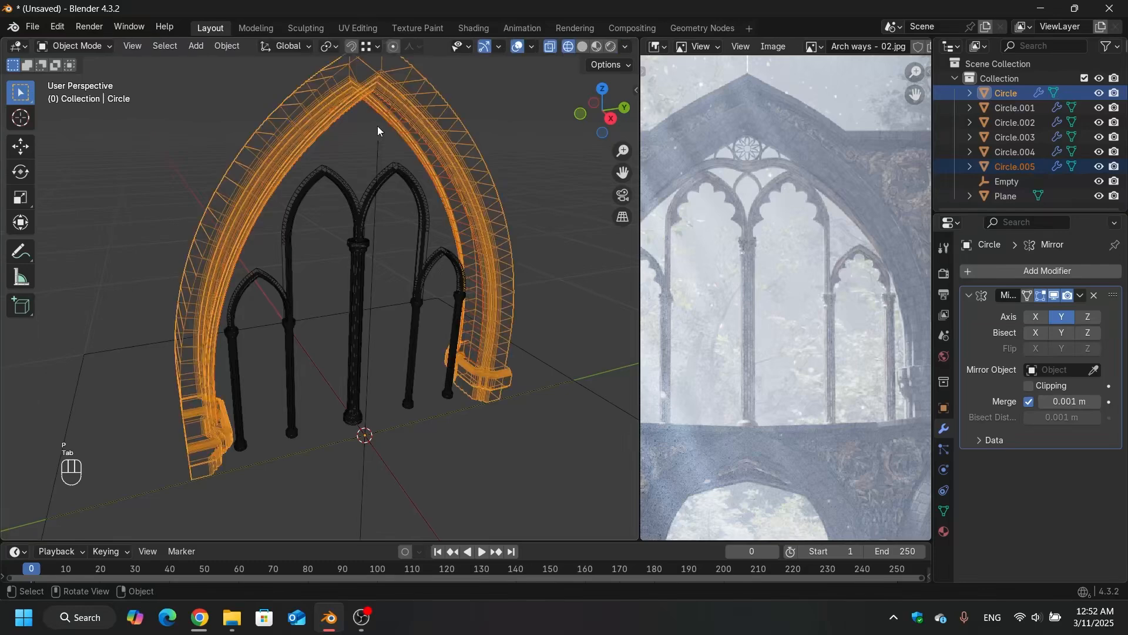
Step: Select the separated inner strip in solid shading and apply its Mirror modifier
mouse_move(378, 130)
middle_down()
mouse_move(374, 112)
mouse_move(377, 133)
middle_up()
key(shift+z)
scroll(398, 118, up, 4)
click(380, 123)
scroll(380, 123, down, 3)
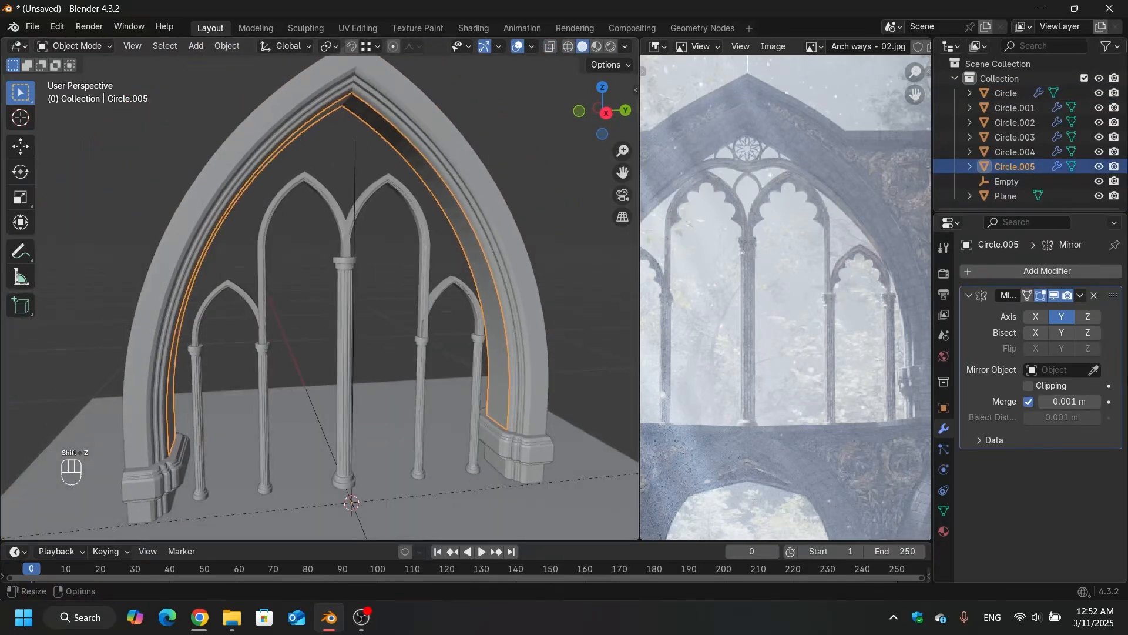
click(1081, 295)
click(1039, 312)
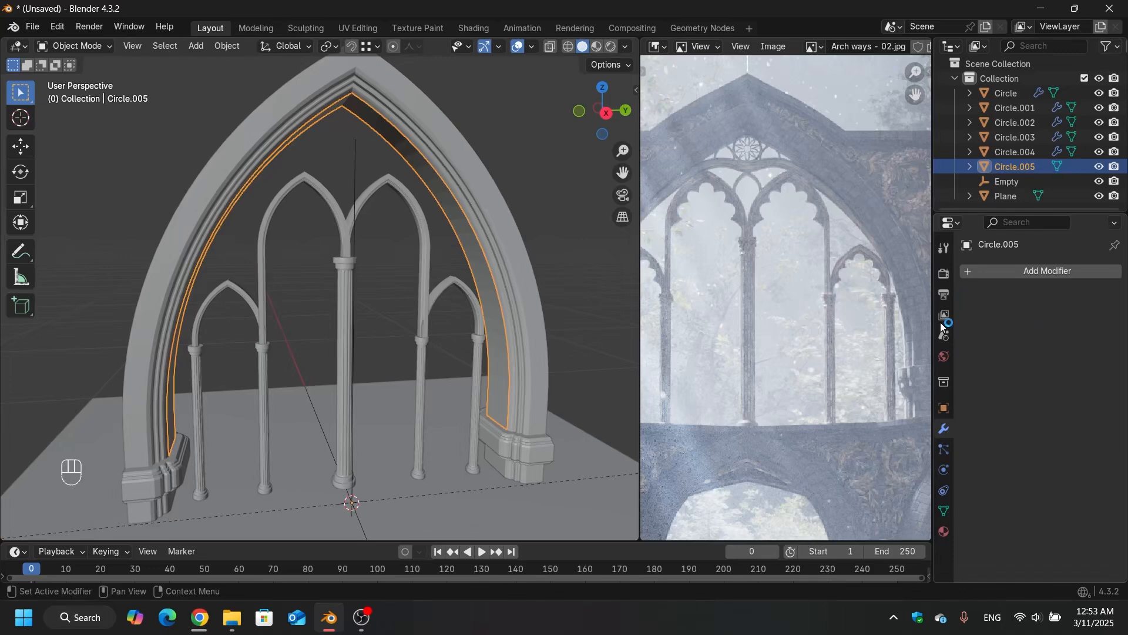
middle_drag(420, 183, 408, 161)
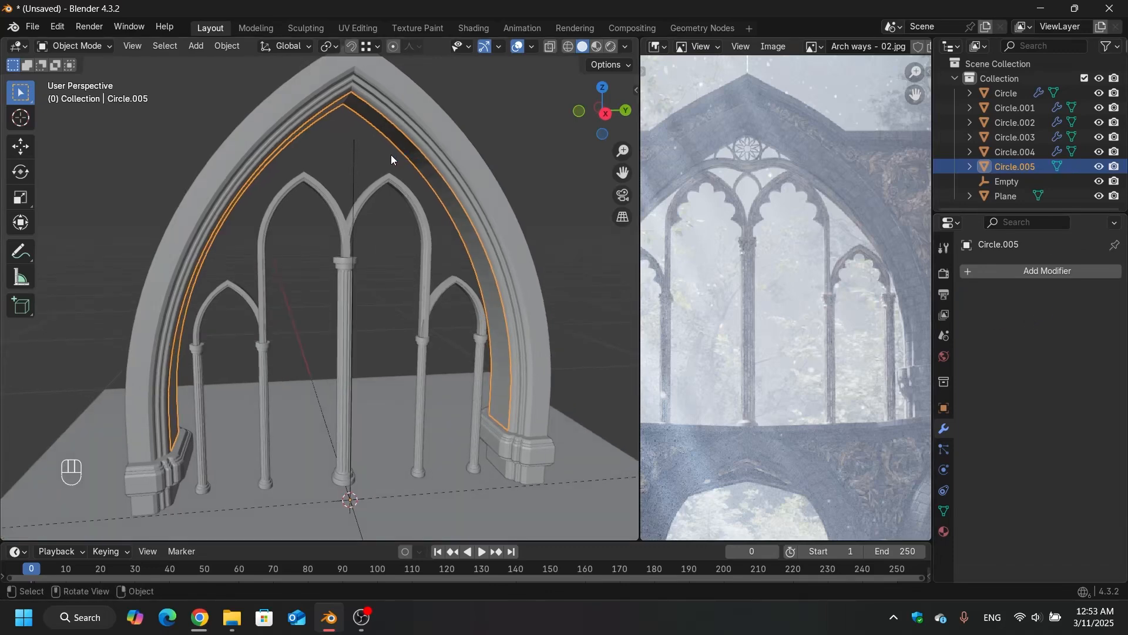
key(g)
key(Escape)
Step: Select the strip's apex vertex in Edit Mode using the wireframe right orthographic view
middle_drag(410, 154, 366, 189)
scroll(353, 133, up, 4)
key(Tab)
key(shift+z)
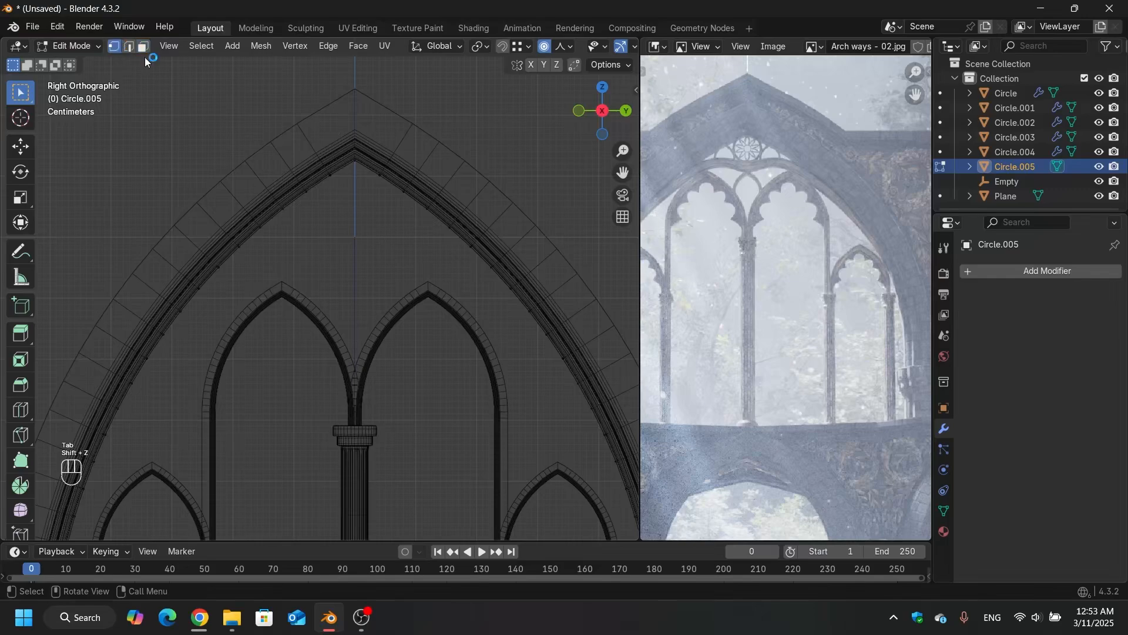
click(361, 133)
scroll(361, 131, up, 3)
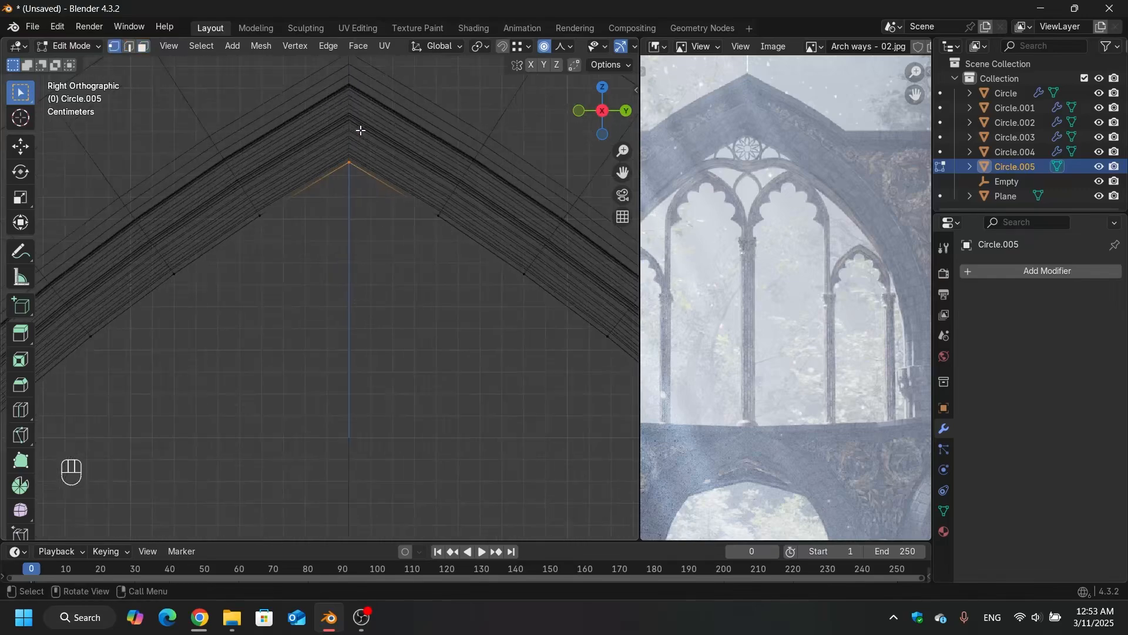
scroll(361, 130, down, 4)
scroll(357, 171, up, 1)
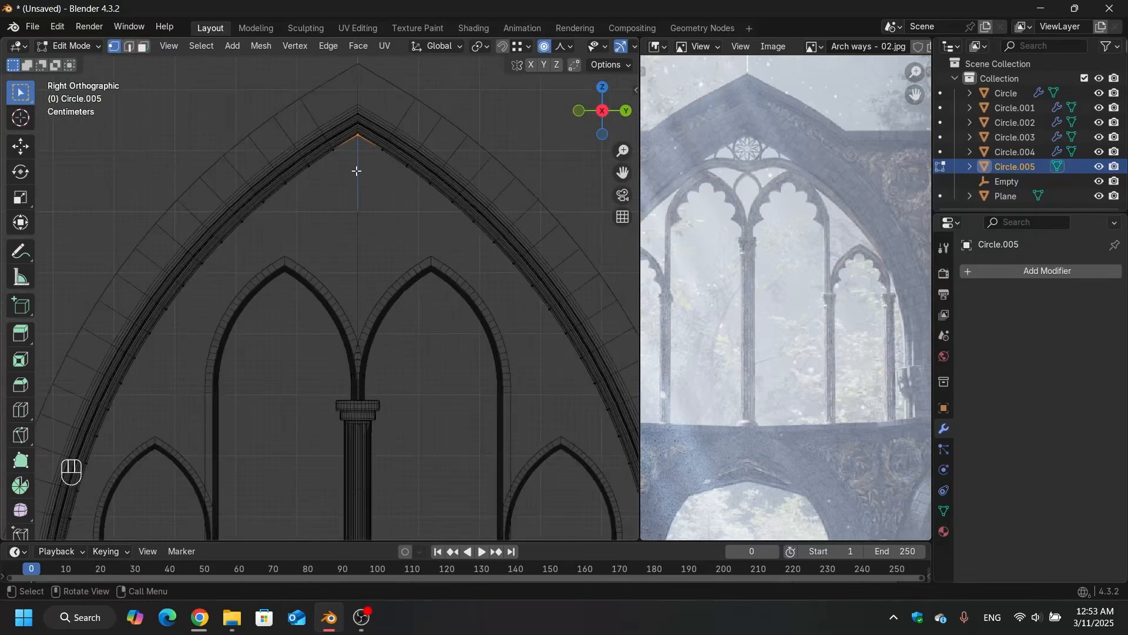
click(563, 47)
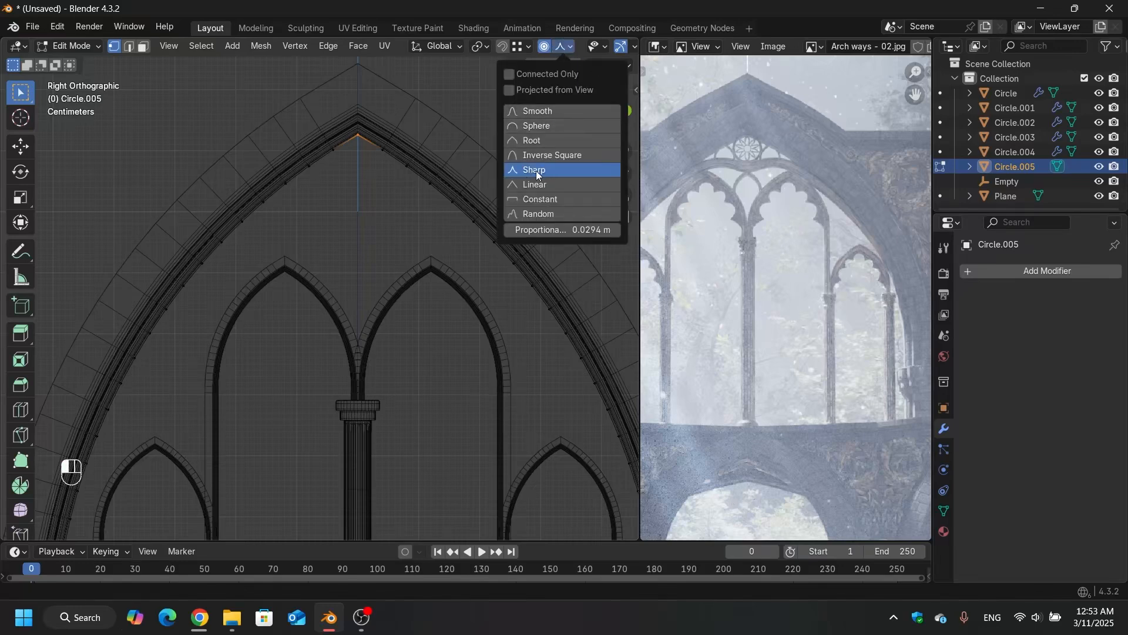
click(563, 113)
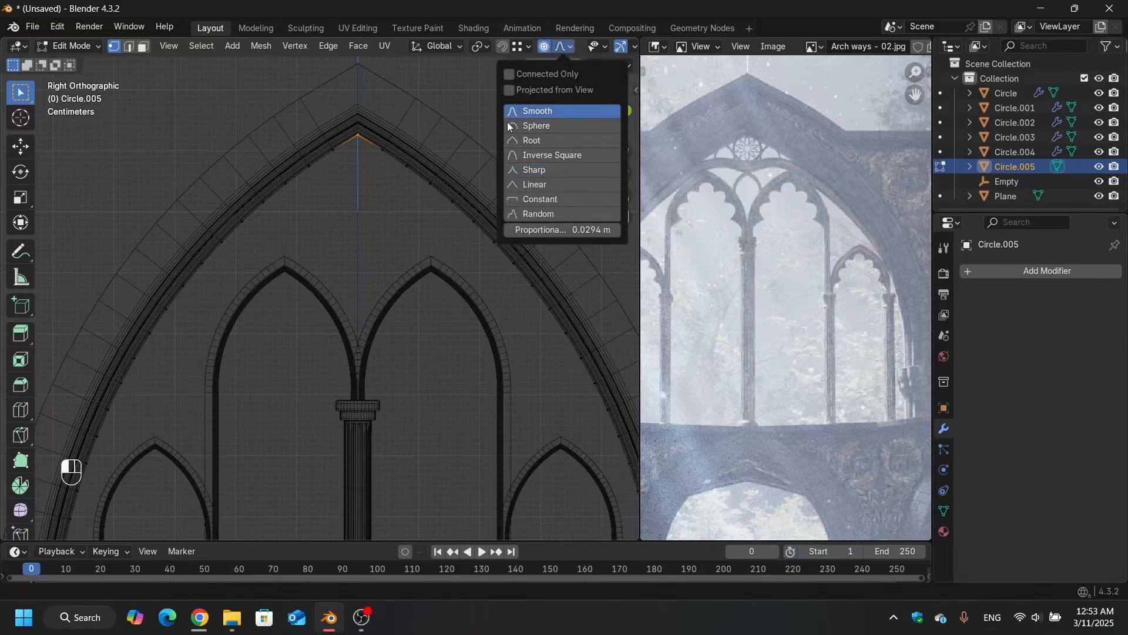
key(g)
key(z)
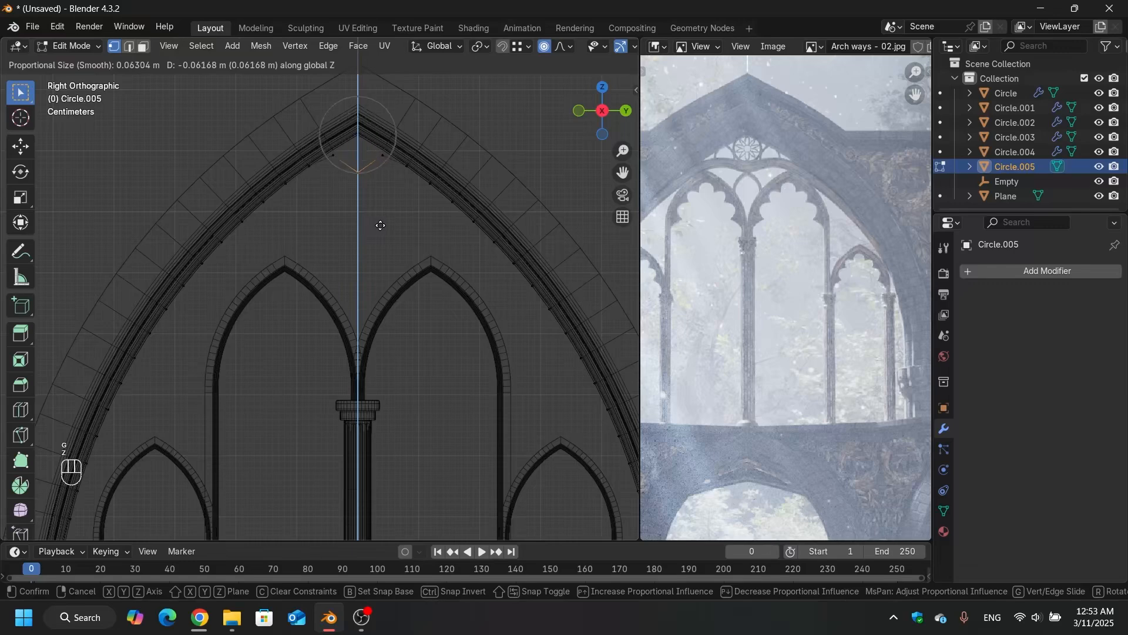
scroll(380, 226, down, 18)
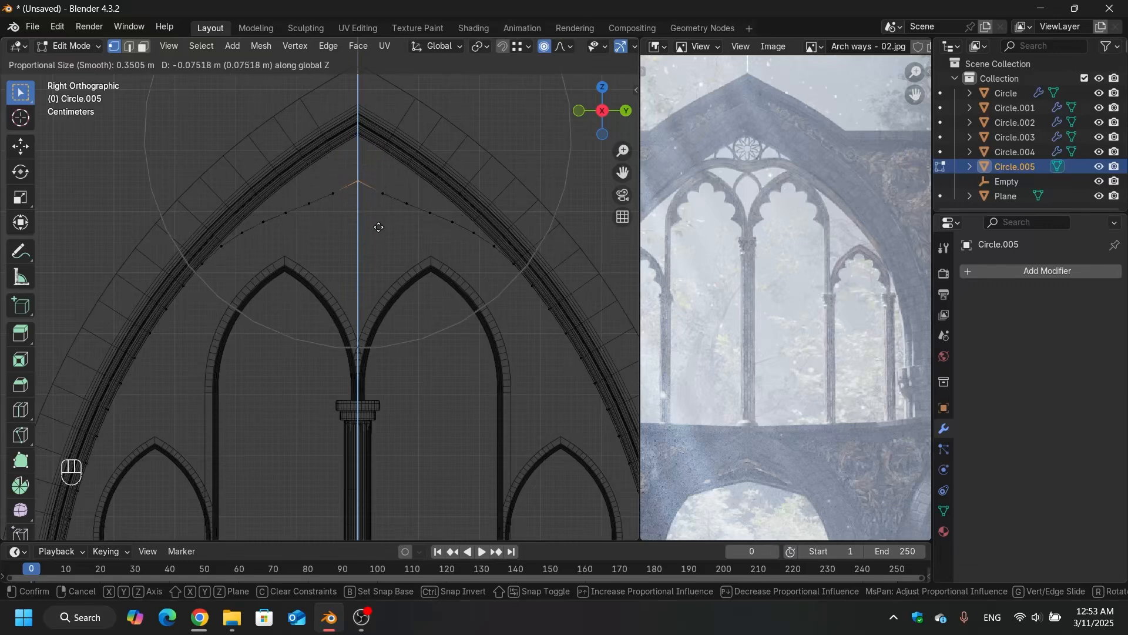
Step: Lower the strip's apex about 0.1465 m along Z with Sharp proportional falloff and a 0.35 m influence size
click(562, 49)
click(499, 169)
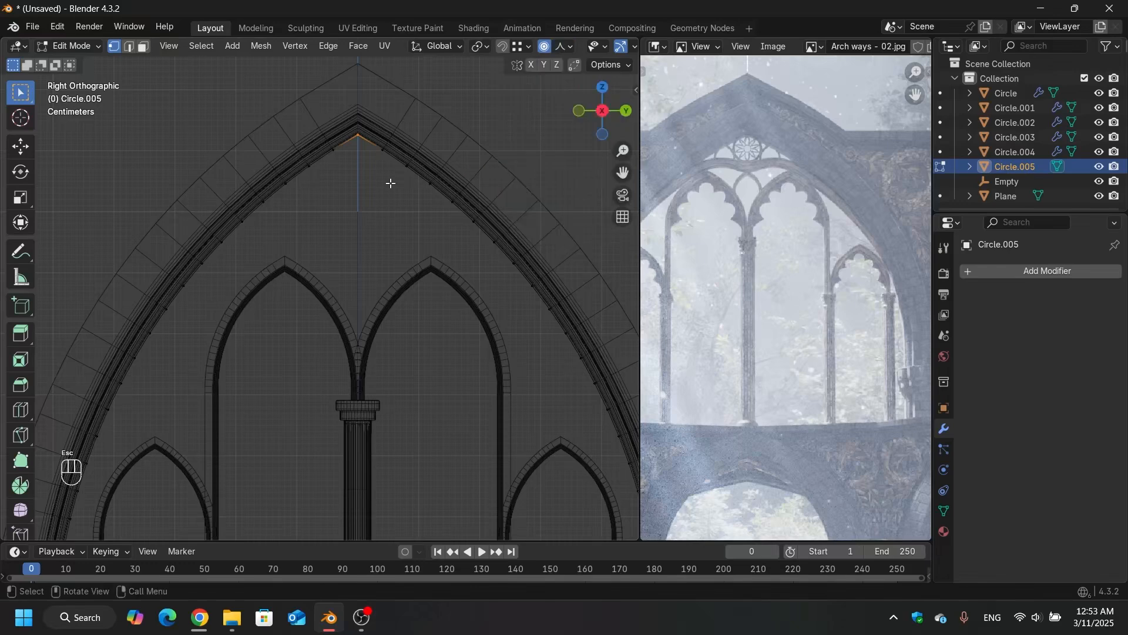
key(g)
key(z)
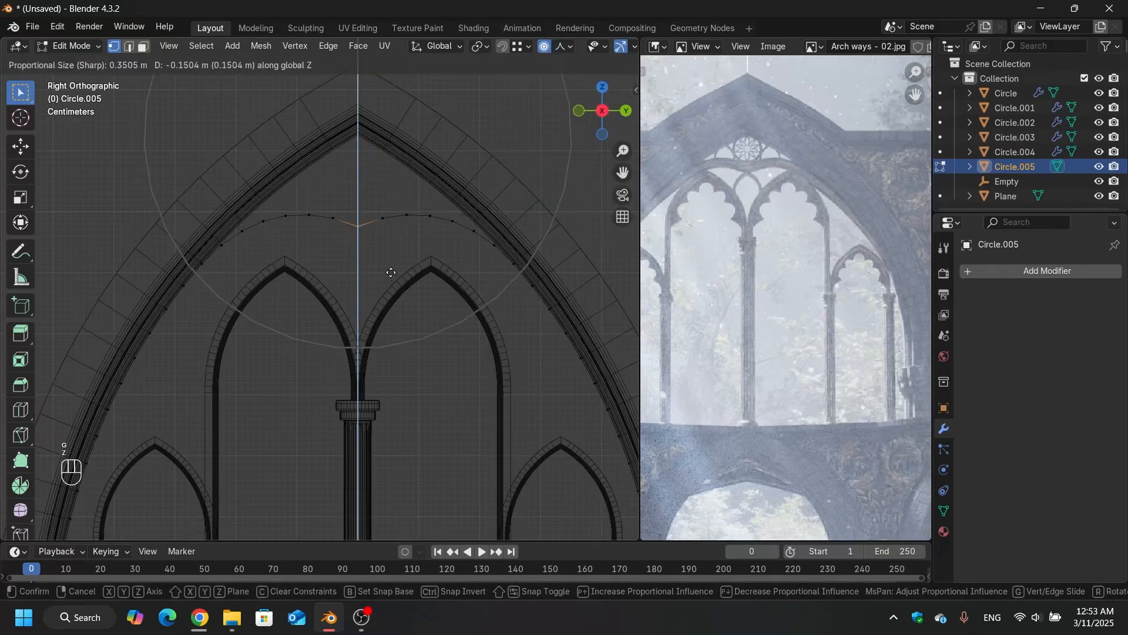
click(391, 273)
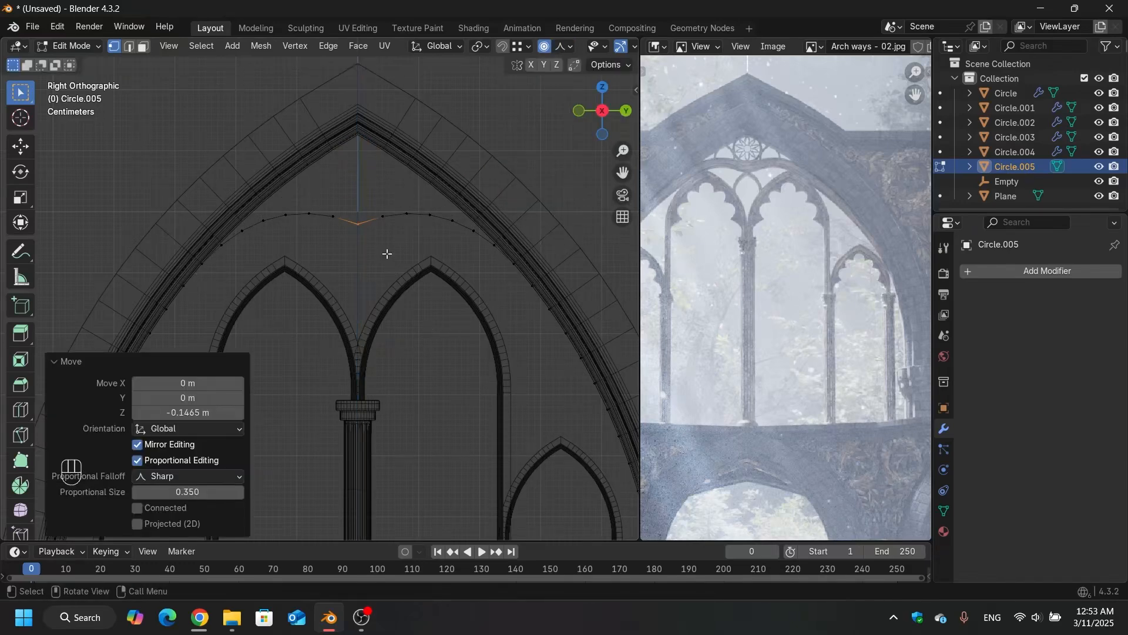
Step: Lower the apex another 0.07 m or so along Z, widening the proportional influence to about 0.683 m
key(g)
key(z)
scroll(388, 246, down, 4)
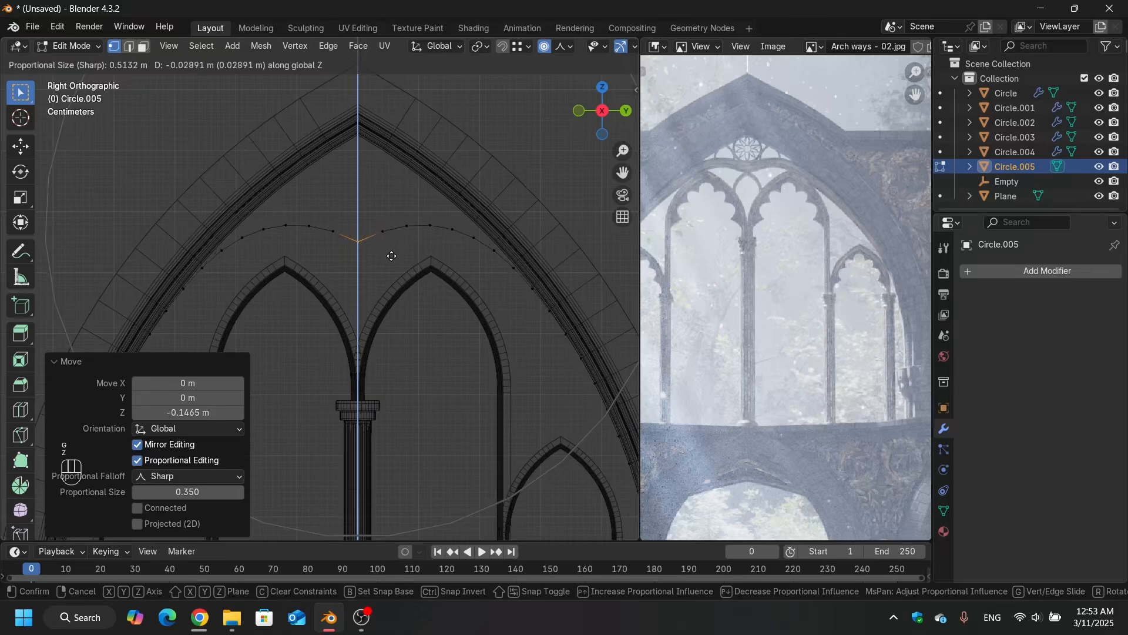
scroll(391, 263, down, 2)
scroll(395, 279, down, 1)
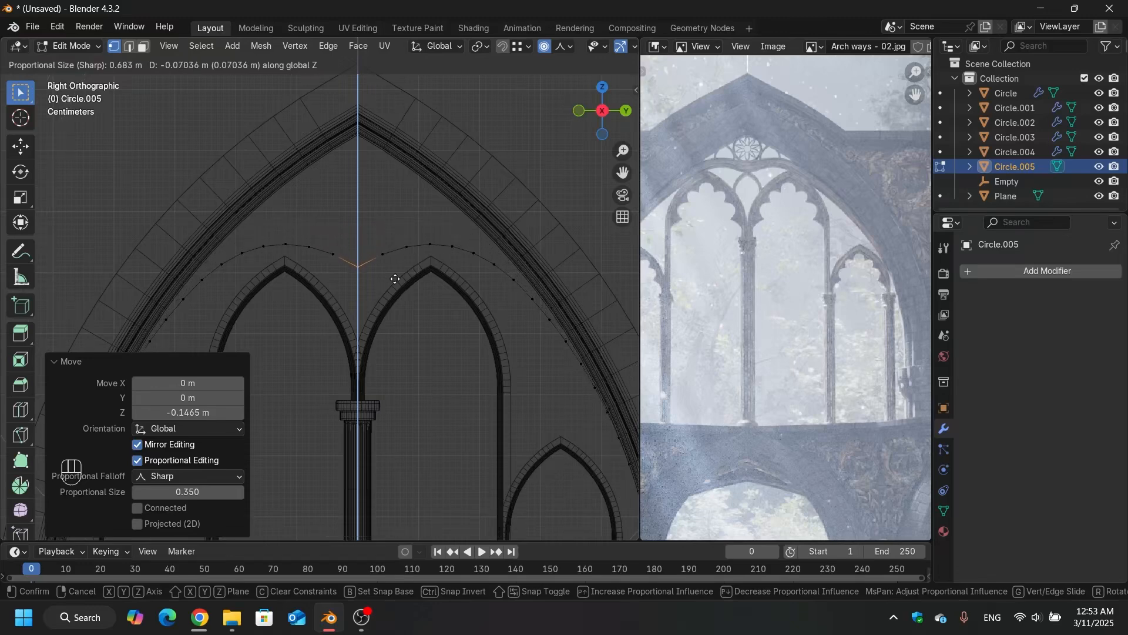
click(395, 279)
Step: Lower the apex about 0.036 m more along Z with the proportional influence reduced to about 0.424 m
scroll(390, 236, down, 5)
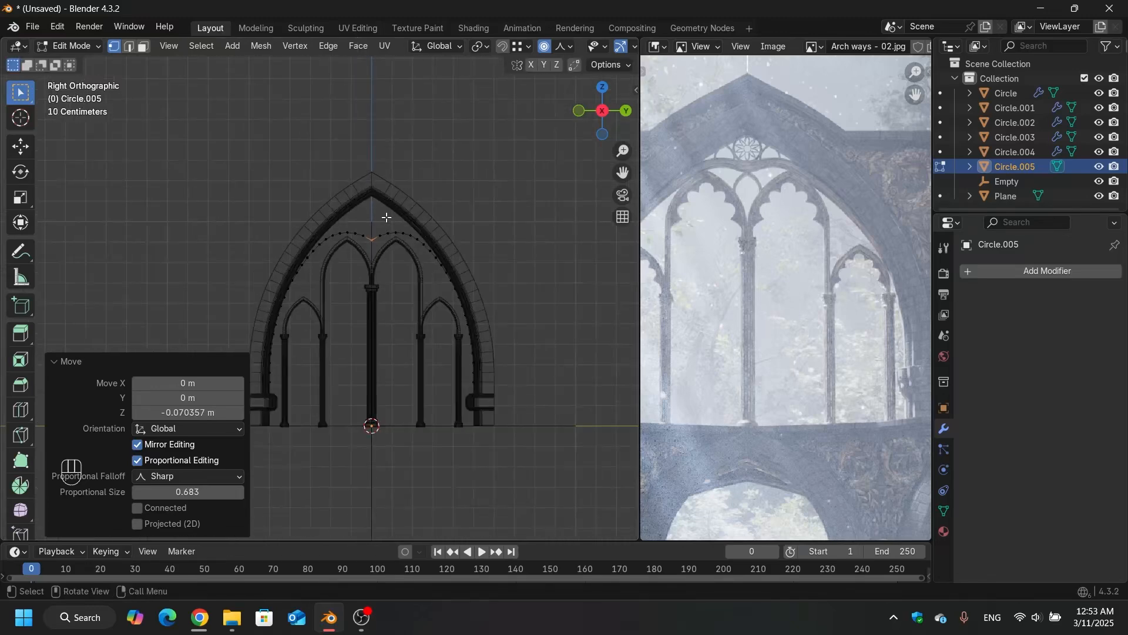
shift+middle_drag(383, 221, 363, 188)
scroll(362, 187, up, 5)
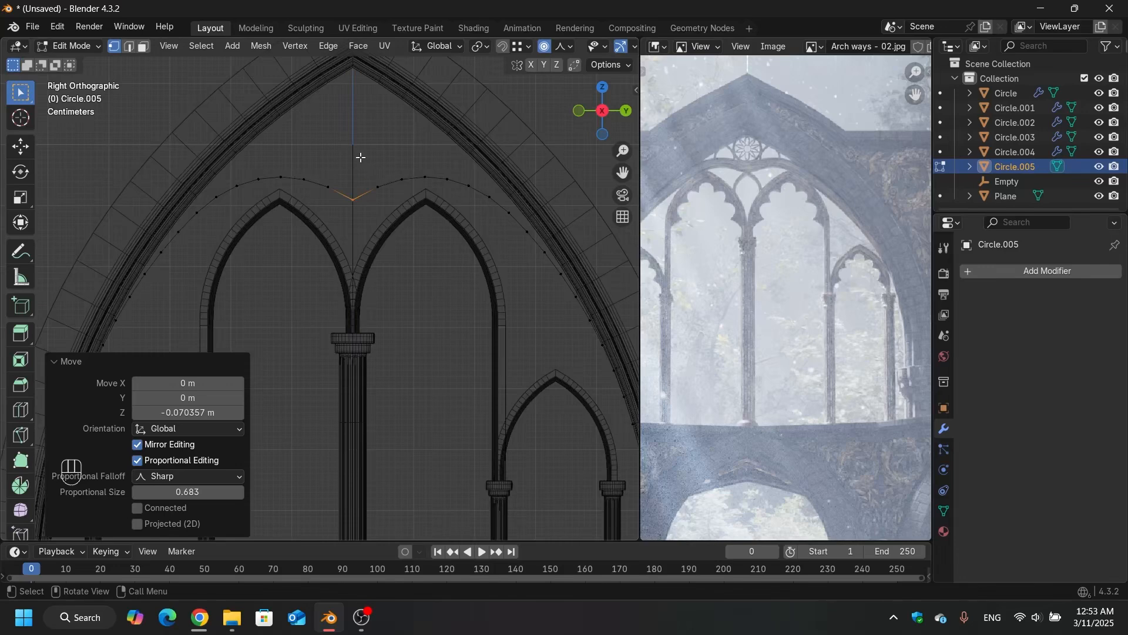
key(g)
key(z)
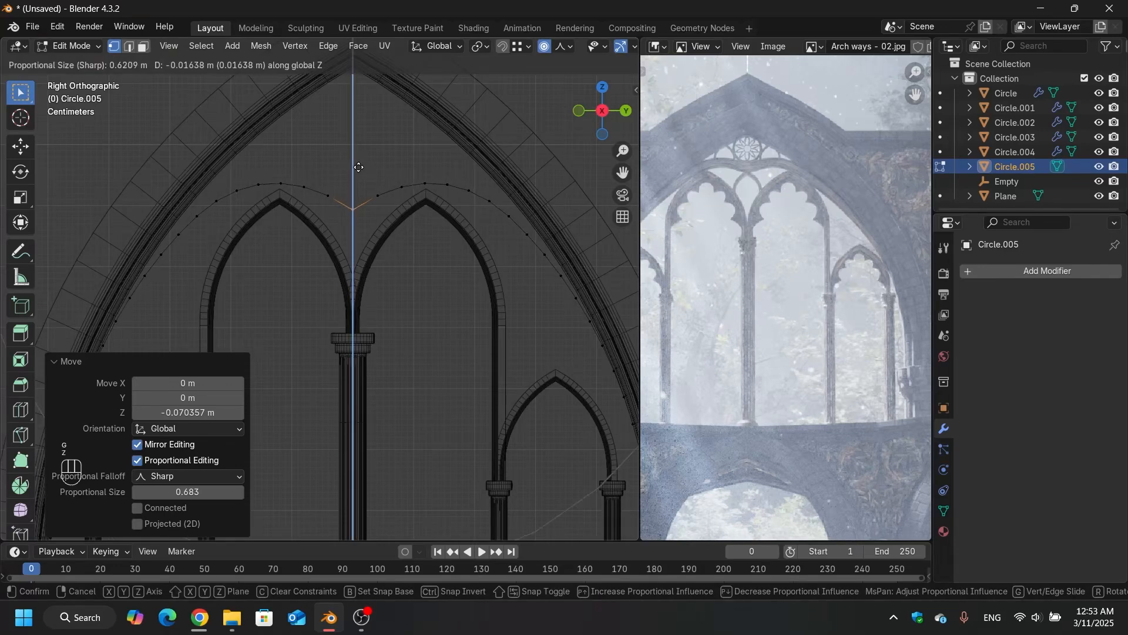
scroll(358, 168, up, 4)
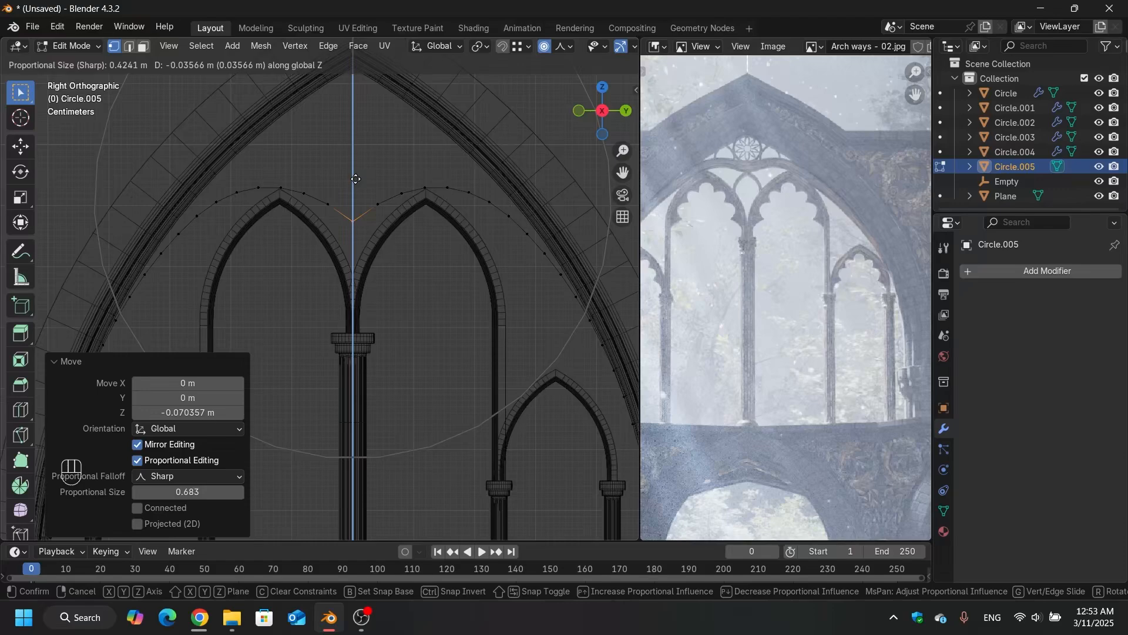
click(356, 179)
Step: Raise the central dip about 0.021 m along Z with the proportional influence narrowed to about 0.052 m
scroll(356, 179, up, 3)
scroll(364, 181, down, 2)
scroll(366, 183, up, 2)
scroll(370, 184, down, 2)
scroll(382, 221, down, 1)
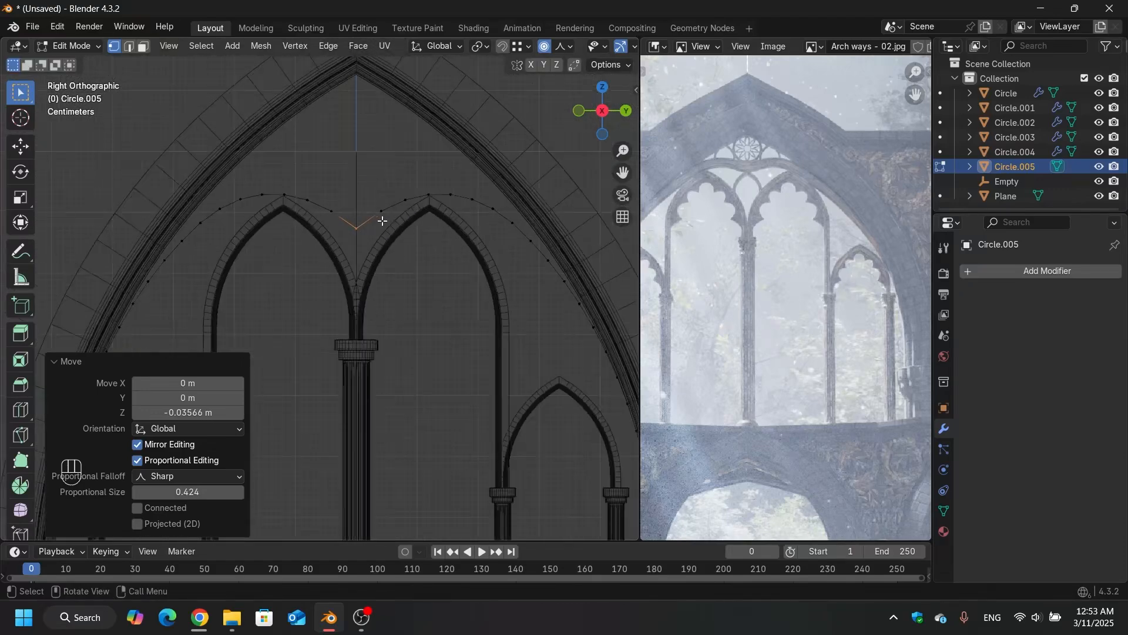
scroll(383, 221, down, 4)
scroll(373, 230, up, 3)
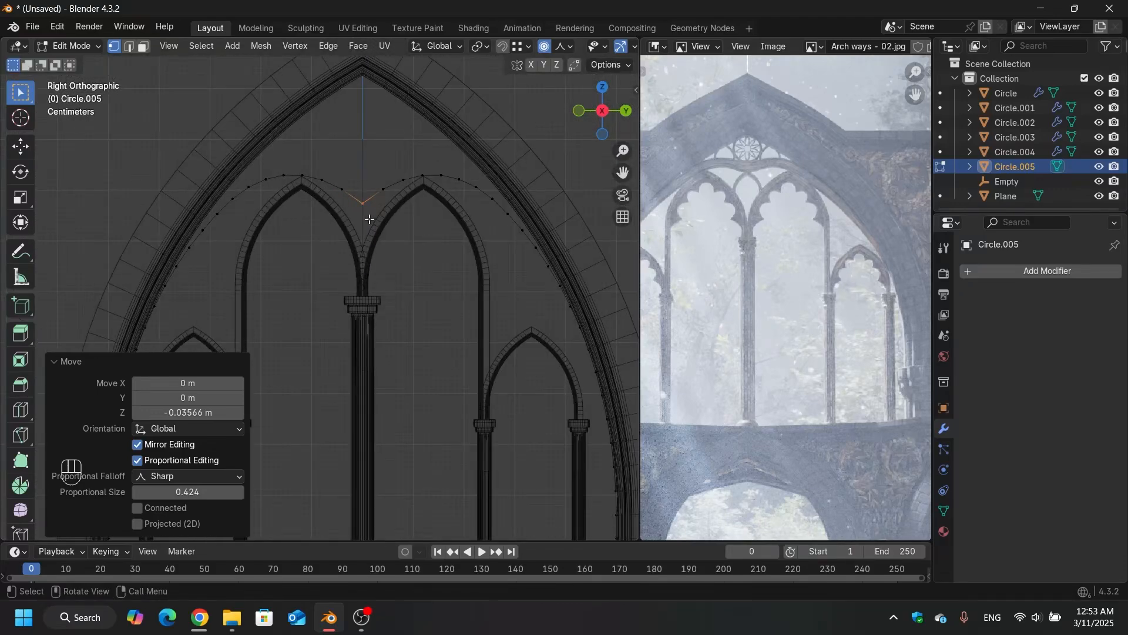
key(g)
key(z)
scroll(369, 215, up, 10)
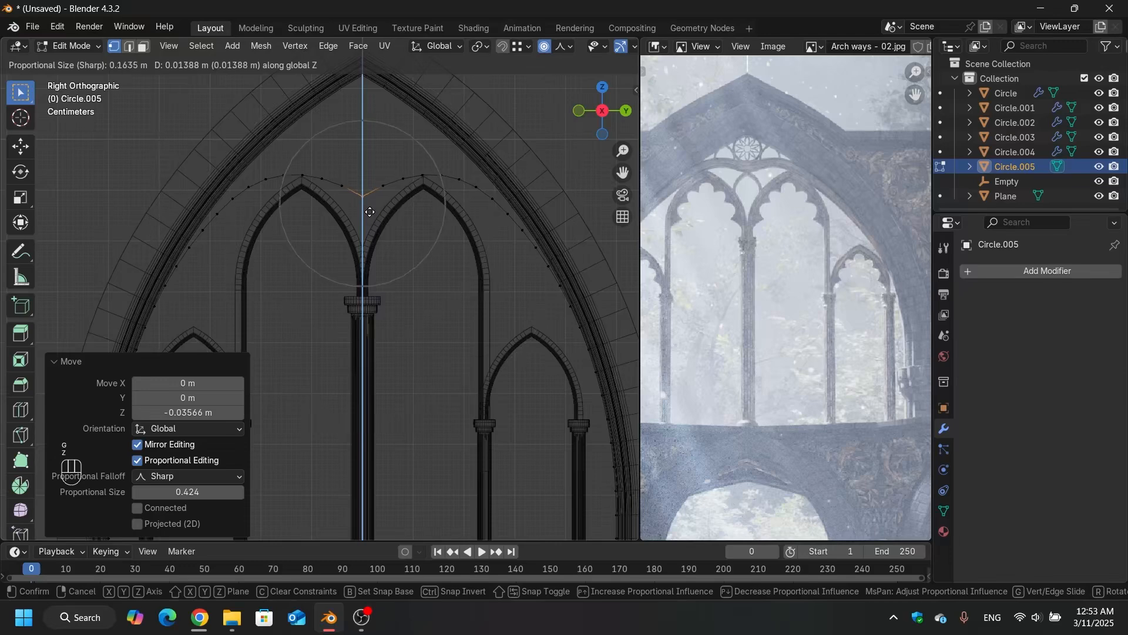
scroll(369, 210, up, 12)
click(363, 208)
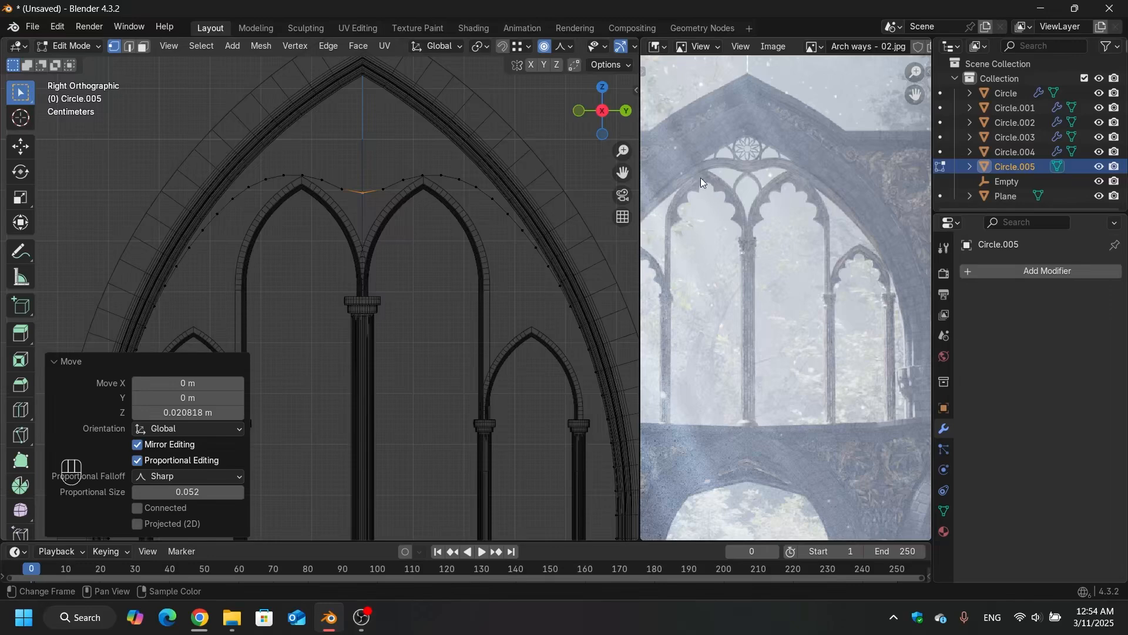
Step: Lower the strip's central dip about 0.0014 m along Z with Sharp proportional falloff and a 0.052 m influence size
scroll(355, 197, up, 4)
key(g)
key(z)
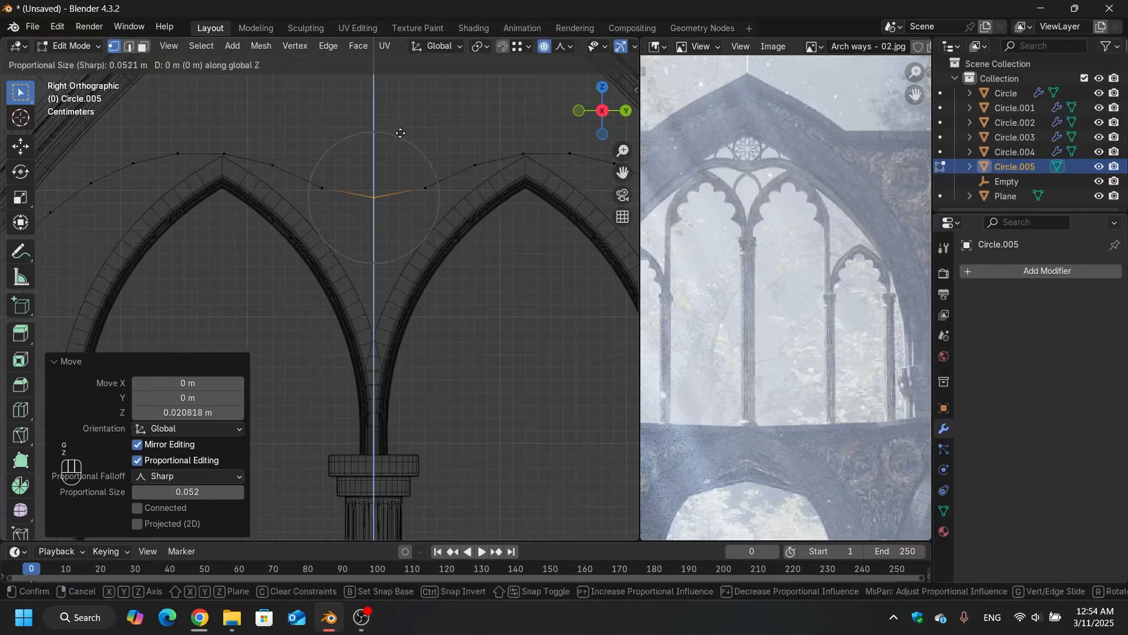
click(397, 134)
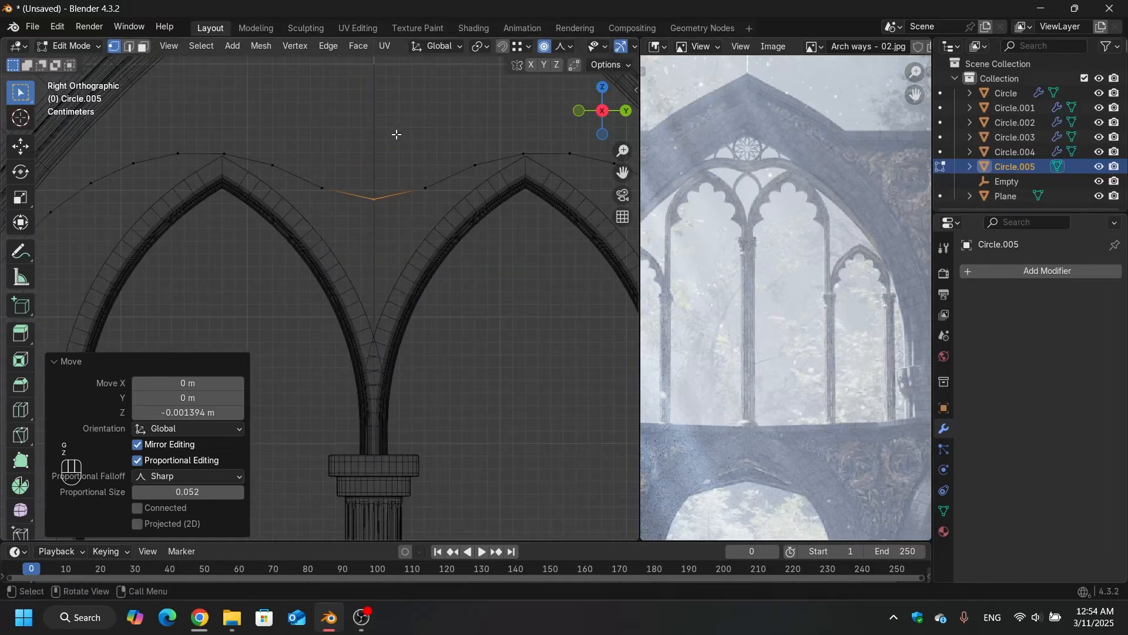
Step: Lower the strip's middle section between the two crests about 0.001 m along Z, widening the proportional influence to about 0.102 m
scroll(352, 150, down, 3)
drag(435, 147, 276, 235)
scroll(327, 178, up, 3)
key(g)
key(z)
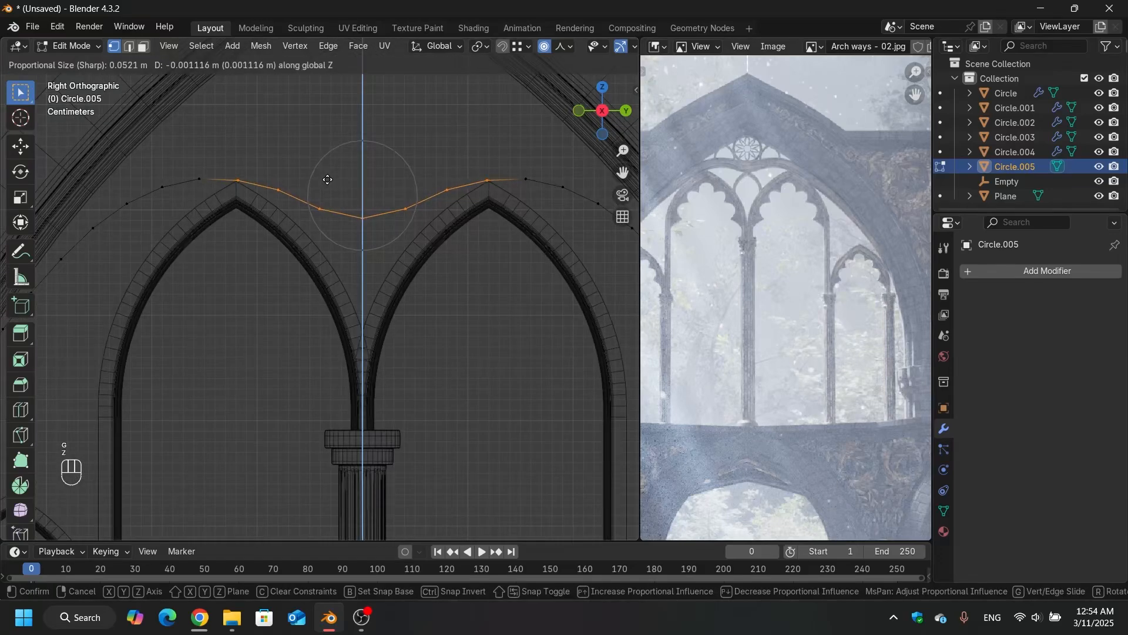
scroll(333, 180, down, 4)
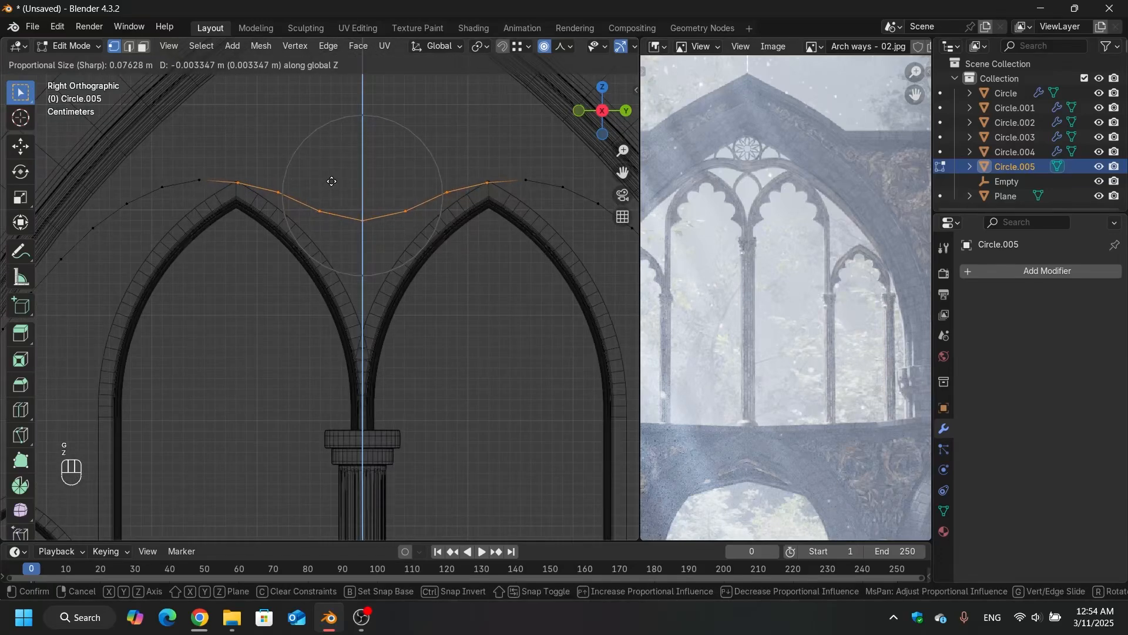
scroll(333, 180, down, 3)
click(334, 179)
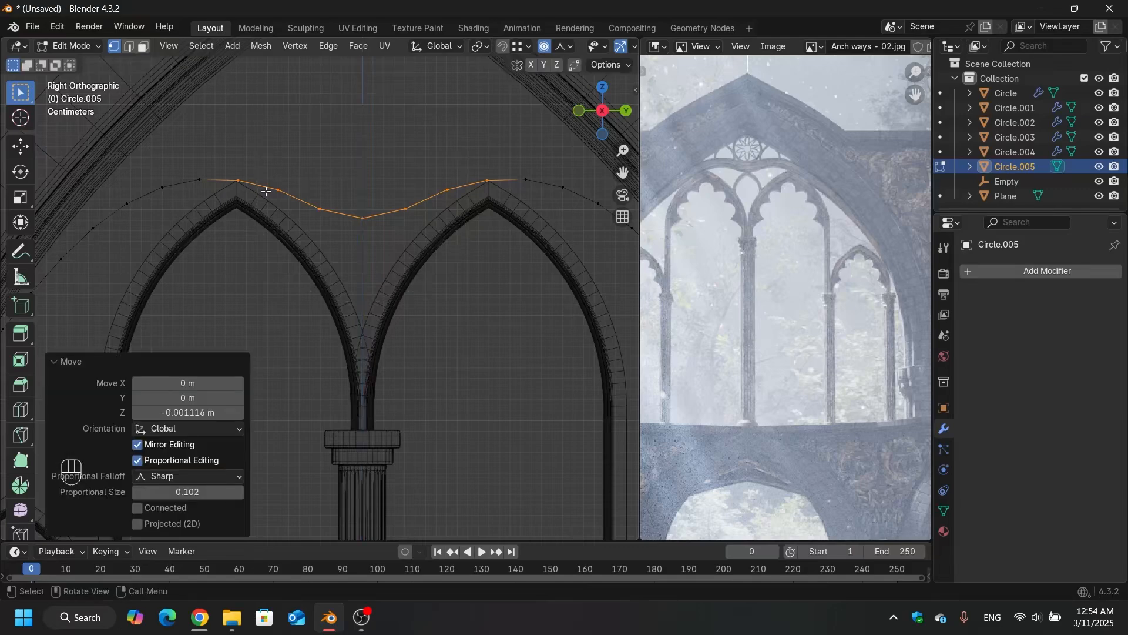
Step: Extrude all faces of the strip along their normals with an offset of about -0.0294 m
scroll(259, 180, up, 5)
scroll(277, 180, down, 8)
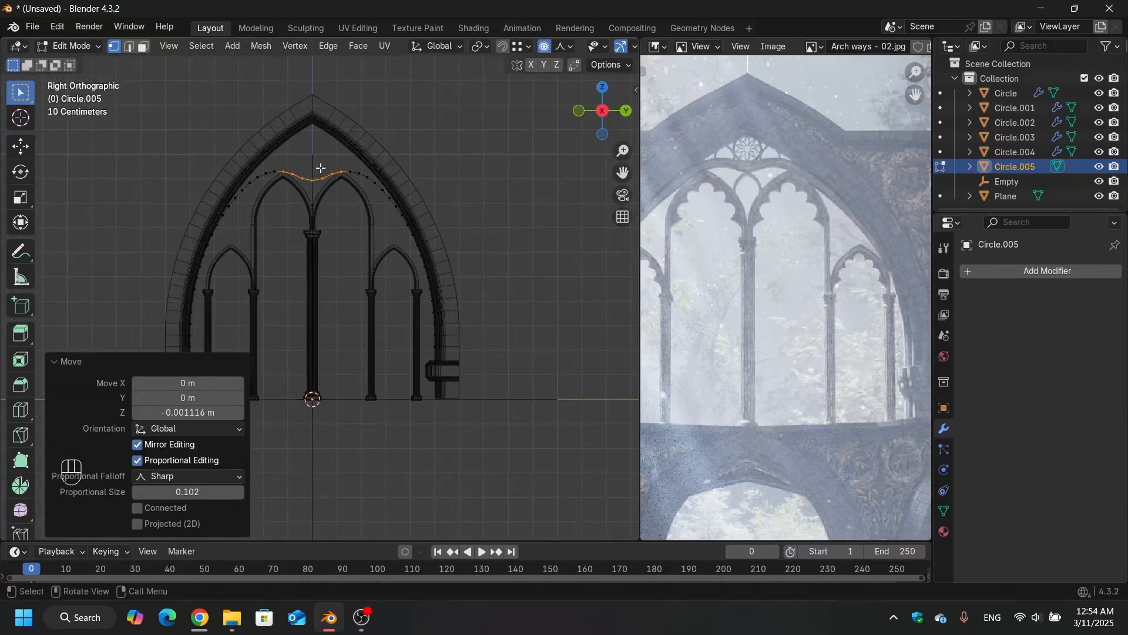
middle_drag(320, 168, 315, 195)
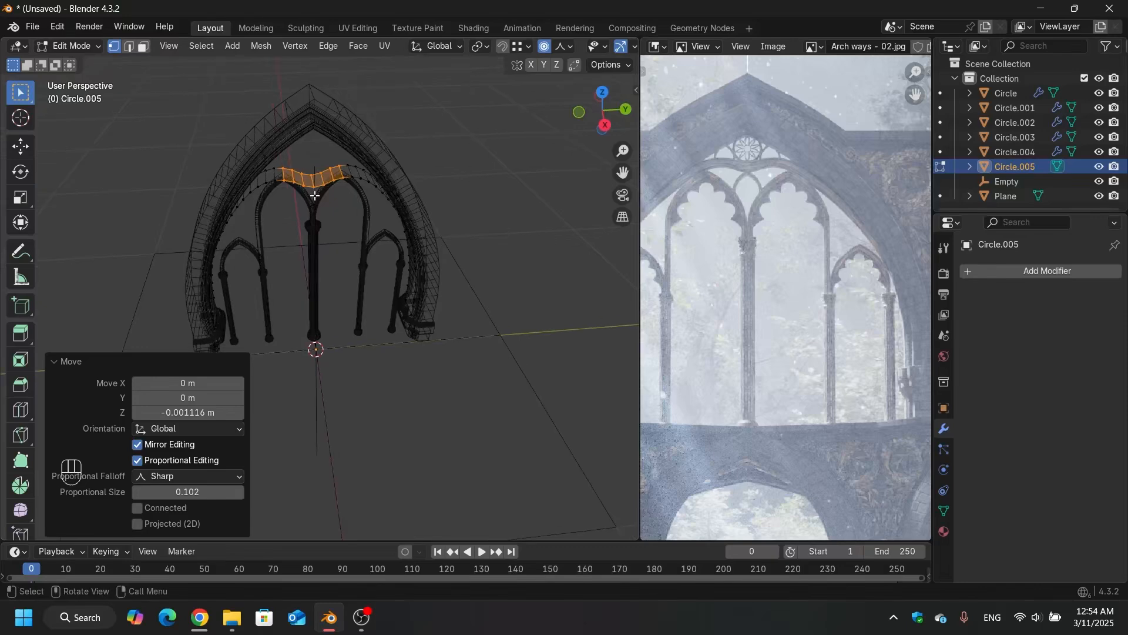
key(a)
scroll(298, 212, up, 3)
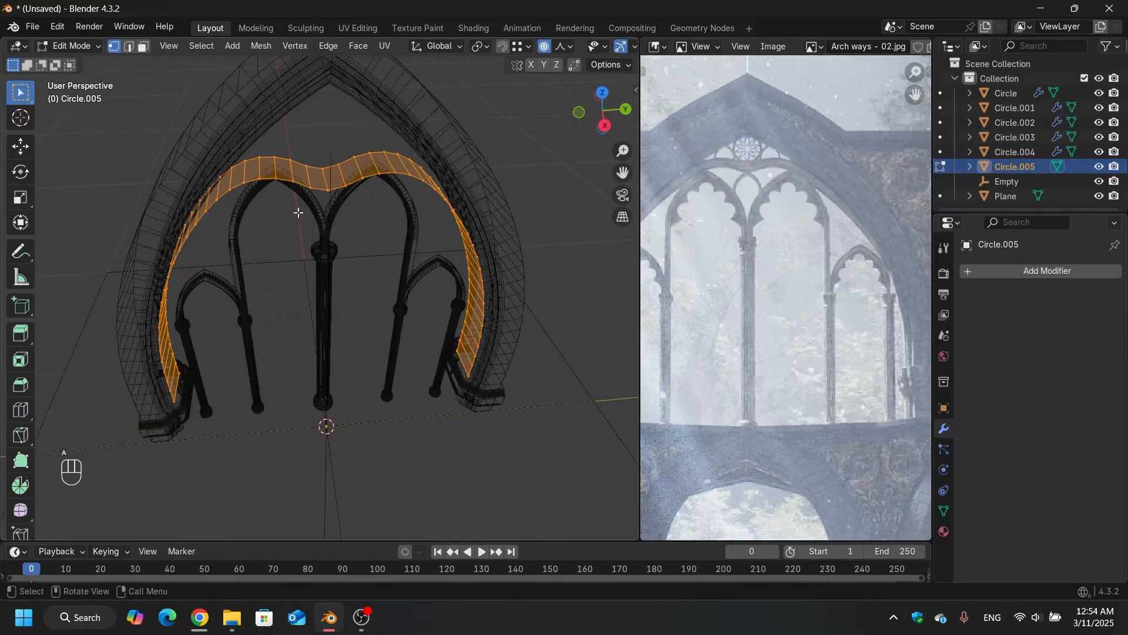
middle_drag(328, 174, 359, 163)
key(alt+e)
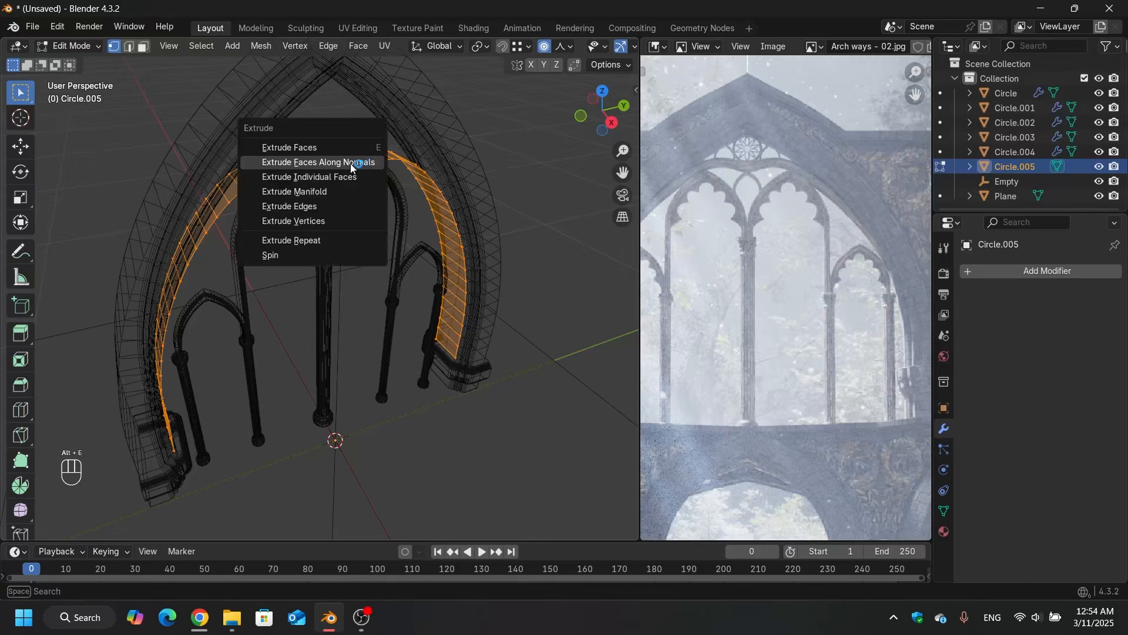
click(285, 163)
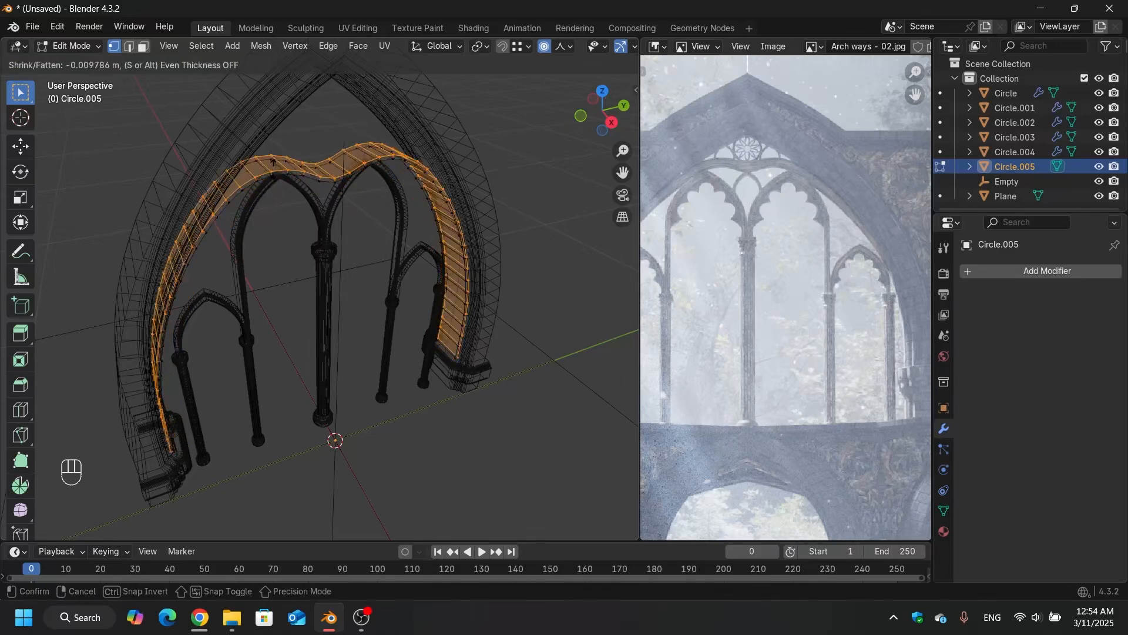
click(267, 173)
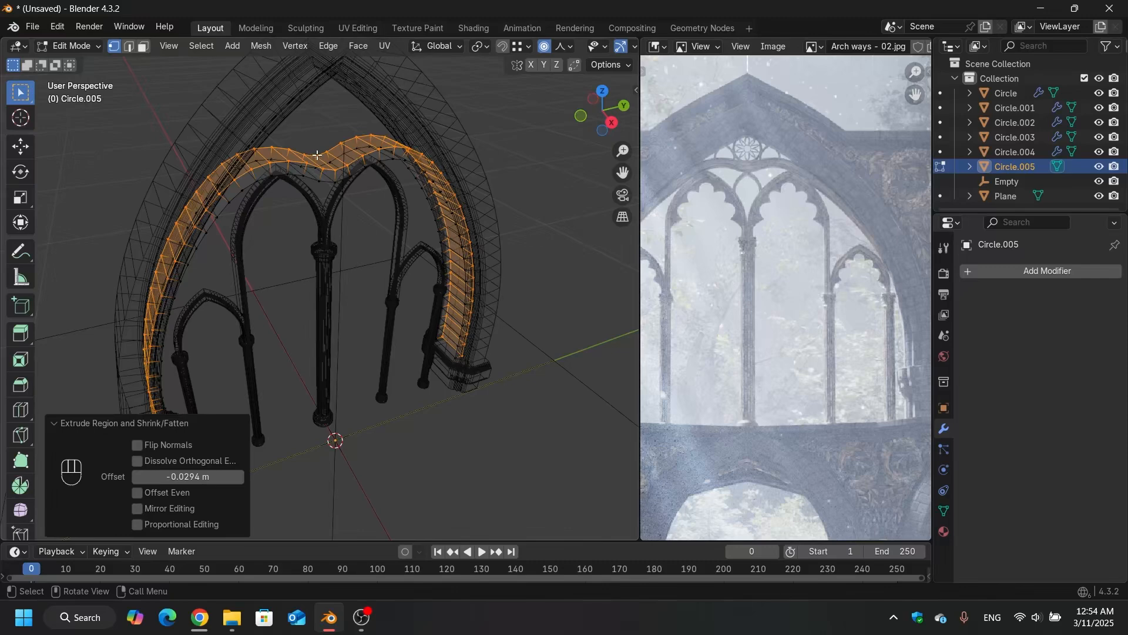
Step: Turn on the face orientation overlay in solid shading and recalculate the thickened band's normals to face outward
key(shift+z)
scroll(554, 50, down, 5)
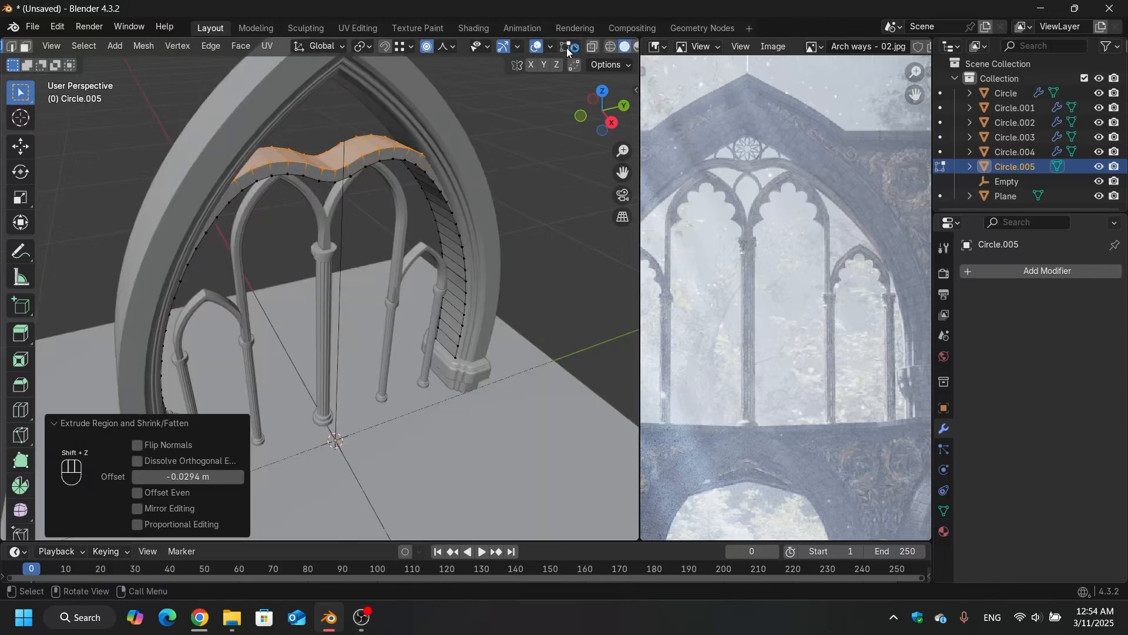
click(551, 46)
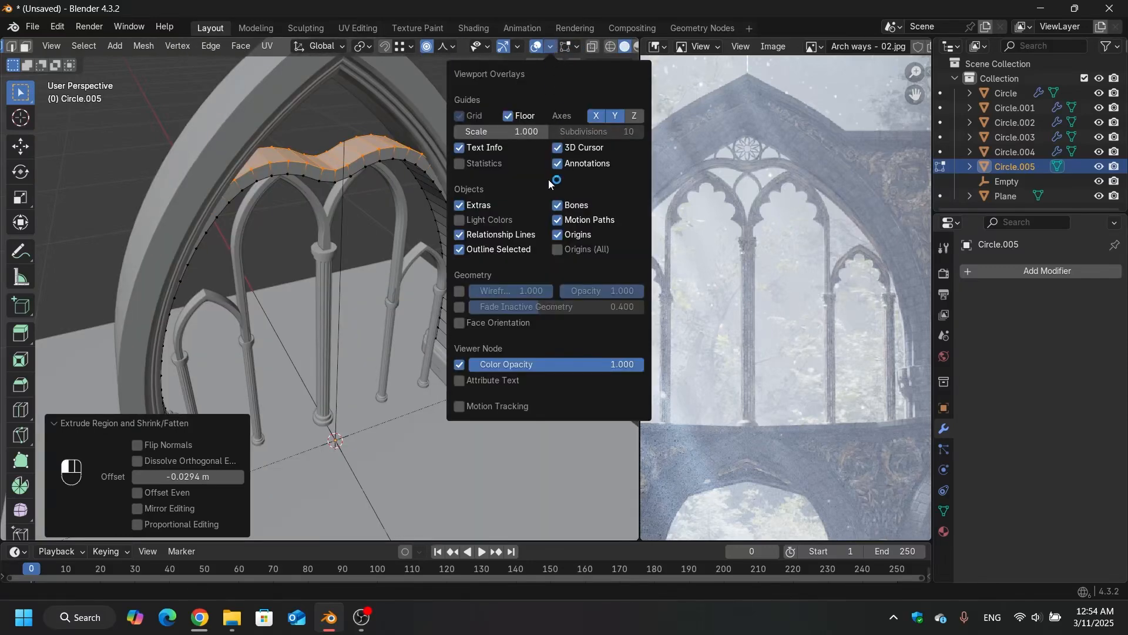
click(496, 322)
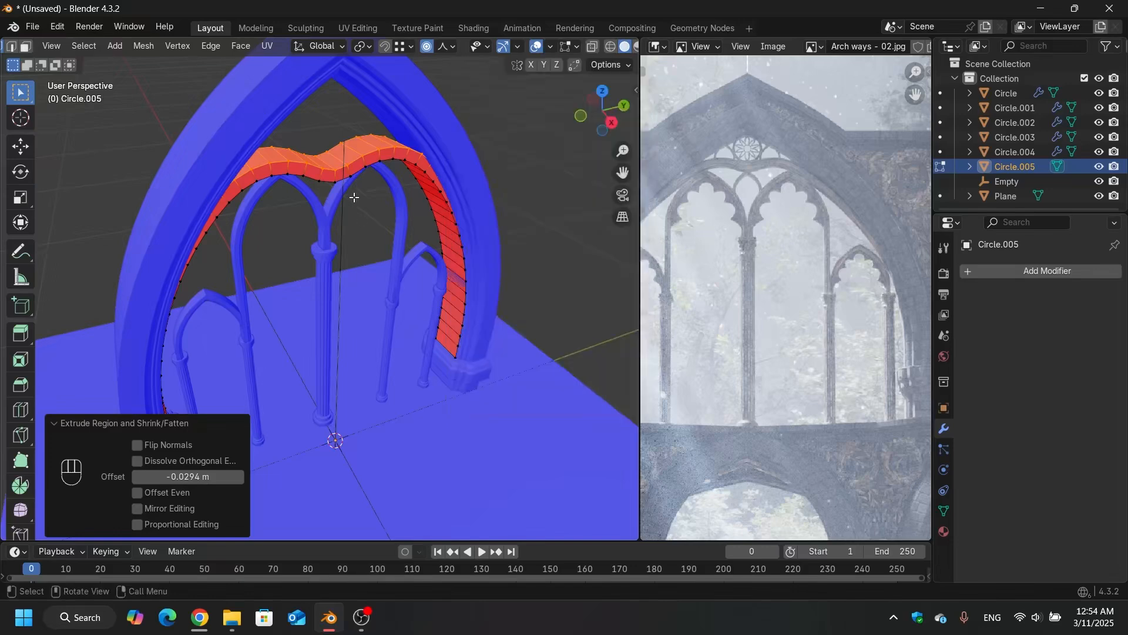
middle_drag(352, 192, 357, 162)
key(a)
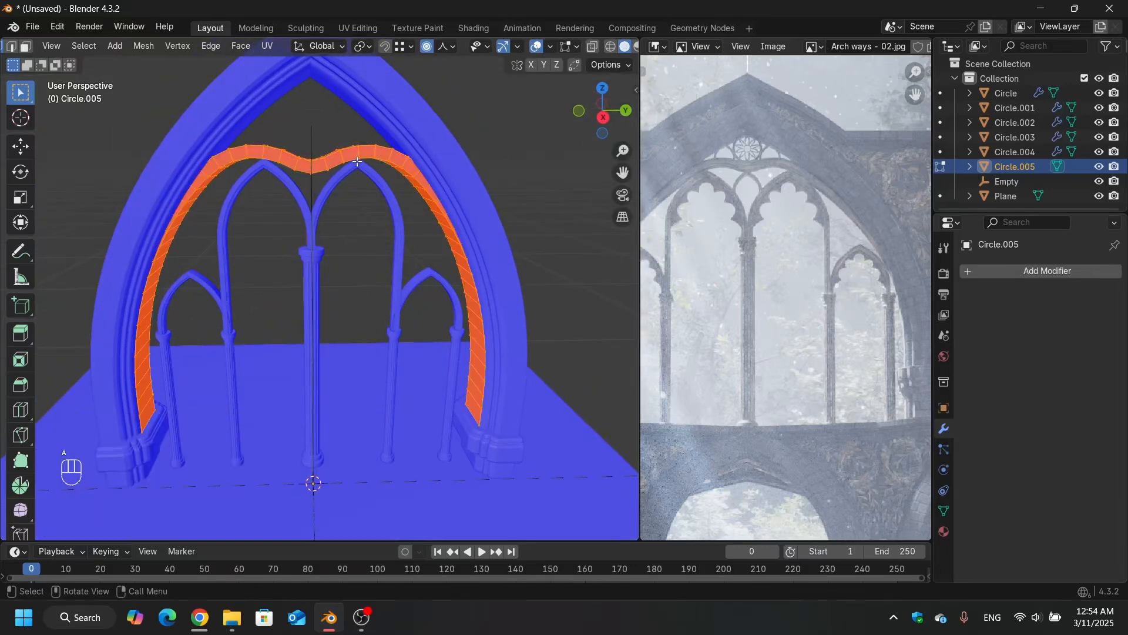
key(shift+n)
Step: Scale the band's wavy top section to about 0.925 along Y, using Smooth proportional falloff with a 0.29 m influence size
middle_drag(357, 163, 486, 136)
scroll(435, 157, up, 2)
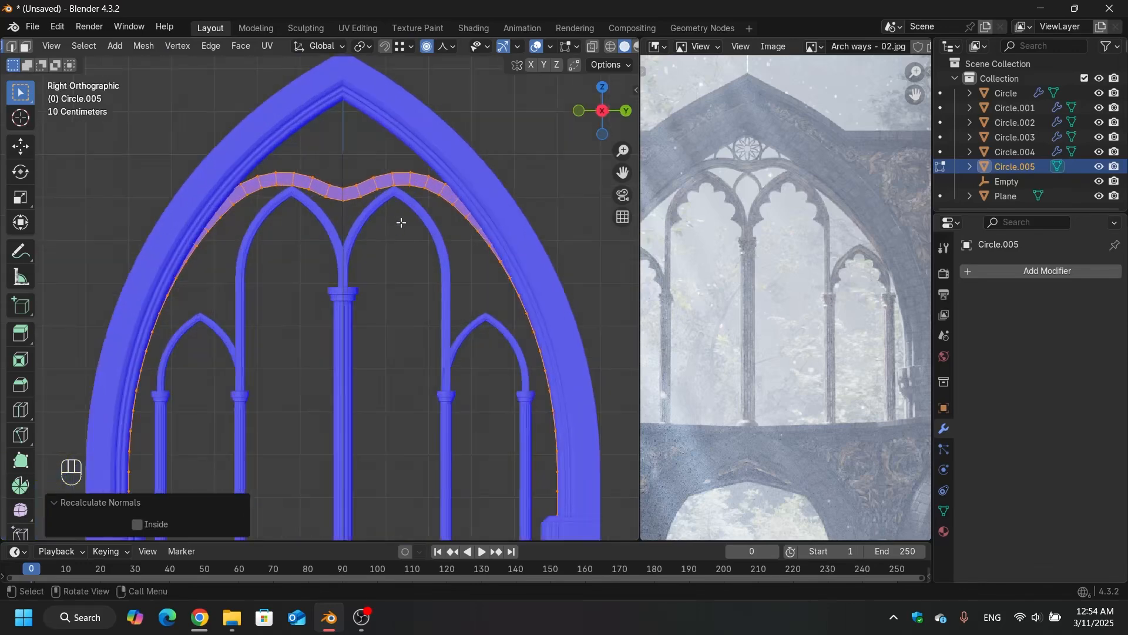
drag(367, 168, 312, 219)
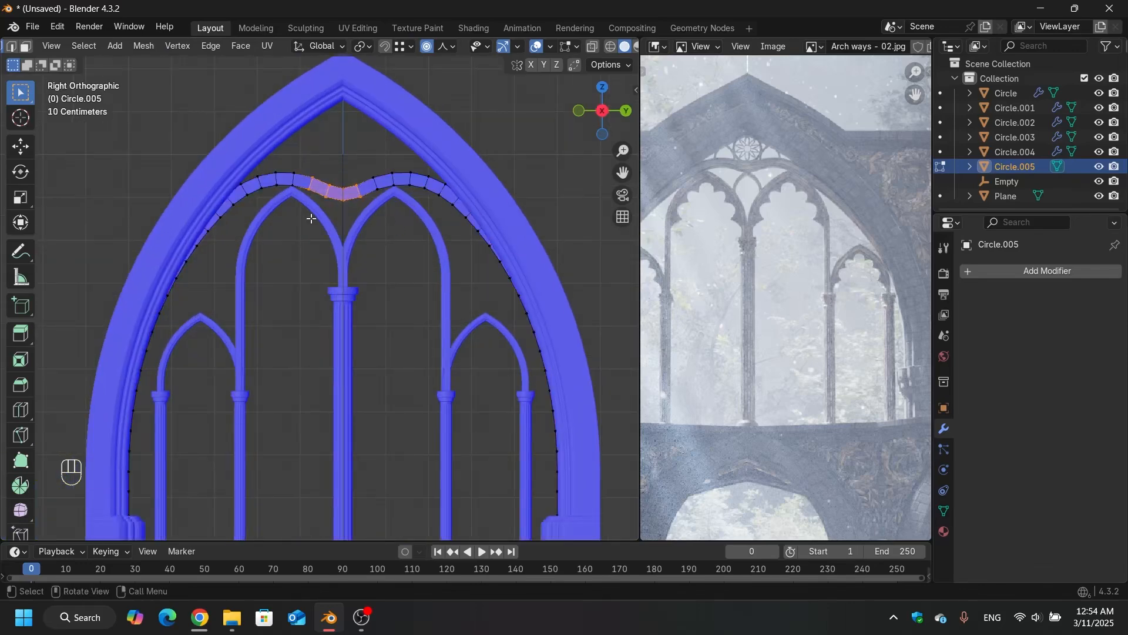
scroll(347, 185, up, 3)
key(shift+z)
scroll(330, 209, down, 3)
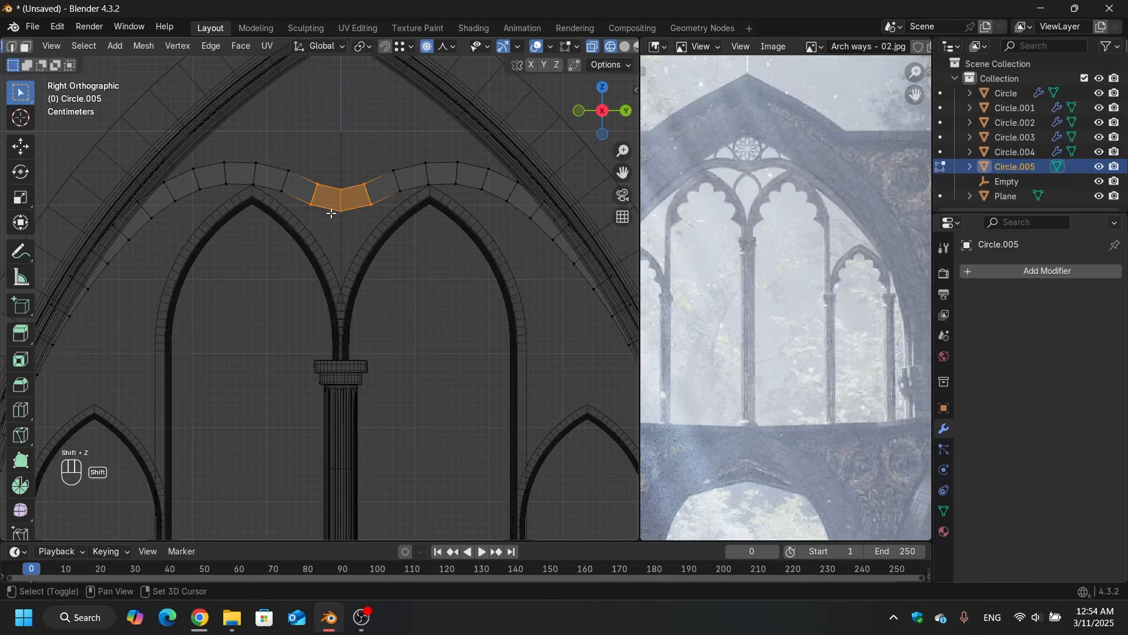
drag(437, 148, 254, 230)
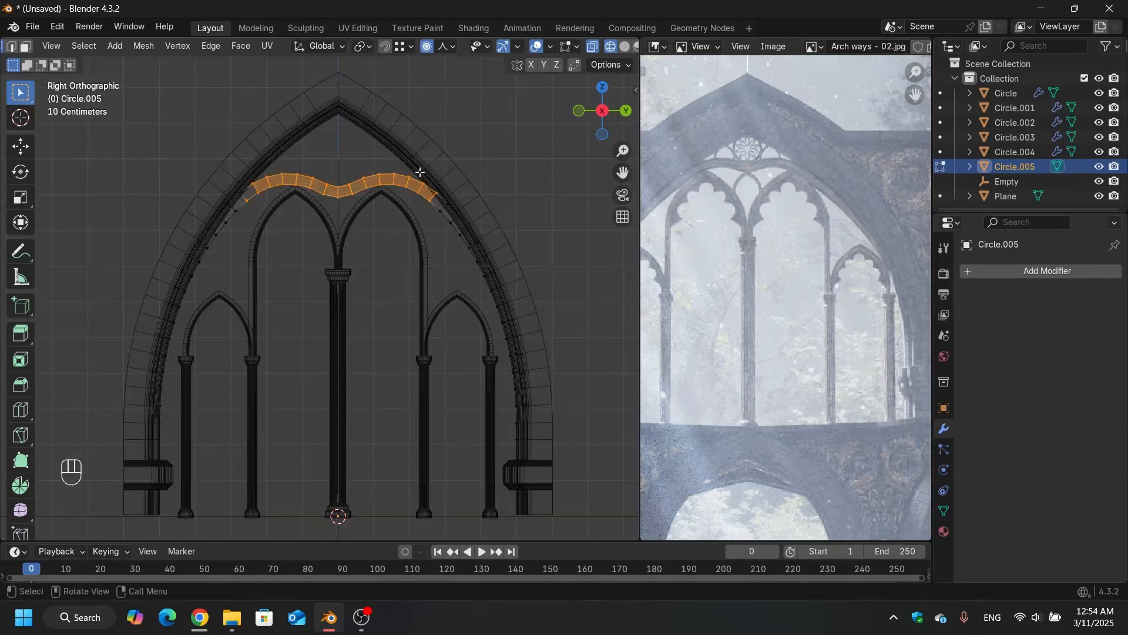
drag(250, 165, 439, 207)
scroll(415, 188, up, 1)
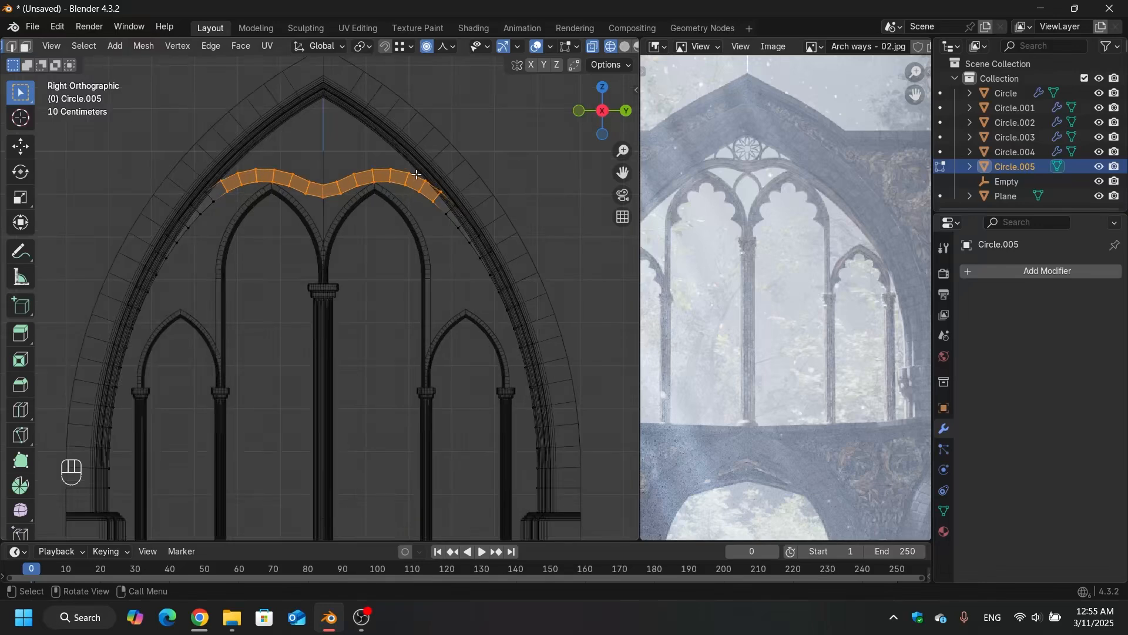
scroll(419, 177, up, 3)
ctrl+drag(502, 174, 444, 230)
scroll(494, 138, down, 4)
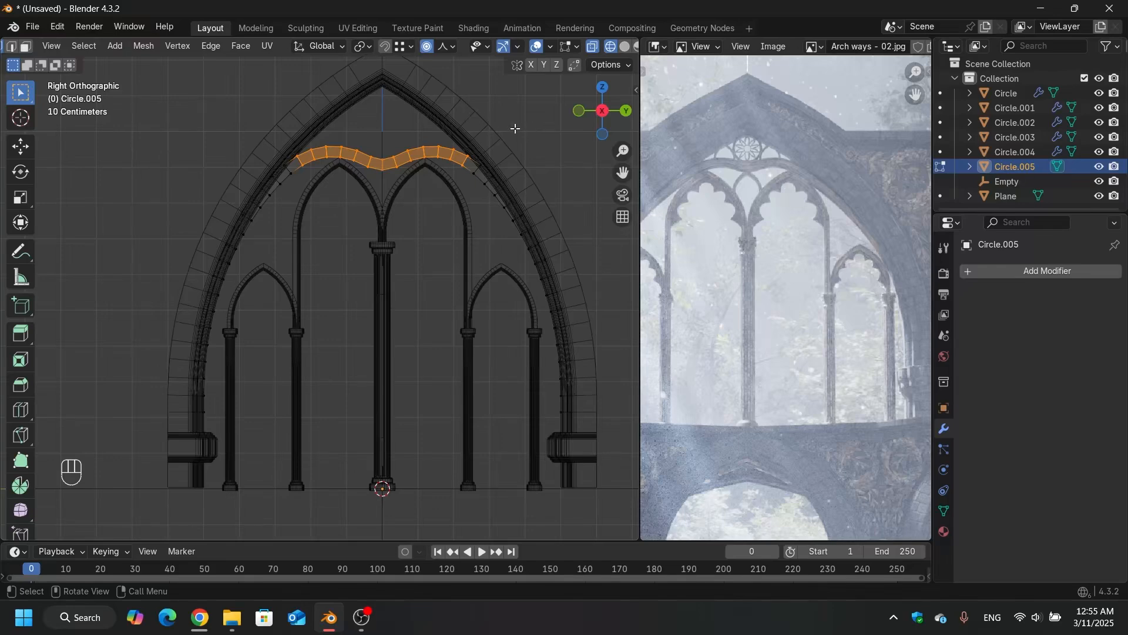
click(444, 46)
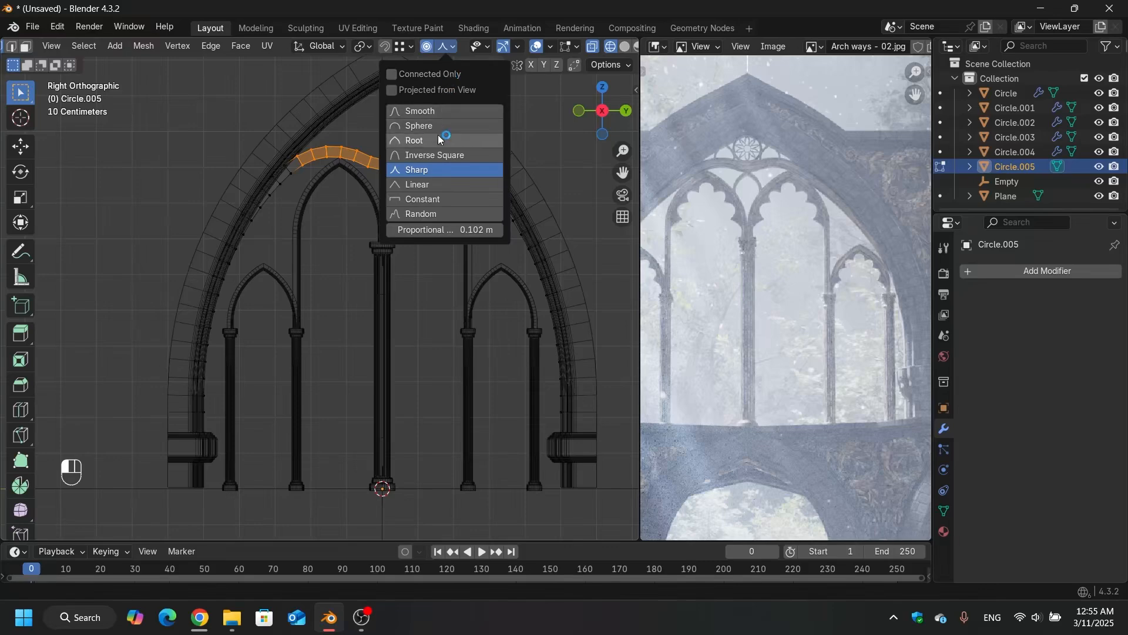
click(439, 110)
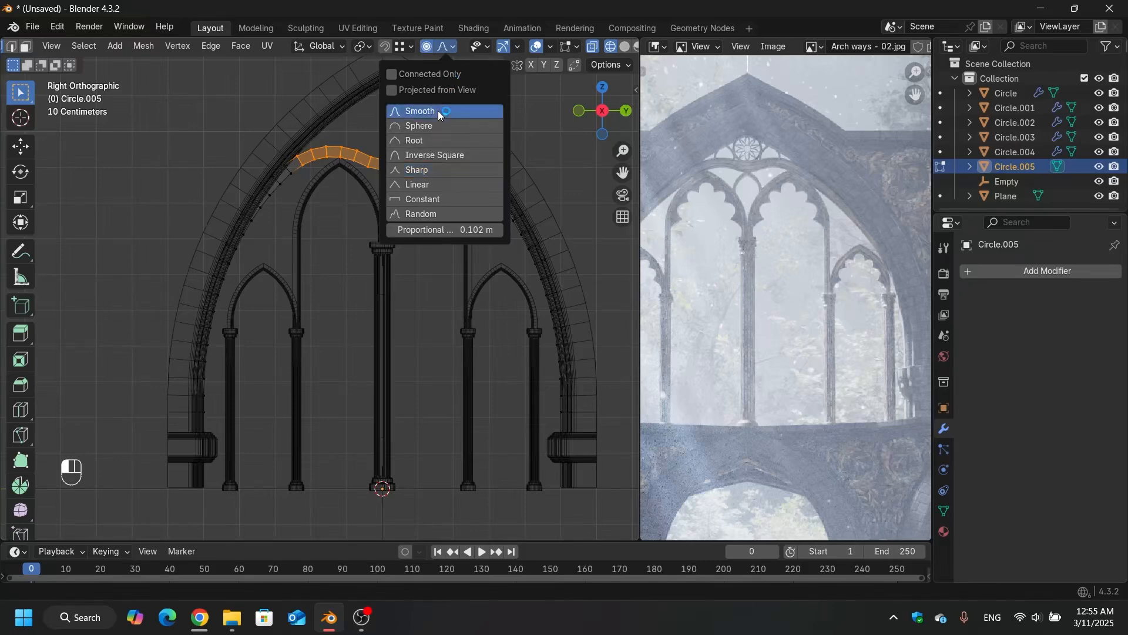
key(s)
key(y)
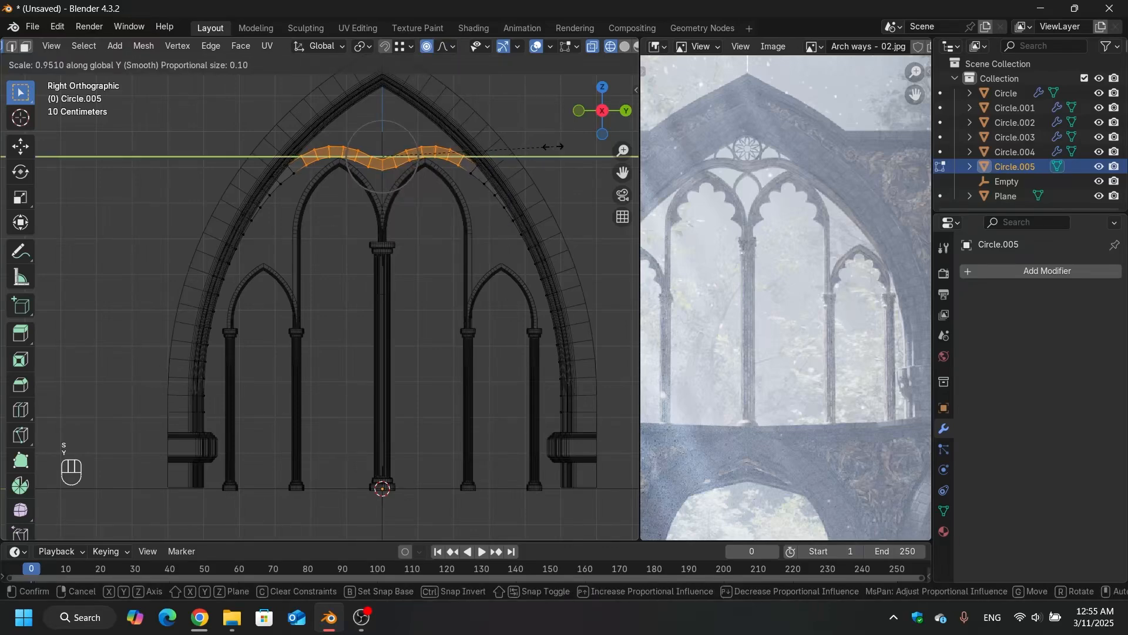
scroll(549, 147, down, 11)
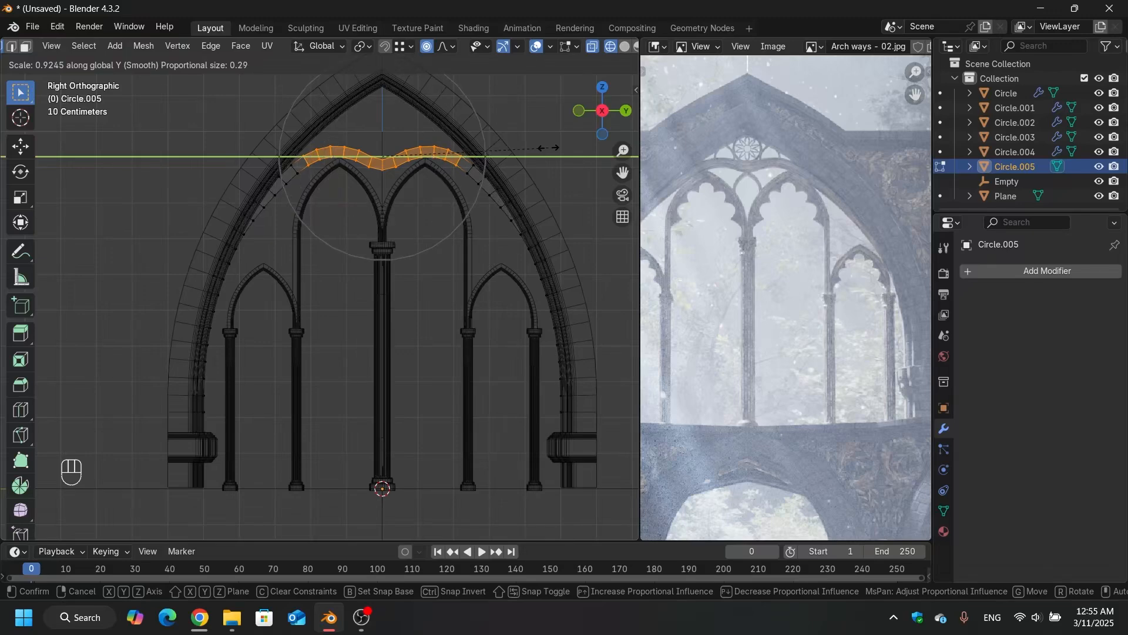
click(548, 148)
scroll(412, 164, up, 2)
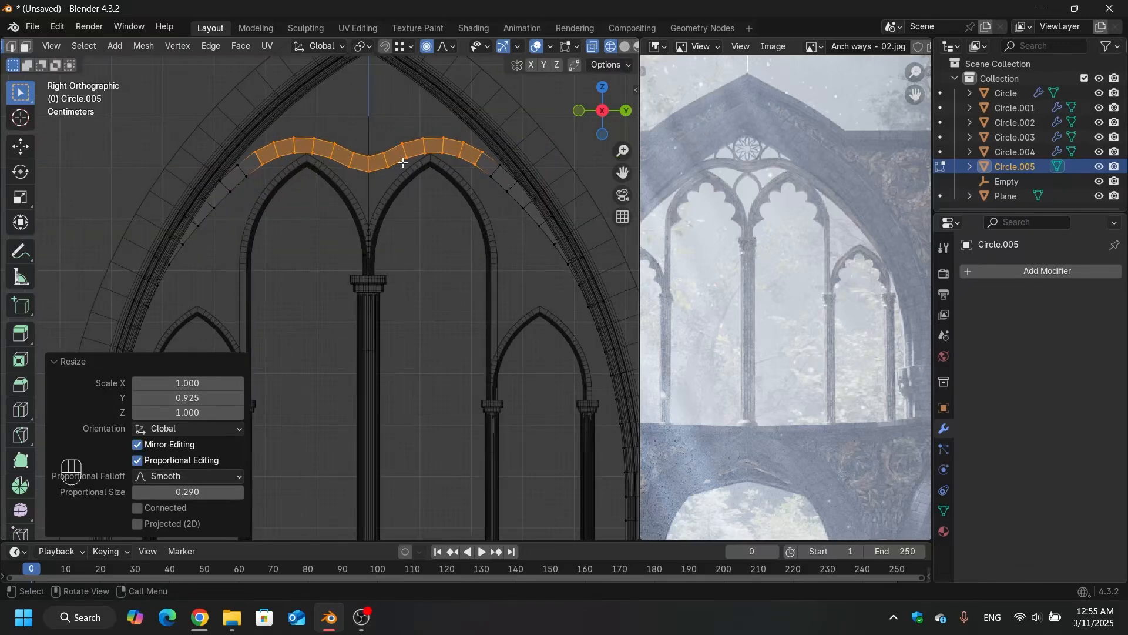
Step: Return to Object Mode and show the band from above in wireframe
mouse_move(379, 152)
middle_down()
mouse_move(411, 194)
mouse_move(395, 171)
mouse_move(432, 178)
mouse_move(420, 167)
mouse_move(358, 264)
mouse_move(357, 251)
middle_up()
scroll(406, 176, up, 2)
key(shift+z)
key(Tab)
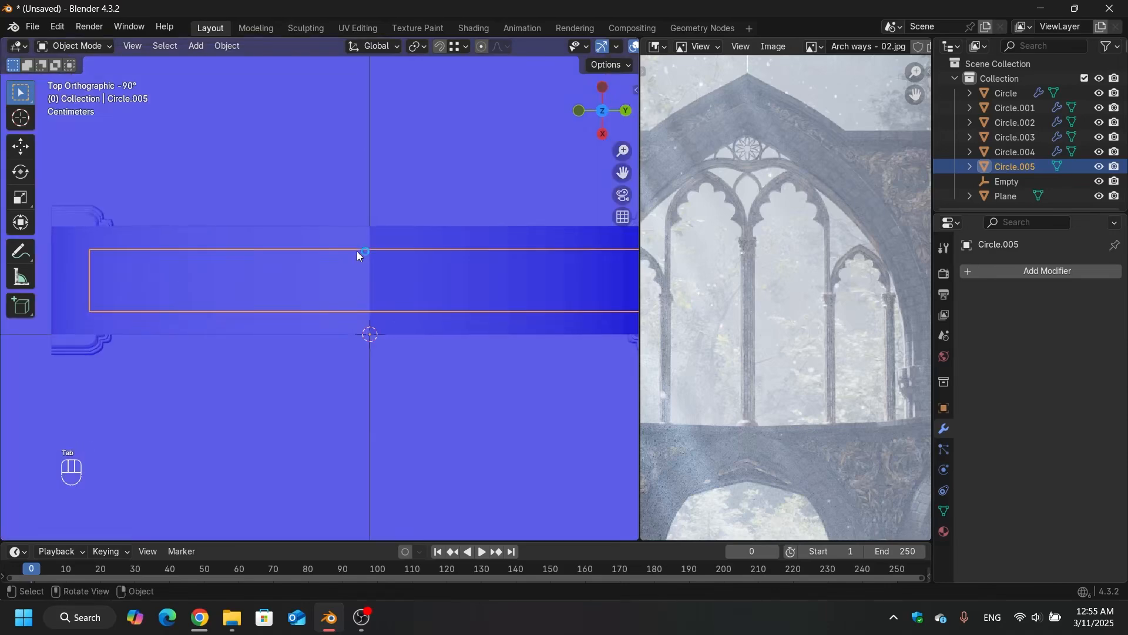
key(shift+z)
scroll(351, 256, up, 1)
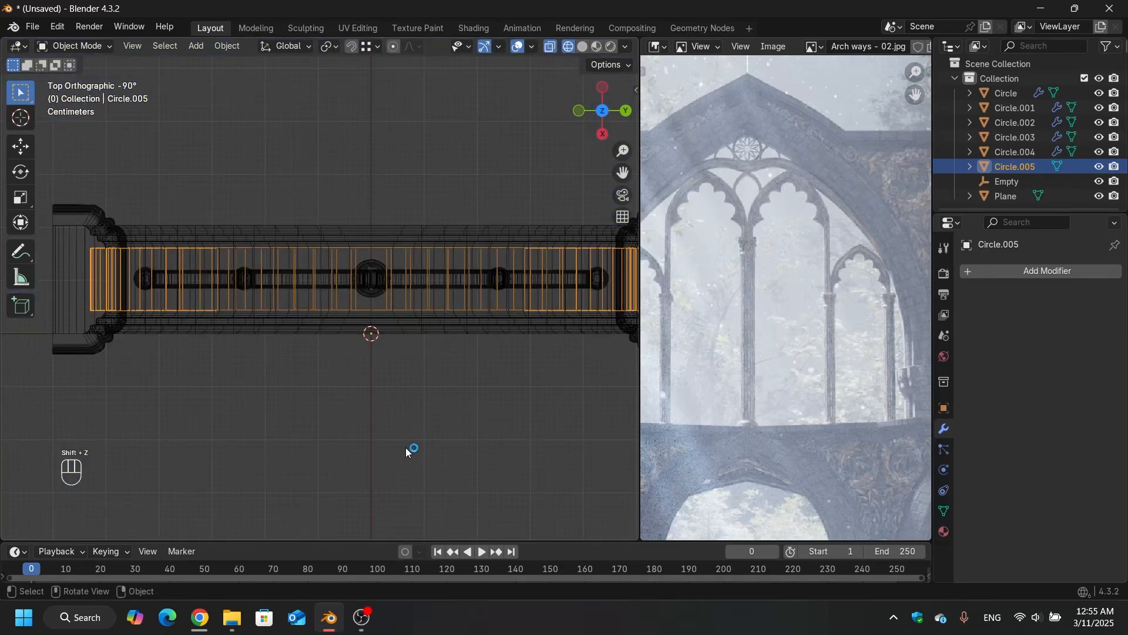
key(s)
key(x)
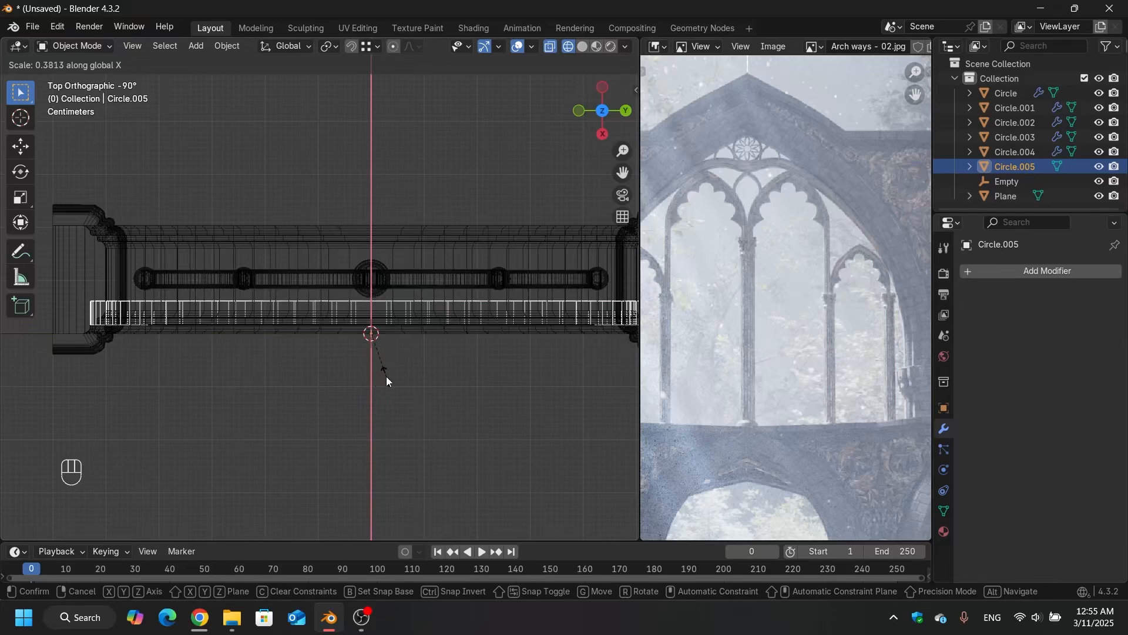
key(Escape)
Step: Set the band's origin to its geometry and try to narrow the band along X
click(233, 47)
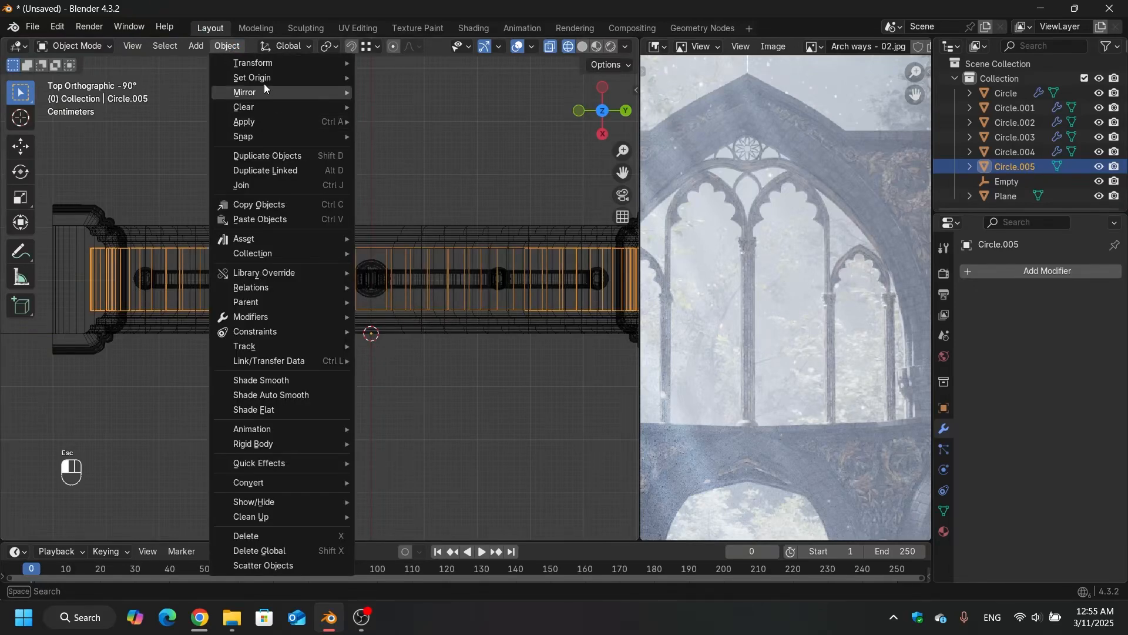
mouse_move(263, 78)
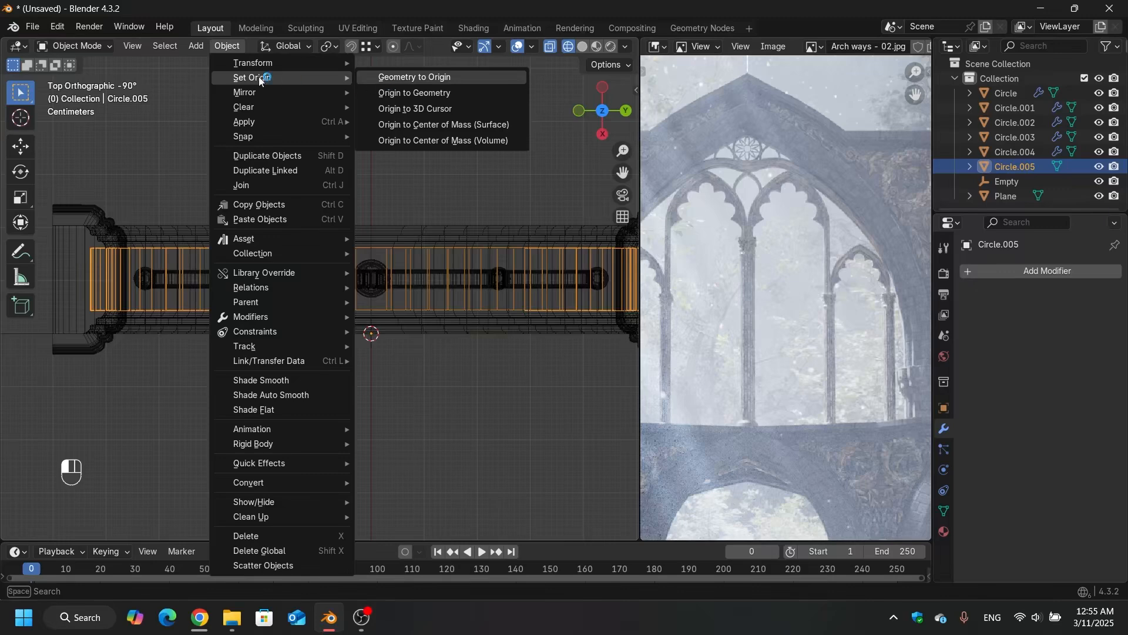
click(452, 93)
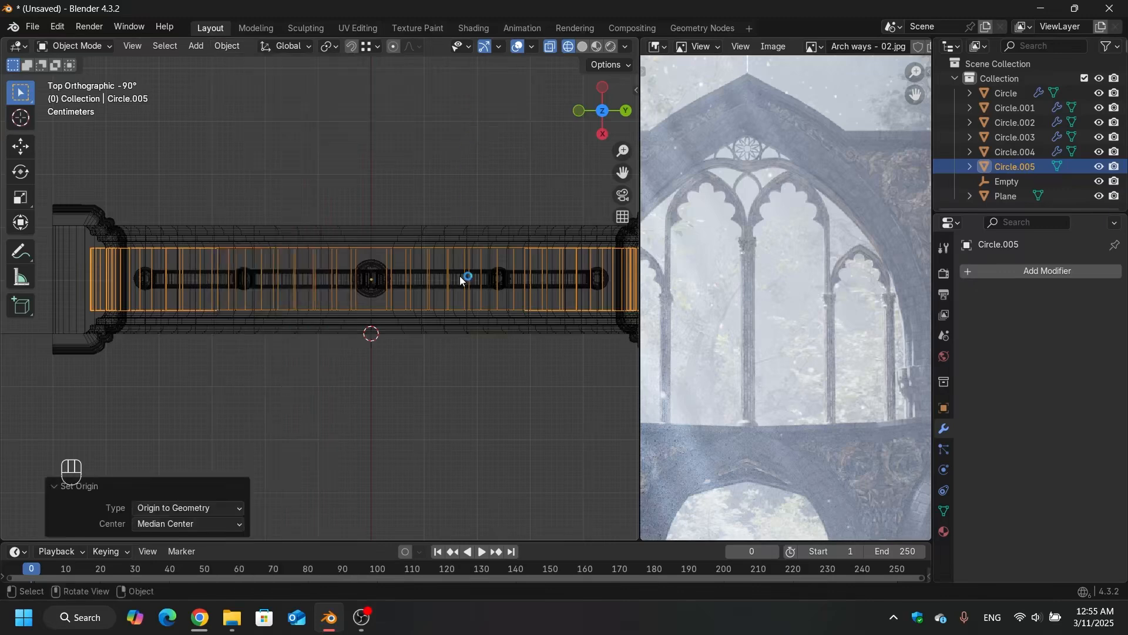
key(s)
key(x)
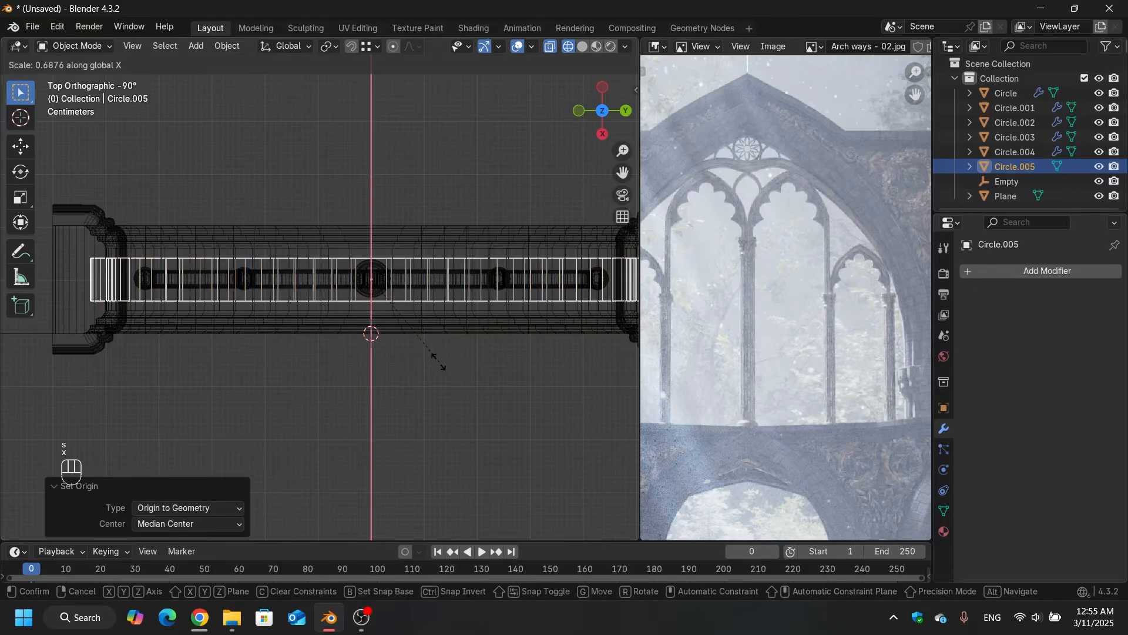
key(Escape)
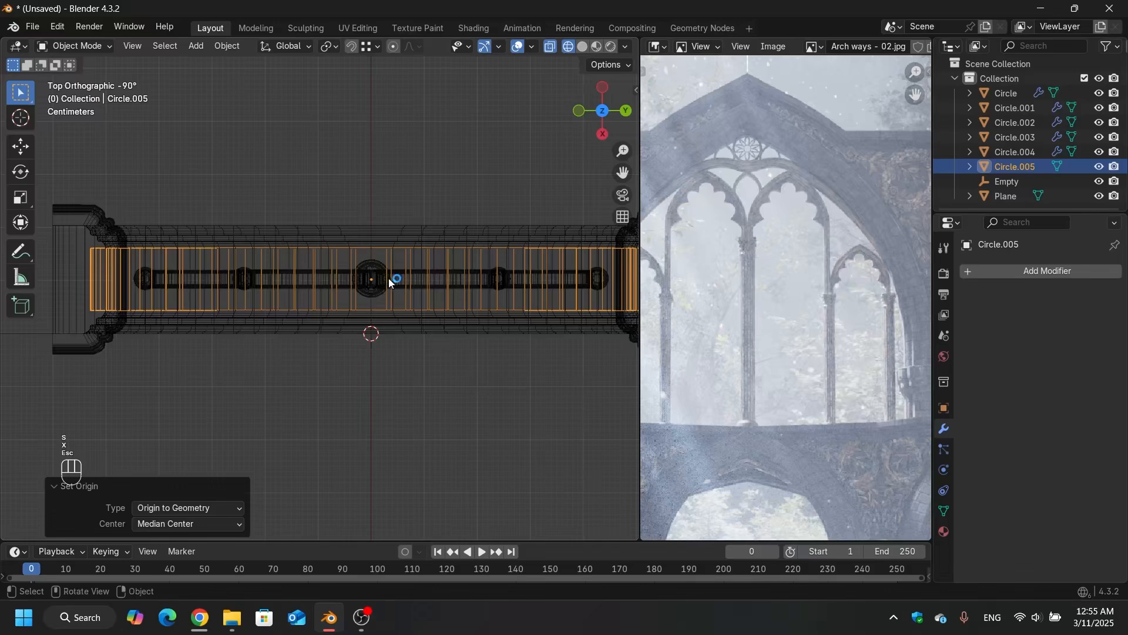
Step: Undo the change of the band's origin, staying in Object Mode
key(ctrl+z)
key(ctrl+z)
key(ctrl+shift+z)
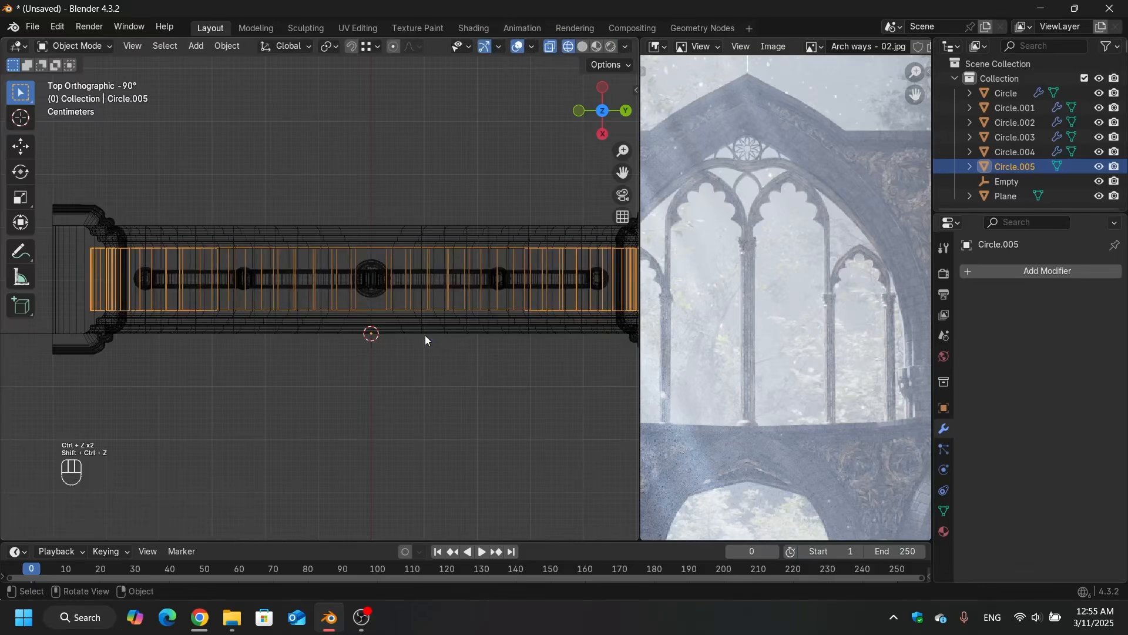
key(s)
key(x)
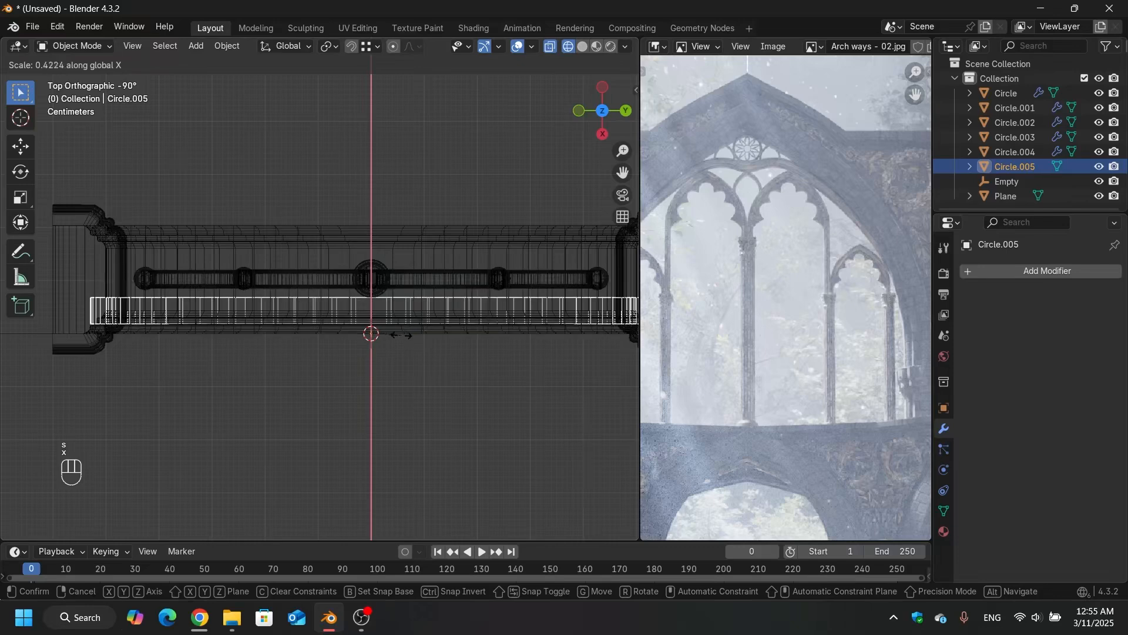
key(Escape)
Step: Set the band's origin to its geometry and narrow the band along X around its own center
click(219, 47)
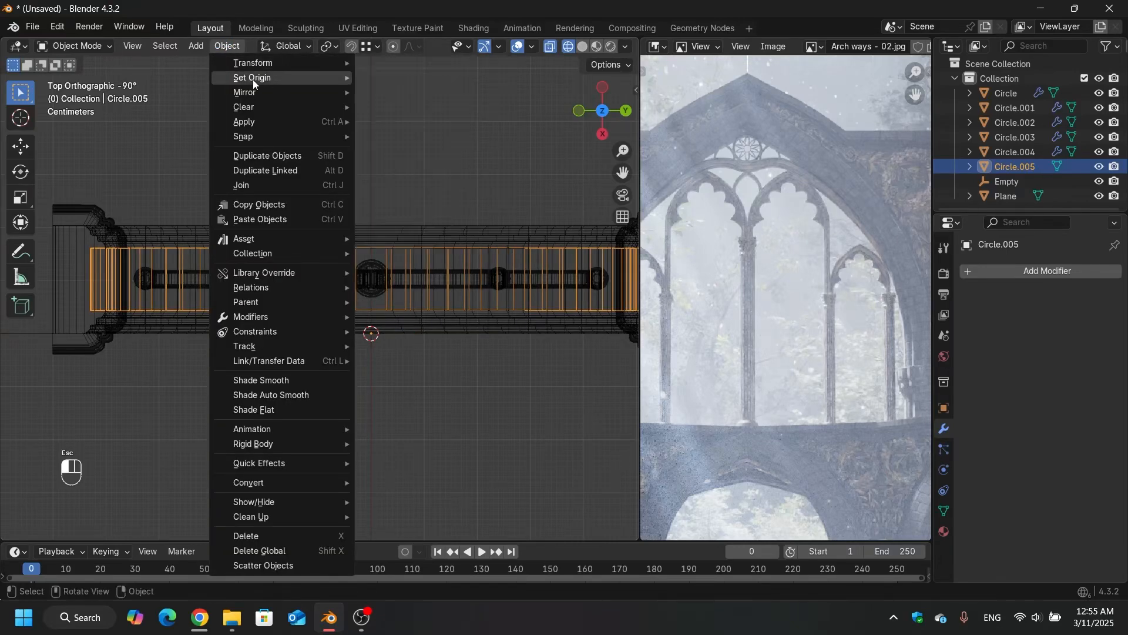
mouse_move(255, 78)
click(394, 90)
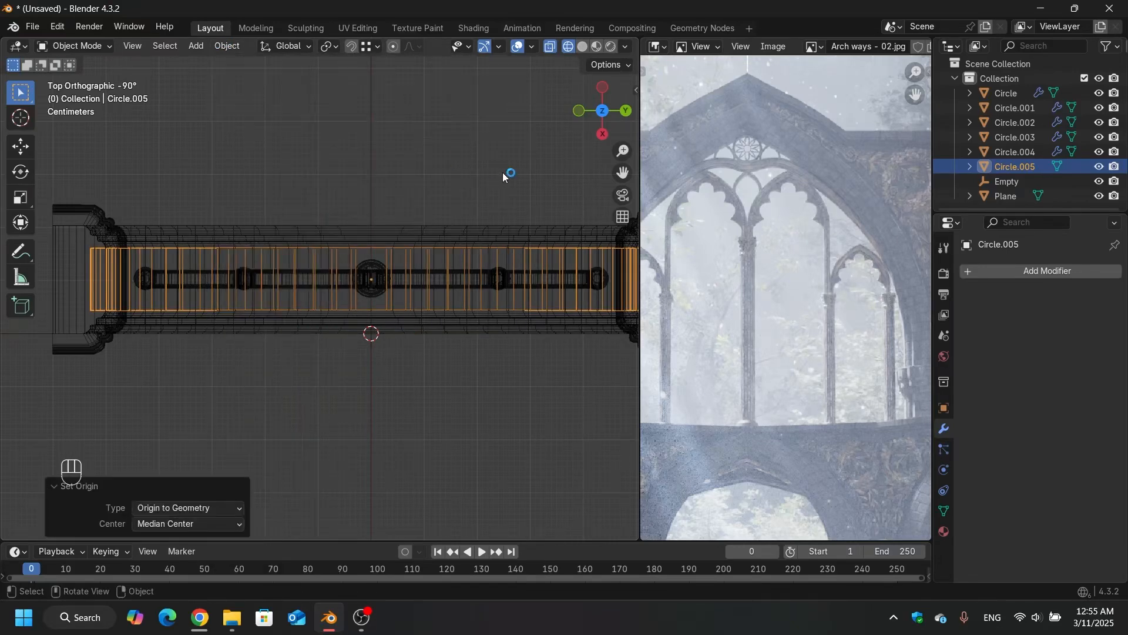
key(s)
key(x)
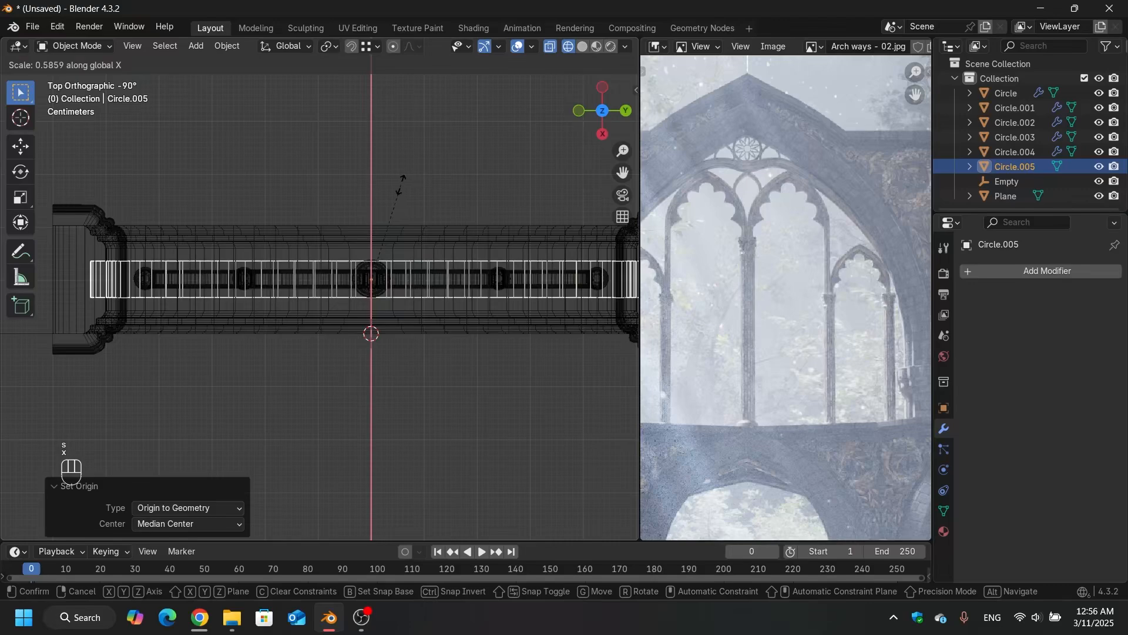
click(361, 210)
Step: Return to solid shading and open the curved band in Edit Mode
mouse_move(361, 212)
middle_down()
mouse_move(378, 224)
mouse_move(386, 133)
mouse_move(377, 155)
mouse_move(414, 152)
mouse_move(341, 188)
mouse_move(337, 215)
mouse_move(403, 201)
middle_up()
key(shift+z)
scroll(358, 164, up, 6)
right_click(341, 188)
click(342, 187)
key(Tab)
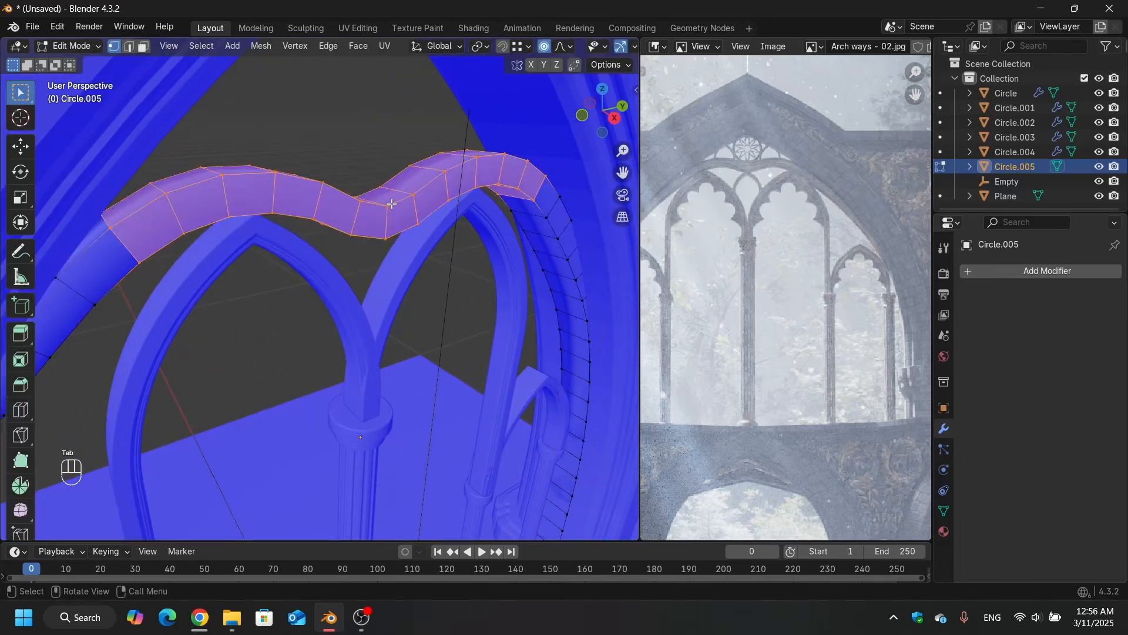
Step: Select the long corner edge loops running along the band, using edge select mode
key(2)
alt+click(361, 203)
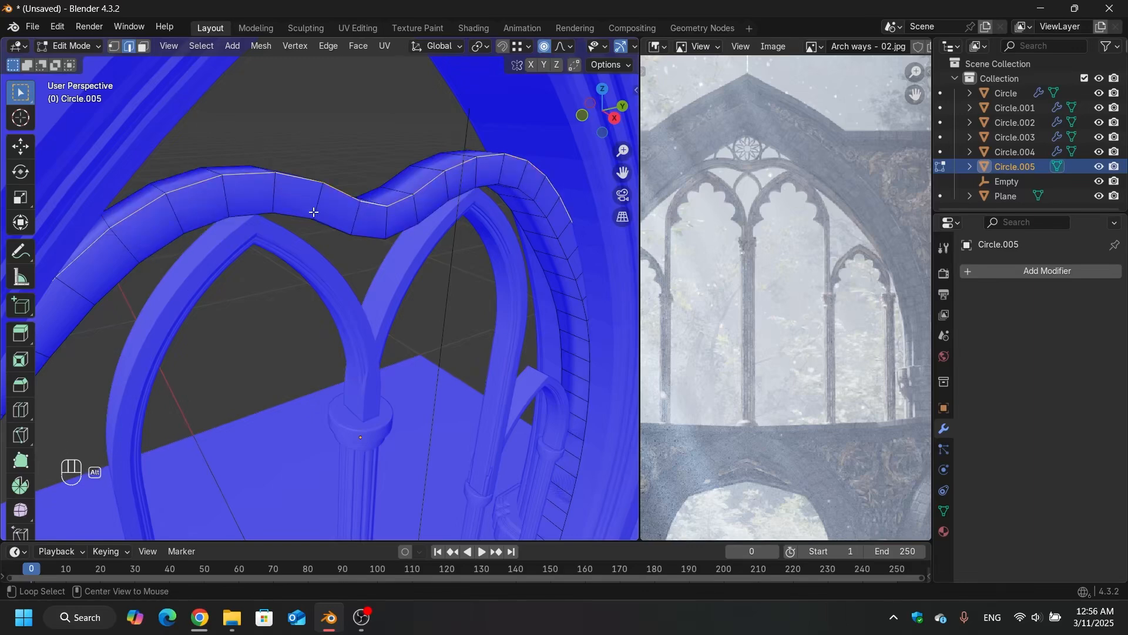
middle_drag(368, 171, 341, 213)
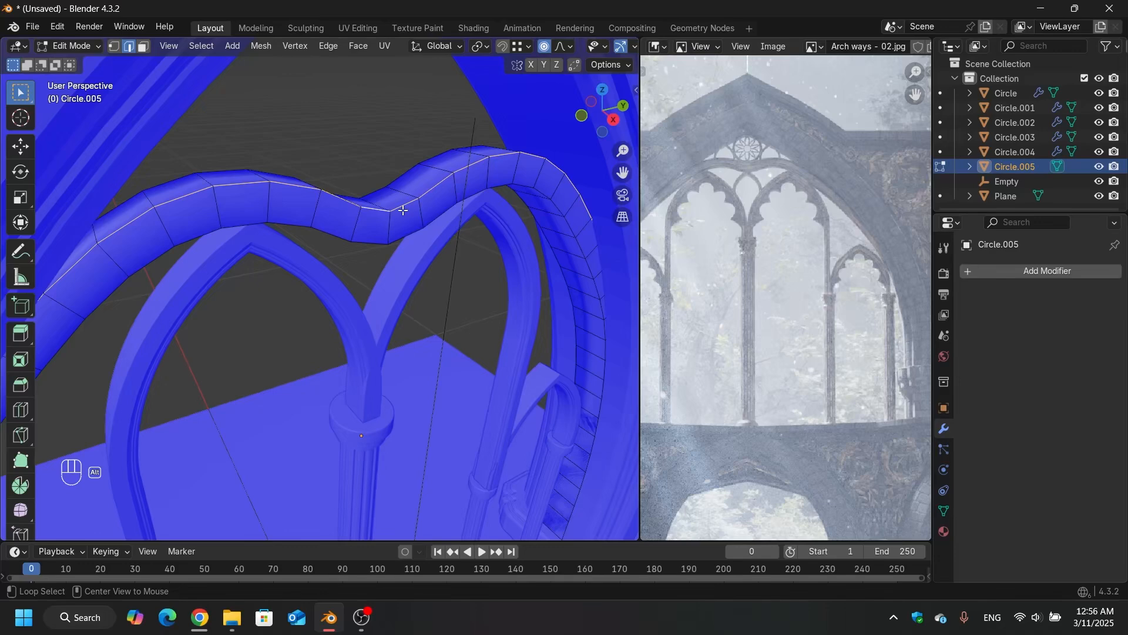
alt+shift+click(362, 242)
middle_drag(343, 239, 428, 171)
alt+shift+click(390, 221)
alt+shift+click(389, 239)
scroll(395, 159, up, 2)
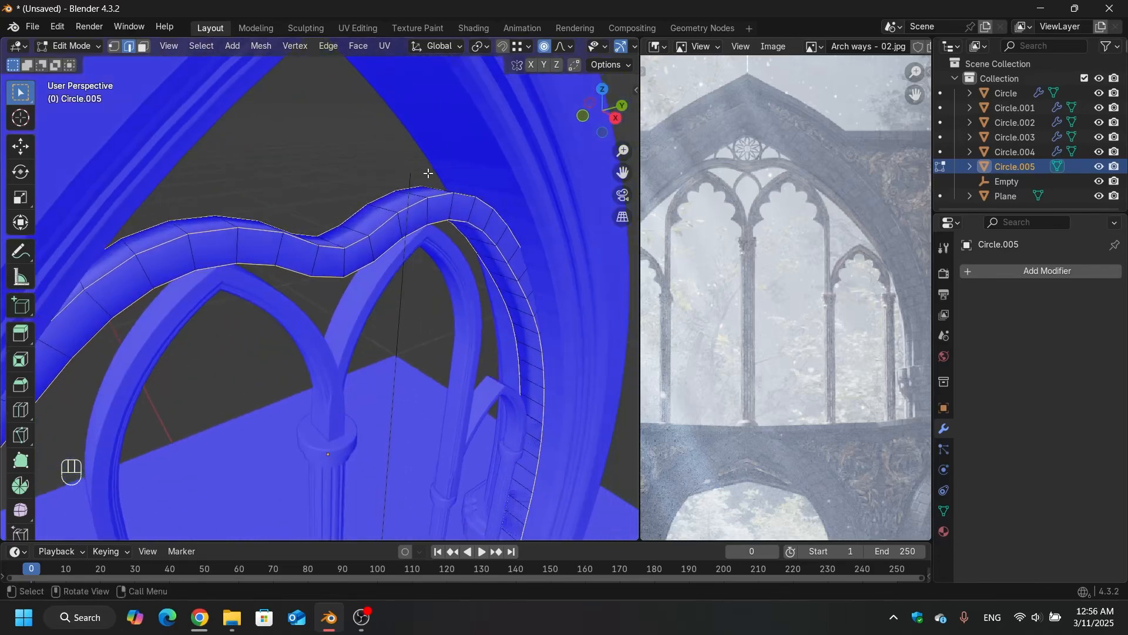
Step: Bevel the selected corner loops with a 0.00873 m width, the custom profile and 18 segments
key(ctrl+b)
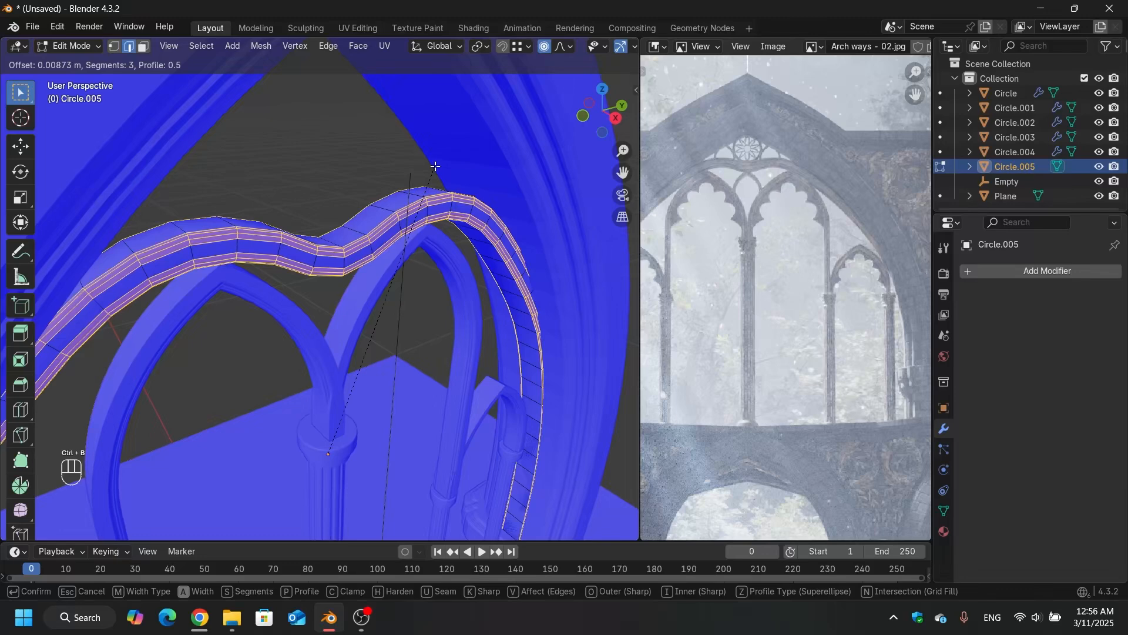
click(435, 166)
click(207, 521)
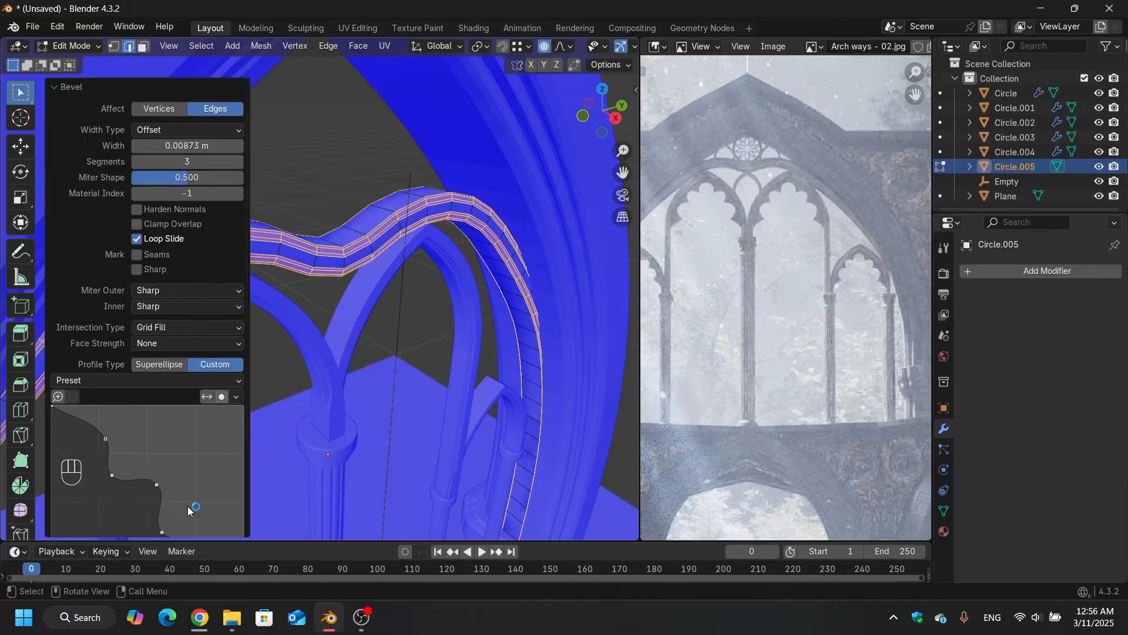
scroll(195, 450, down, 3)
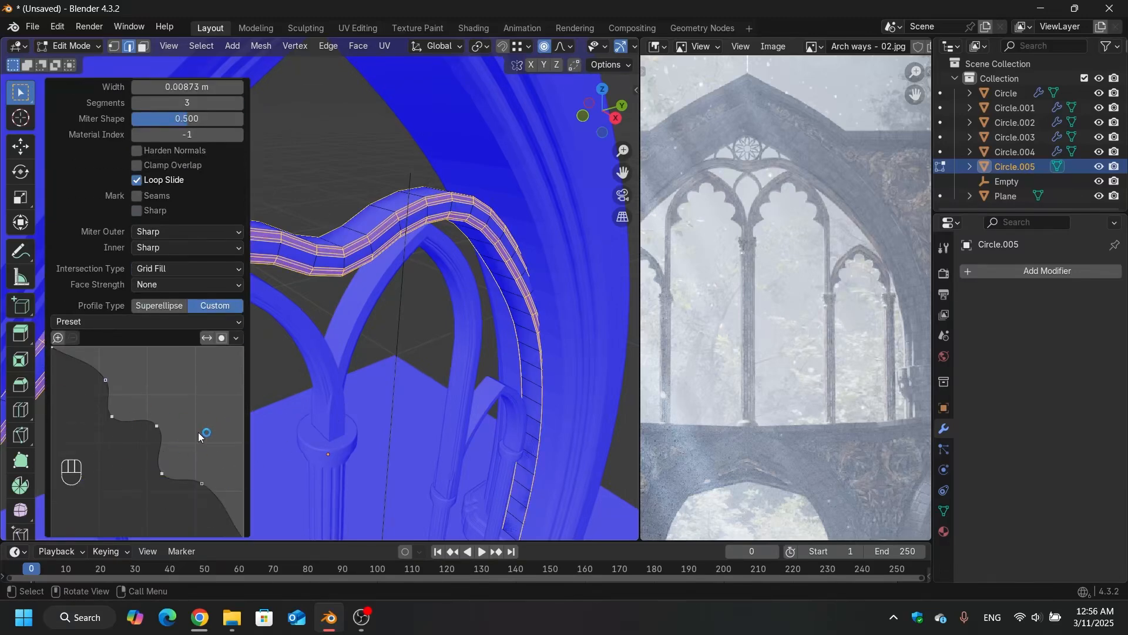
scroll(194, 436, up, 3)
click(179, 163)
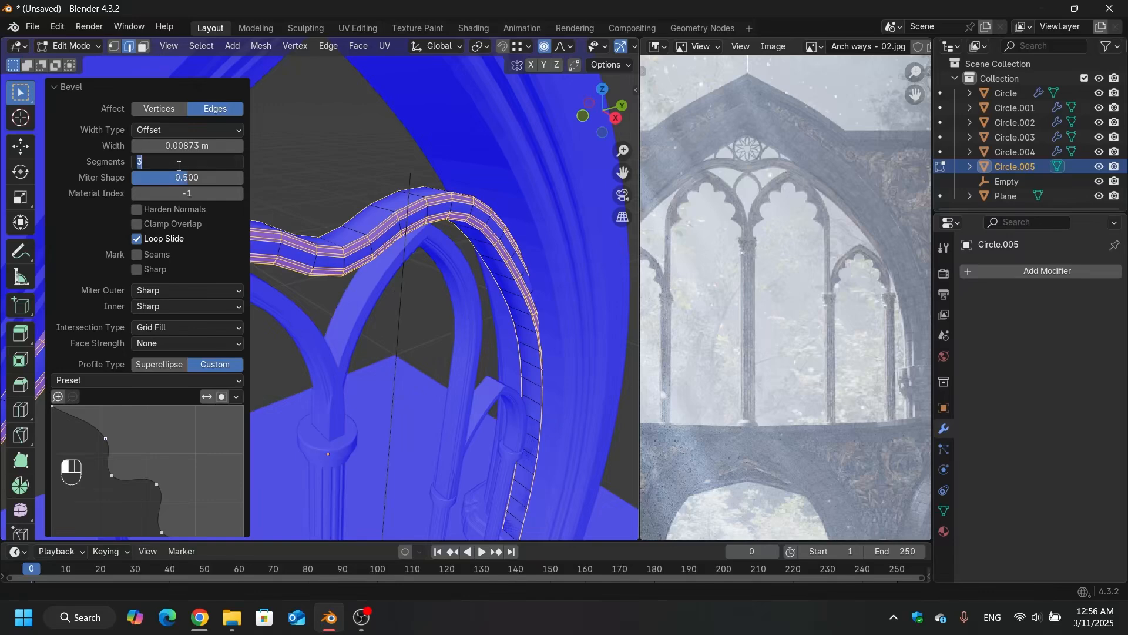
key(Return)
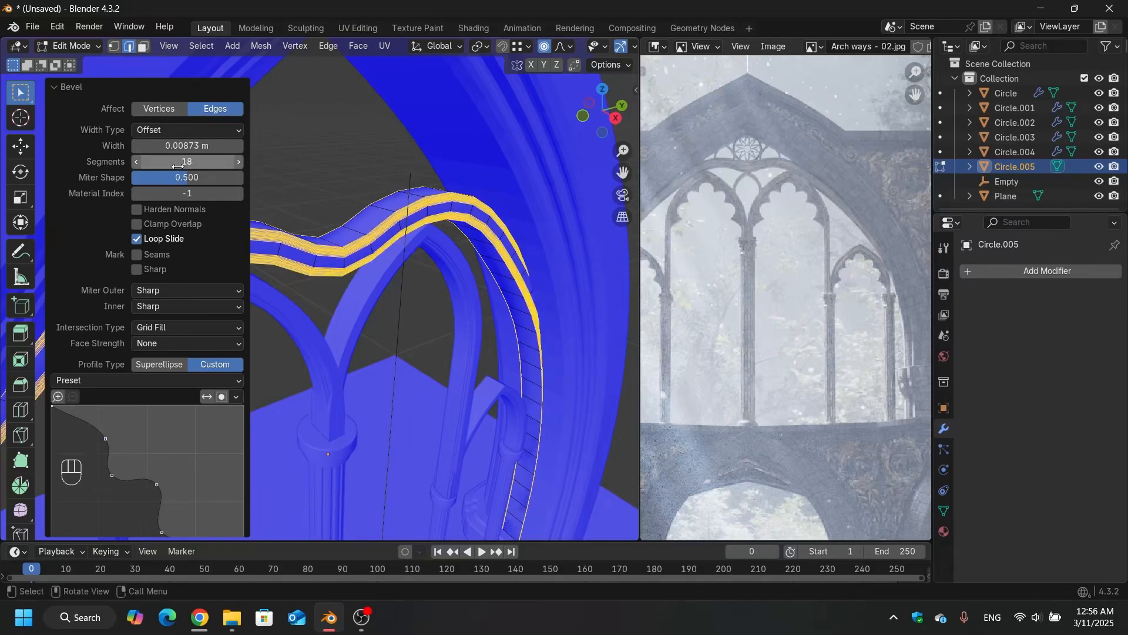
Step: Inspect the beveled profile up close and undo the bevel, keeping the corner loops selected
scroll(354, 250, up, 4)
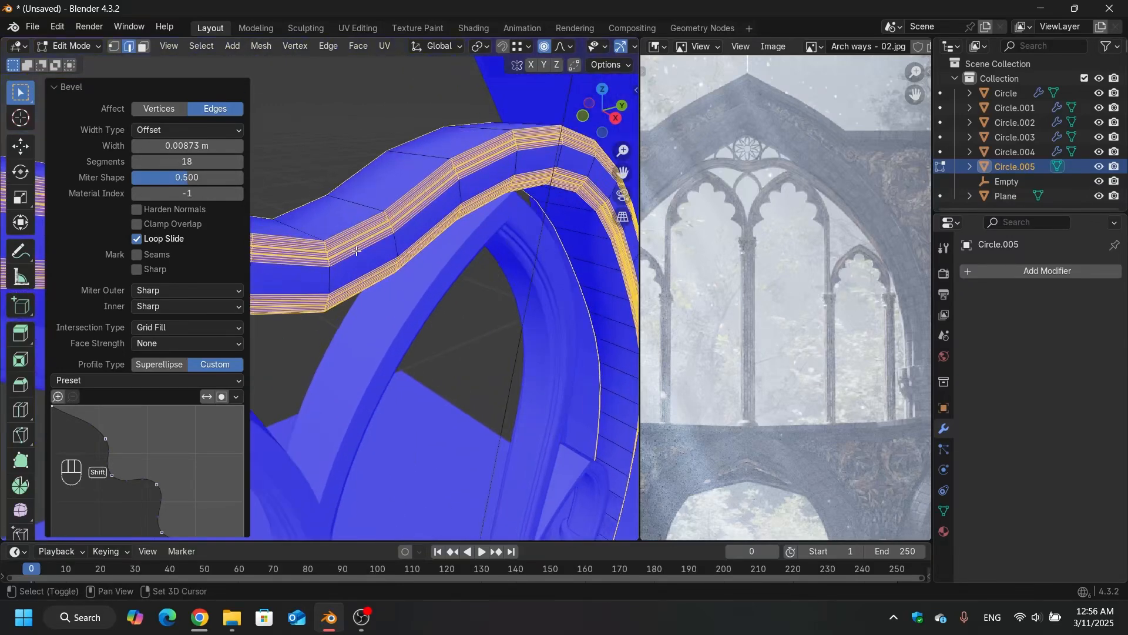
shift+middle_drag(354, 251, 399, 224)
middle_drag(306, 176, 476, 227)
key(ctrl+z)
key(ctrl+b)
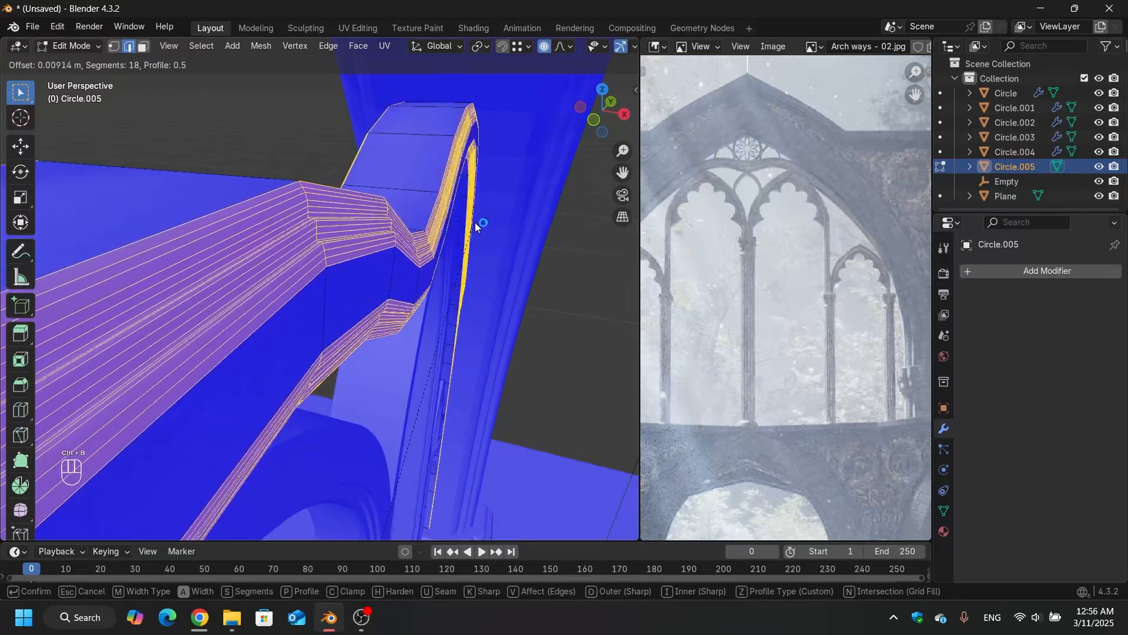
key(Escape)
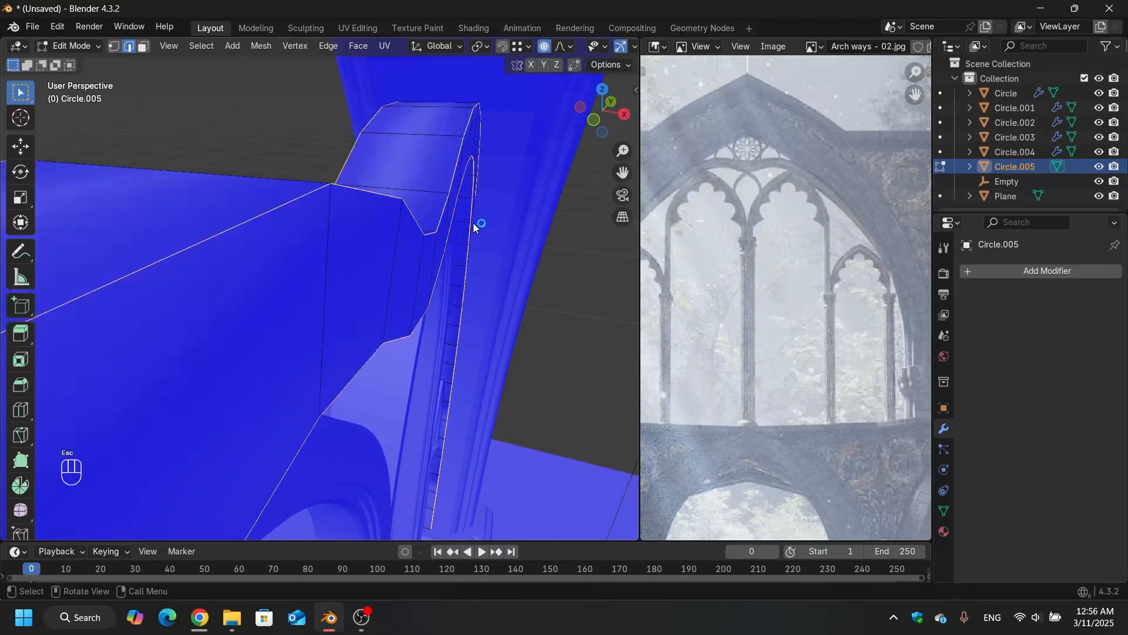
Step: Return to Object Mode and apply the band's scale
middle_drag(474, 223, 456, 245)
key(Tab)
scroll(456, 245, down, 2)
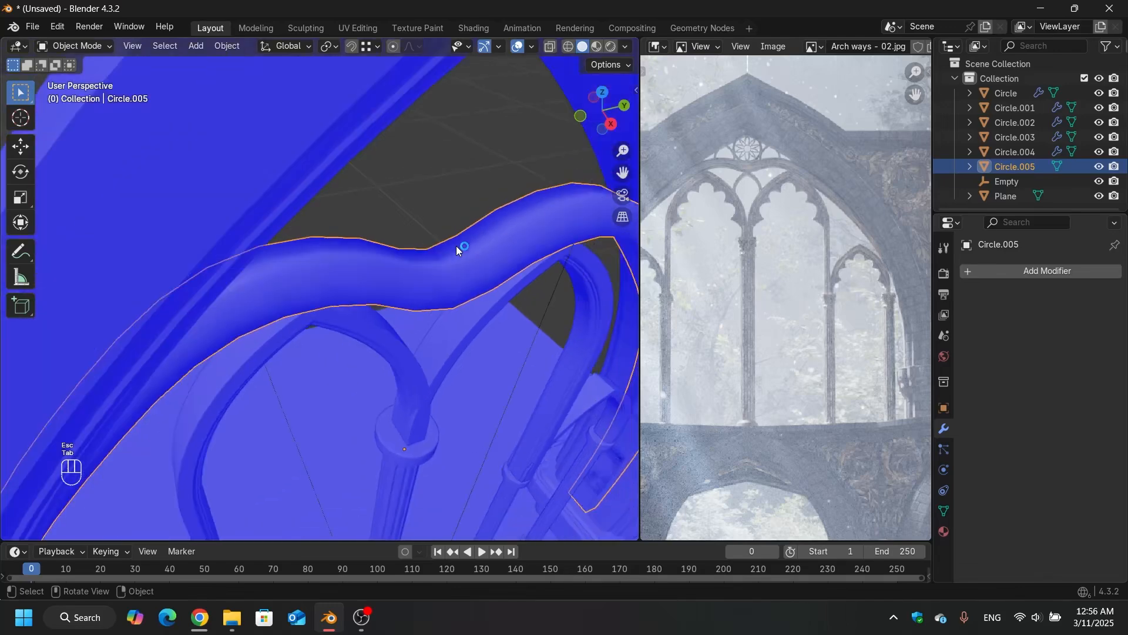
key(ctrl+a)
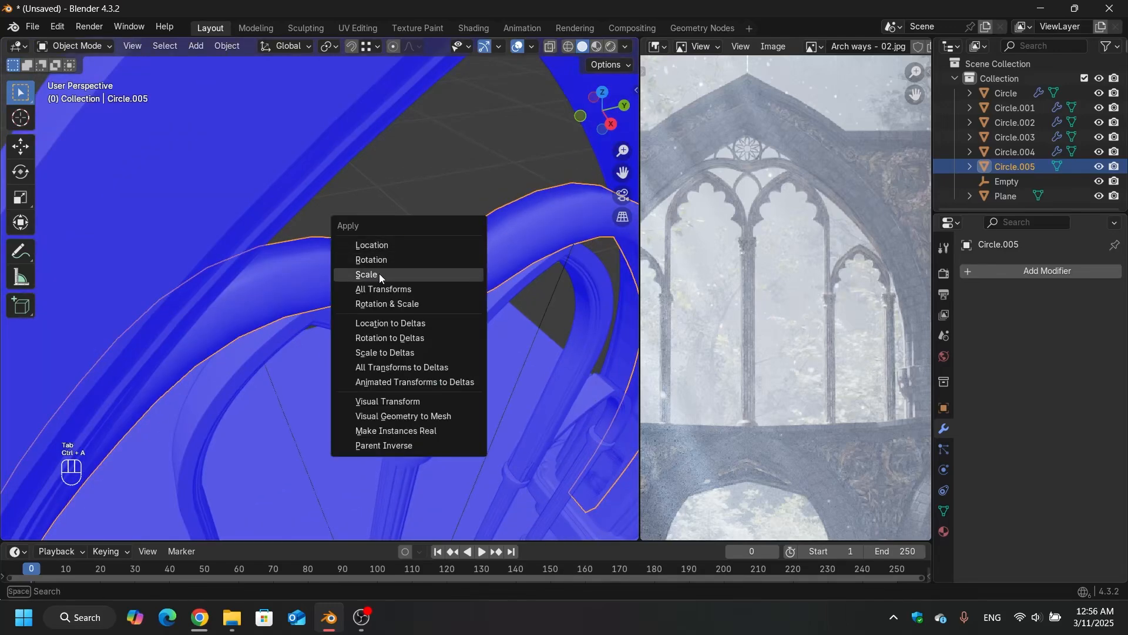
click(386, 275)
Step: Bevel the band's corner loops again in Edit Mode with a 0.0112 m width, 18 segments and the custom profile
middle_drag(469, 289, 386, 195)
key(Tab)
scroll(359, 183, up, 3)
alt+click(412, 212)
key(ctrl+b)
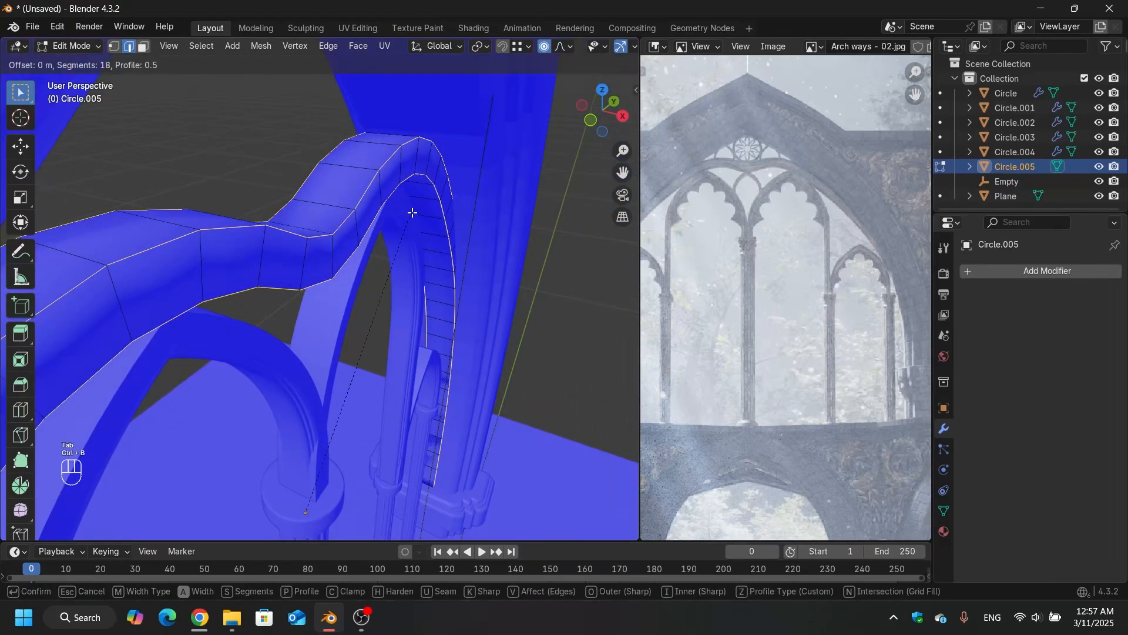
click(431, 202)
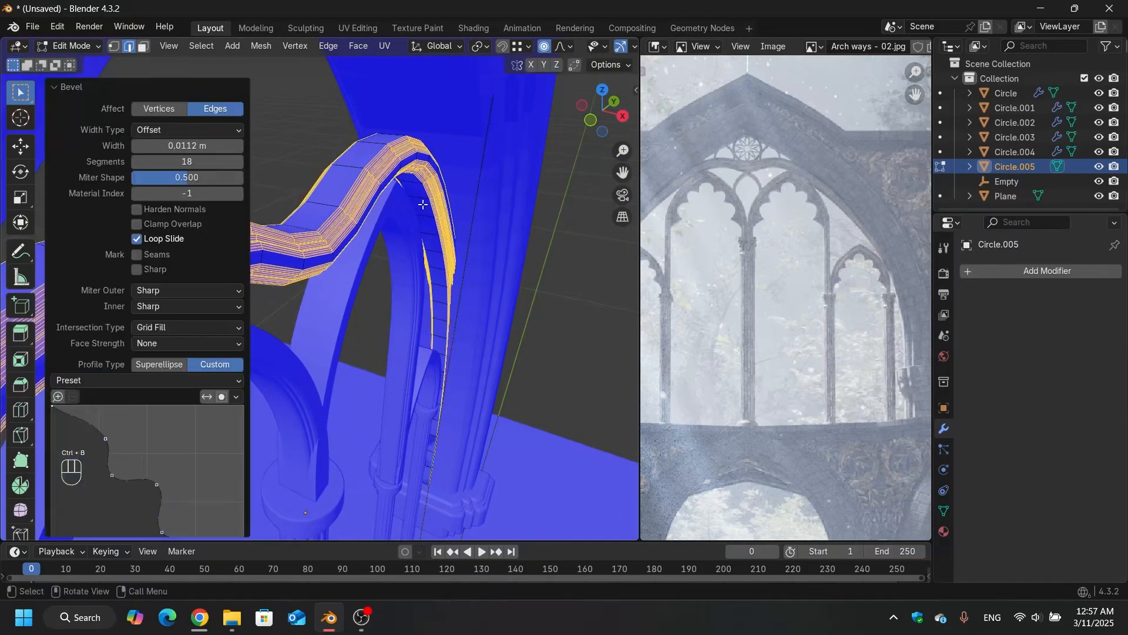
scroll(347, 229, up, 2)
middle_drag(347, 229, 335, 211)
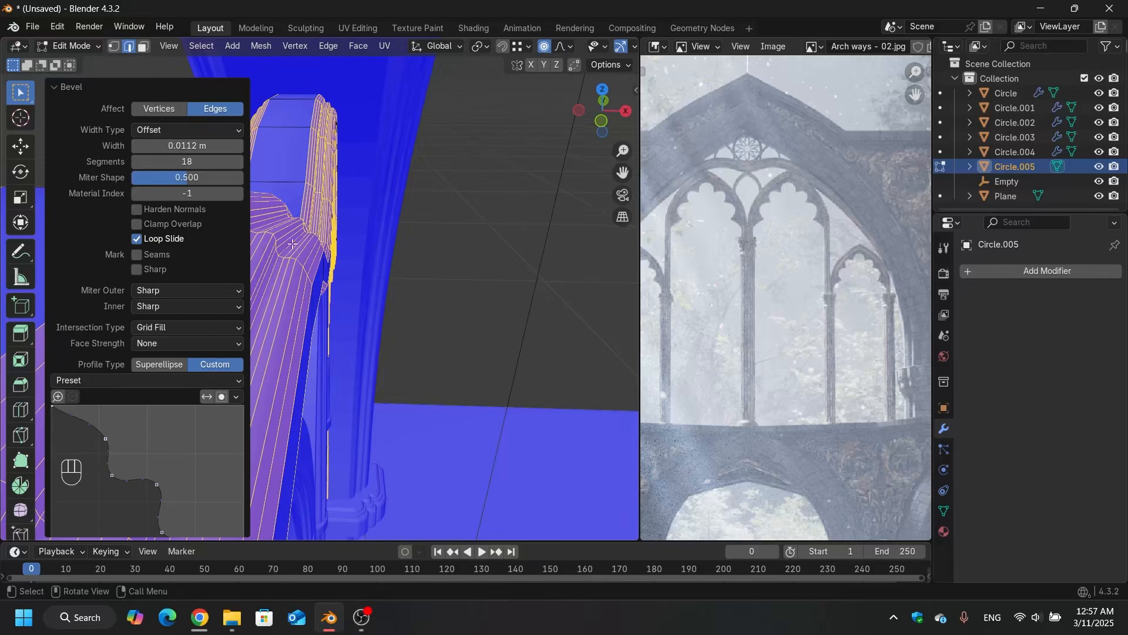
middle_drag(292, 243, 501, 150)
Step: Turn off the Face Orientation overlay and check the beveled band in plain gray
scroll(538, 48, down, 5)
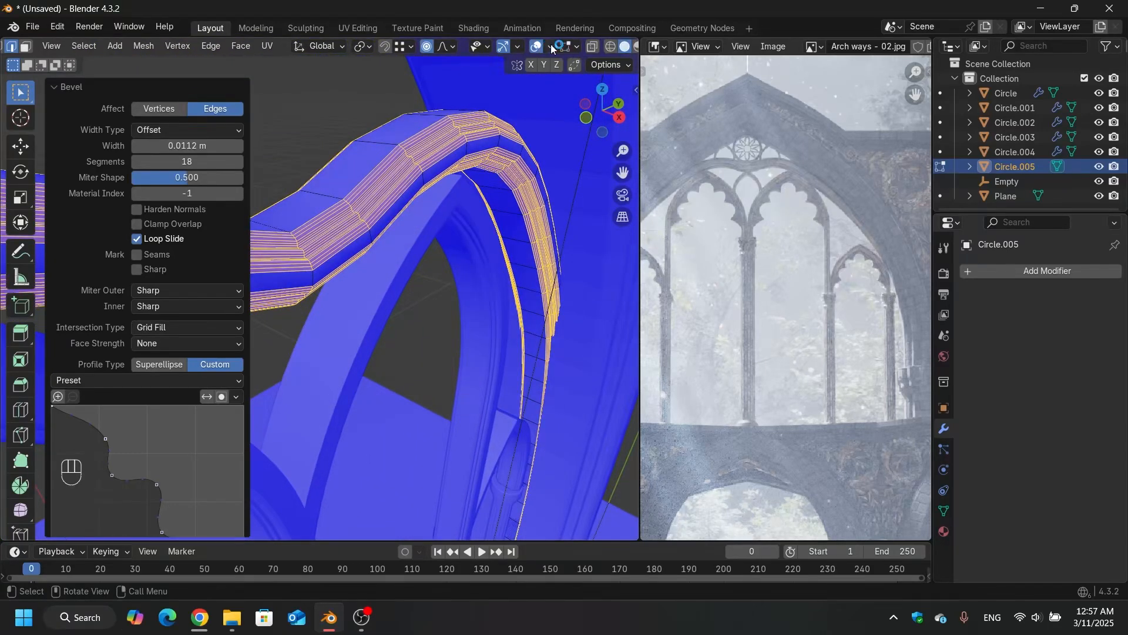
click(550, 47)
click(491, 323)
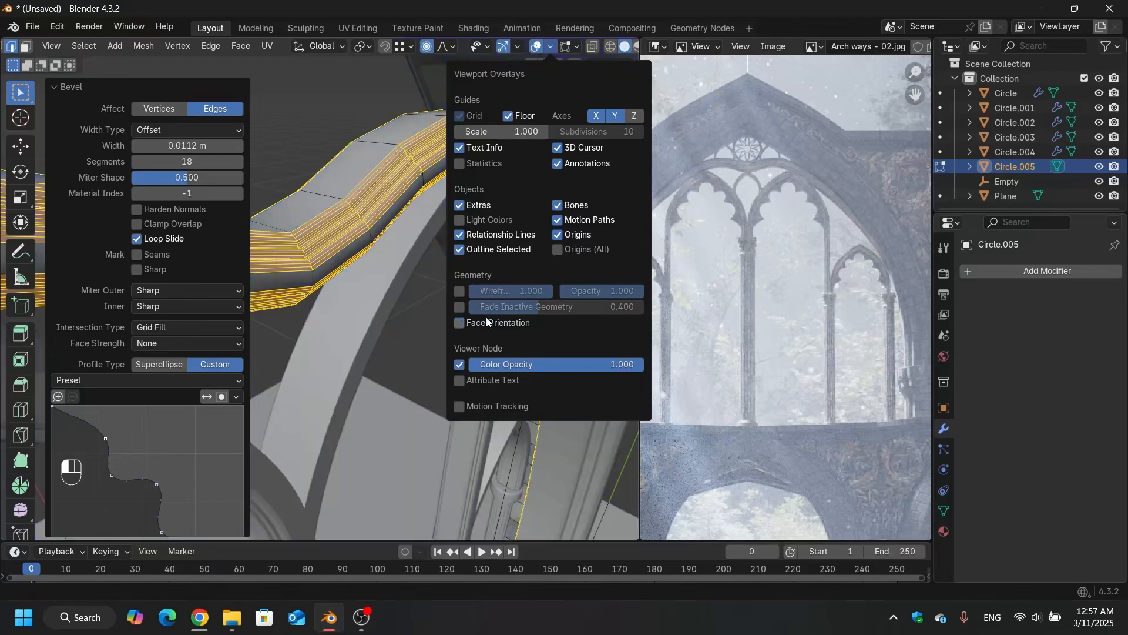
middle_drag(411, 264, 369, 188)
scroll(336, 171, up, 1)
shift+middle_drag(369, 189, 352, 206)
scroll(412, 223, down, 8)
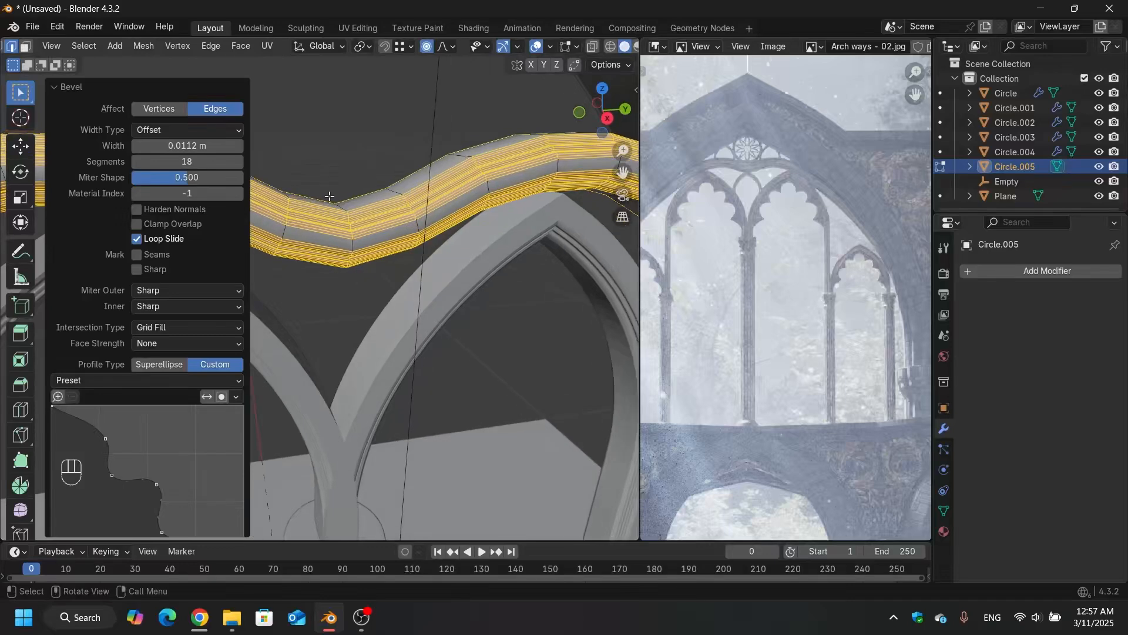
Step: Select the band's middle dip in wireframe from the right view and raise it 0.0128 m along Z, with Smooth proportional size 0.123 m
scroll(445, 231, up, 2)
middle_drag(445, 231, 395, 242)
scroll(398, 199, up, 1)
scroll(424, 176, down, 2)
scroll(420, 203, up, 3)
scroll(392, 225, up, 1)
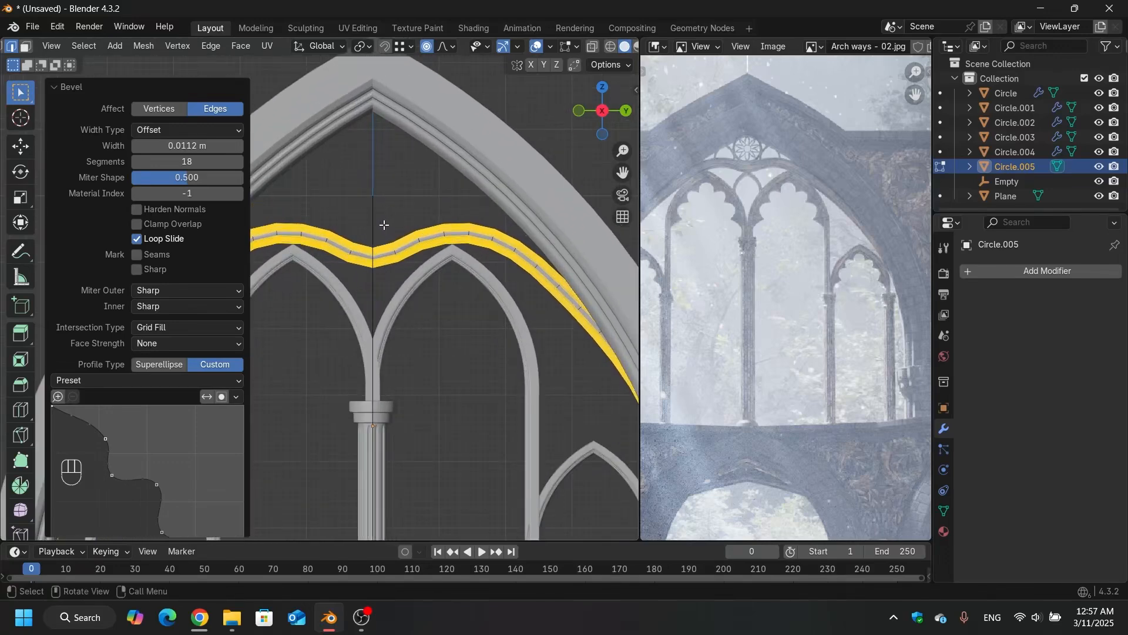
scroll(382, 230, up, 3)
key(shift+z)
drag(353, 298, 352, 324)
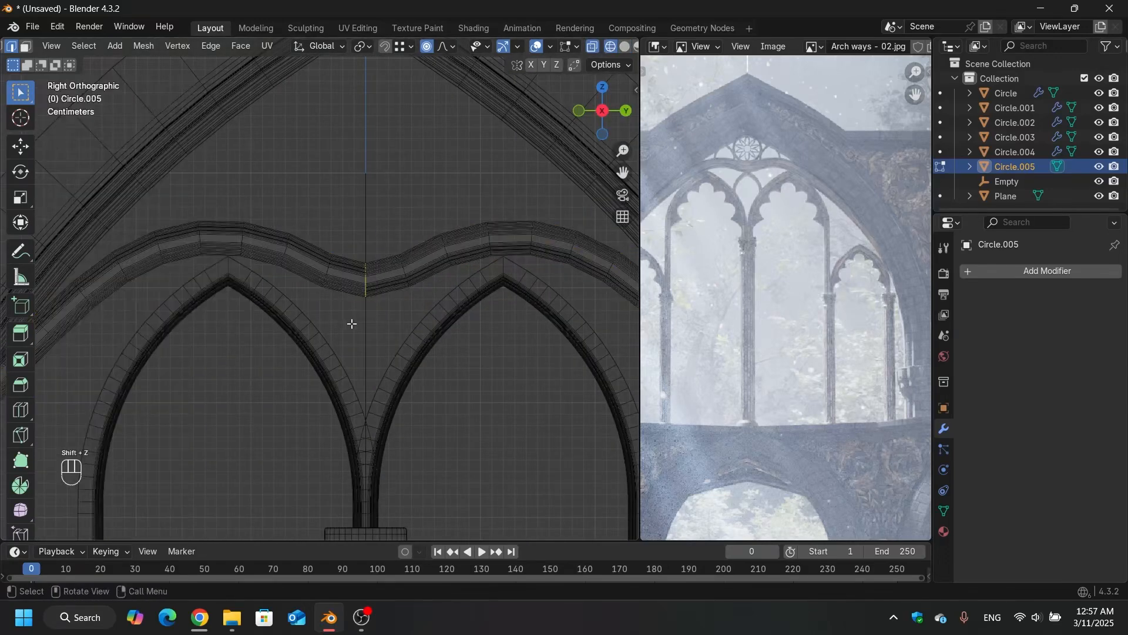
key(g)
key(z)
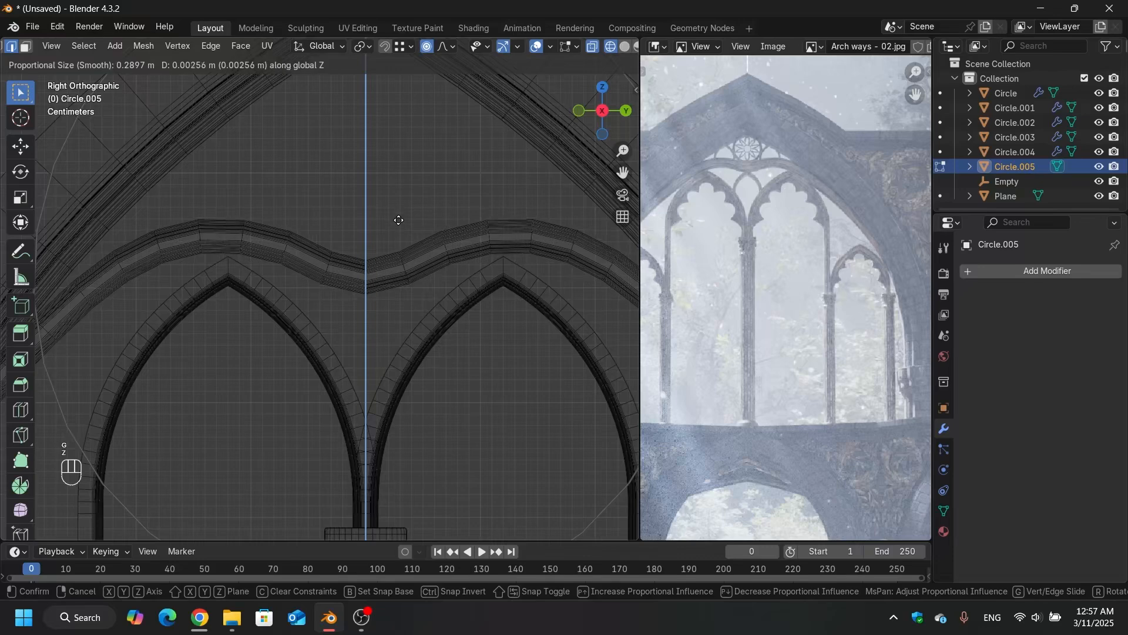
scroll(394, 213, up, 3)
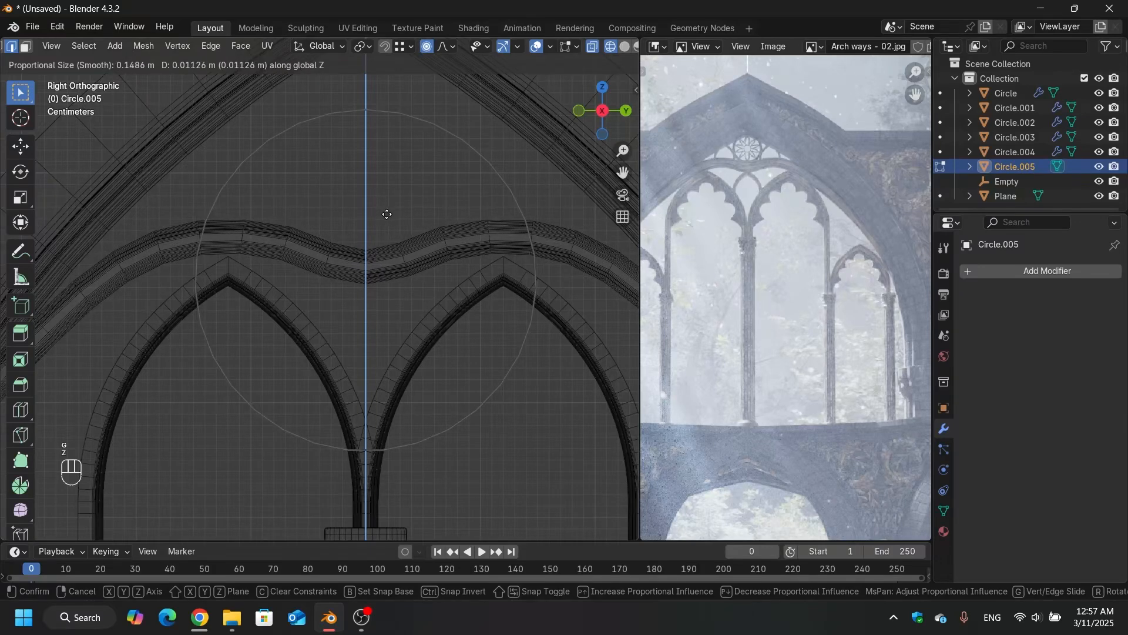
scroll(385, 214, up, 1)
scroll(380, 214, up, 1)
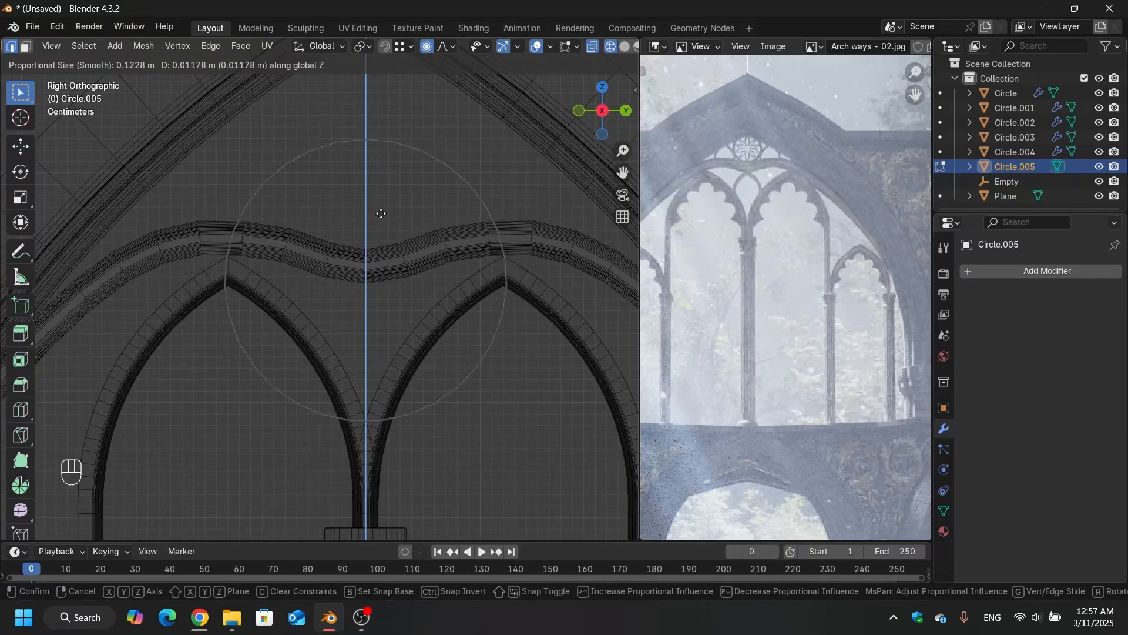
click(380, 192)
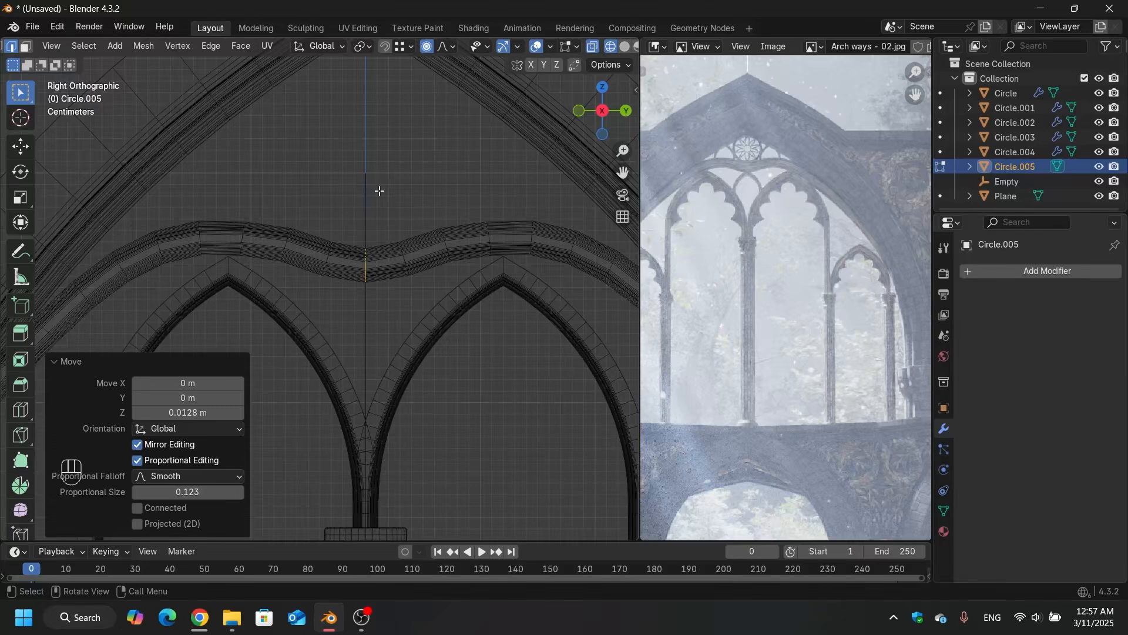
Step: Lower the band's middle dip by 0.001536 m along Z, widening the proportional size to 0.198 m
key(g)
key(z)
scroll(381, 192, down, 5)
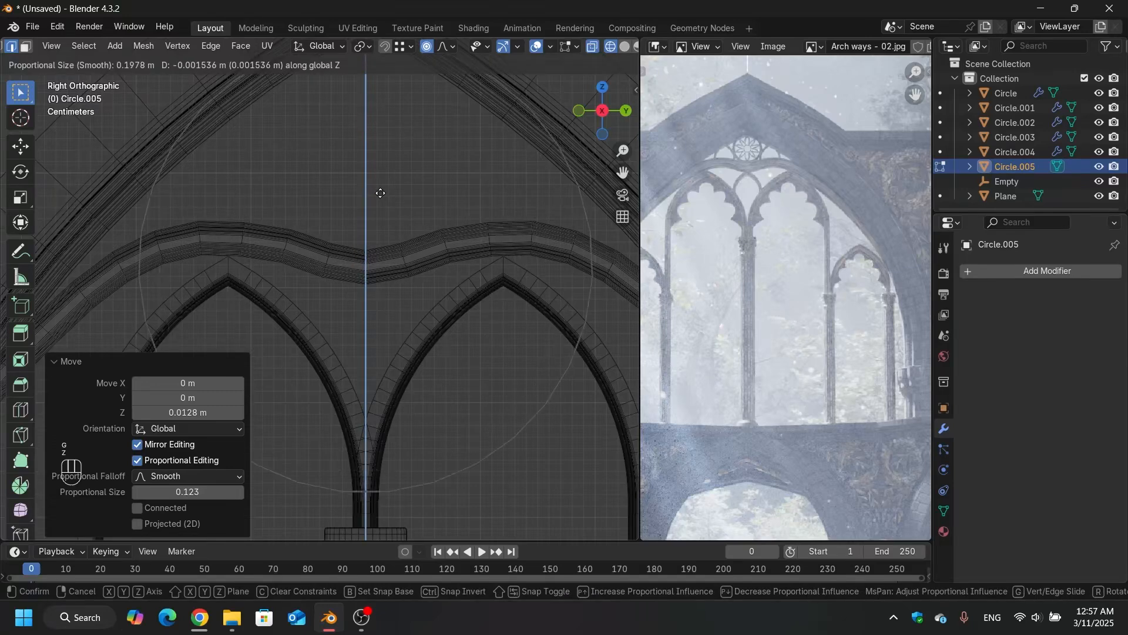
click(380, 193)
Step: Raise the band's middle section 0.026755 m along Z with a Smooth proportional size of 0.350 m
scroll(380, 192, down, 5)
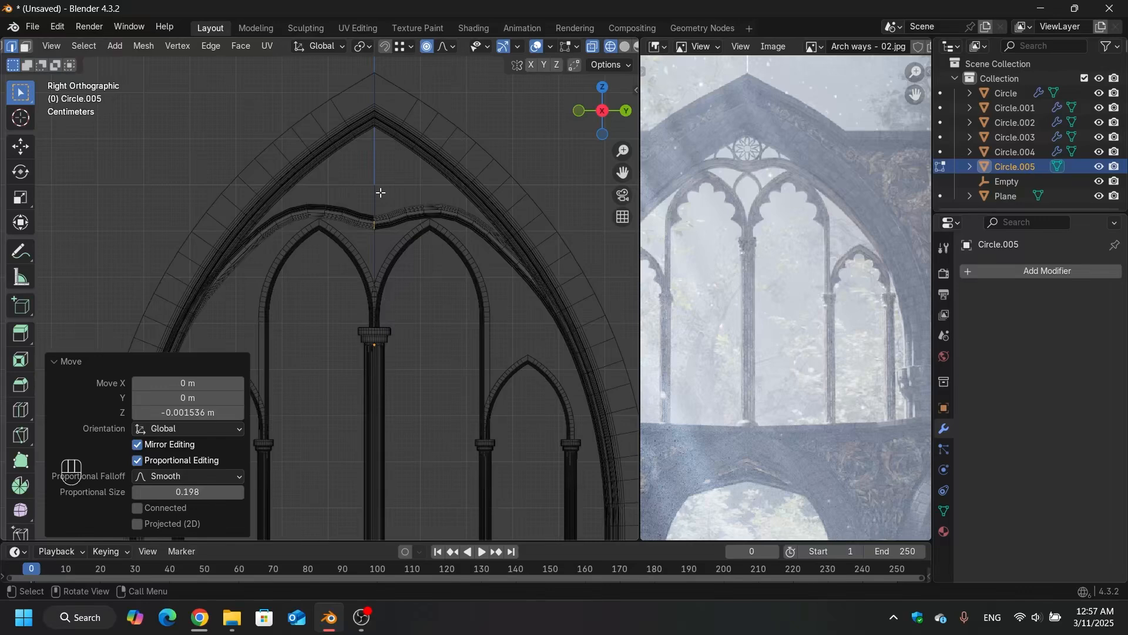
key(g)
key(z)
scroll(380, 192, down, 6)
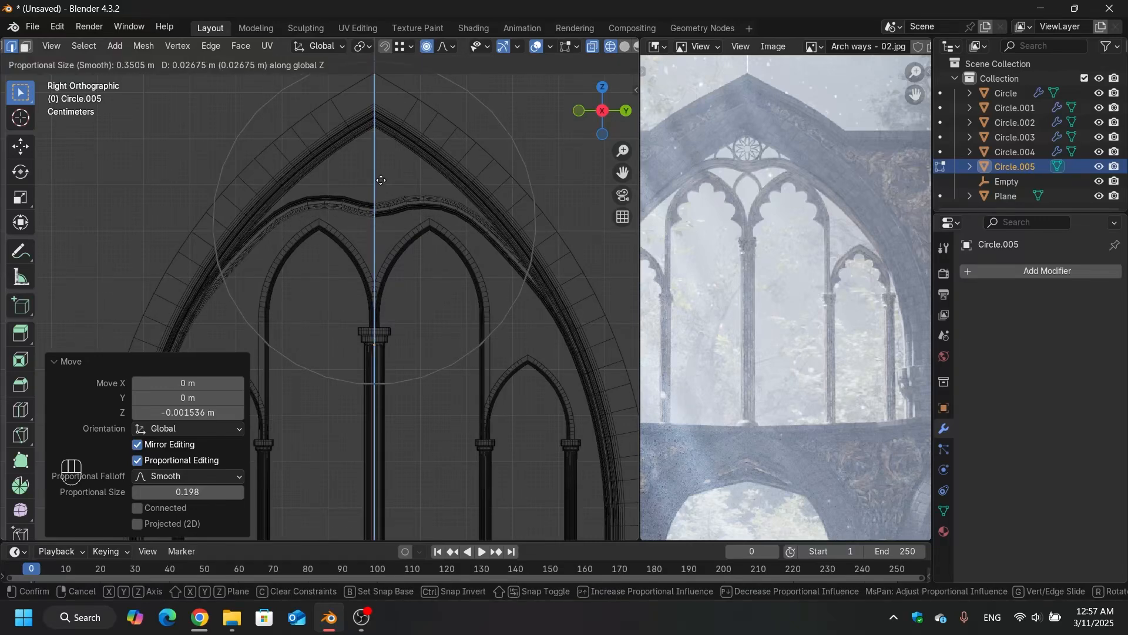
click(381, 180)
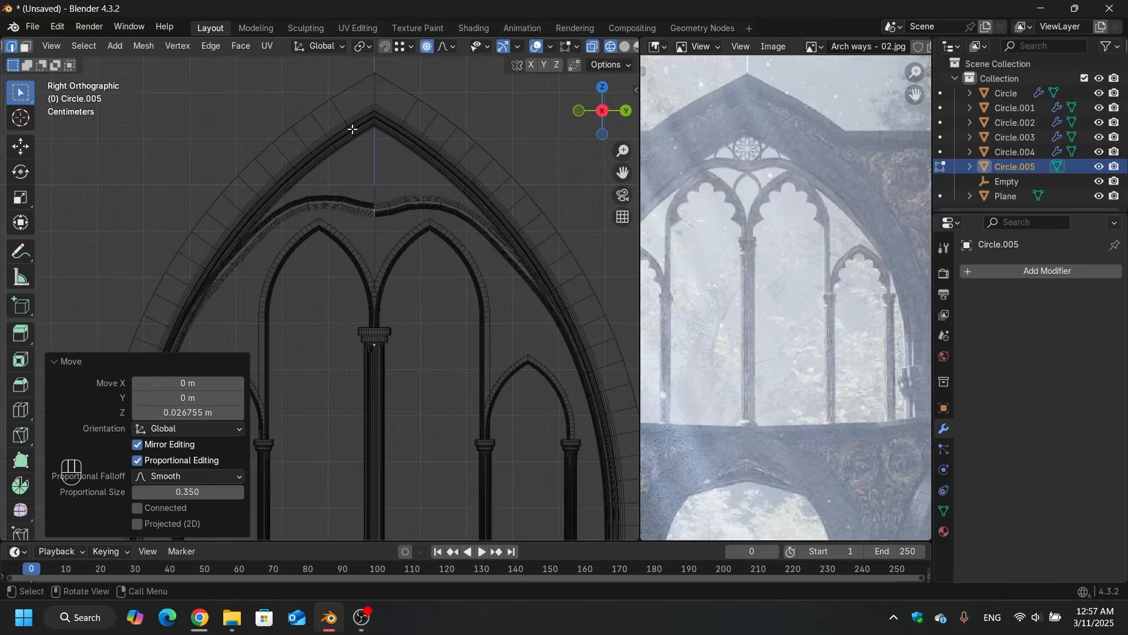
scroll(391, 157, down, 3)
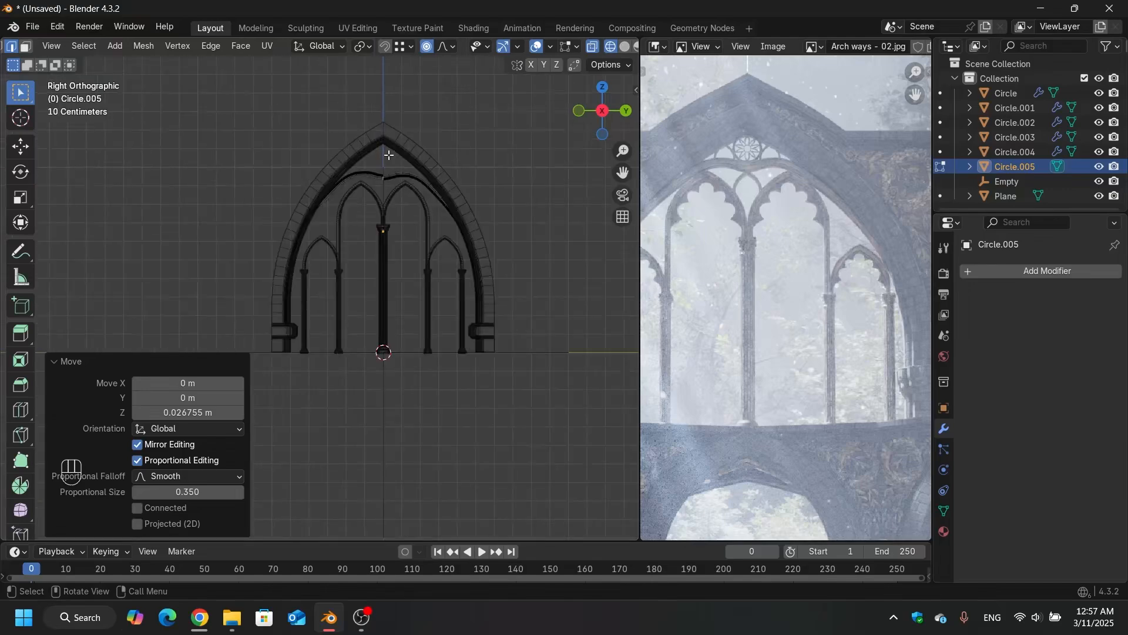
Step: Undo the last raise of the band's middle section and switch the viewport from wireframe back to solid shading
scroll(390, 154, up, 3)
scroll(390, 154, down, 3)
key(Tab)
scroll(388, 179, up, 3)
scroll(388, 181, up, 2)
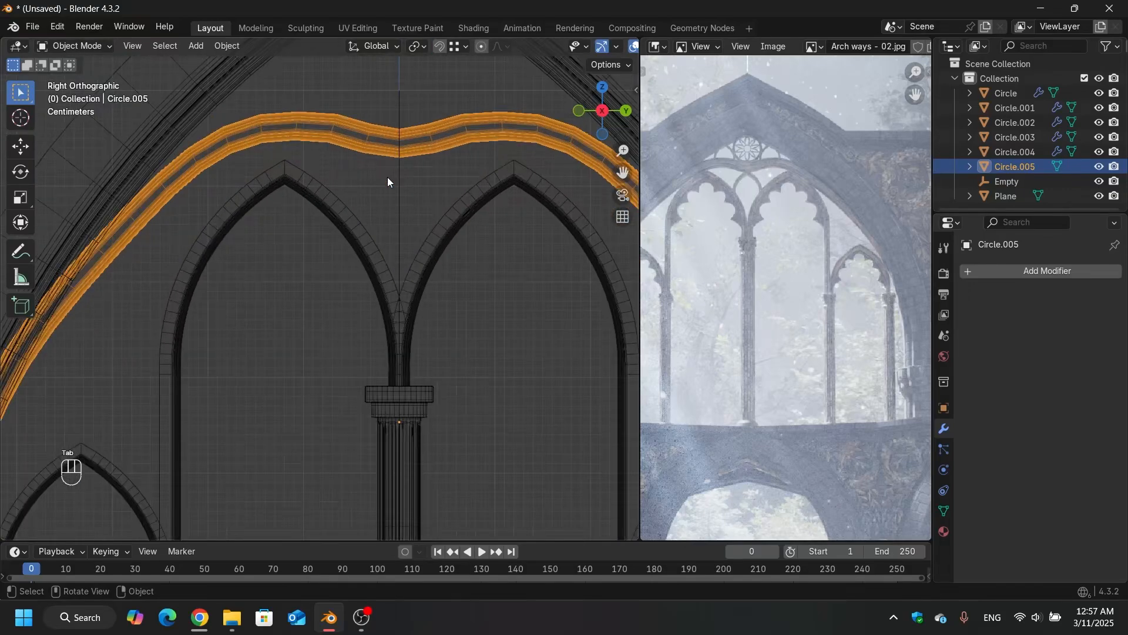
scroll(387, 177, down, 2)
key(ctrl+z)
key(ctrl+z)
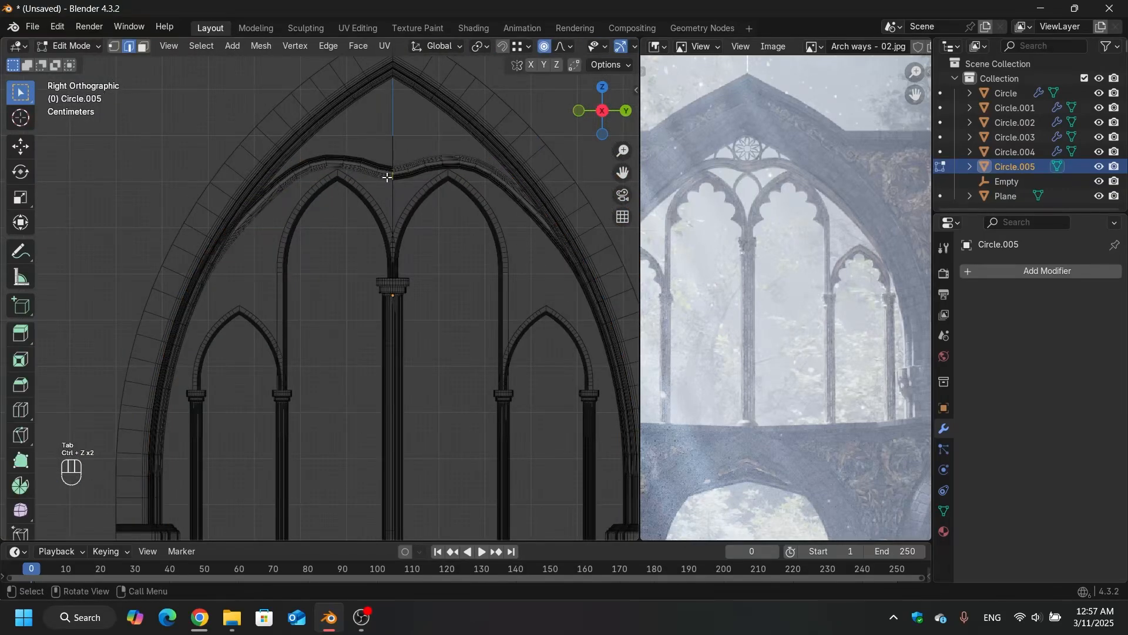
key(shift+z)
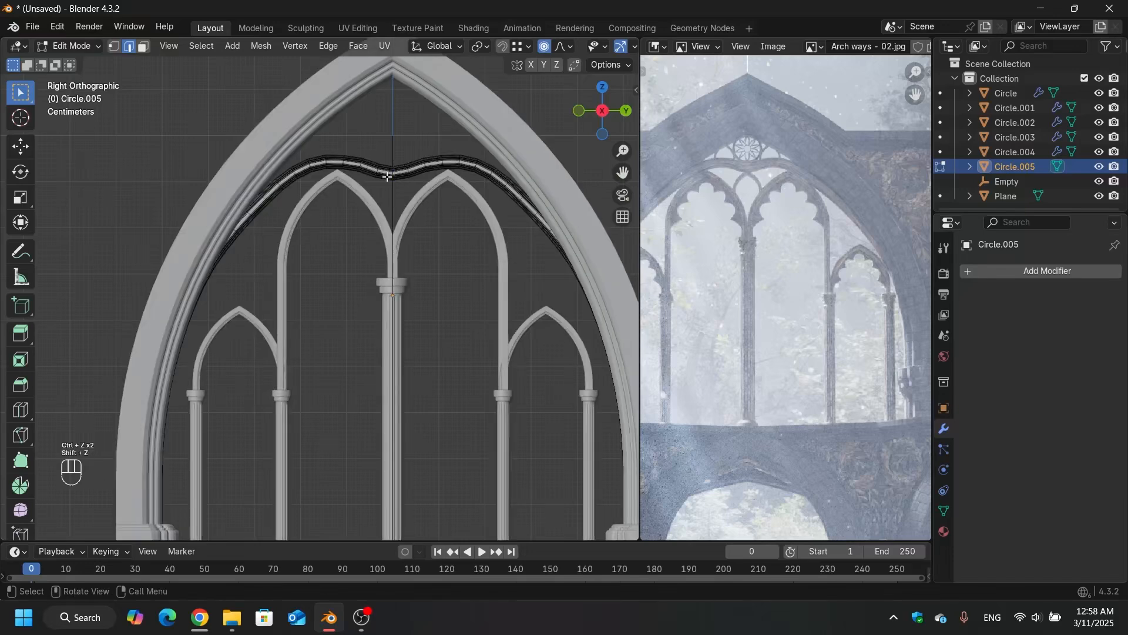
middle_drag(387, 177, 414, 234)
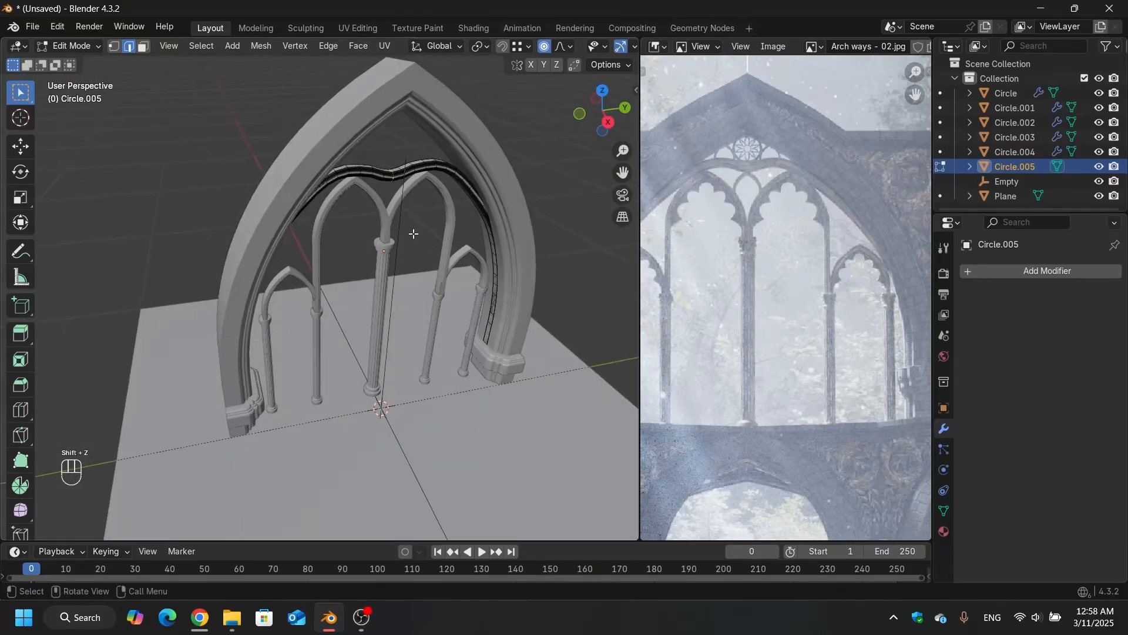
Step: Examine the rosette, curved band and cusped tall arches in the reference image, and leave Edit Mode to compare the whole window
scroll(756, 139, up, 4)
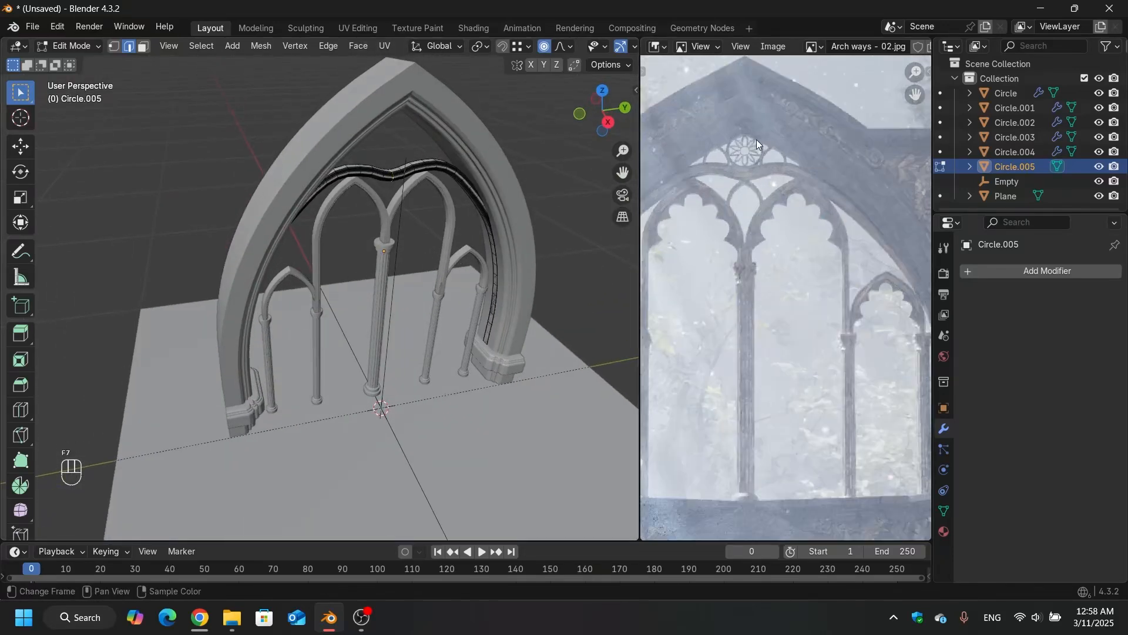
scroll(775, 143, down, 5)
scroll(787, 159, up, 8)
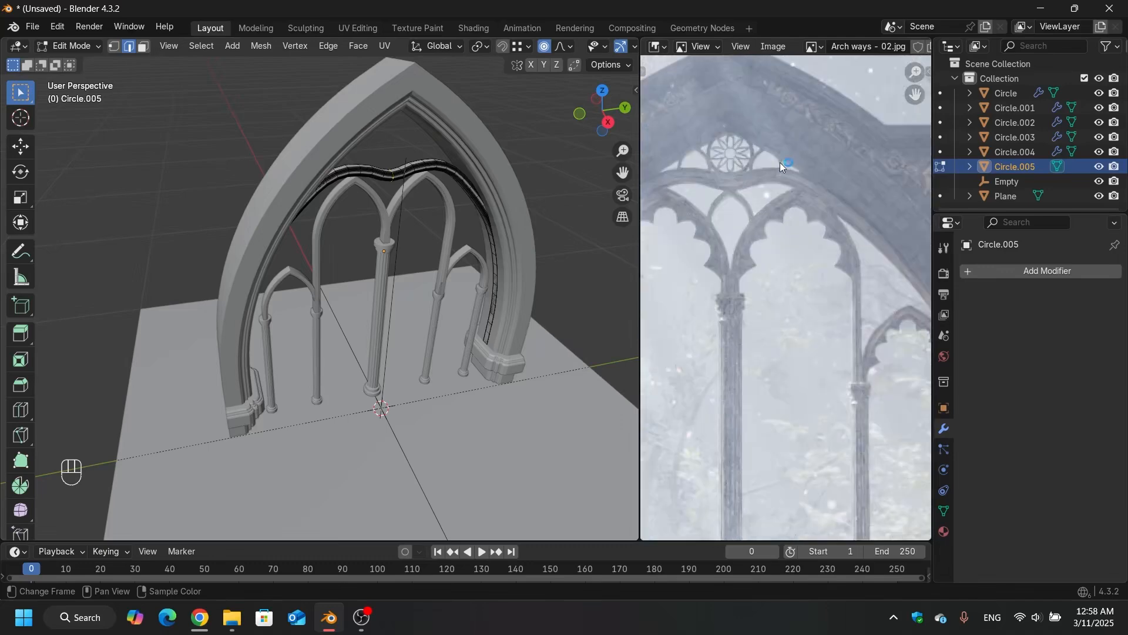
scroll(793, 152, down, 6)
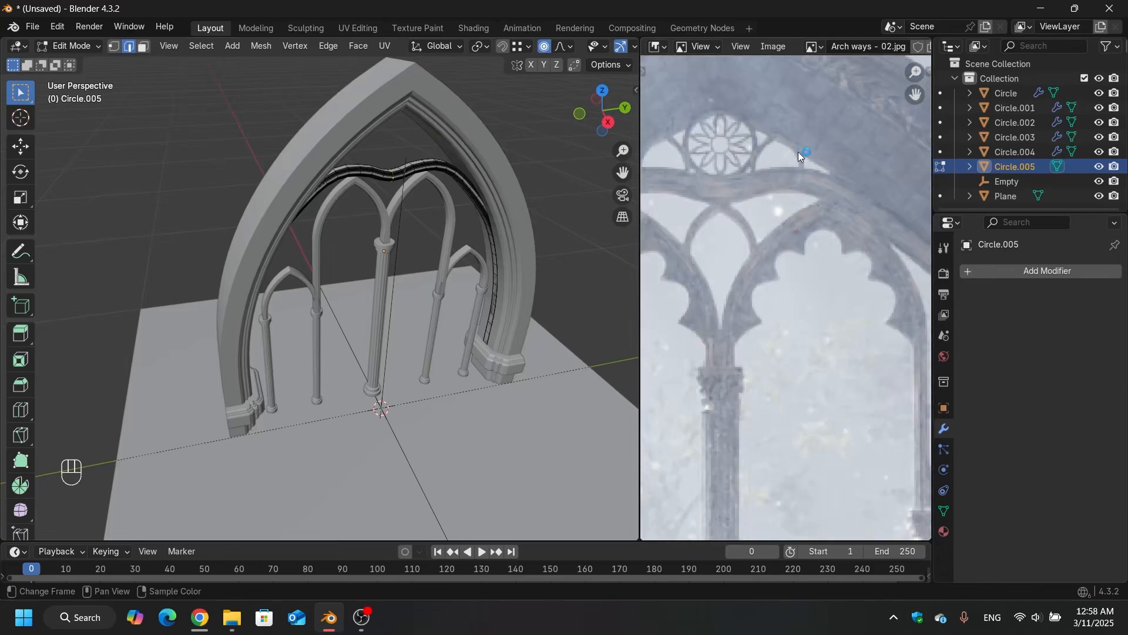
scroll(790, 151, up, 2)
scroll(853, 246, up, 7)
scroll(854, 265, down, 5)
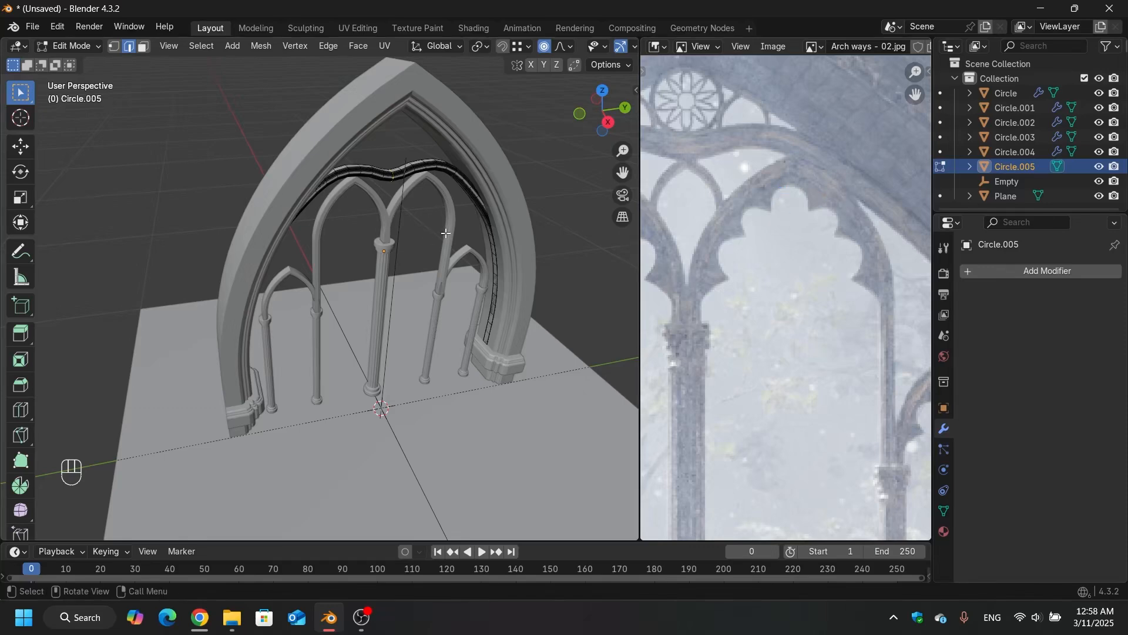
key(Tab)
mouse_move(460, 238)
middle_down()
mouse_move(445, 217)
mouse_move(467, 248)
middle_up()
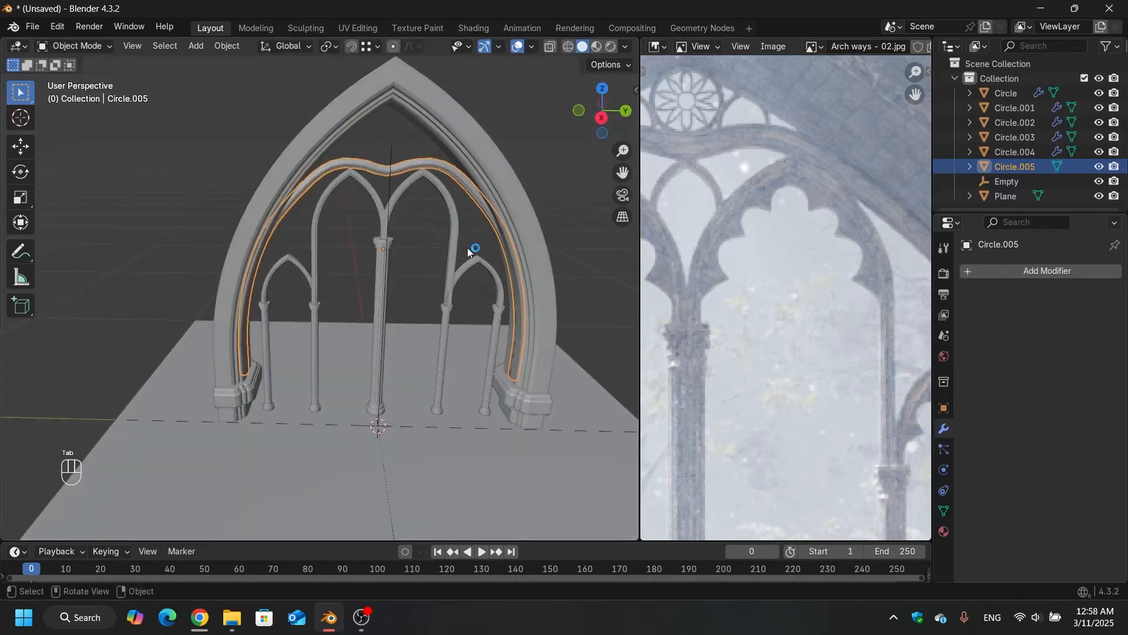